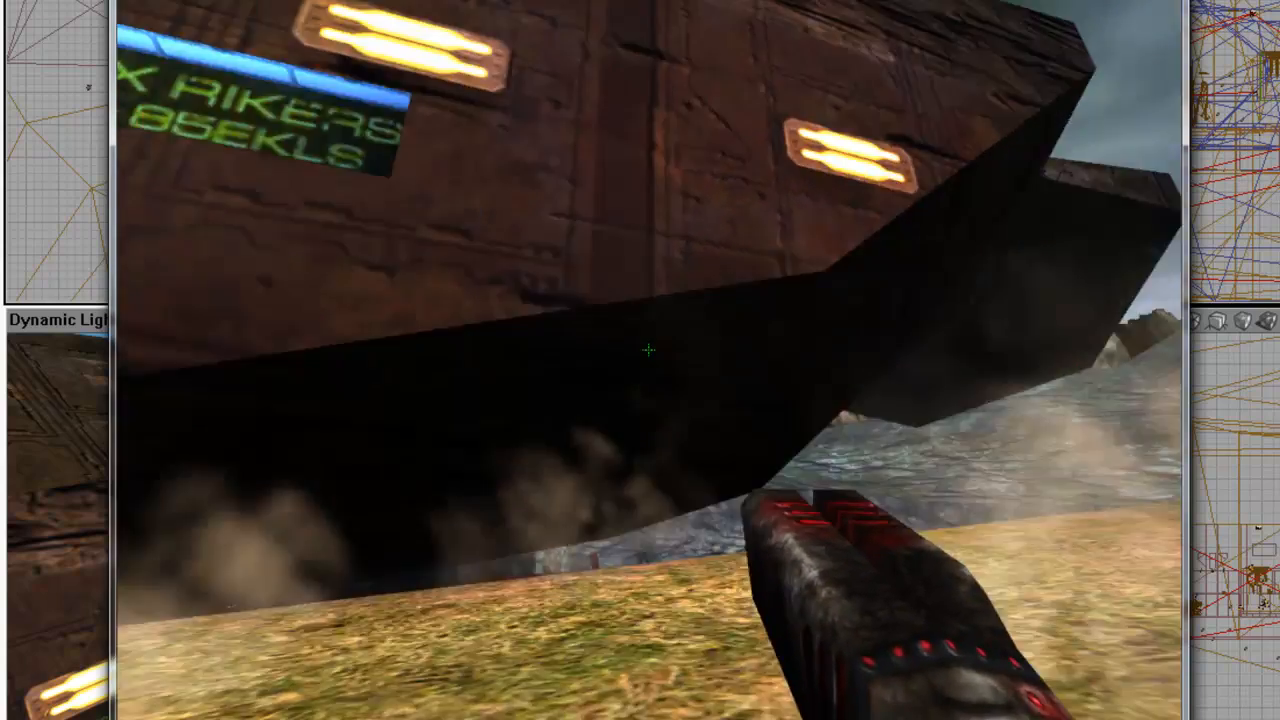
- Look around the hull of the Vortex Rikers and the surrounding terrain in the running level test
key("d")
key("a")
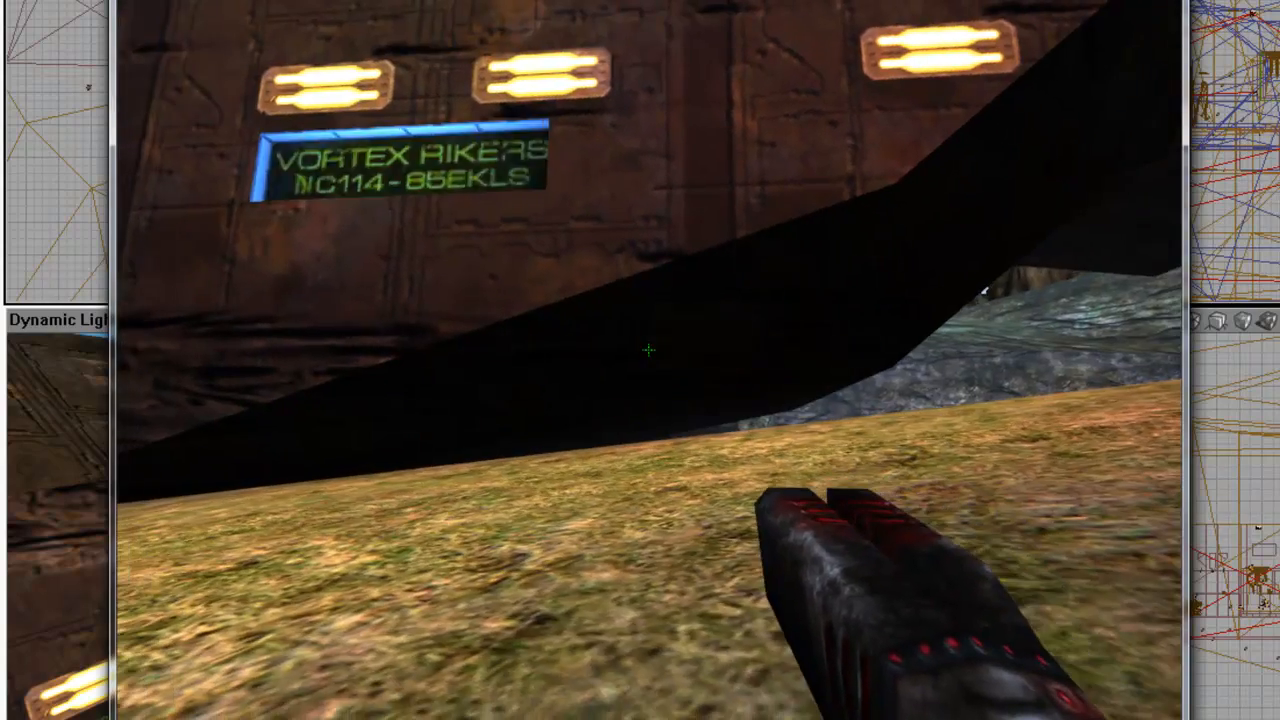
key("s")
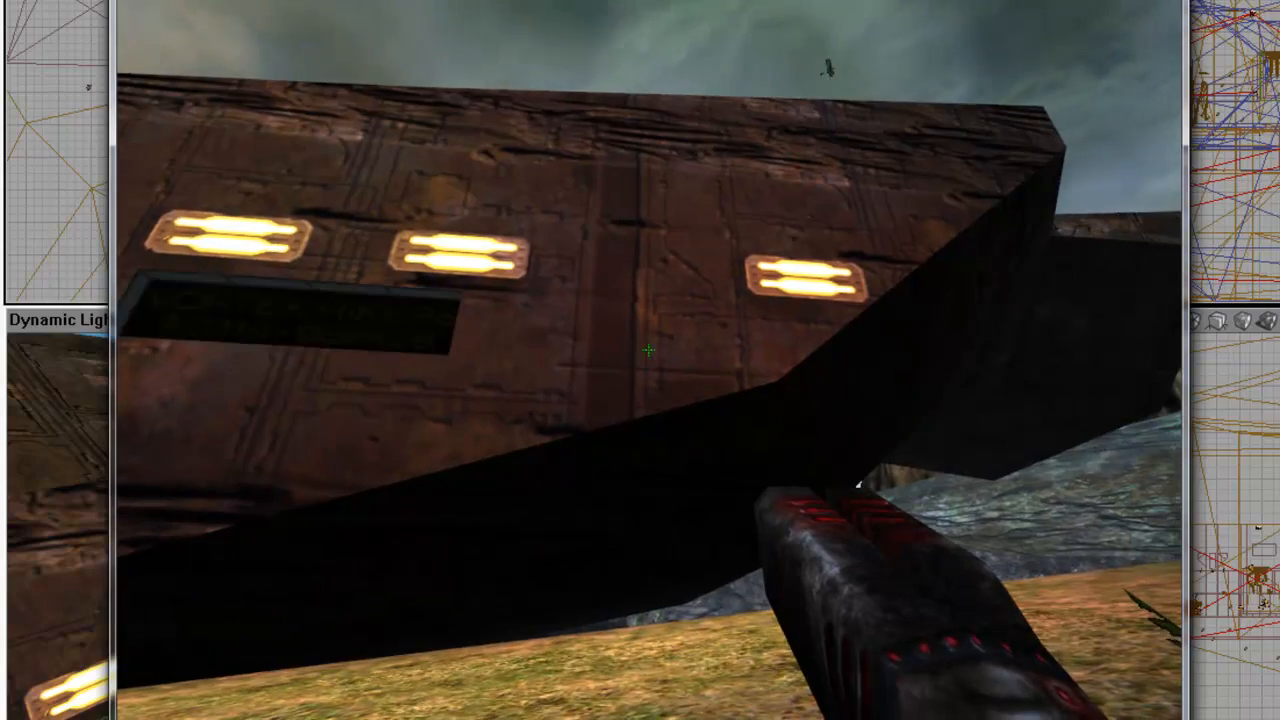
key("Right")
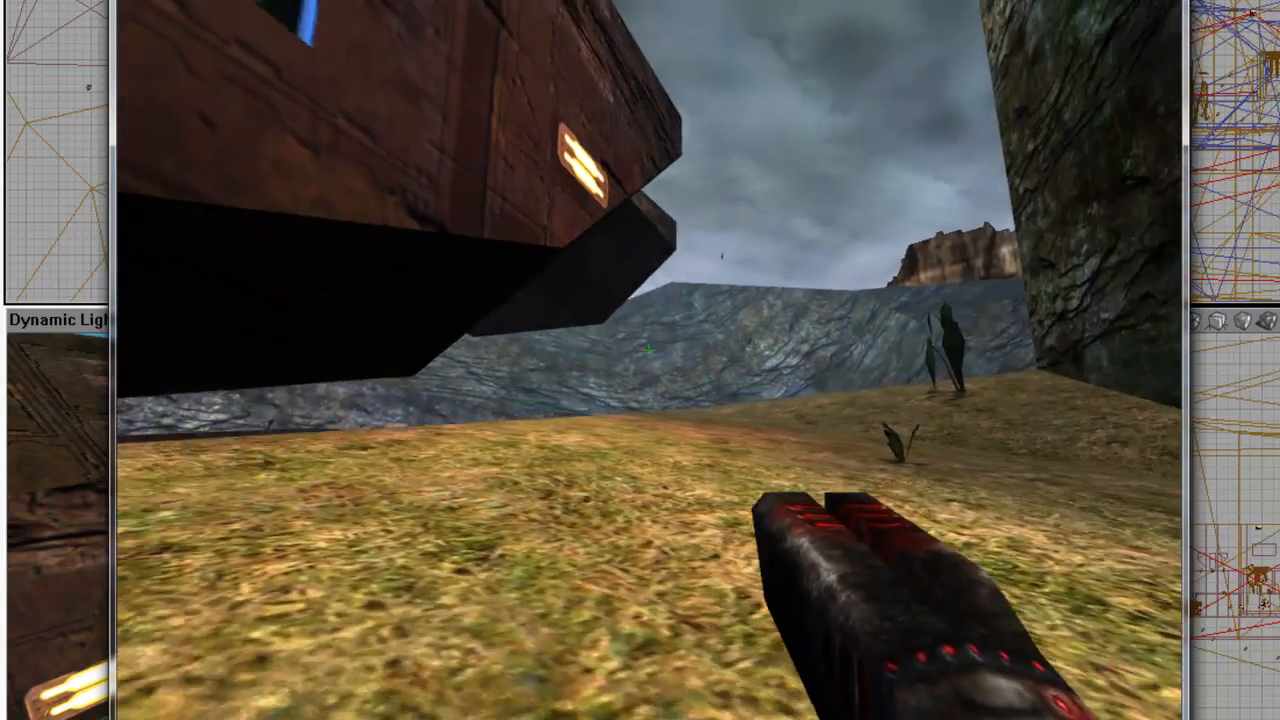
key("Right")
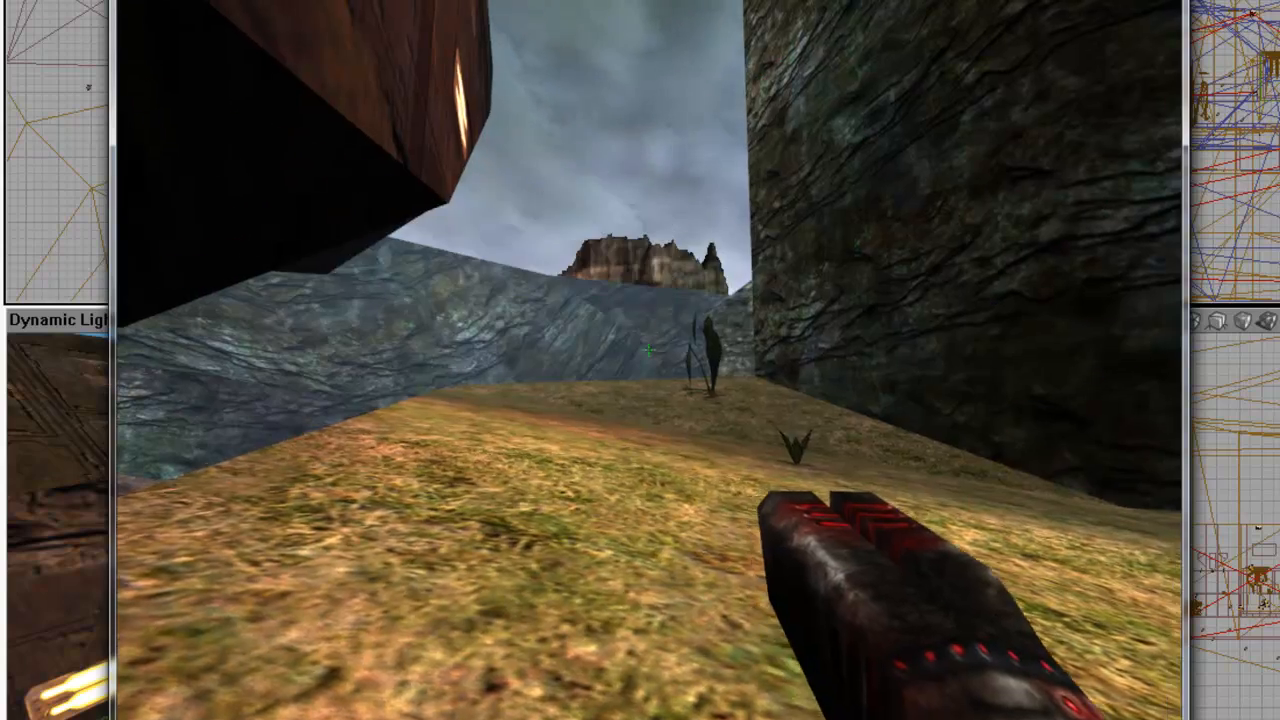
key("Left")
key("Left")
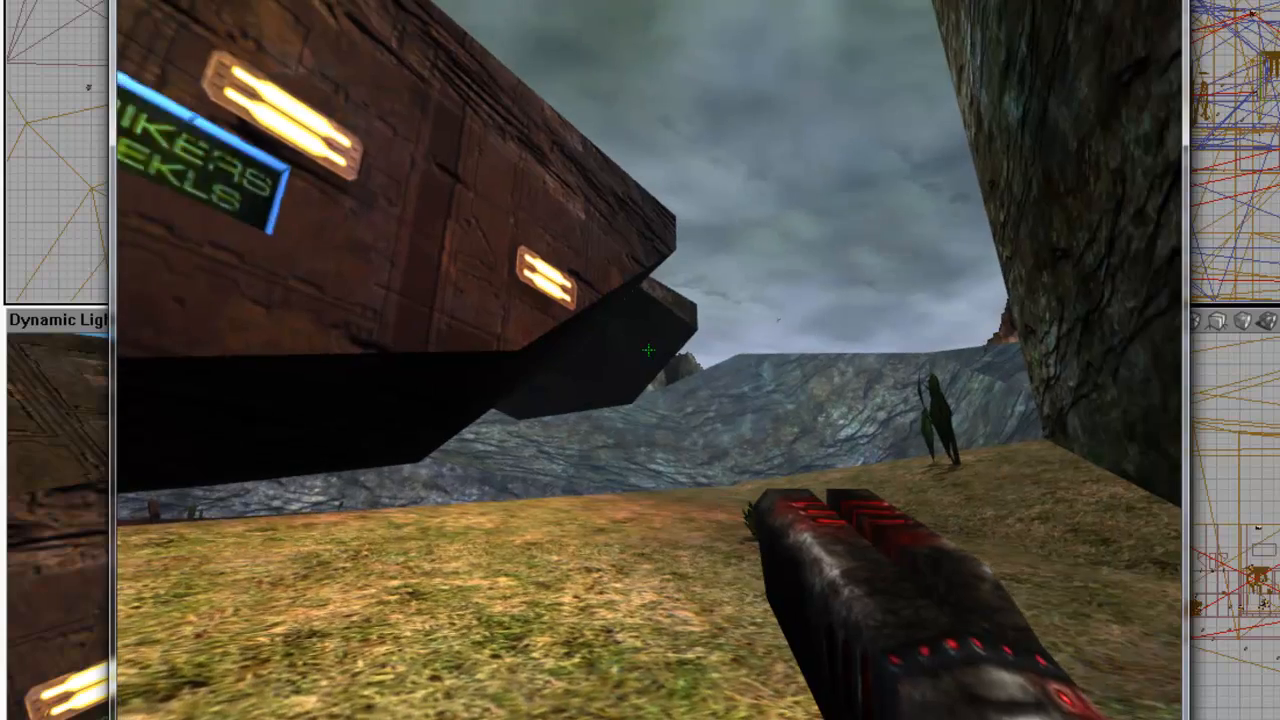
- Quit the running level test with the console command quit
key("grave")
type("quit")
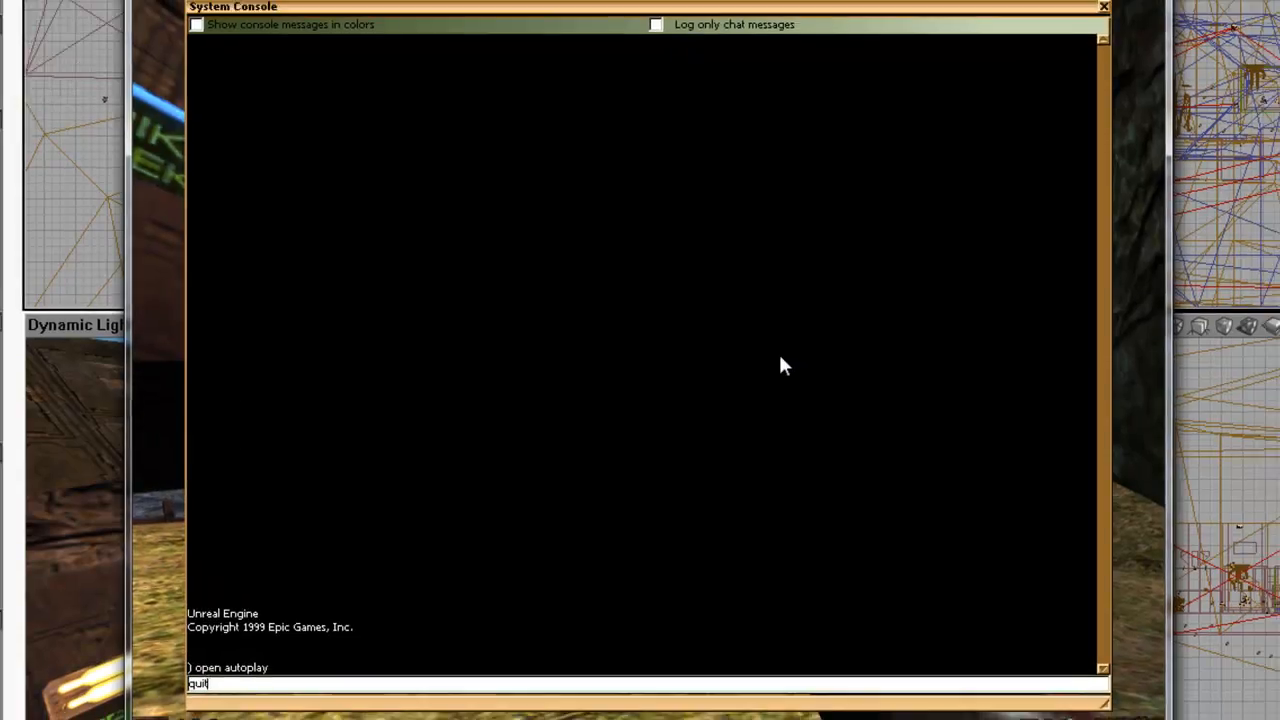
key("Return")
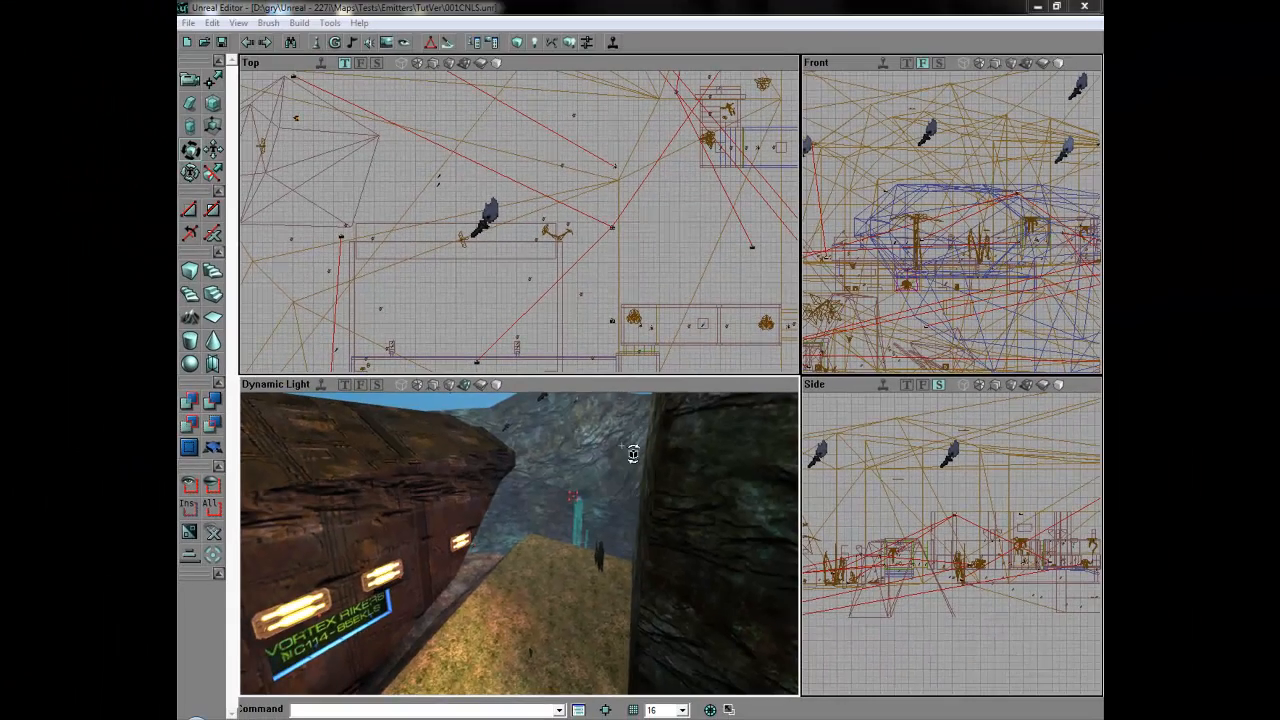
- Open the actor class browser and select MeshEmitter under XParticleEmitter, XEmitter, XMeshEmitter
mouse_move(622, 477)
left_mouse_down()
mouse_move(600, 477)
mouse_move(617, 469)
left_mouse_up()
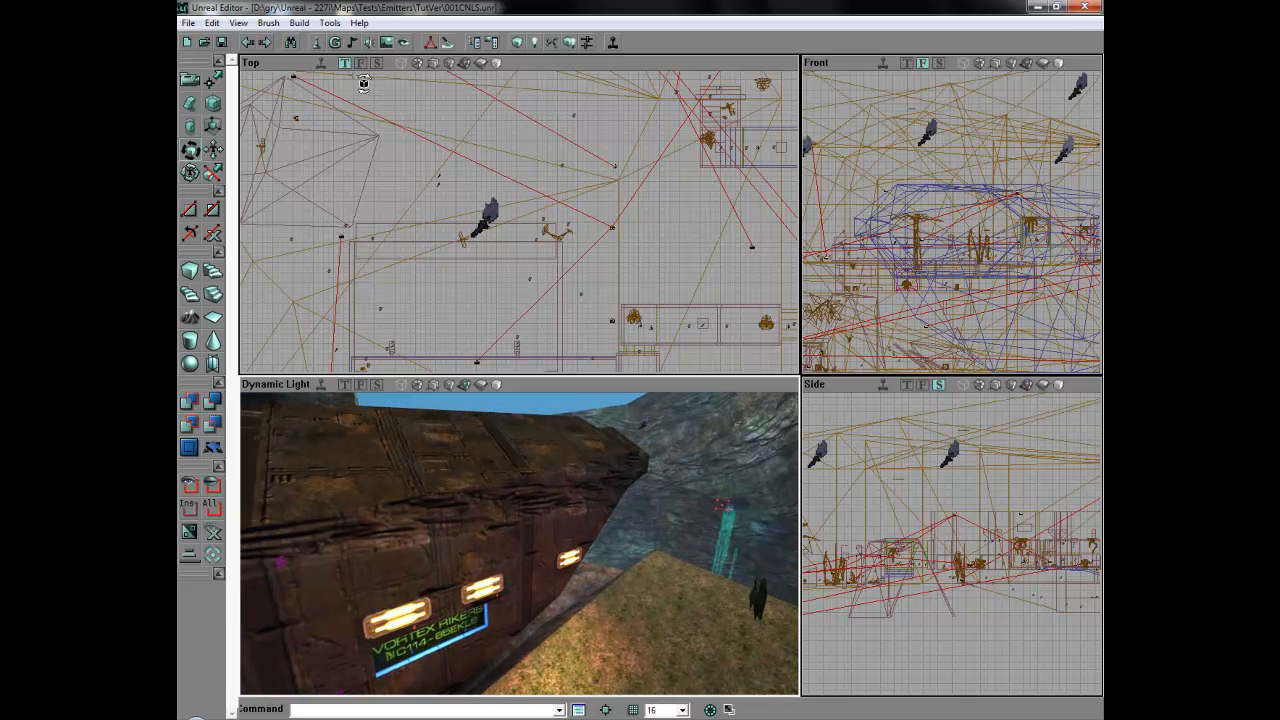
left_click(318, 43)
left_click_drag(586, 70, 947, 160)
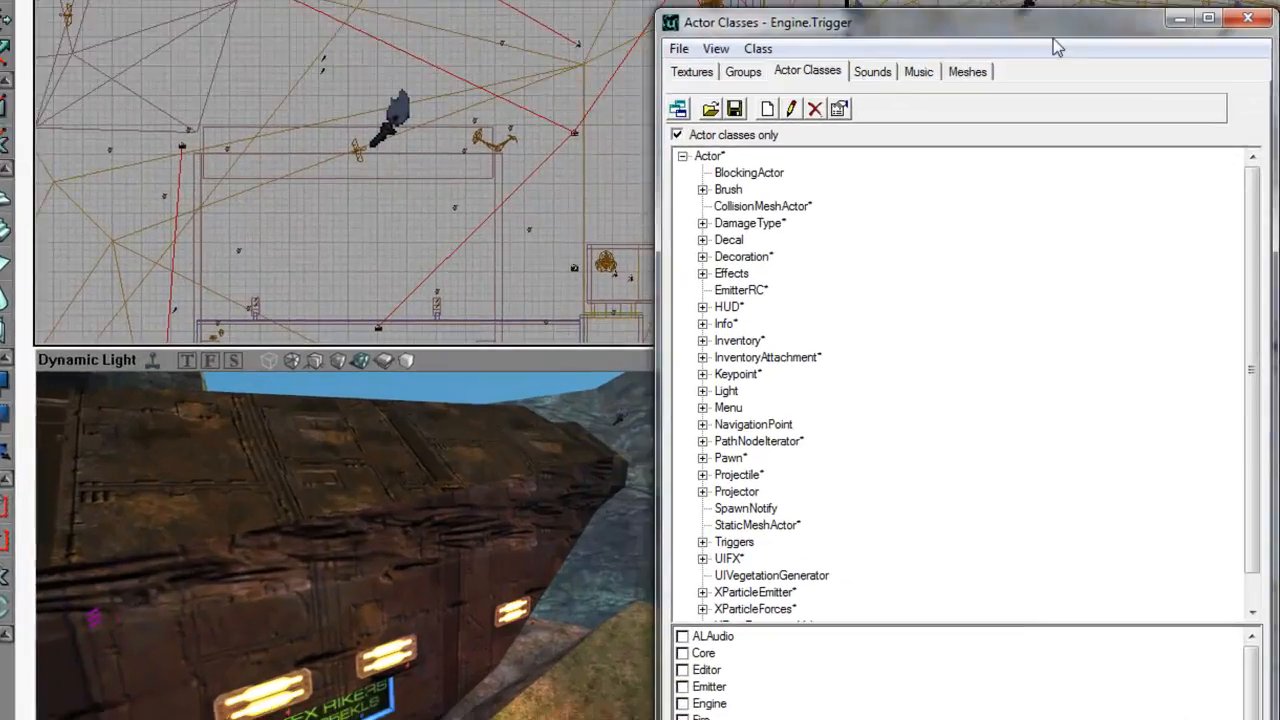
scroll(800, 552, "down", 1)
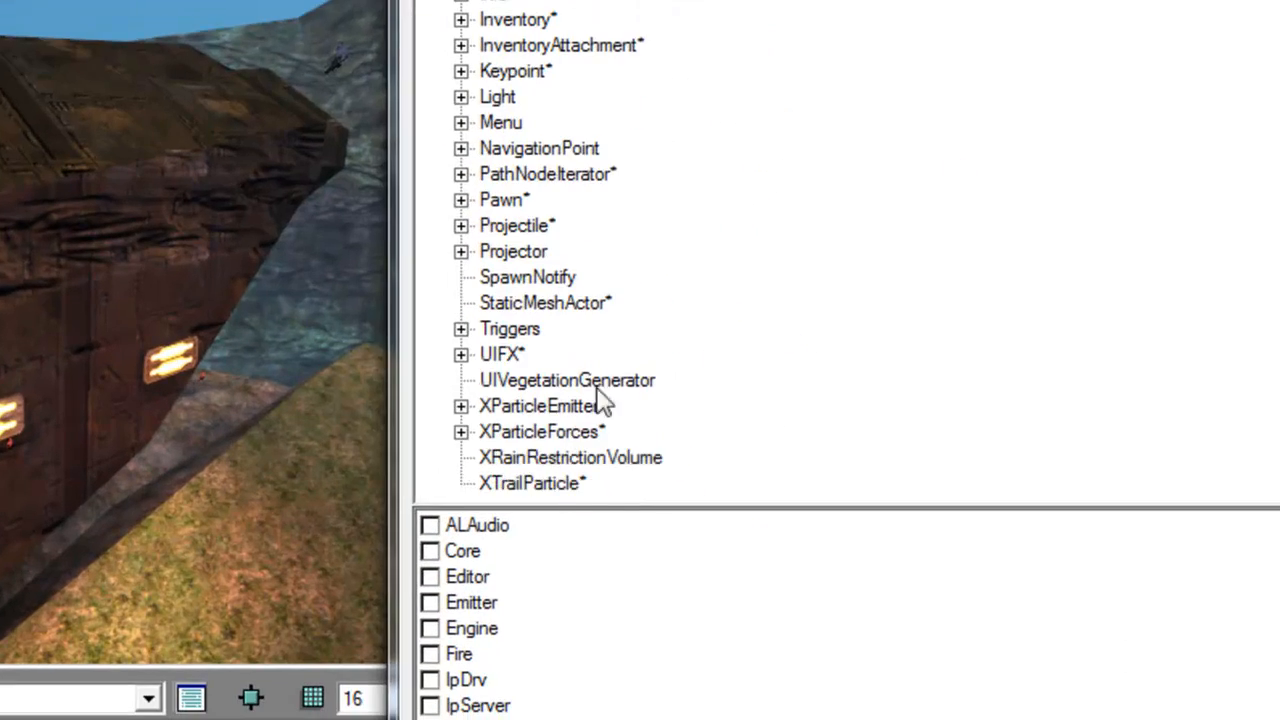
left_click(491, 431)
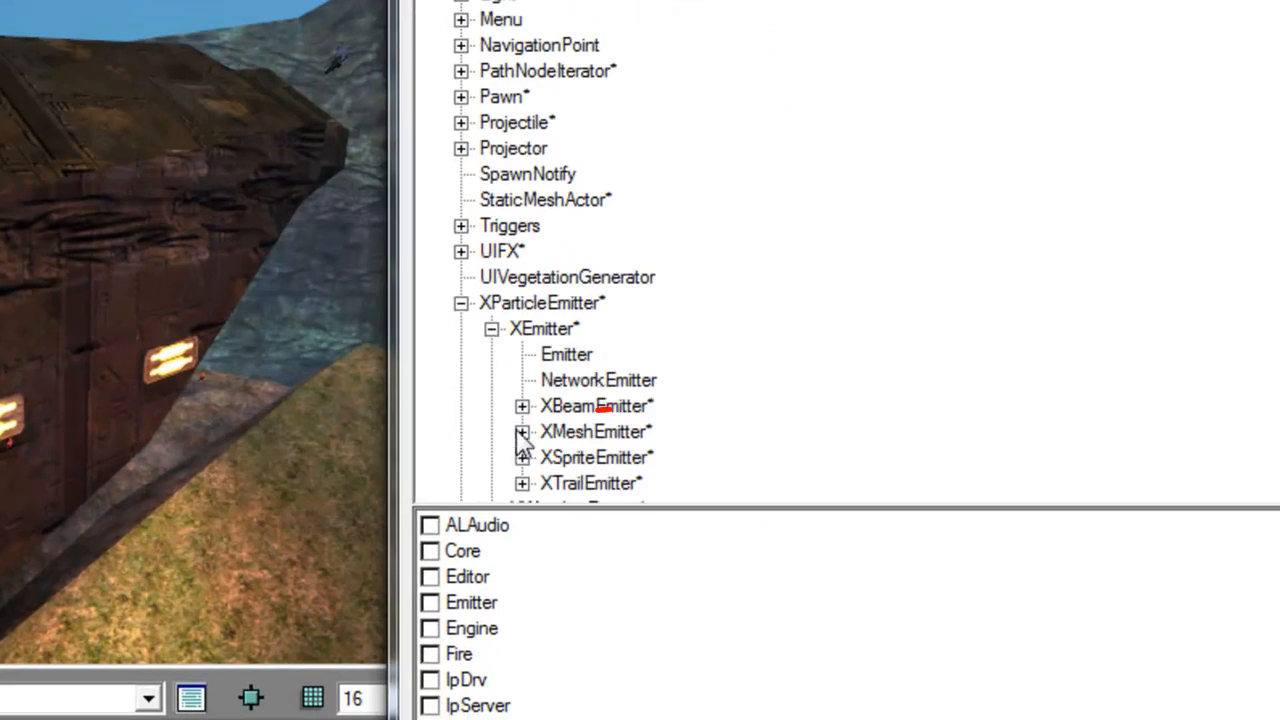
left_click(522, 431)
left_click(590, 457)
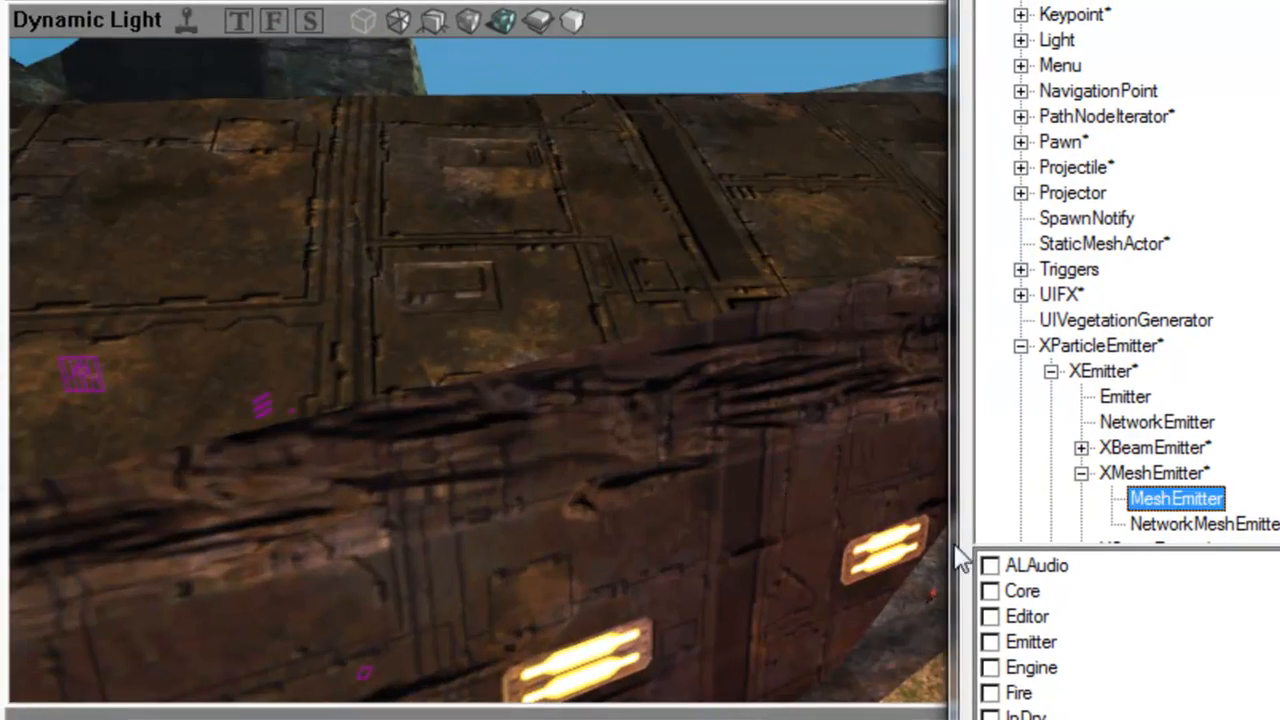
- Add a MeshEmitter actor on the roof of the ship in the 3D view
left_click_drag(860, 530, 830, 470)
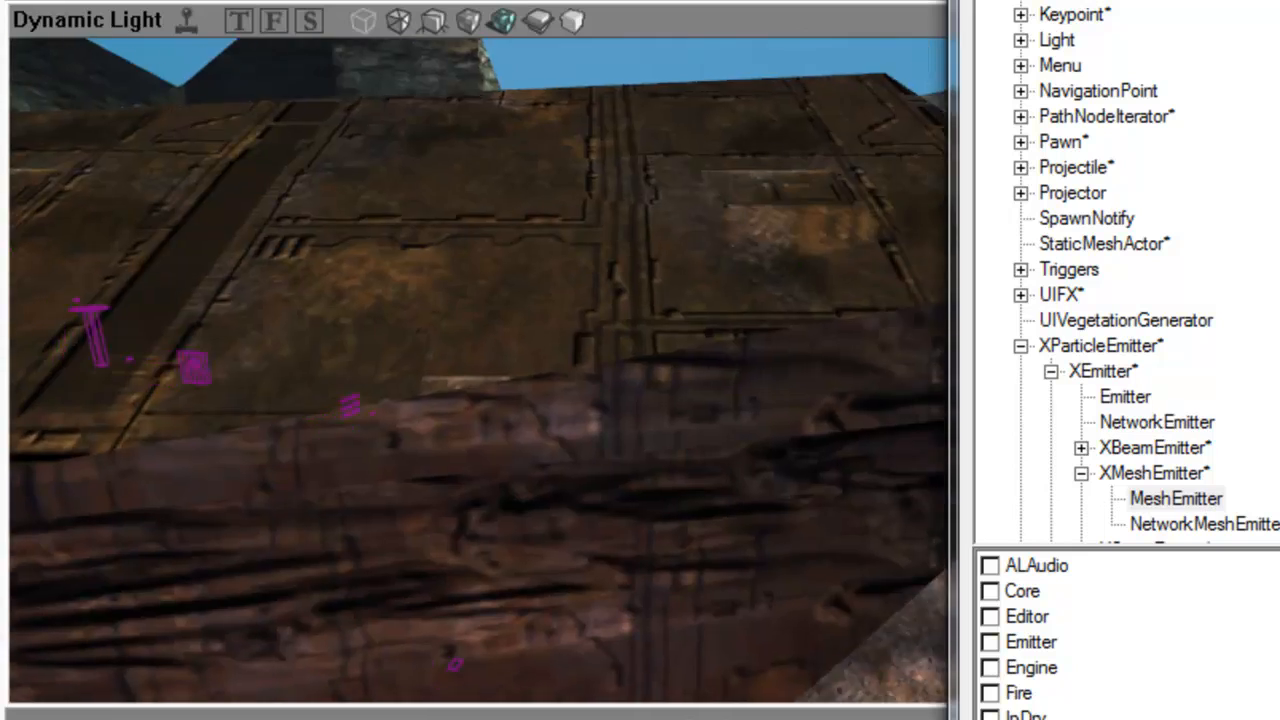
left_click_drag(571, 278, 560, 400)
right_click_drag(560, 400, 590, 470)
left_click_drag(590, 470, 571, 278)
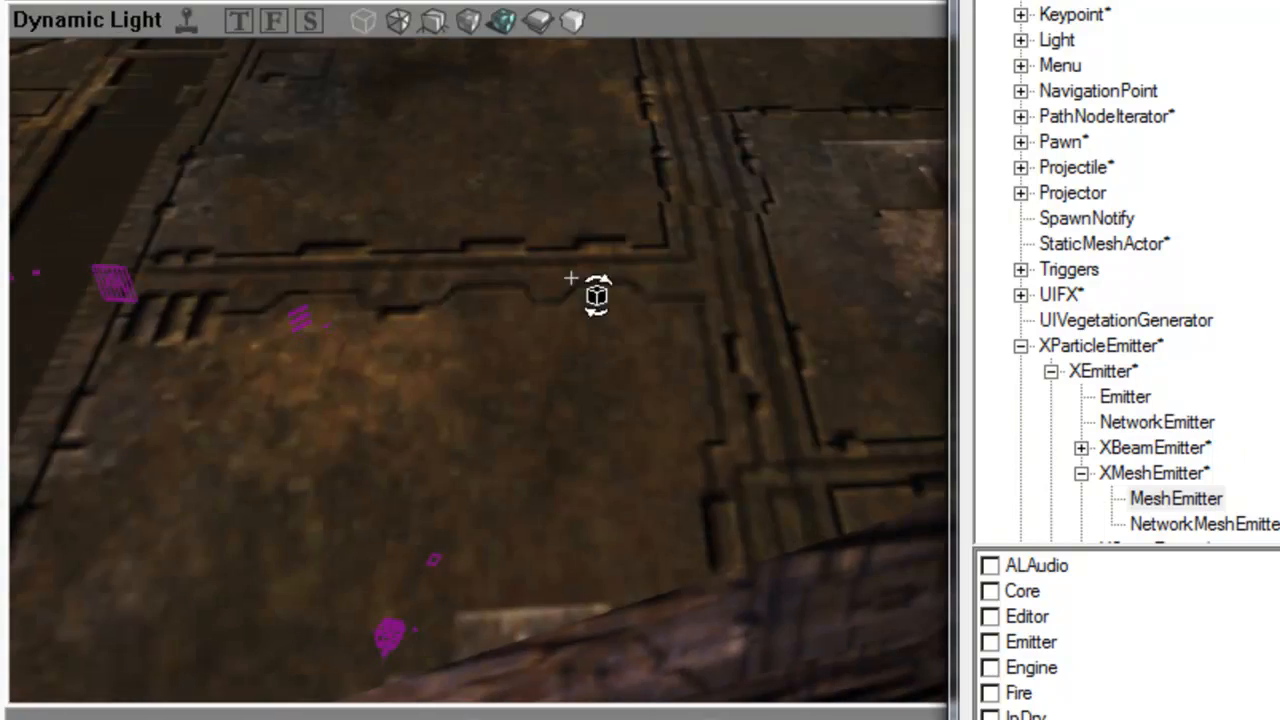
right_click(531, 374)
left_click(605, 1)
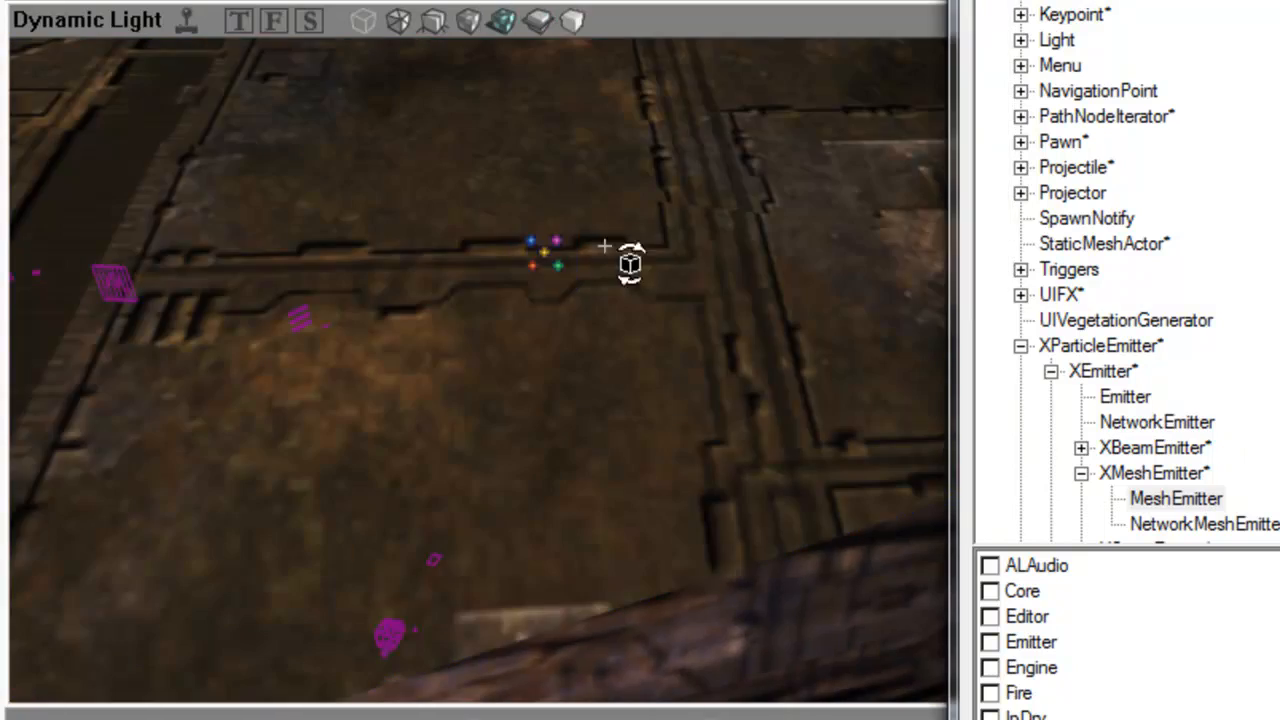
- Open the properties of the mesh emitter on the ship's roof and close the actor class browser
right_click_drag(560, 330, 640, 250)
left_click_drag(640, 250, 535, 150)
mouse_move(660, 341)
left_mouse_down()
mouse_move(660, 245)
mouse_move(660, 341)
left_mouse_up()
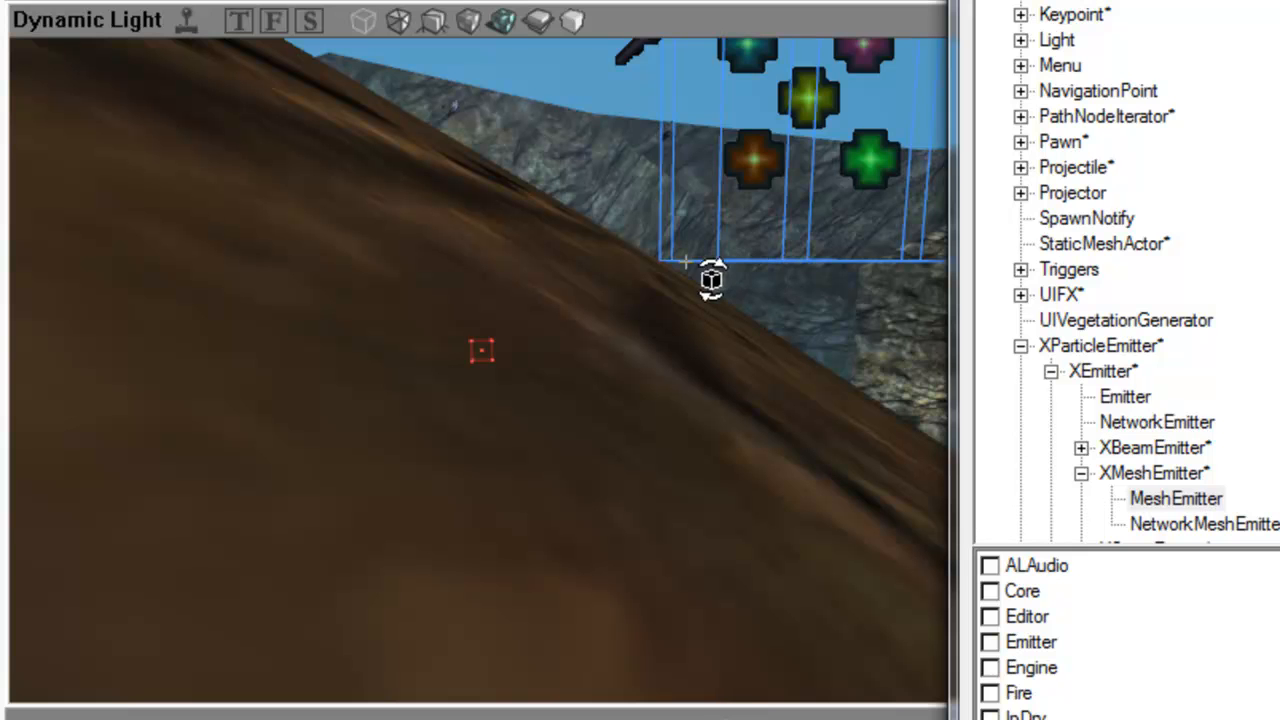
left_click_drag(603, 312, 497, 520)
left_click_drag(497, 370, 601, 410)
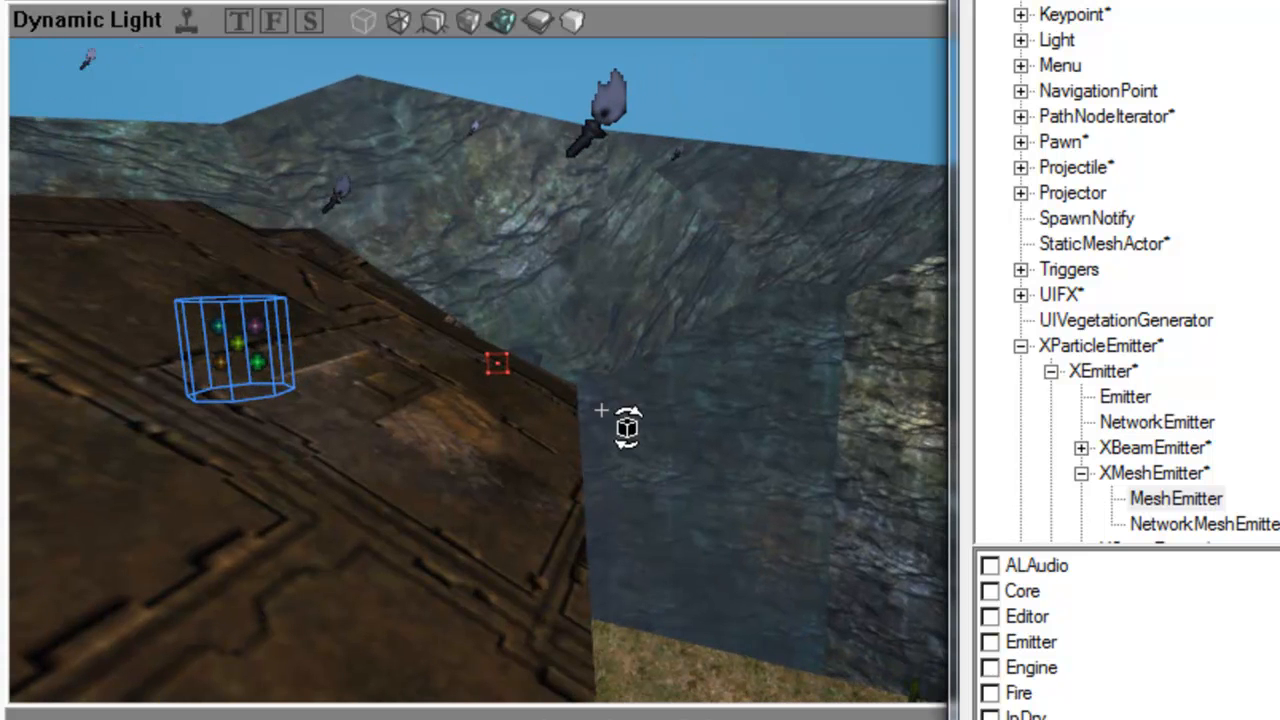
left_click_drag(555, 575, 628, 512)
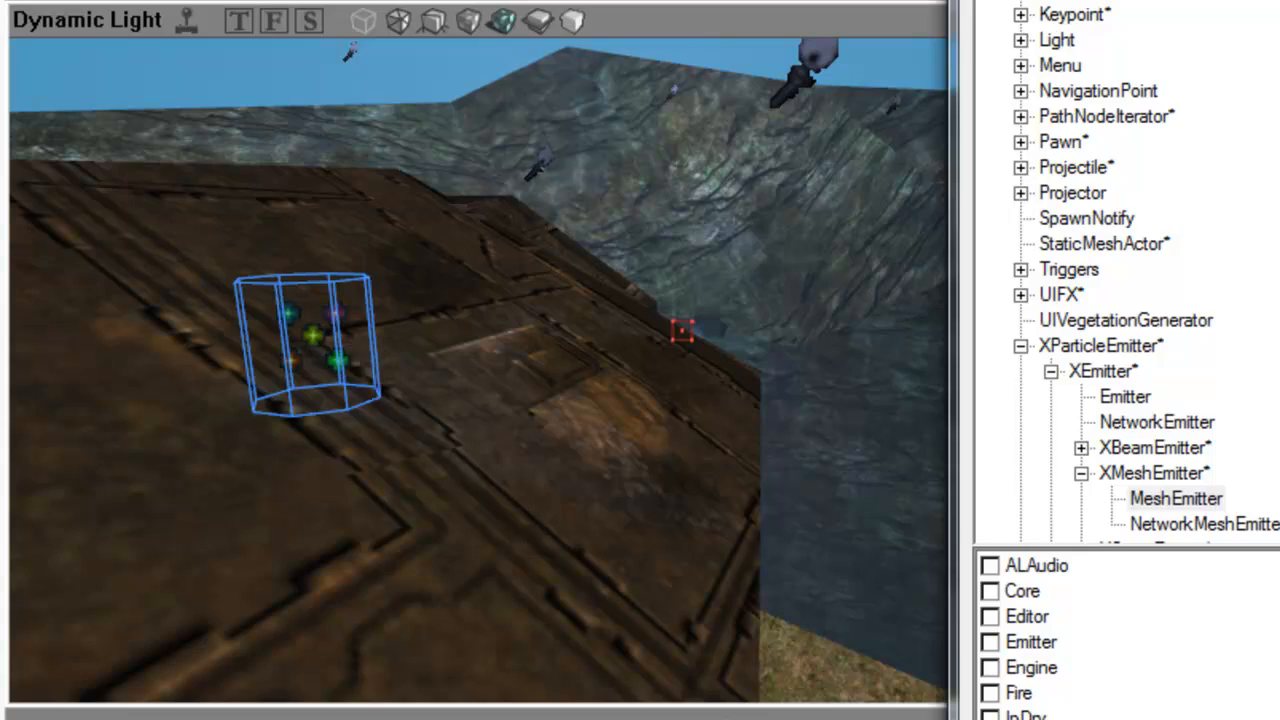
key("F4")
left_click_drag(731, 8, 37, 60)
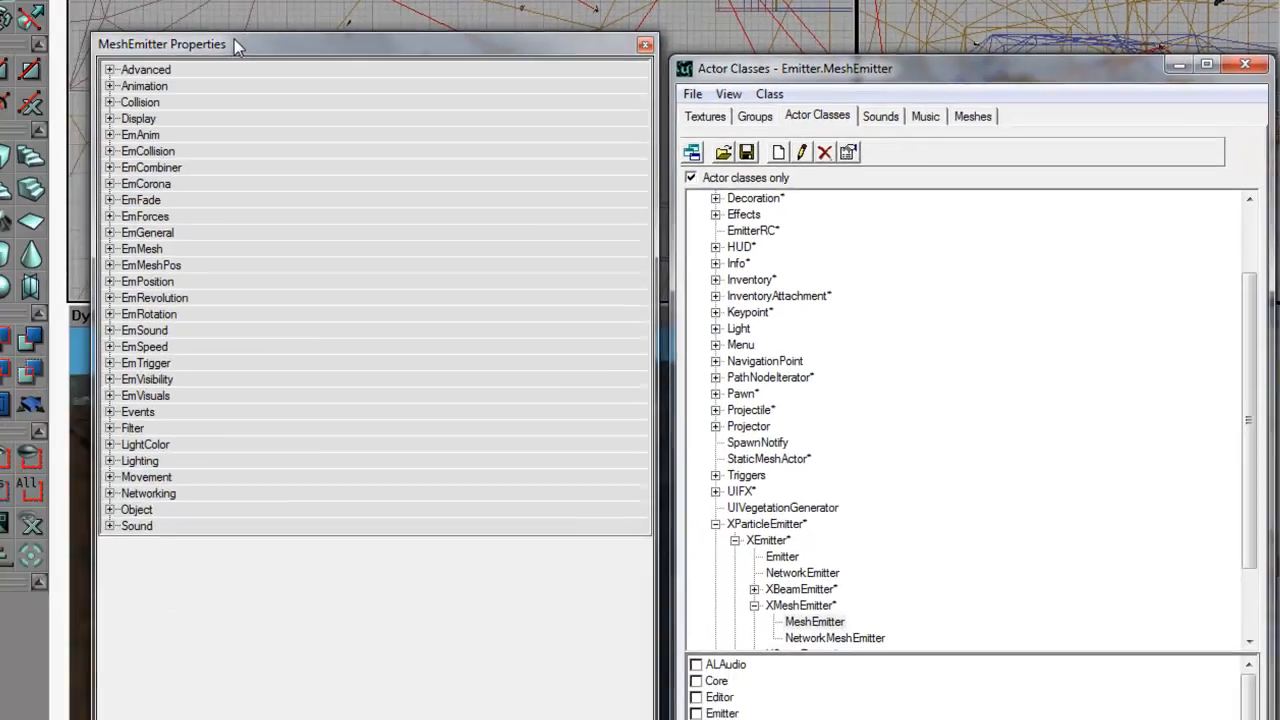
left_click_drag(234, 39, 840, 192)
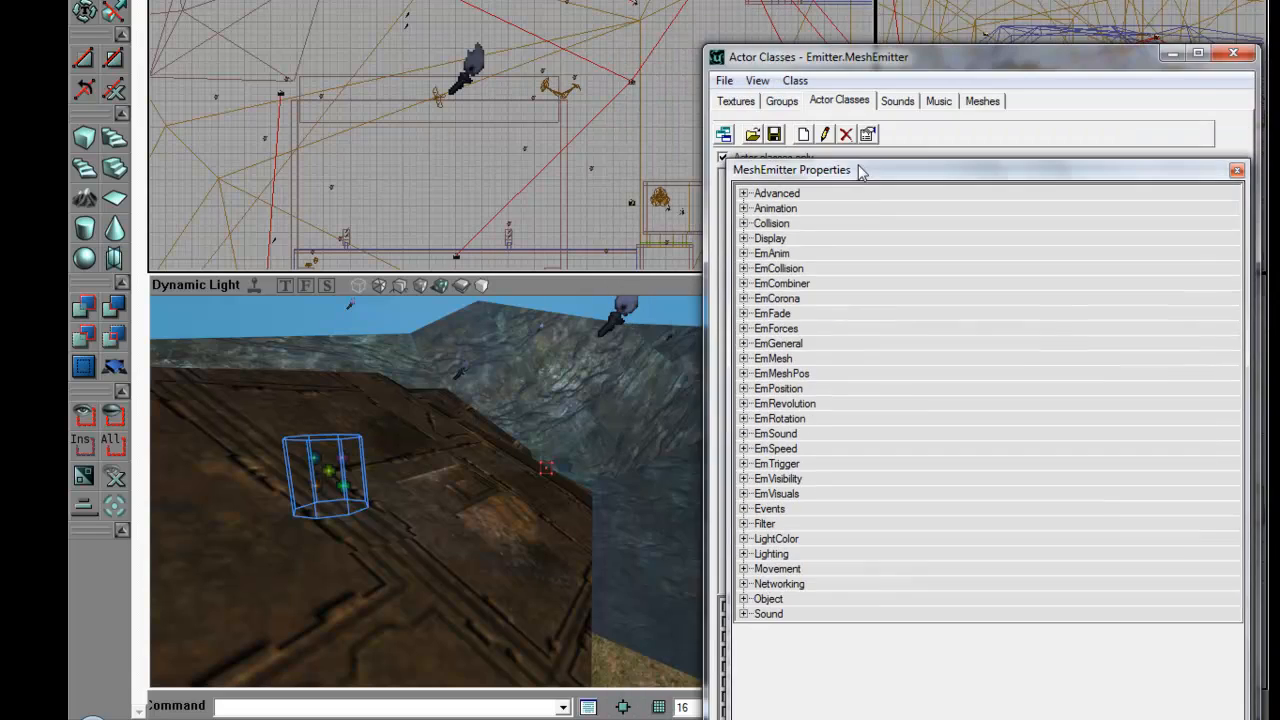
left_click(1233, 53)
left_click_drag(1071, 169, 1071, 144)
- Expand the emitter's EmMesh properties and open the mesh browser for ParticleMesh
left_click(792, 258)
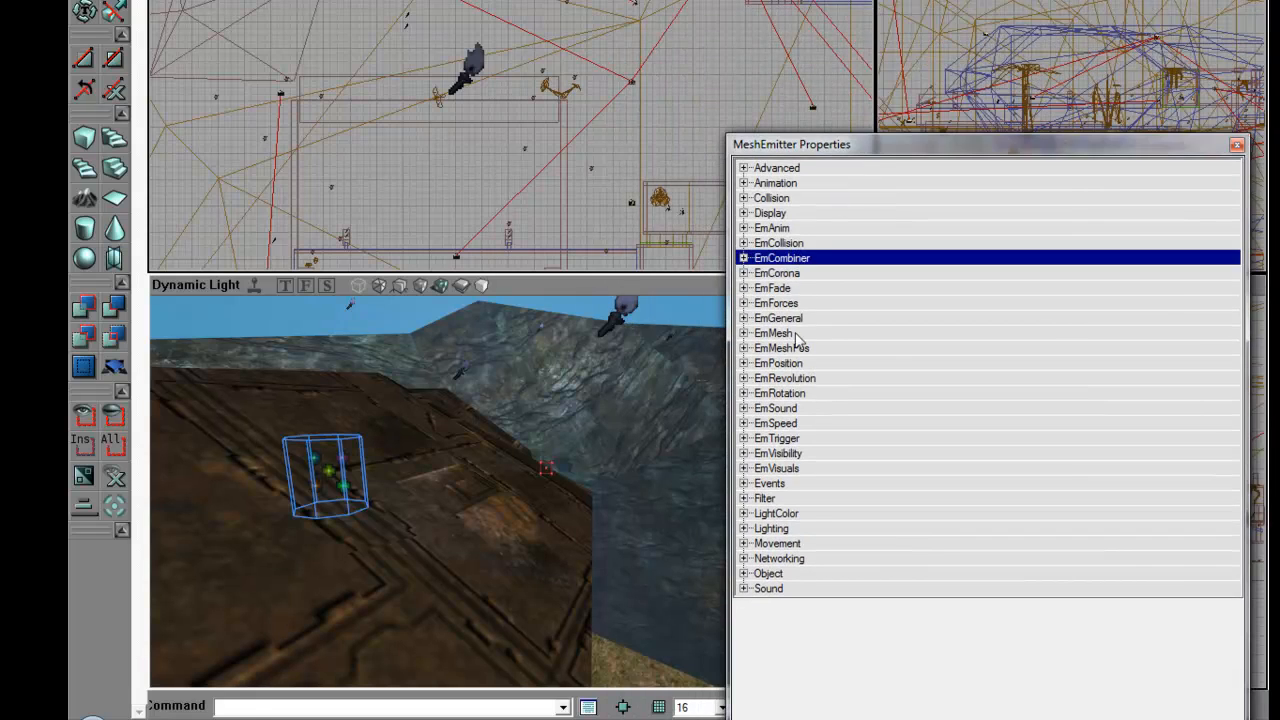
left_click(777, 468)
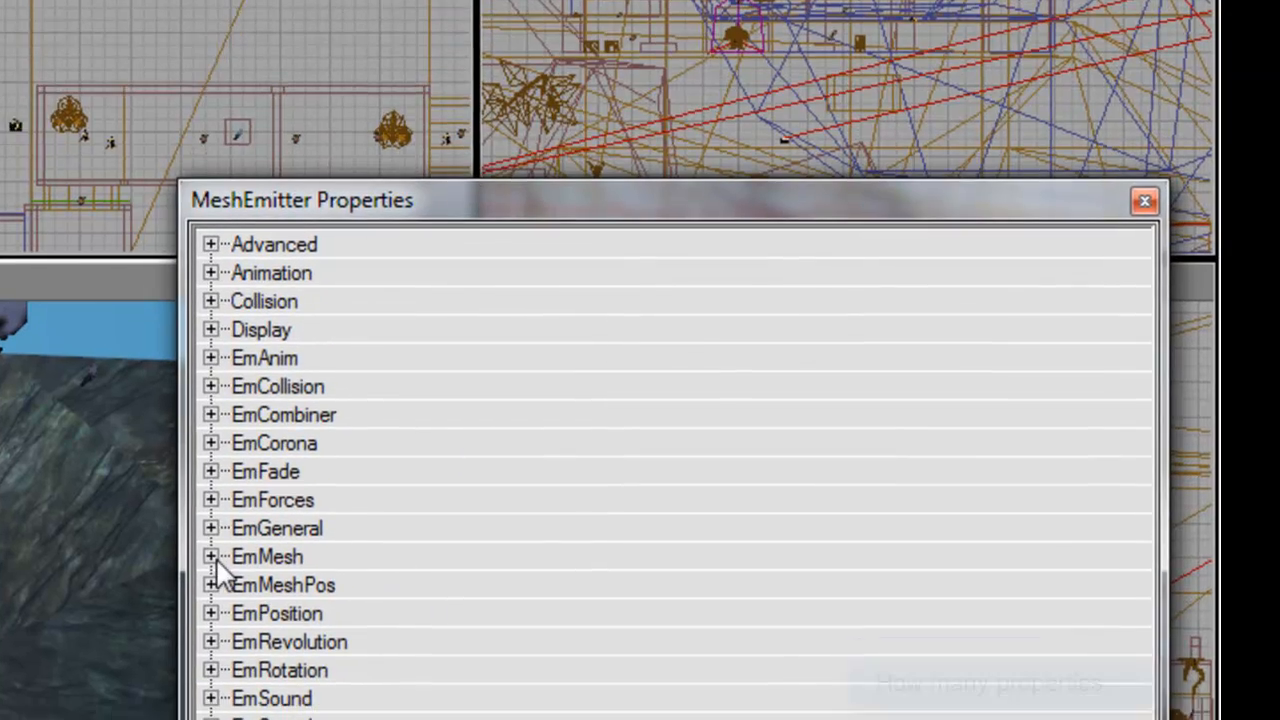
left_click(211, 578)
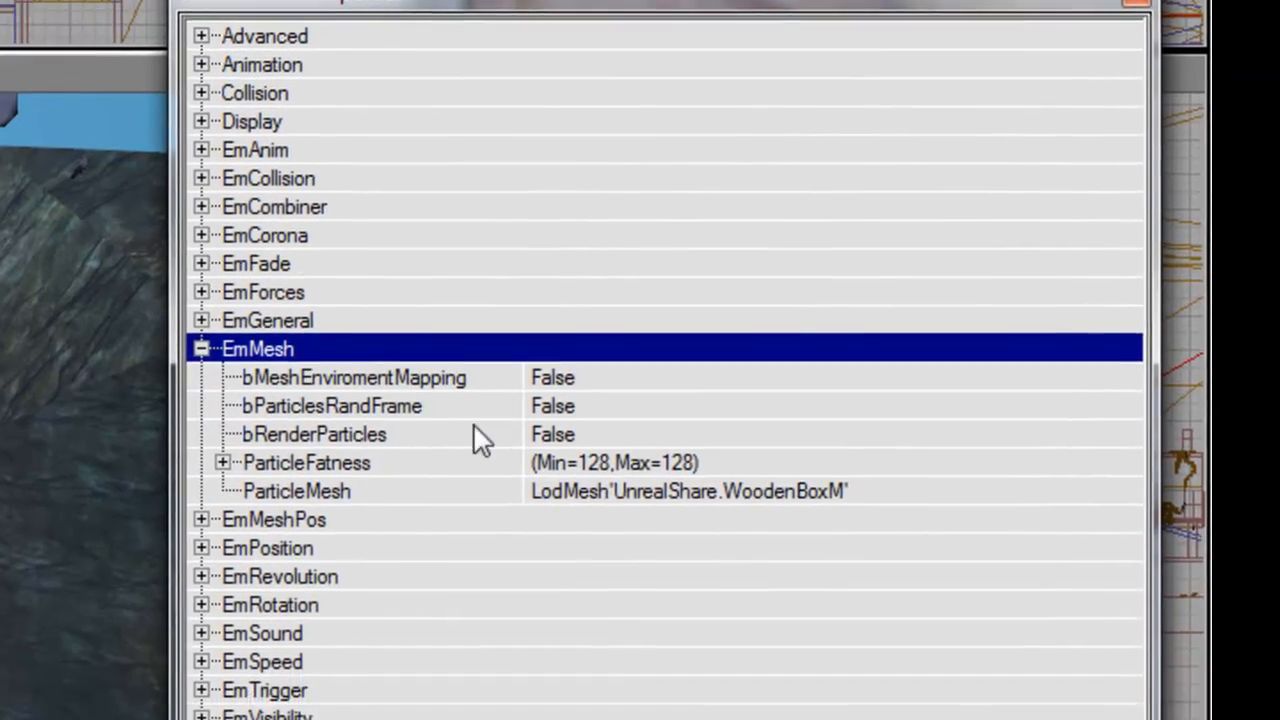
left_click(585, 452)
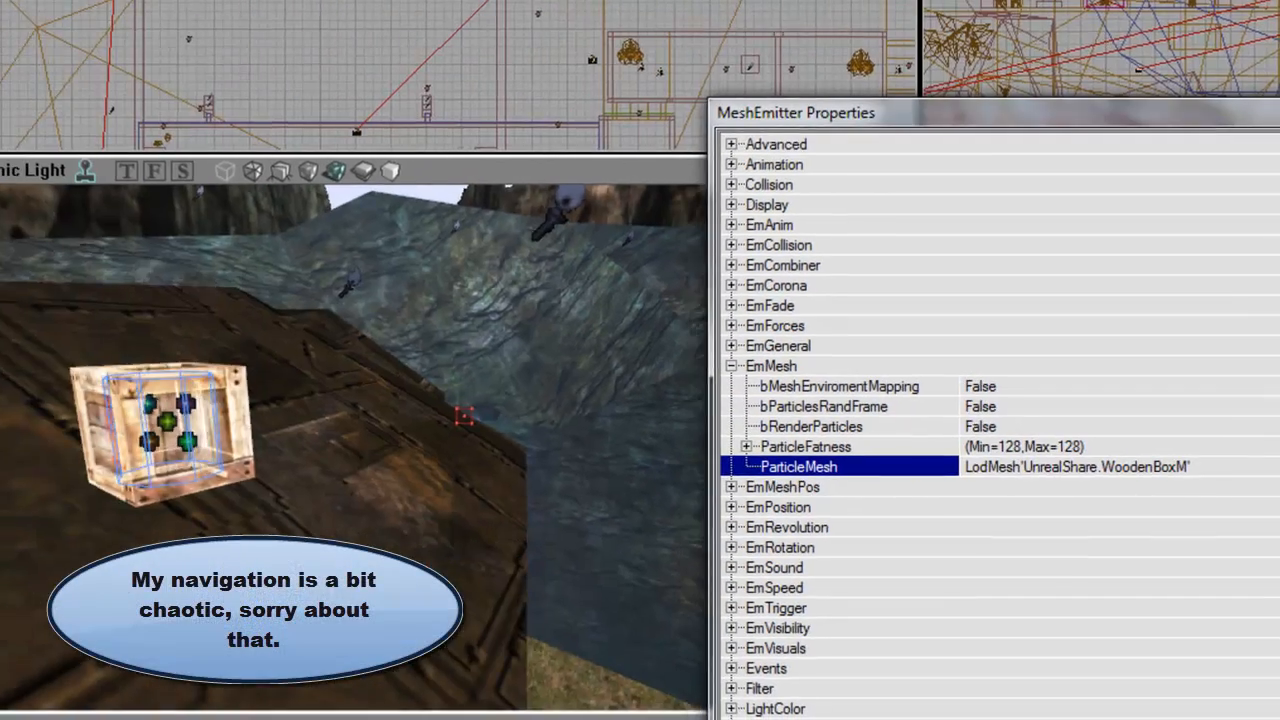
left_click_drag(451, 412, 434, 414)
left_click(1078, 467)
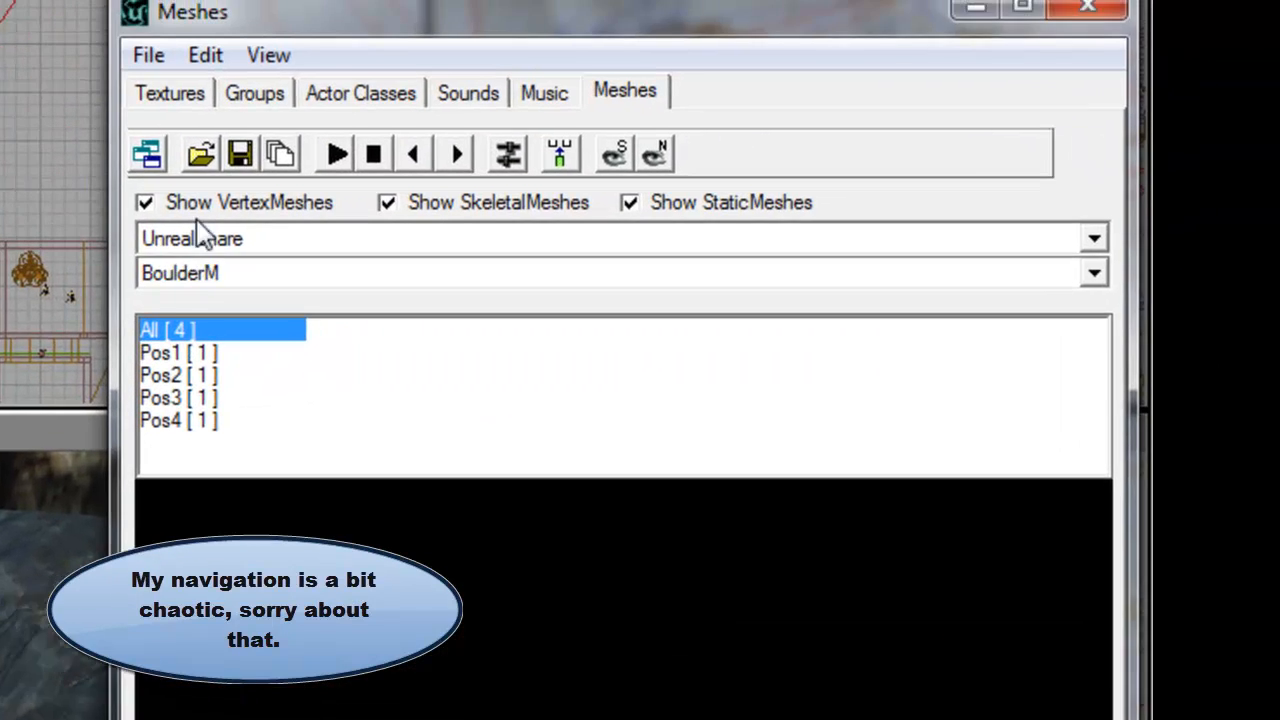
- Select the BoulderM mesh from the UnrealShare package in the mesh browser
left_click(826, 29)
left_click(221, 323)
left_click(224, 283)
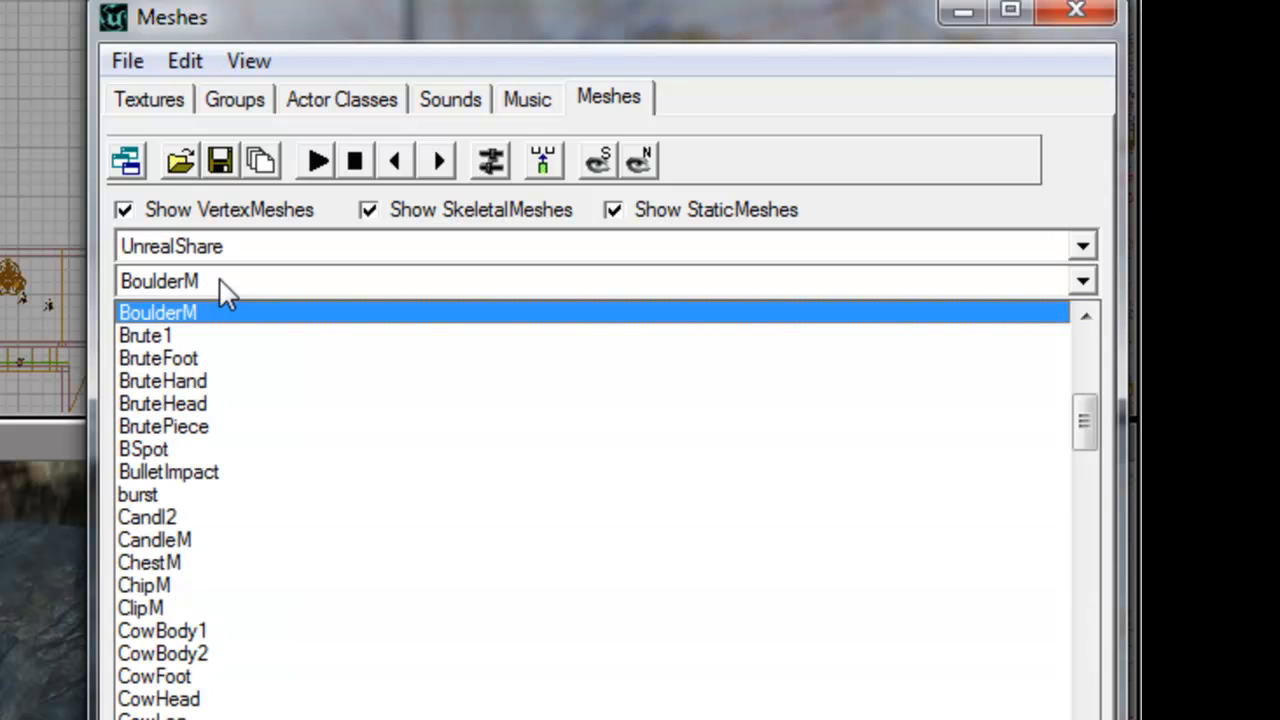
scroll(226, 292, "up", 1)
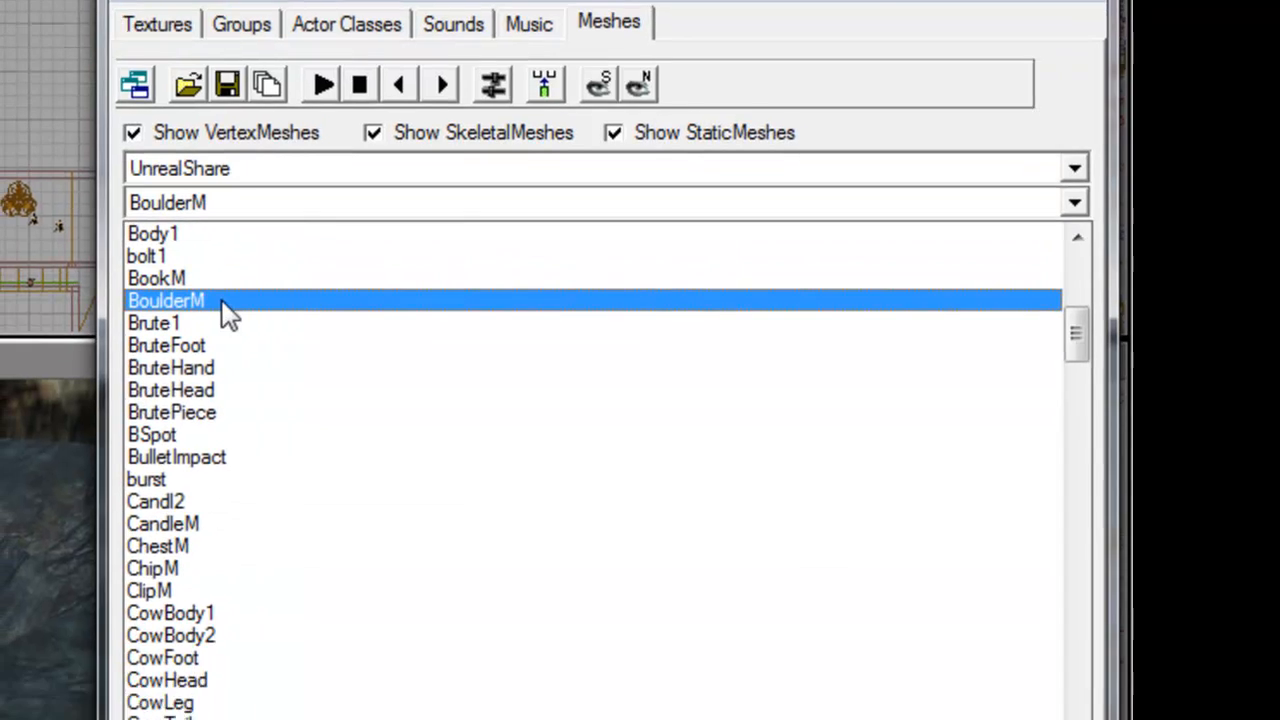
left_click(222, 383)
left_click_drag(600, 500, 608, 330)
right_click_drag(608, 330, 545, 250)
- Preview the boulder mesh's animation sequences Pos1 through Pos4
left_click(190, 143)
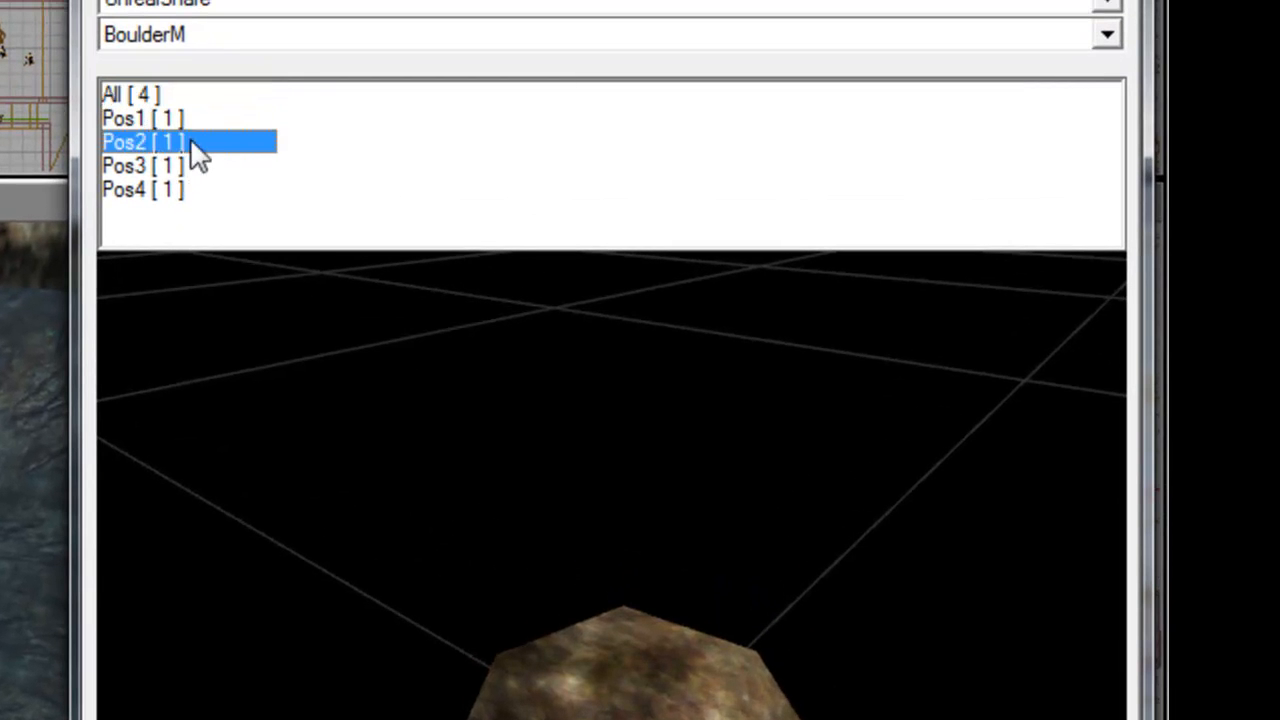
left_click(198, 166)
left_click(204, 190)
left_click(185, 165)
left_click(180, 142)
left_click(178, 118)
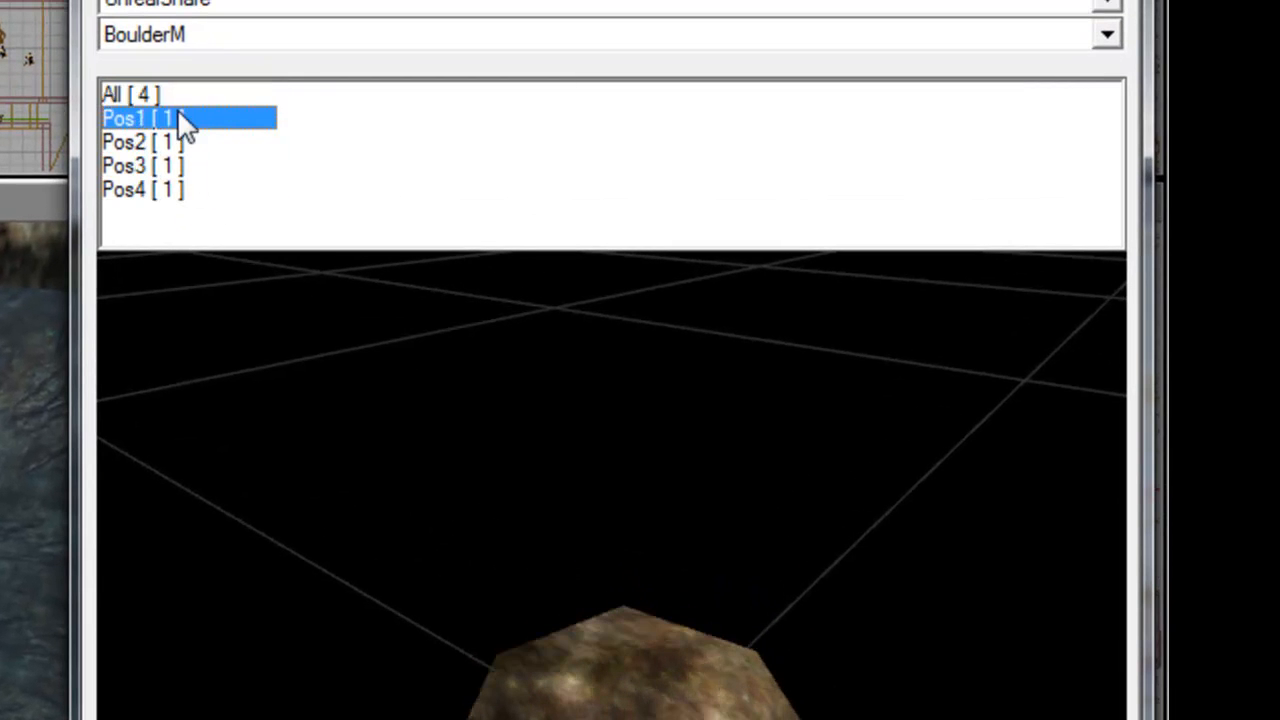
left_click_drag(385, 325, 420, 365)
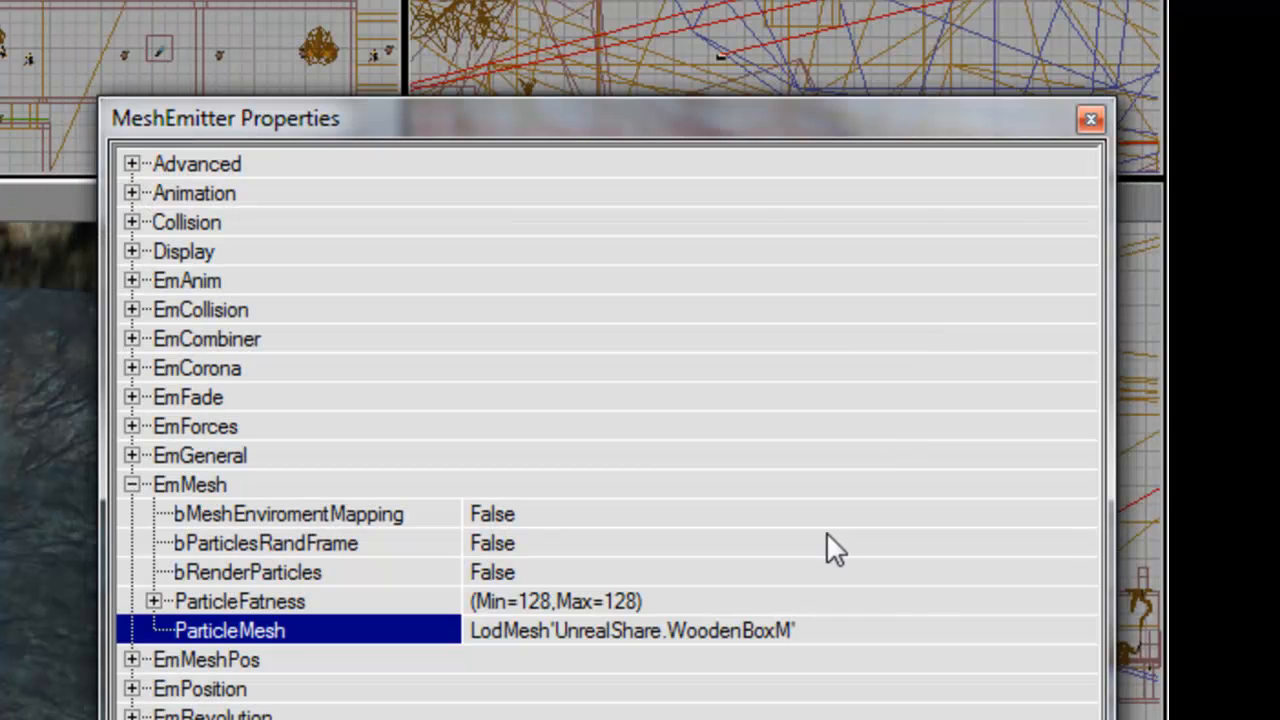
- Set the emitter's ParticleMesh to the selected UnrealShare.BoulderM mesh
left_click(903, 632)
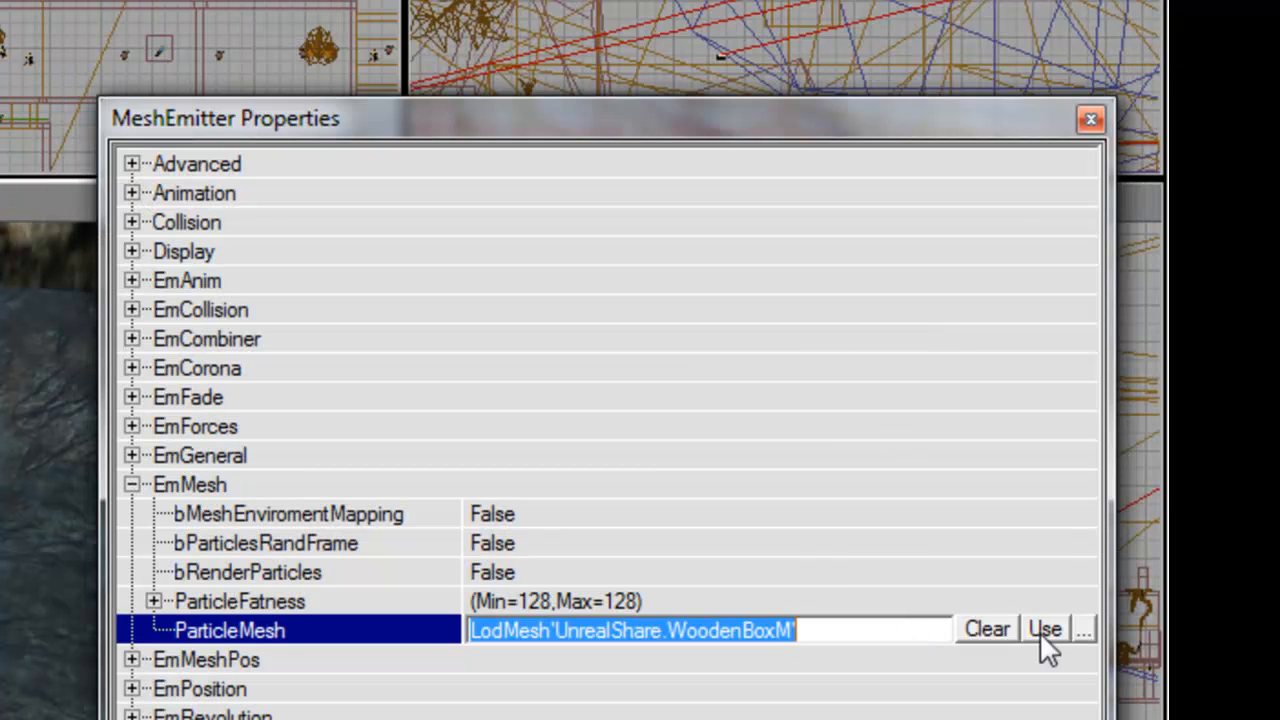
left_click(1045, 630)
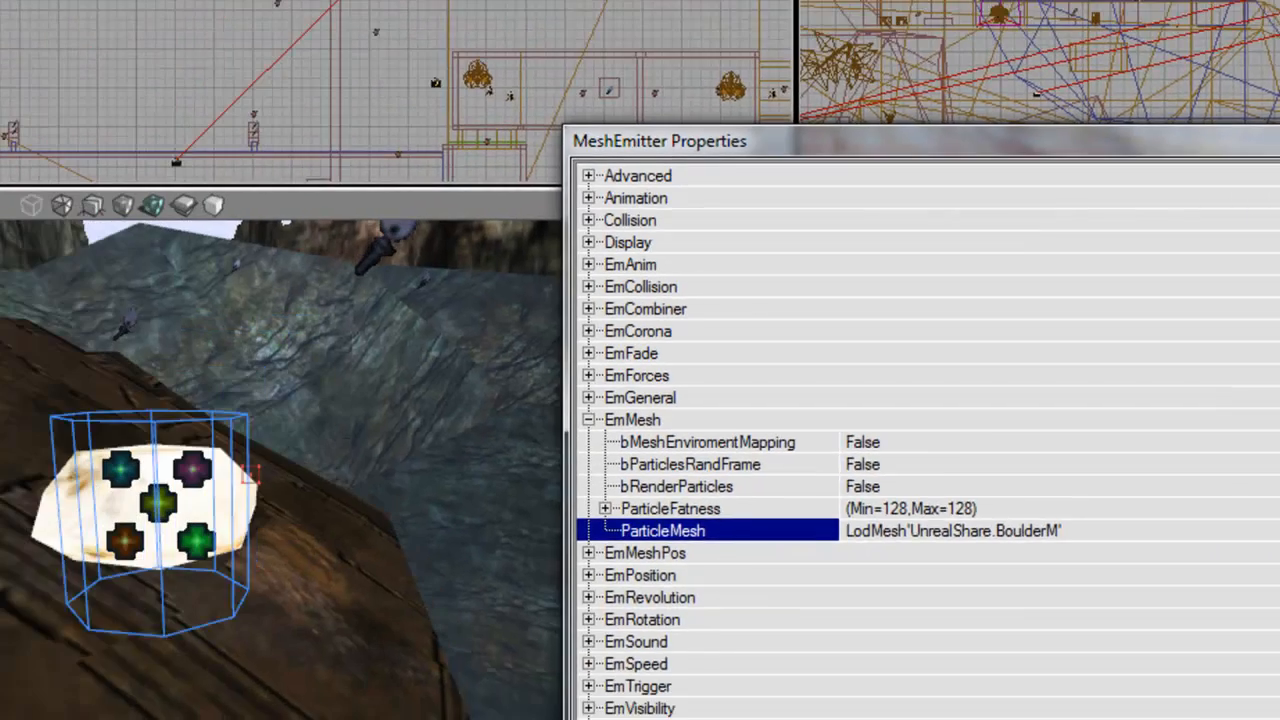
mouse_move(326, 547)
right_mouse_down()
mouse_move(314, 535)
mouse_move(304, 545)
right_mouse_up()
mouse_move(304, 545)
left_mouse_down()
mouse_move(299, 512)
mouse_move(302, 545)
left_mouse_up()
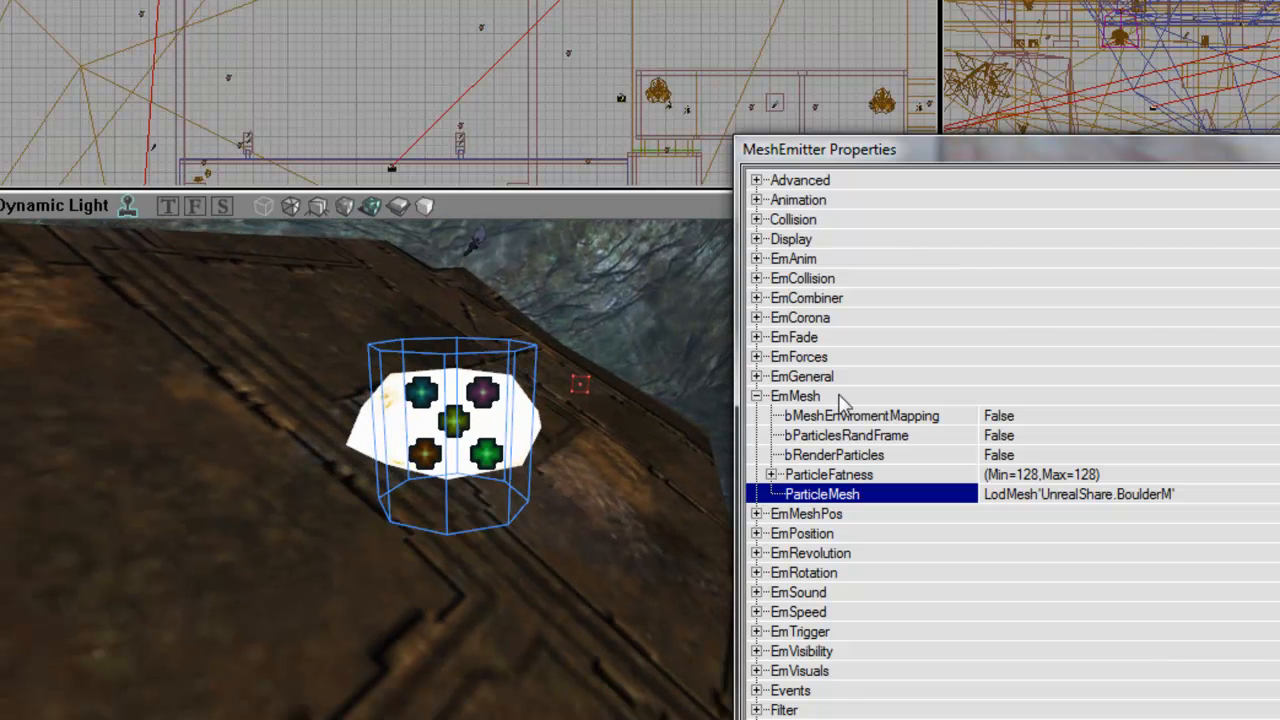
- Collapse EmMesh and set the emitter's ParticleStyle in EmVisuals to STY_Normal
left_click(837, 384)
double_click(842, 400)
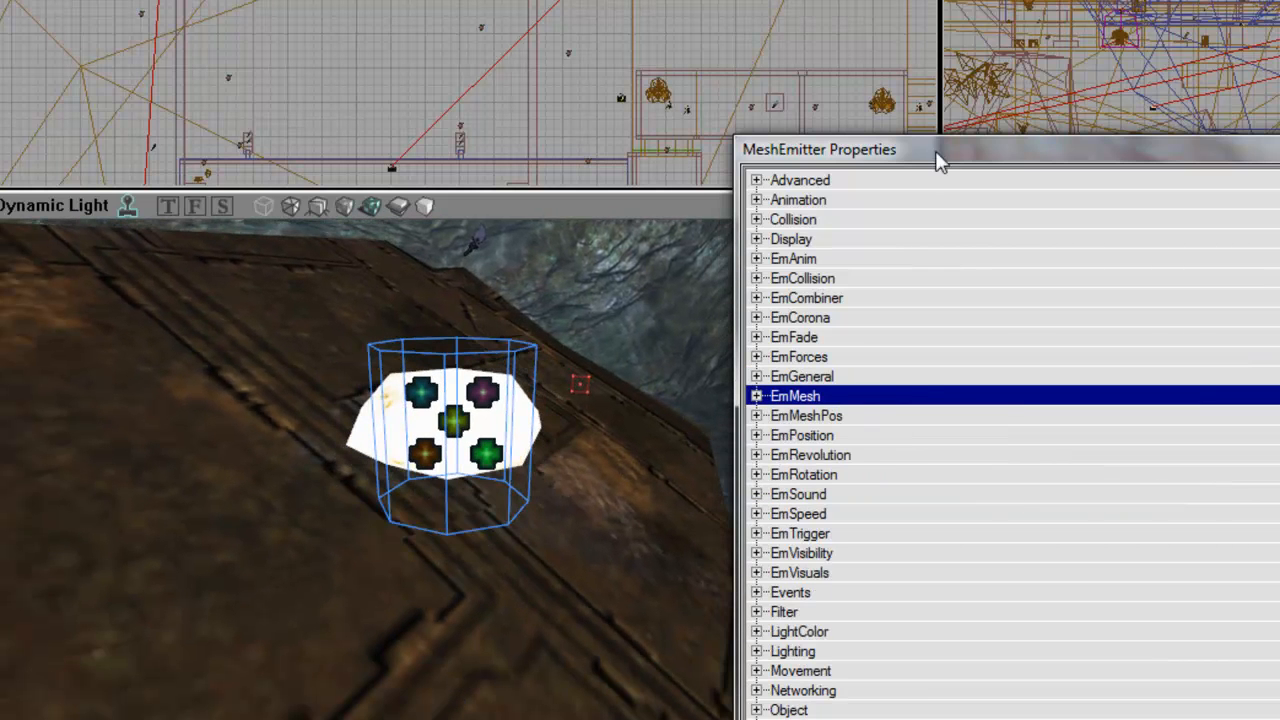
double_click(820, 573)
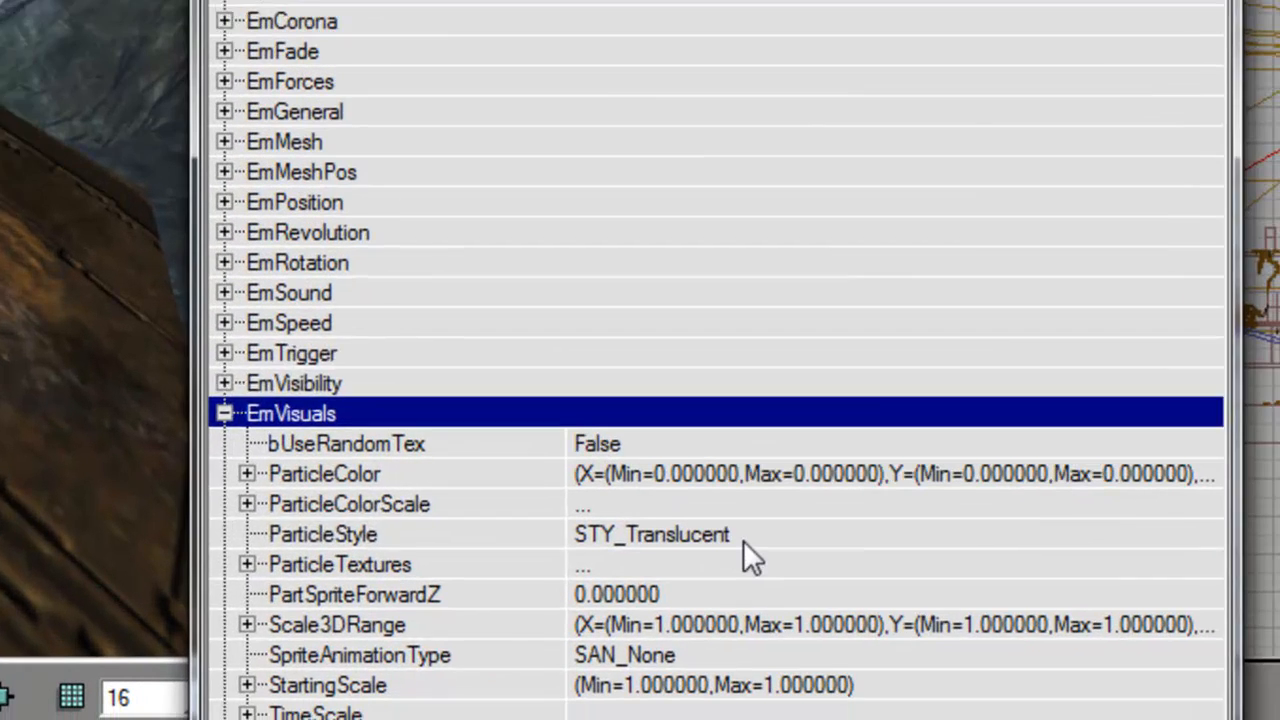
double_click(1121, 652)
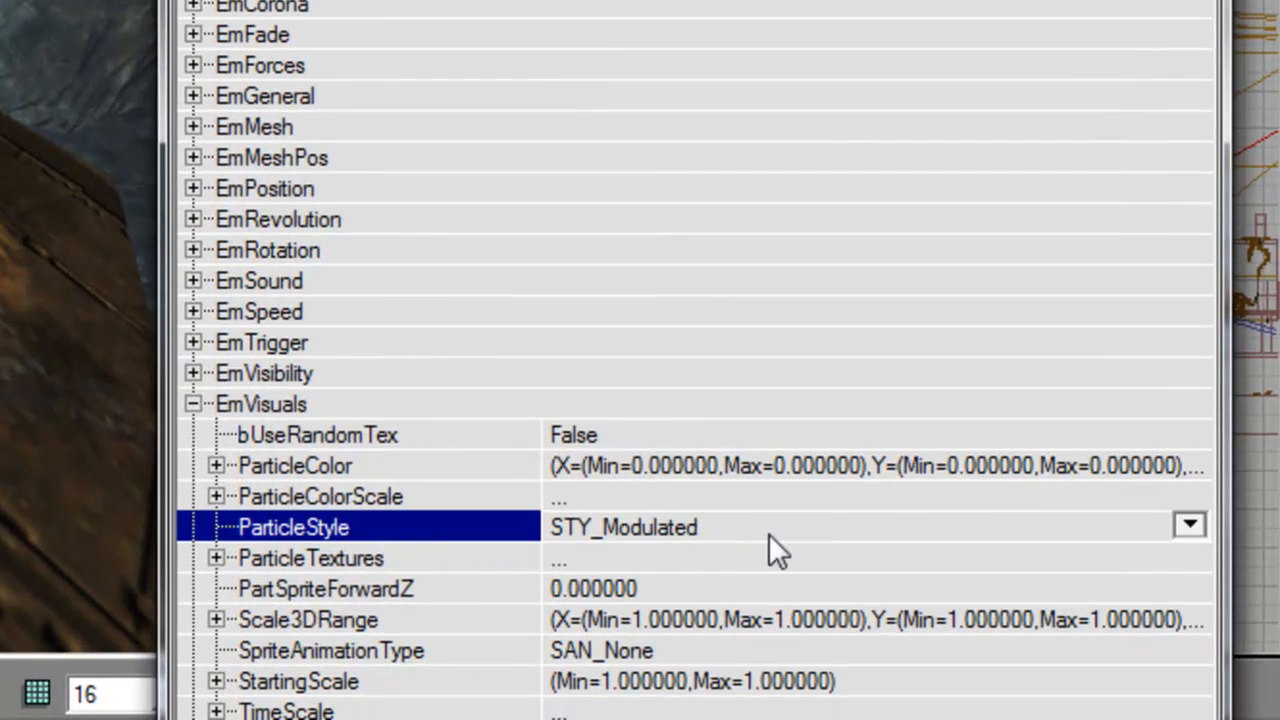
double_click(768, 533)
scroll(768, 533, "down", 2)
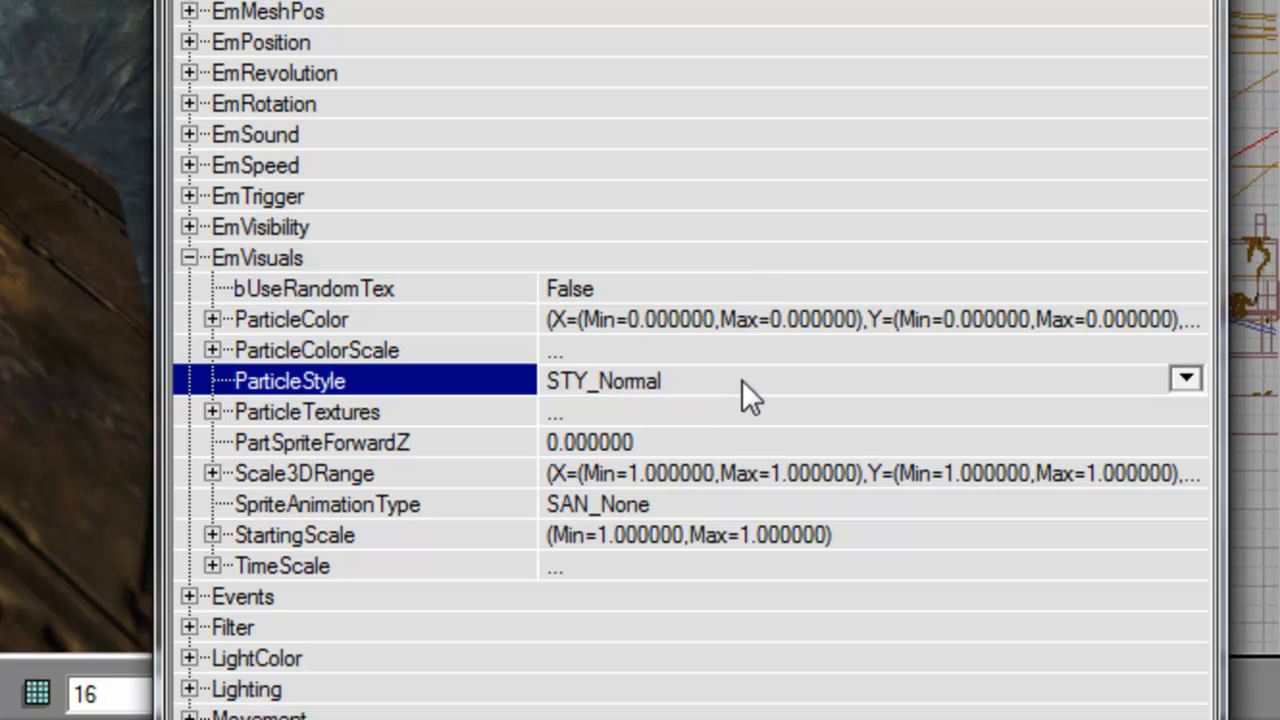
left_click(1187, 380)
left_click(1187, 380)
- Set both the Min and Max of the emitter's StartingScale to 2
double_click(437, 535)
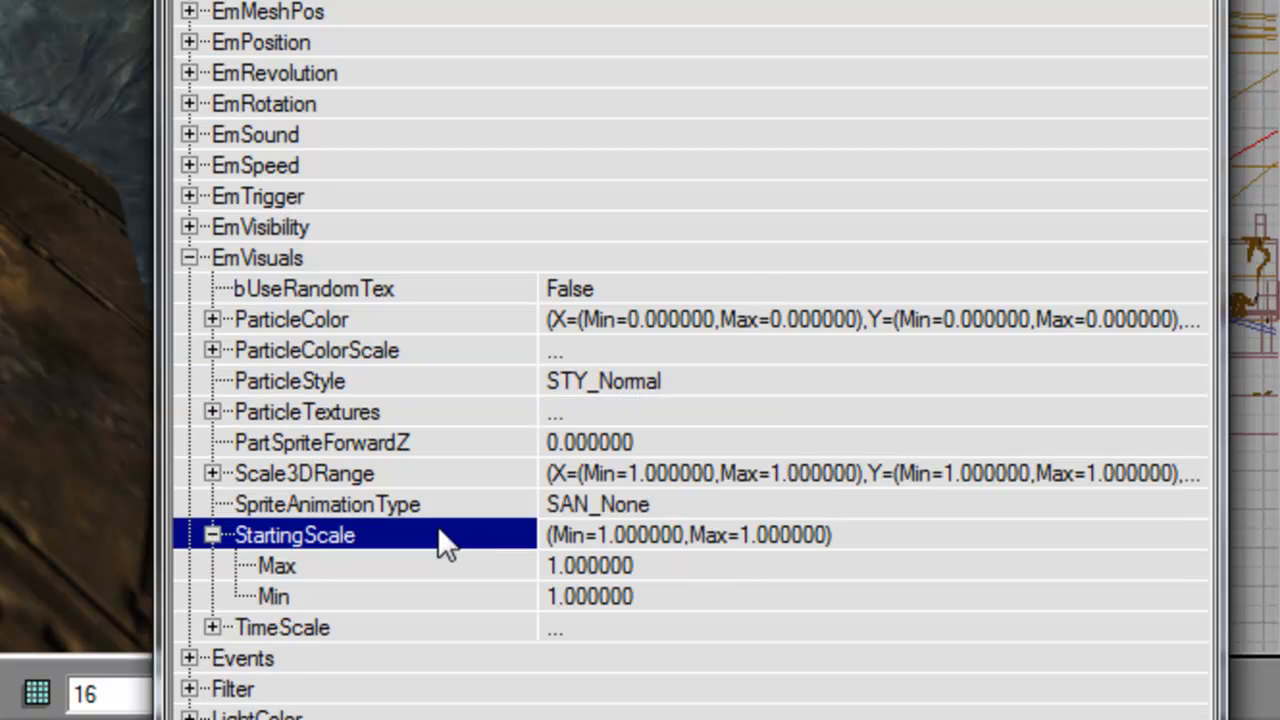
left_click(618, 556)
key("Down")
key("Down")
key("Up")
key("Up")
key("Down")
type("2")
key("Up")
type("2")
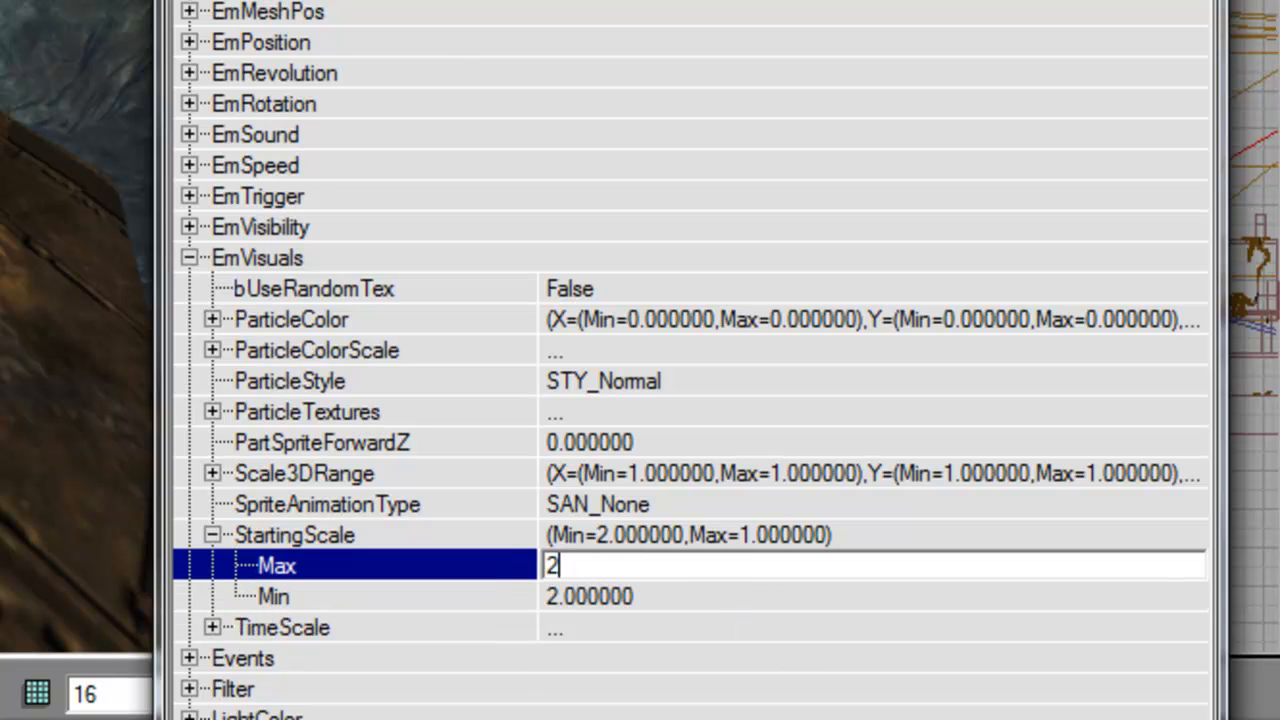
- Set the emitter's StartingScale range to Min 1.5 and Max 2.5
key("Down")
type("1.5")
key("Up")
type("2.5")
key("Return")
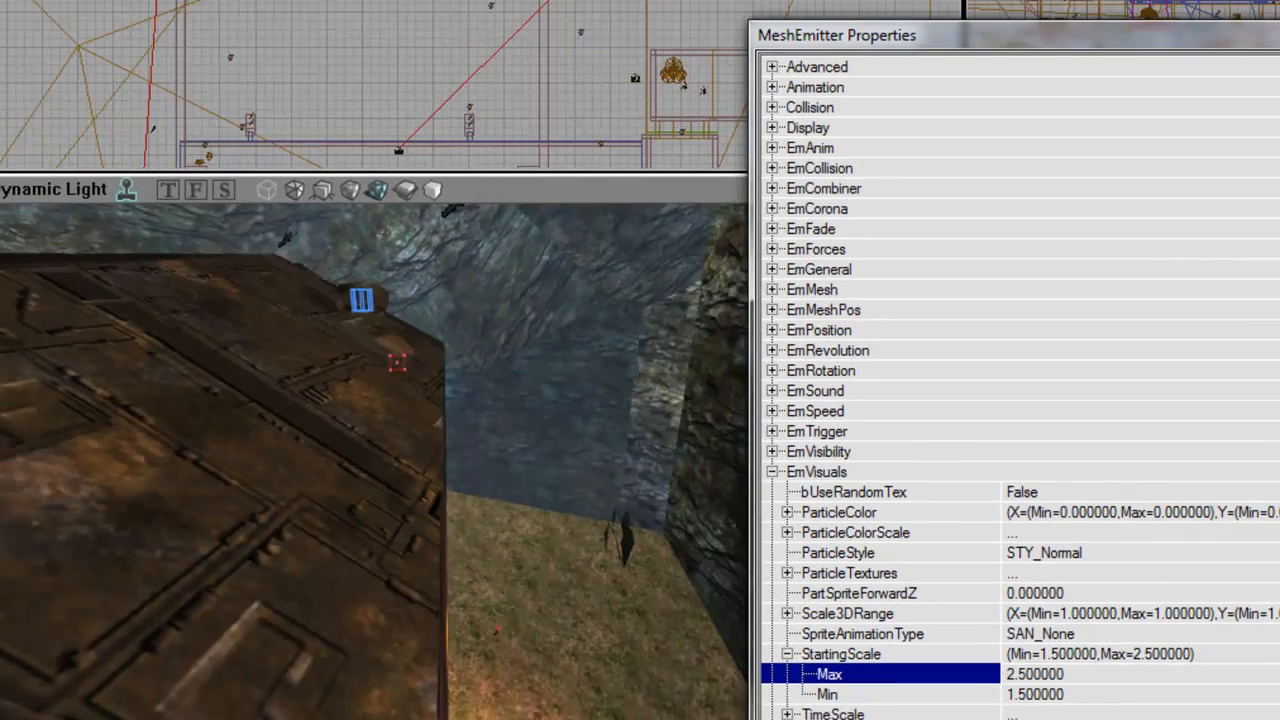
- Inspect the scaled boulders on the ship's hull in the 3D view and collapse the EmVisuals properties
left_click_drag(370, 460, 335, 440)
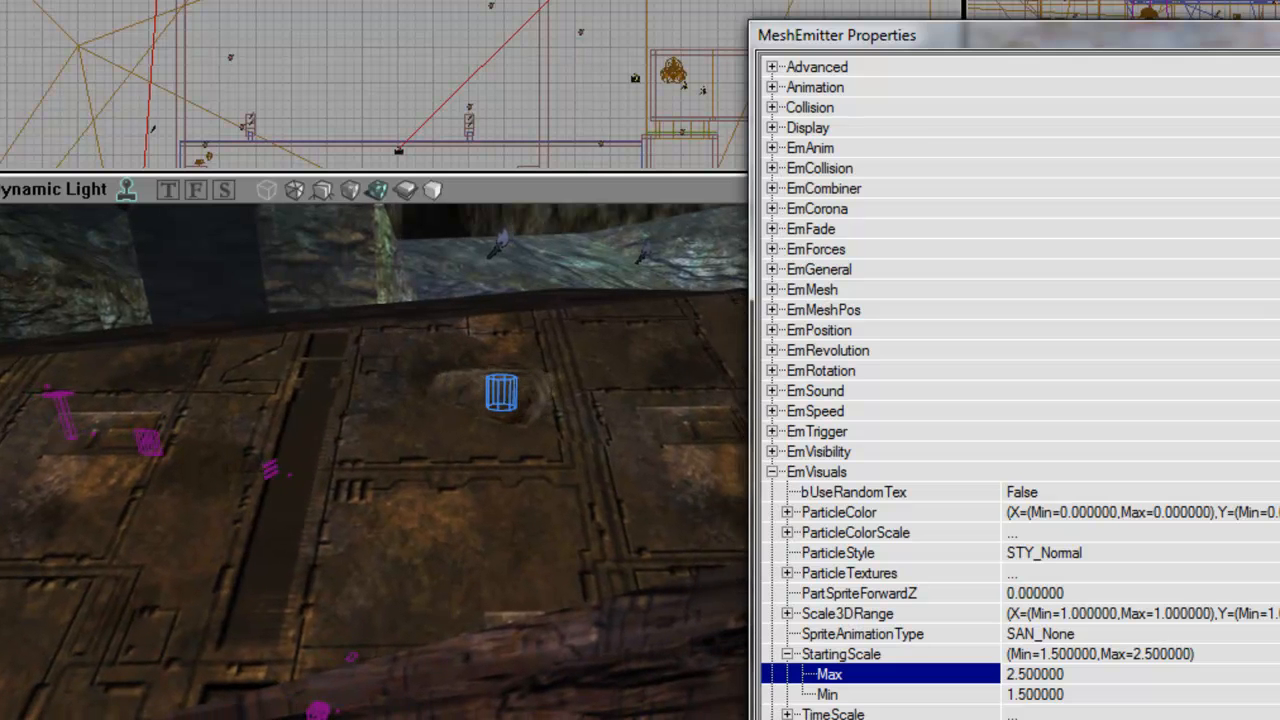
left_click_drag(500, 480, 767, 558)
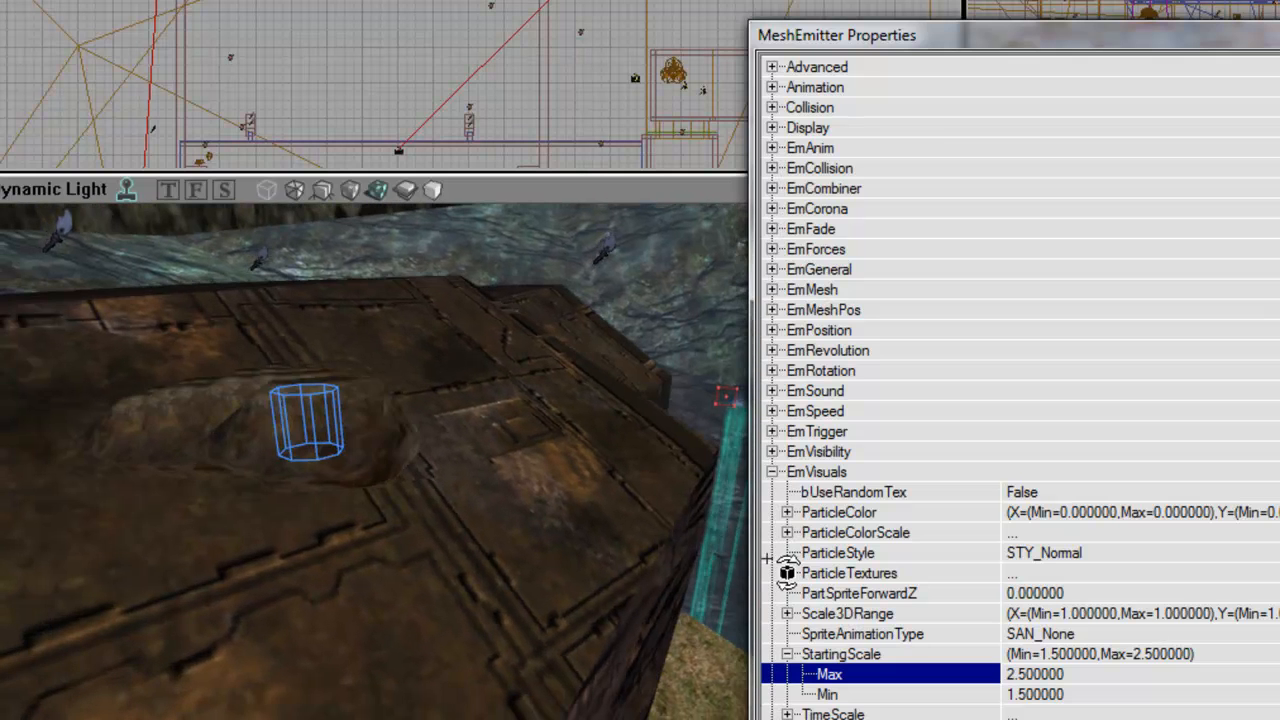
double_click(830, 655)
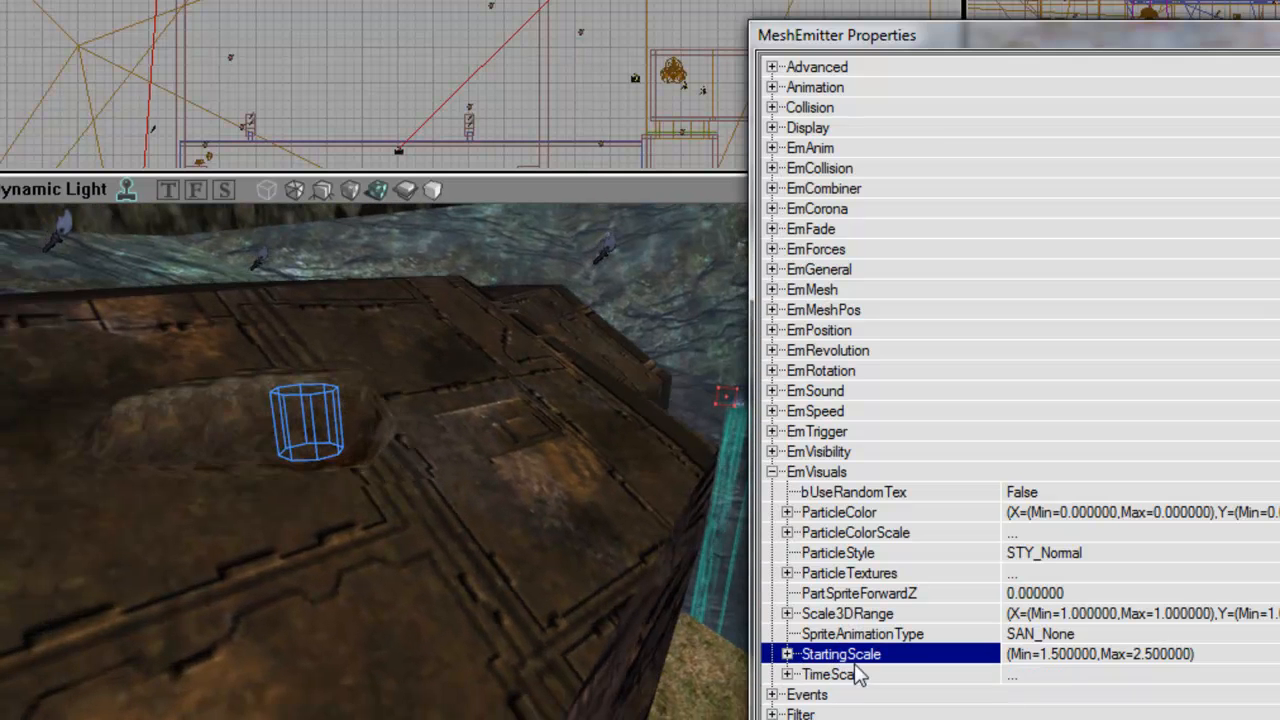
left_click(897, 471)
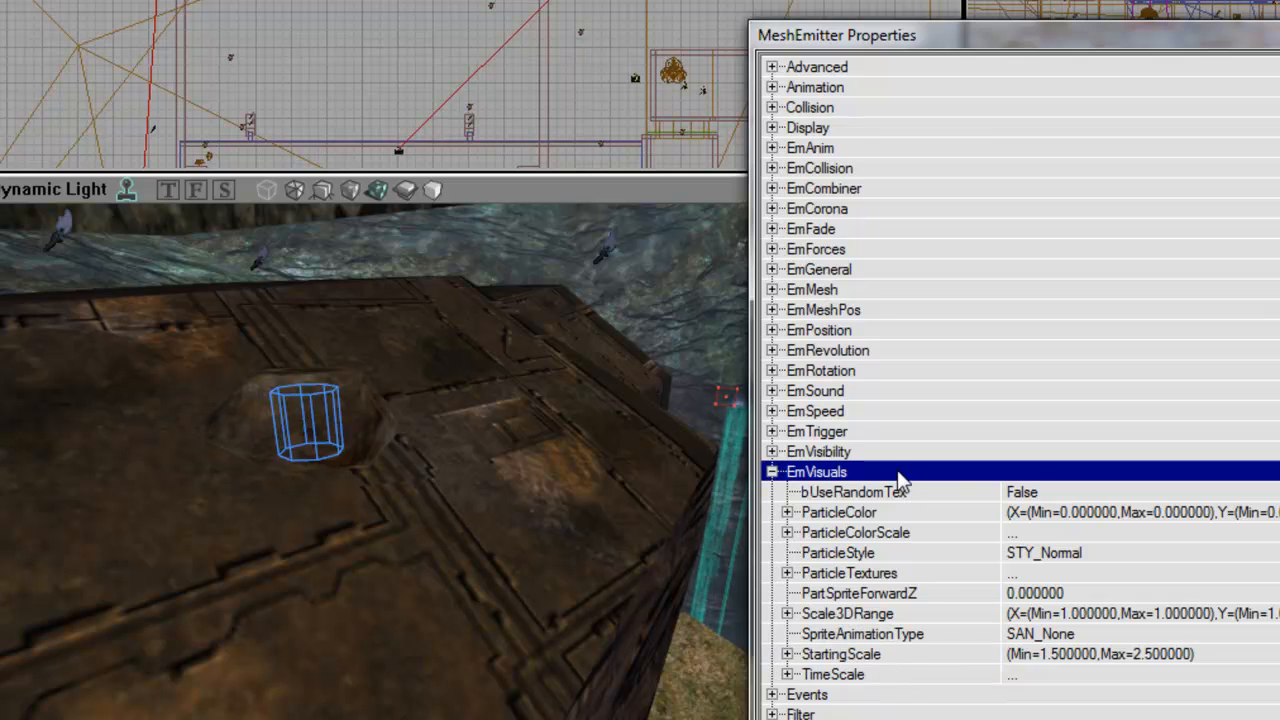
double_click(880, 471)
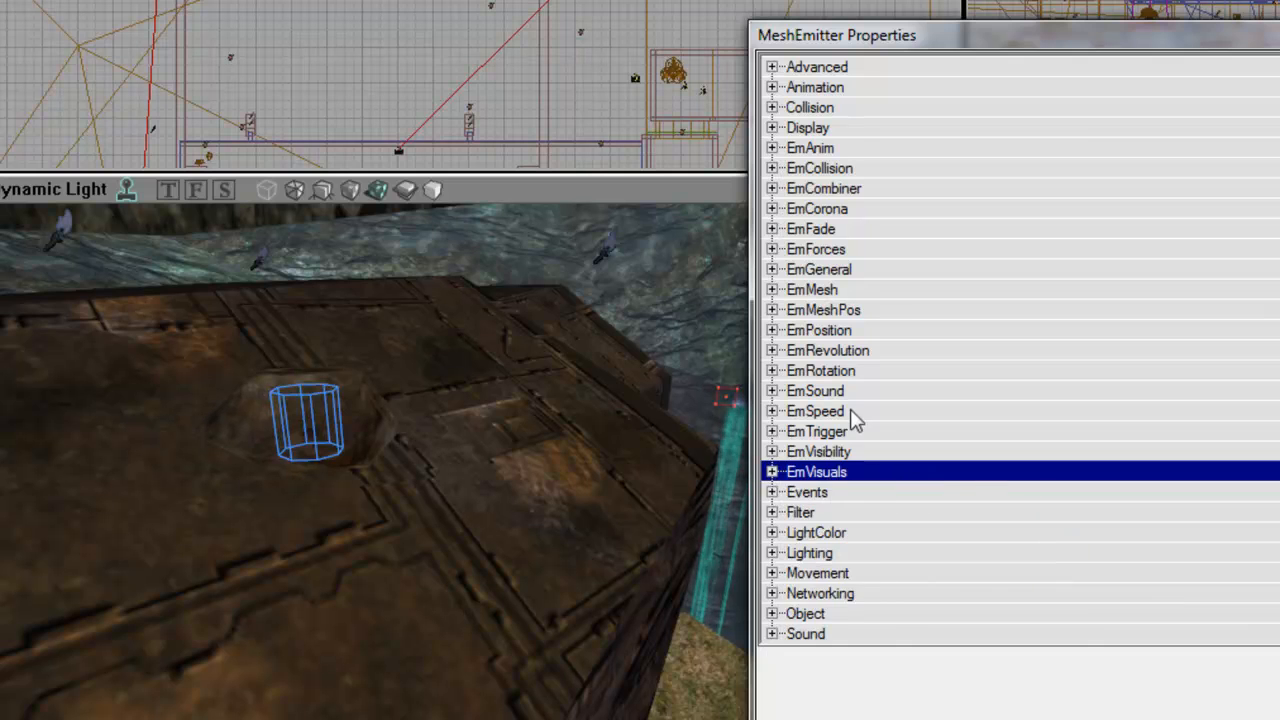
- Expand the X component of BoxVelocity in EmSpeed and try Max values of 64 and 128
double_click(850, 411)
right_click_drag(660, 440, 660, 503)
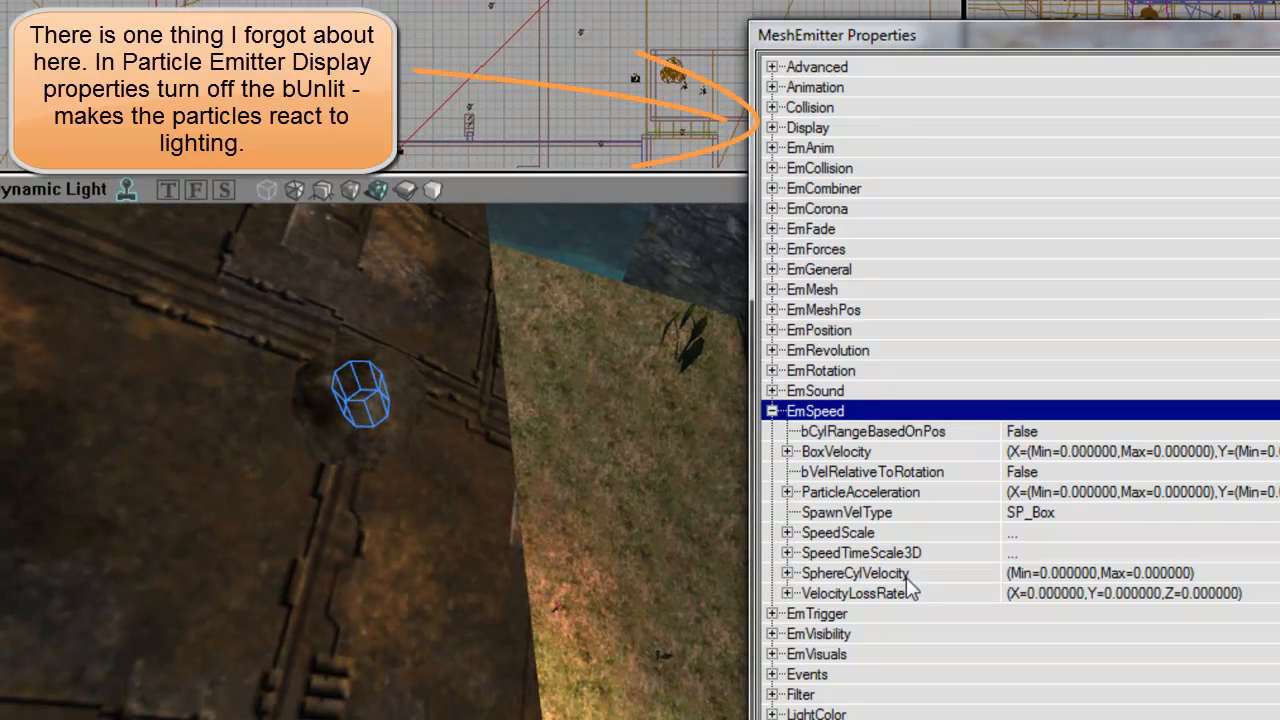
double_click(875, 455)
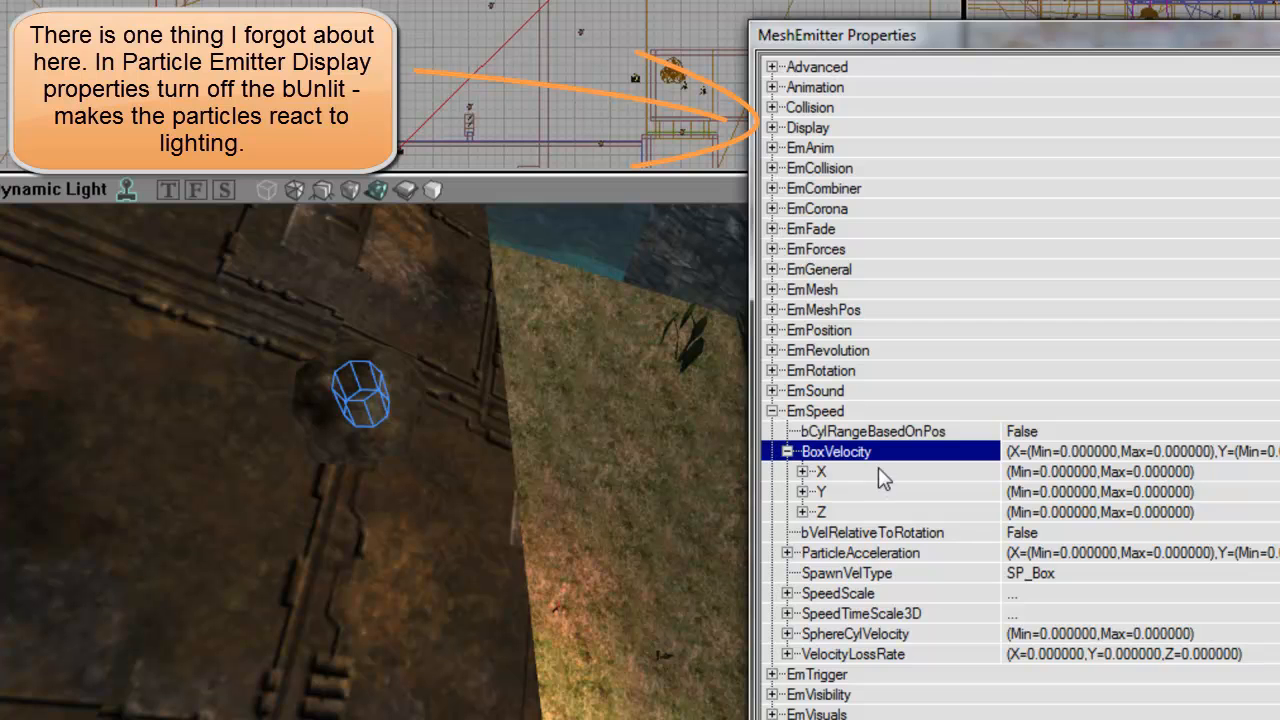
double_click(878, 471)
left_click(900, 510)
key("Up")
type("64")
key("Return")
key("Up")
key("Down")
type("12")
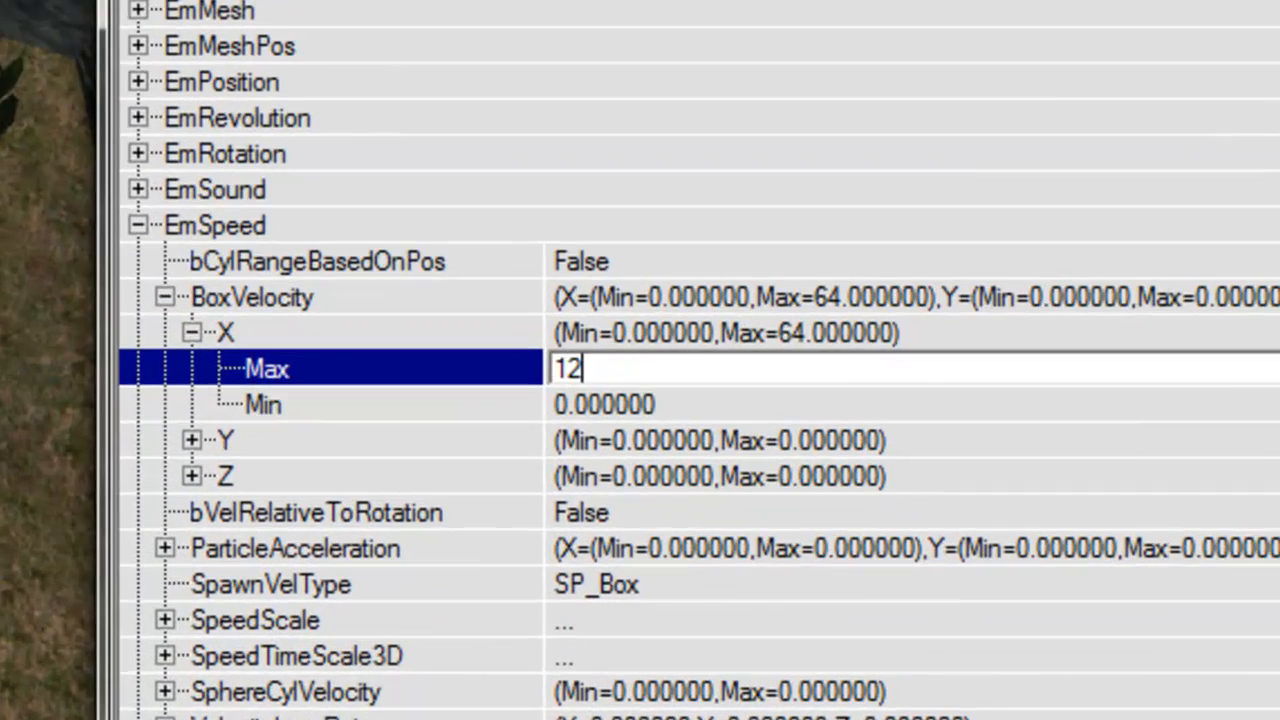
type("8")
key("Return")
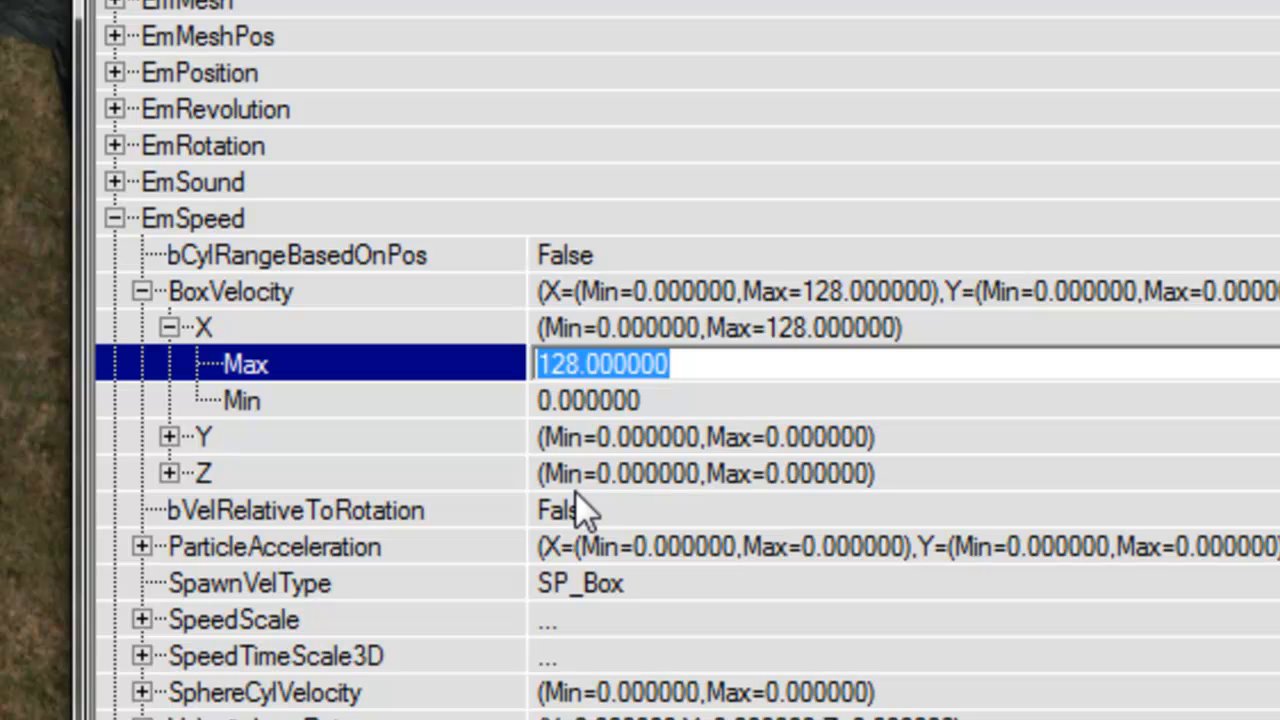
- Set the X BoxVelocity range to Max 256 and Min 128
type("256")
key("Return")
key("Down")
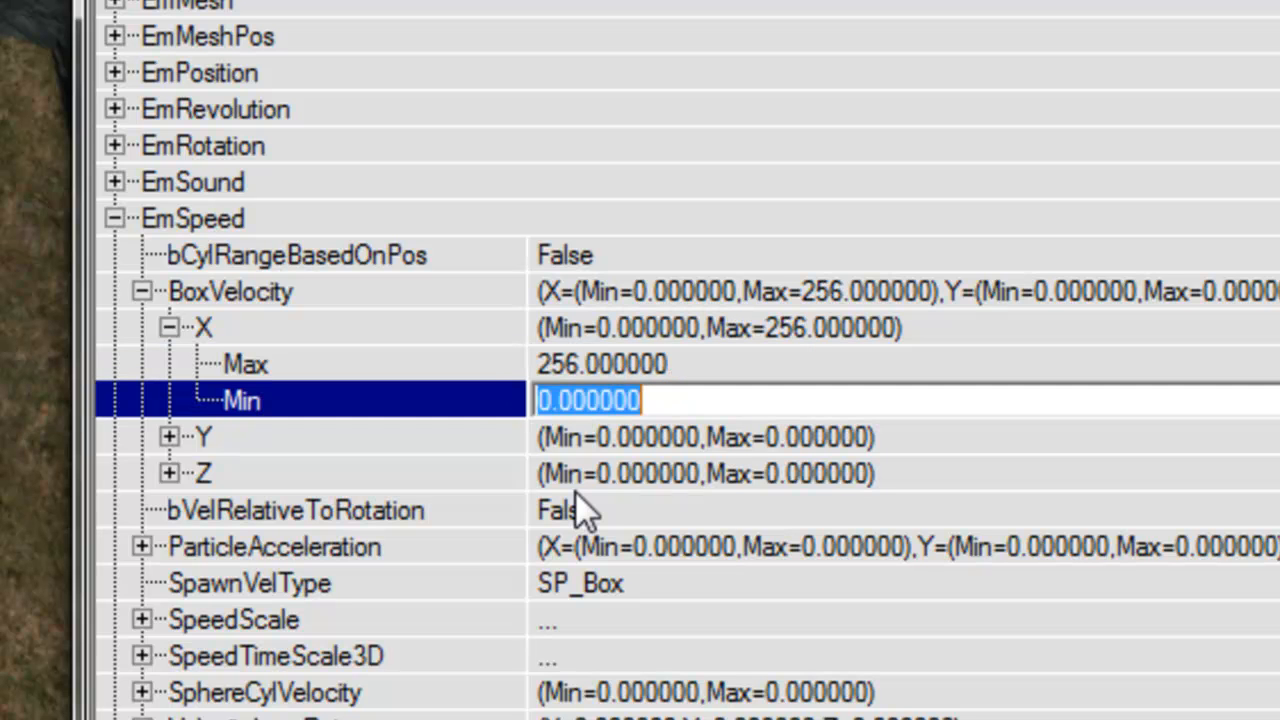
type("128")
key("Return")
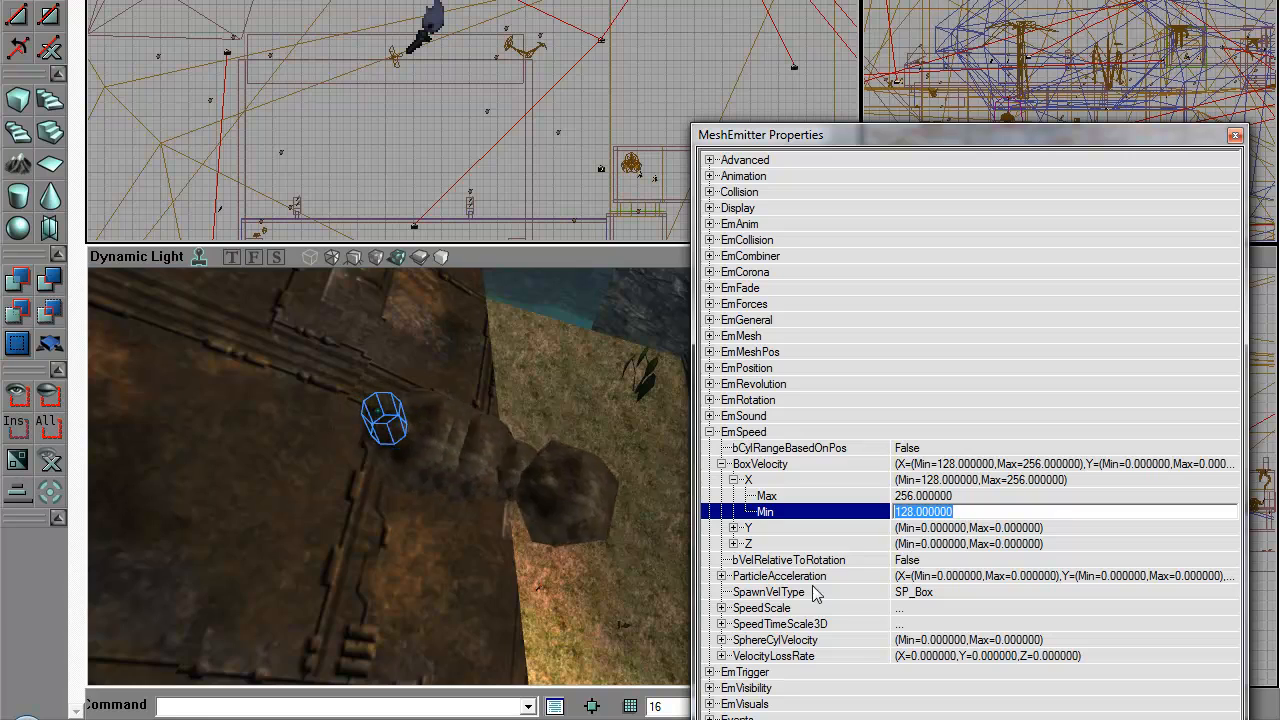
- Inspect the moving boulder stream in the 3D view and collapse the BoxVelocity properties
mouse_move(388, 477)
right_mouse_down()
mouse_move(388, 420)
mouse_move(500, 400)
mouse_move(560, 410)
mouse_move(364, 481)
right_mouse_up()
left_click_drag(364, 481, 330, 530)
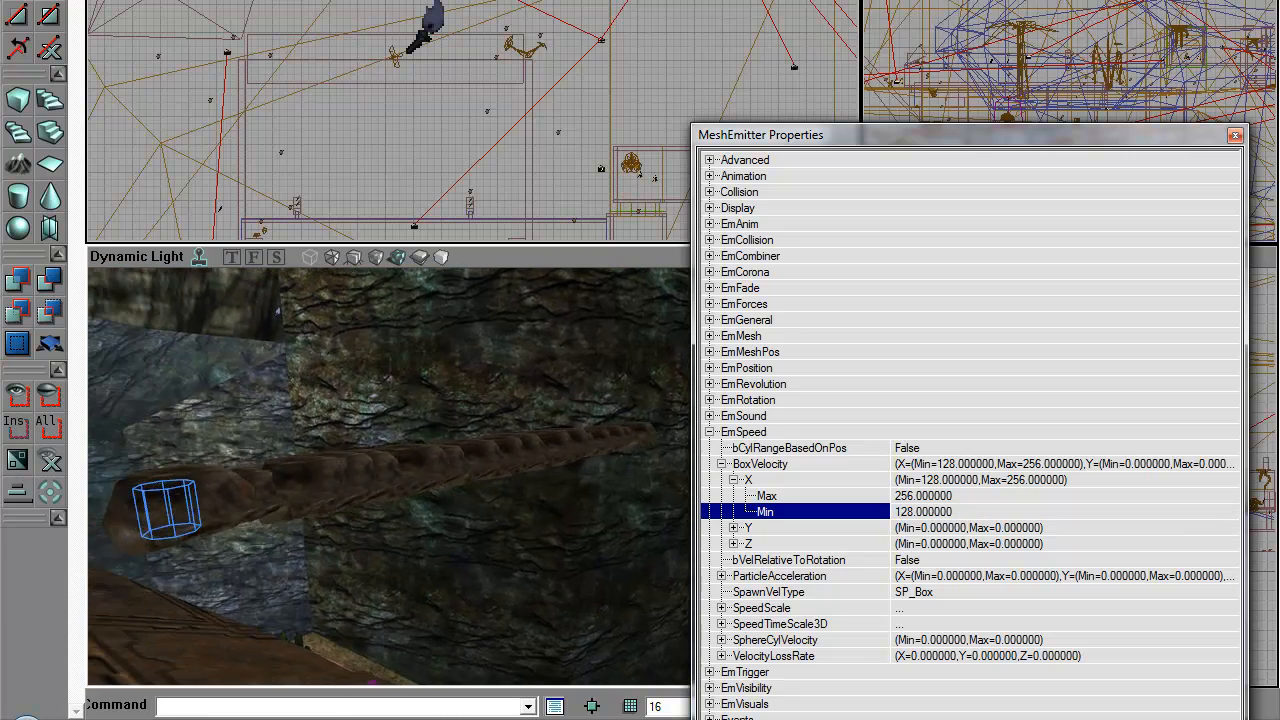
left_click(762, 466)
double_click(762, 468)
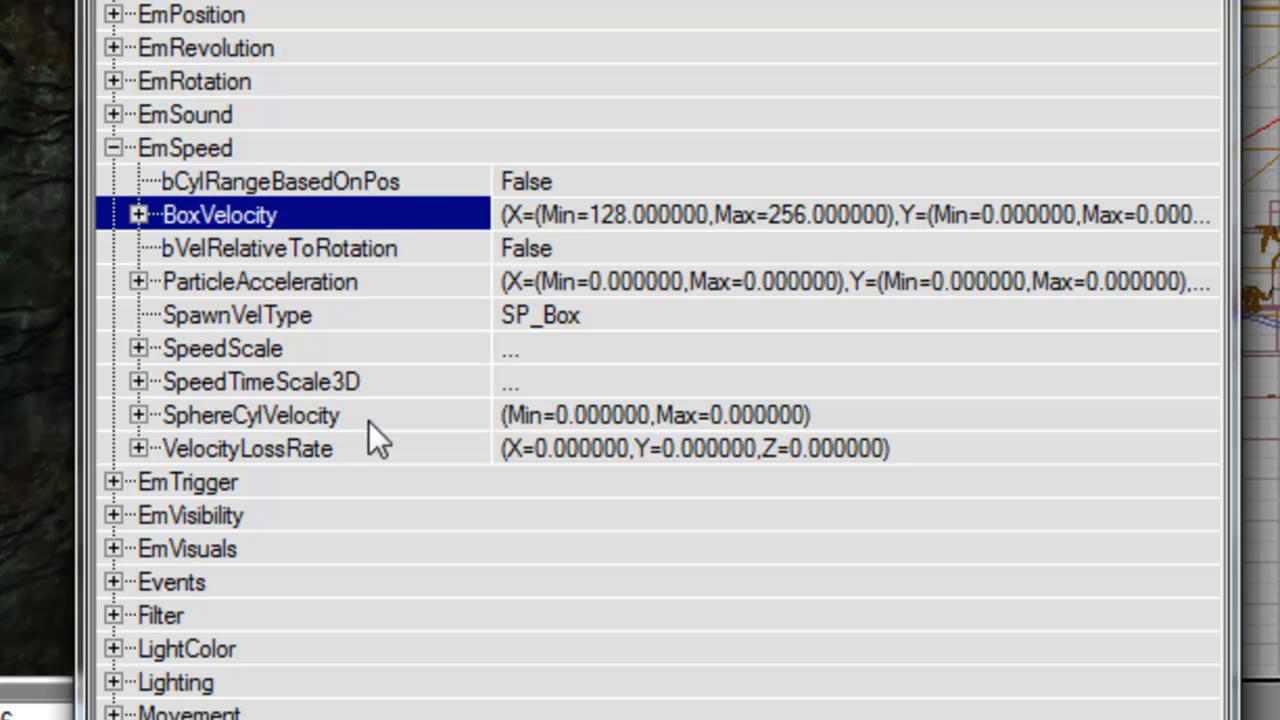
left_click(369, 421)
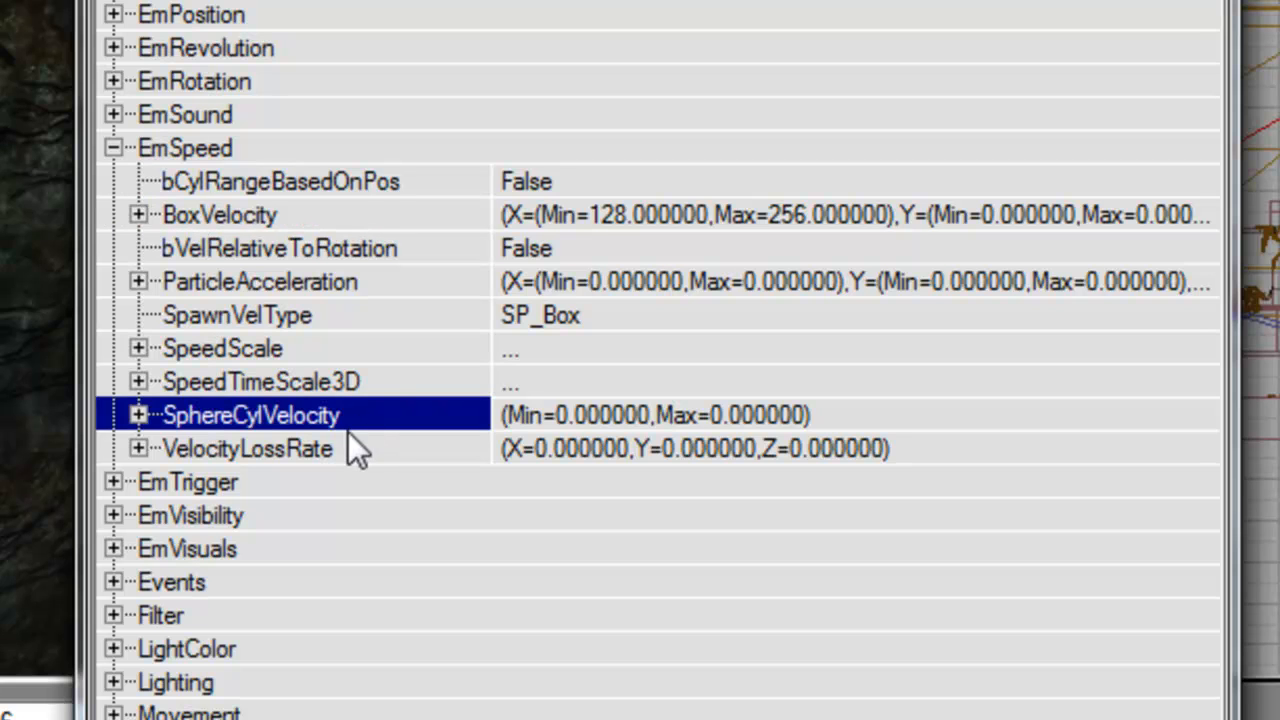
- Set the Z component of the emitter's ParticleAcceleration to Max -480 and Min -460
double_click(314, 281)
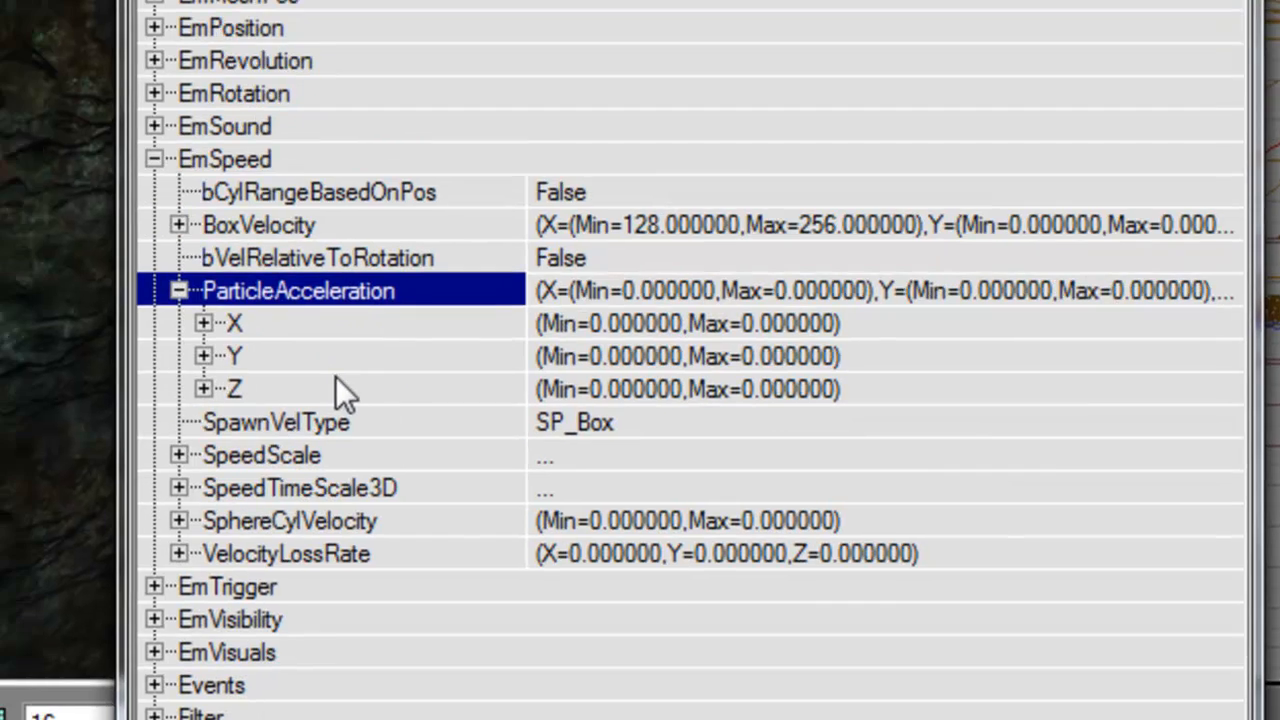
double_click(336, 380)
left_click(634, 420)
type("-480")
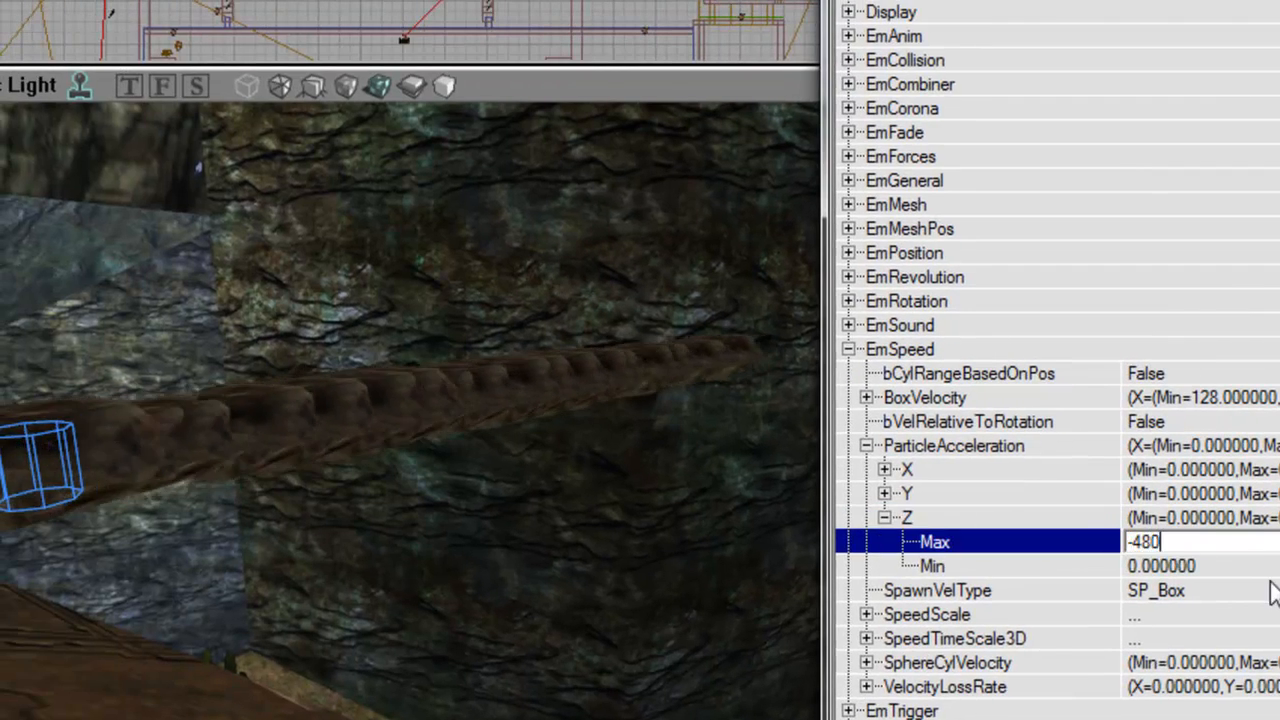
key("Down")
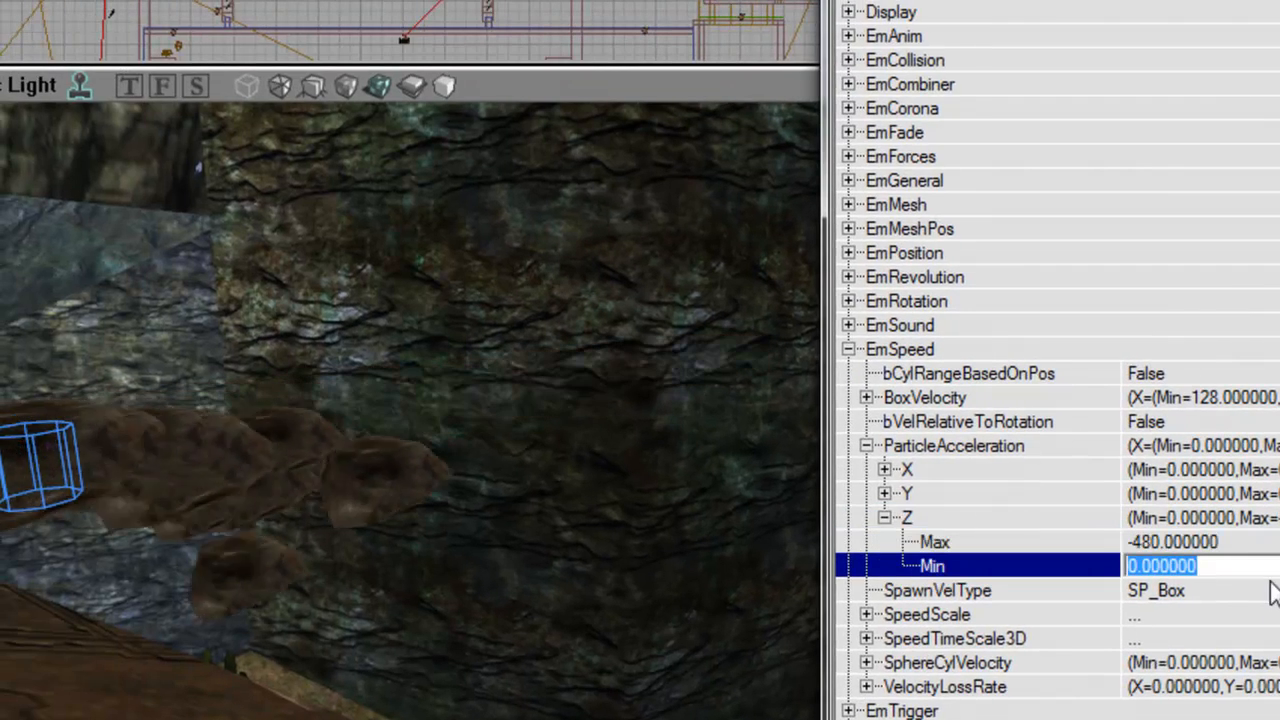
type("-")
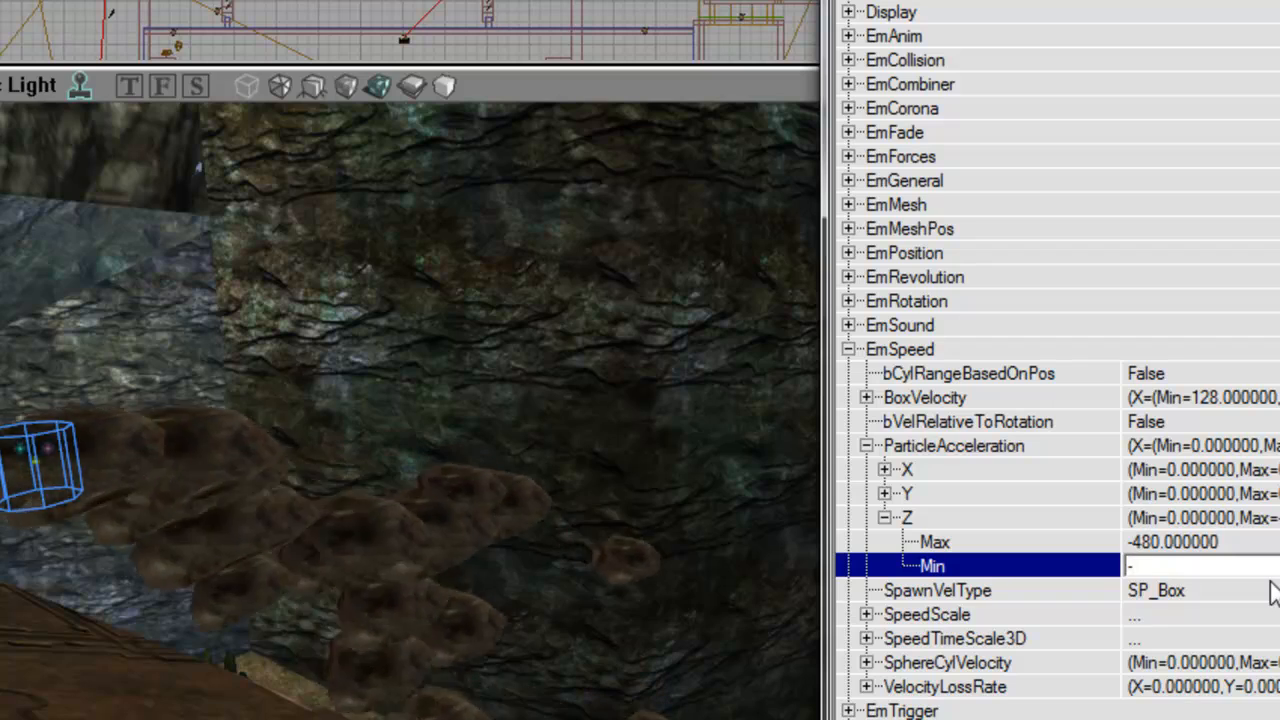
type("460")
key("Return")
- Inspect the boulders falling past the ship's hull from several angles and collapse the EmSpeed properties
mouse_move(545, 358)
right_mouse_down()
mouse_move(512, 490)
mouse_move(530, 480)
mouse_move(505, 460)
mouse_move(500, 490)
mouse_move(520, 590)
mouse_move(558, 339)
right_mouse_up()
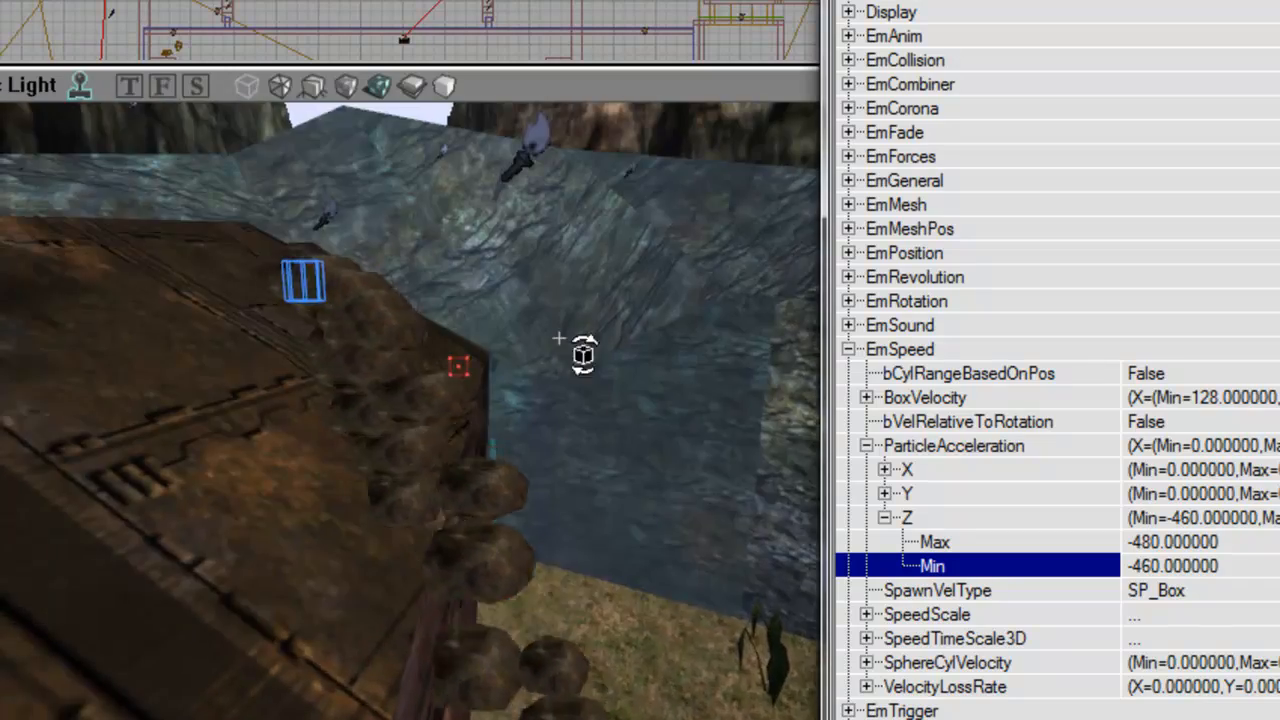
left_click_drag(559, 339, 580, 295)
right_click_drag(560, 337, 495, 360)
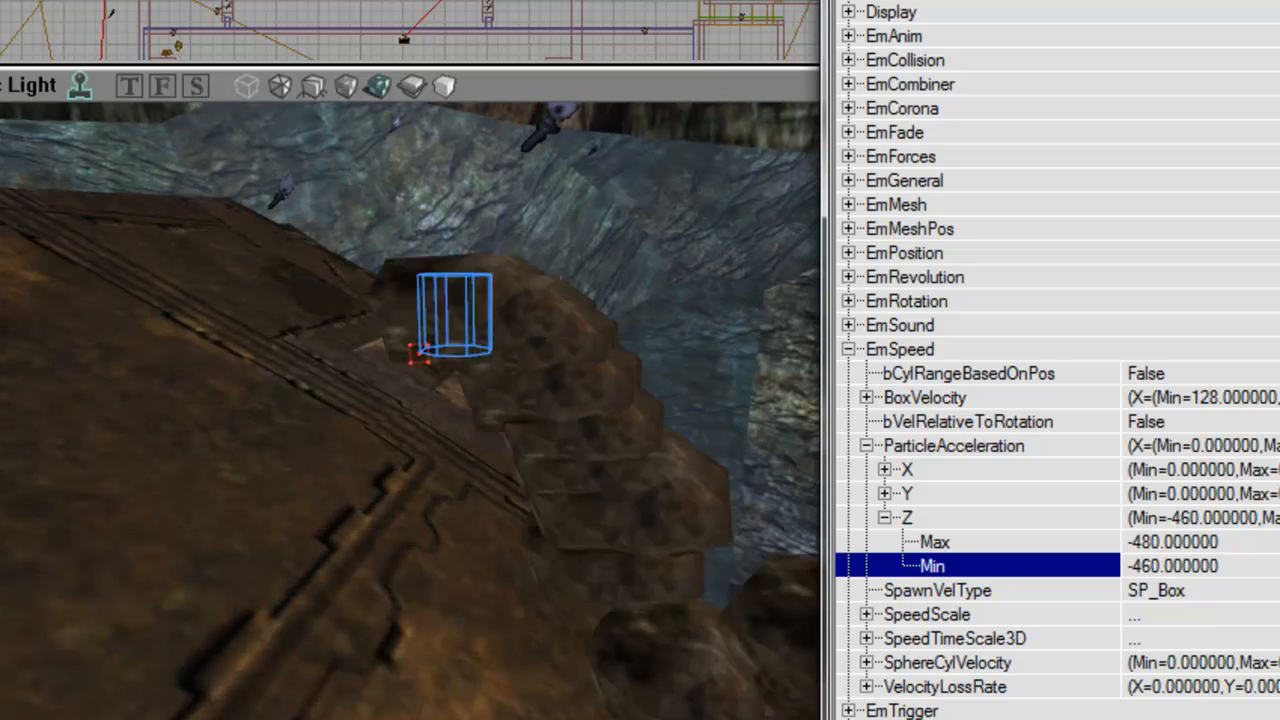
left_click_drag(495, 360, 520, 368)
left_click(1000, 350)
double_click(1000, 350)
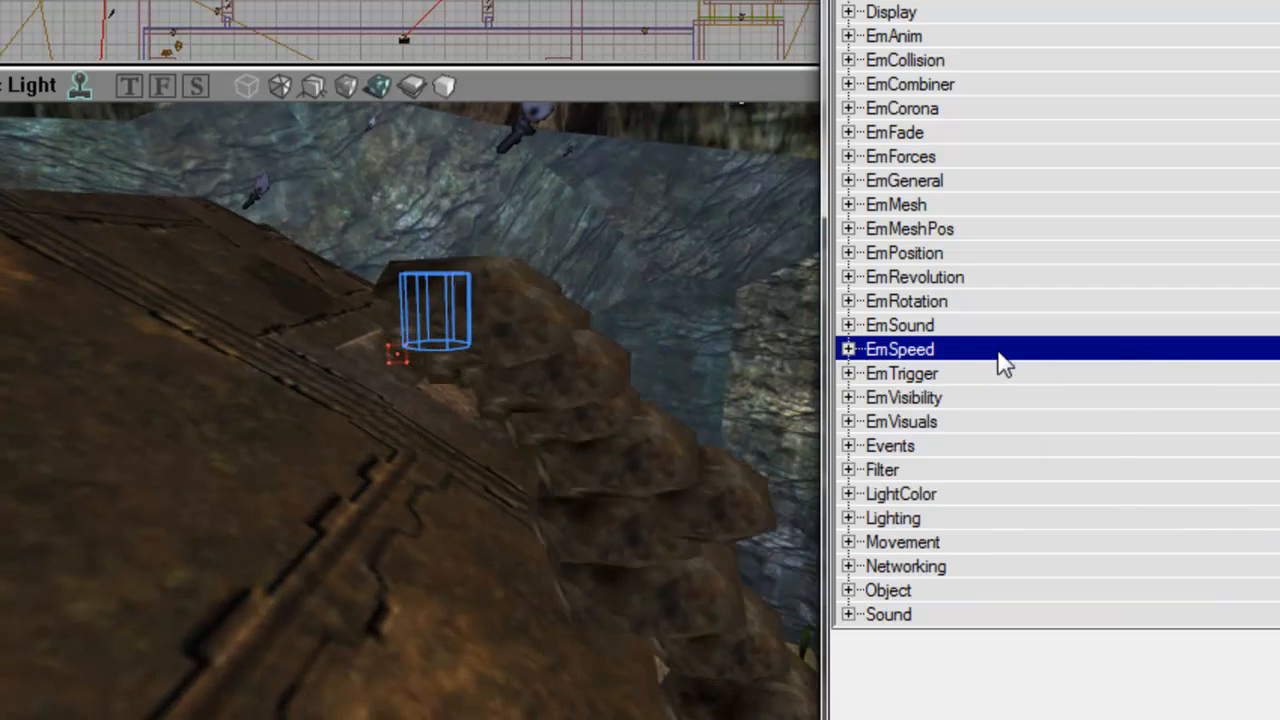
- Set the Y component of BoxVelocity in EmSpeed to Max 32 and Min -32, and check the boulder spread
double_click(1000, 350)
double_click(1000, 397)
double_click(997, 446)
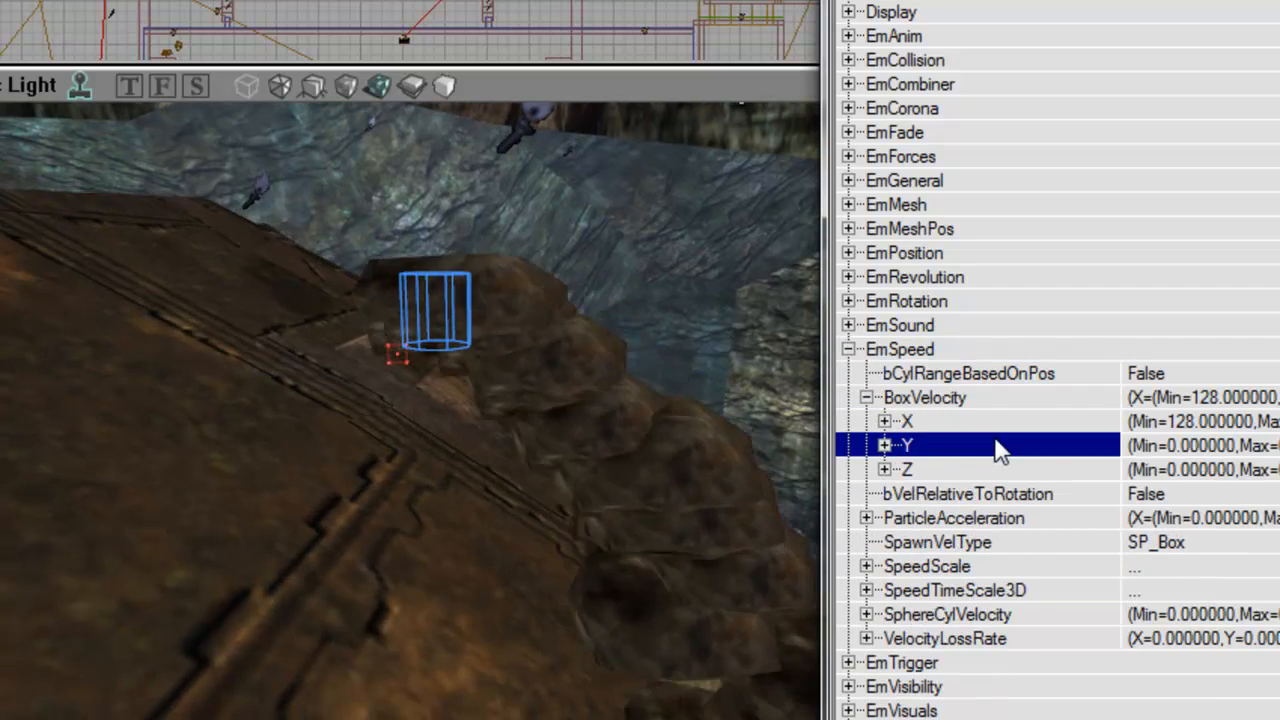
key("Down")
type("32")
key("Down")
type("-")
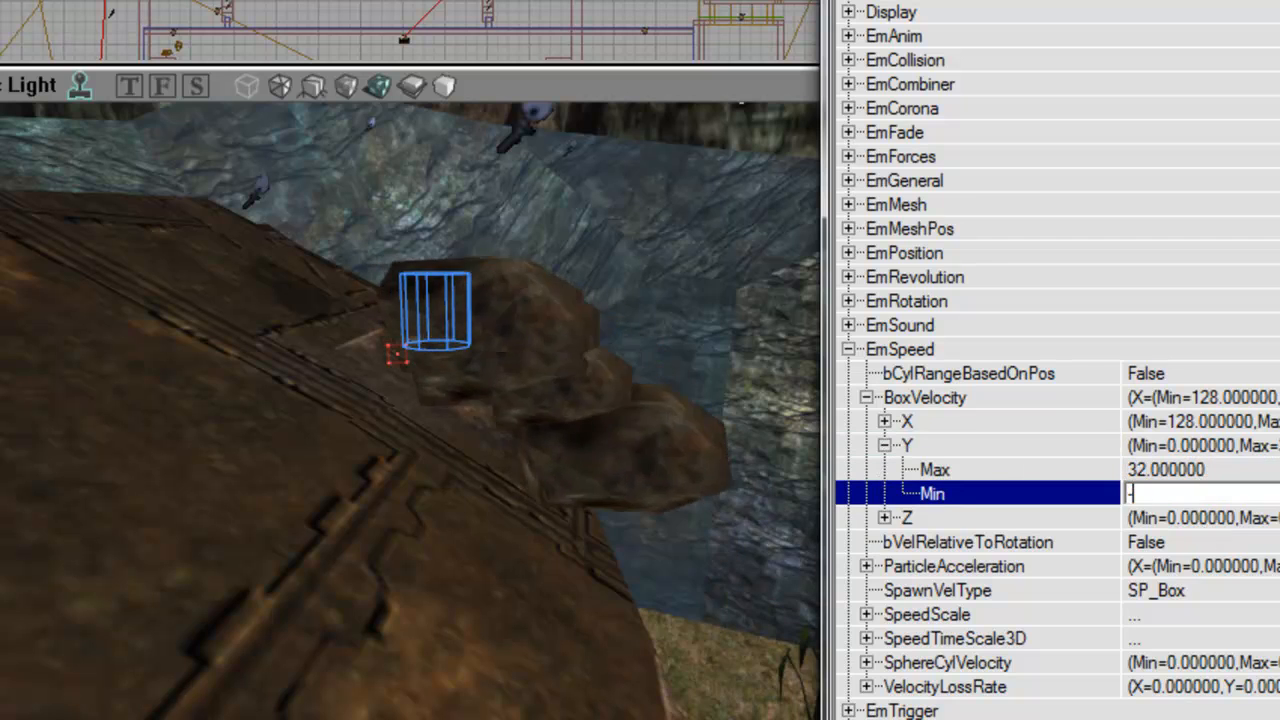
left_click_drag(640, 420, 600, 450)
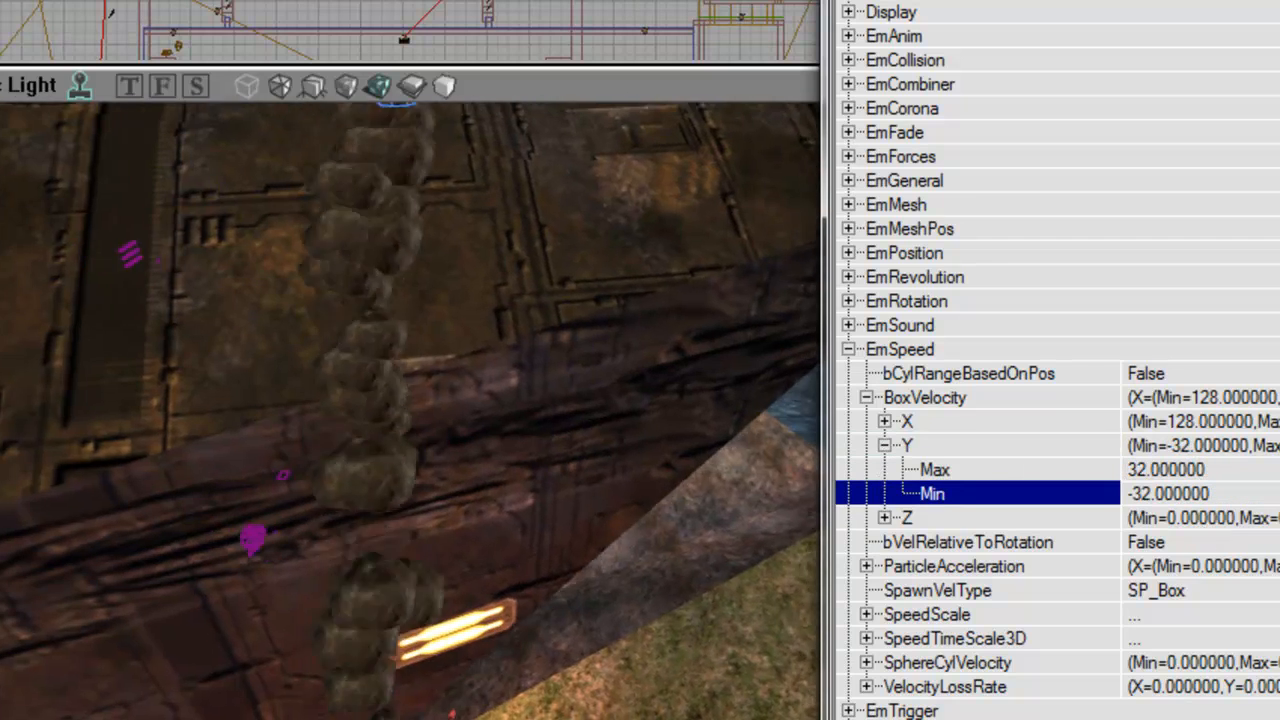
- Widen the Y BoxVelocity range to Max 64 and Min -64, and collapse the Y component
left_click(1206, 469)
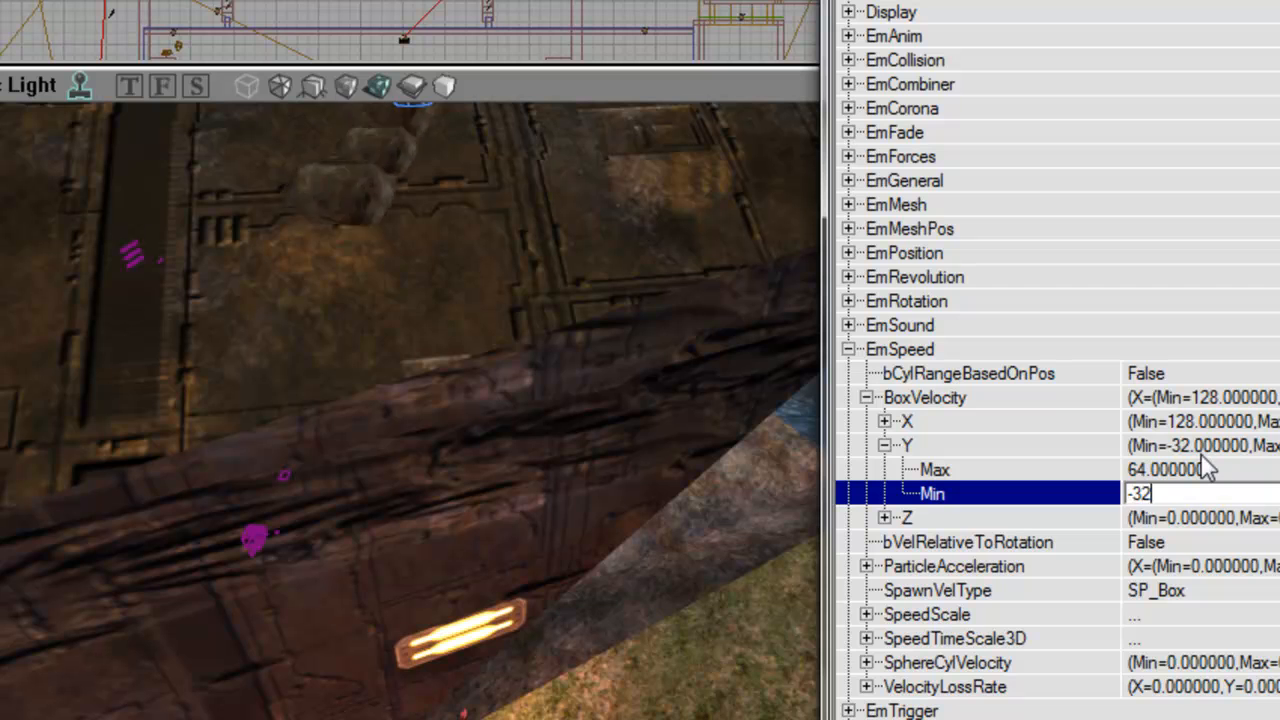
key("Up")
key("Up")
key("Left")
key("Down")
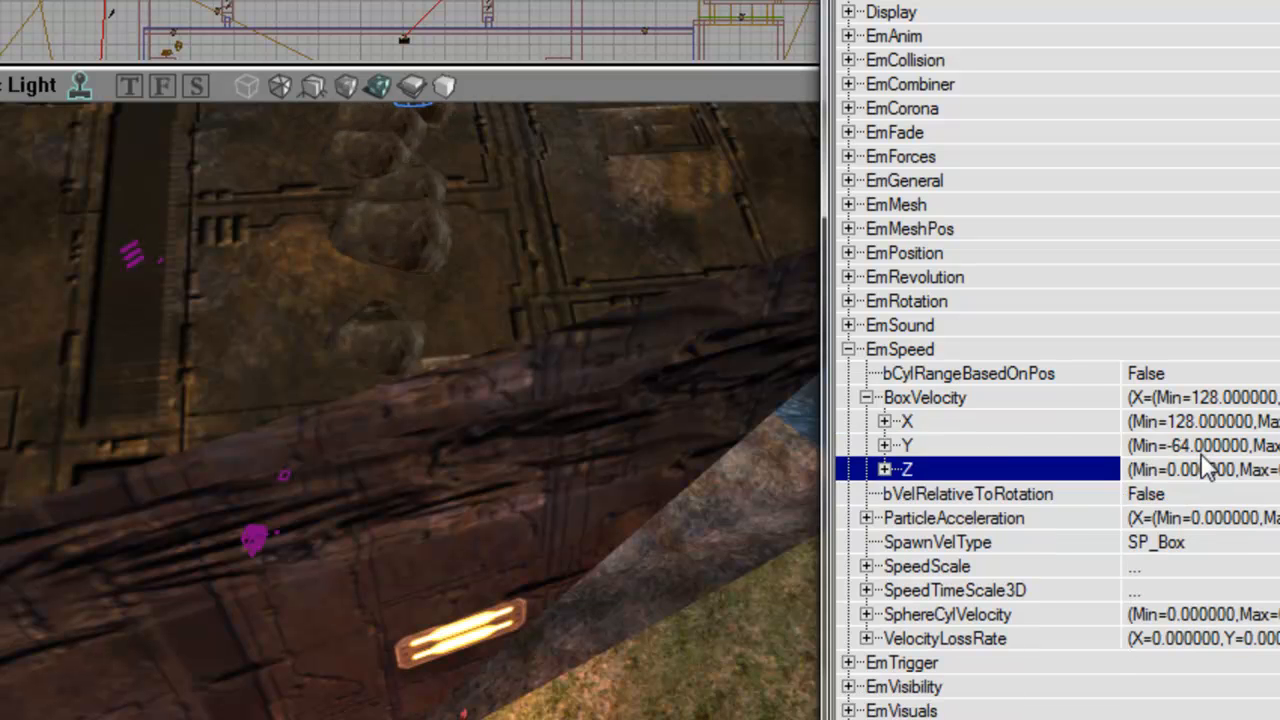
- Set the Max of the Z BoxVelocity to 32 and inspect the falling boulders from beside the hull
key("Right")
key("Down")
type("32")
key("Down")
type("-")
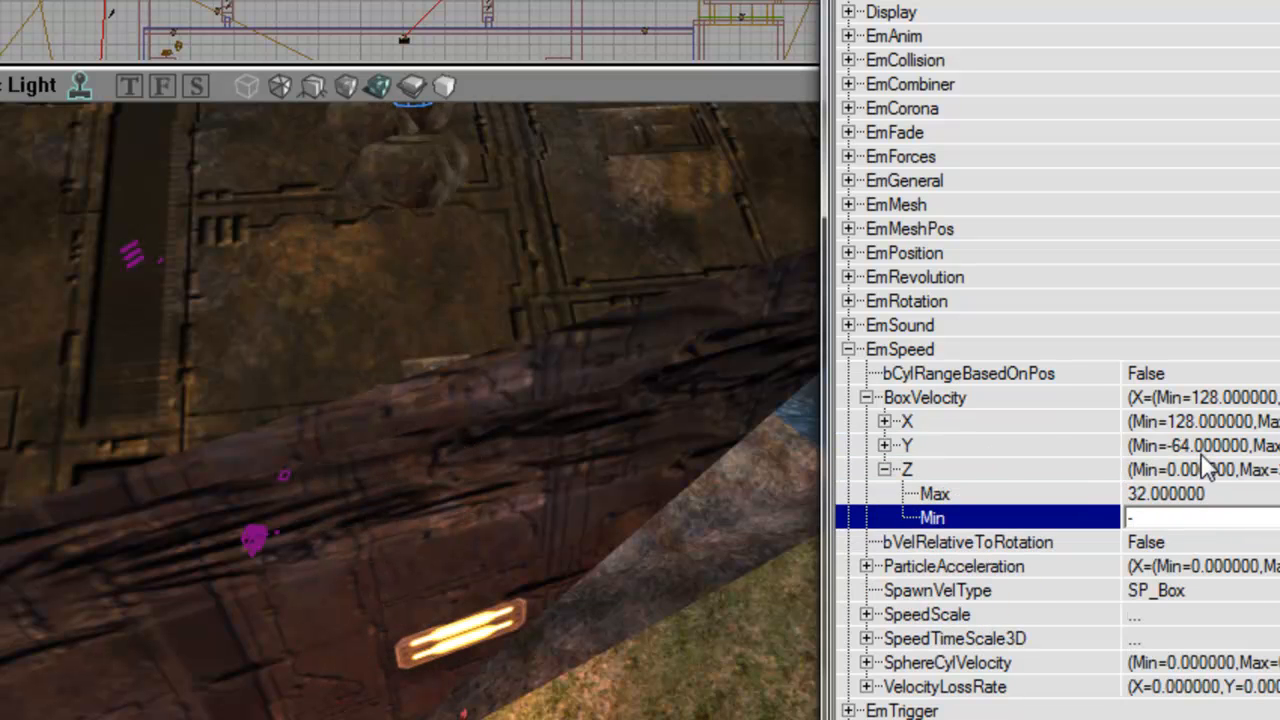
right_click_drag(274, 354, 400, 280)
left_click_drag(274, 354, 262, 420)
mouse_move(325, 357)
right_mouse_down()
mouse_move(360, 340)
mouse_move(325, 357)
right_mouse_up()
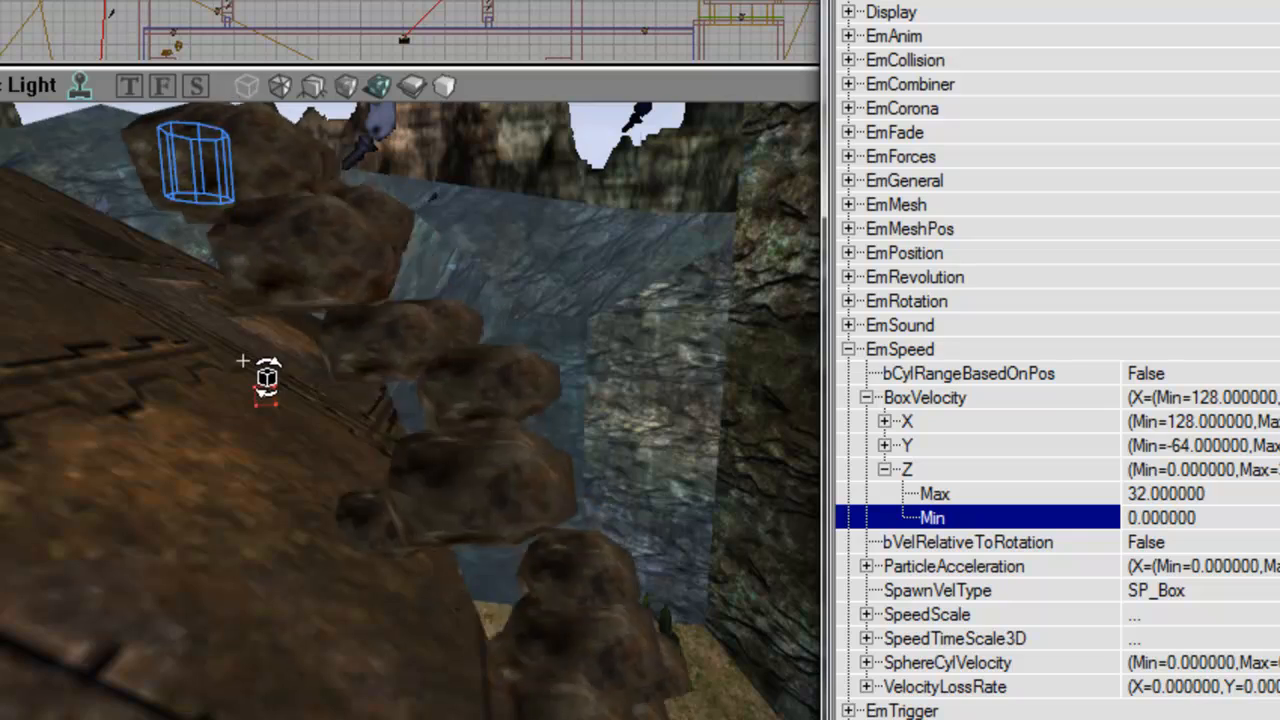
- Collapse BoxVelocity and view the falling boulders from below the ship's hull
double_click(962, 399)
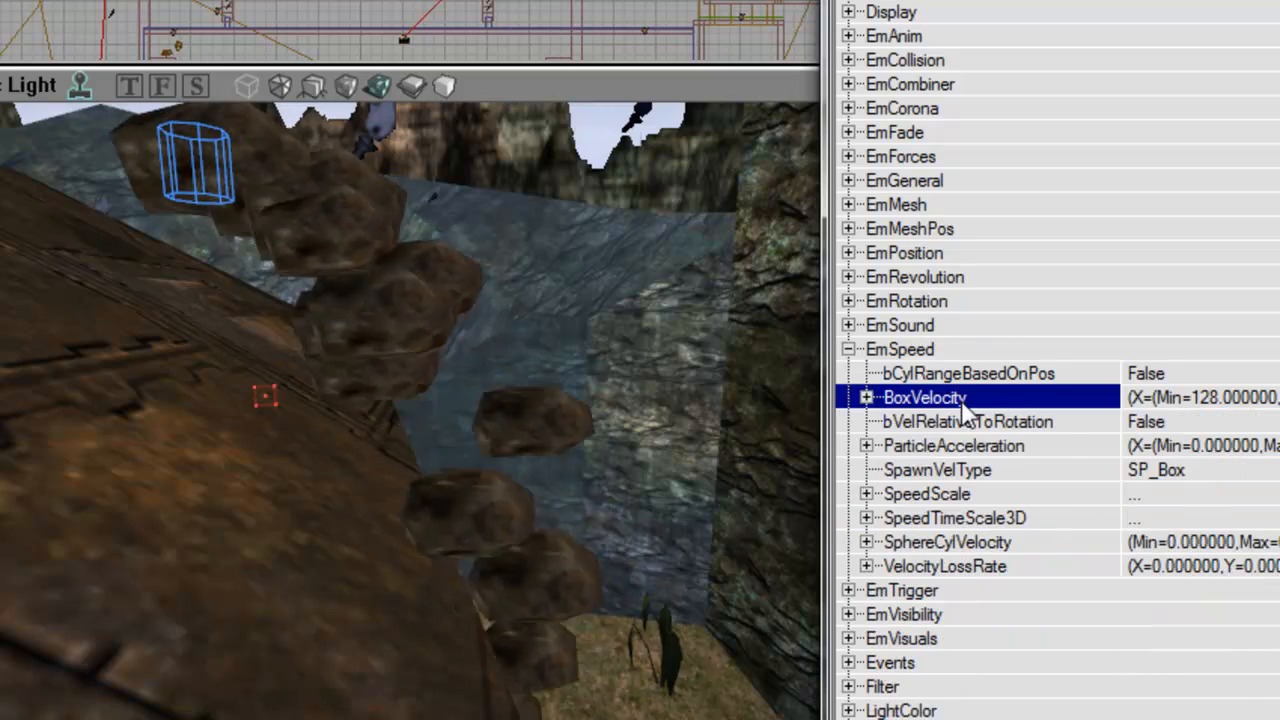
left_click_drag(620, 400, 600, 425)
right_click_drag(600, 425, 420, 410)
- Set VelocityLossRate in EmSpeed to X 0.5, Y 0.5 and Z 0.2
left_click(1034, 569)
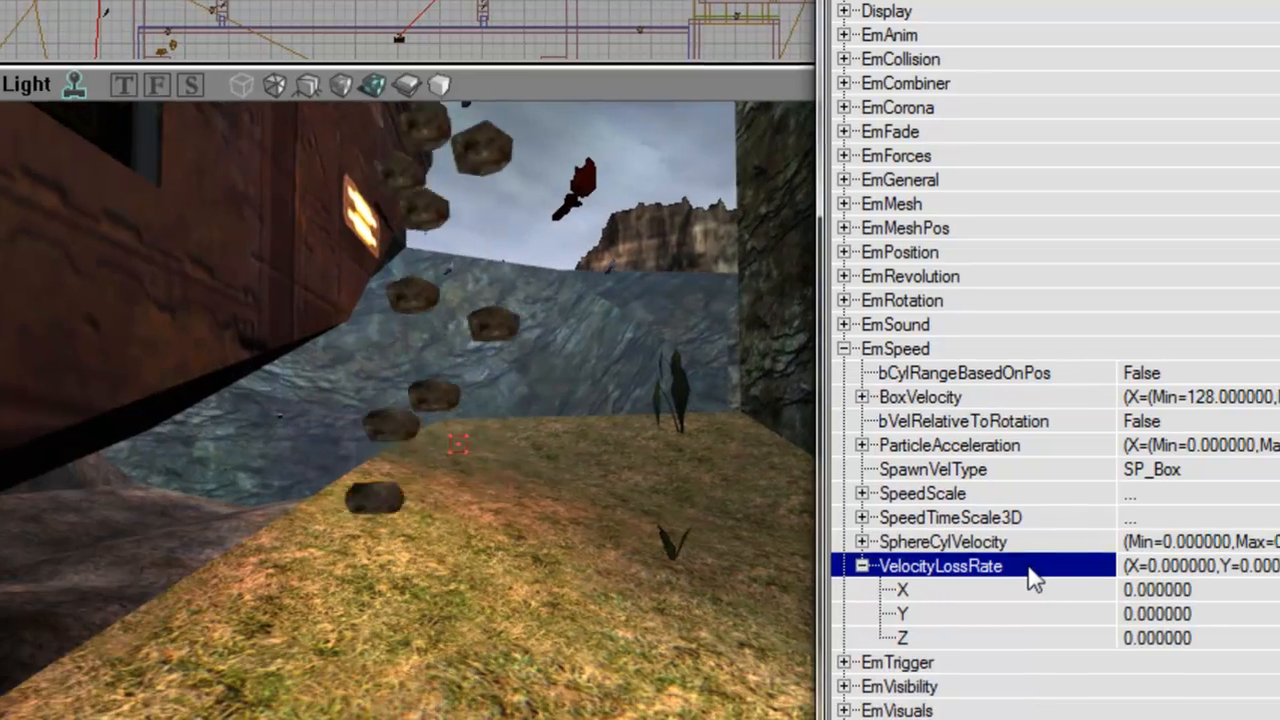
right_click_drag(694, 566, 640, 500)
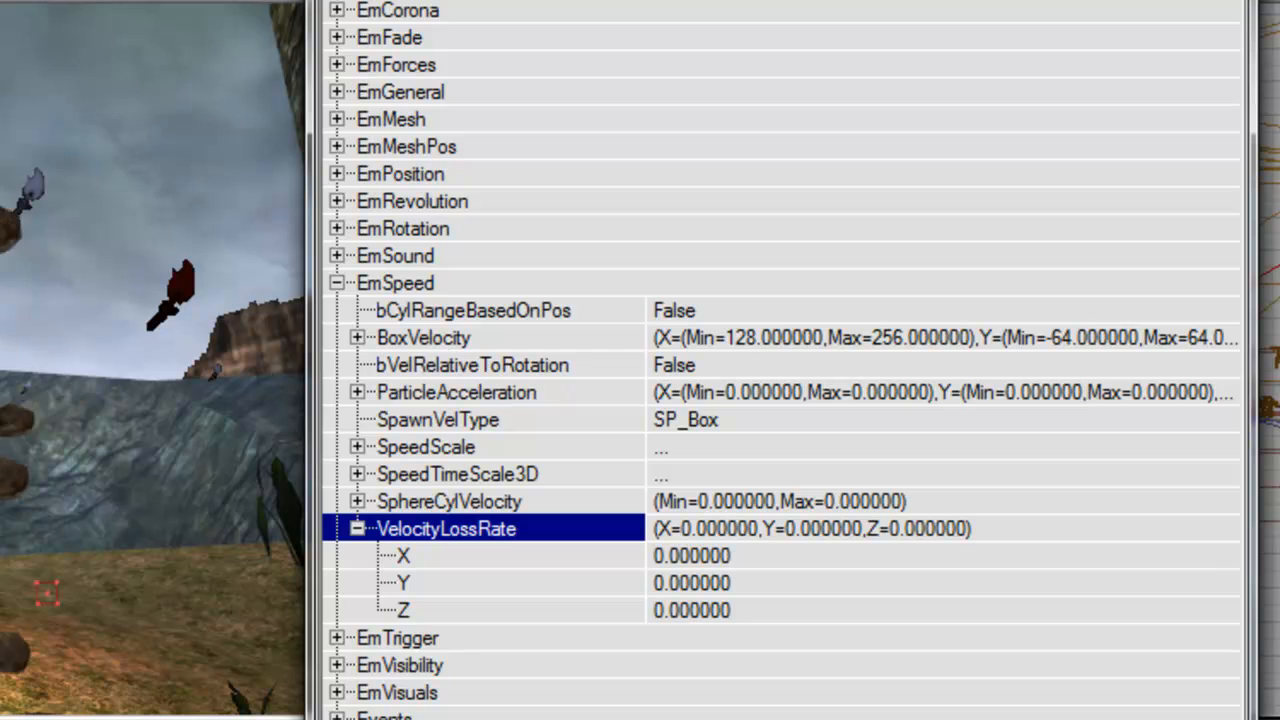
left_click(797, 555)
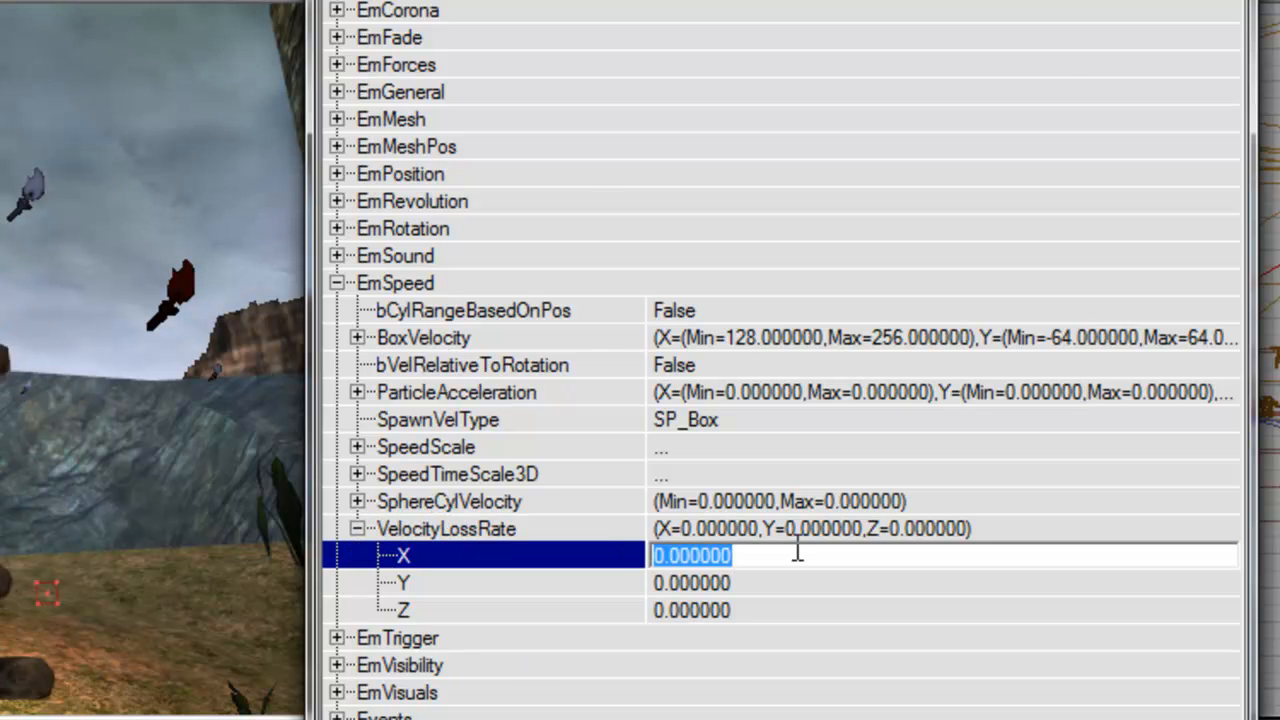
type("0.")
key("Return")
key("Down")
type("0.5")
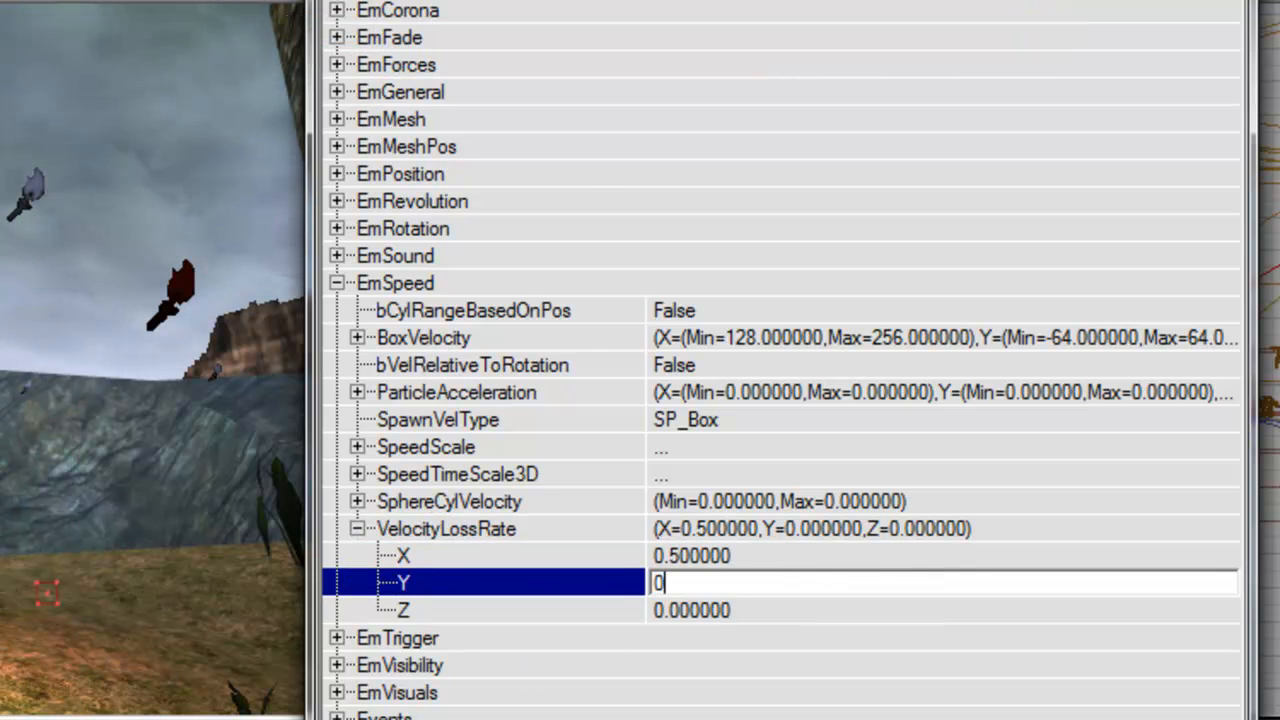
key("Return")
key("Down")
type("0.2")
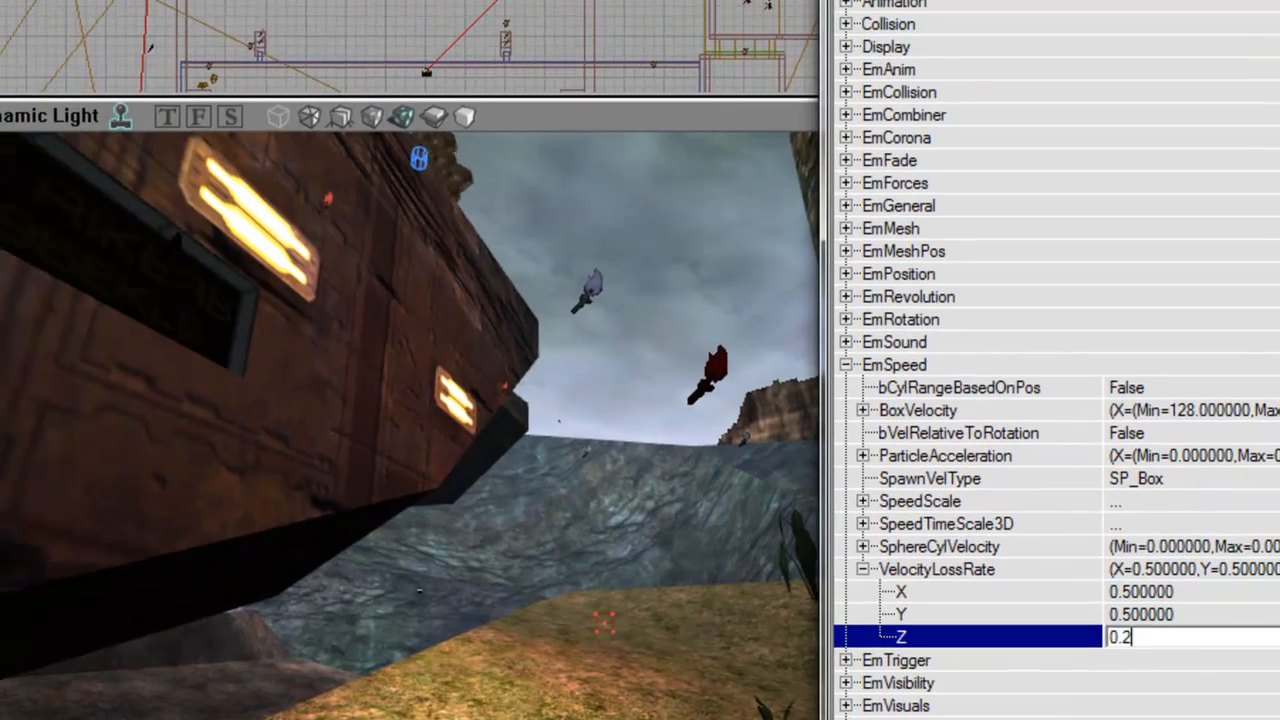
key("Return")
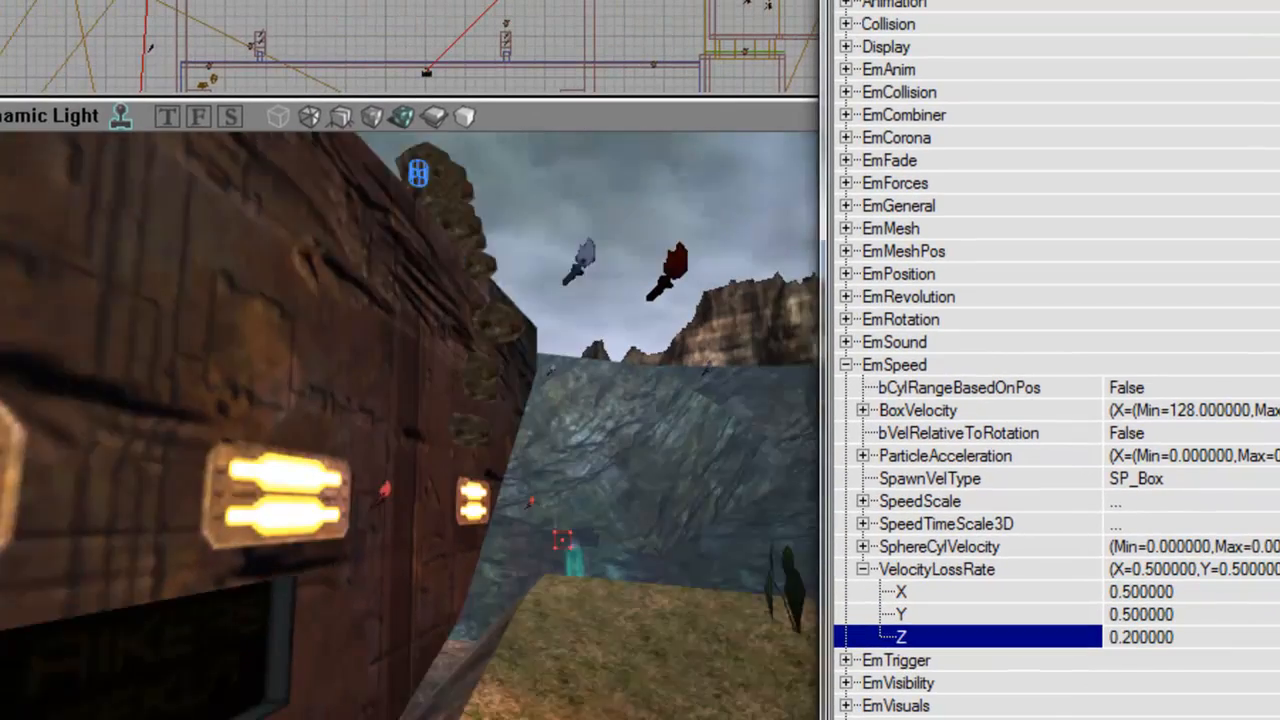
- Inspect the slowed boulders along the hull's edge from above and collapse VelocityLossRate
right_click_drag(410, 420, 440, 480)
right_click_drag(654, 537, 654, 430)
left_click(1006, 366)
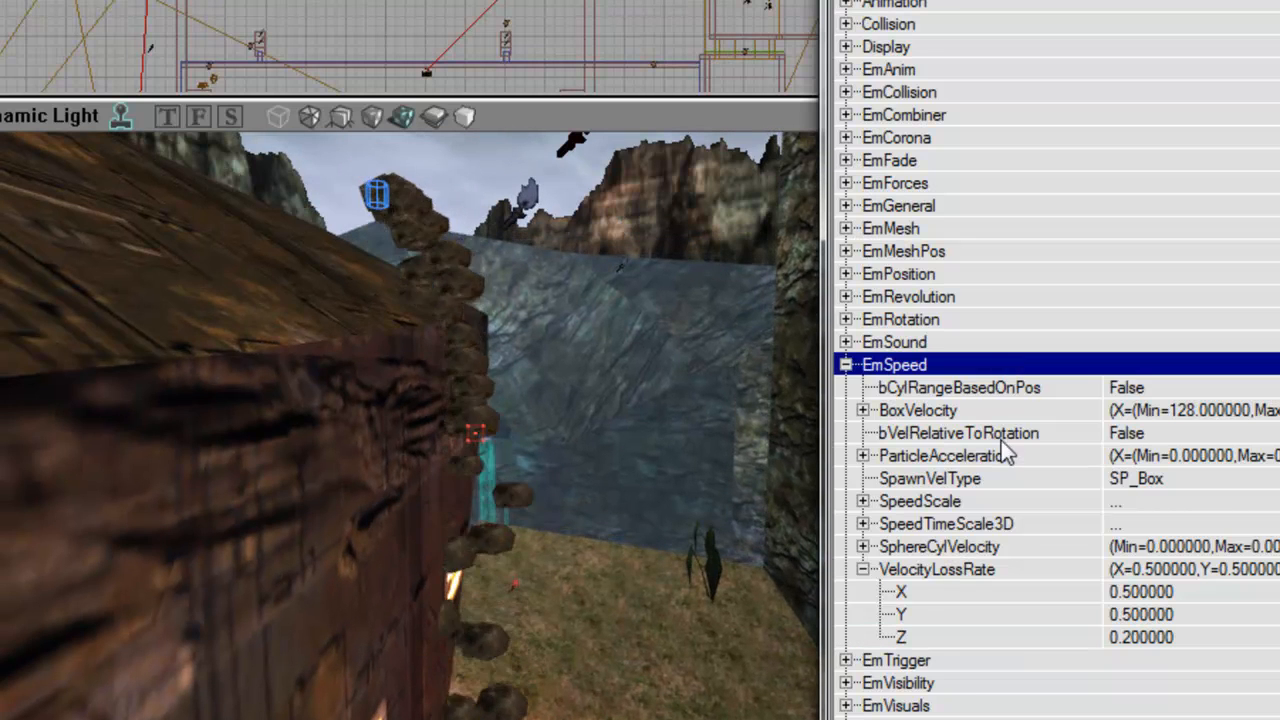
double_click(988, 571)
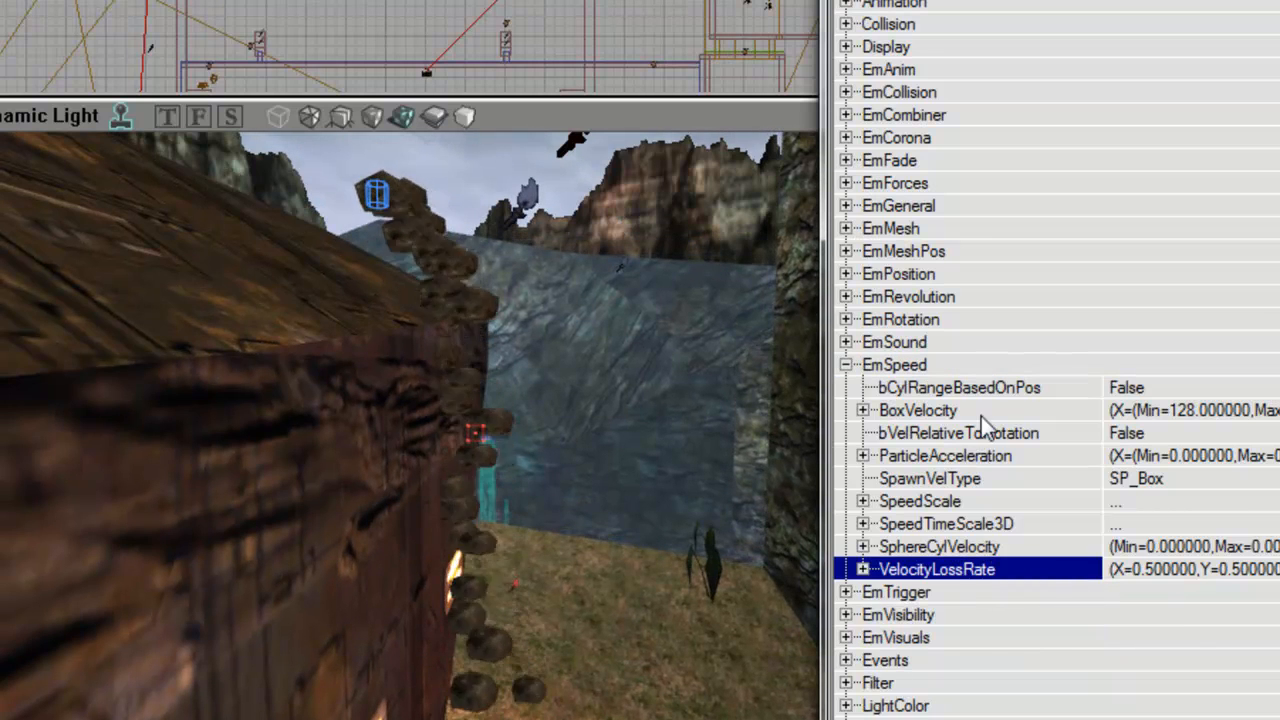
- Set the X component of BoxVelocity to Max 512 and Min 256
double_click(981, 415)
double_click(983, 432)
key("Down")
type("5")
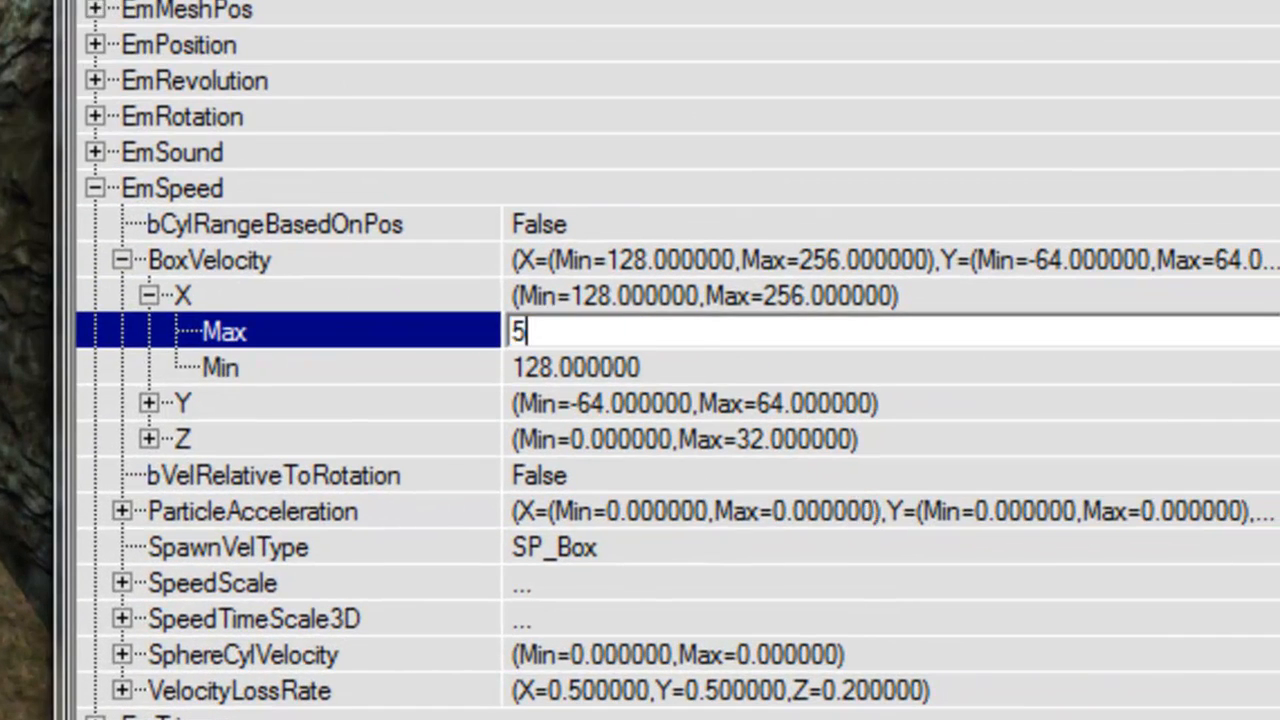
type("12")
key("Down")
type("2")
- Reduce the Max of the X BoxVelocity to 384
key("Up")
key("Up")
key("Left")
key("Down")
key("Right")
key("Down")
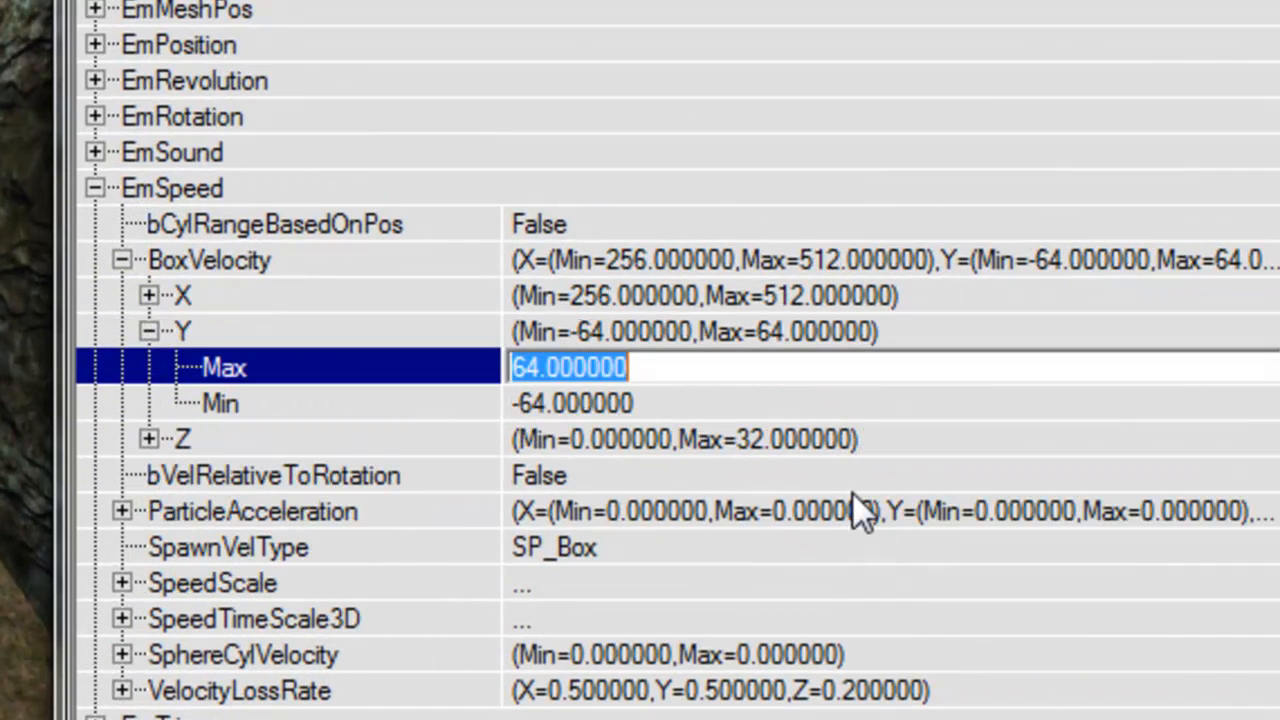
key("Up")
key("Up")
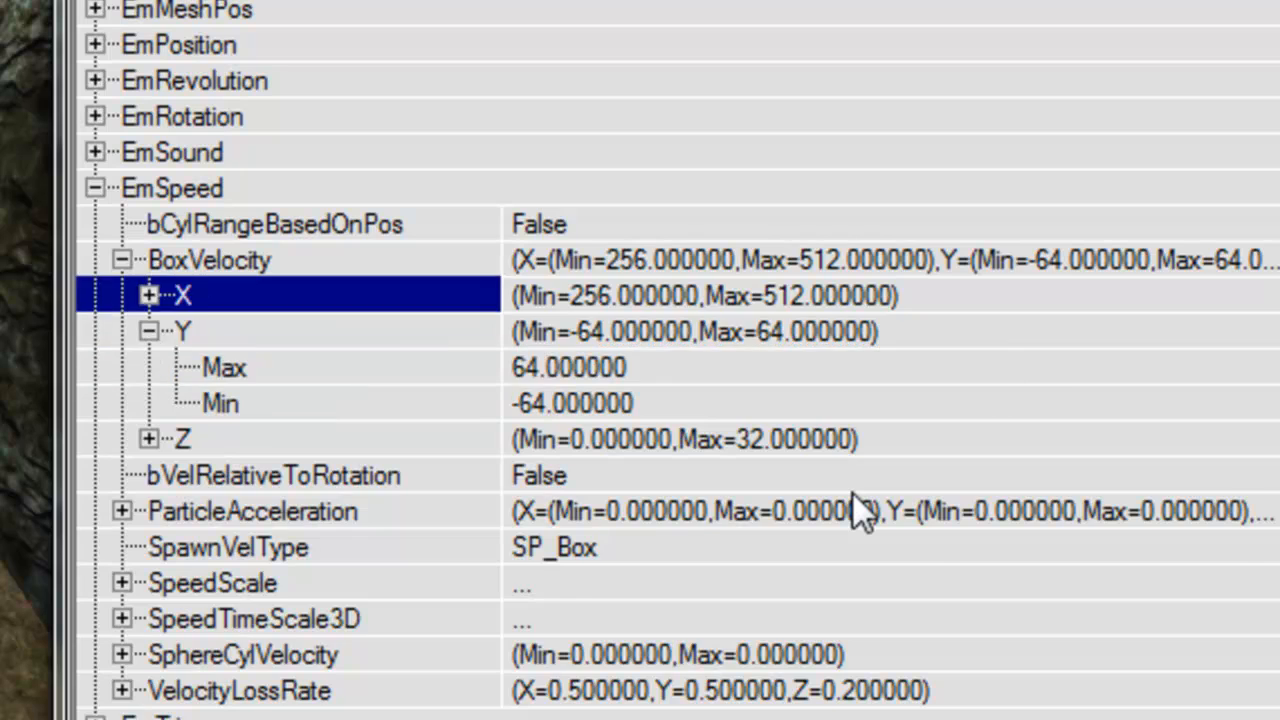
key("Right")
key("Down")
type("384")
key("Return")
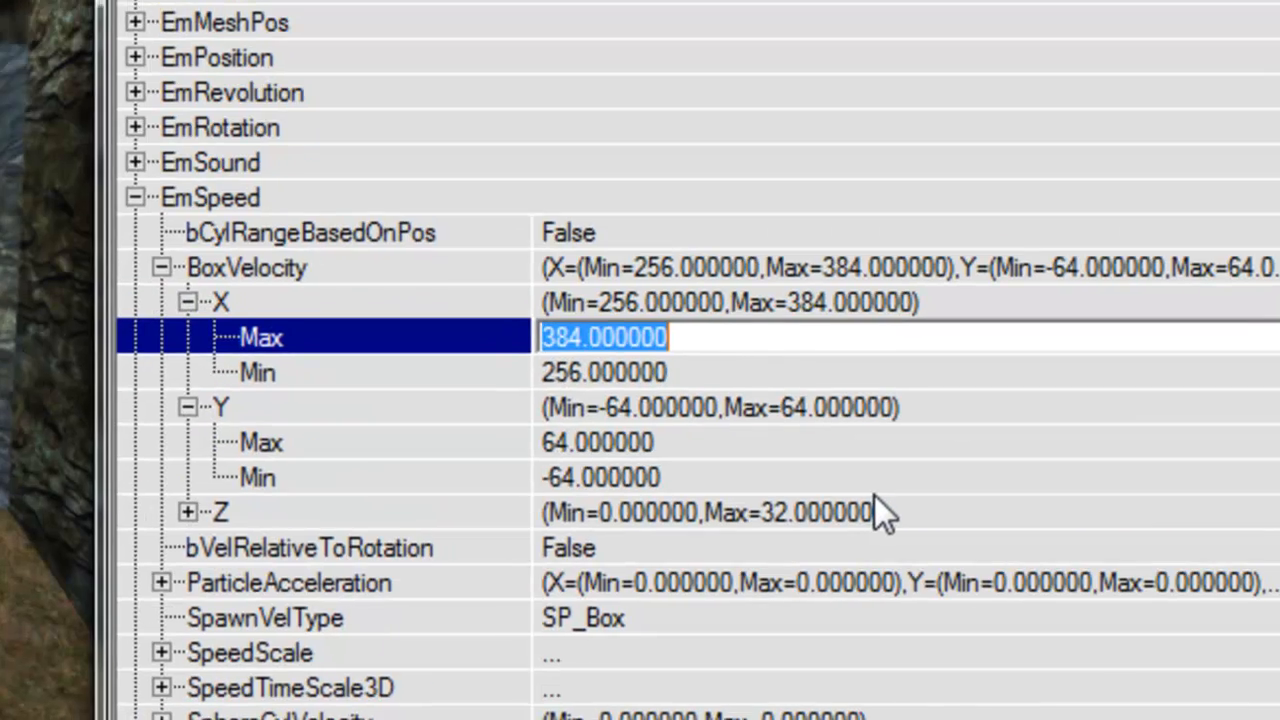
- Inspect the boulders falling along the hull's side and collapse the EmSpeed properties
left_click_drag(802, 552, 908, 552)
left_click_drag(483, 336, 500, 240)
right_click_drag(500, 240, 518, 284)
double_click(995, 358)
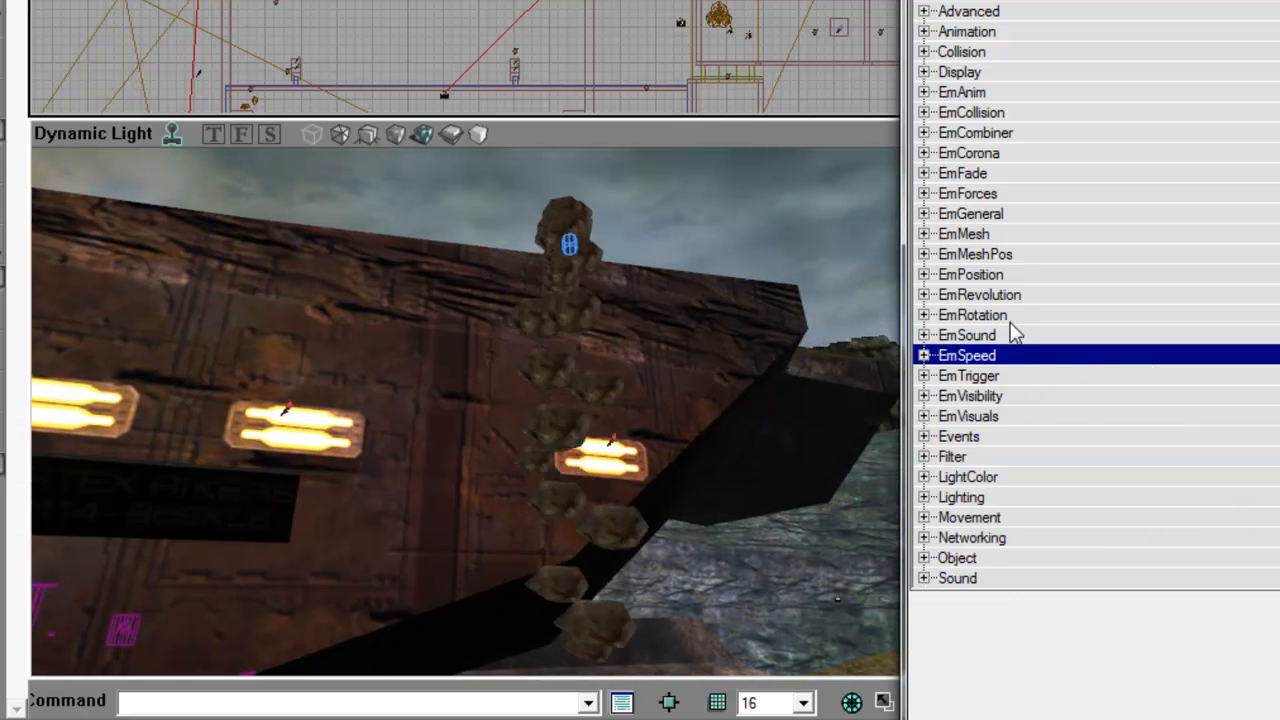
- Enable bVelRelativeToRotation in EmSpeed and collapse the group
double_click(1011, 358)
right_click_drag(780, 420, 780, 393)
left_click(1000, 417)
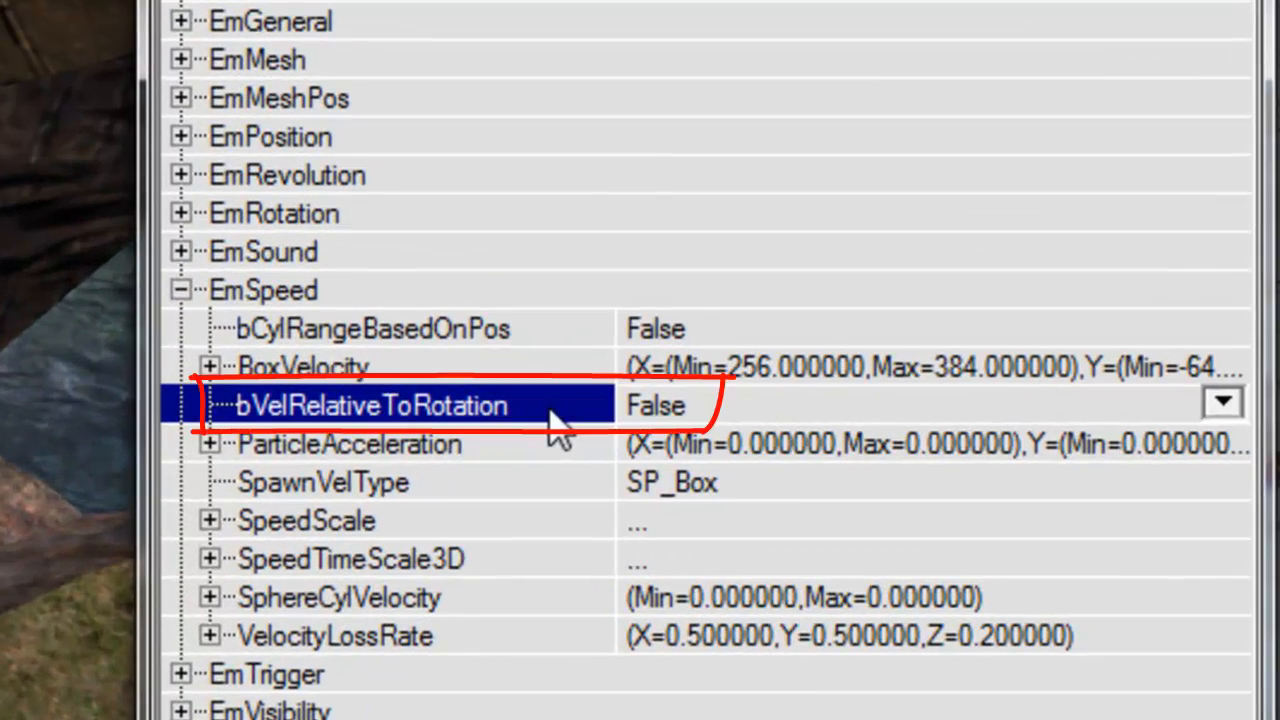
double_click(549, 410)
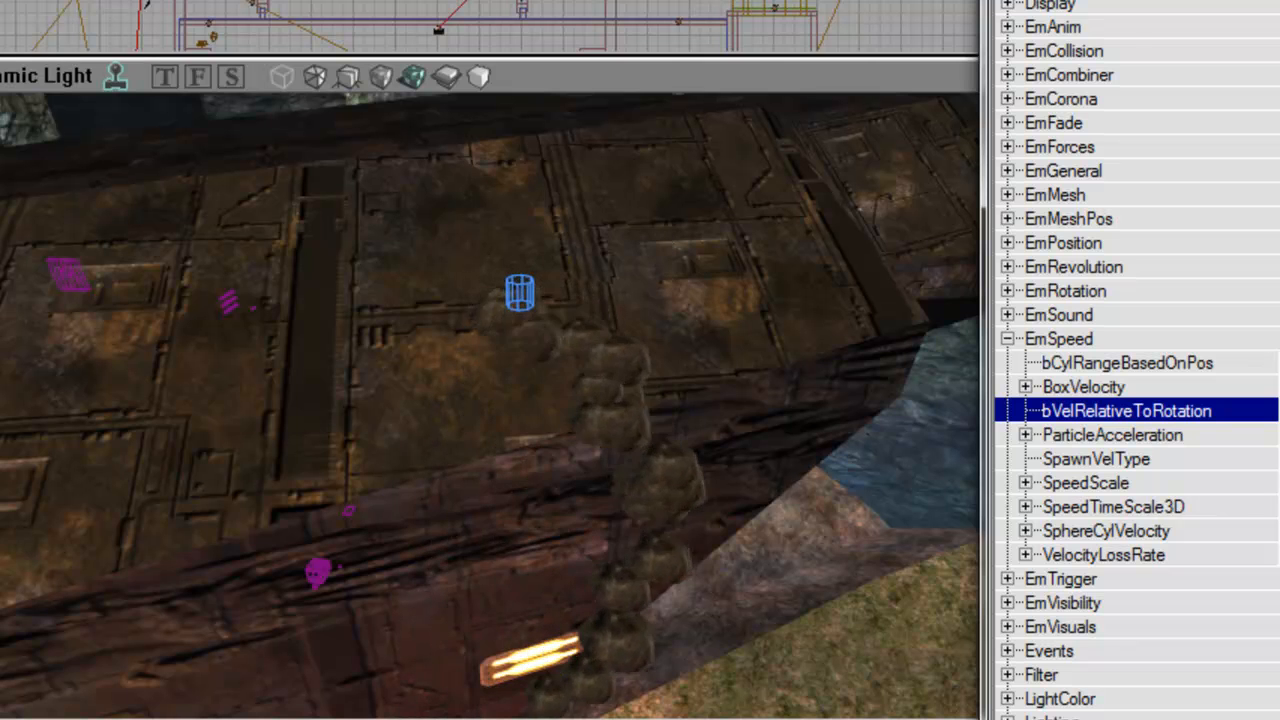
double_click(1100, 341)
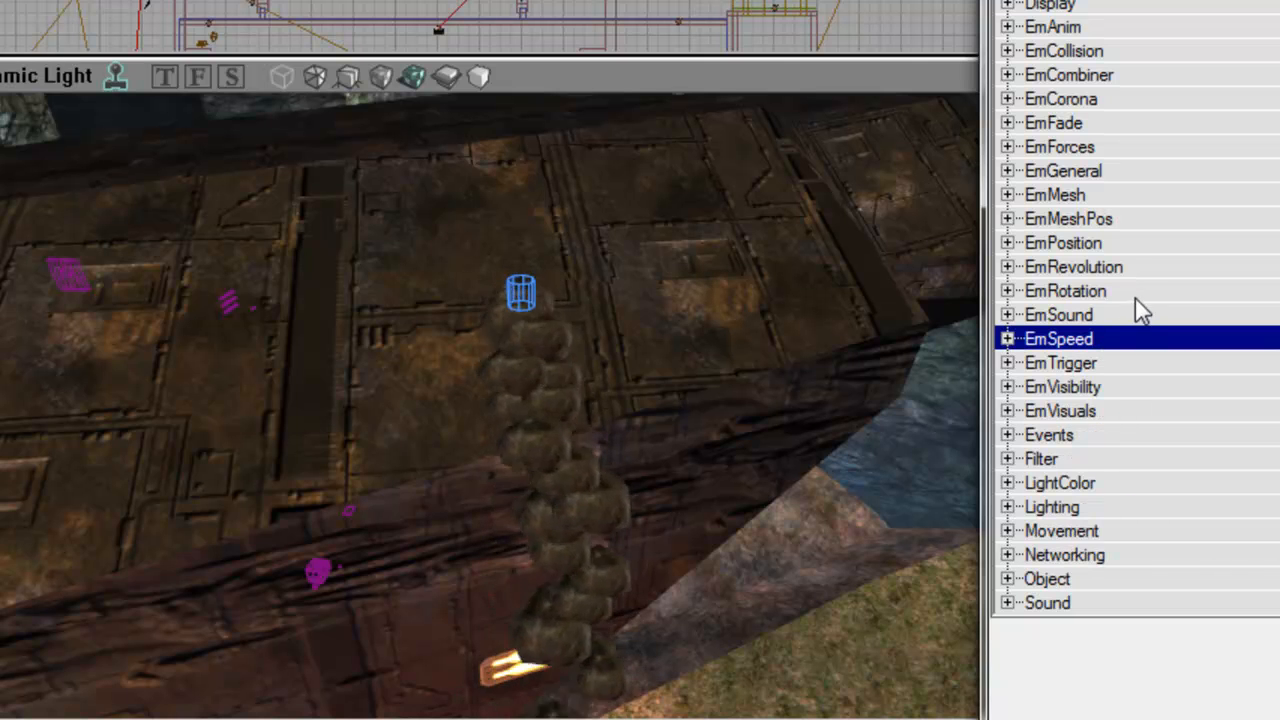
- Expand the Y component of BoxLocation in the EmPosition properties
double_click(1095, 245)
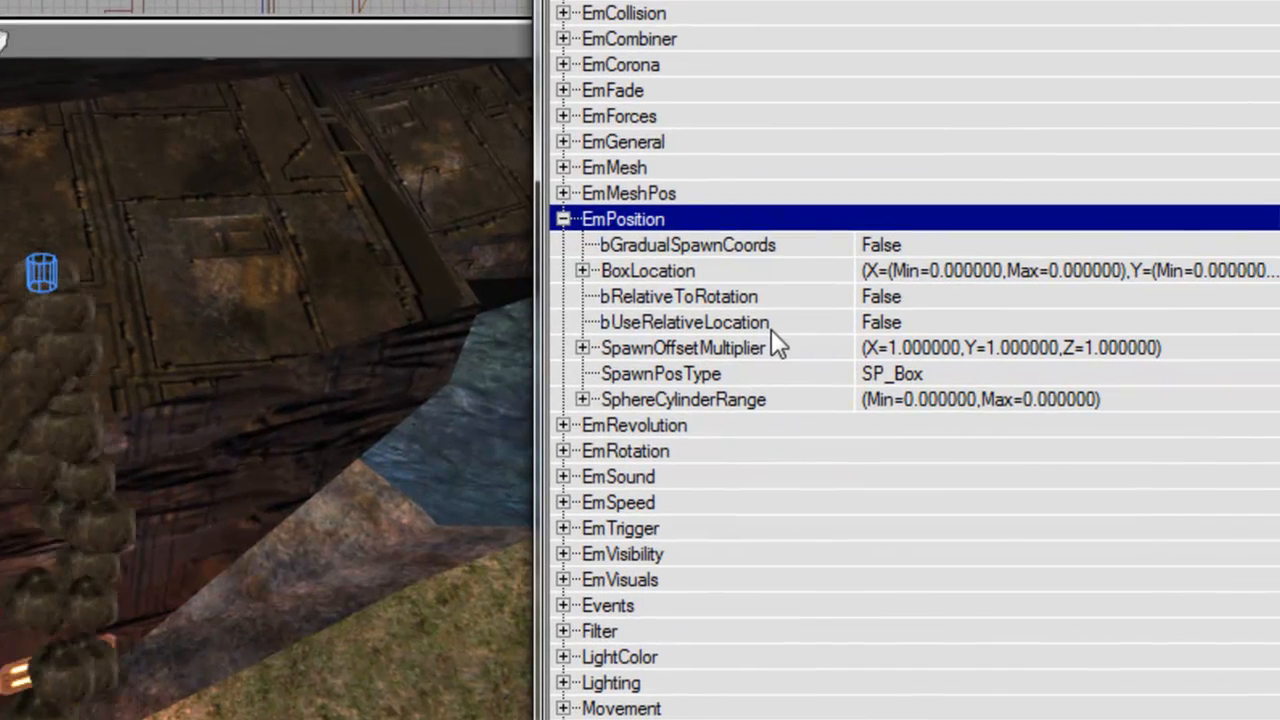
left_click(1198, 315)
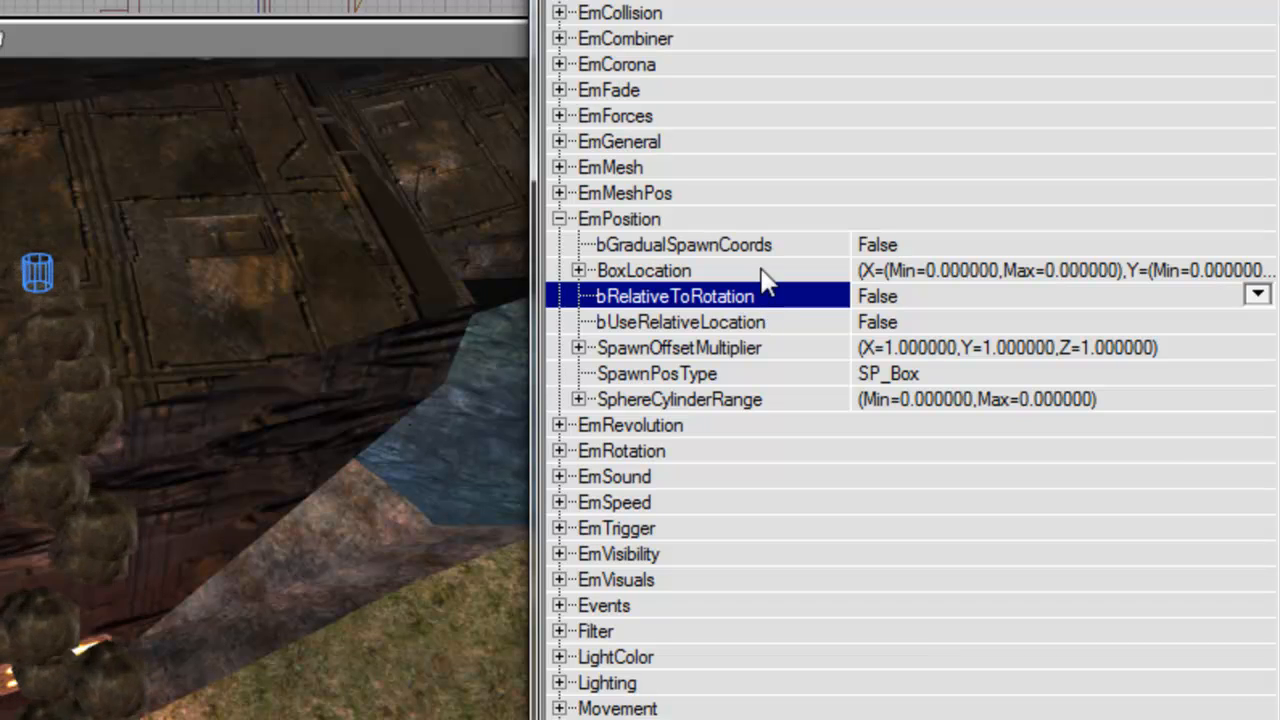
double_click(770, 278)
double_click(776, 297)
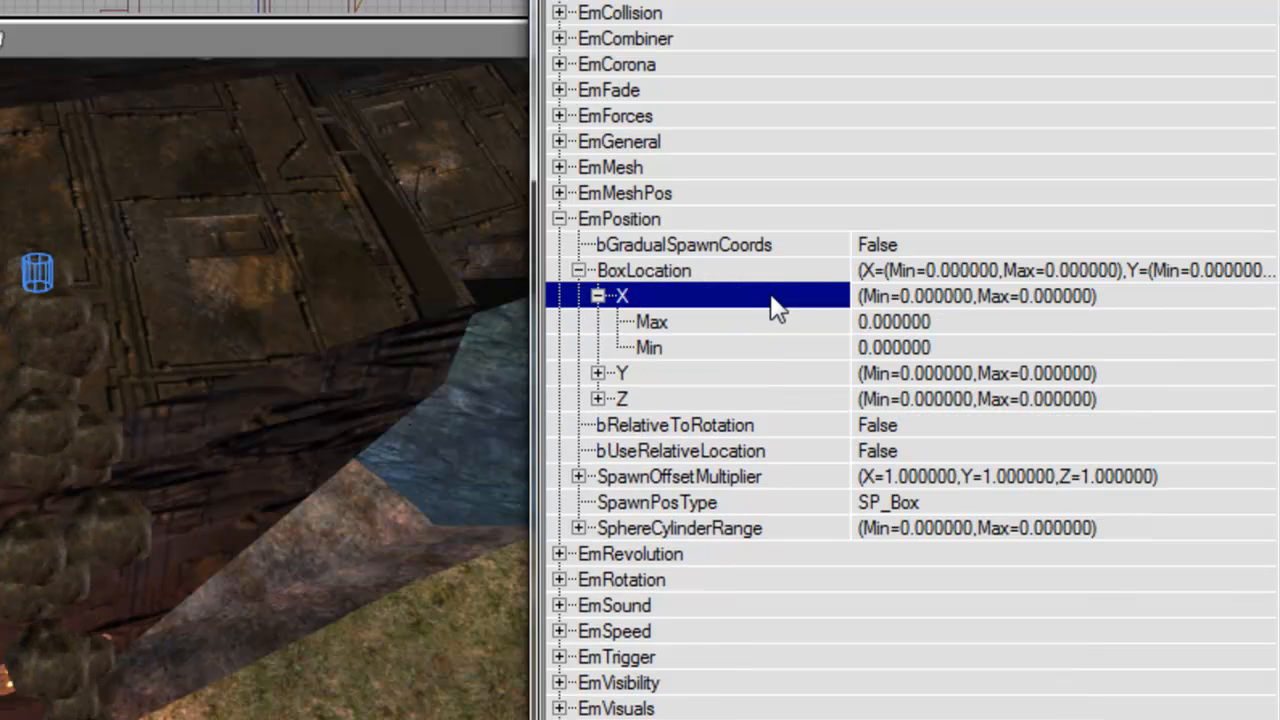
double_click(757, 297)
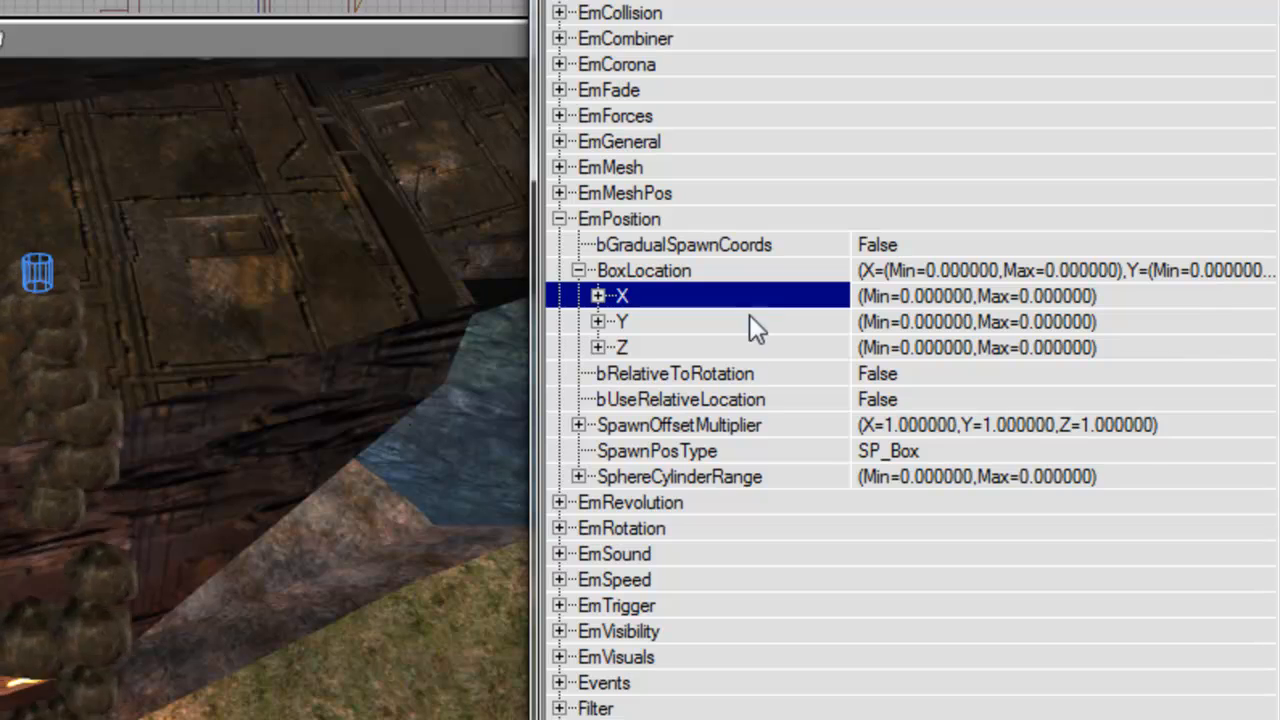
double_click(742, 323)
- Set the Y BoxLocation range to Max 128 and Min -128, and check where the boulders spawn
left_click(761, 350)
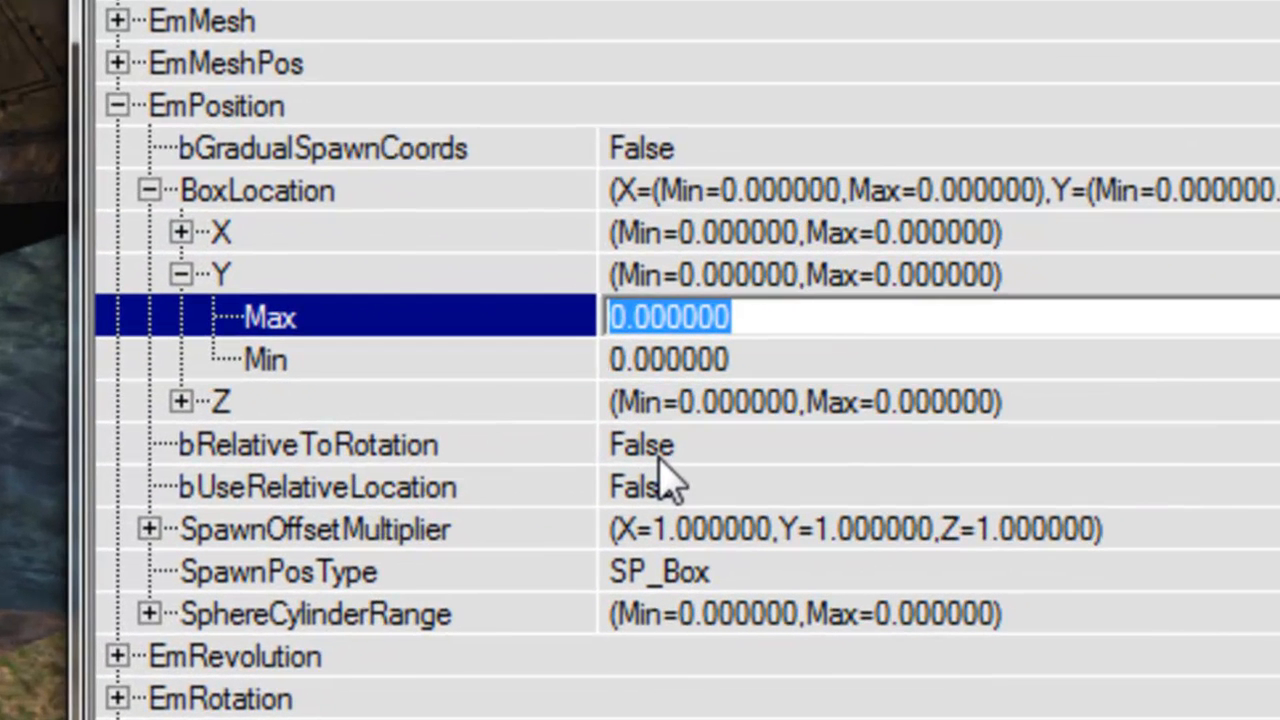
type("256")
key("Tab")
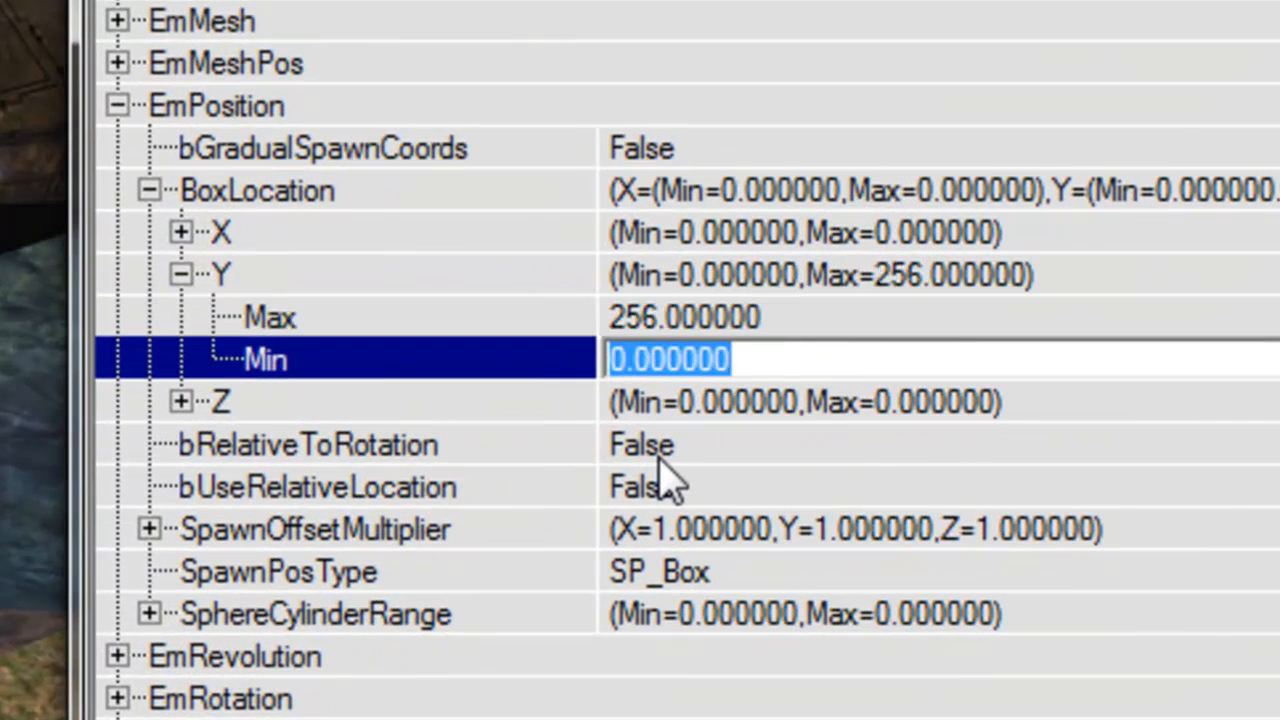
key("shift+Tab")
type("128")
key("Tab")
type("-12")
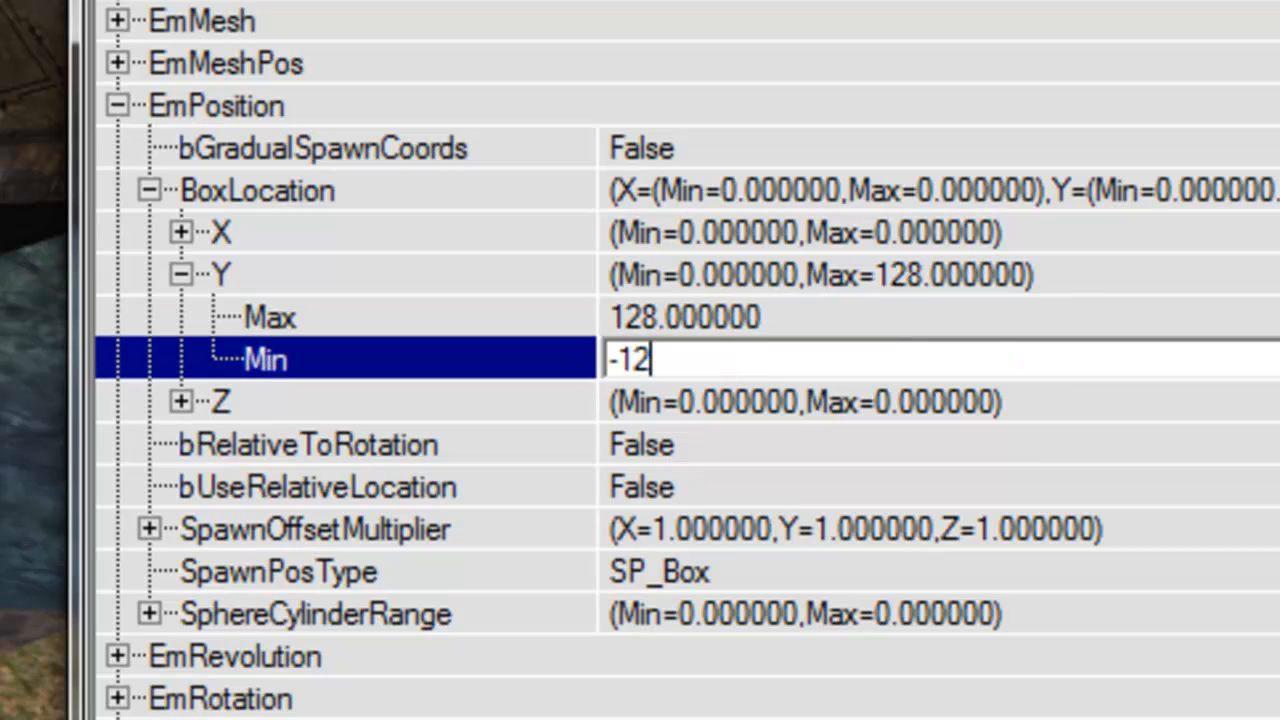
type("8")
key("Return")
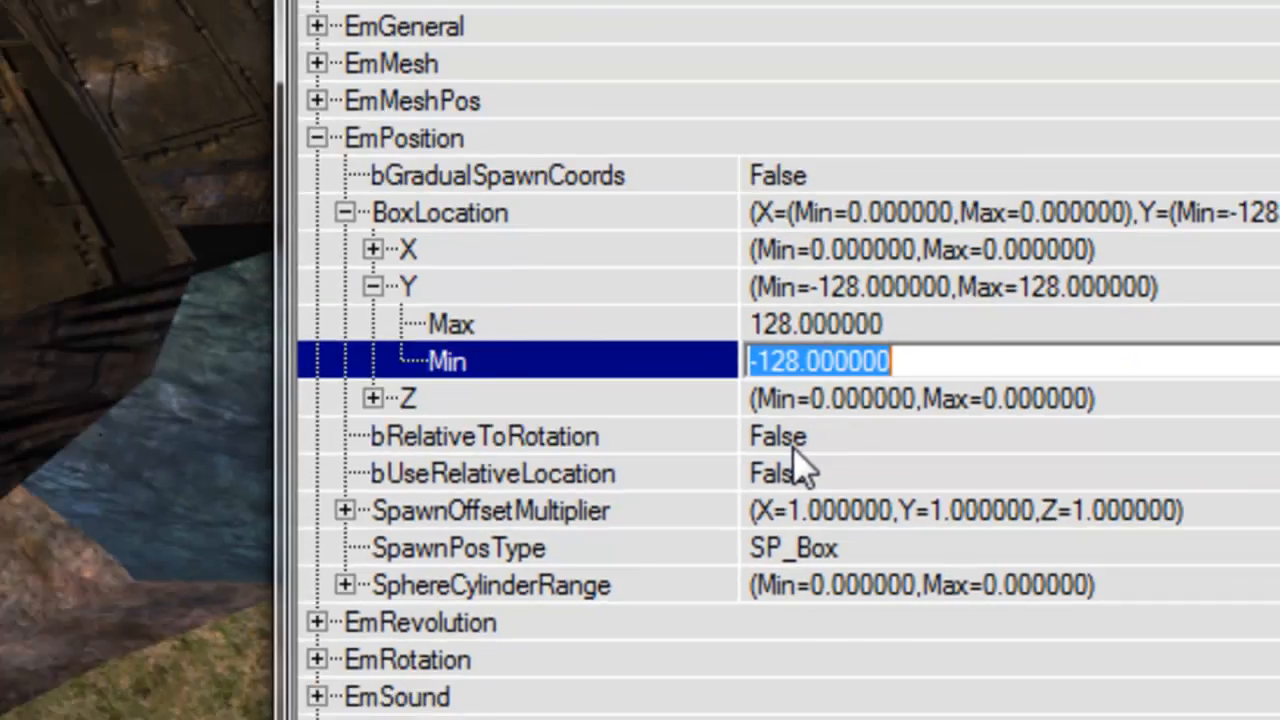
right_click_drag(560, 400, 403, 426)
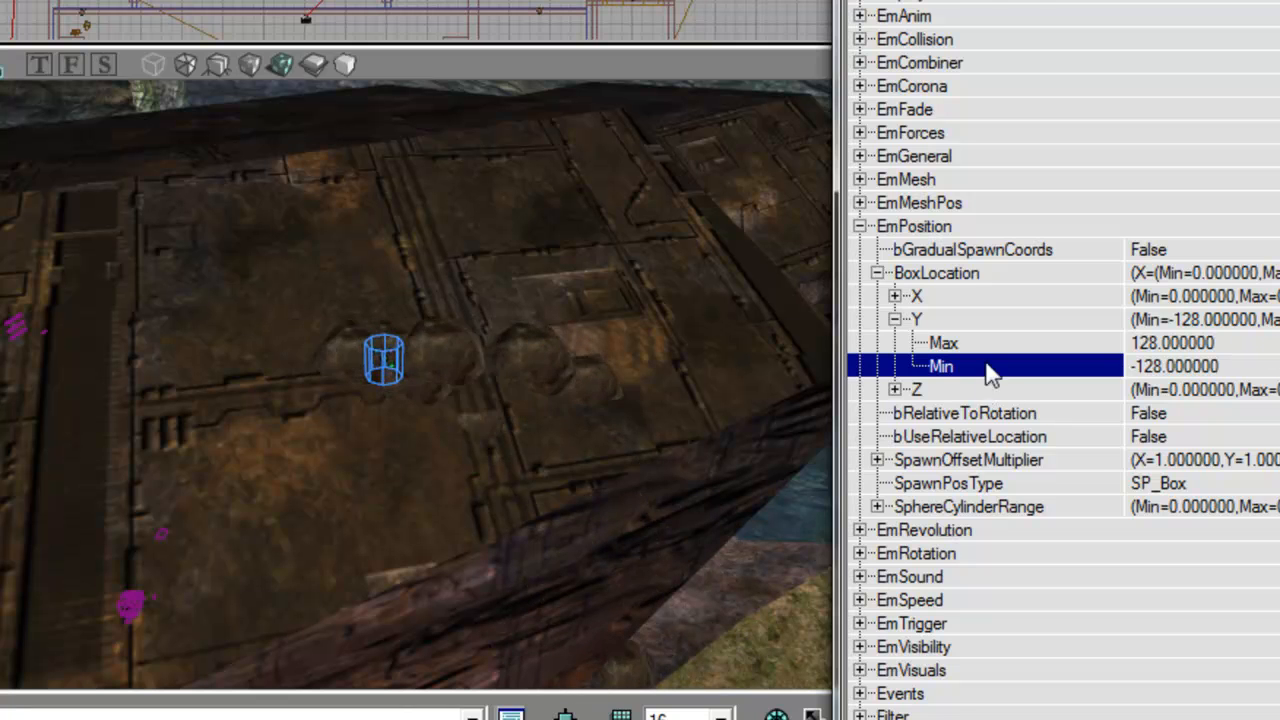
- Collapse BoxLocation and set bRelativeToRotation in EmPosition to True
double_click(966, 321)
double_click(966, 271)
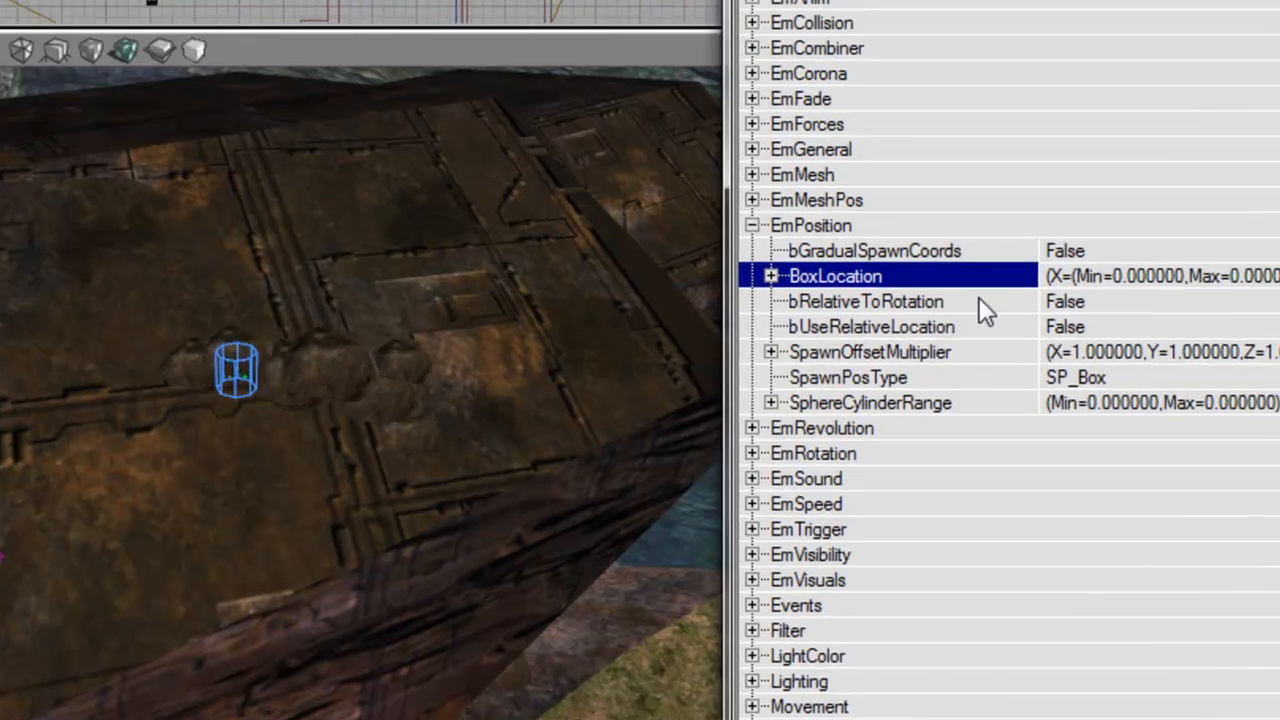
left_click(1000, 297)
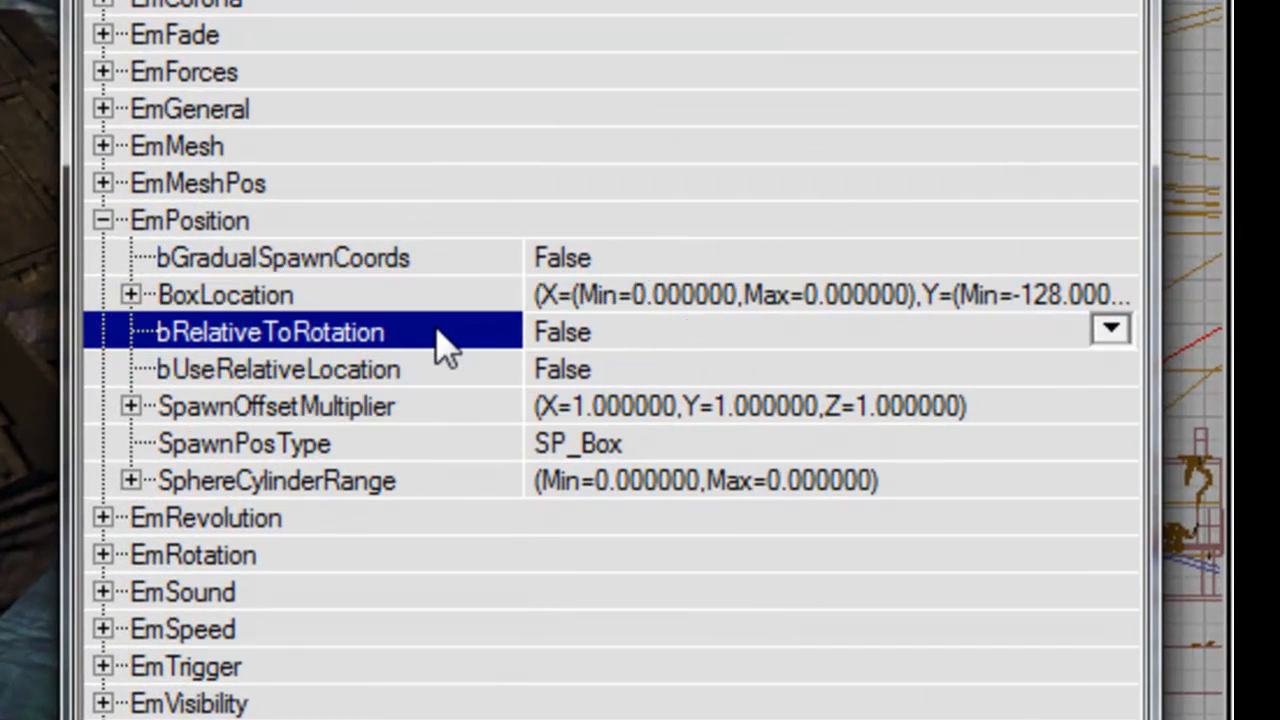
double_click(445, 338)
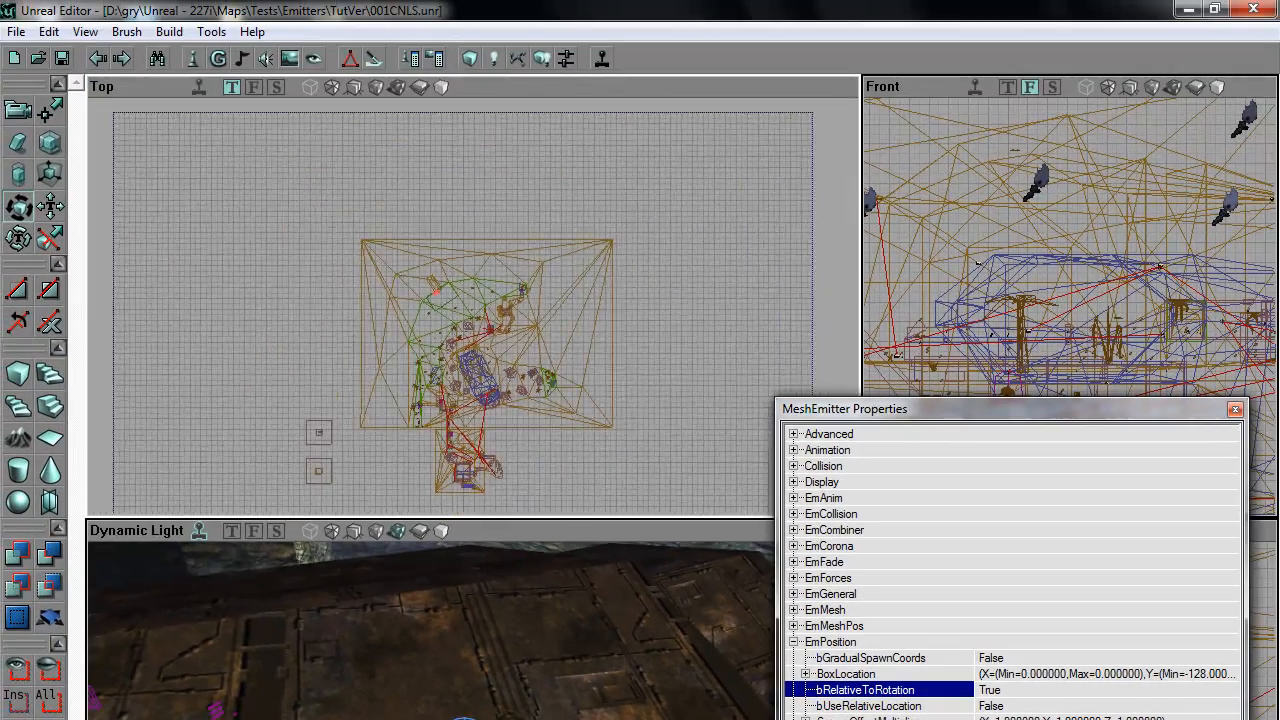
- Enable bDirectional in the emitter's Advanced properties, check its direction on the hull, and collapse the group
scroll(474, 306, "up", 10)
left_click_drag(474, 306, 440, 200)
scroll(474, 306, "up", 4)
left_click_drag(474, 306, 350, 283)
left_click(896, 435)
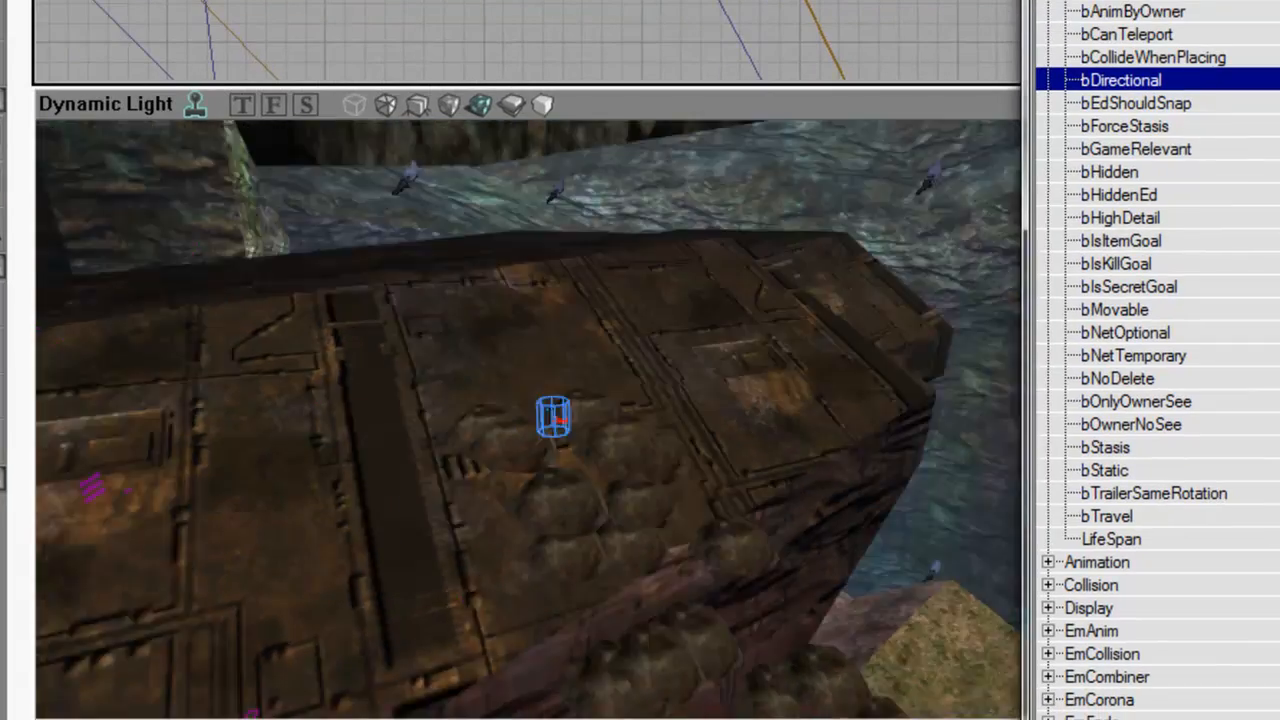
left_click_drag(660, 420, 697, 389)
left_click_drag(752, 352, 820, 300)
left_click(1258, 2)
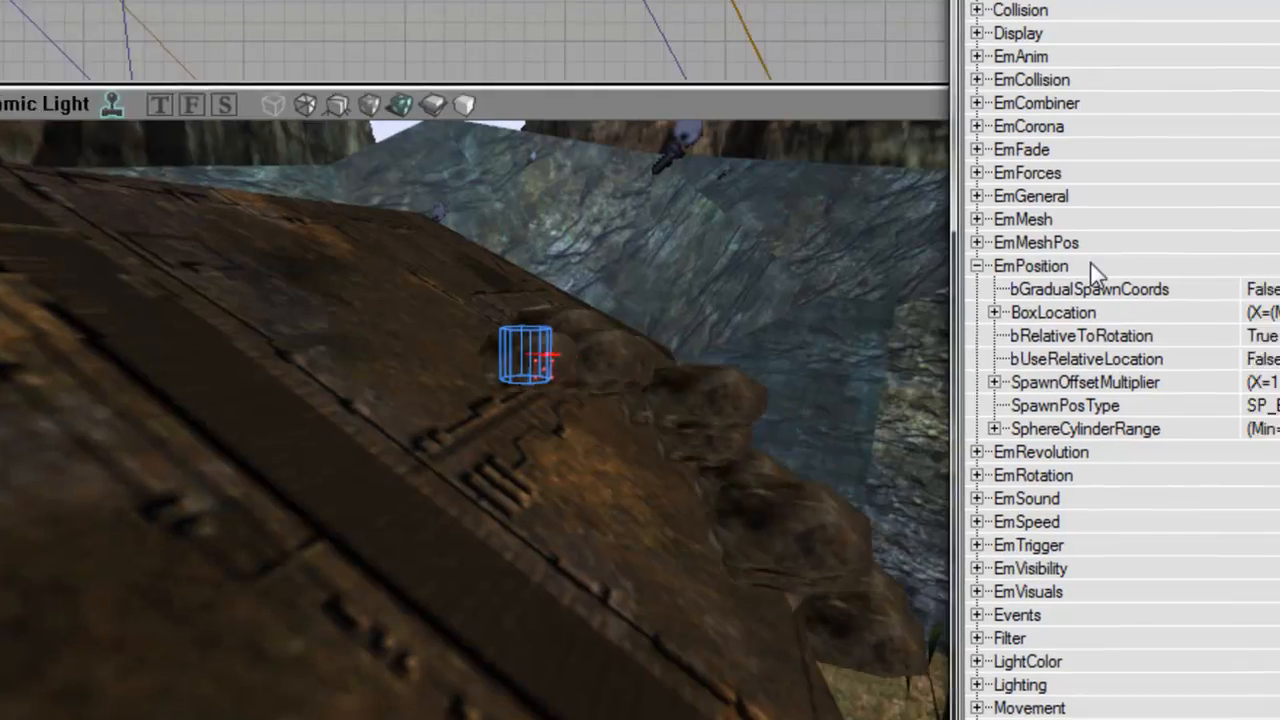
- Collapse EmPosition and inspect the boulder stream rolling off the hull from several angles
double_click(1161, 266)
right_click_drag(260, 400, 290, 345)
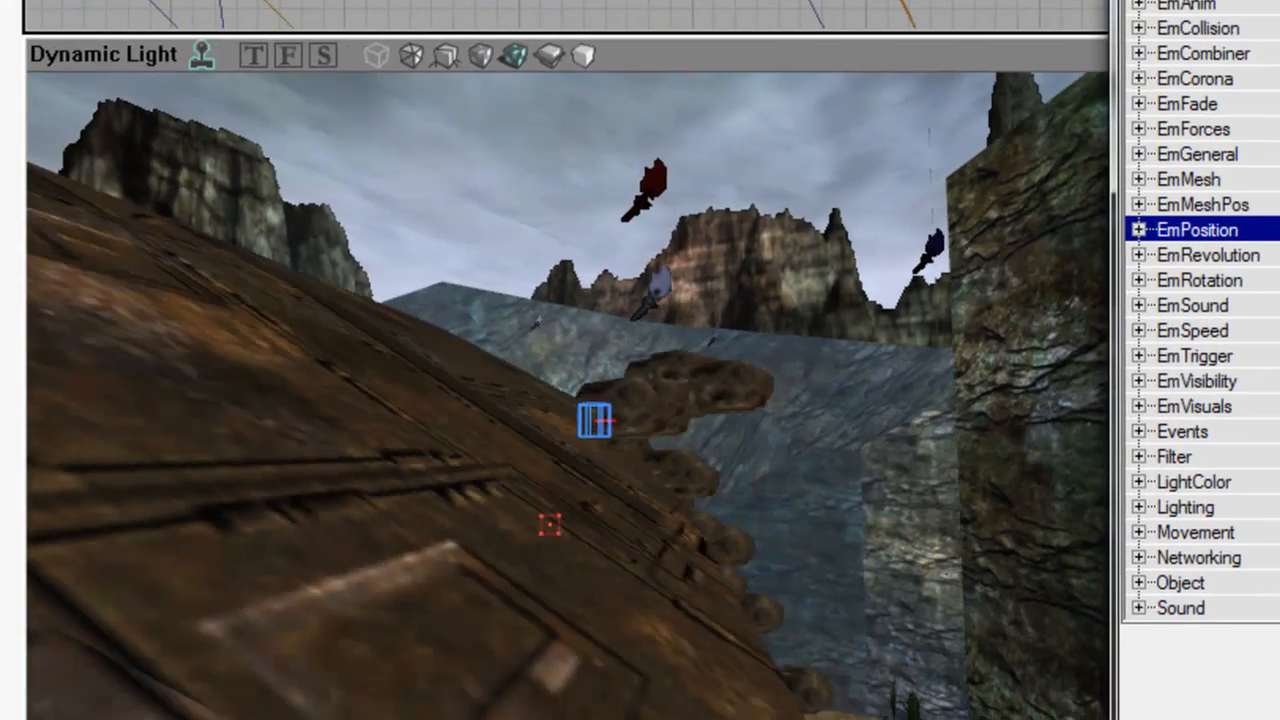
left_click_drag(290, 345, 262, 395)
left_click_drag(674, 440, 674, 480)
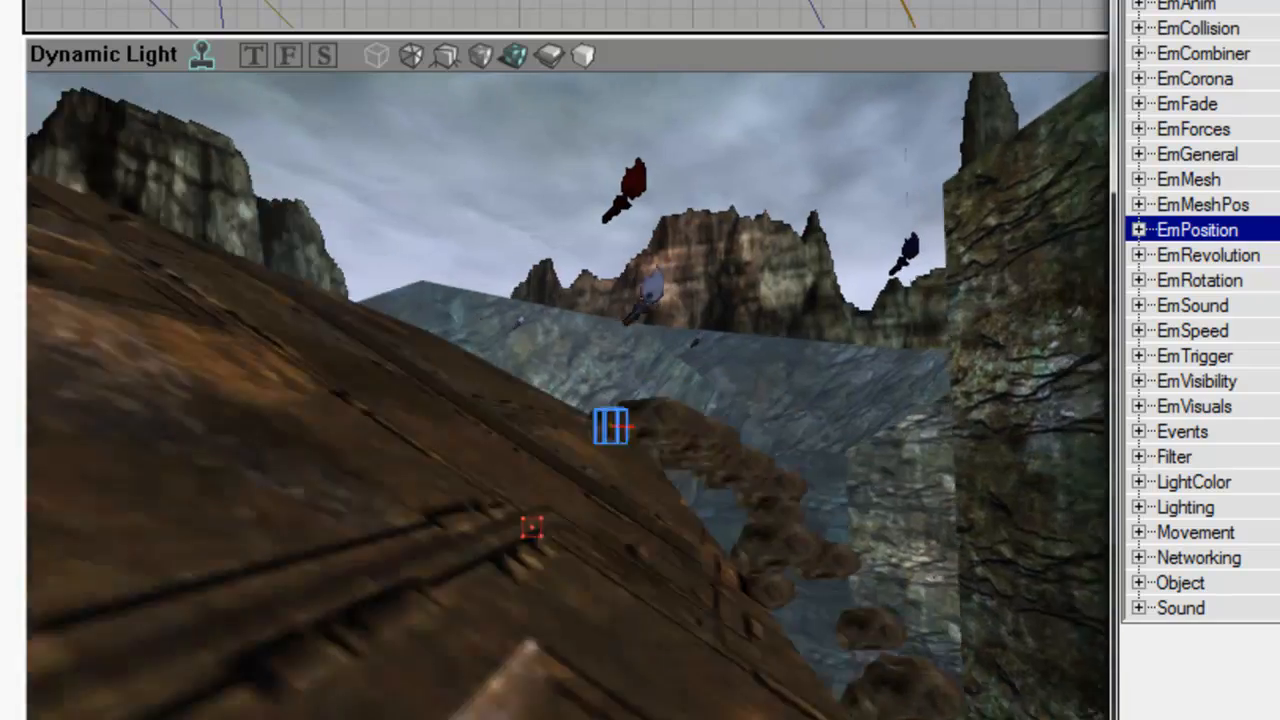
right_click_drag(674, 480, 690, 530)
left_click_drag(690, 530, 674, 481)
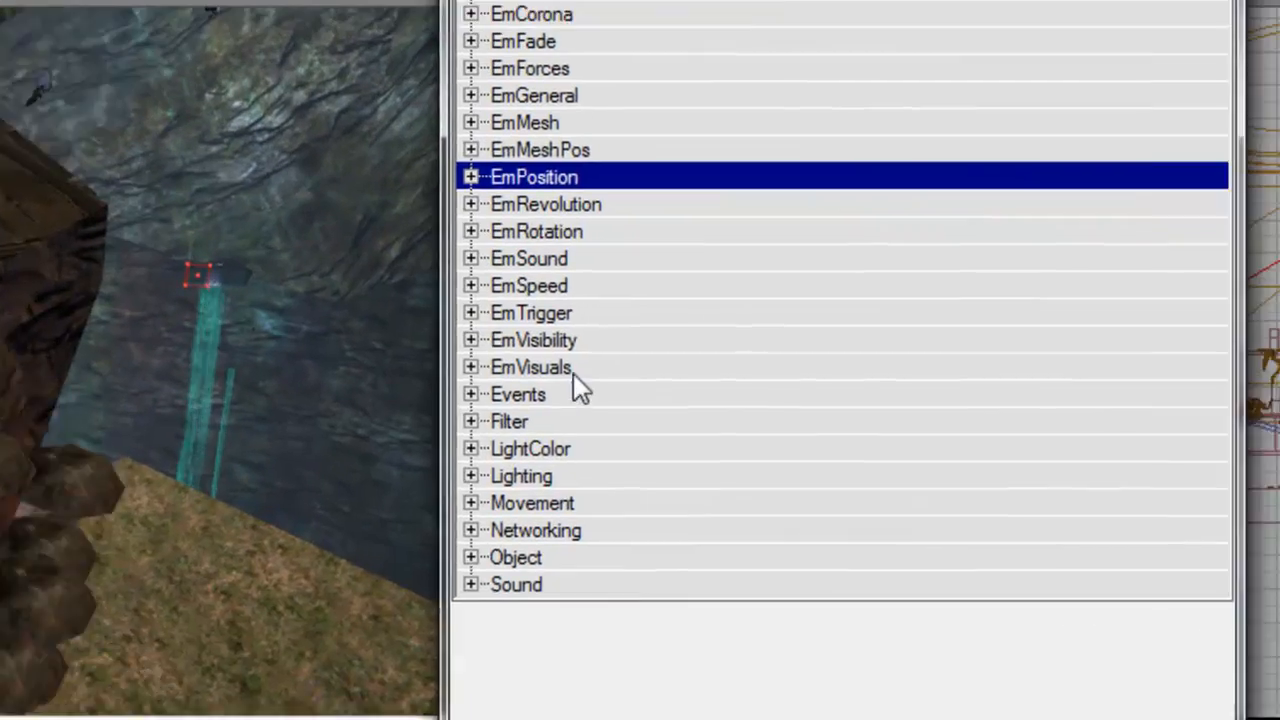
- Expand TimeScale entries [0] and [1] in EmVisuals, and set the DrawScaling of entry [0] to 0.1
double_click(1165, 403)
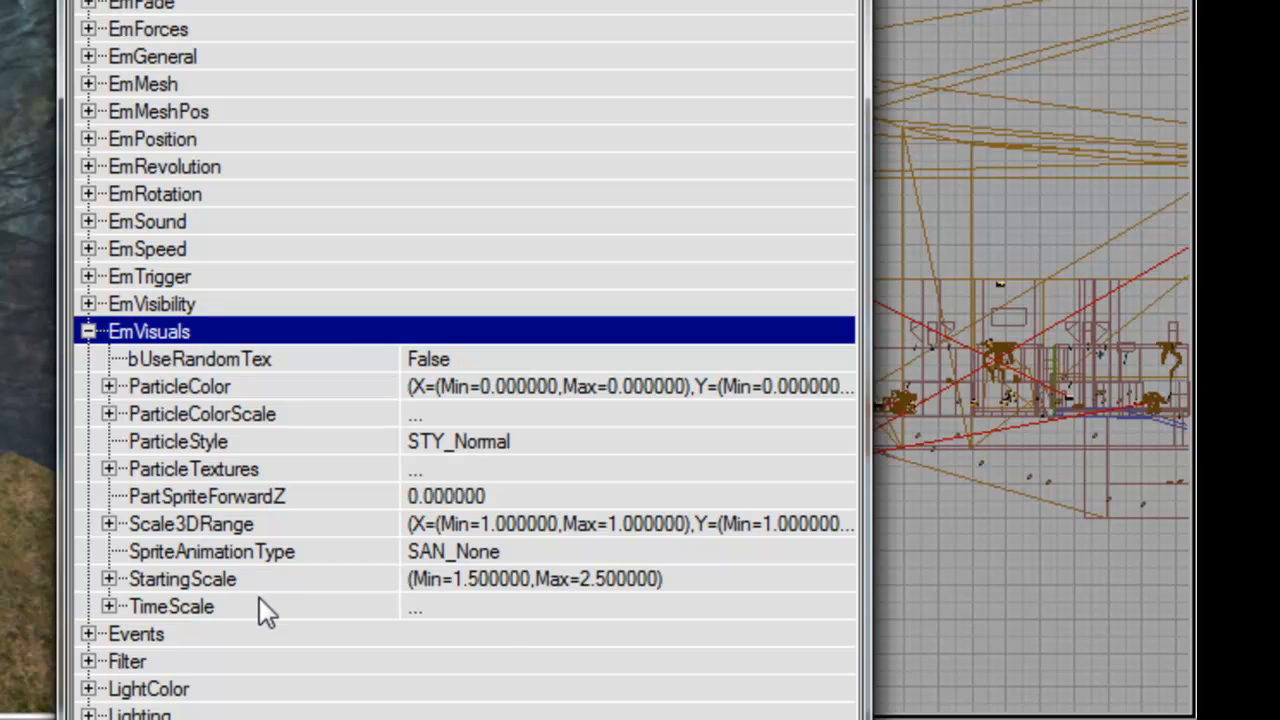
double_click(259, 606)
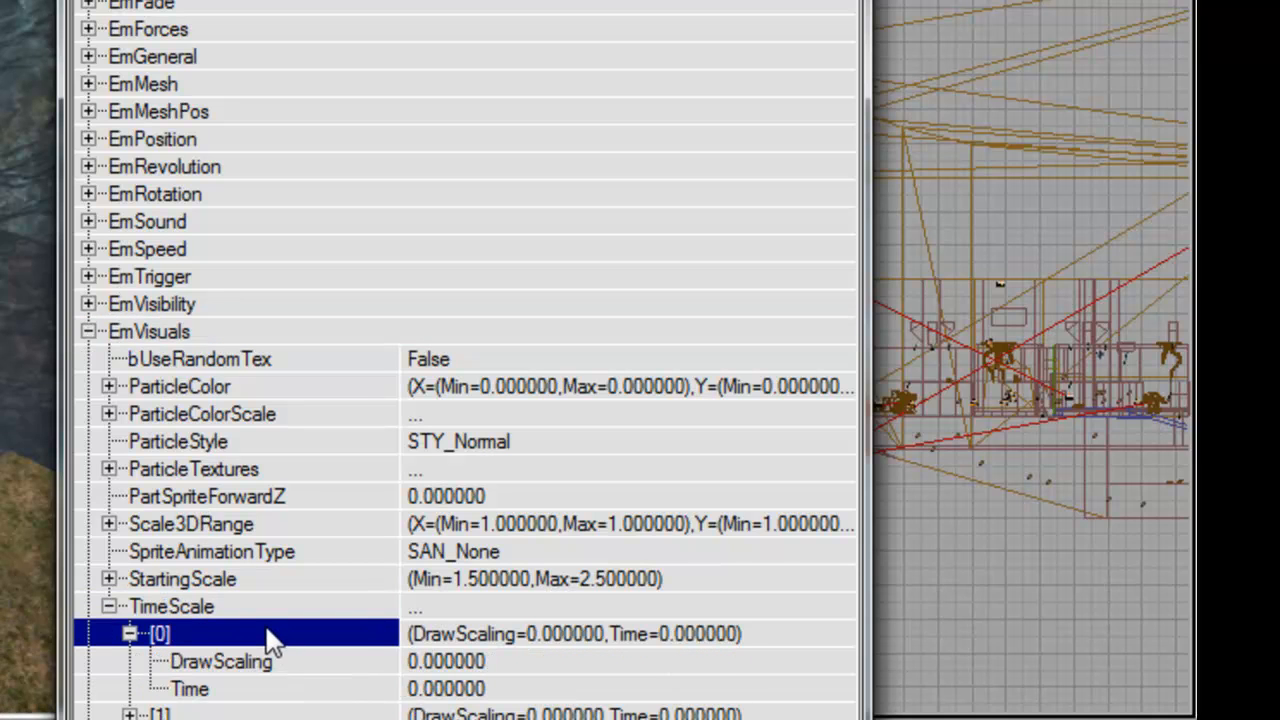
left_click_drag(465, 1, 487, 1)
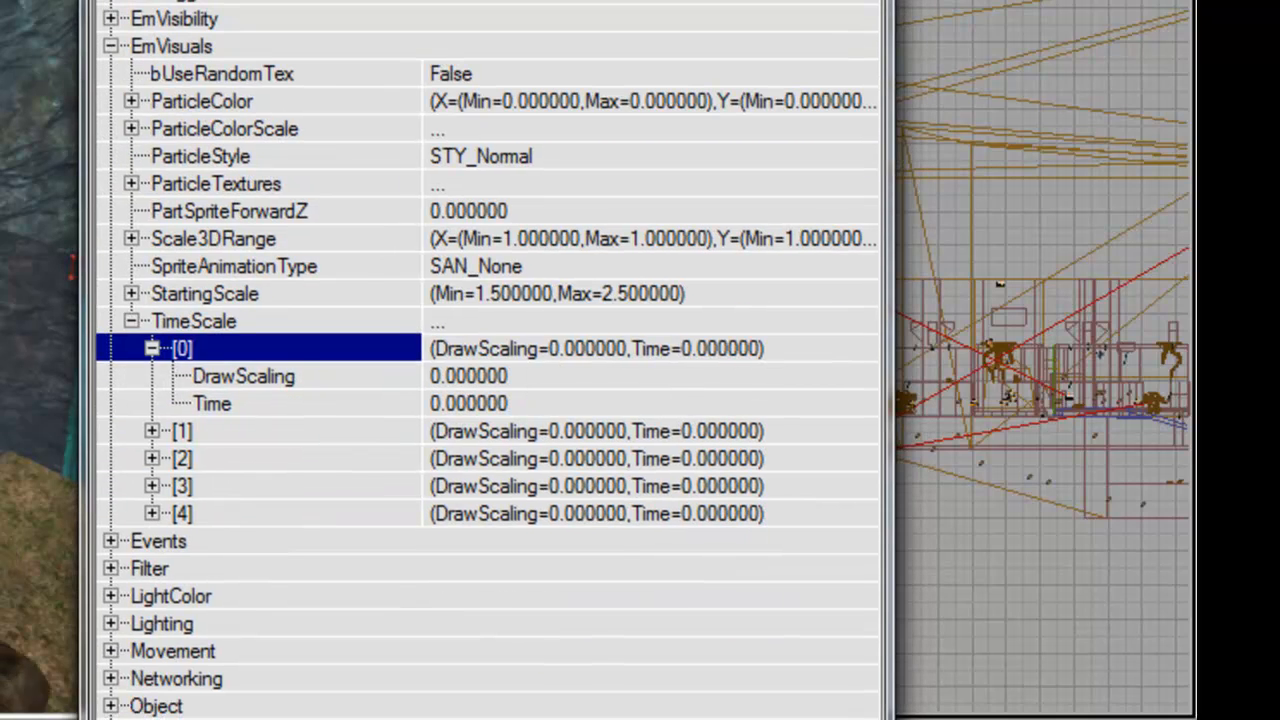
double_click(325, 430)
left_click(288, 570)
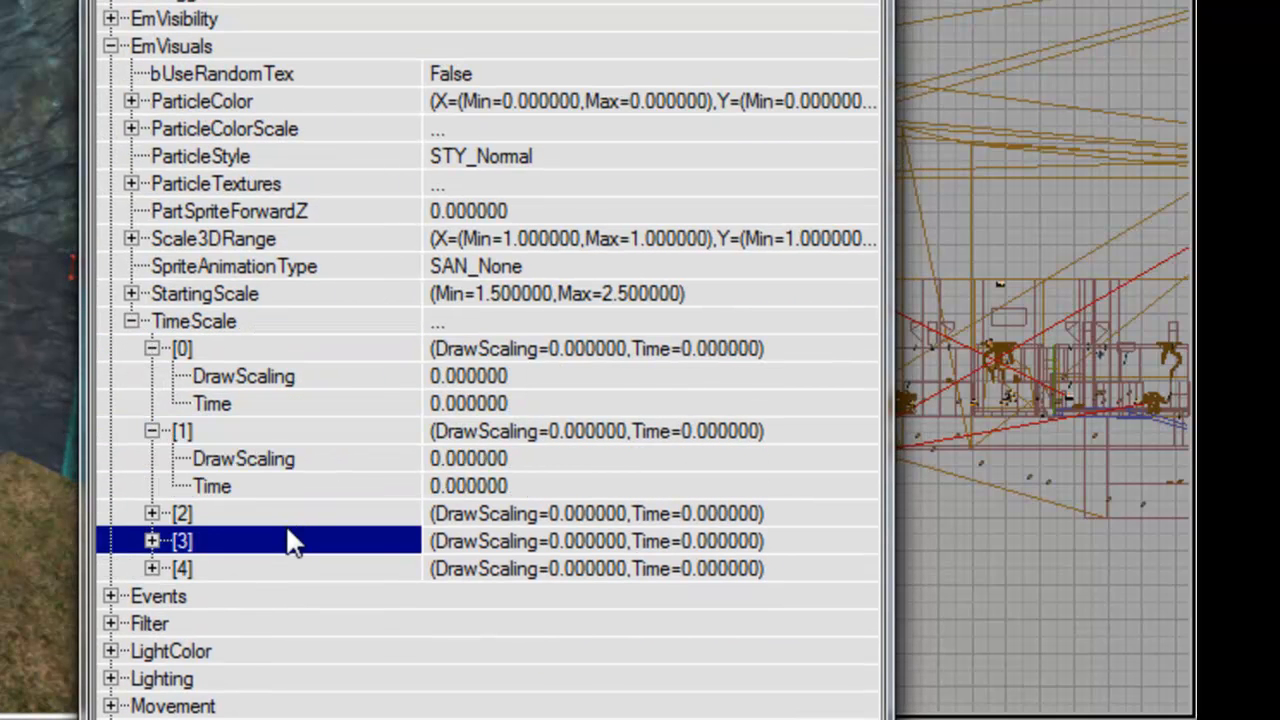
left_click(261, 440)
left_click(233, 343)
left_click(500, 377)
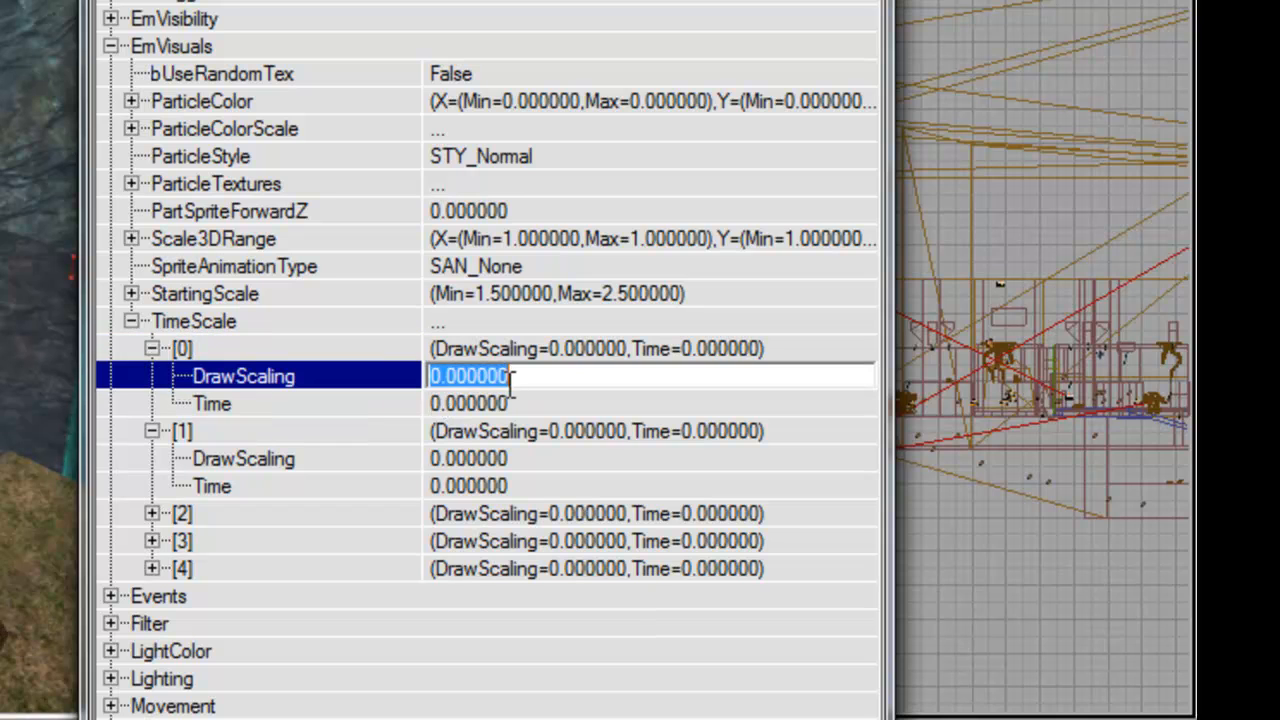
key("Down")
key("Down")
key("Down")
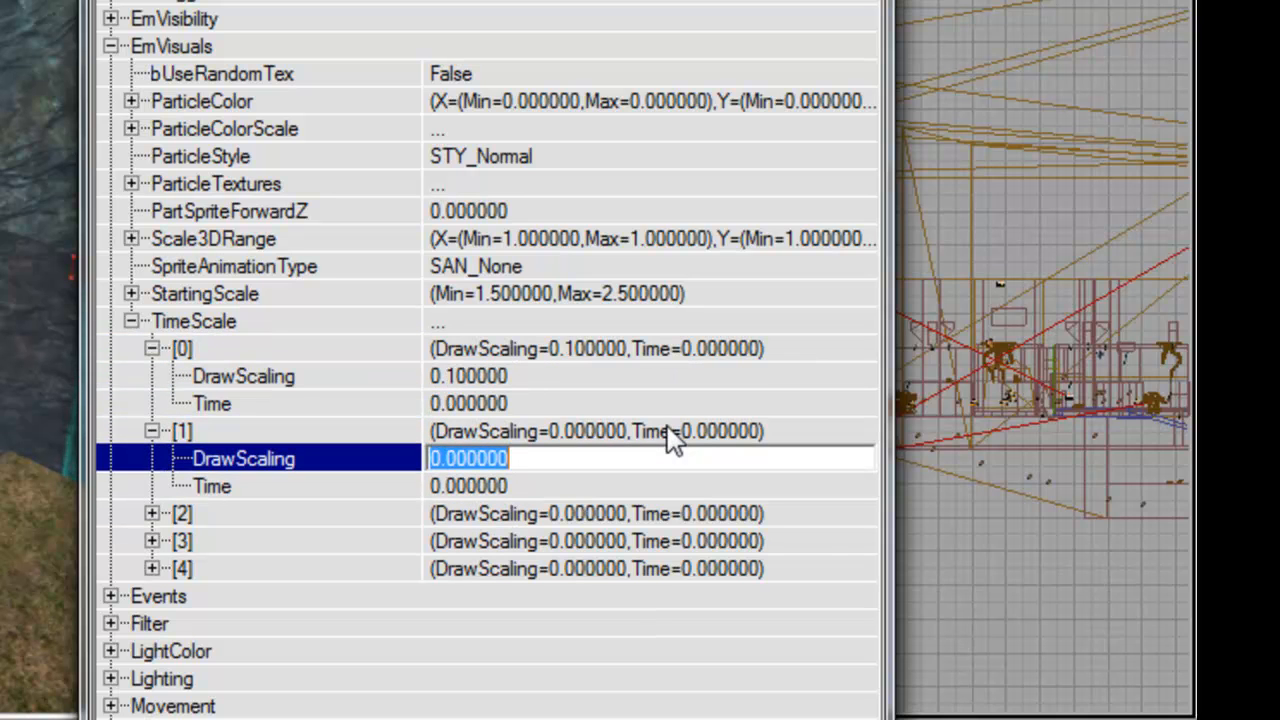
- Set TimeScale entry [1] to DrawScaling 1 and Time 0.3
key("Down")
type("0.3")
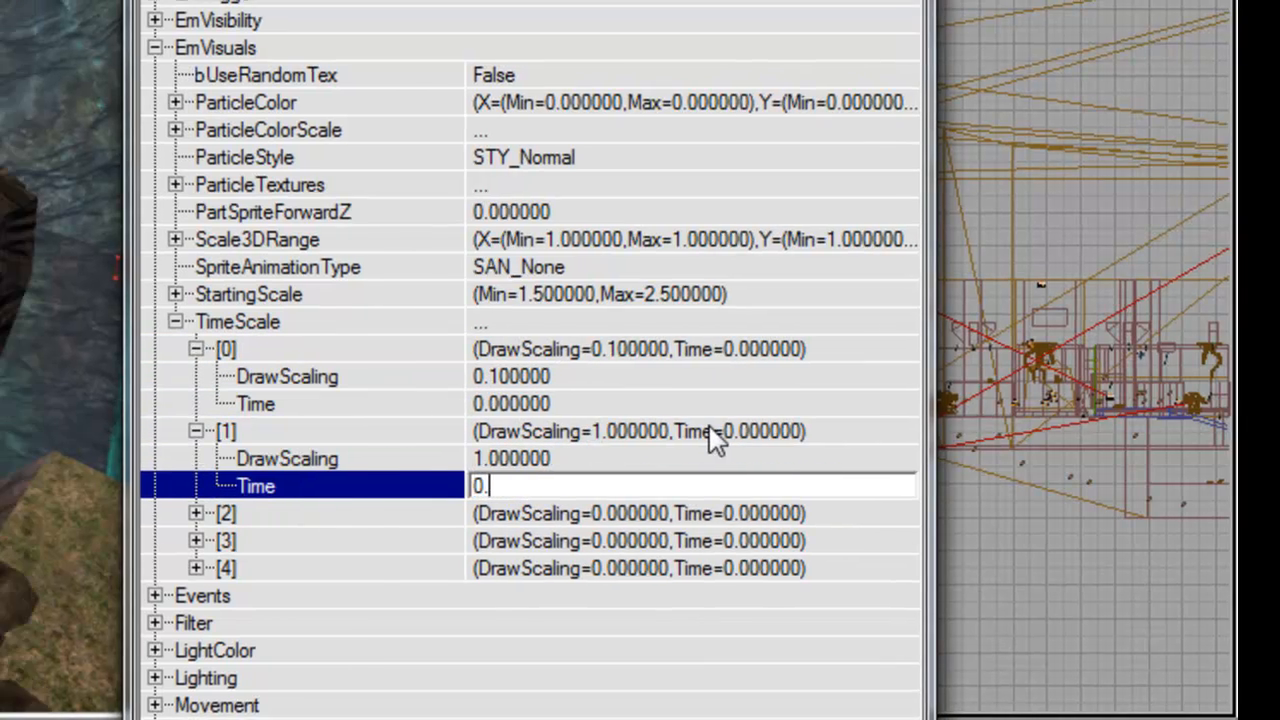
key("Return")
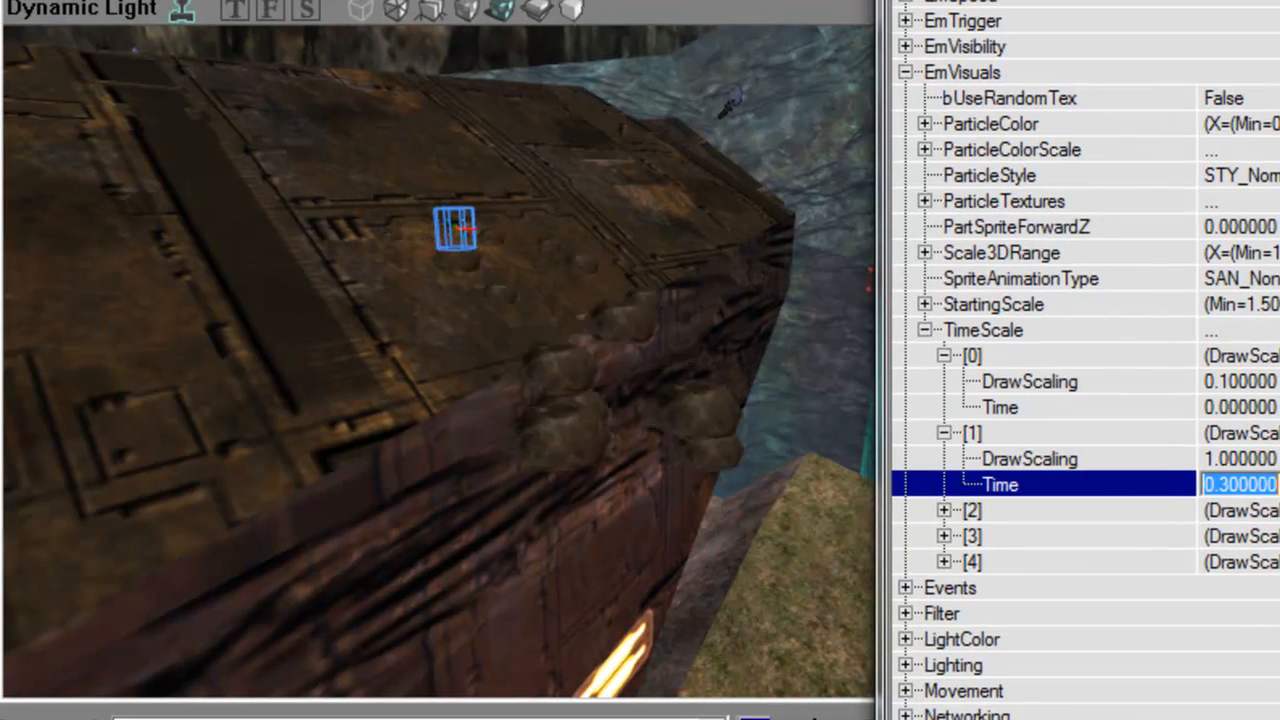
- Change the Time of TimeScale entry [1] to 0.2 and inspect the growing boulders from below and above the hull
type("0.2")
key("Return")
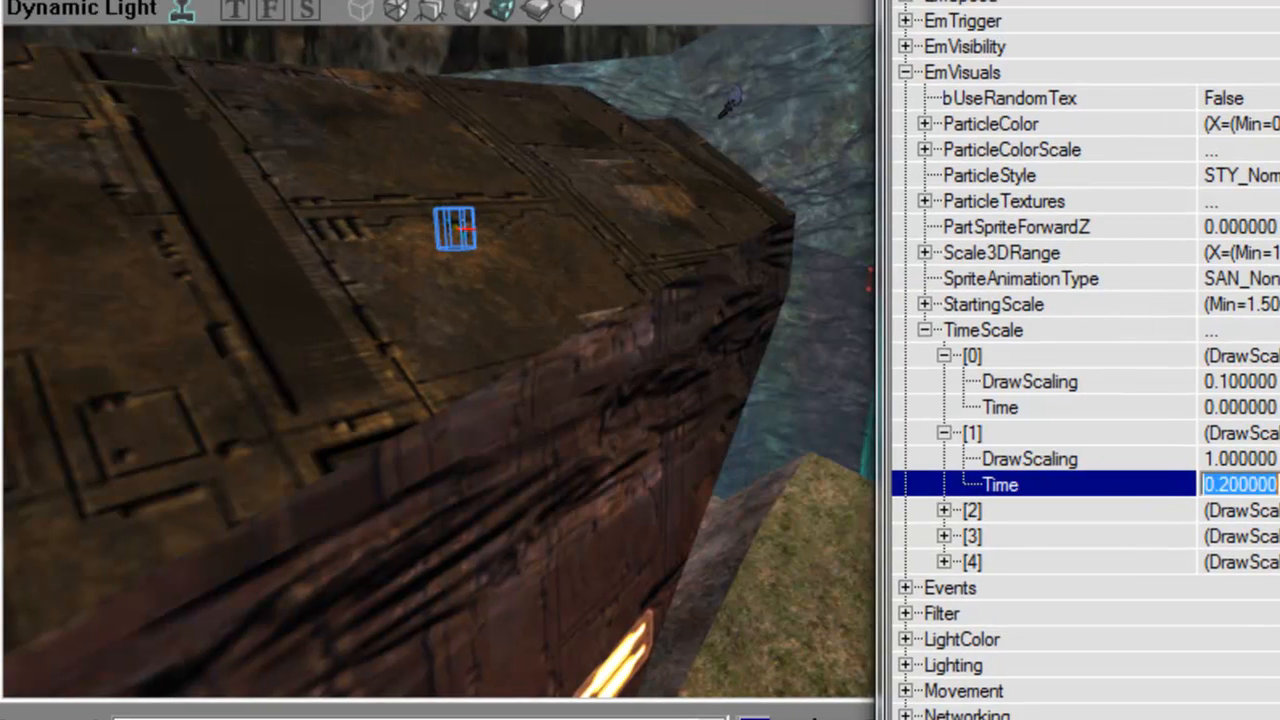
right_click_drag(640, 400, 380, 240)
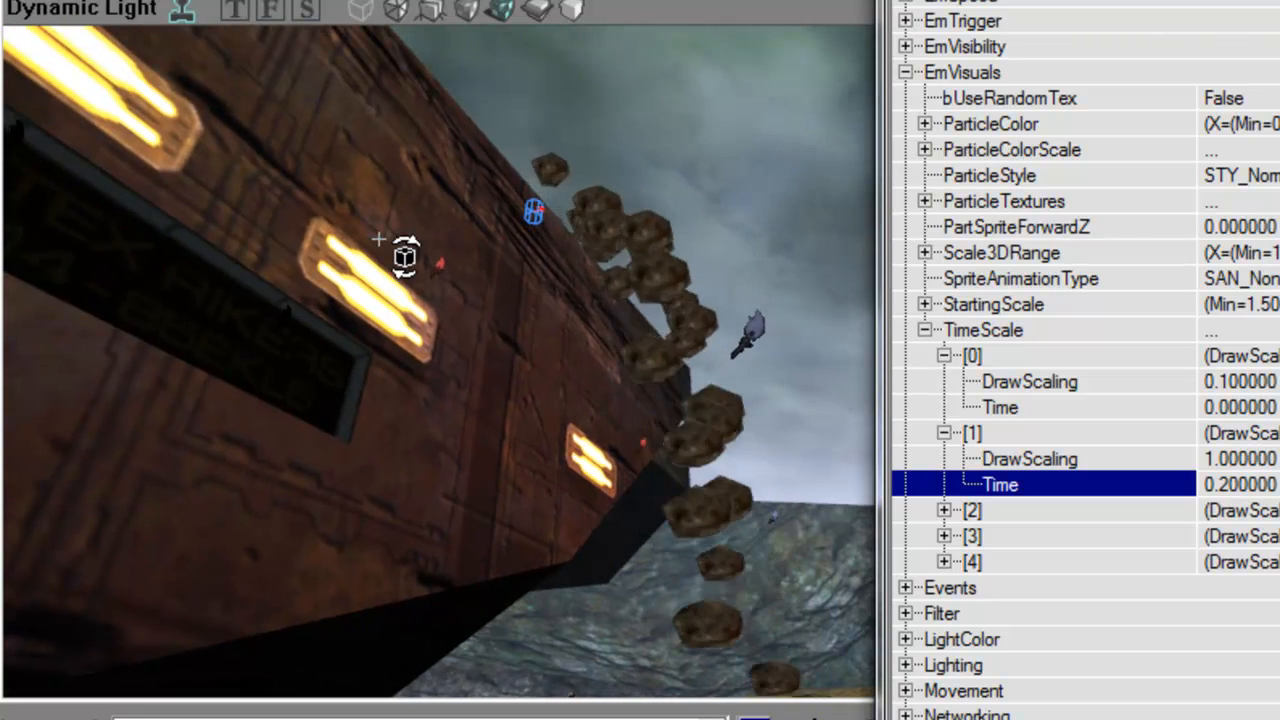
right_click_drag(662, 334, 636, 321)
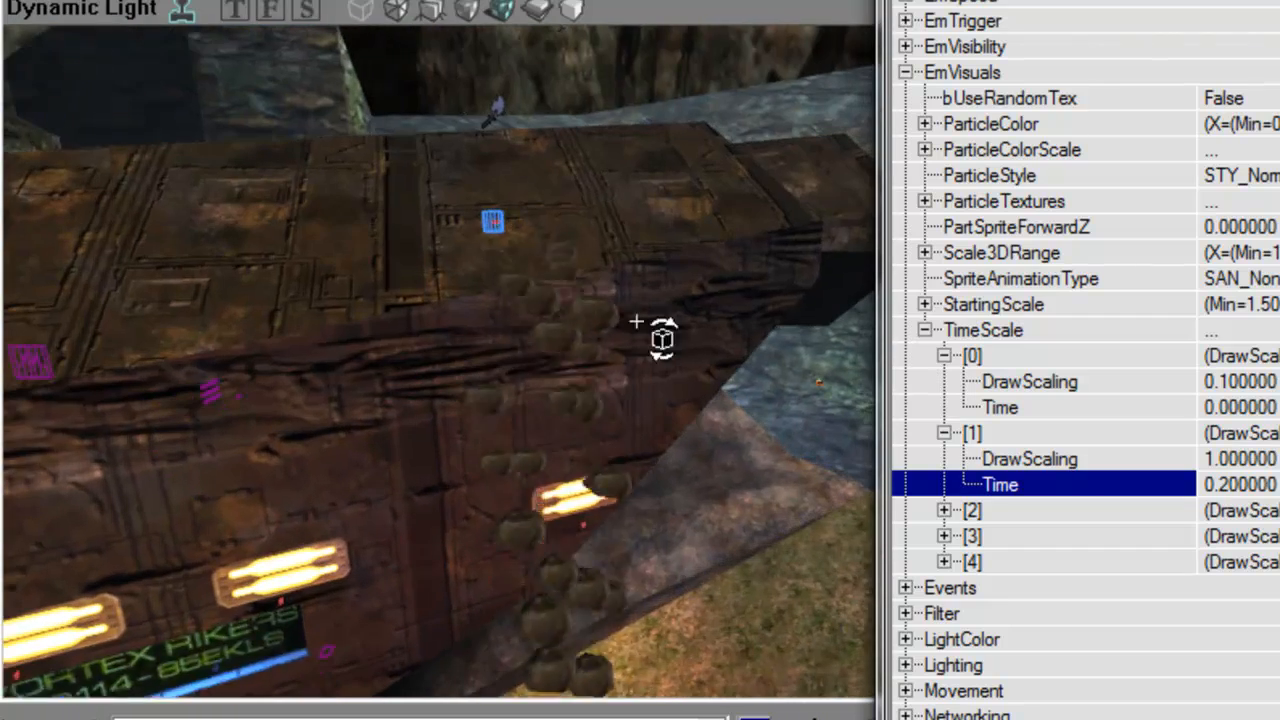
- Collapse EmVisuals, view the boulders up close on the hull, and expand EmRotation
double_click(1084, 72)
mouse_move(718, 505)
right_mouse_down()
mouse_move(713, 517)
mouse_move(718, 505)
right_mouse_up()
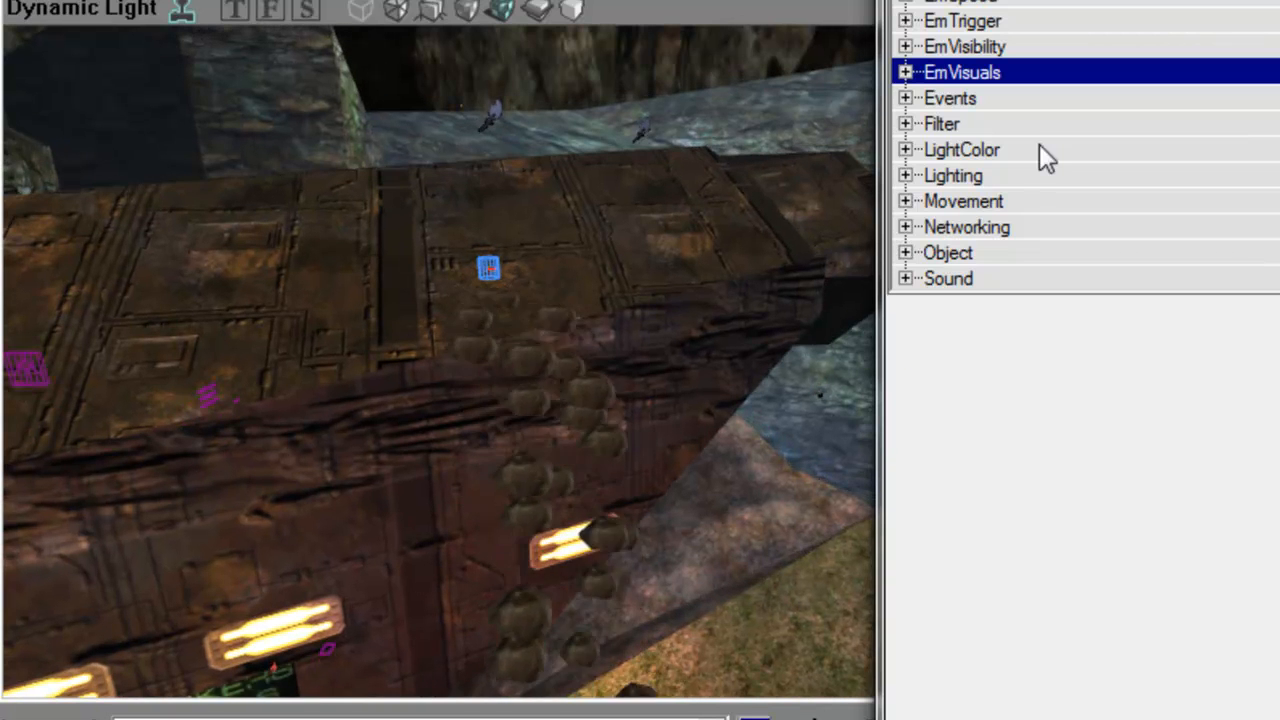
left_click_drag(651, 266, 651, 266)
left_click_drag(569, 323, 569, 343)
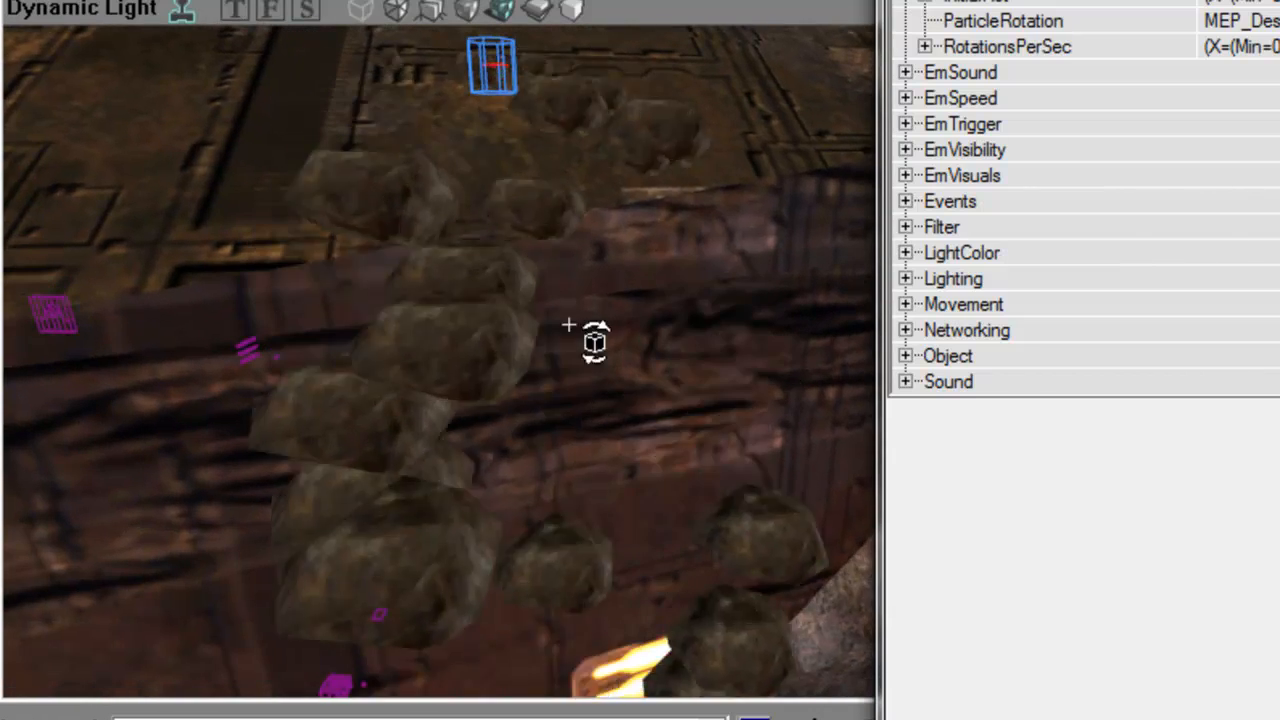
left_click_drag(960, 0, 944, 2)
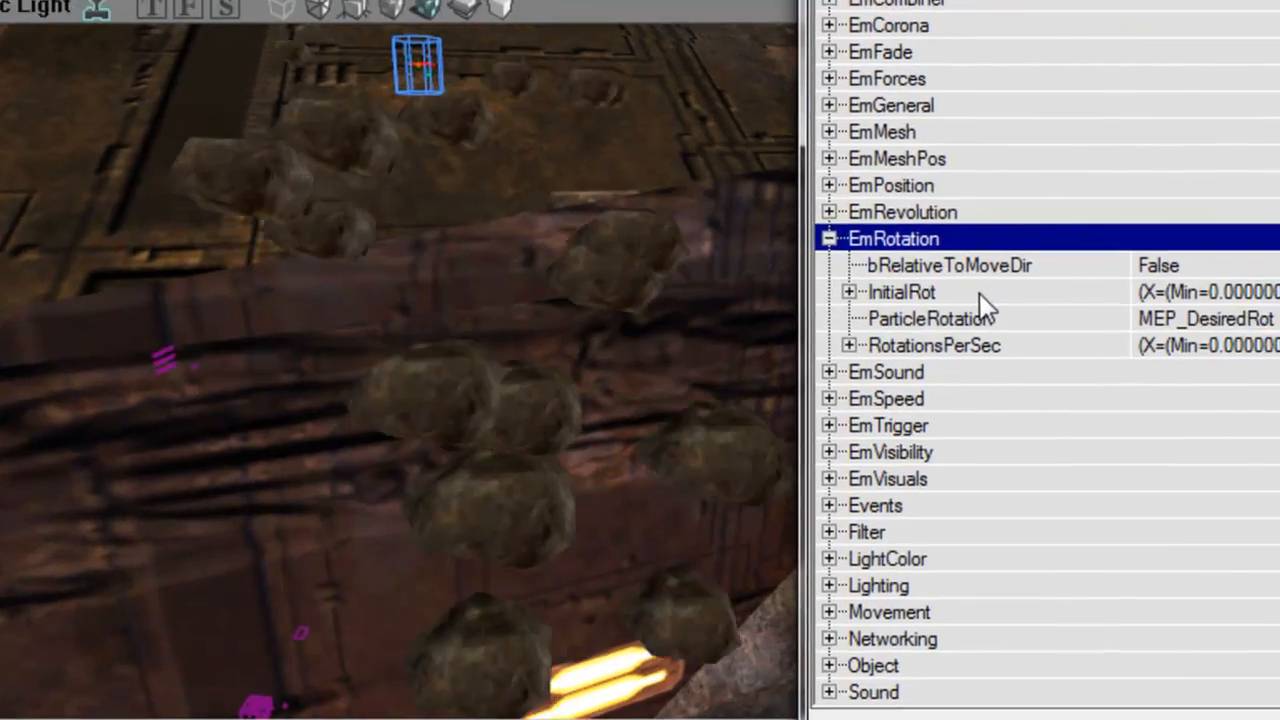
- Expand InitialRot in EmRotation and set its X Max to 1
double_click(1034, 285)
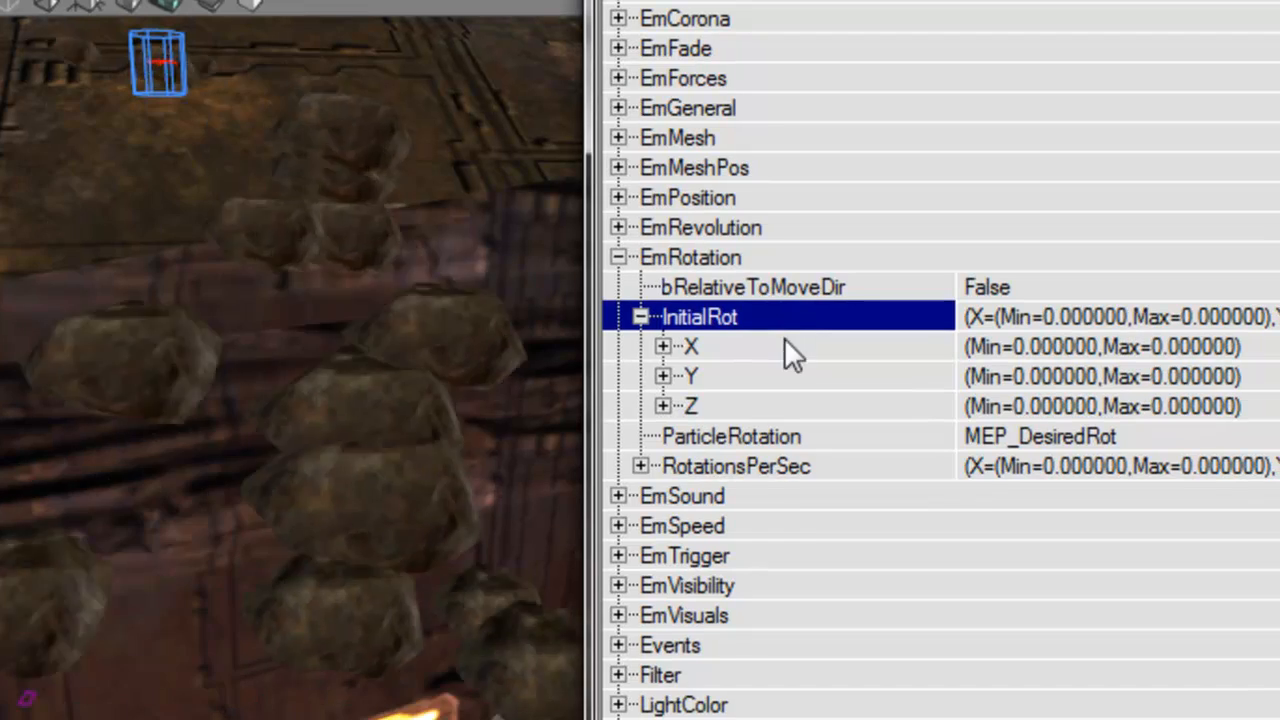
double_click(804, 335)
mouse_move(370, 340)
left_mouse_down()
mouse_move(380, 354)
mouse_move(380, 340)
left_mouse_up()
left_click(1030, 389)
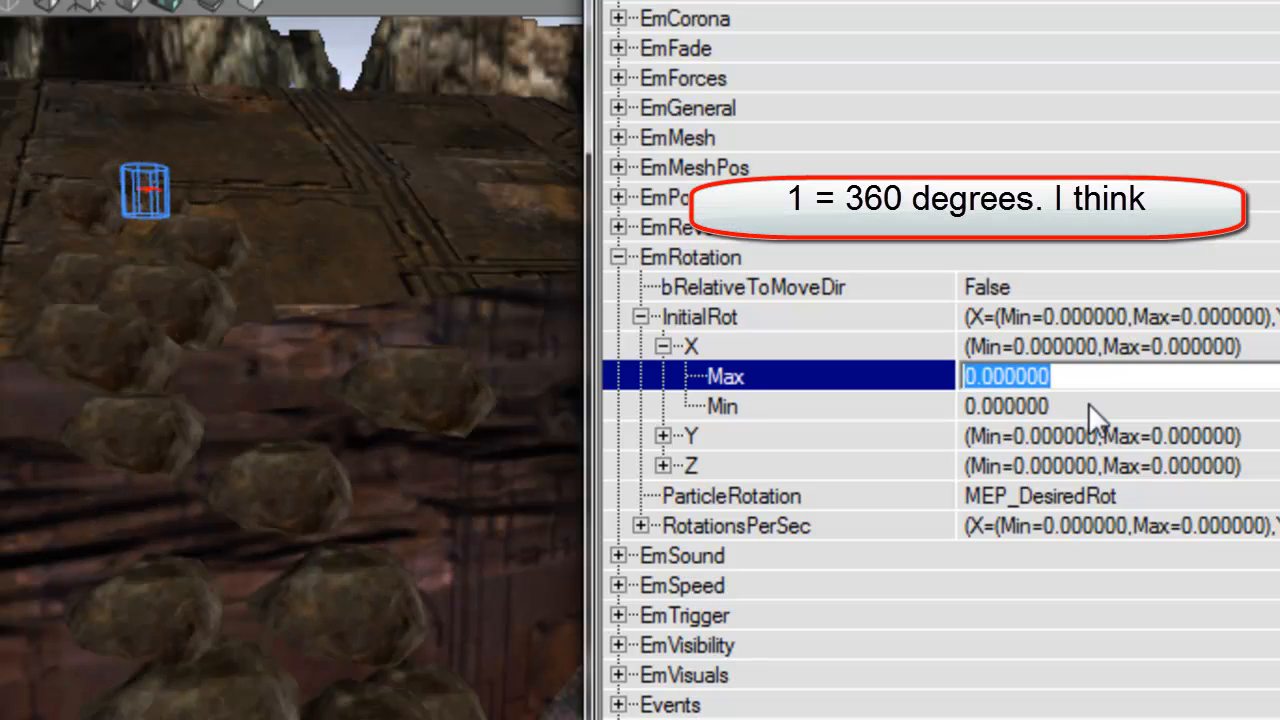
key("Down")
key("Up")
type("1")
key("Return")
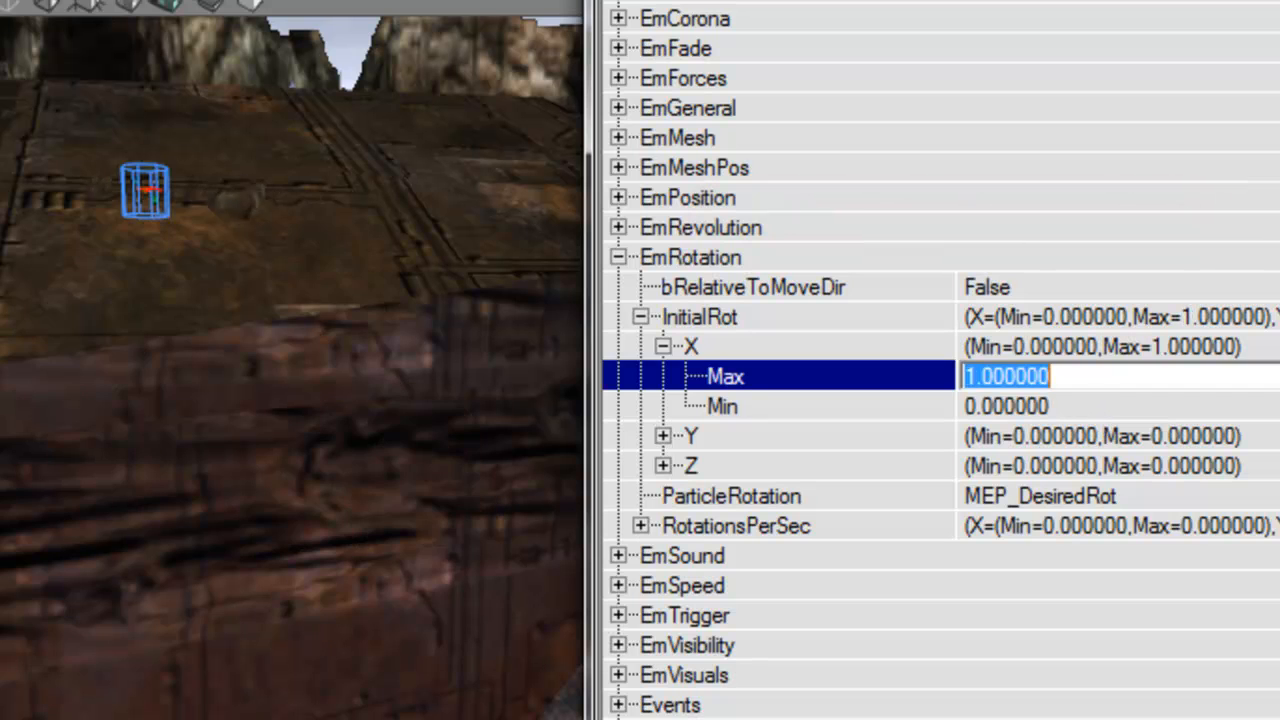
key("Down")
key("Up")
- Collapse the X range of InitialRot and set the Y Max to 1
key("Left")
key("Left")
key("Down")
key("Right")
key("Down")
type("1")
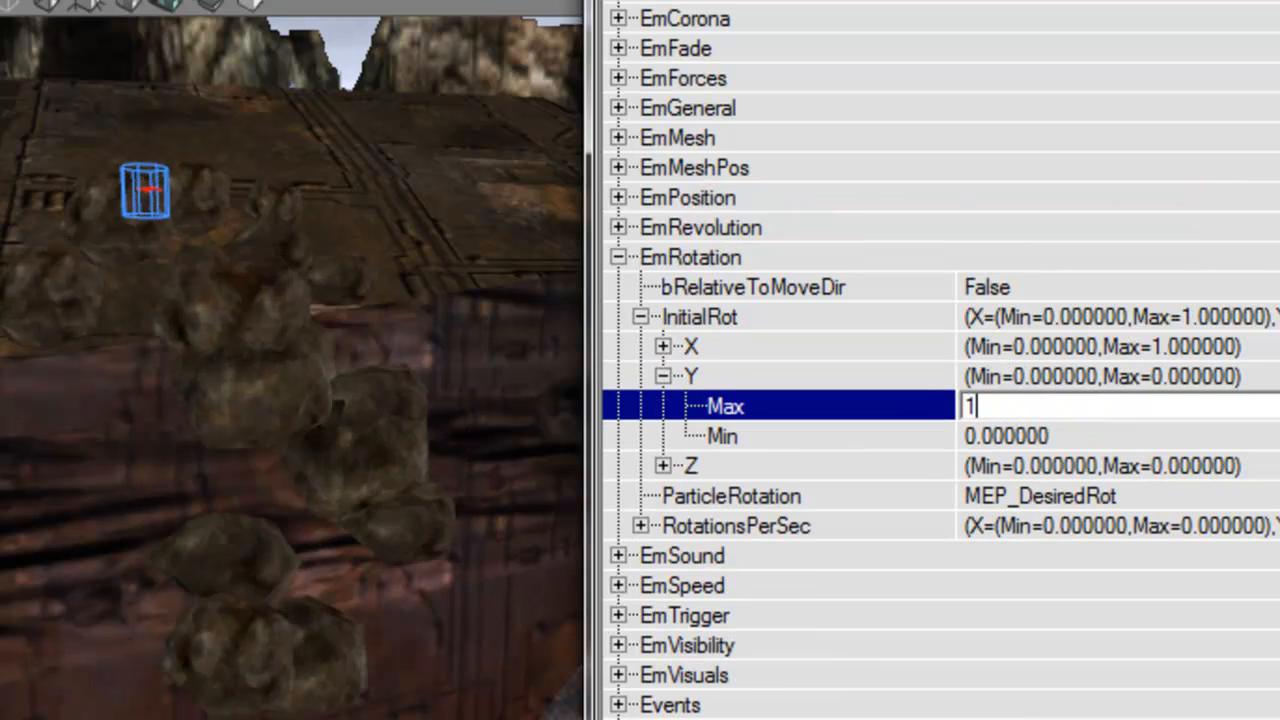
key("Return")
- Set the Z Max of InitialRot to 1 and collapse InitialRot
key("Left")
key("Left")
key("Down")
key("Right")
key("Down")
type("1")
key("Return")
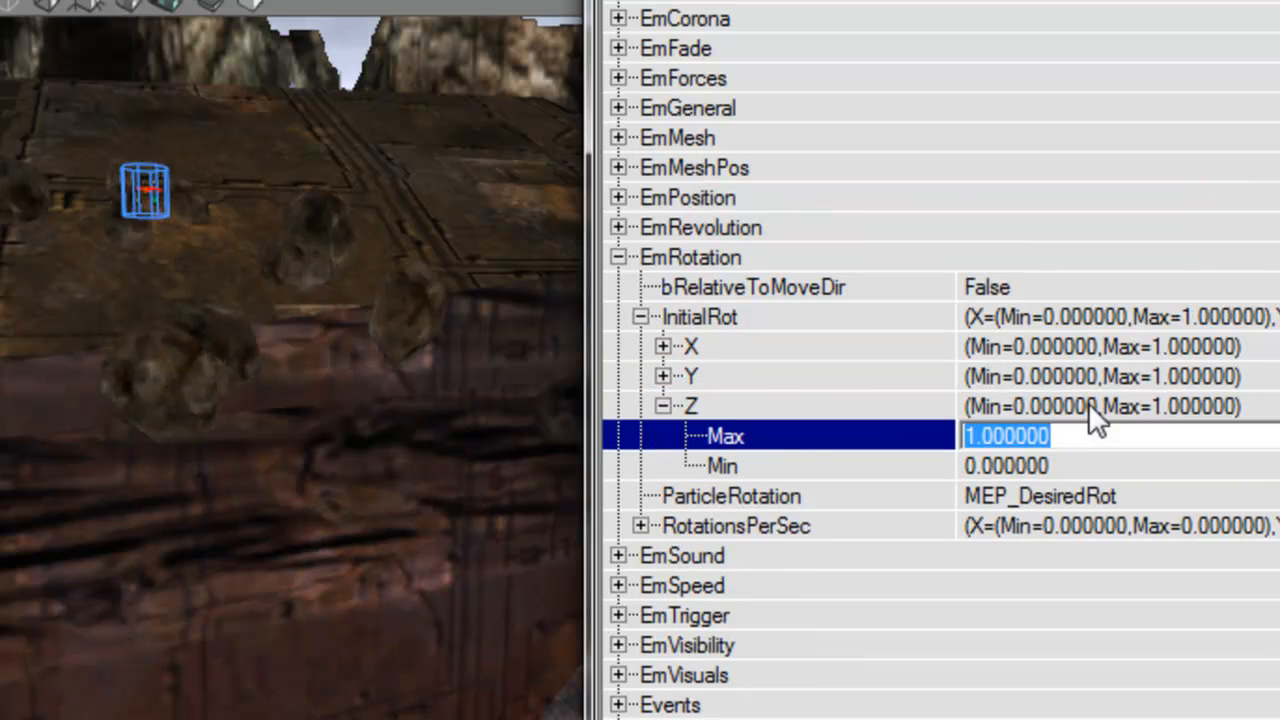
key("Left")
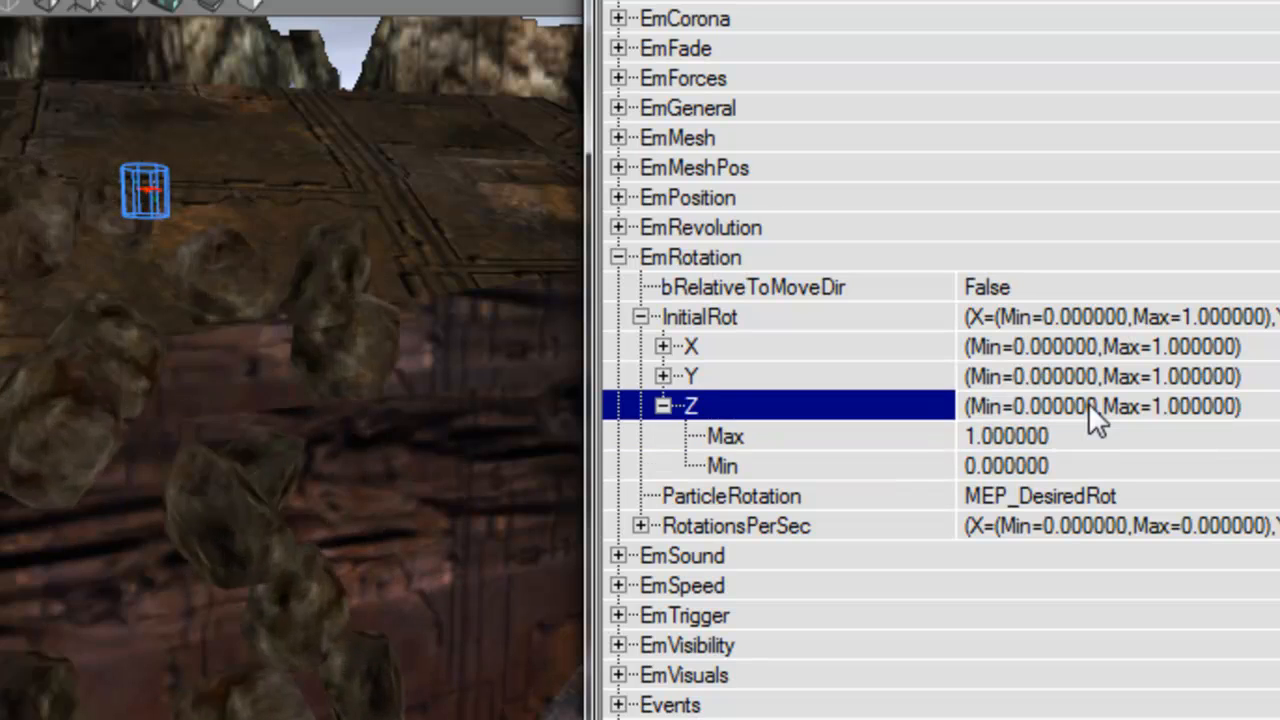
key("Left")
key("Left")
- Expand RotationsPerSec and set its X range to Max 0.1 and Min -0.1
key("Down")
key("Down")
key("Right")
key("Down")
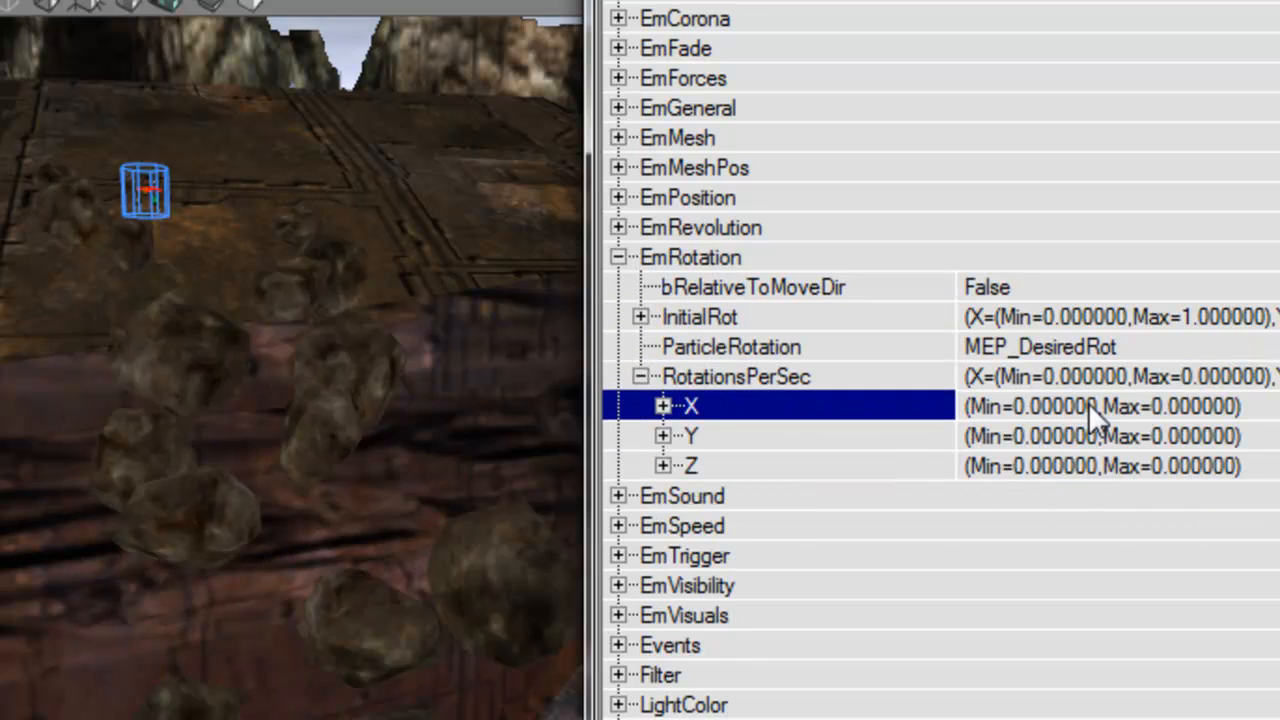
key("Right")
key("Down")
type("1")
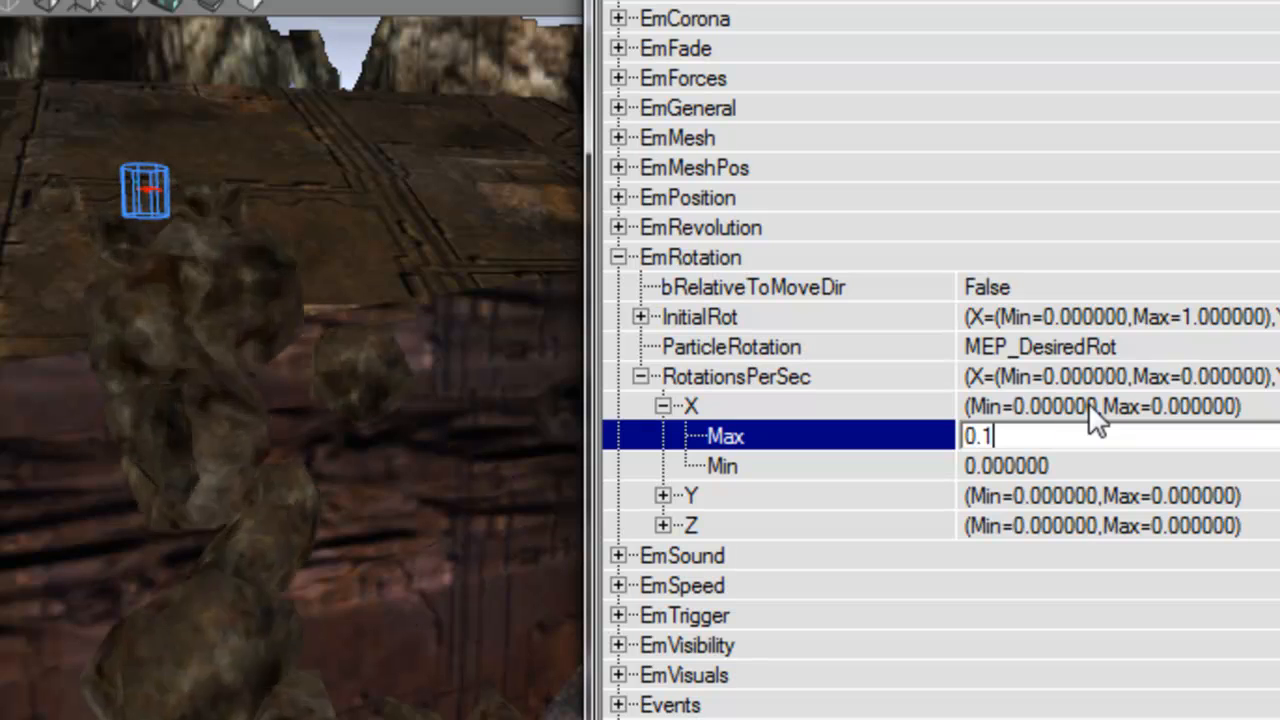
key("Tab")
type("-0.1")
key("Return")
left_click(1088, 402)
key("Left")
- Set the Y range of RotationsPerSec to Max 0.1 and Min -0.1
key("Down")
key("Right")
key("Down")
type("0.1")
key("Down")
type("-0.1")
key("Return")
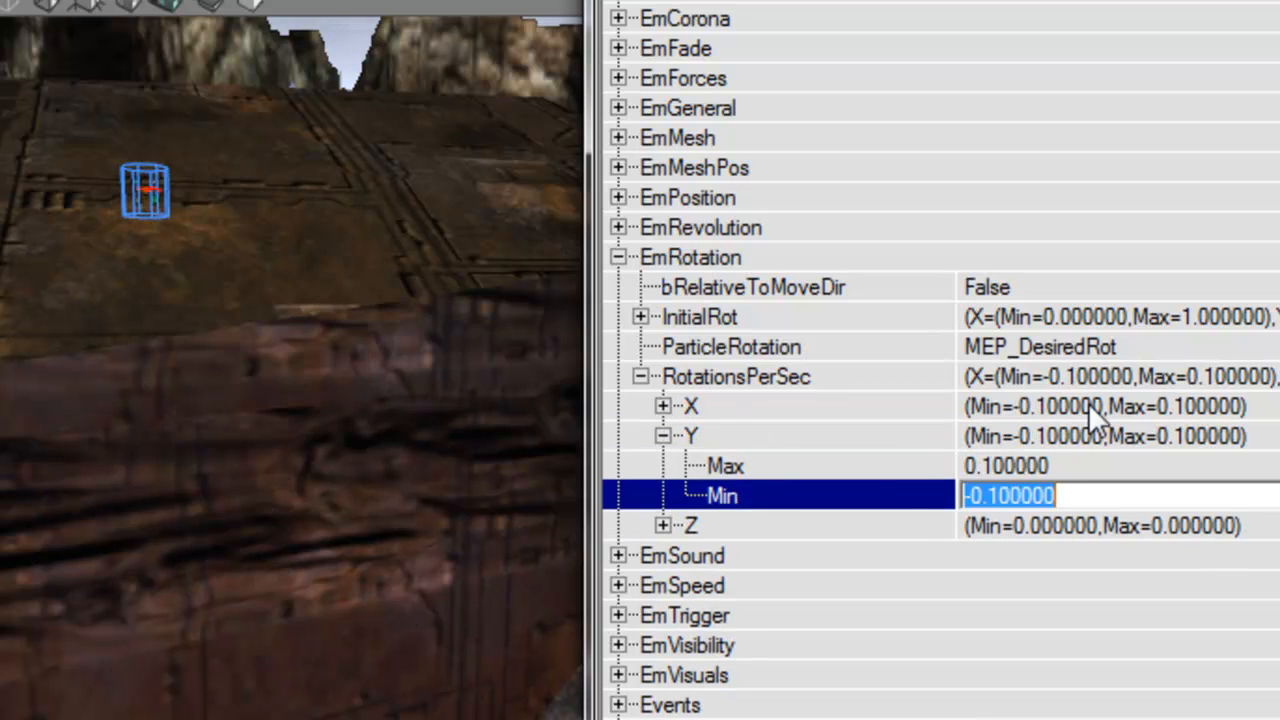
key("Left")
- Set the Z range of RotationsPerSec to Max 0.1 and Min -0.1
key("Down")
key("Right")
key("Down")
type("0.1")
key("Down")
type("0.1")
key("Return")
key("Left")
key("Home")
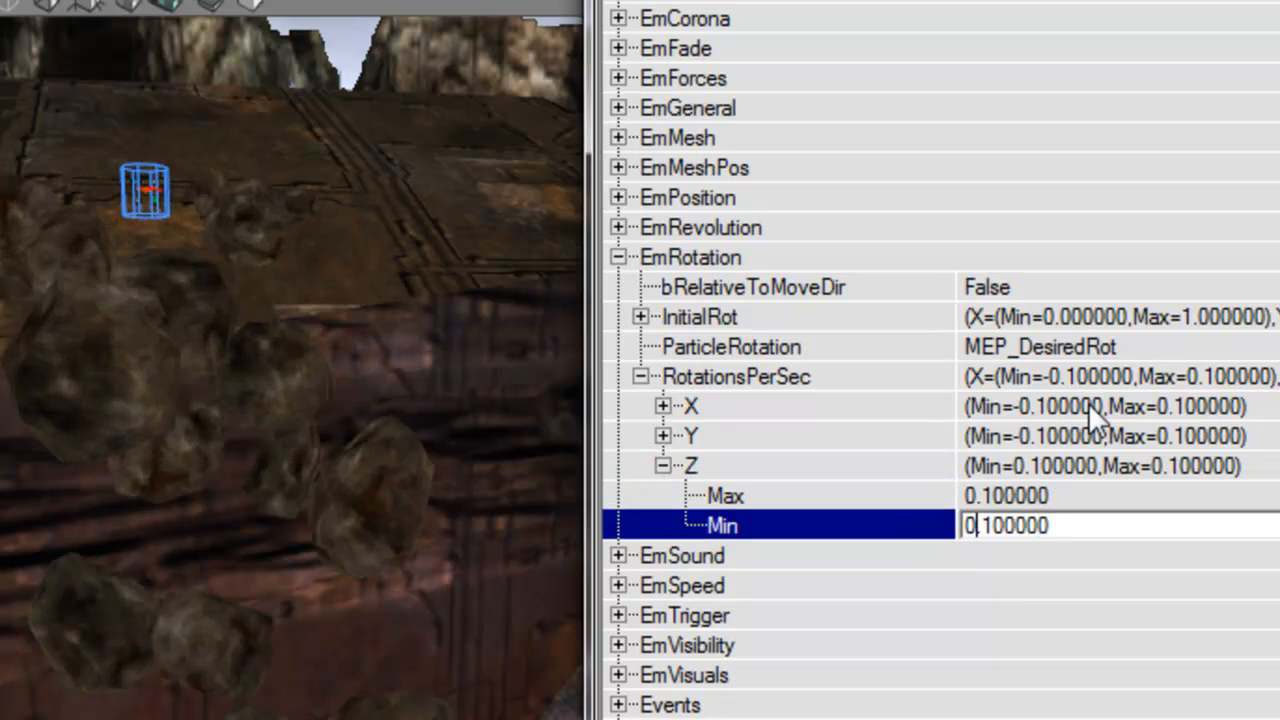
type("-")
key("Return")
- Inspect the tumbling boulders beside the hull and collapse EmRotation
right_click_drag(305, 339, 335, 424)
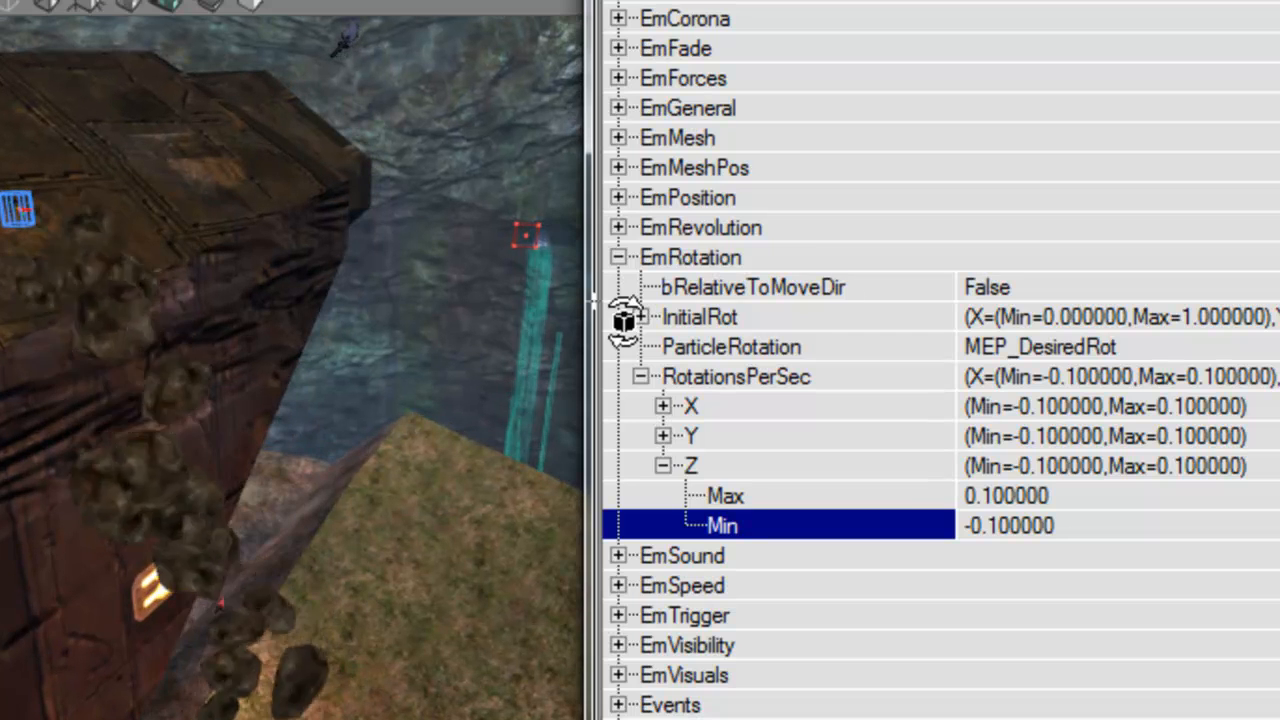
left_click(812, 257)
left_click(812, 248)
left_click_drag(812, 1, 838, 132)
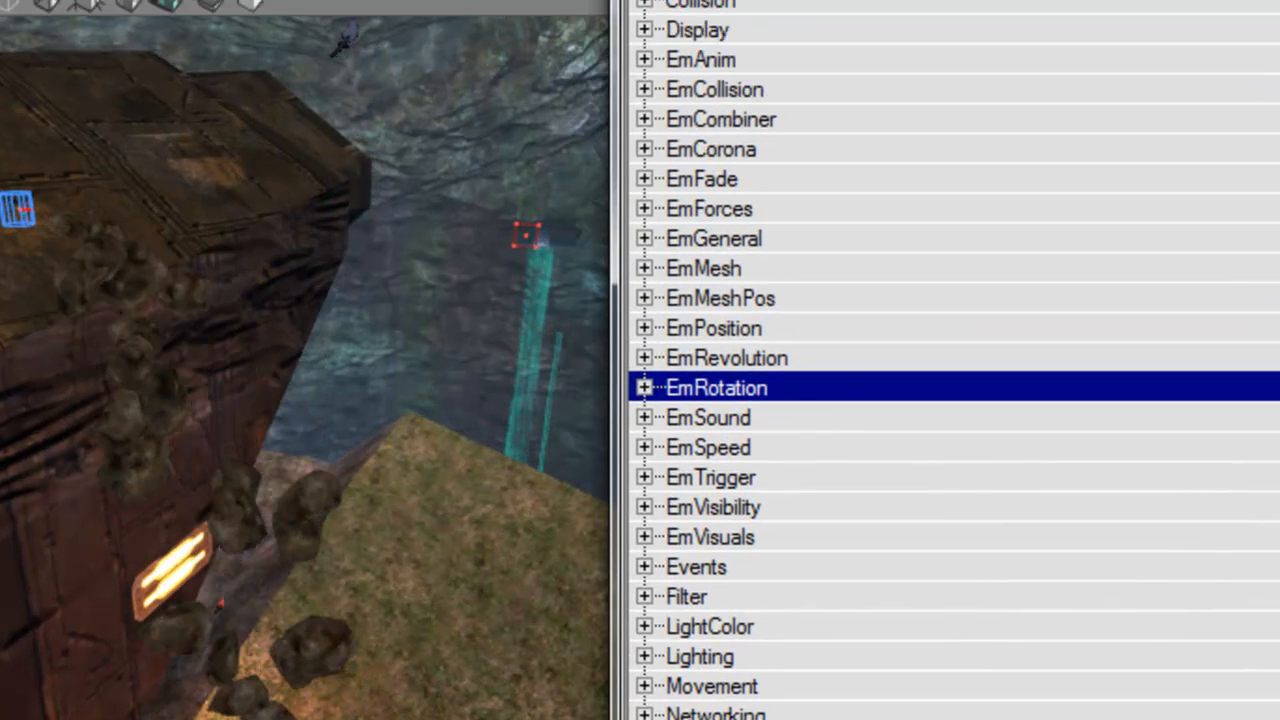
- Expand EmCollision and review its ParticleCollision and ParticleBounchyness settings
left_click(778, 89)
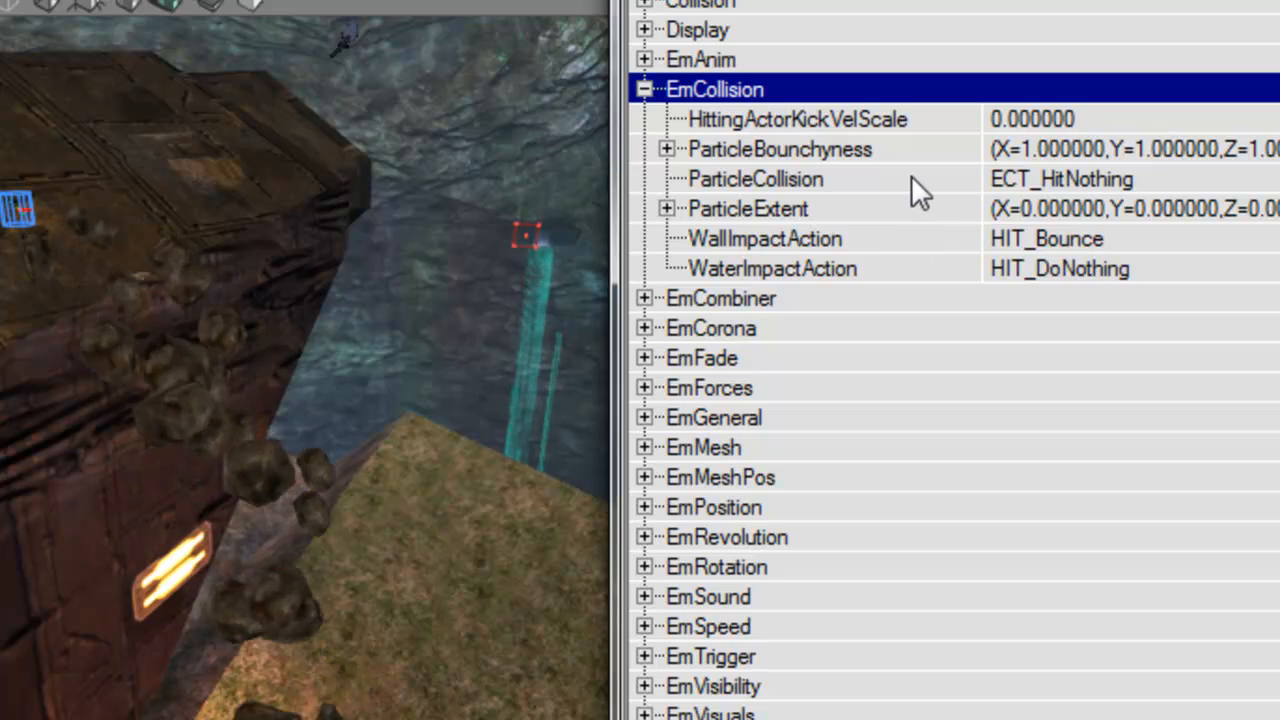
left_click(800, 179)
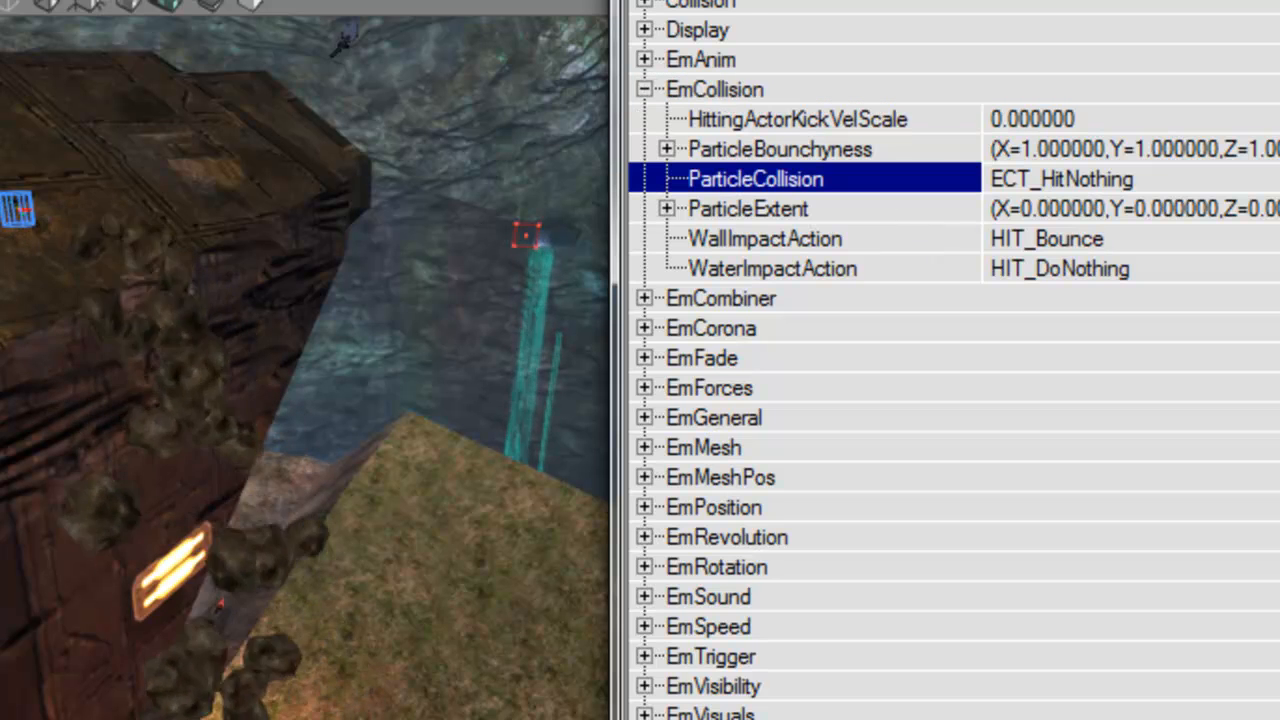
double_click(1181, 143)
double_click(1181, 143)
double_click(1181, 143)
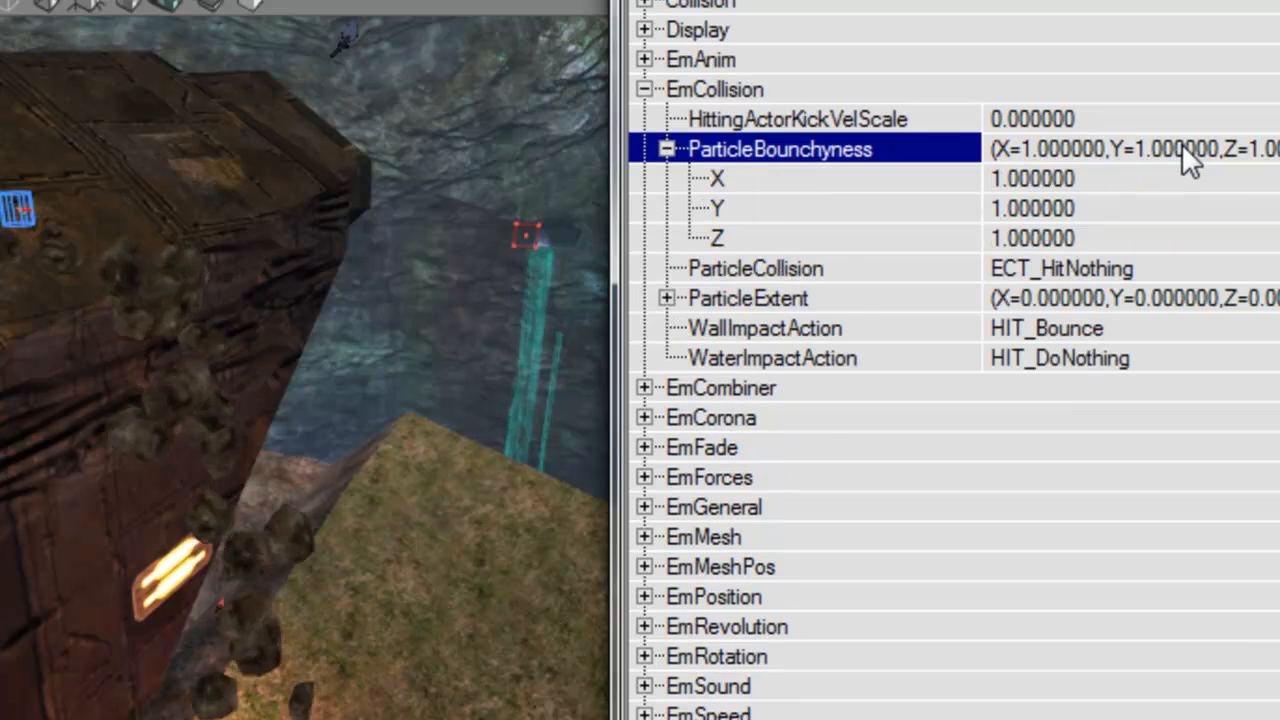
double_click(1181, 143)
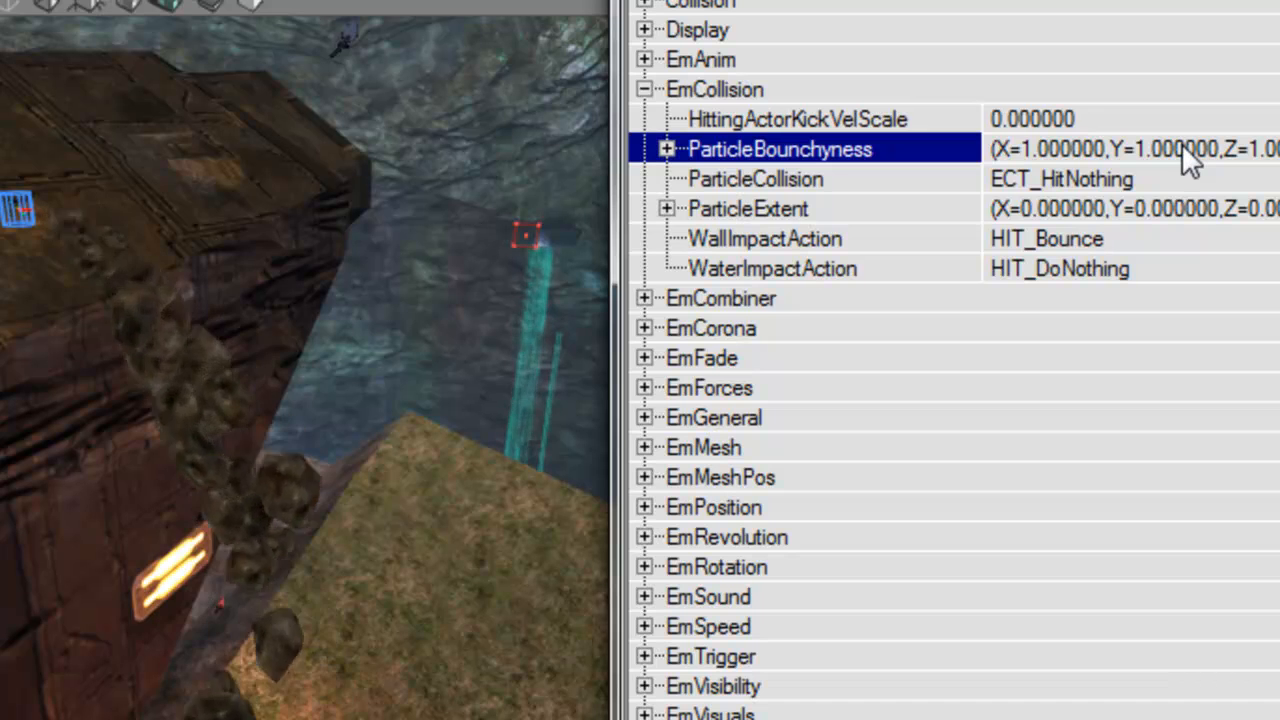
- Switch ParticleCollision to ECT_HitWalls and on to ECT_HitProjTargets, checking how the boulders bounce off the ground
double_click(920, 182)
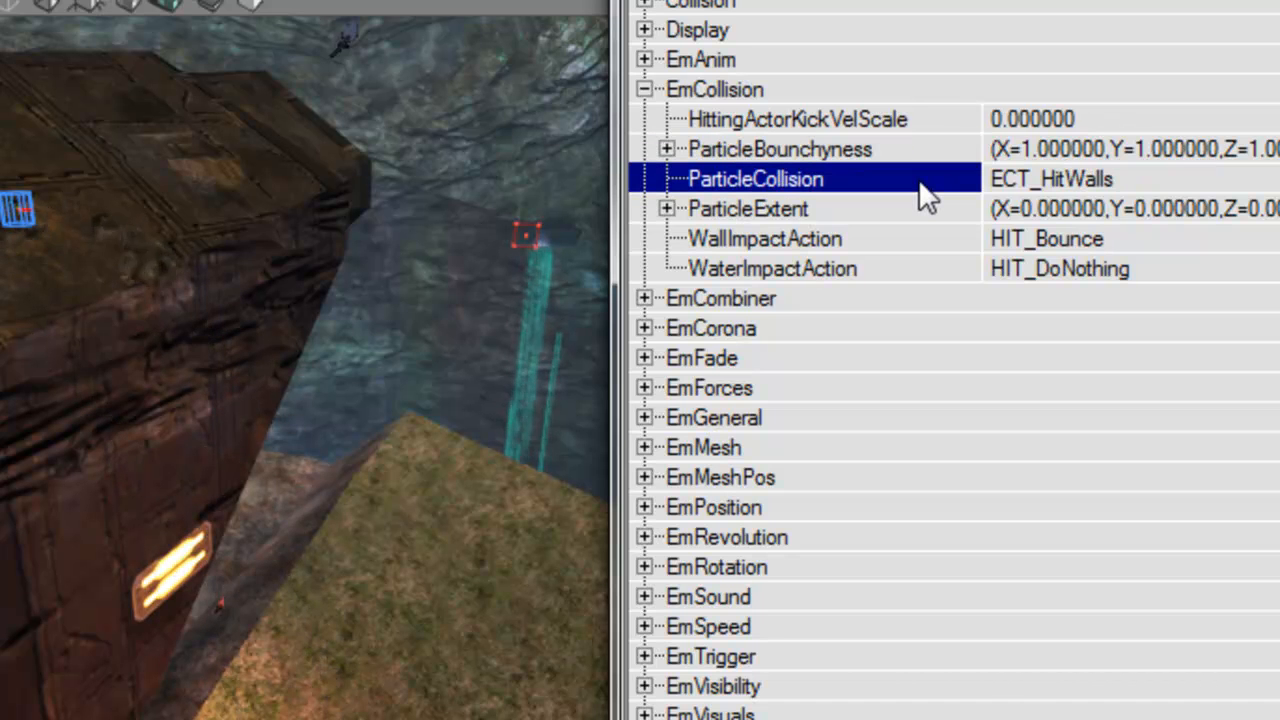
left_click_drag(430, 330, 510, 200)
right_click_drag(305, 400, 400, 278)
right_click_drag(312, 243, 298, 258)
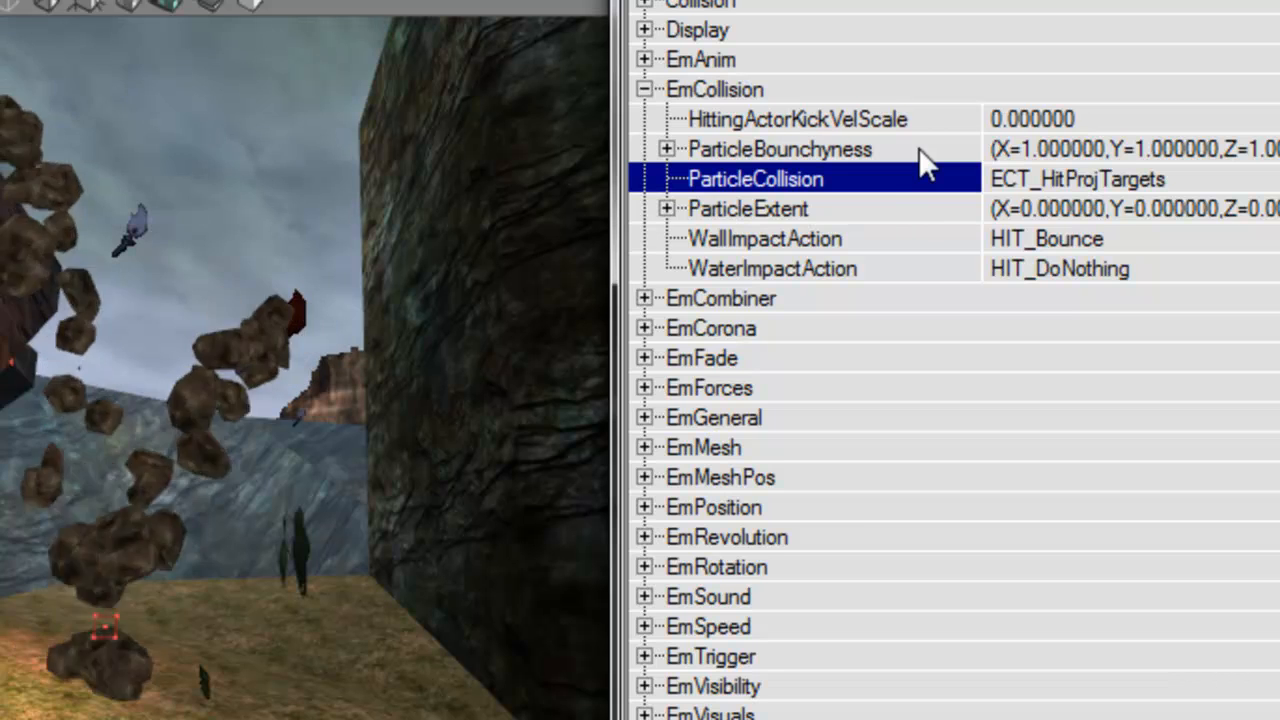
- Expand ParticleExtent and ParticleBounchyness, and set the bounciness X, Y and Z to 0.2
double_click(886, 207)
double_click(851, 152)
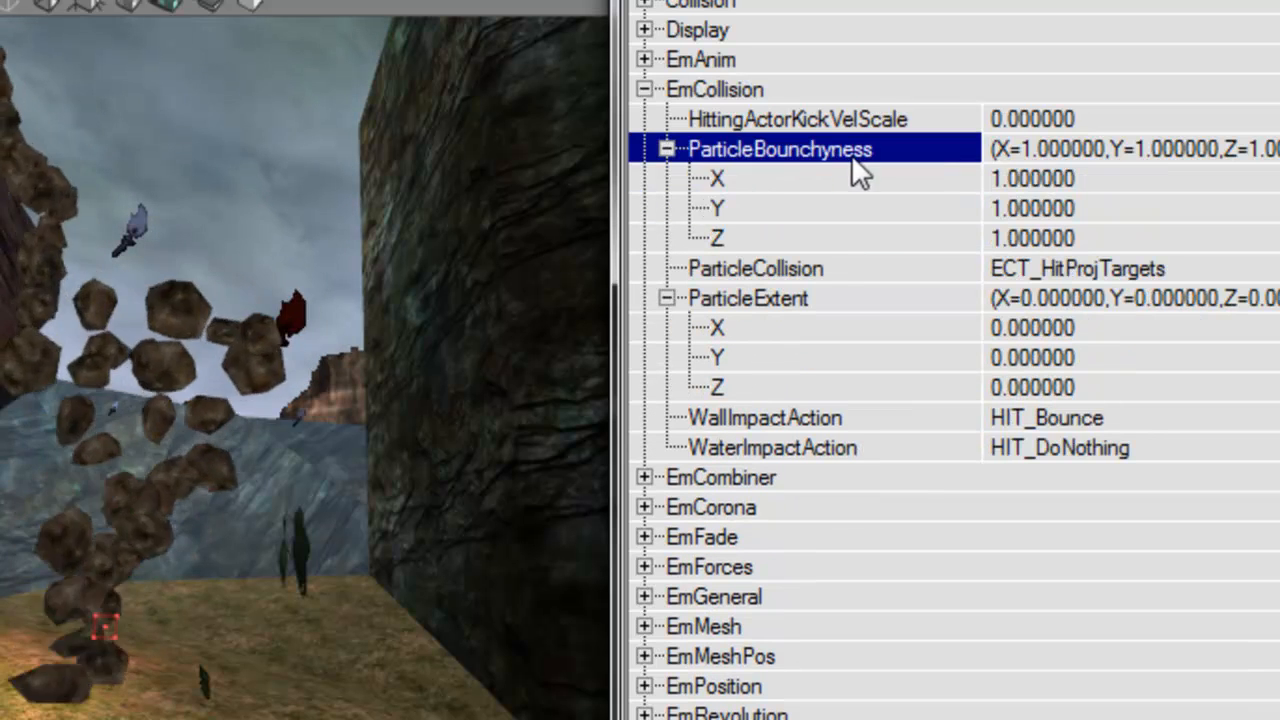
left_click(1010, 180)
type("0.2")
key("Return")
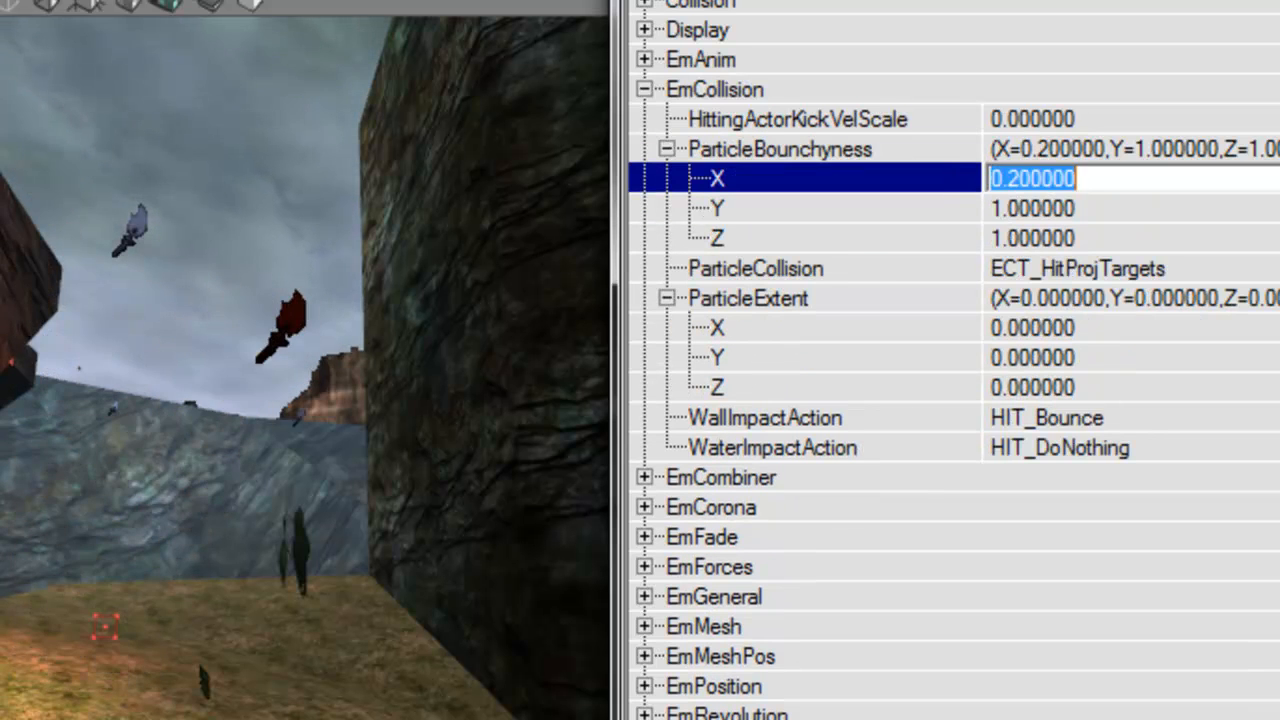
key("Down")
type("0.2")
key("Return")
key("Down")
type("0")
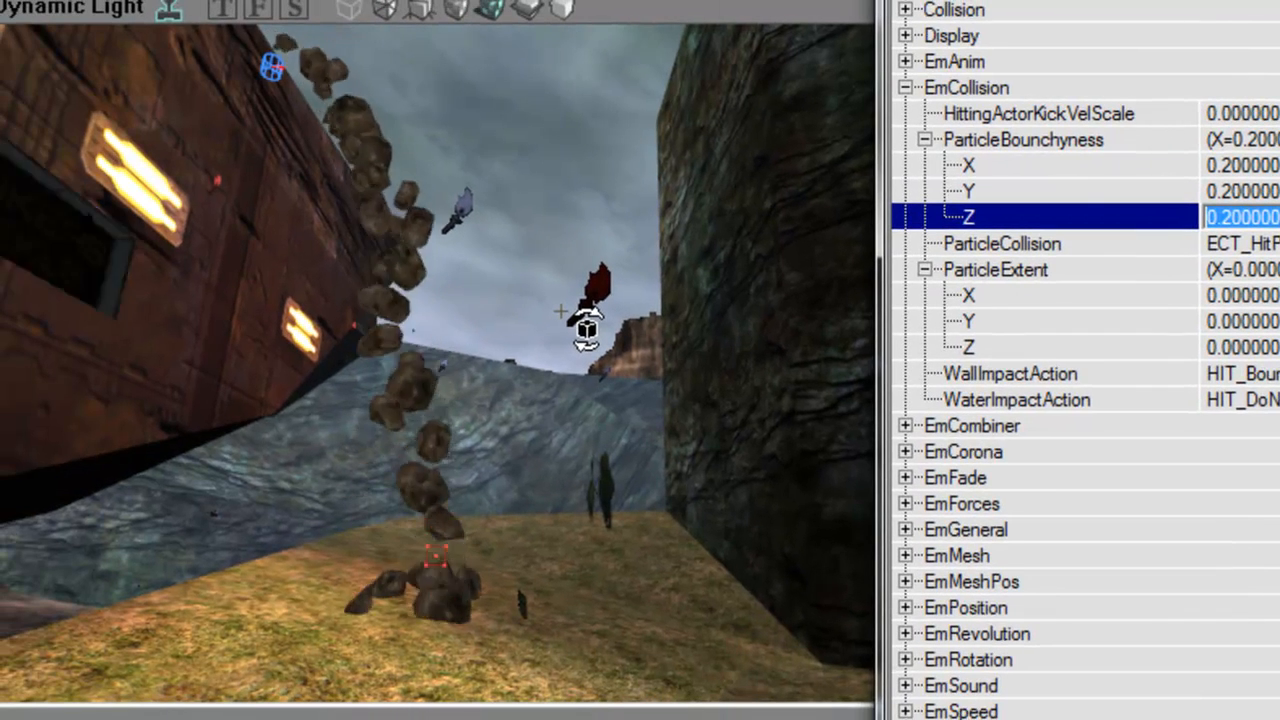
- Set ParticleBounchyness X, Y and Z to 0.3 and inspect how the boulders bounce on the ground
key("Up")
key("Up")
type("0.3")
key("Return")
key("Down")
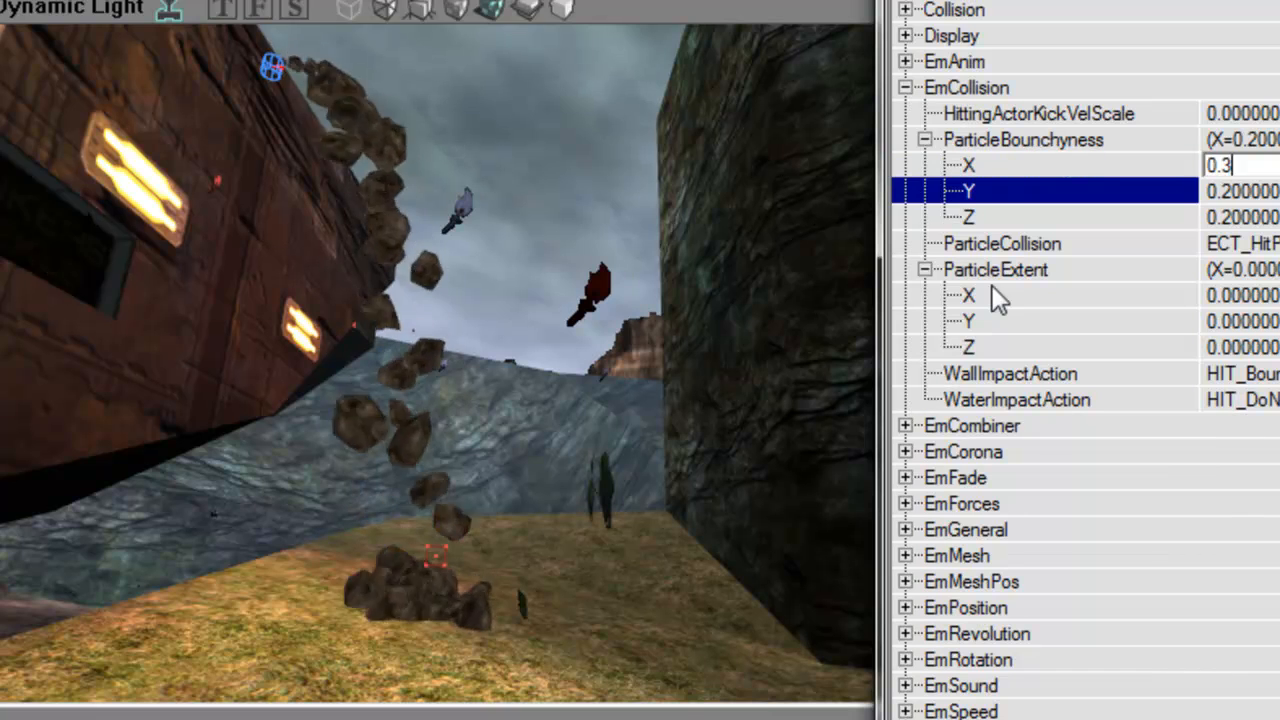
type("0.3")
key("Return")
key("Down")
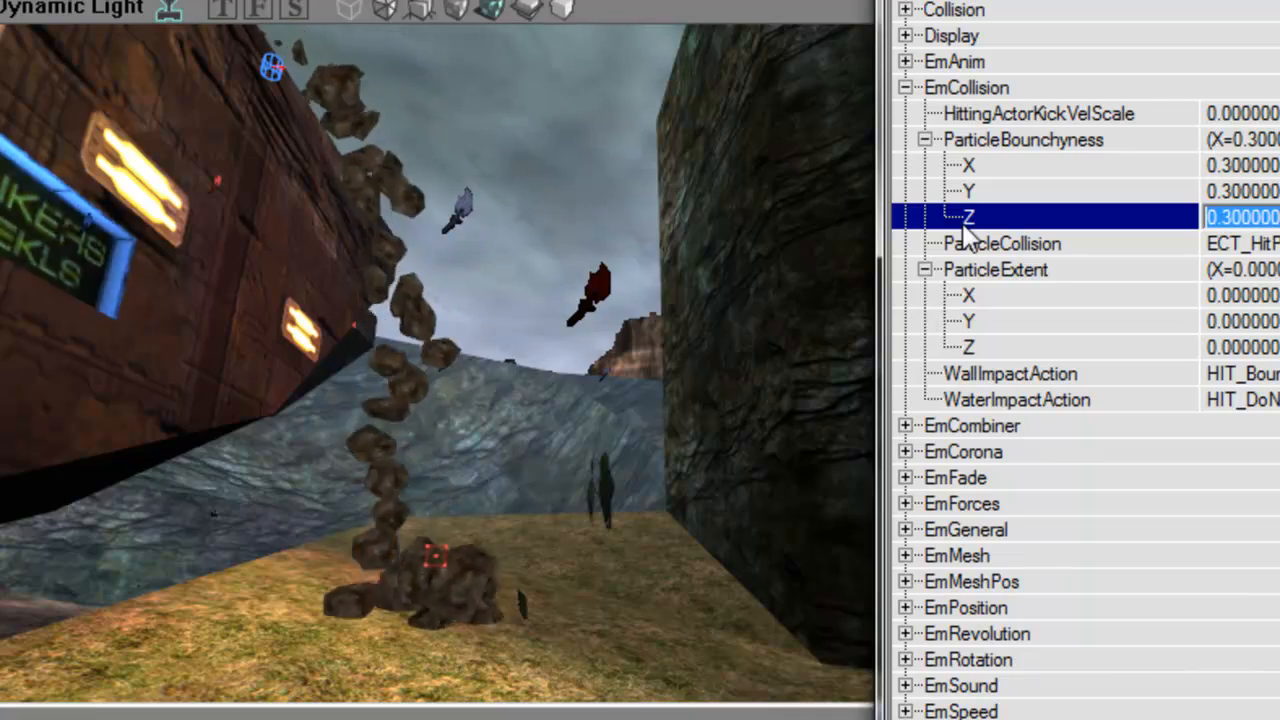
right_click_drag(780, 290, 715, 410)
left_click_drag(636, 460, 636, 360)
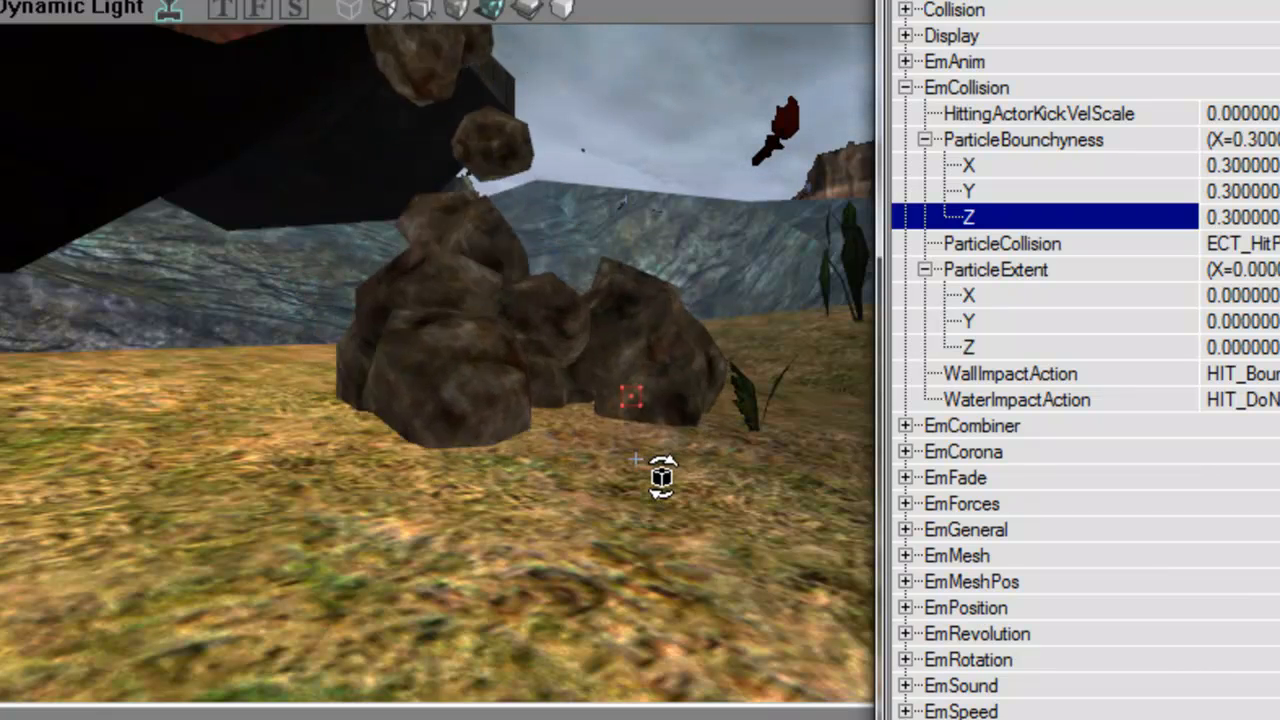
right_click_drag(662, 490, 690, 470)
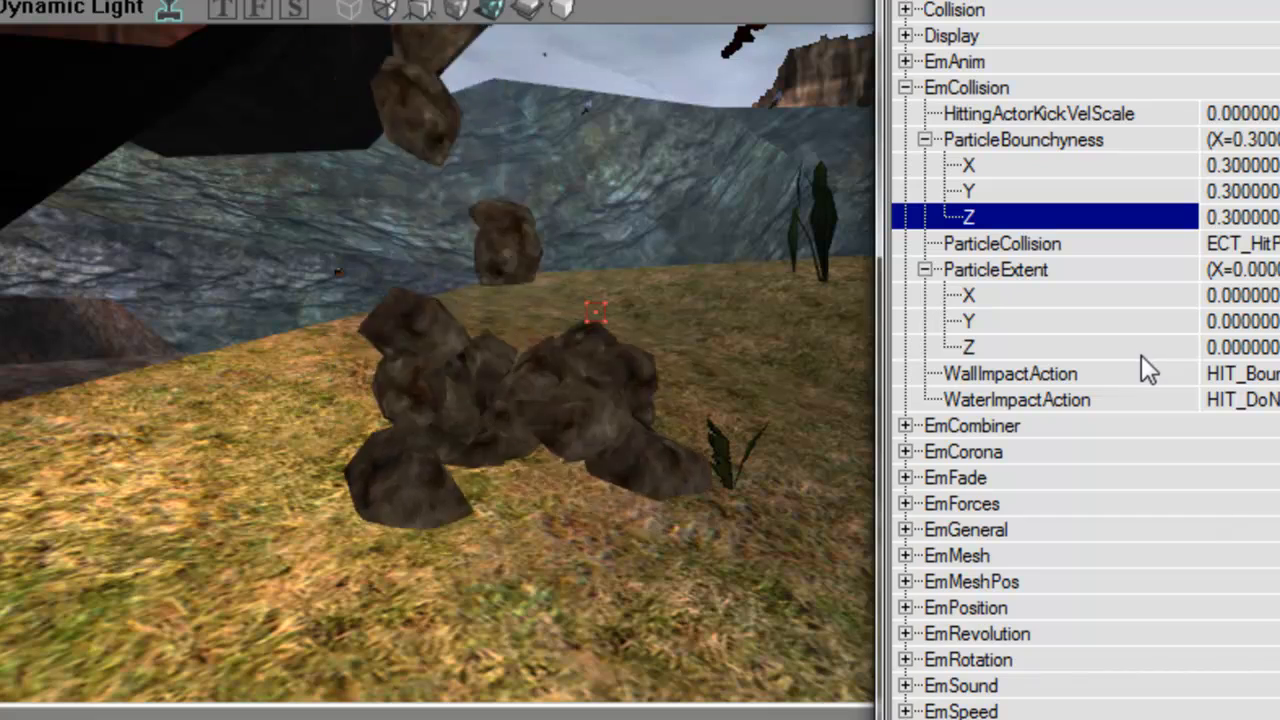
- Set WallImpactAction to HIT_Destroy and choose HIT_DoNothing for WaterImpactAction
left_click(1154, 373)
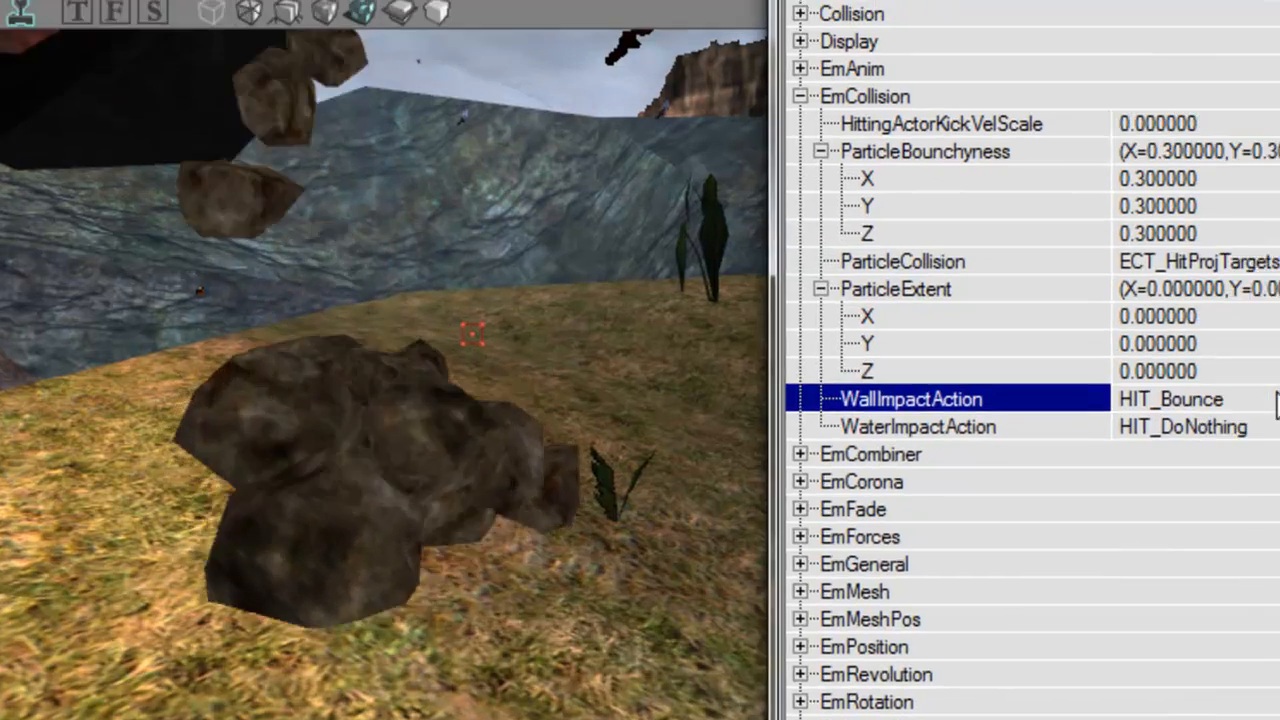
left_click(1160, 548)
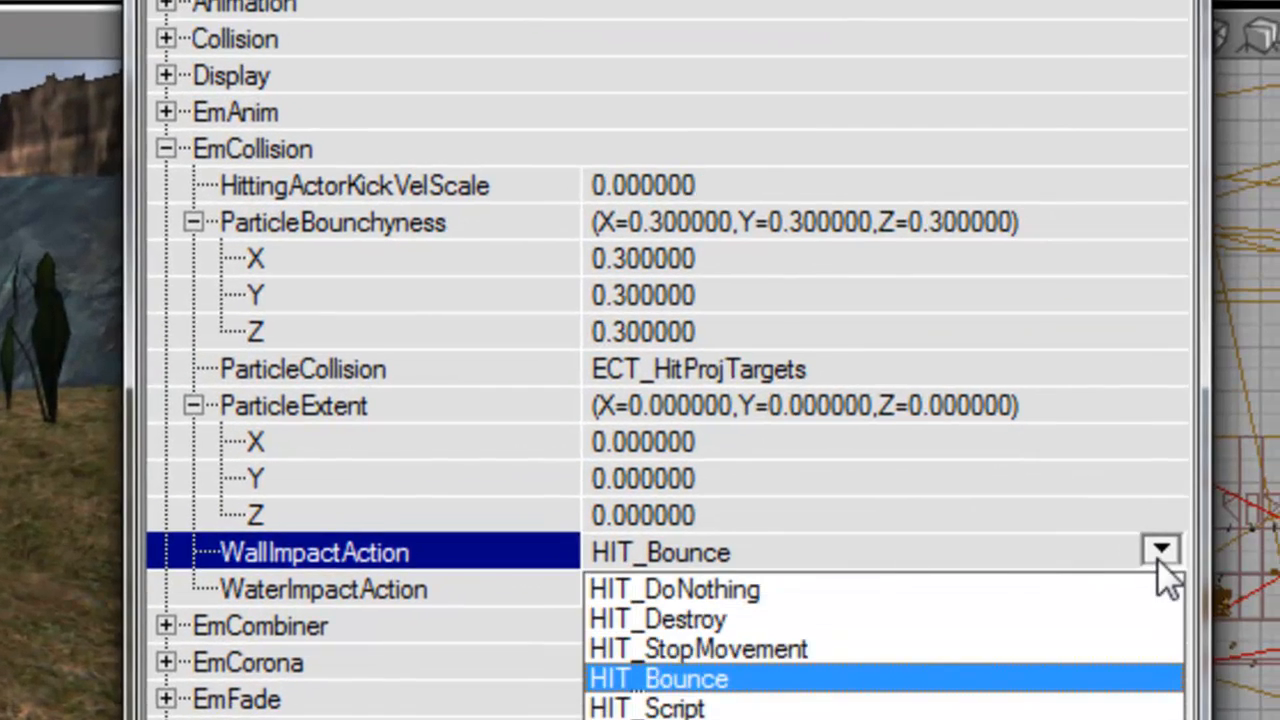
left_click(1111, 620)
left_click(515, 600)
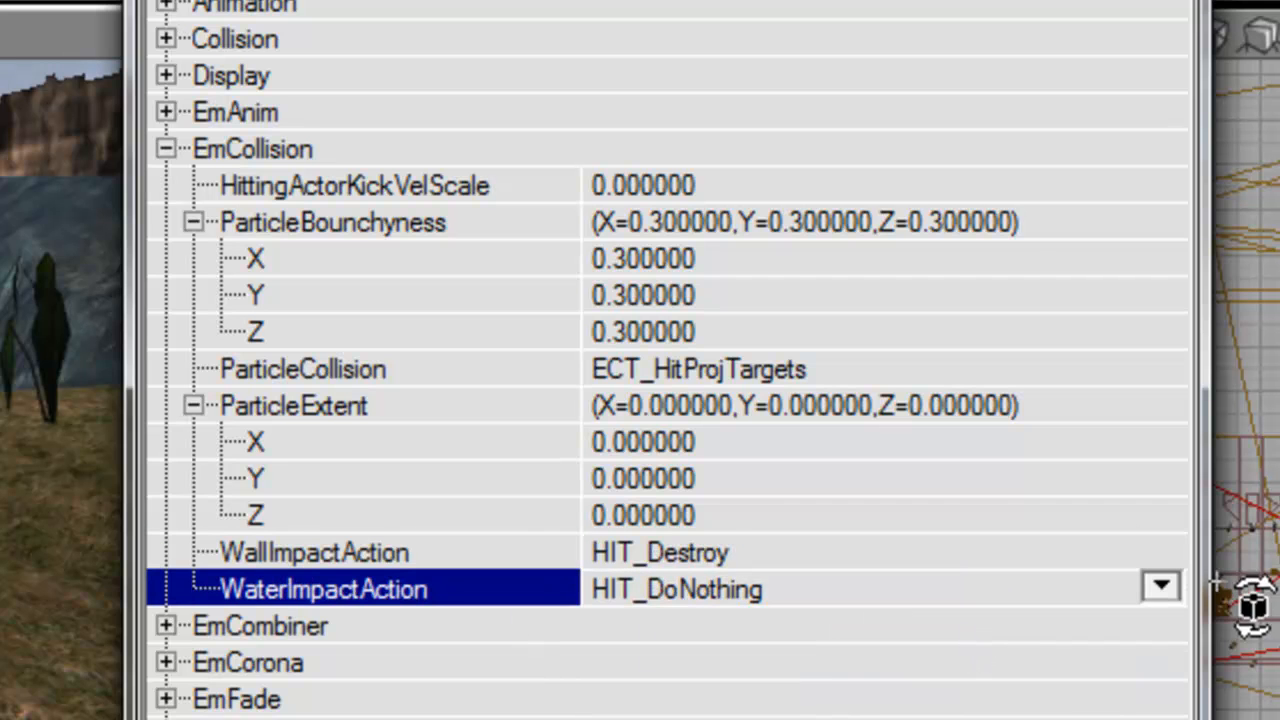
left_click(1160, 590)
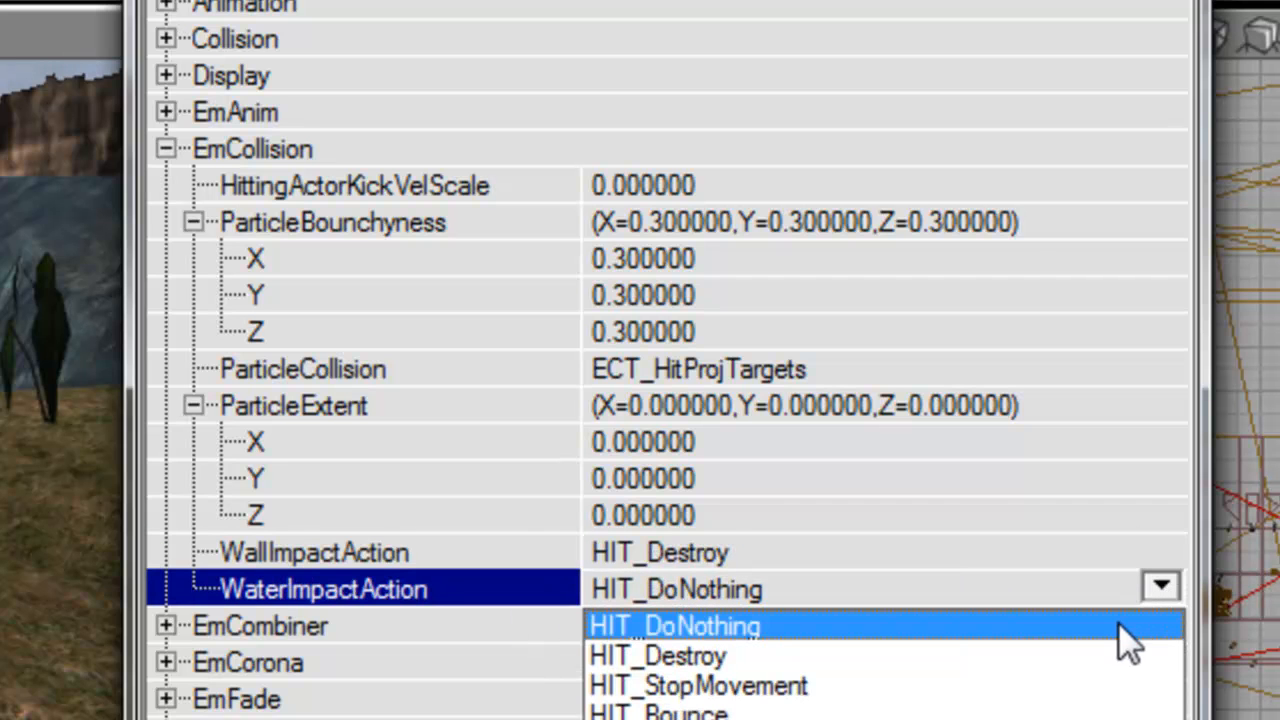
left_click(850, 632)
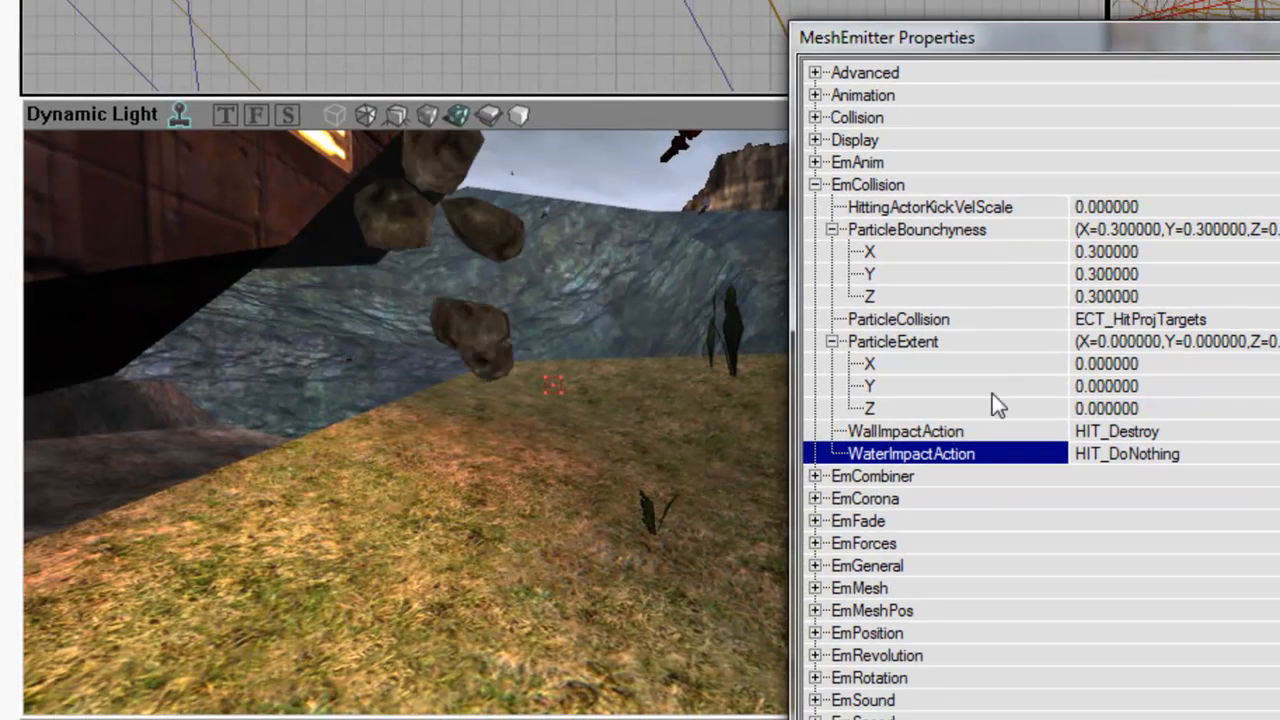
- Switch WallImpactAction back to HIT_Bounce and look at the boulders landing on the grass
left_click(1002, 431)
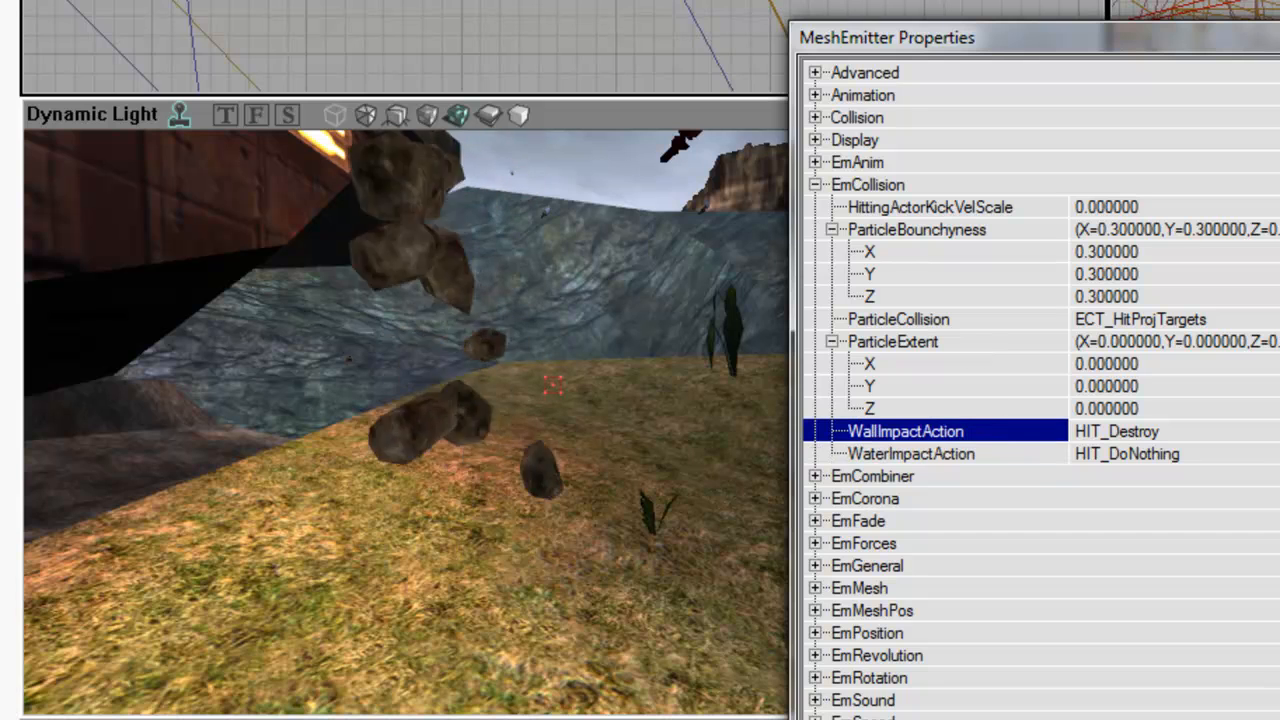
left_click(1234, 431)
left_click(1234, 507)
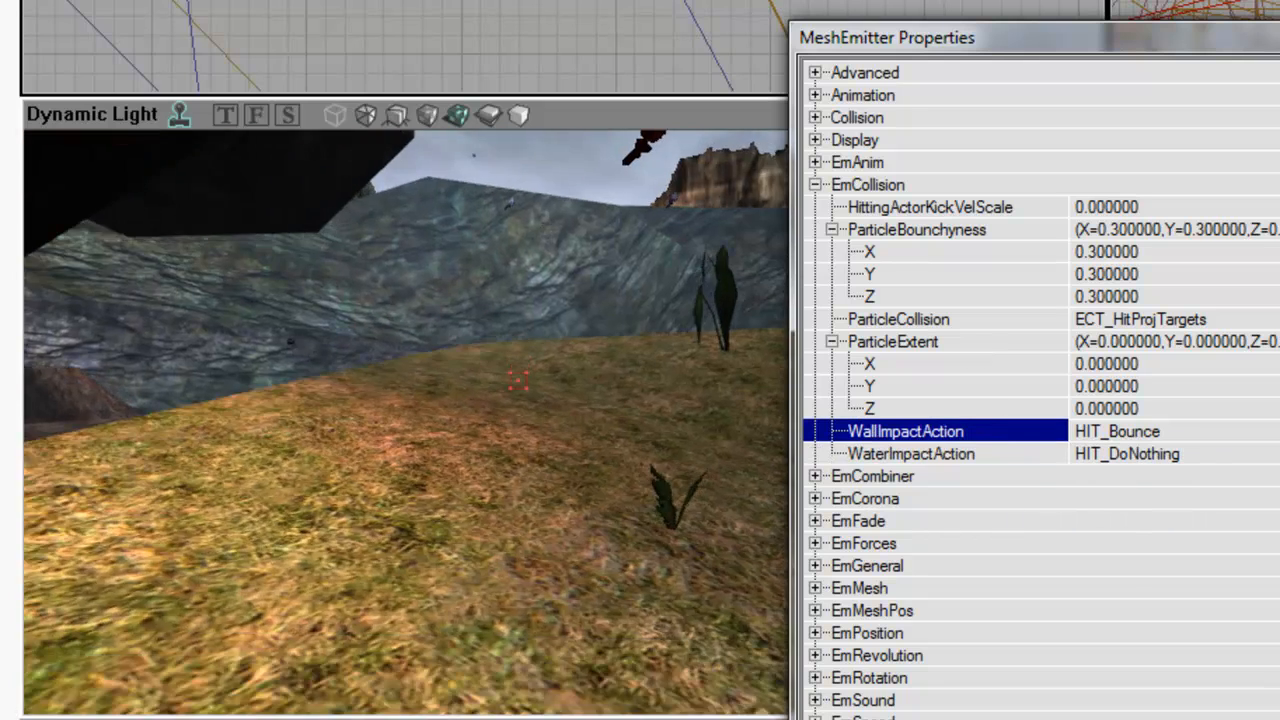
right_click_drag(624, 580, 624, 500)
left_click_drag(624, 580, 624, 520)
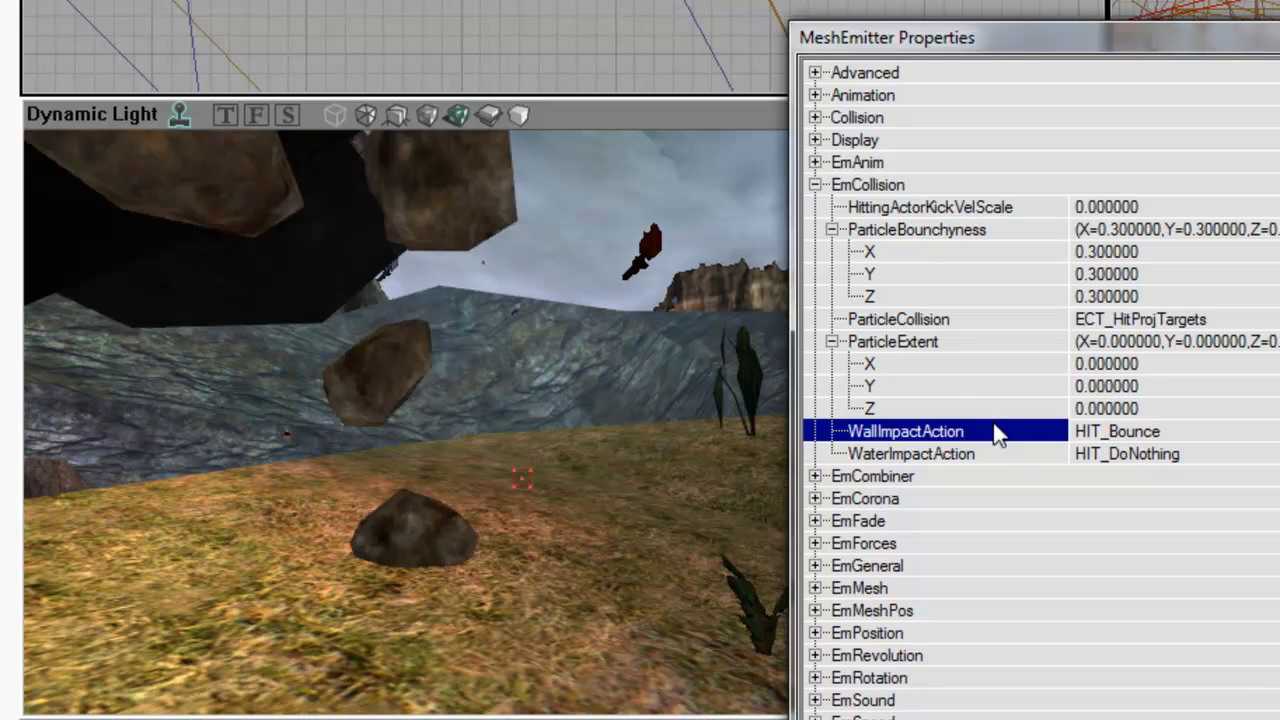
- Set the ParticleExtent X, Y and Z to 16 for the boulder particles
left_click(951, 364)
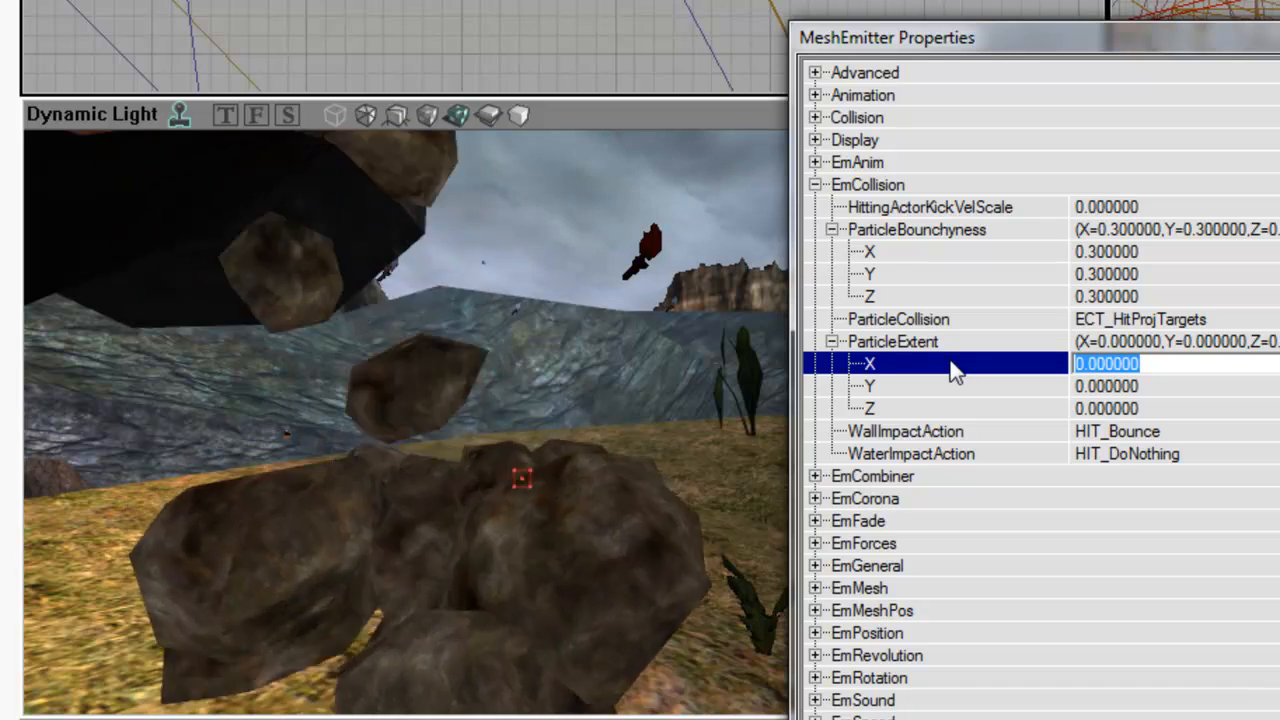
mouse_move(376, 458)
right_mouse_down()
mouse_move(350, 498)
mouse_move(376, 498)
right_mouse_up()
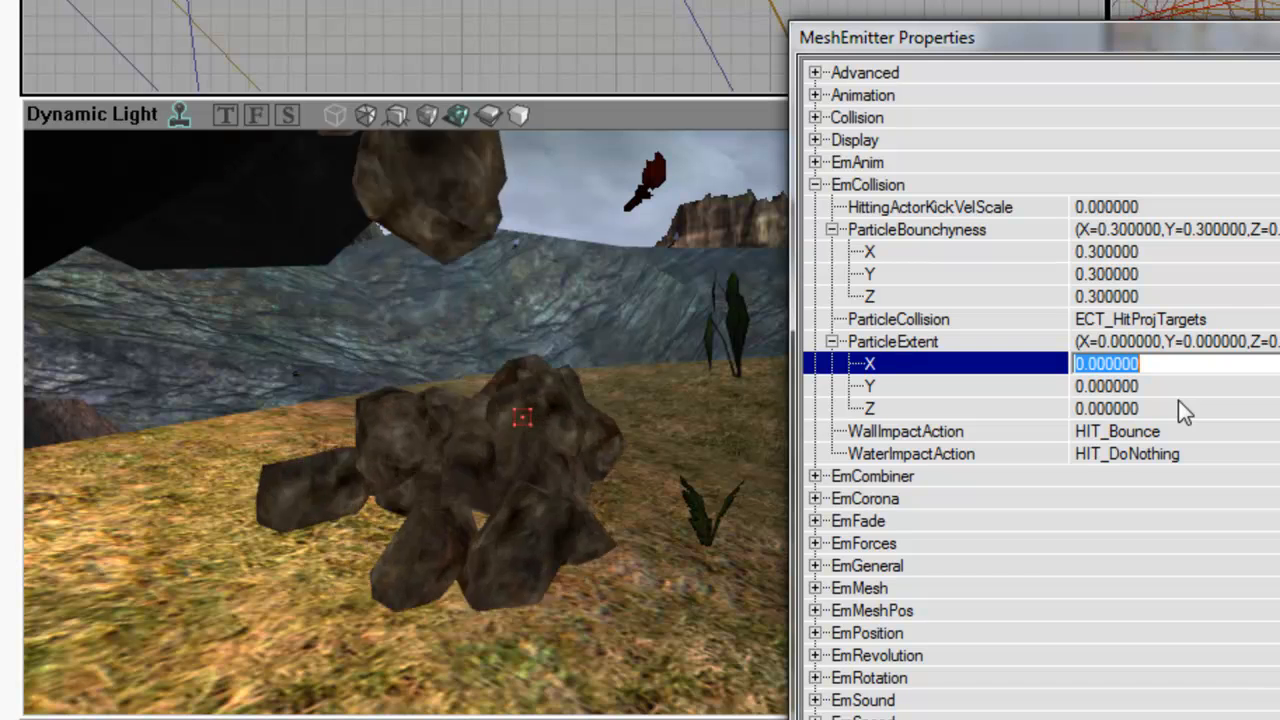
type("16")
key("Tab")
type("16")
key("Tab")
type("16")
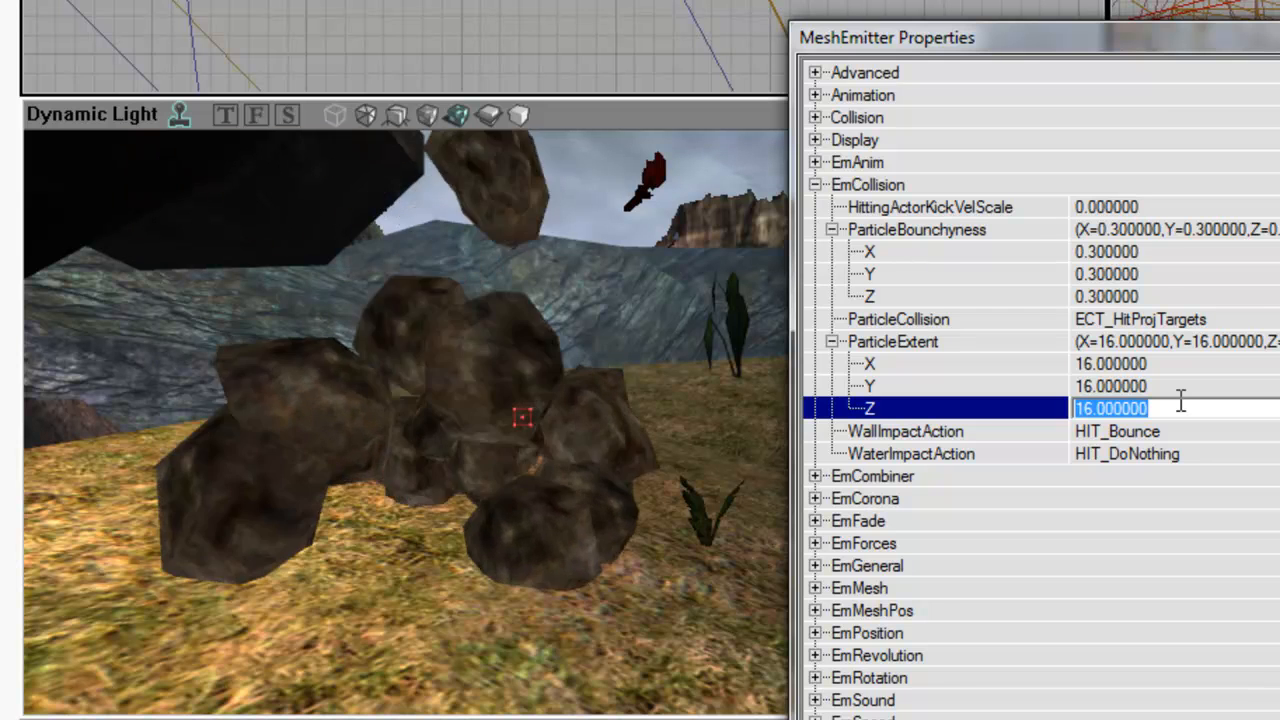
key("Tab")
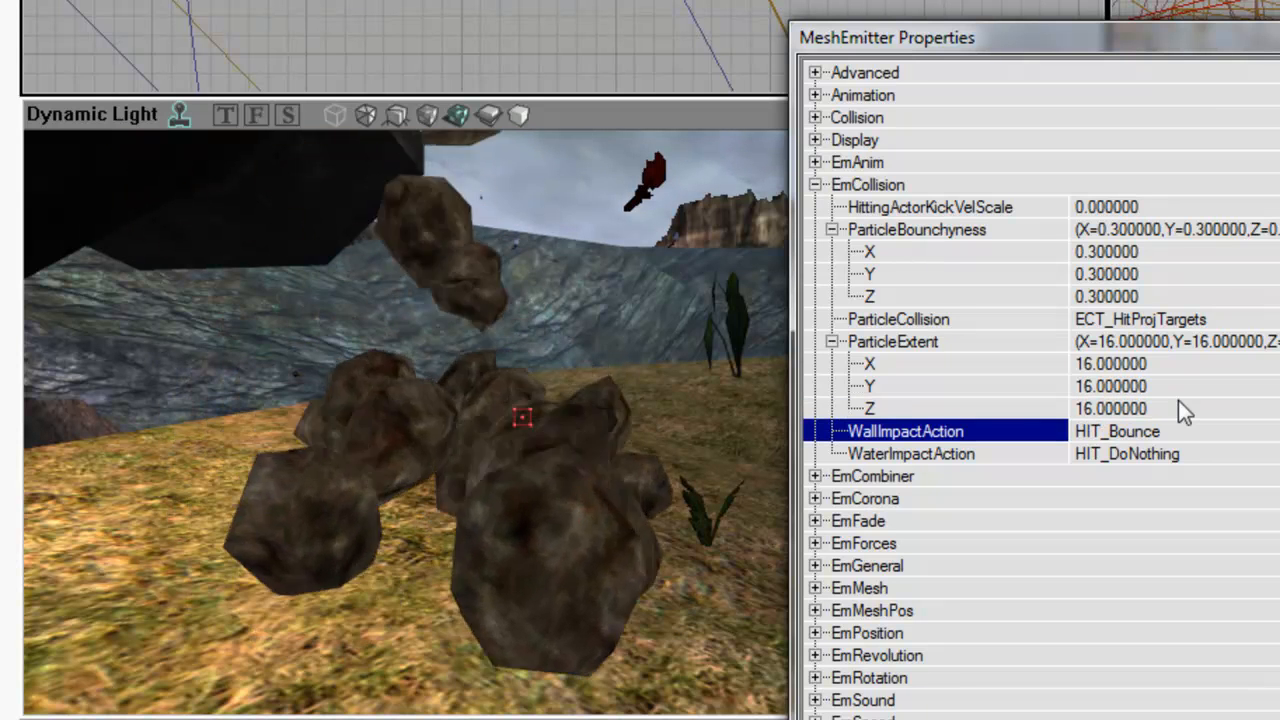
- Change WallImpactAction to HIT_Destroy and collapse the EmCollision category
key("Return")
key("Return")
key("Return")
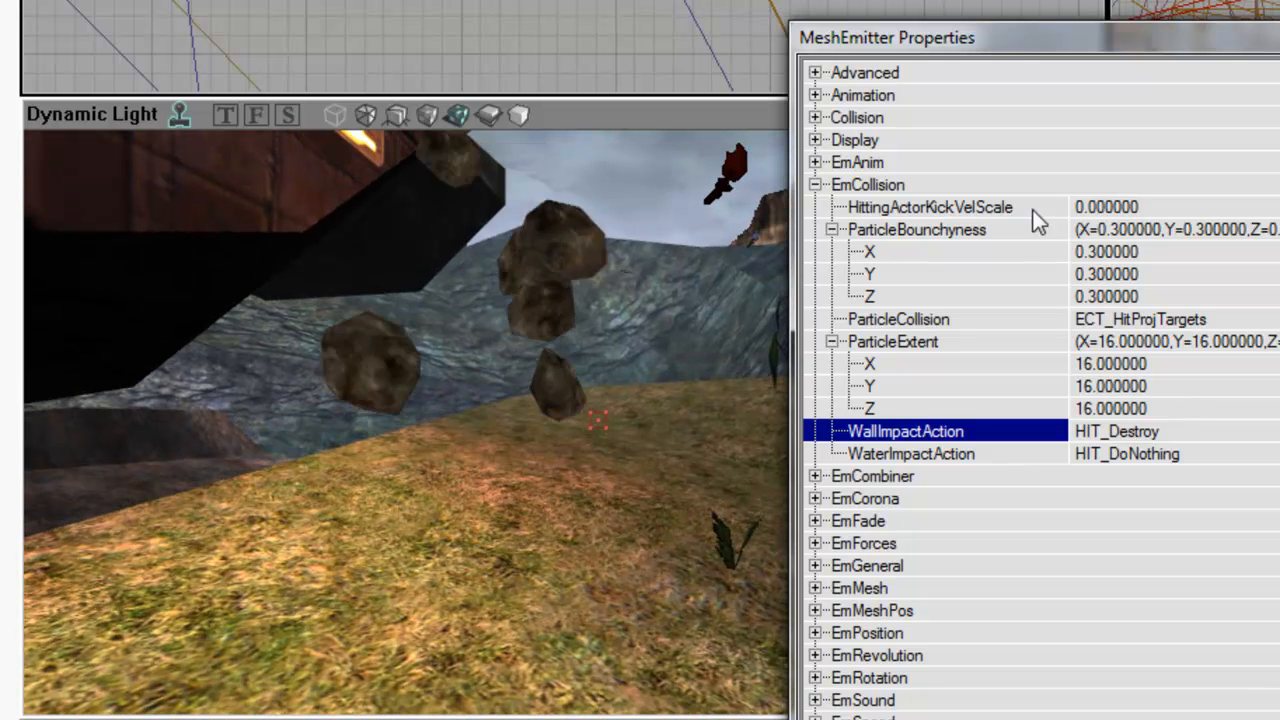
double_click(949, 190)
left_click_drag(613, 396, 613, 290)
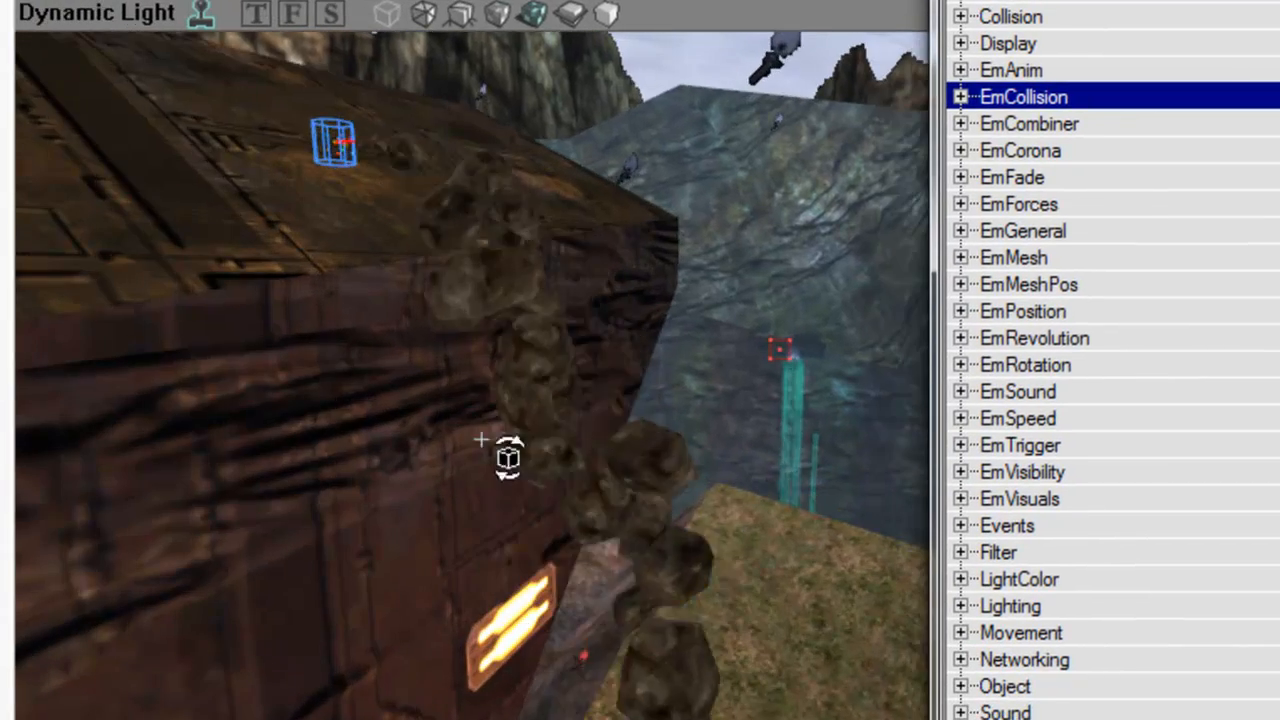
- Move a duplicate of the mesh emitter down beside the hull, away from the original boulder stream
left_click_drag(481, 439, 540, 440, "ctrl+shift")
mouse_move(415, 345)
left_mouse_down("ctrl+shift")
mouse_move(396, 342)
mouse_move(440, 342)
mouse_move(410, 345)
left_mouse_up("ctrl+shift")
right_click_drag(410, 345, 400, 410)
right_click_drag(520, 270, 620, 509)
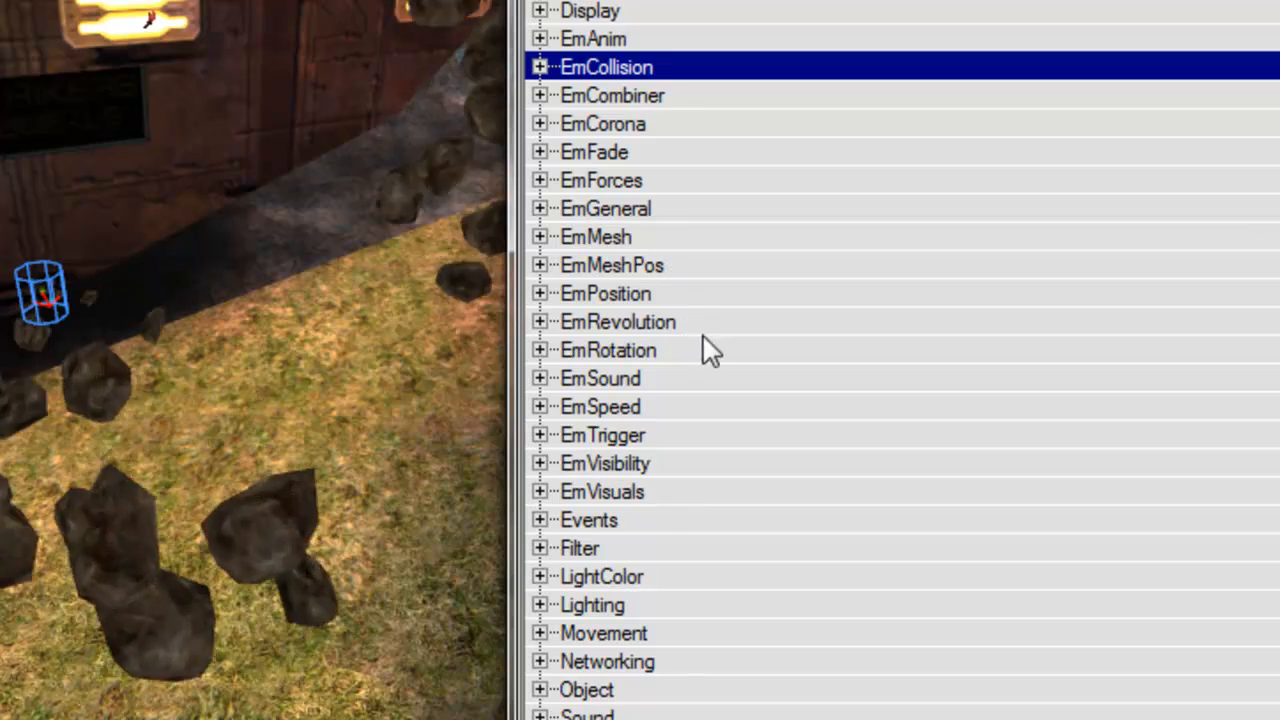
- Expand EmSpeed and its BoxVelocity ranges for the duplicated emitter
left_click(670, 297)
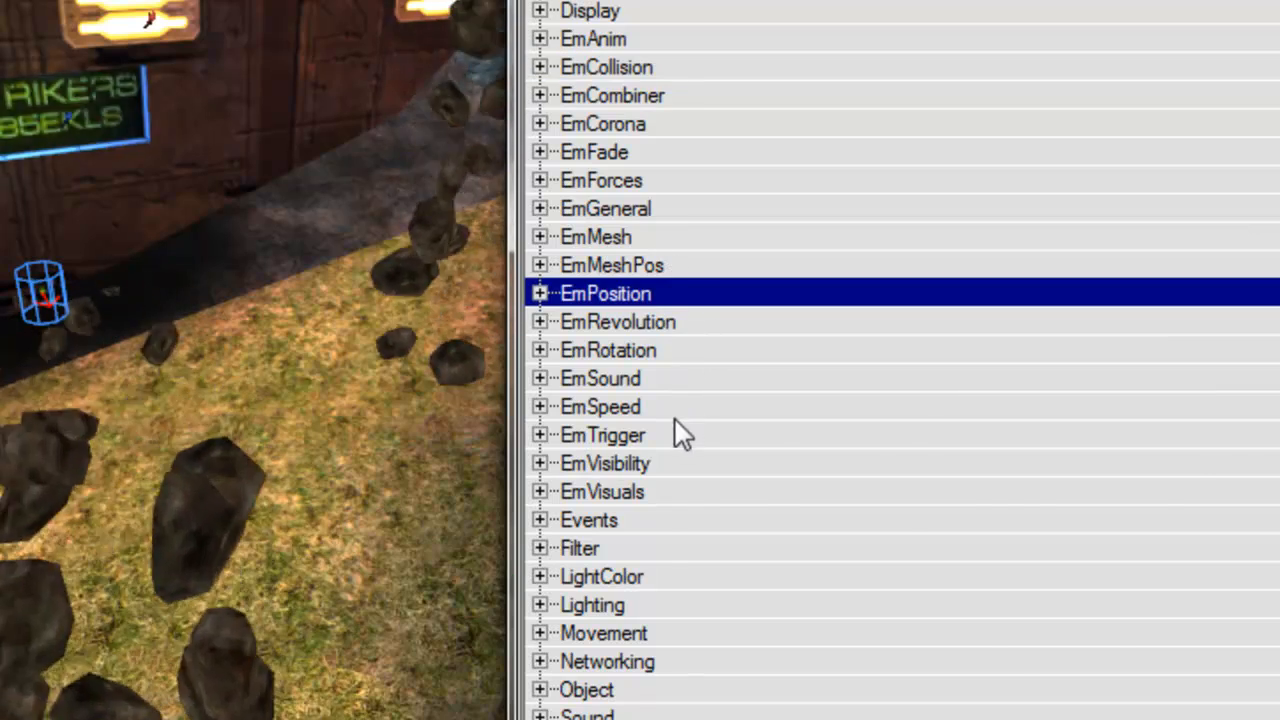
double_click(675, 419)
double_click(659, 464)
key("Down")
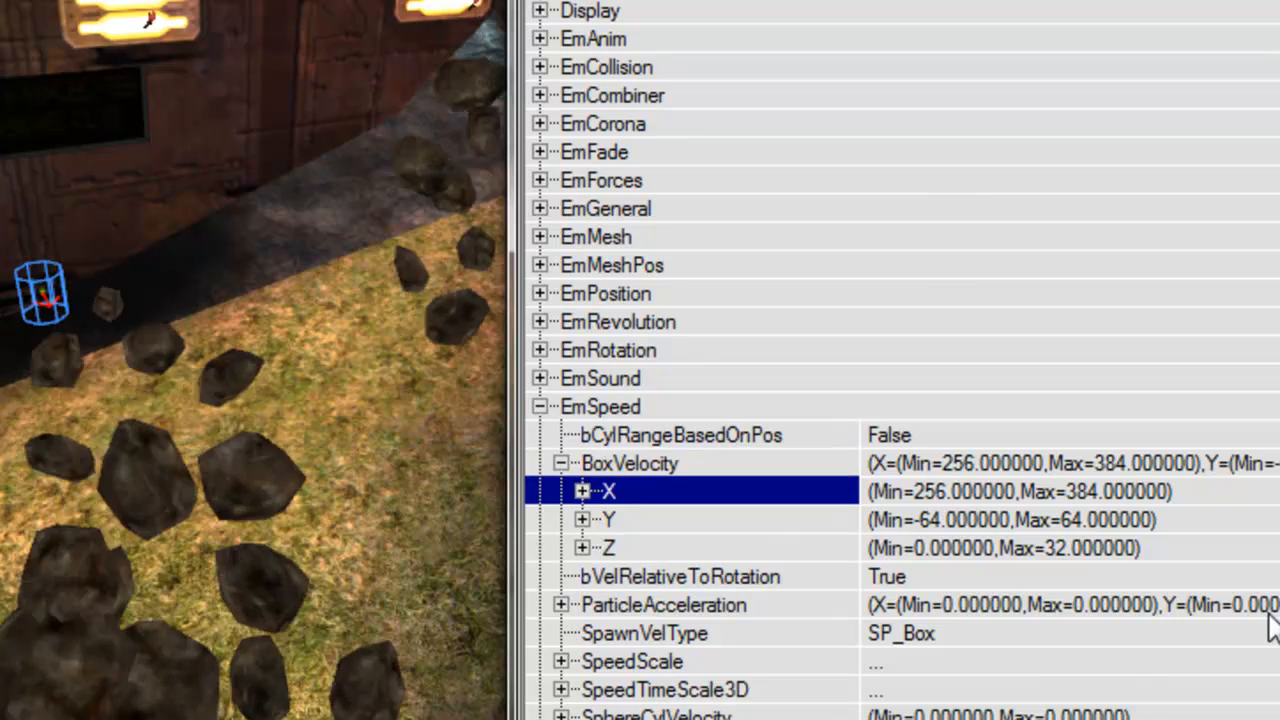
- Set the Max and Min of the BoxVelocity X and Y ranges to 0
key("Right")
key("Down")
type("0")
key("Down")
type("0")
key("Down")
key("Right")
key("Down")
type("0")
key("Down")
type("0")
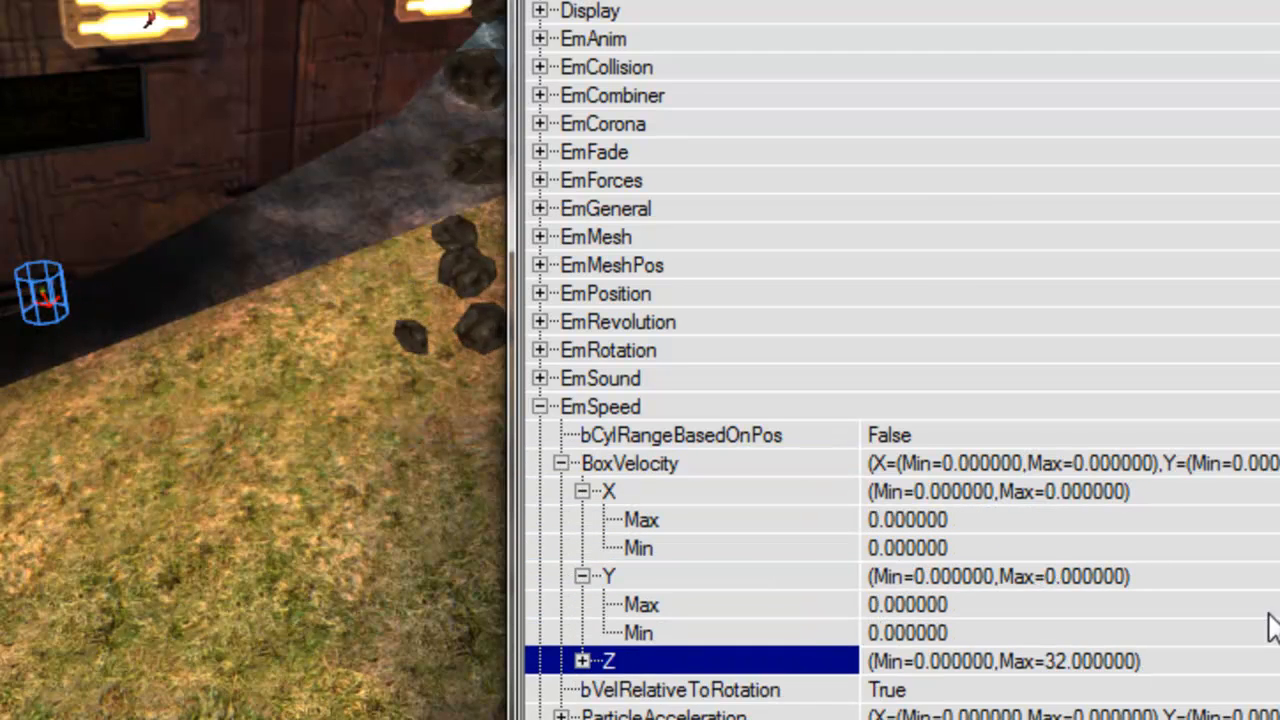
- Set the BoxVelocity Z Max to 0 and check how the duplicated emitter's boulders fall
key("Right")
key("Down")
type("0")
key("Up")
key("Up")
key("Up")
key("Up")
key("Up")
key("Up")
right_click_drag(326, 443, 290, 390)
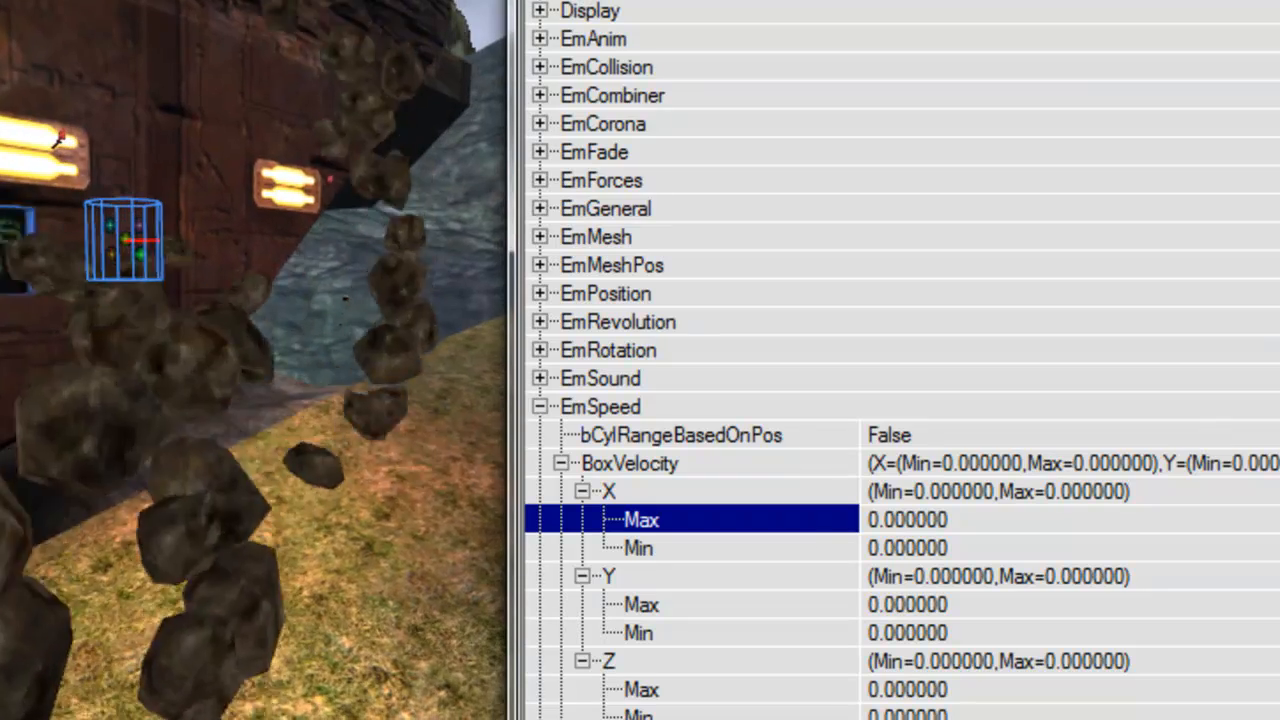
- Set the BoxVelocity X range to Max 128 and Min -128
left_click(1058, 520)
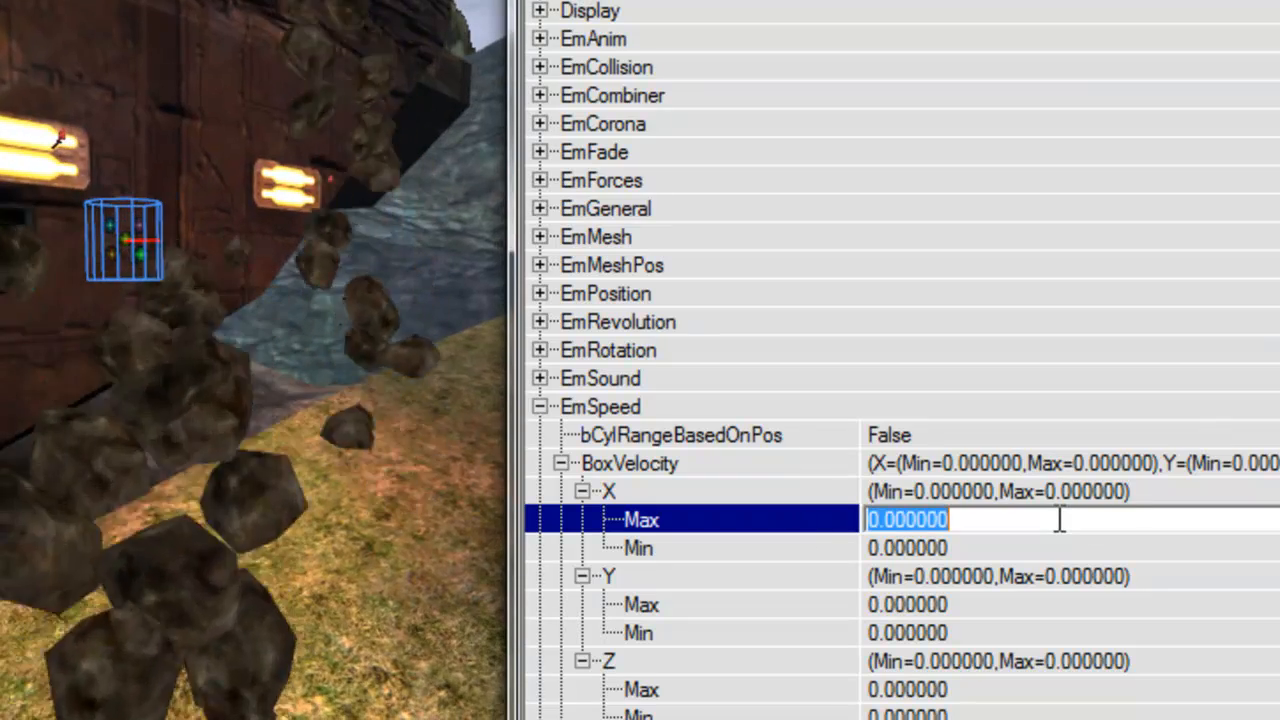
type("128")
key("Down")
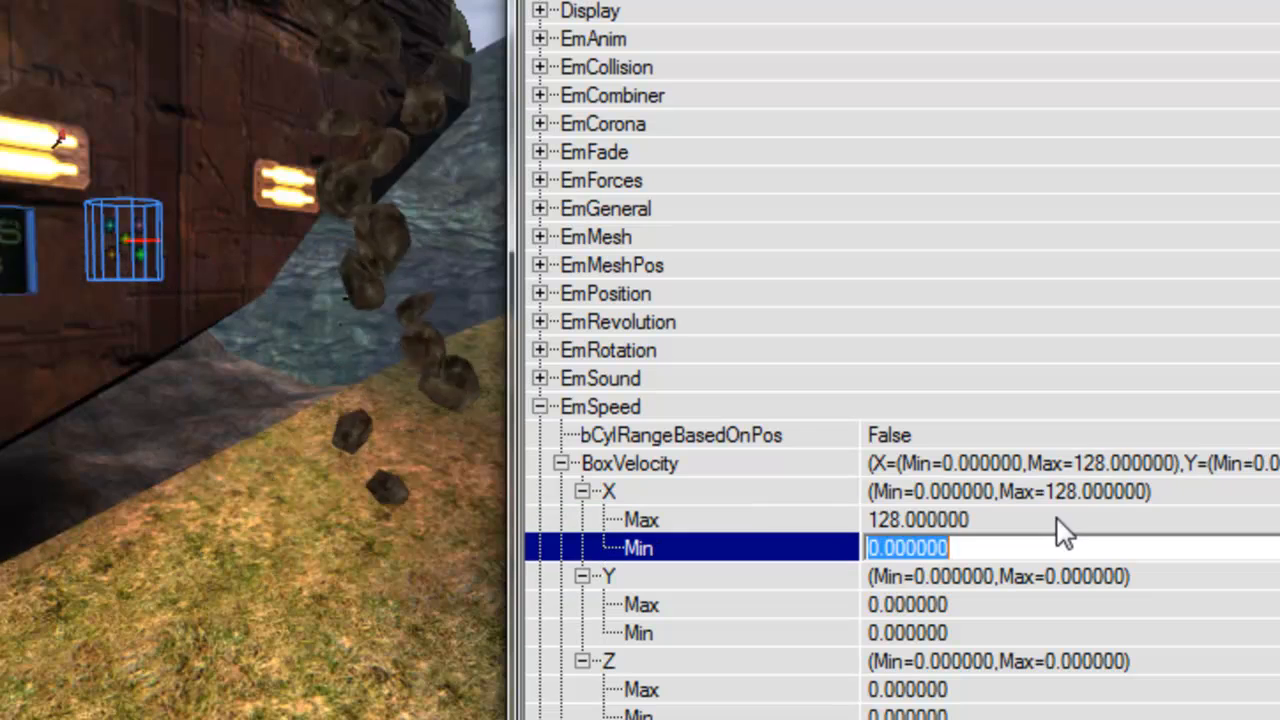
type("128")
key("Return")
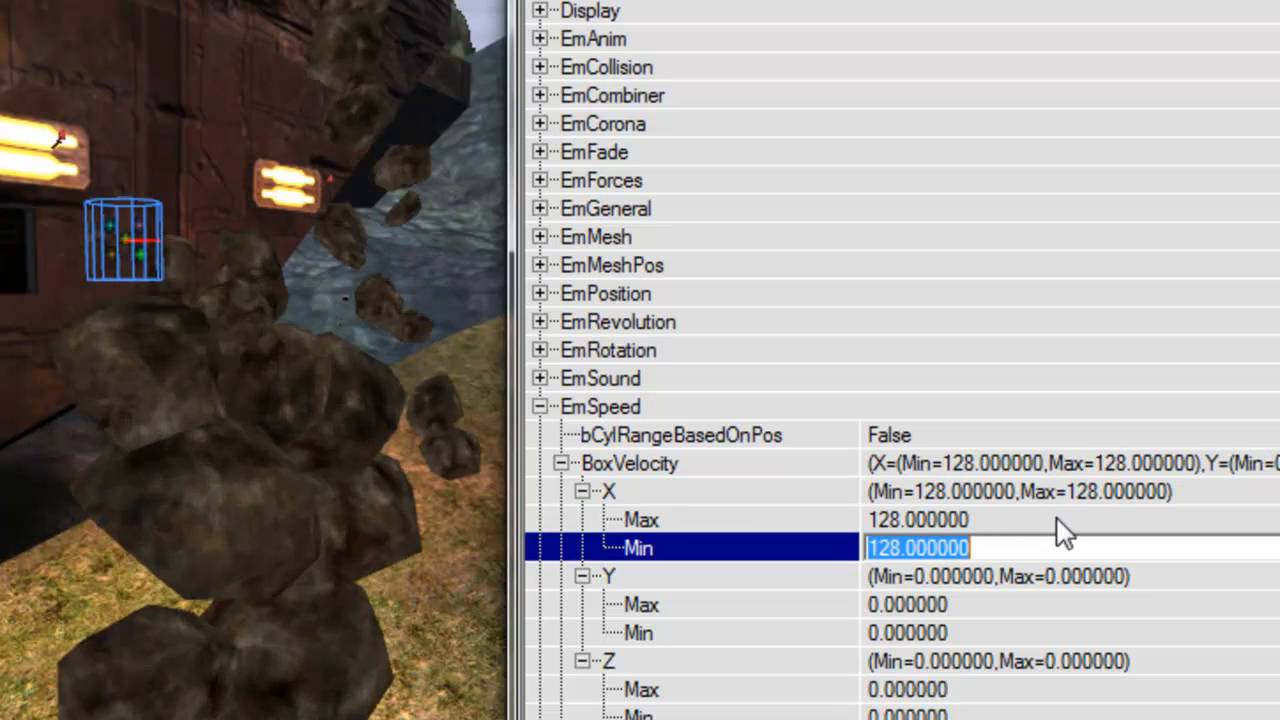
type("-128")
key("Down")
- Set the BoxVelocity Y range to Max 128 and Min -128
key("Down")
type("128")
key("Down")
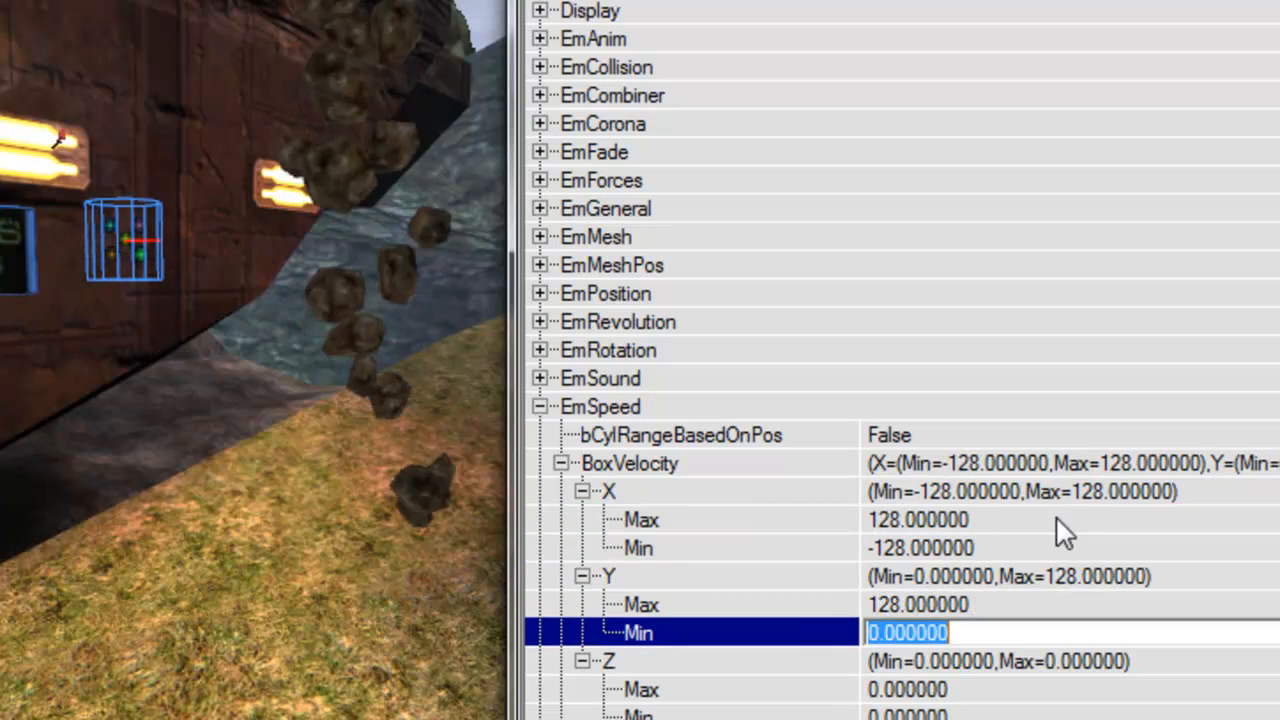
type("-128")
key("Down")
- Set the BoxVelocity Z range to Max 256 and Min 128
key("Down")
type("128")
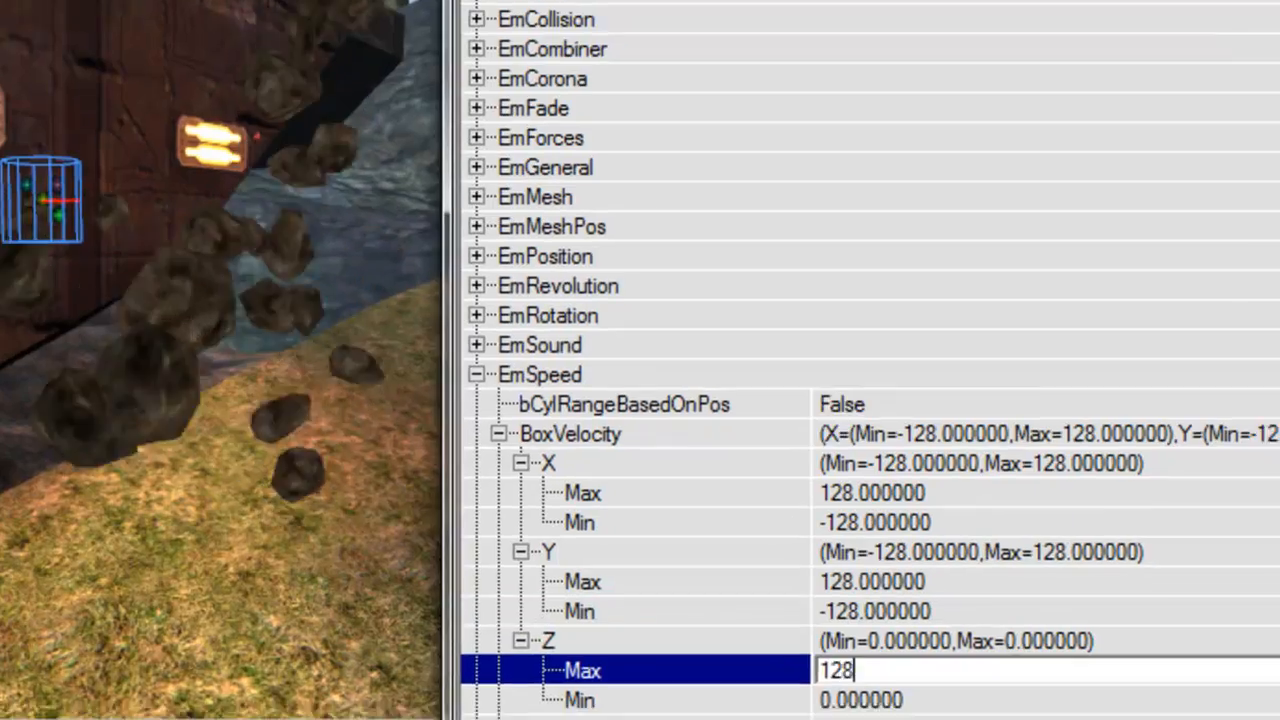
key("Down")
type("128")
key("Return")
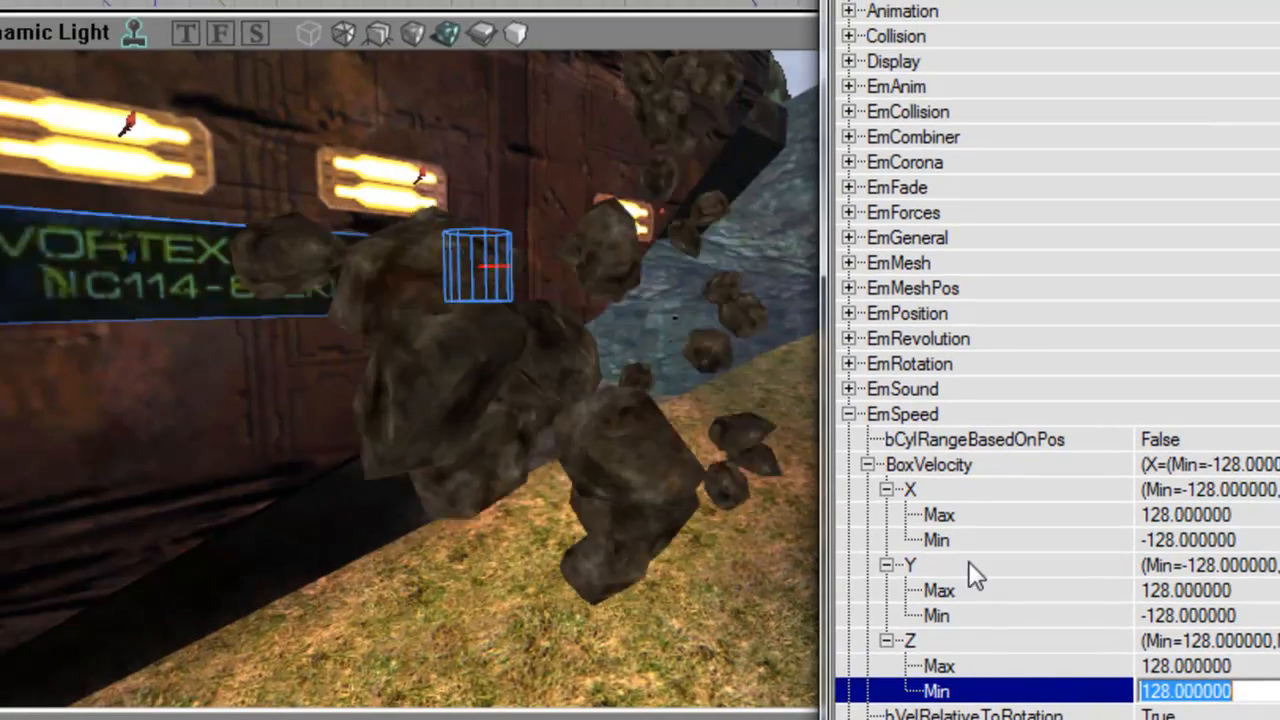
key("Up")
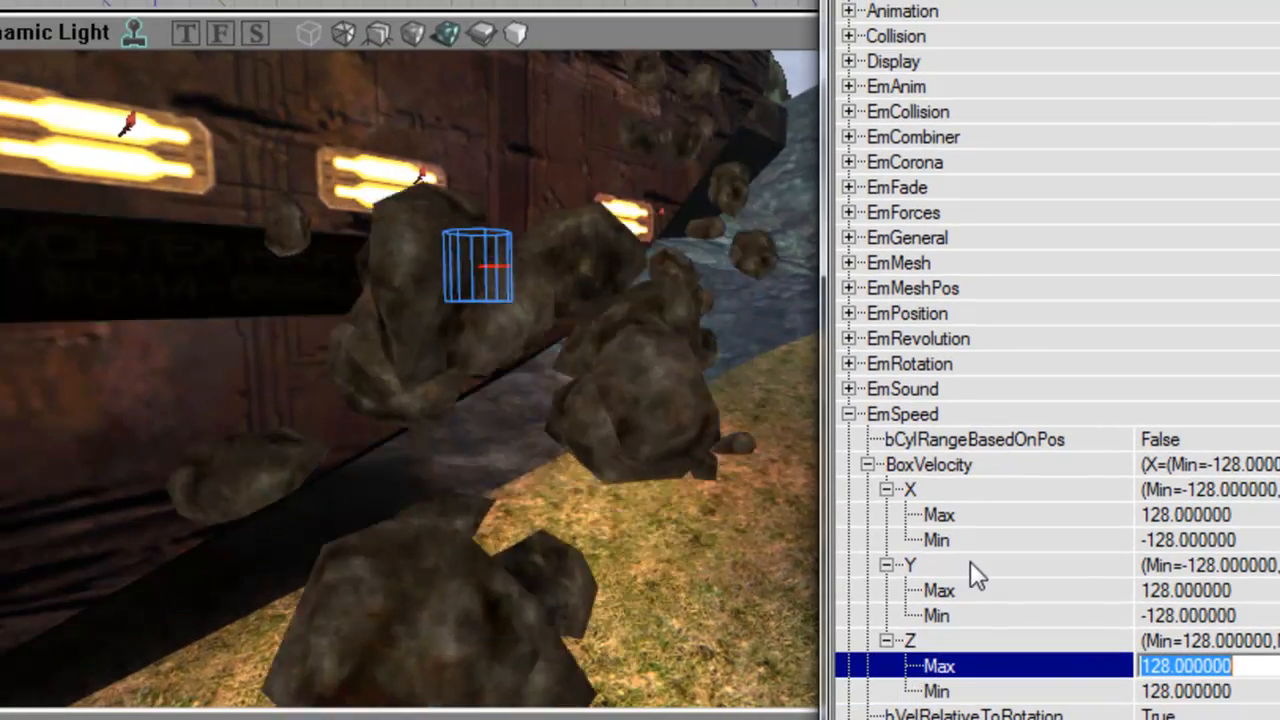
type("256")
key("Return")
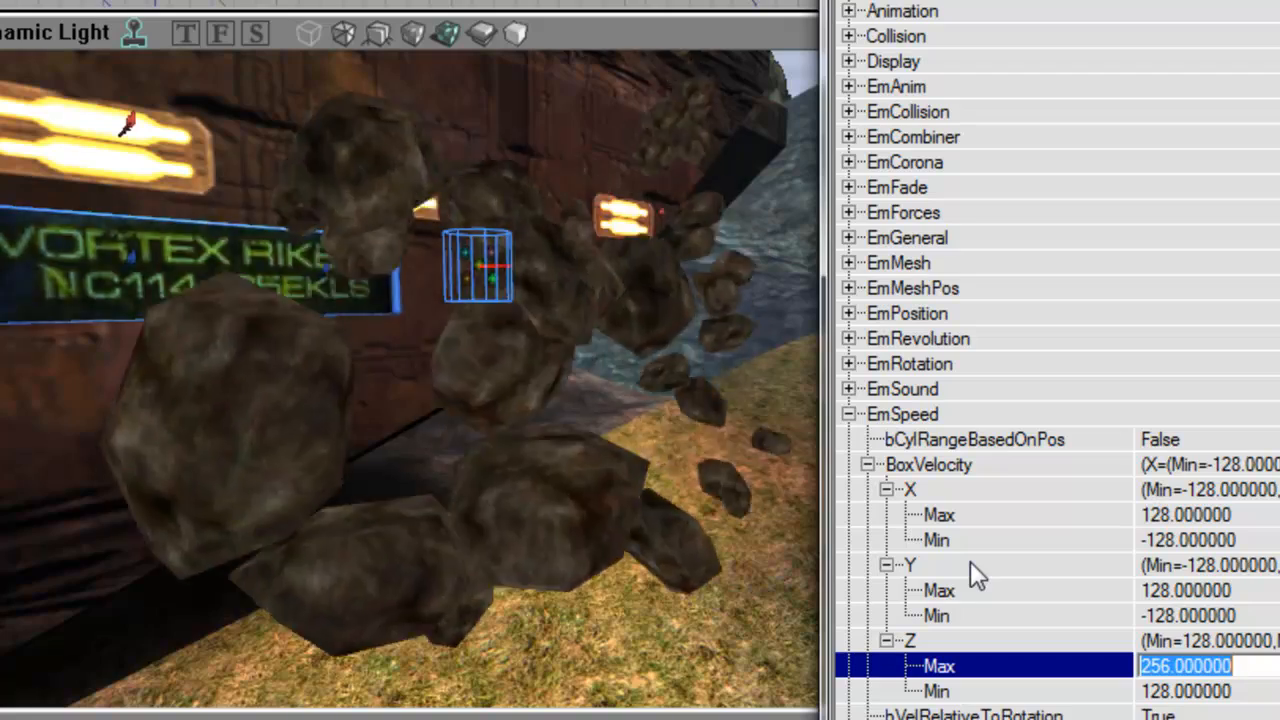
key("Return")
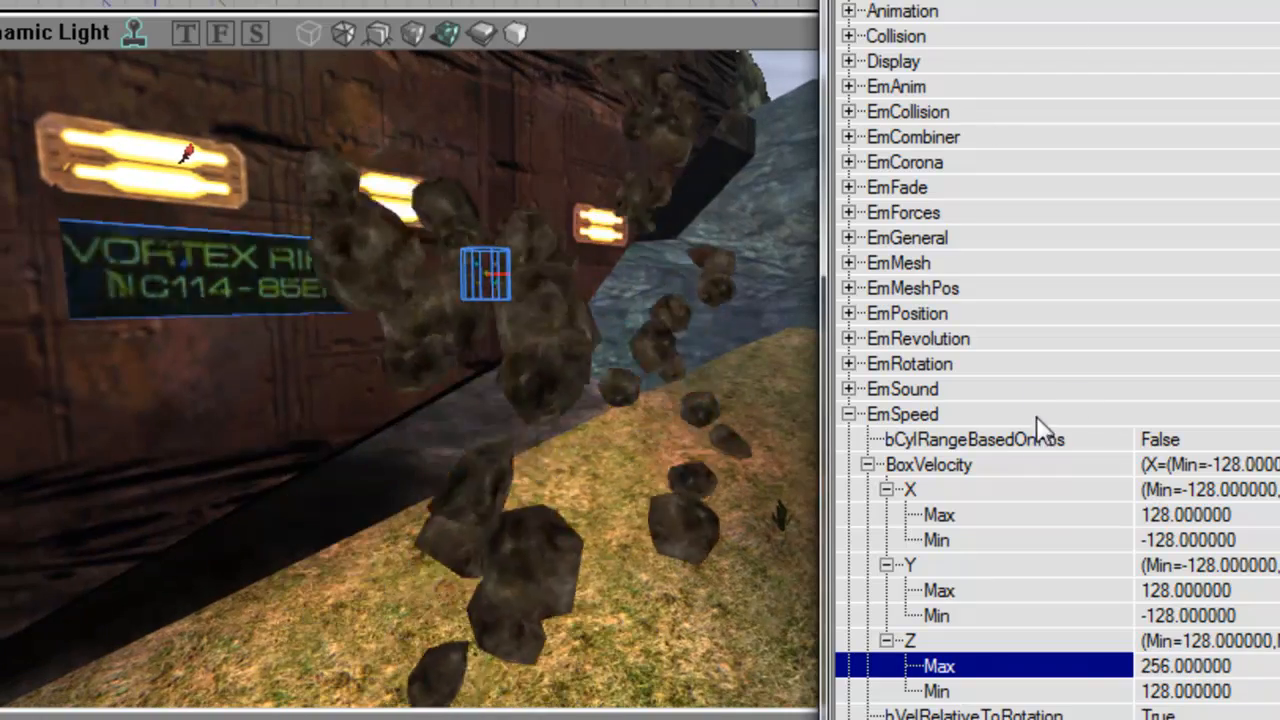
- Collapse BoxVelocity and set VelocityLossRate to 0.3 for X and Y and 3 for Z
left_click(1026, 416)
double_click(1036, 464)
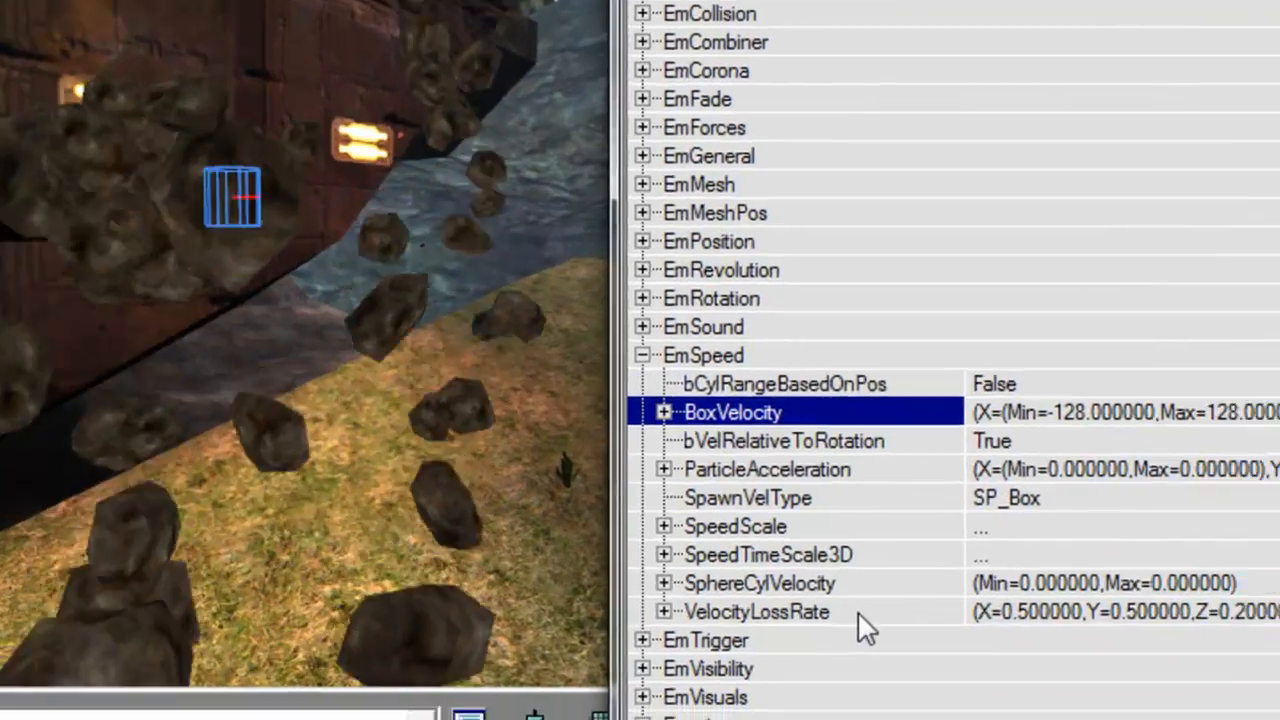
double_click(1063, 640)
type("0.3")
key("Tab")
type("0.3")
key("Tab")
type("03.")
left_click(722, 550)
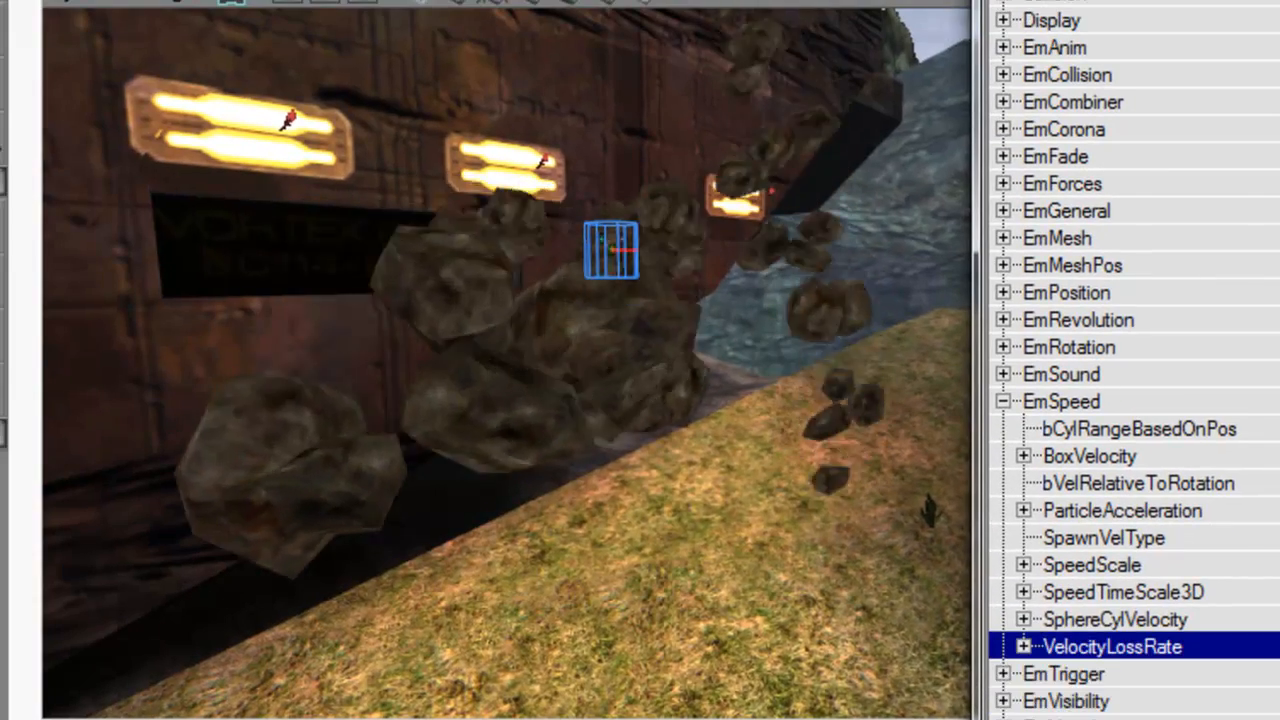
- Set the VelocityLossRate Z value to 0.3
double_click(1112, 646)
left_click(1145, 492)
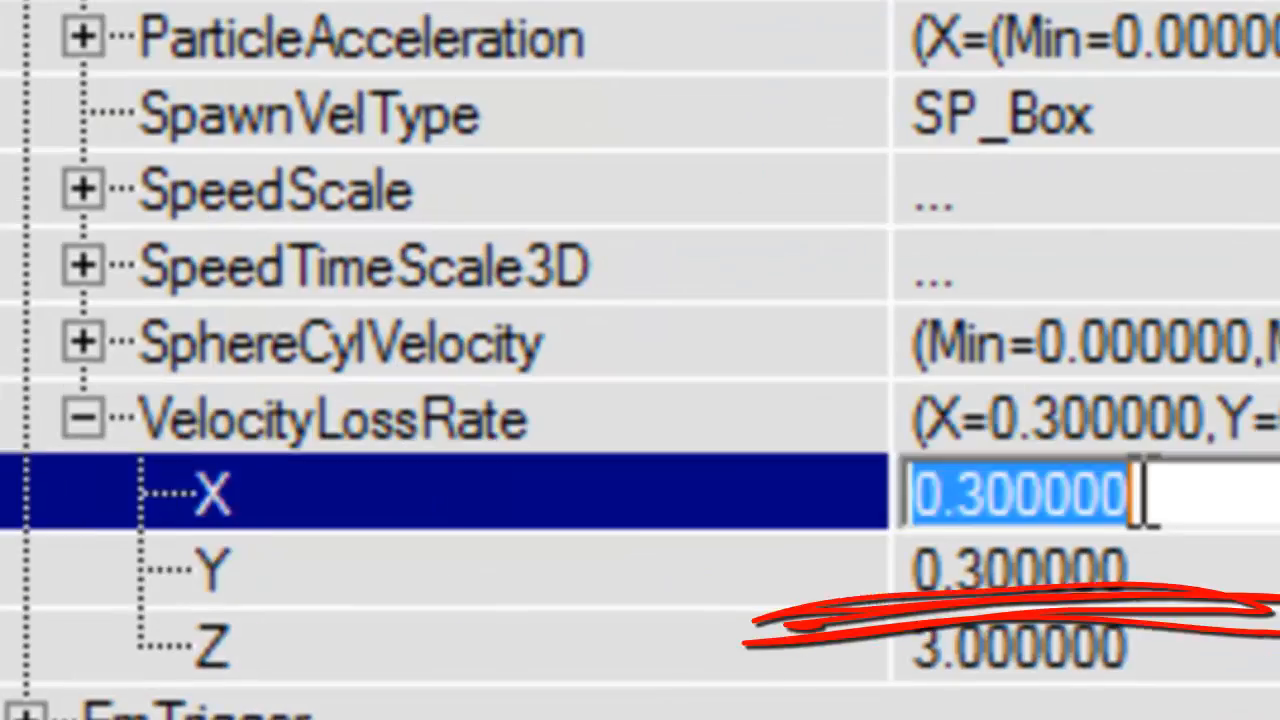
left_click(1020, 645)
type("0.3")
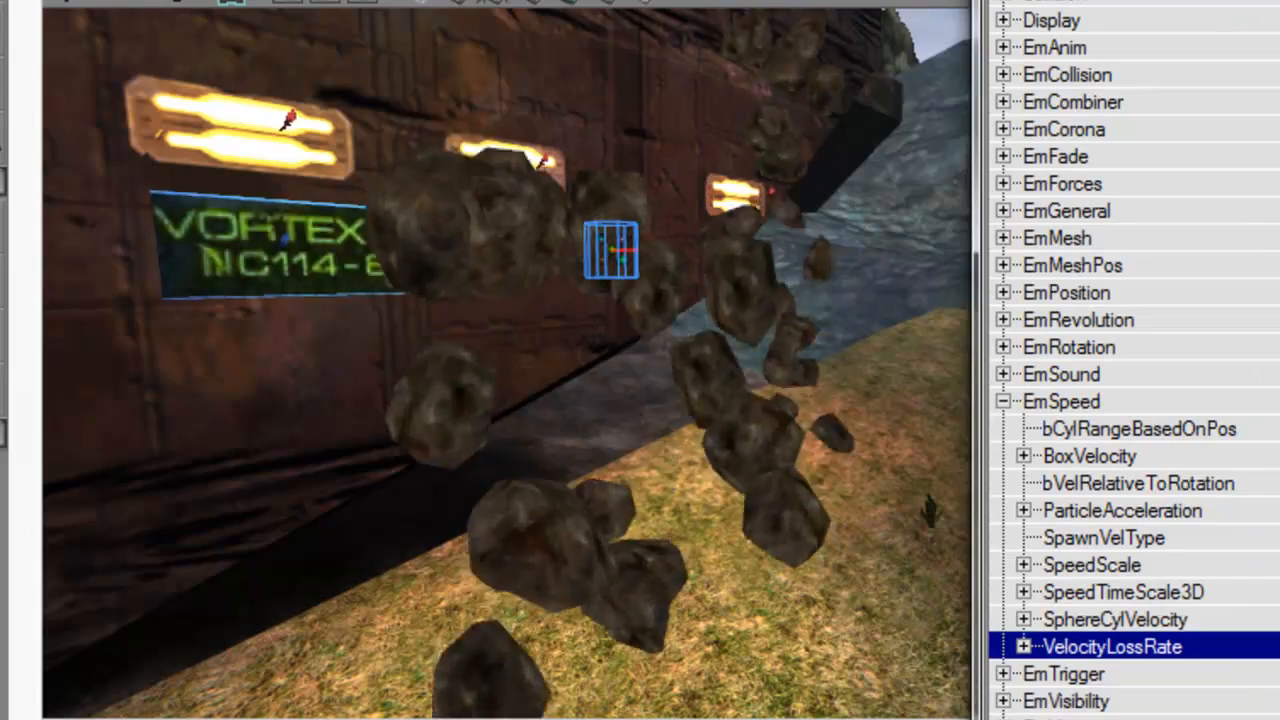
key("Up")
key("Up")
key("Up")
key("Up")
key("Up")
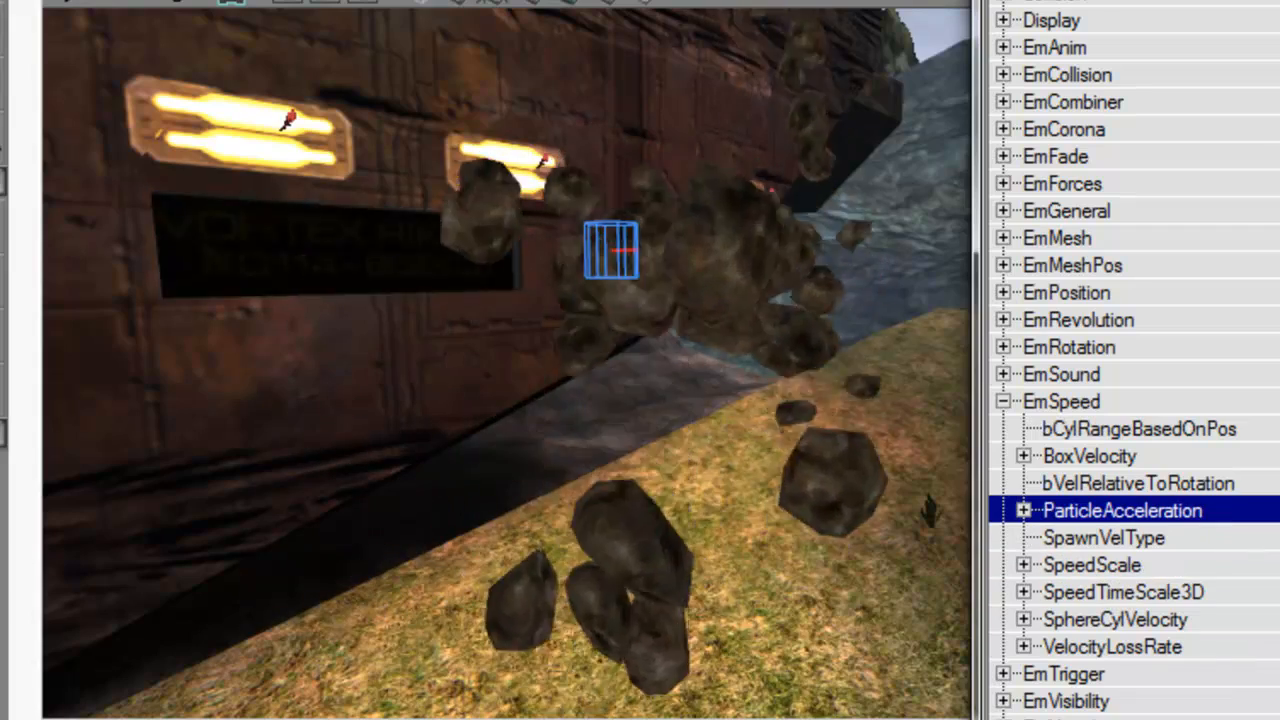
key("Right")
key("Right")
key("Left")
key("Left")
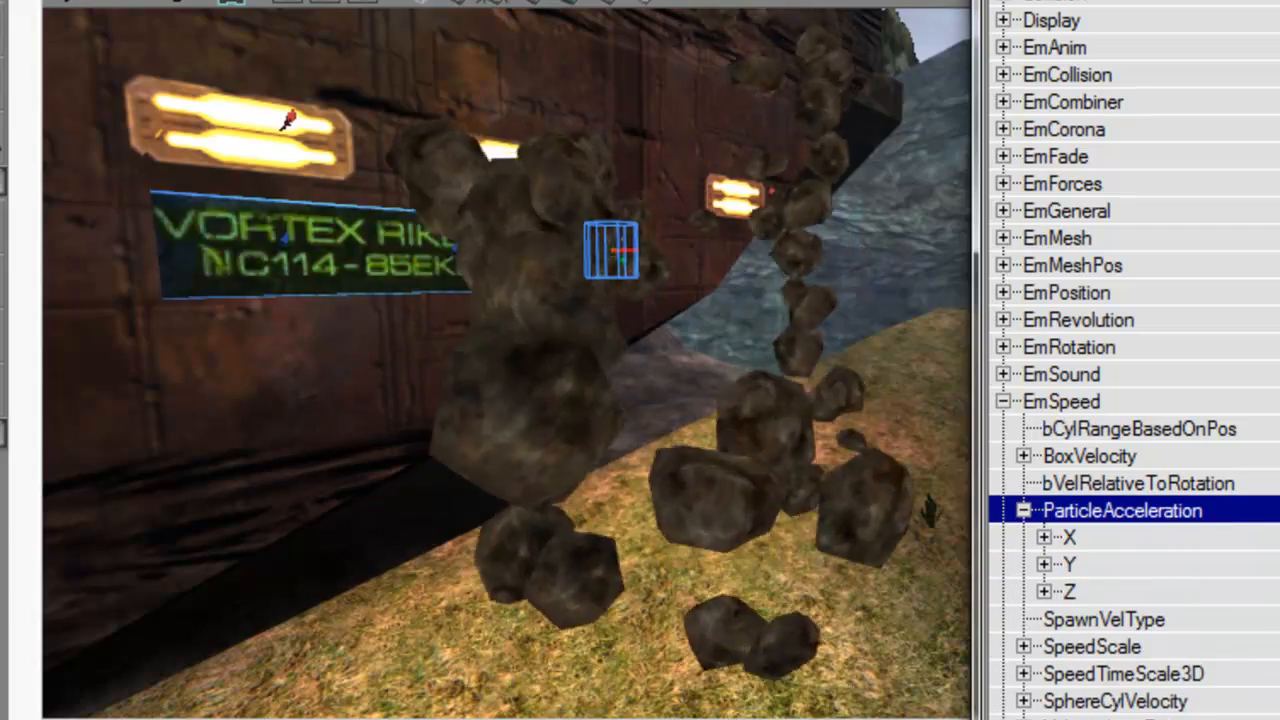
- Raise the BoxVelocity Z Max to 384
key("Up")
key("Up")
key("Right")
key("Right")
key("Down")
key("Down")
key("Right")
key("Right")
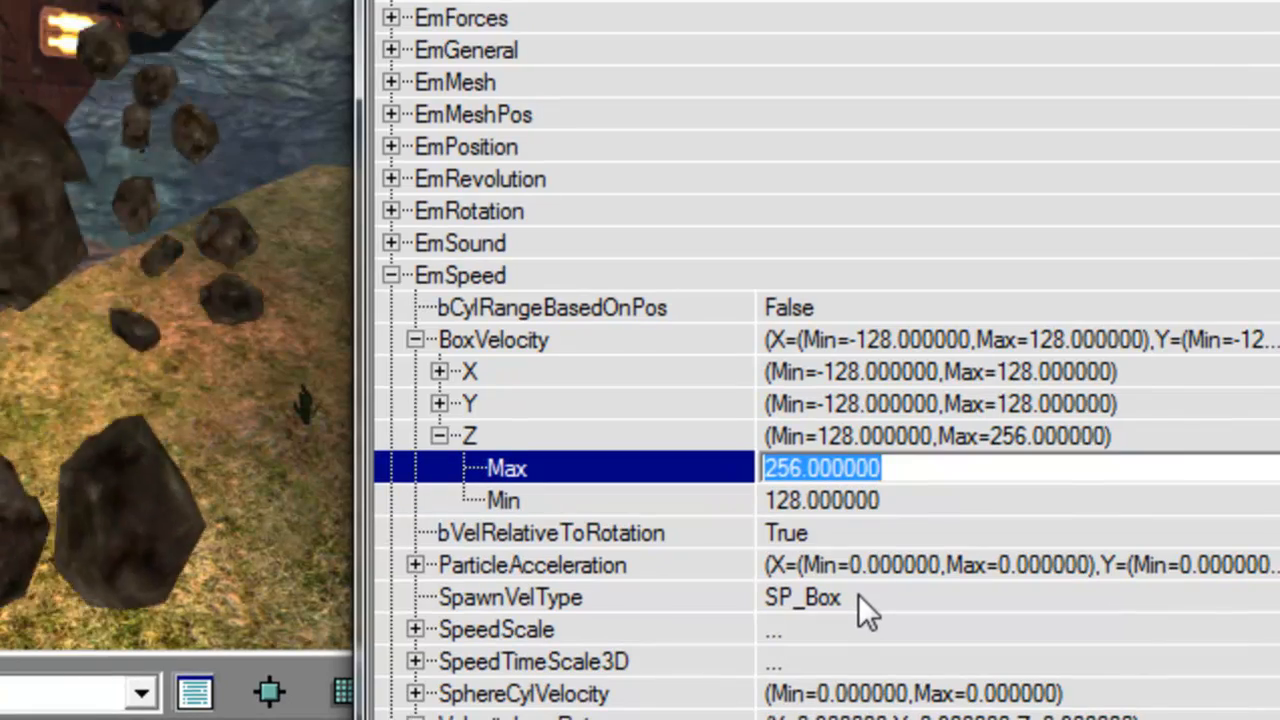
type("384")
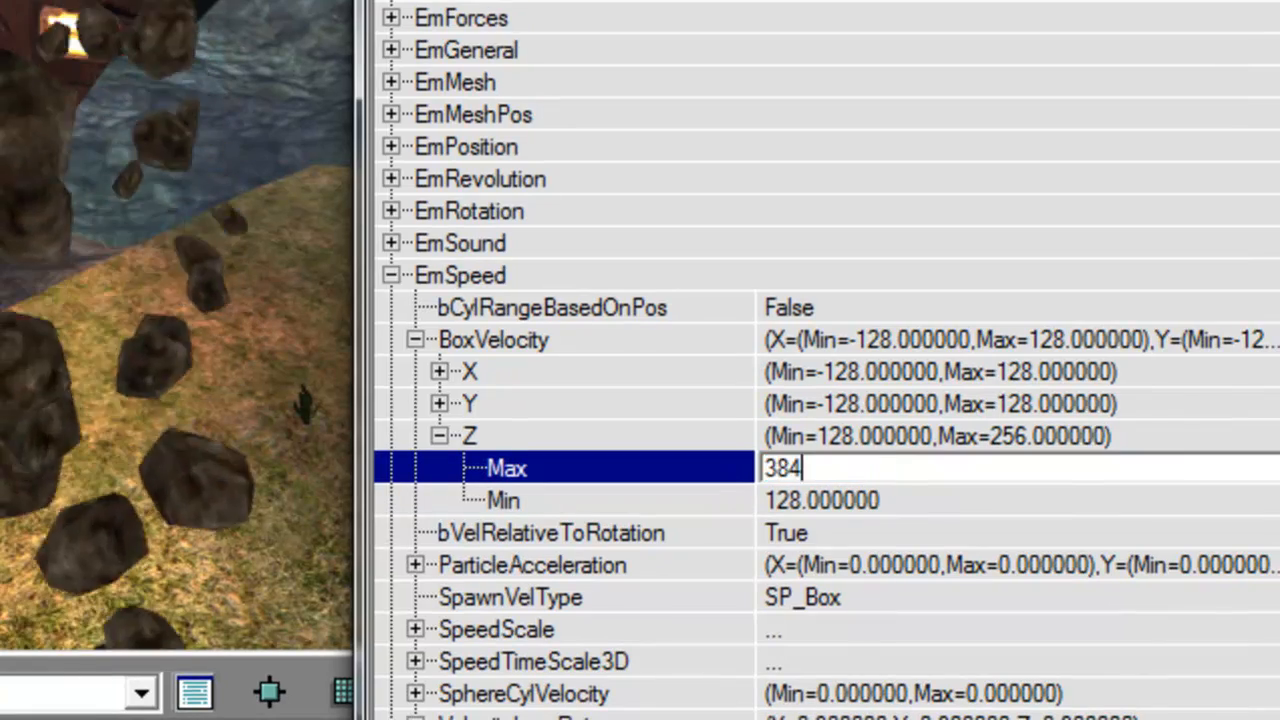
key("Return")
key("Left")
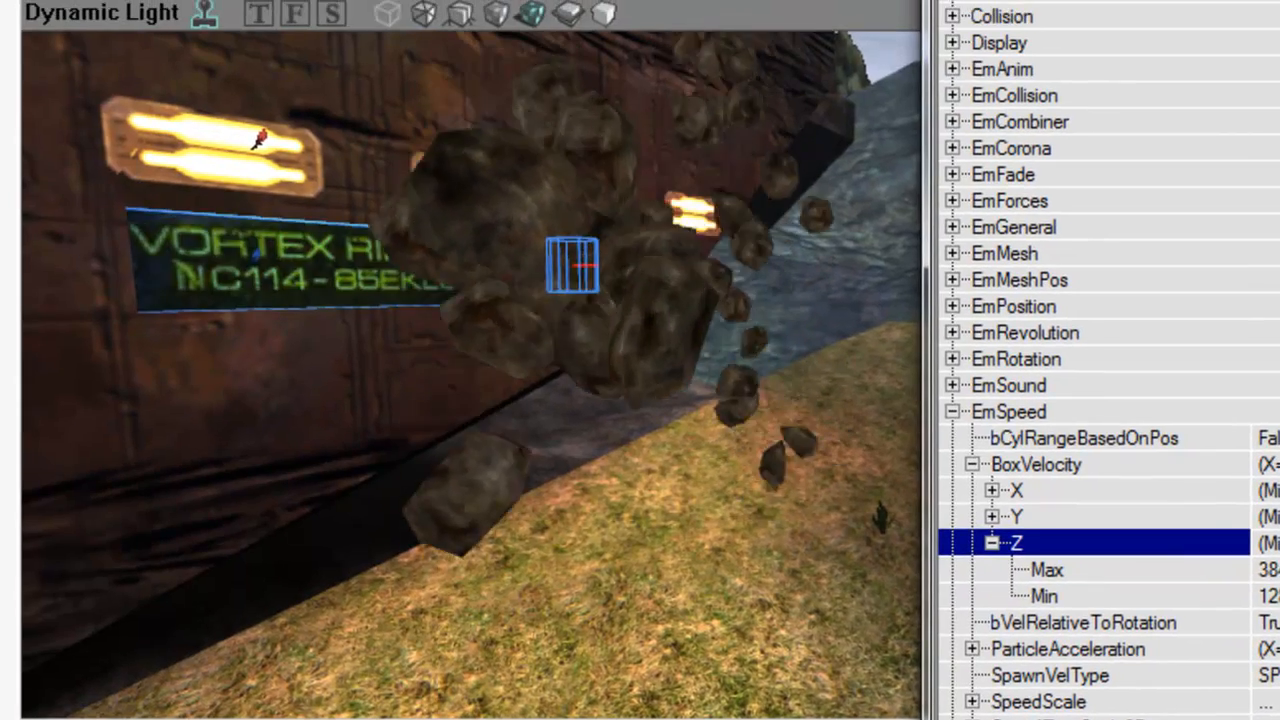
- Set both Max and Min of the ParticleAcceleration Z range to -384 and collapse ParticleAcceleration
key("Down")
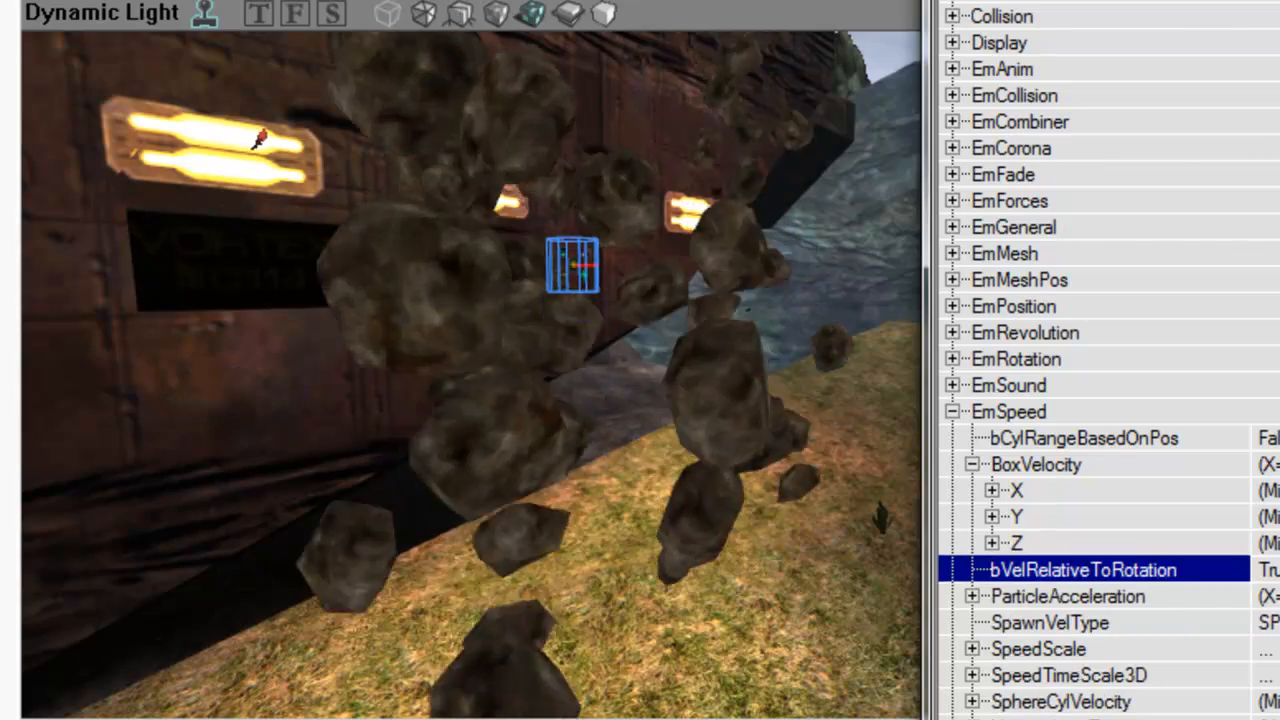
key("Down")
key("Right")
key("Right")
key("Down")
key("Down")
key("Right")
key("Down")
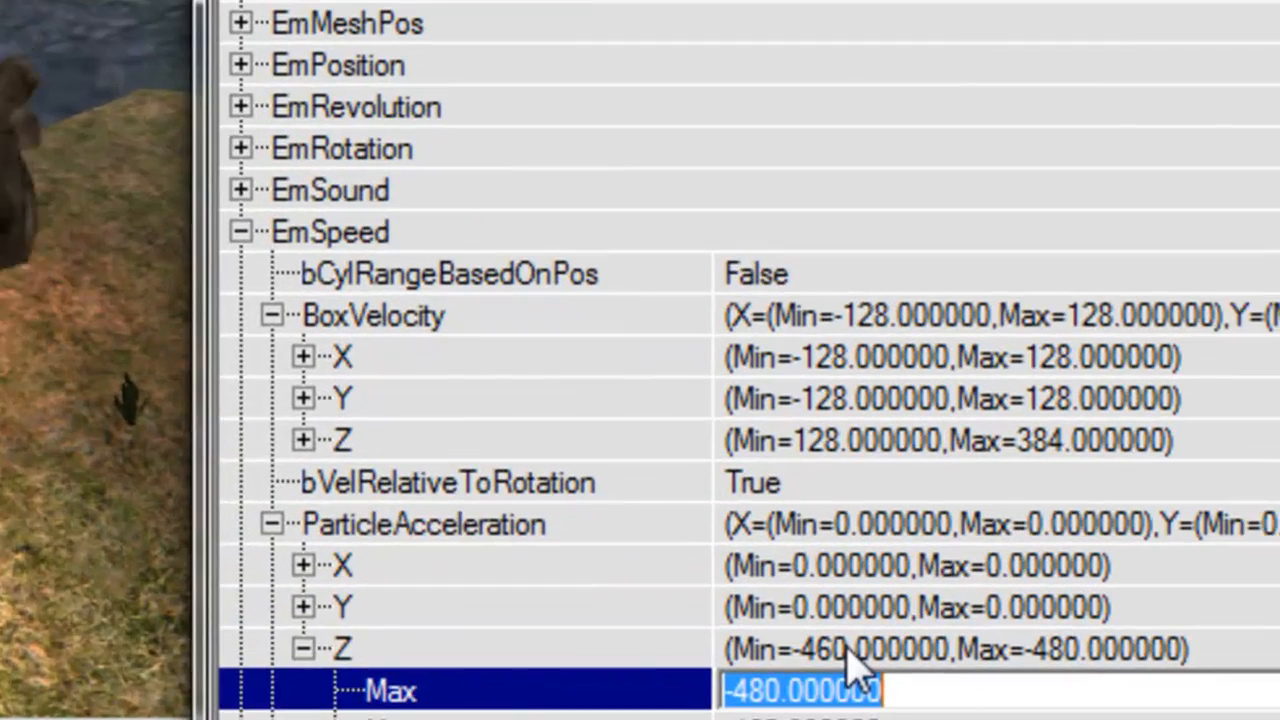
type("-384")
key("Return")
key("Down")
type("-384")
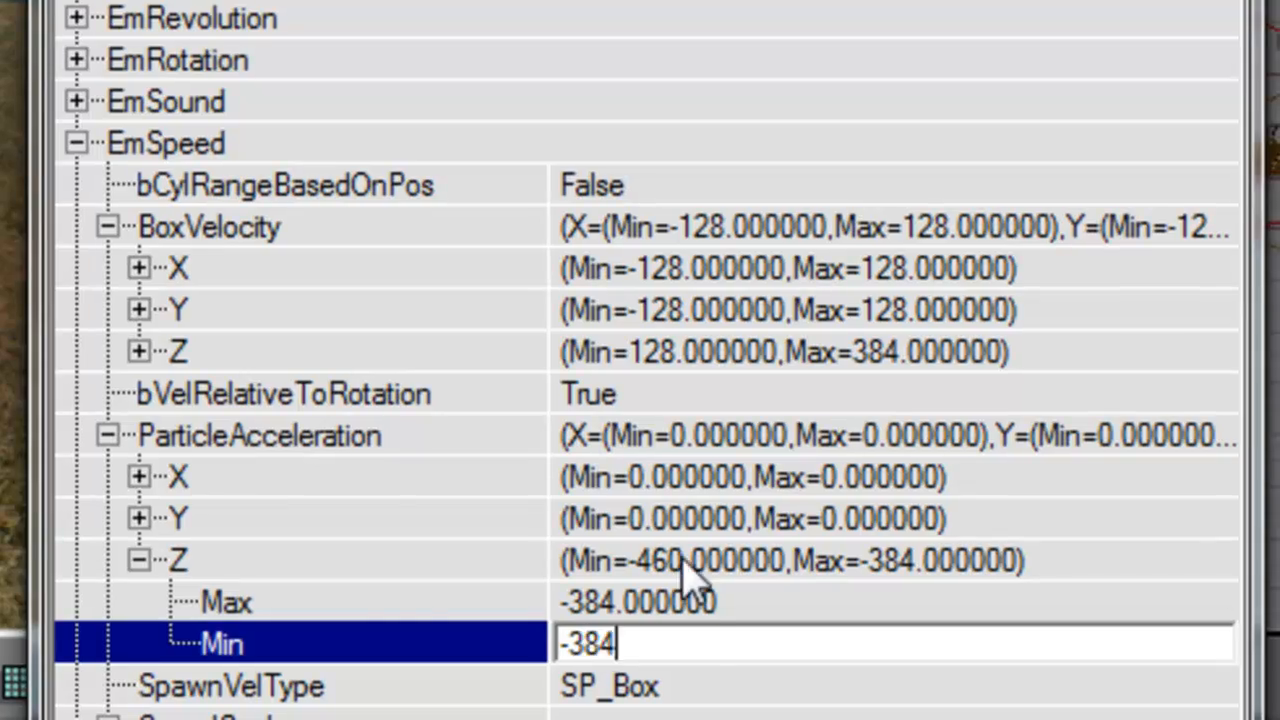
key("Return")
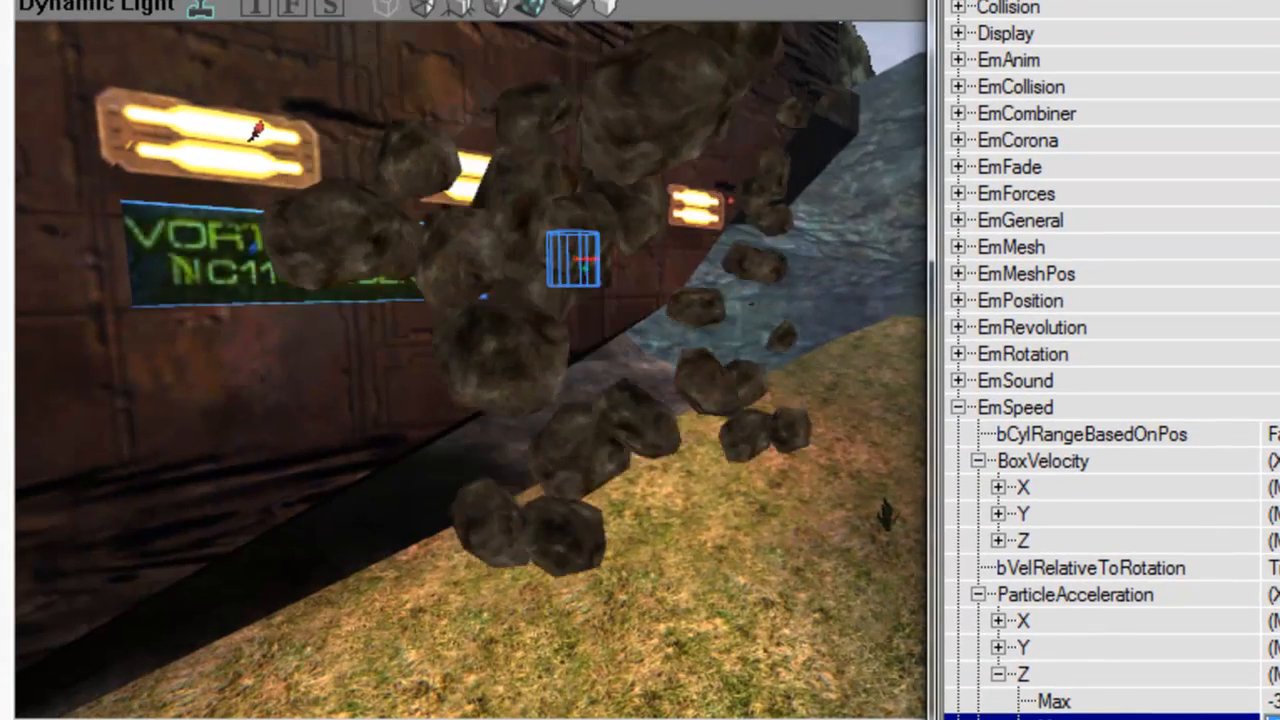
key("Up")
key("Up")
key("Up")
key("Left")
key("Left")
- Set the VelocityLossRate Z value to 0 and collapse the EmSpeed category
key("Down")
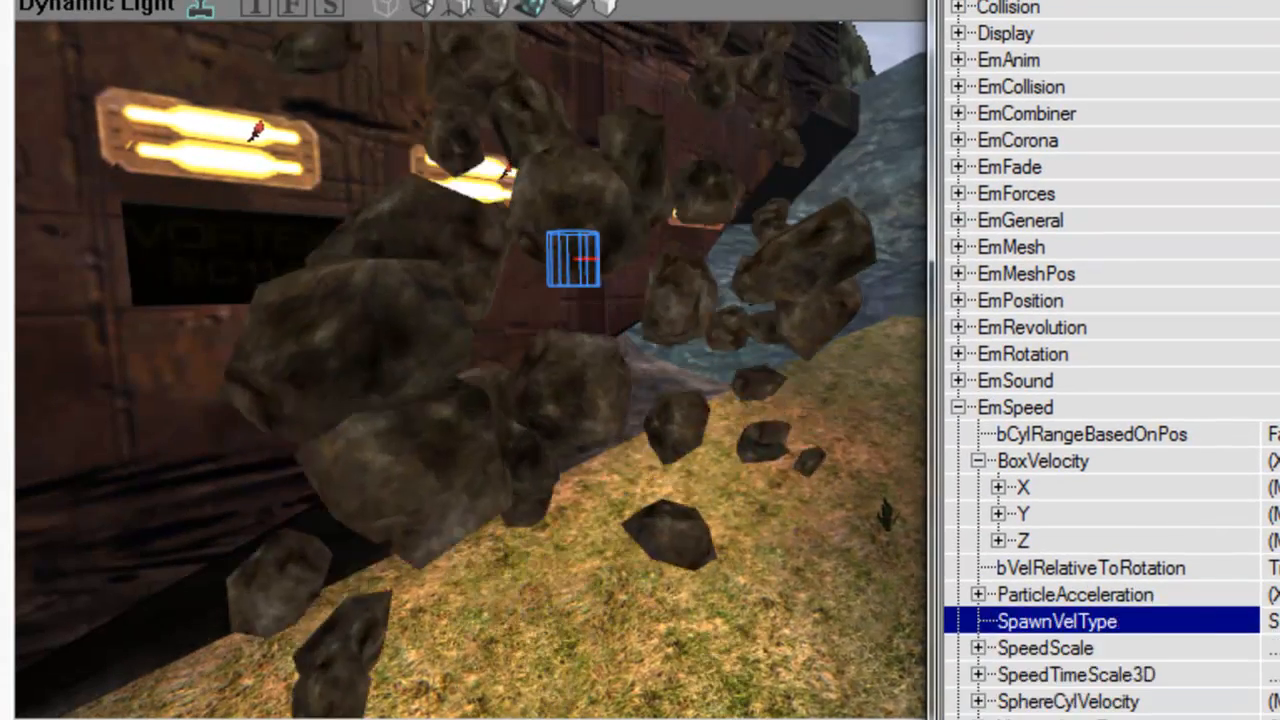
key("Down")
key("Down")
key("Down")
key("Down")
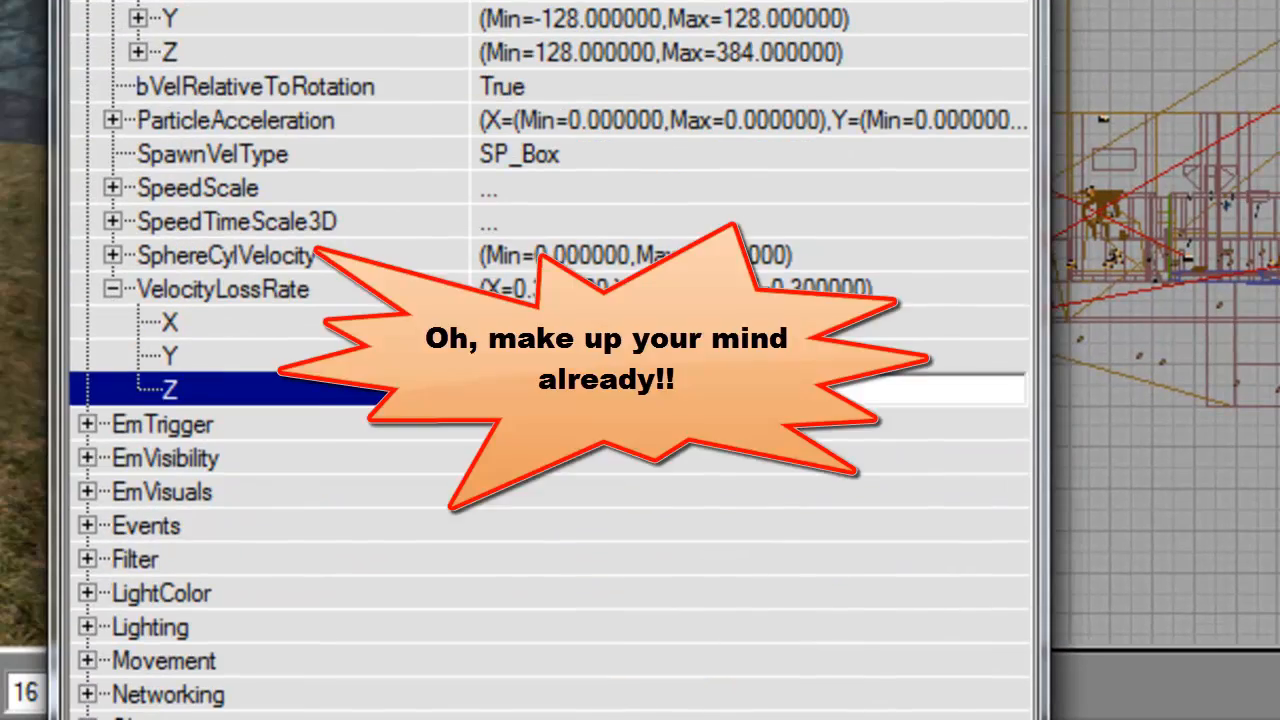
type("0")
key("Return")
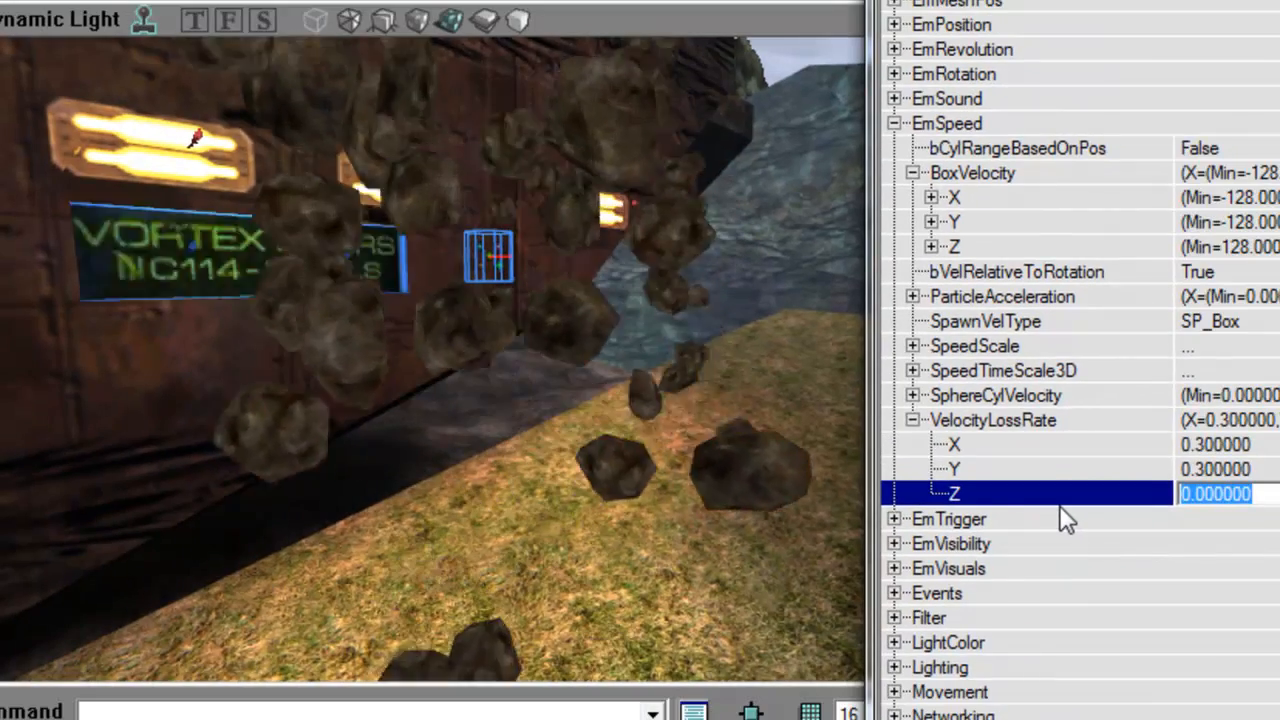
key("Up")
key("Up")
key("Up")
key("Left")
key("Left")
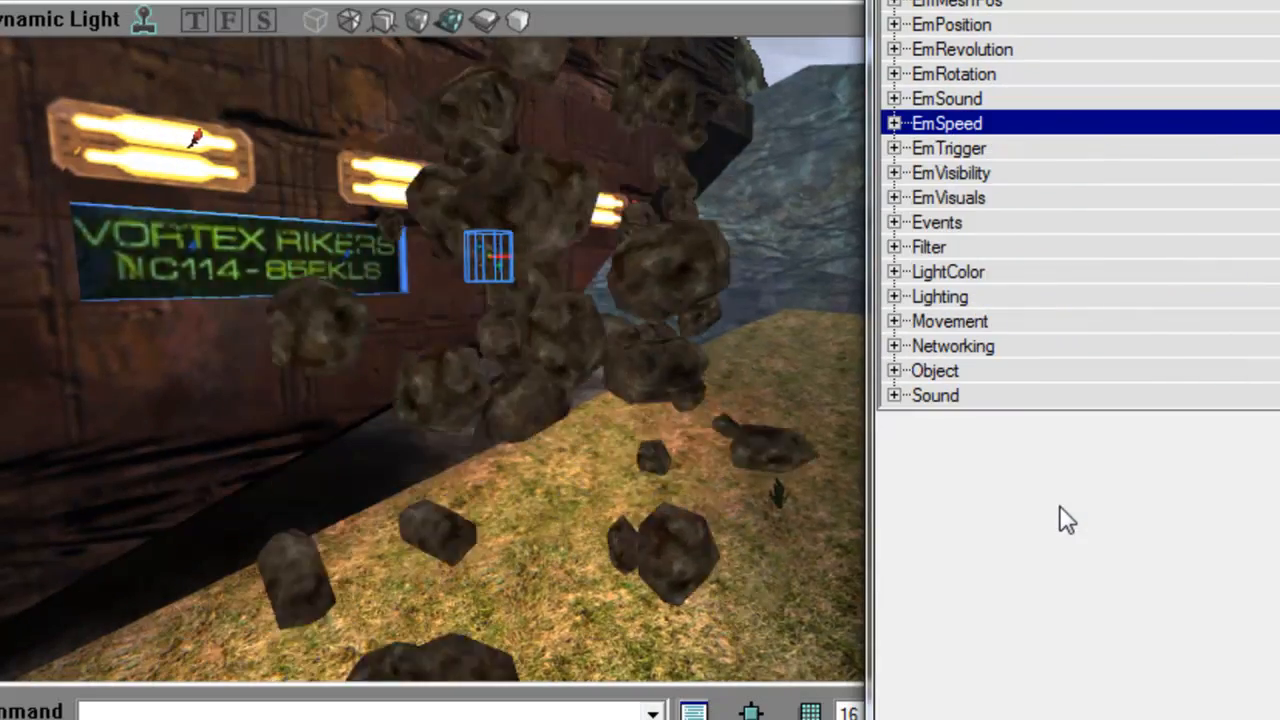
- Set the BoxLocation Y range in EmPosition to Max 0 and Min 0, and collapse the category
scroll(1100, 400, "up", 3)
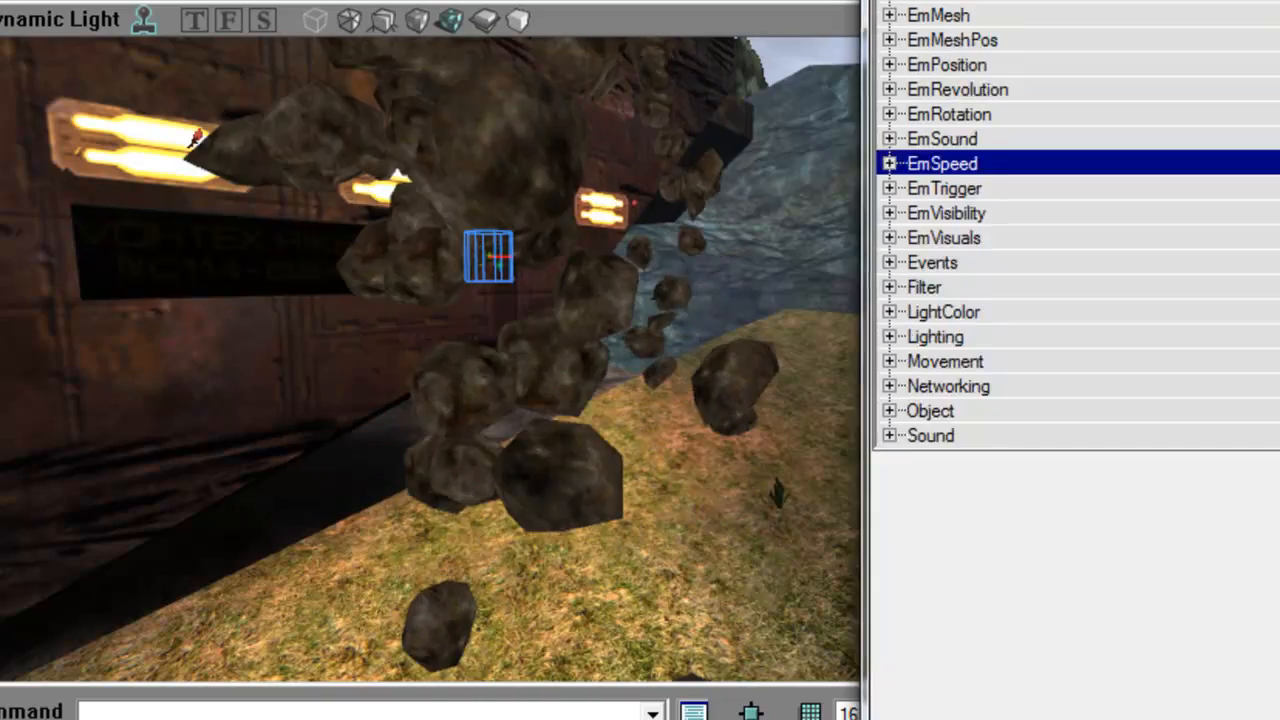
left_click(1036, 239)
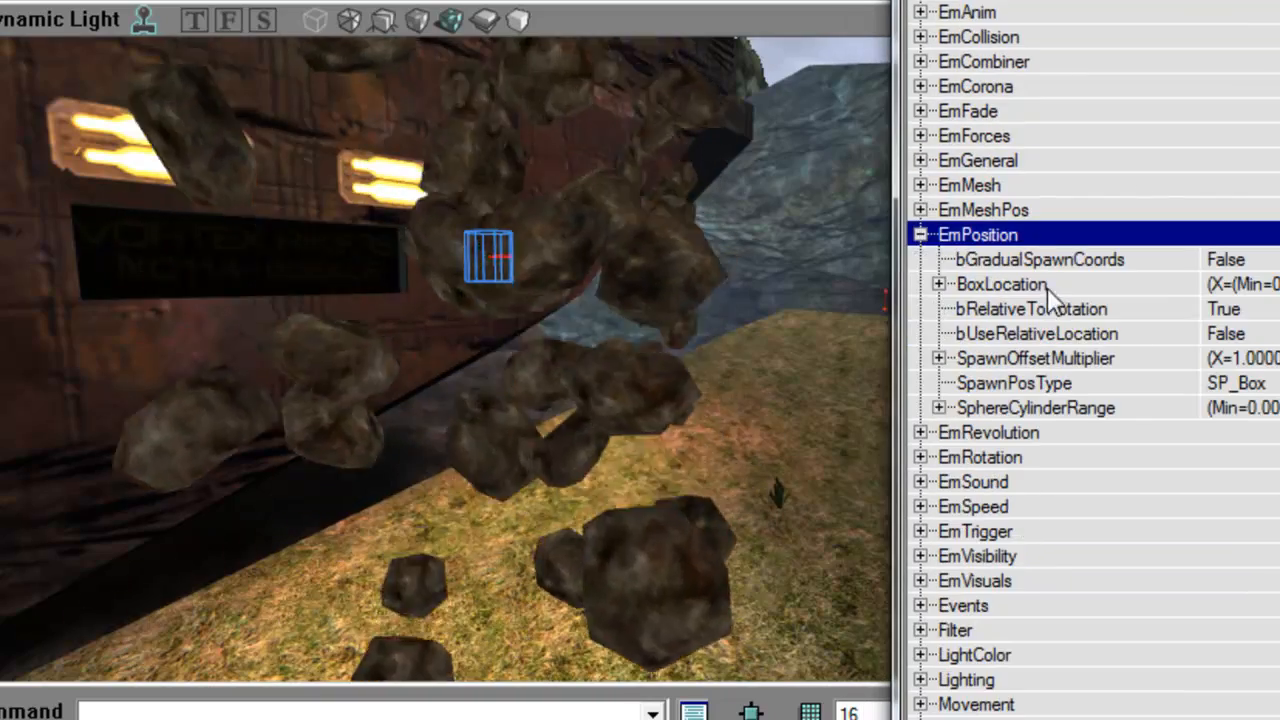
left_click(1045, 288)
key("Down")
key("Down")
key("Right")
key("Down")
type("0")
key("Down")
type("0")
key("Up")
key("Up")
key("Up")
key("Up")
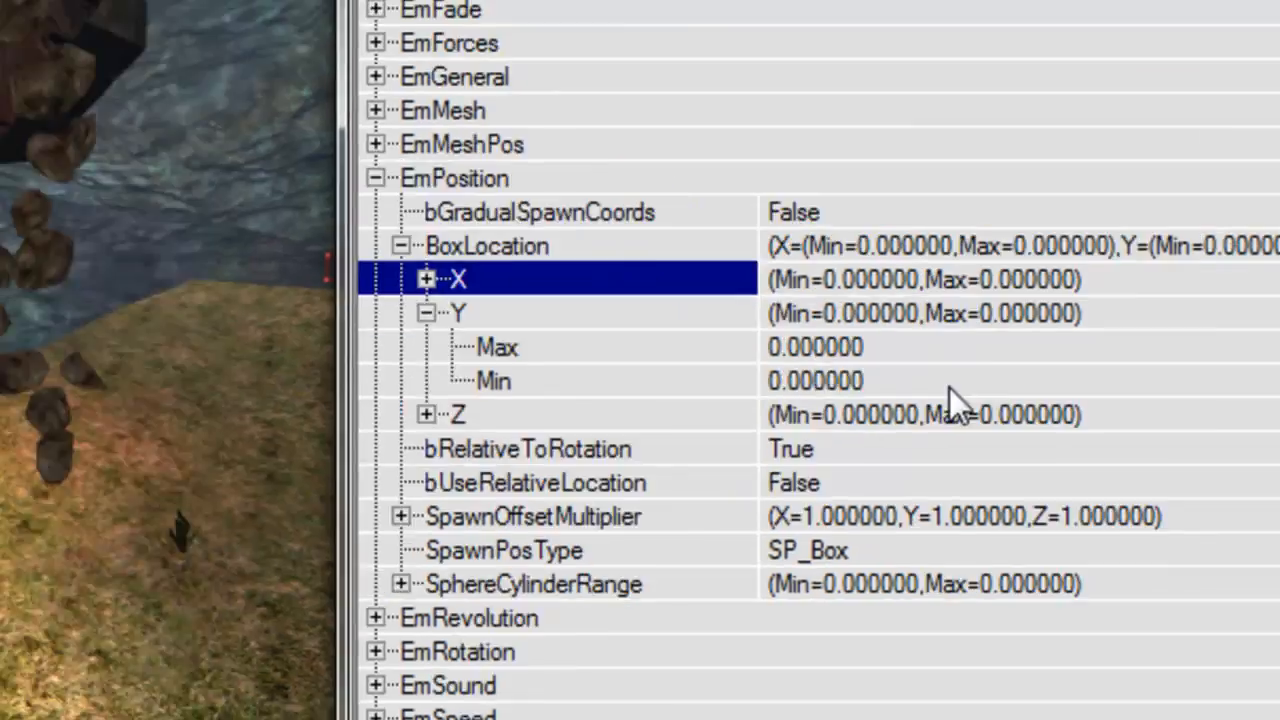
key("Left")
key("Up")
key("Up")
key("Left")
- Set the EmVisuals StartingScale to Max 0.7 and Min 0.3 to shrink the boulders into fragments
key("Down")
key("Down")
key("Down")
key("Down")
key("Down")
key("Down")
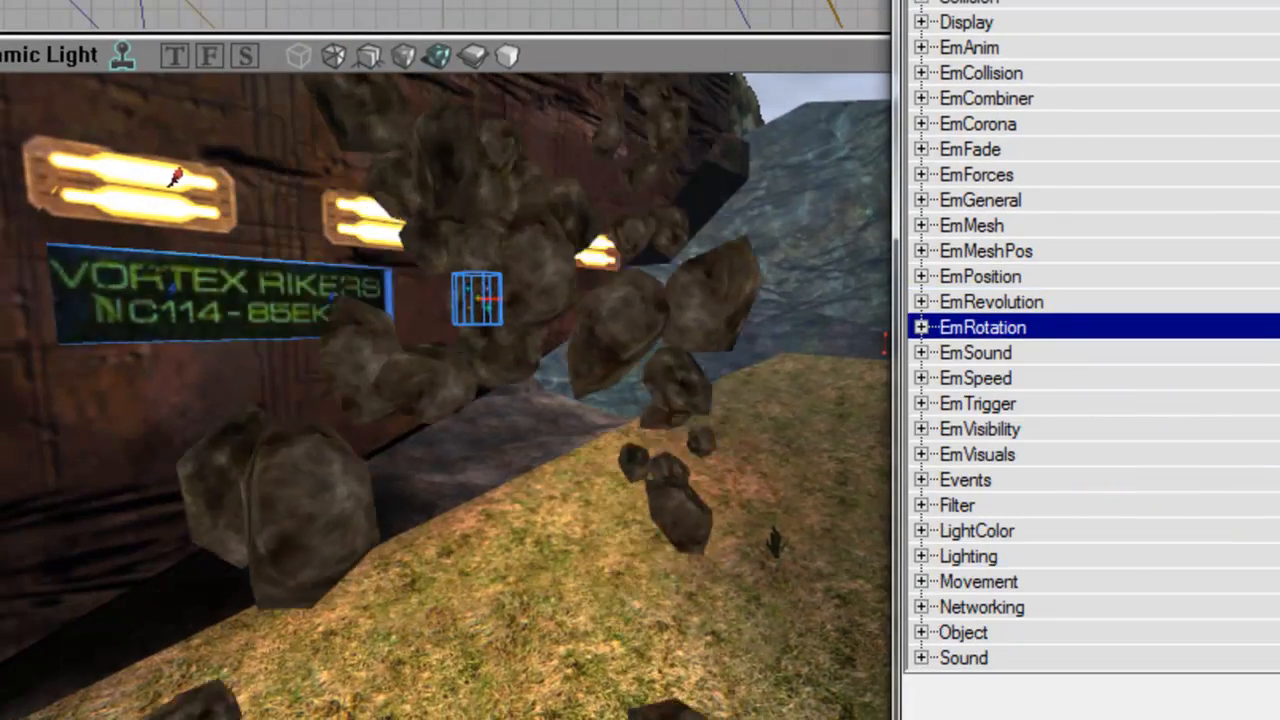
key("Down")
key("Right")
key("Down")
key("Down")
key("Down")
key("Down")
key("Down")
key("Down")
key("Down")
key("Down")
key("Down")
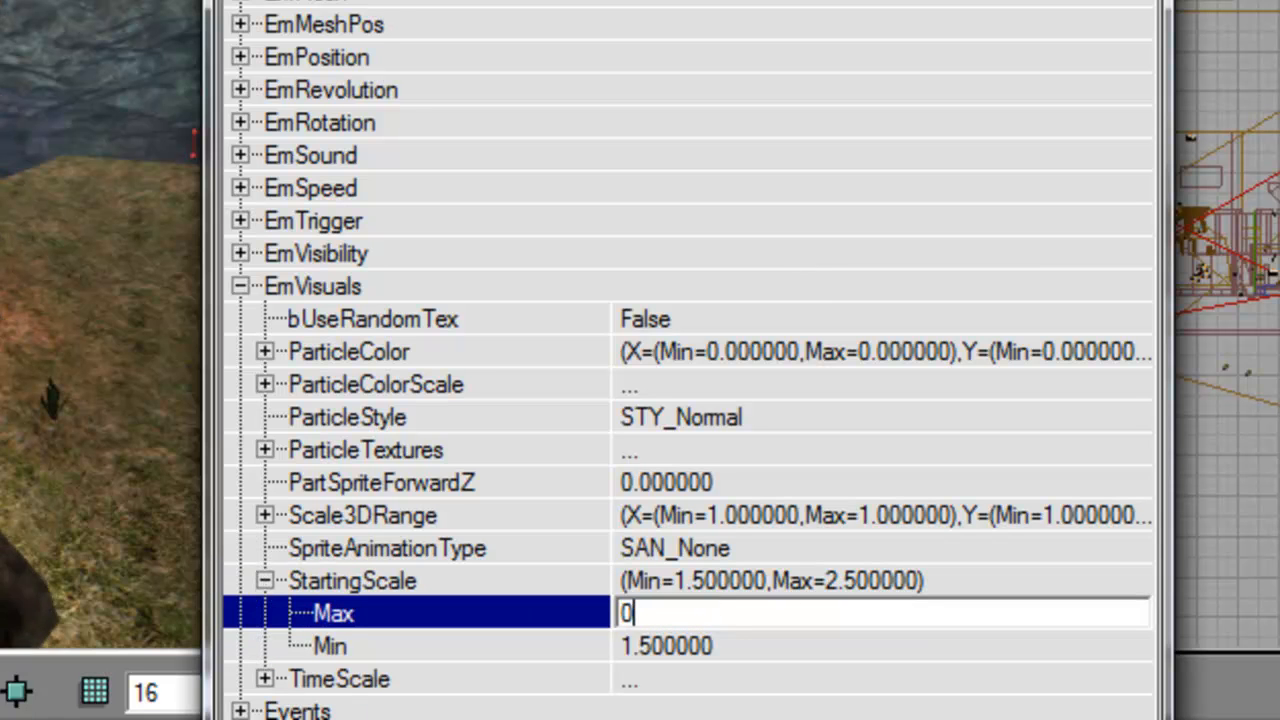
type("0.")
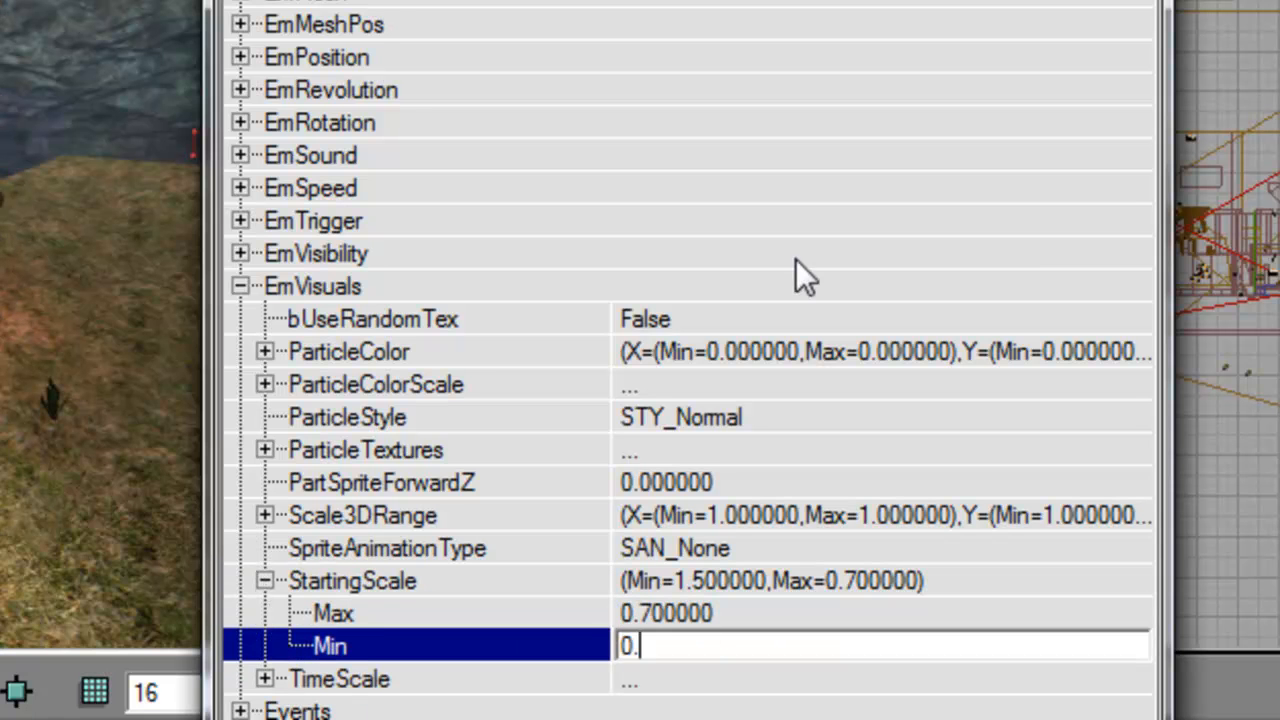
type("3")
key("Up")
key("Up")
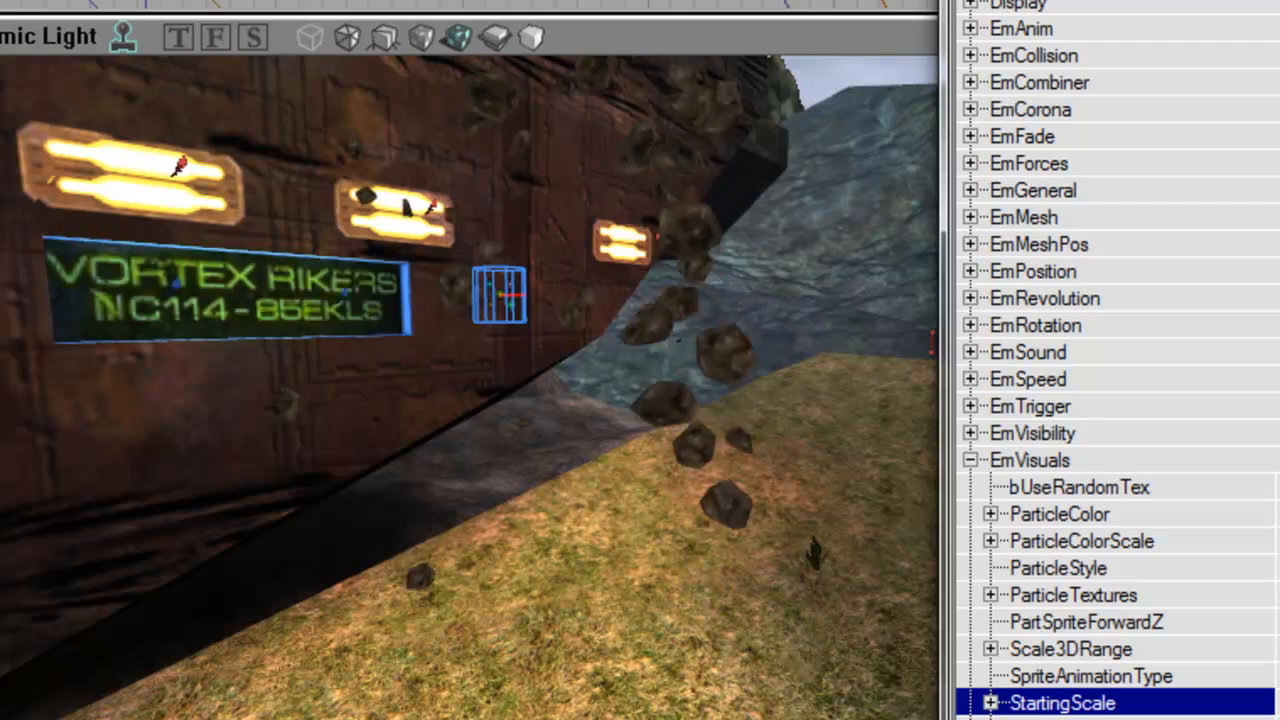
- Set the DrawScaling of TimeScale entry [0] to 0 and collapse TimeScale
key("Right")
key("Down")
key("Right")
key("Down")
type("0")
key("Down")
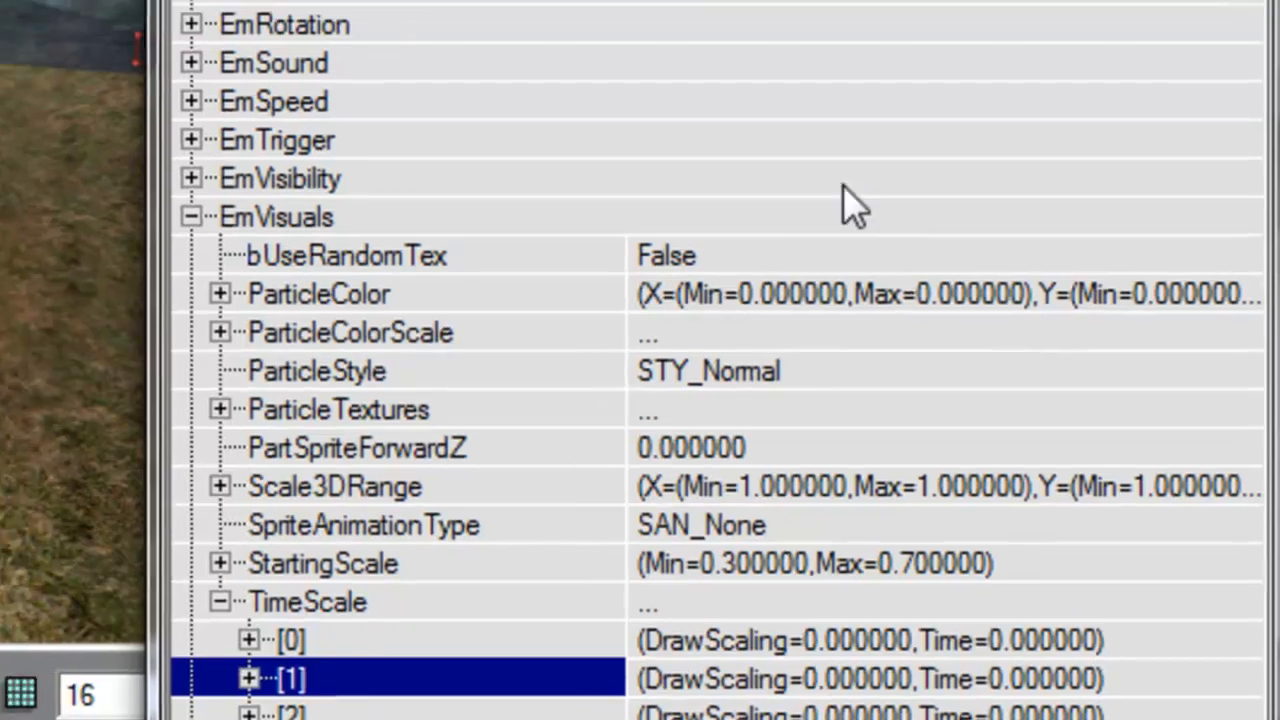
key("Up")
key("Up")
key("Left")
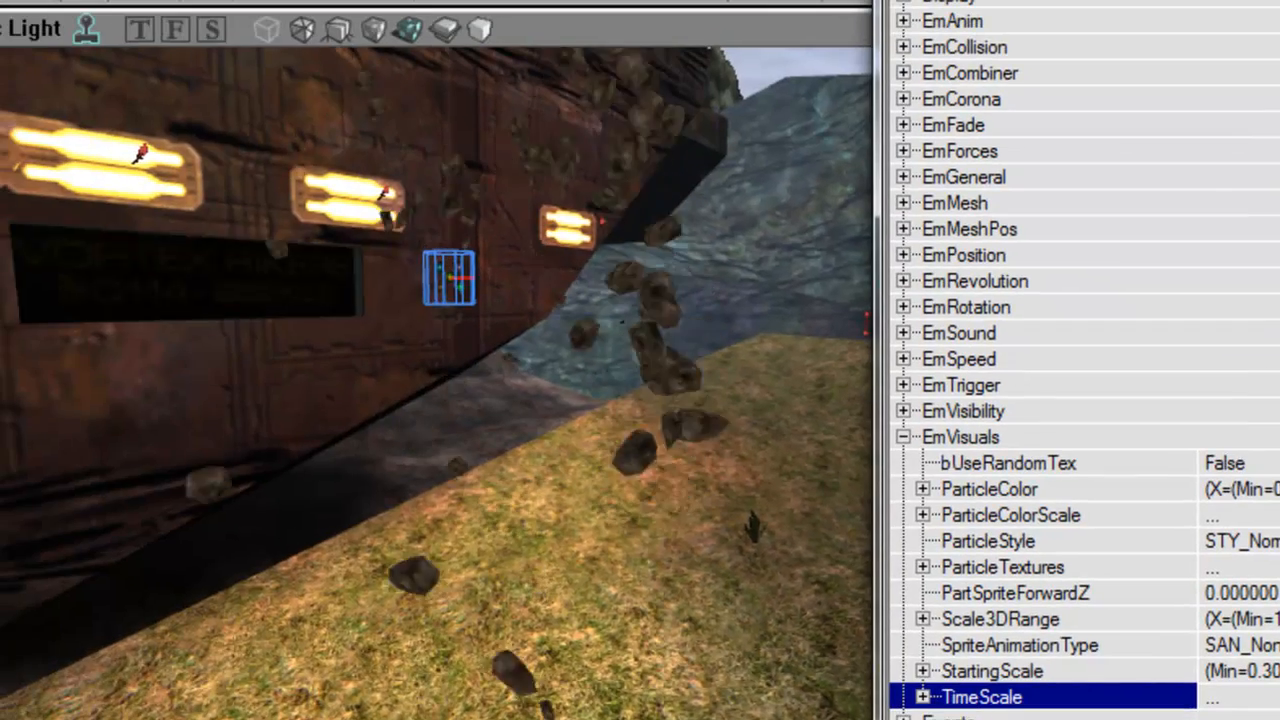
- Collapse EmVisuals and disable the fragment emitter by setting bDisabled to True in EmGeneral
right_click_drag(612, 397, 570, 397)
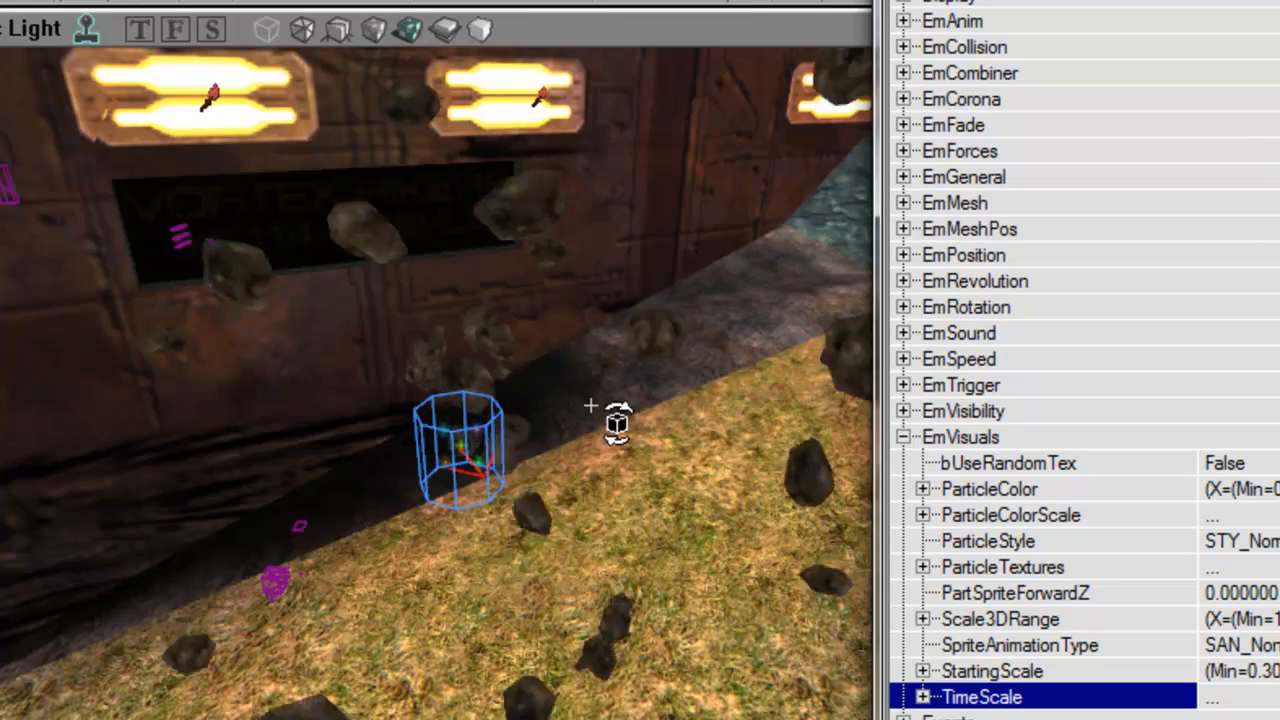
right_click_drag(505, 497, 457, 534)
right_click_drag(706, 506, 572, 487)
double_click(961, 437)
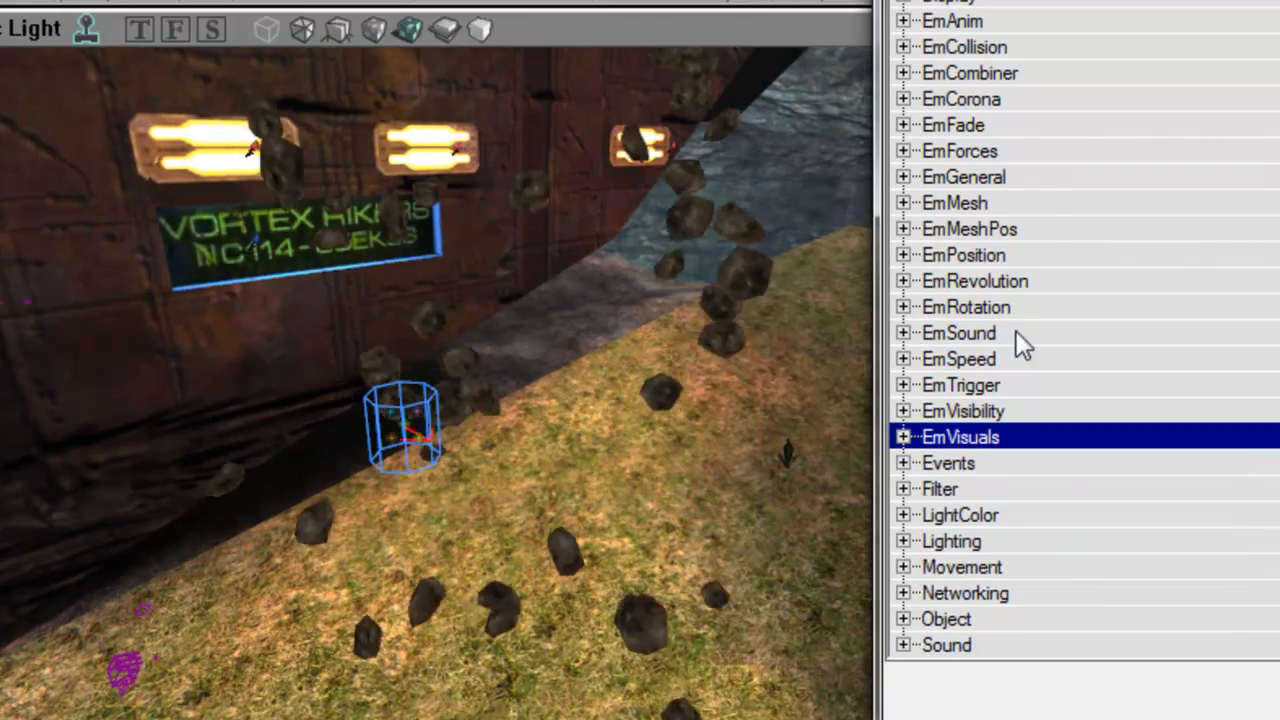
double_click(1022, 176)
left_click(1185, 362)
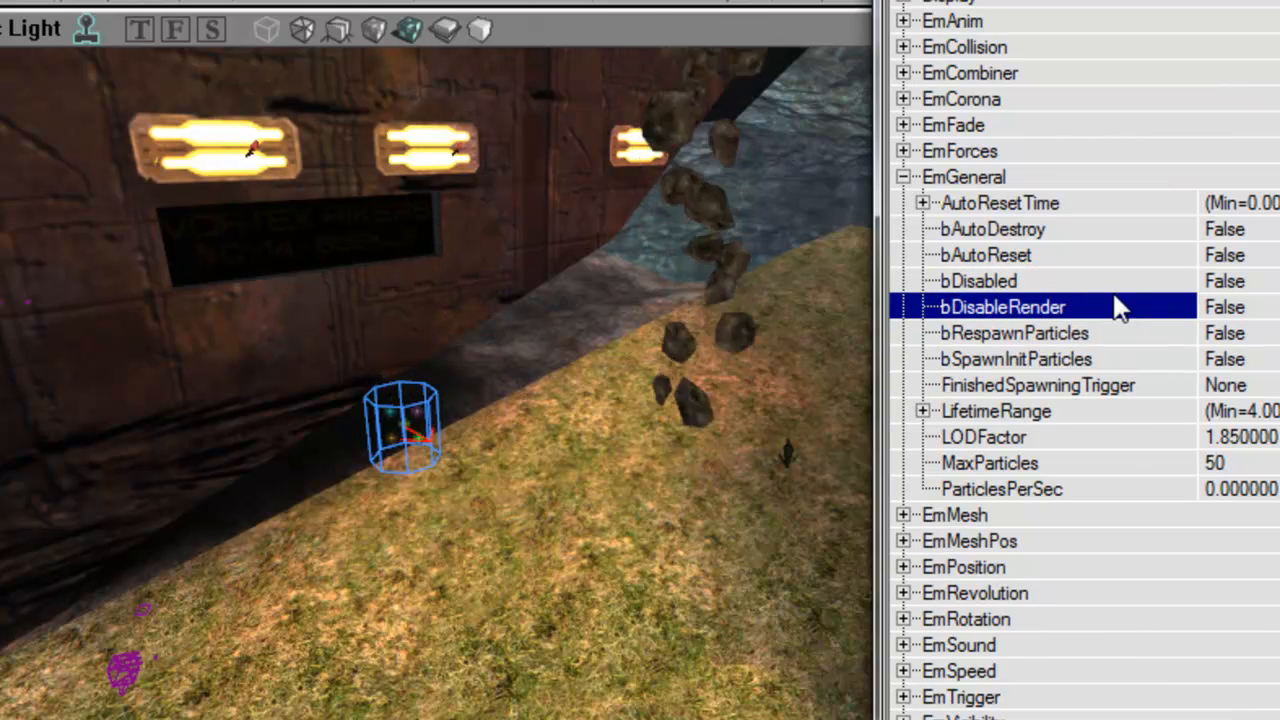
right_click_drag(666, 393, 444, 429)
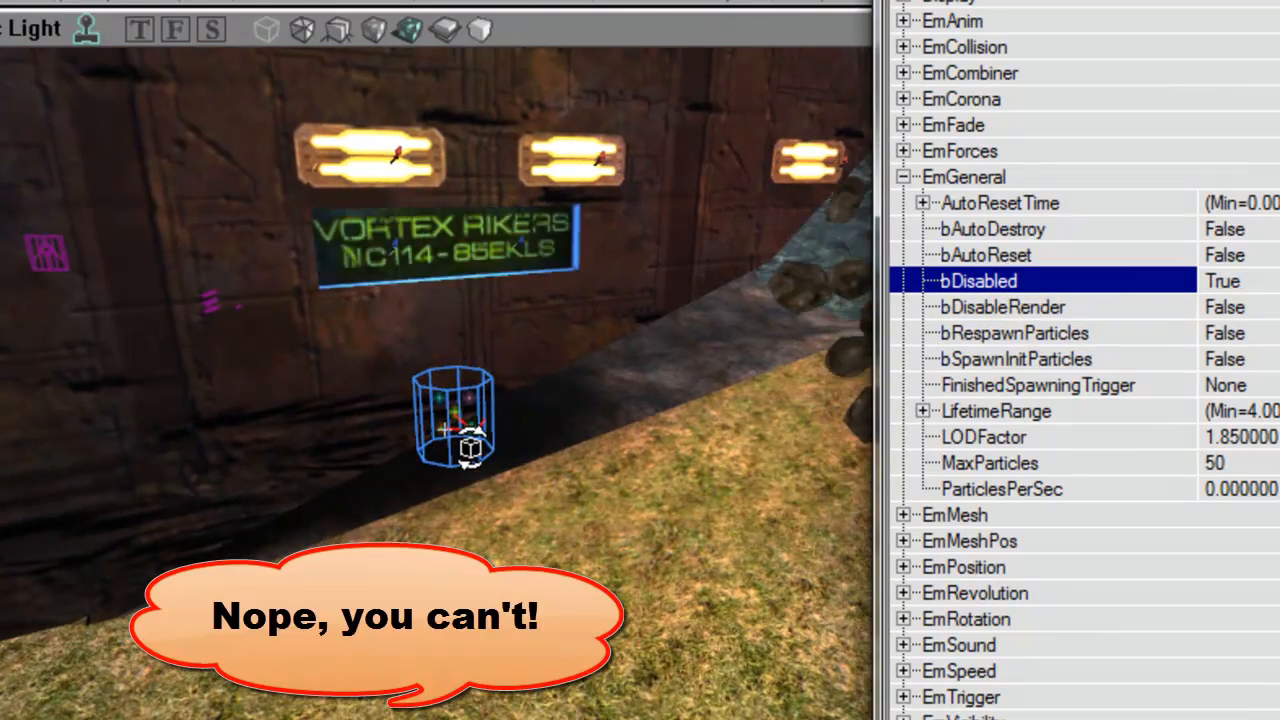
double_click(988, 177)
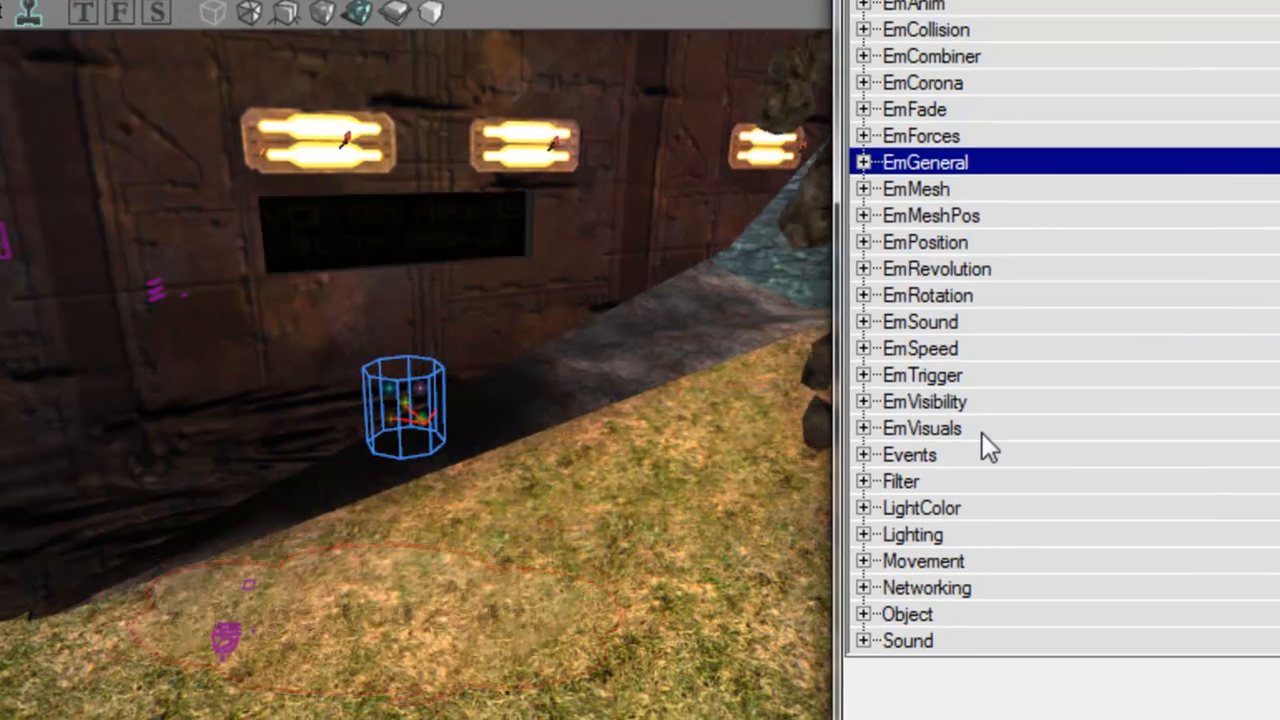
- Set the fragment emitter's event Tag to SpawnParticleFragments
double_click(1020, 463)
left_click(1265, 516)
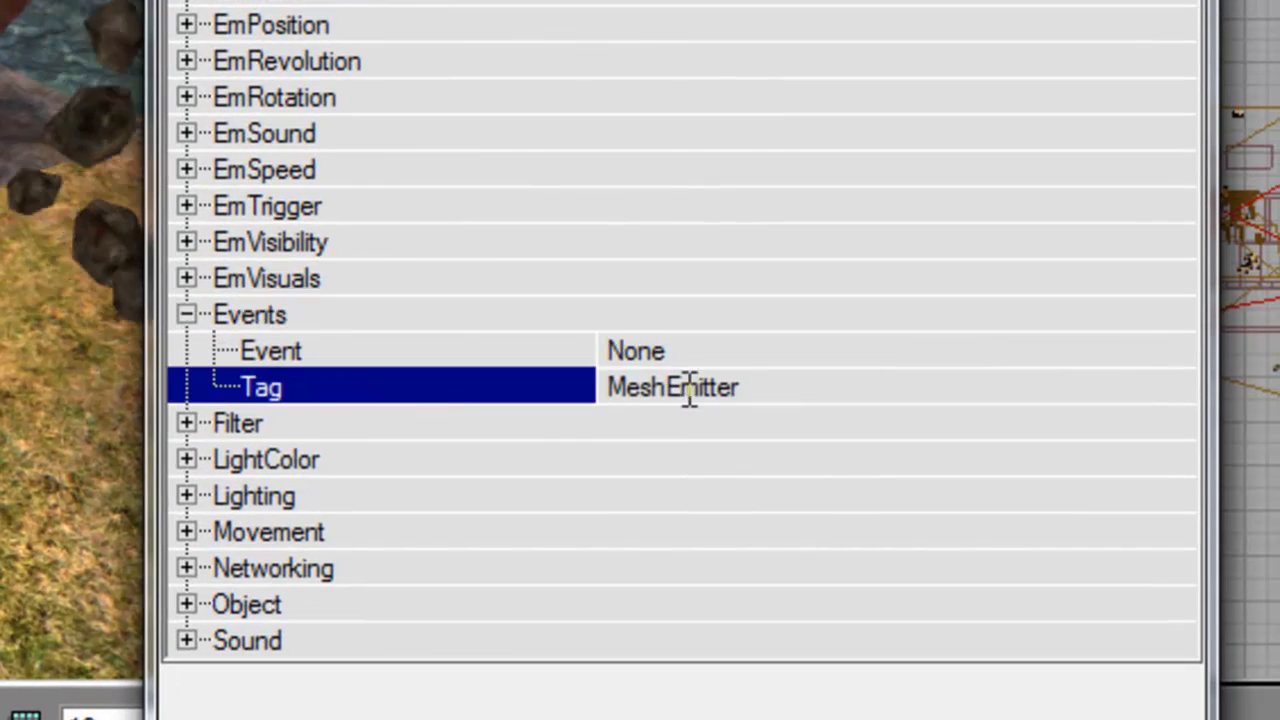
left_click(690, 388)
type("SpawnParticle")
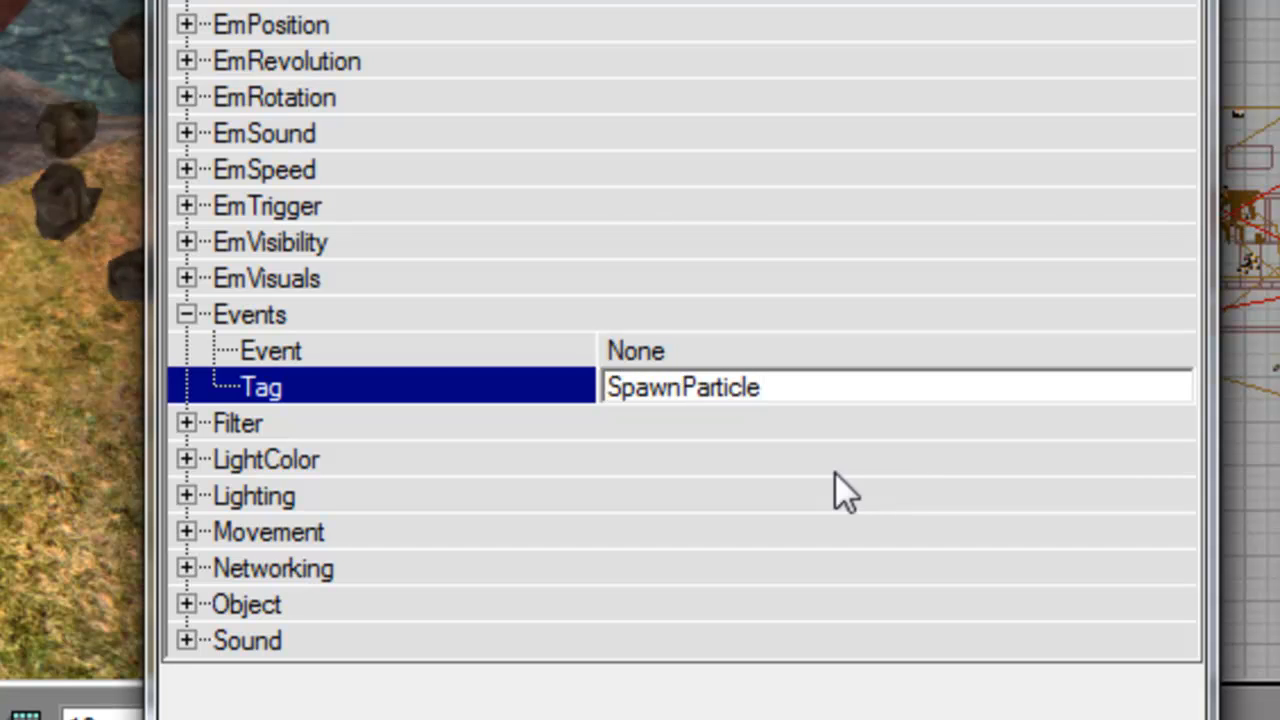
type("Fragments")
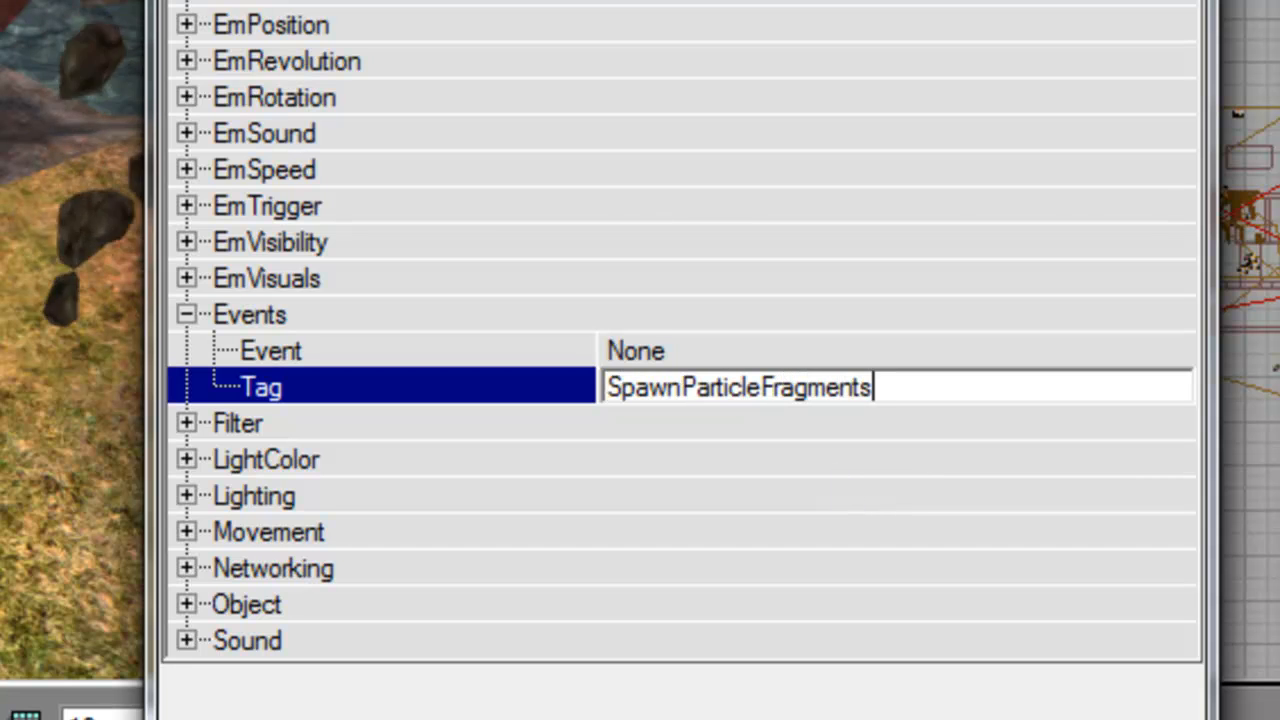
key("Return")
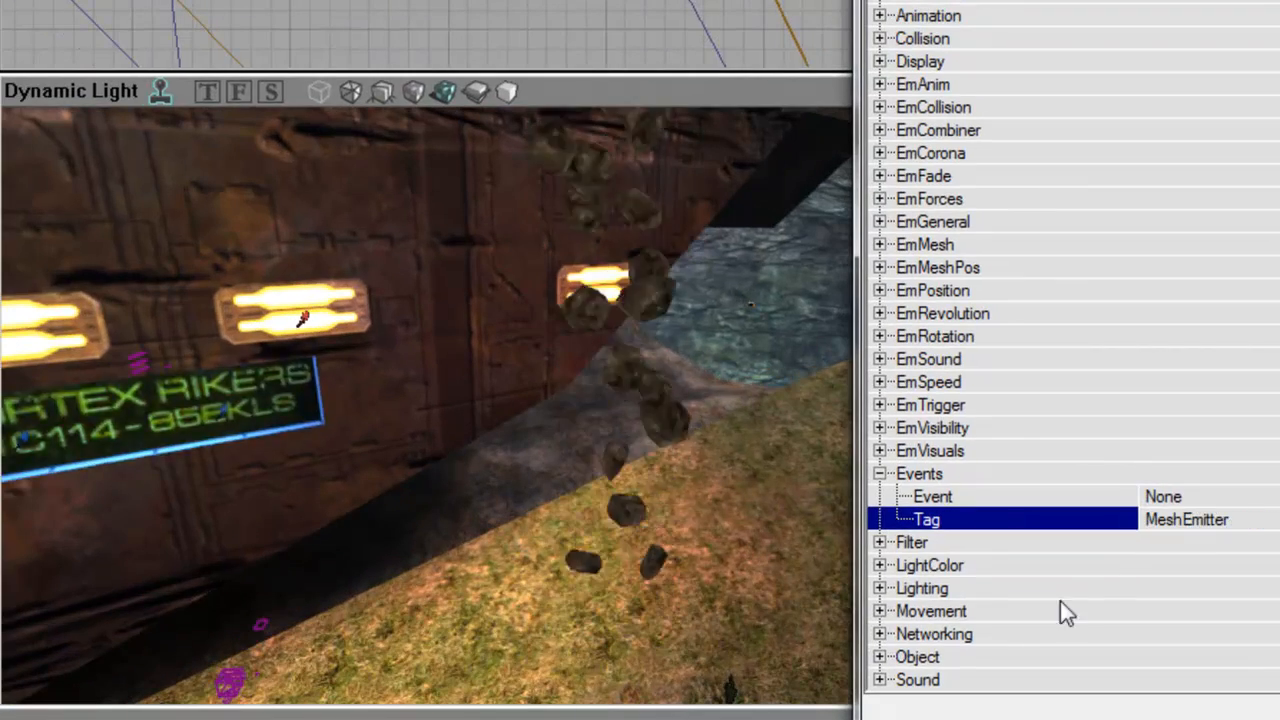
- Examine the kill, lifetime, spawn and wall-hit tag options in the boulder emitter's EmCombiner properties
double_click(1000, 131)
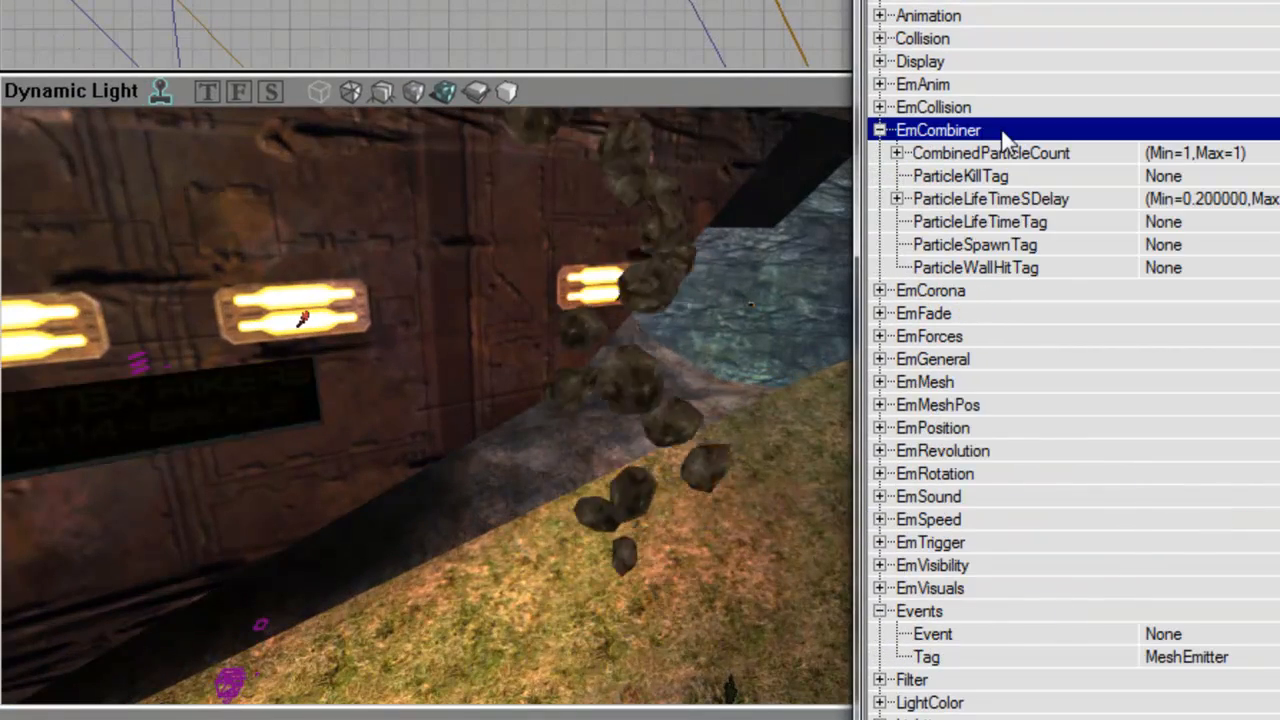
left_click(1012, 184)
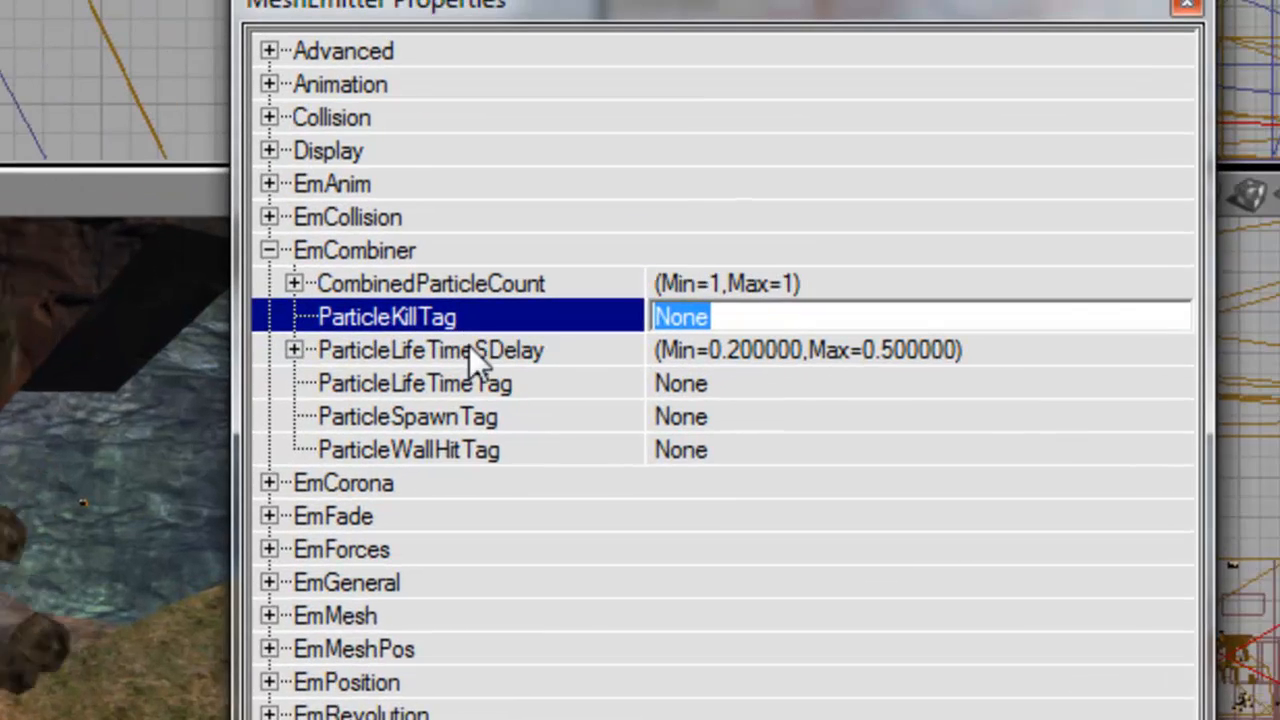
left_click(1024, 229)
left_click(478, 444)
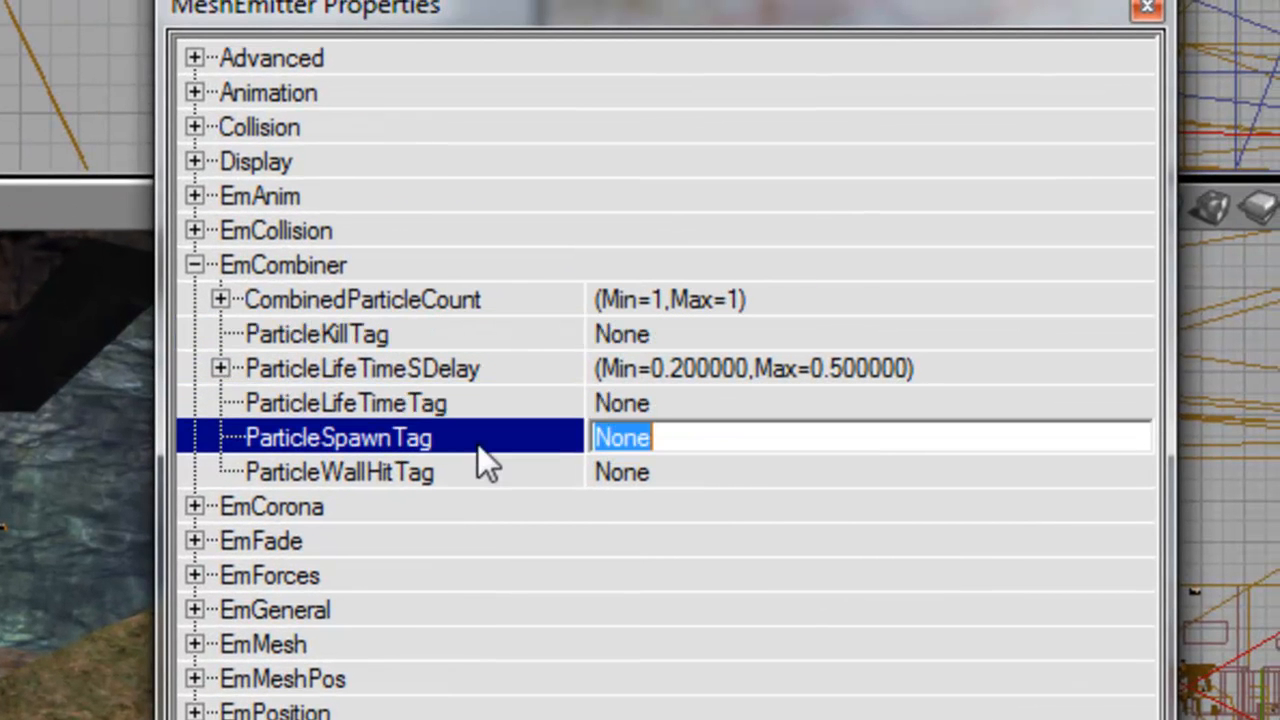
left_click(473, 474)
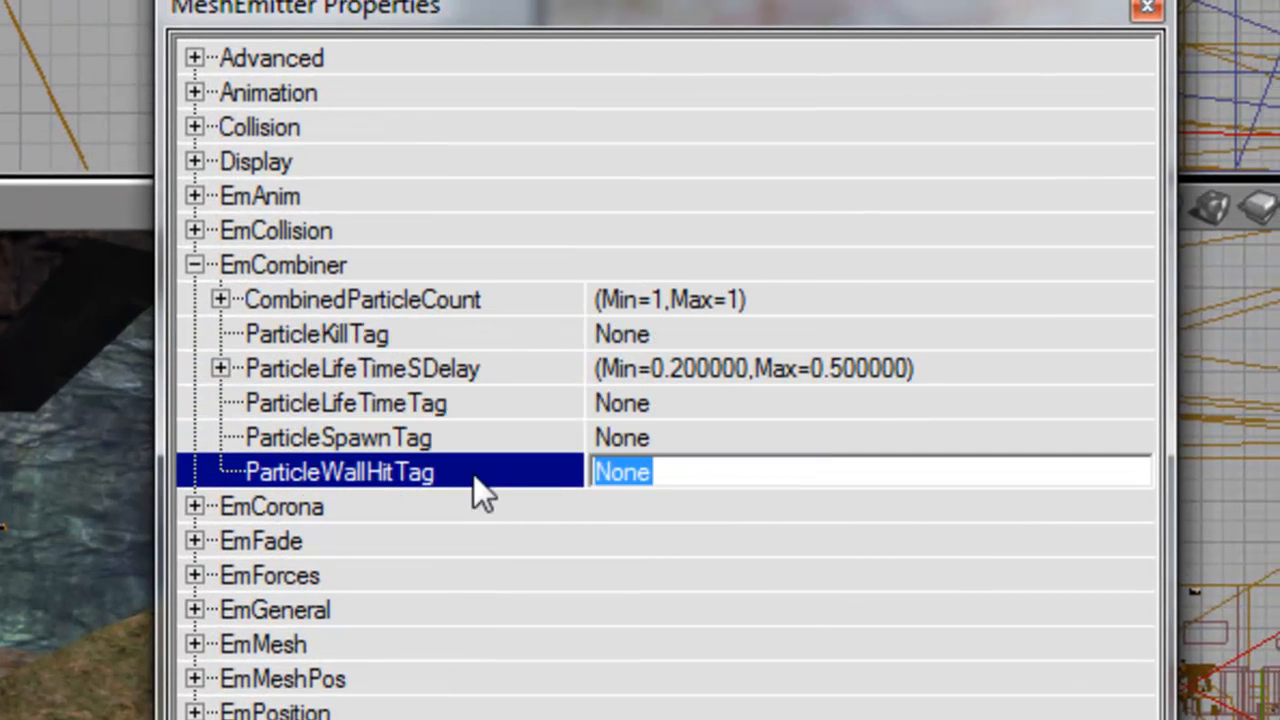
left_click(448, 332)
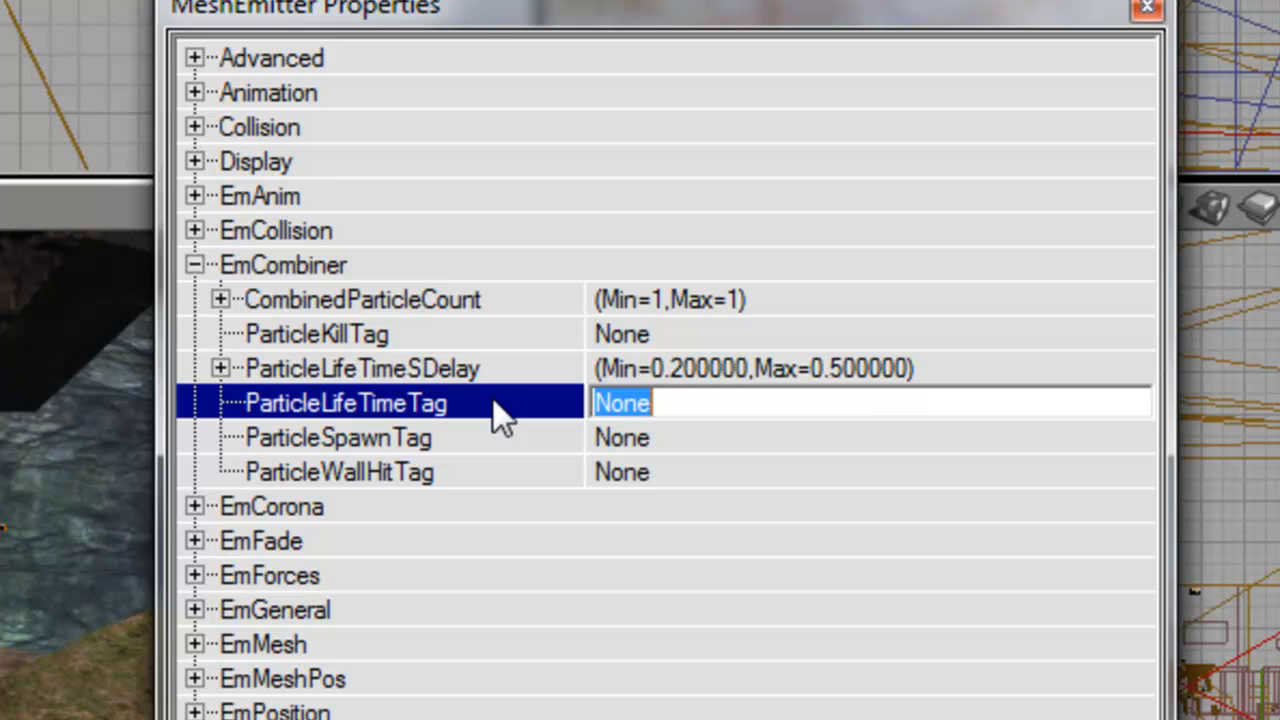
left_click(473, 440)
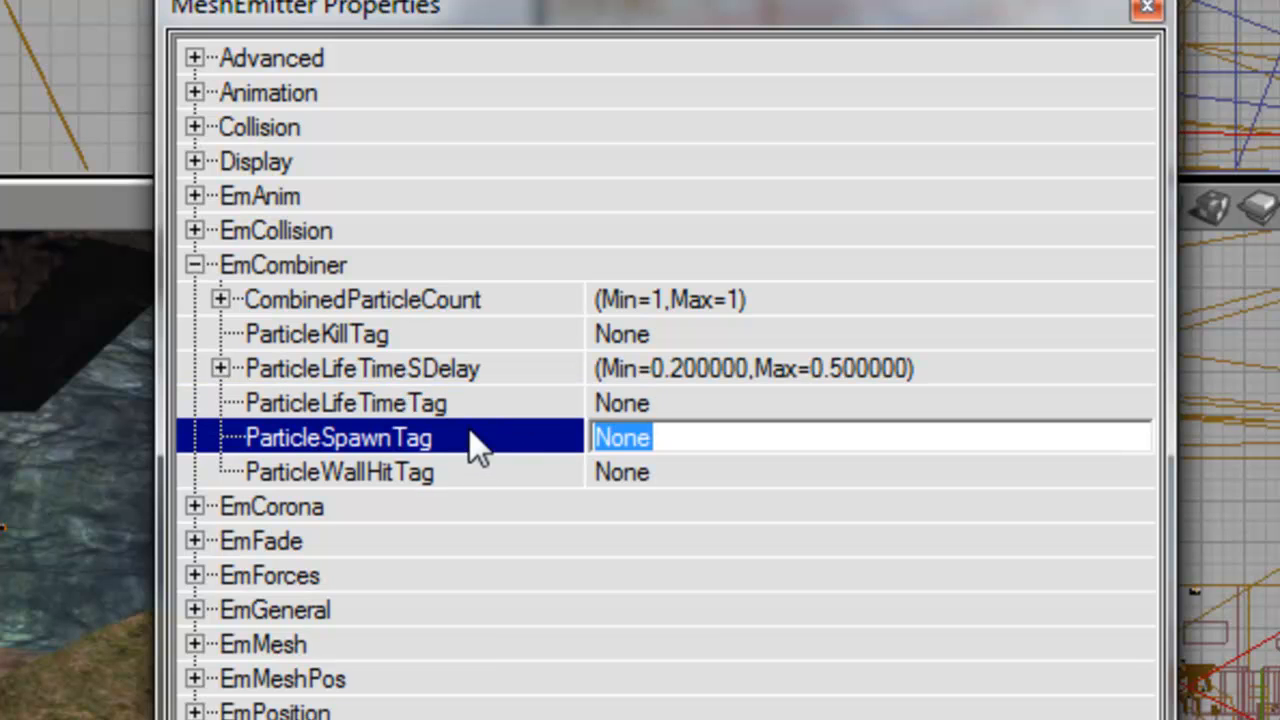
left_click(501, 470)
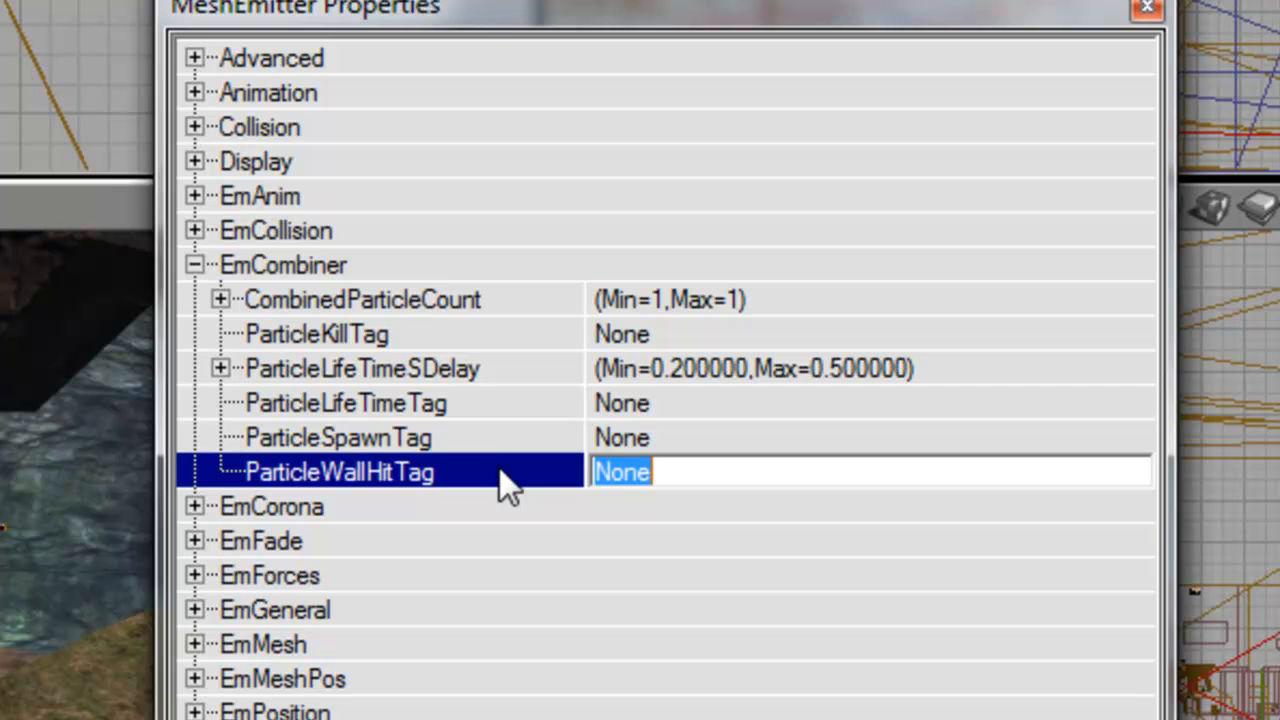
- Set the boulder emitter's ParticleKillTag to SpawnParticleFragments
key("Up")
key("Up")
key("Up")
key("Up")
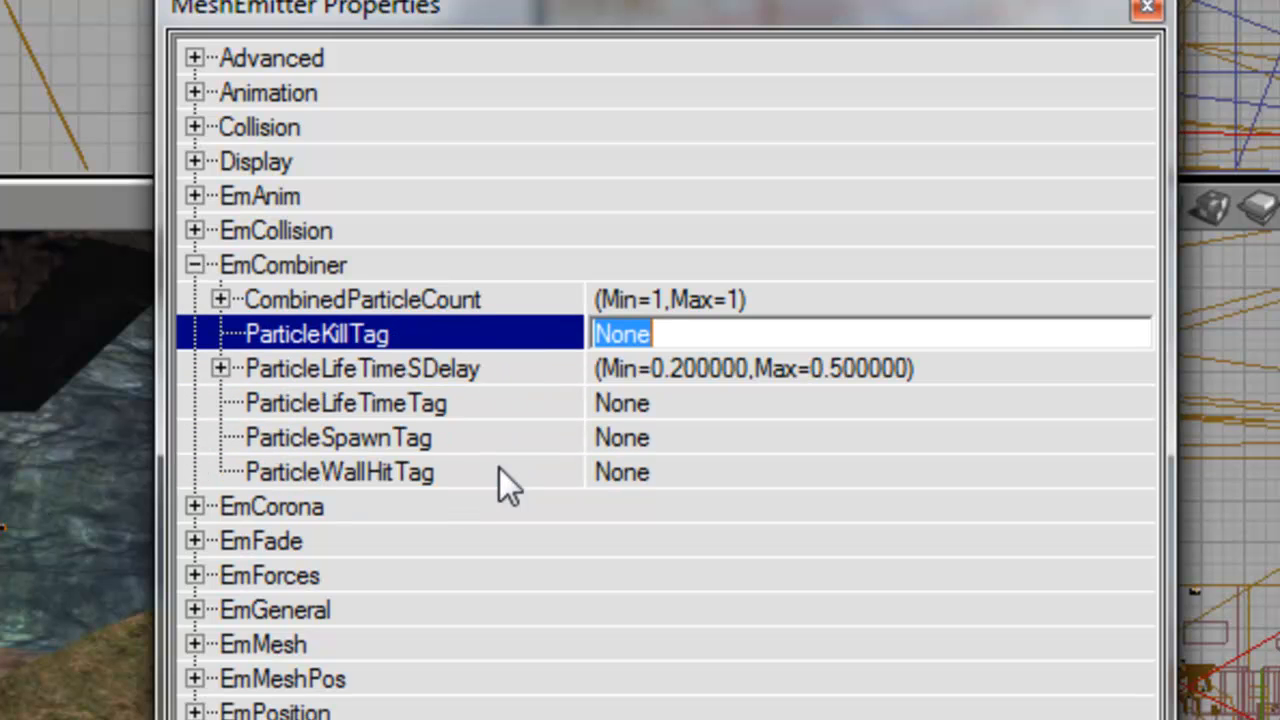
key("ctrl+v")
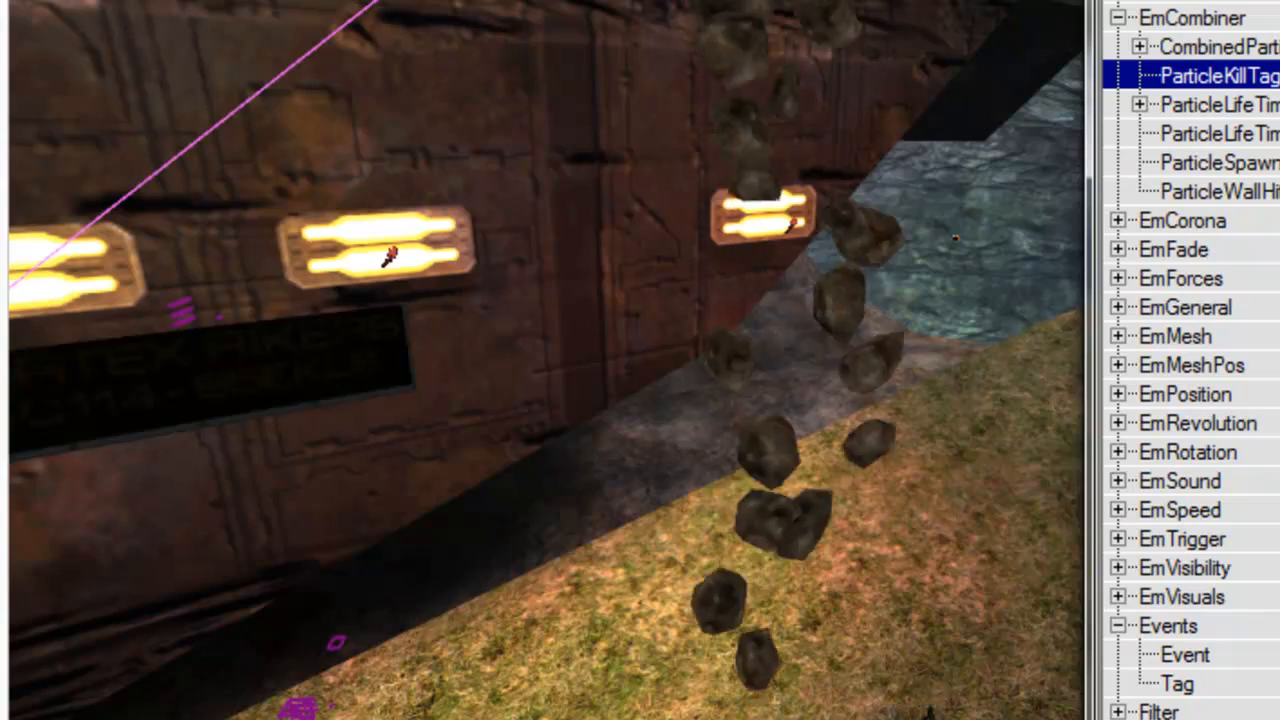
mouse_move(886, 326)
left_mouse_down()
mouse_move(886, 390)
mouse_move(886, 350)
left_mouse_up()
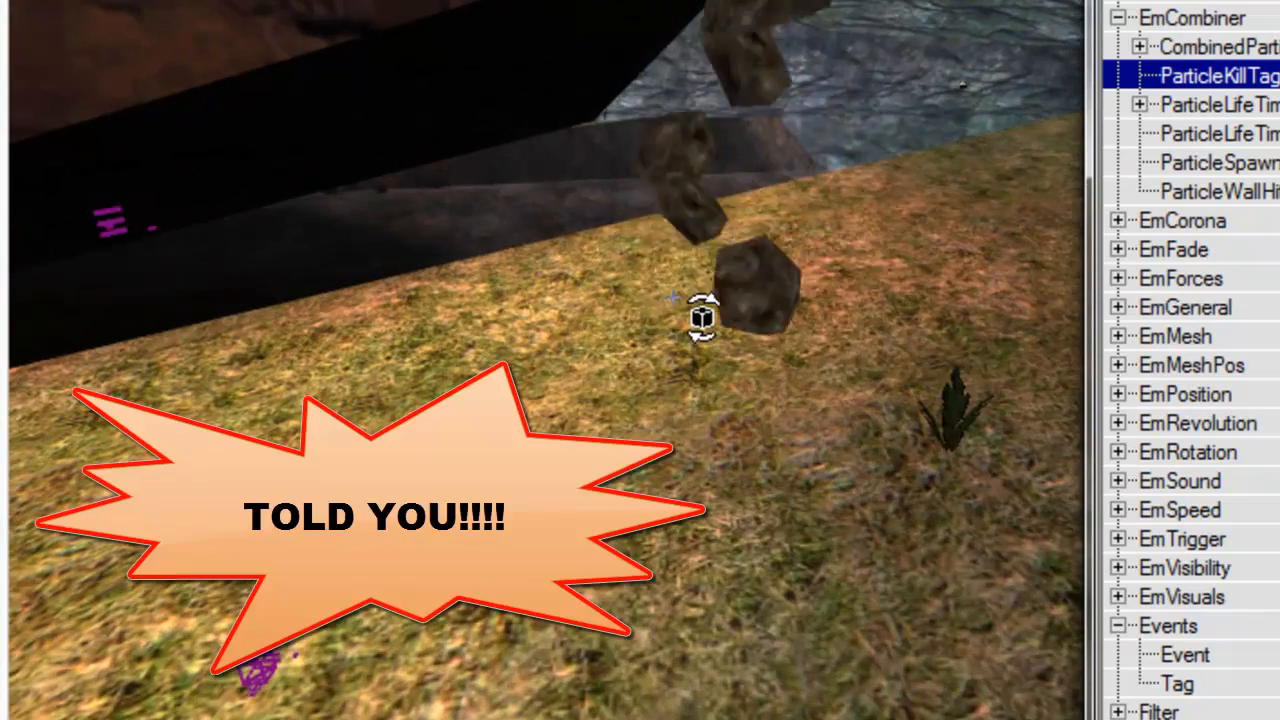
right_click_drag(694, 320, 796, 349)
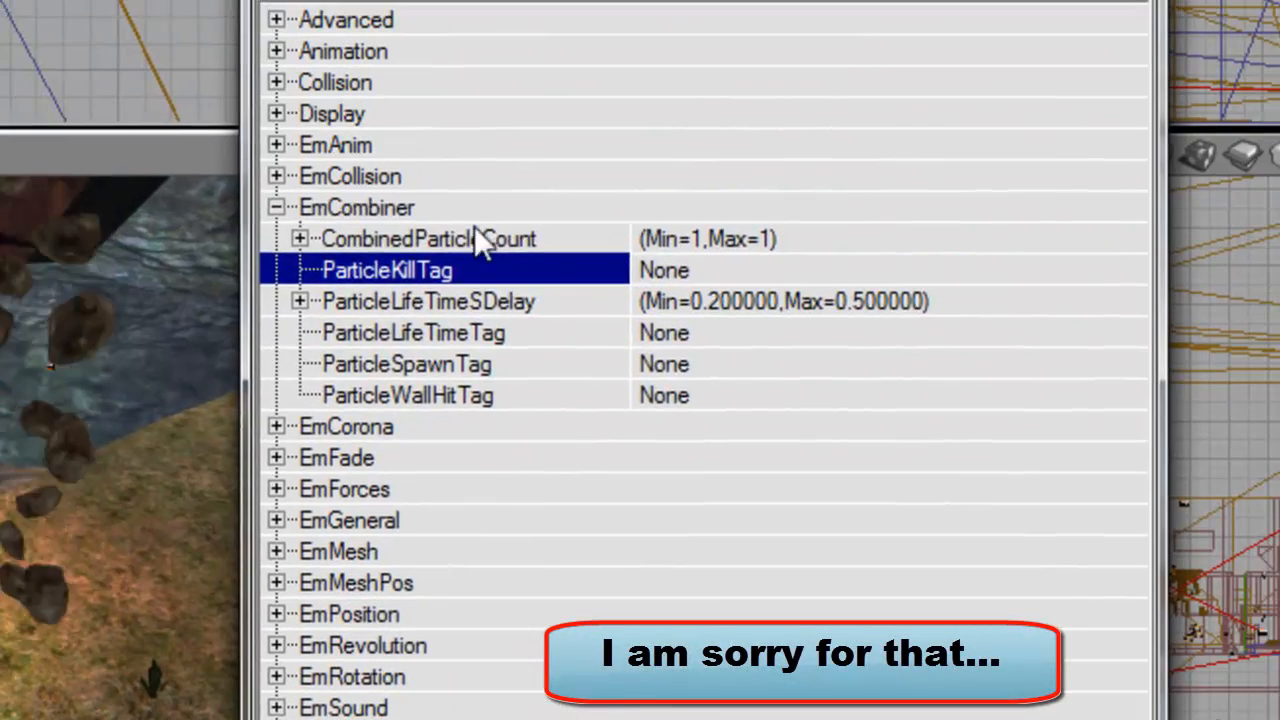
- Re-enable the fragment emitter by setting bDisabled to False in EmGeneral
left_click(1260, 18)
left_click(1265, 312)
double_click(435, 345)
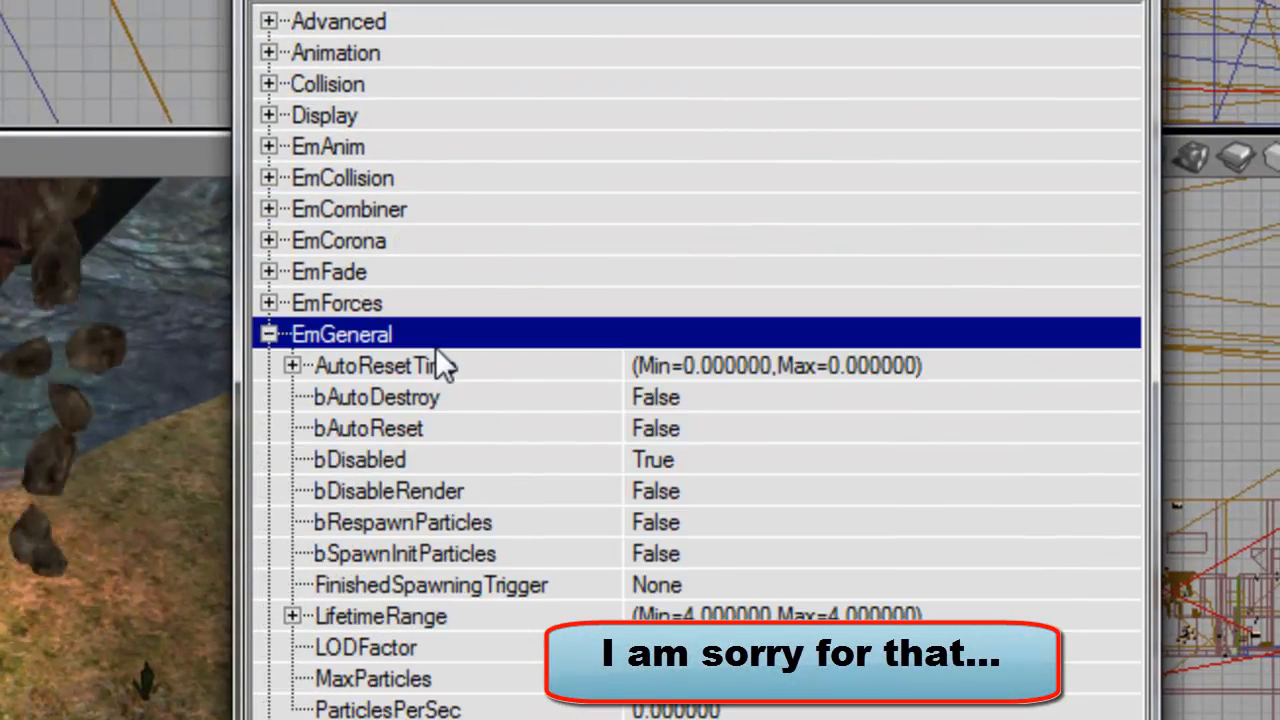
double_click(506, 456)
- Select the boulder emitter on top of the hull, restart the realtime preview and examine the fragments on the ground
left_click_drag(389, 604, 161, 532)
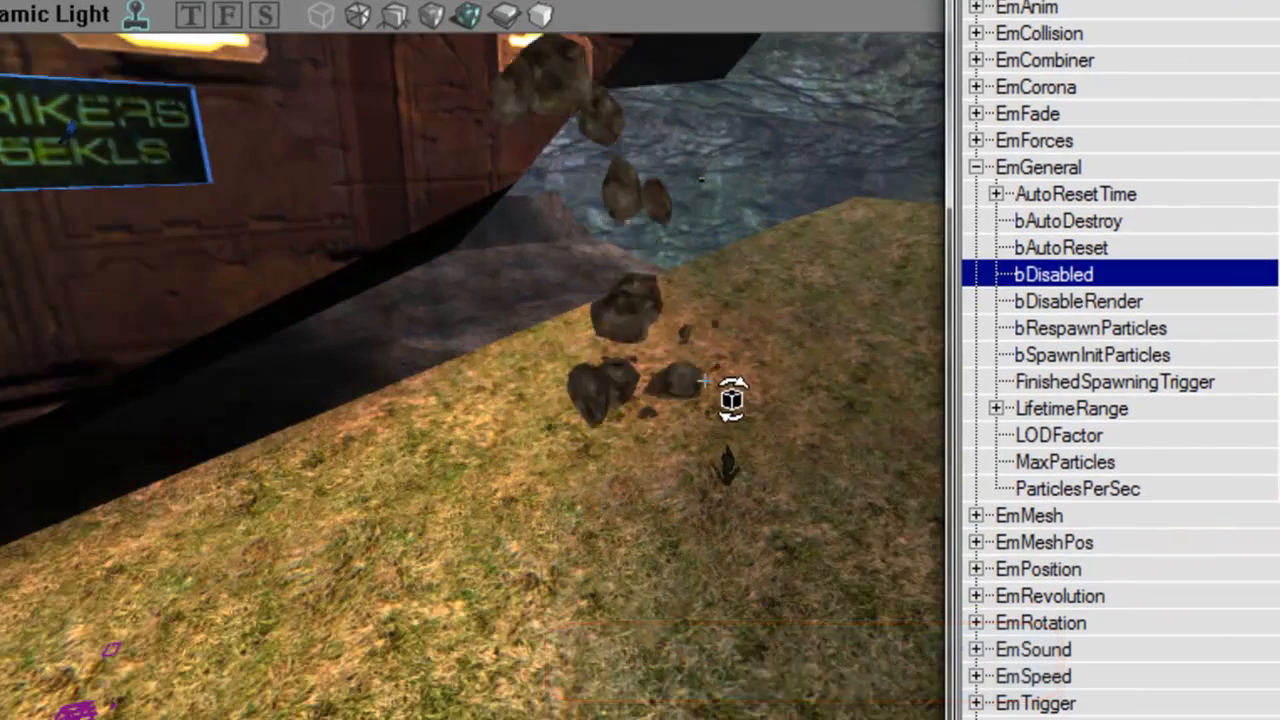
left_click(51, 458)
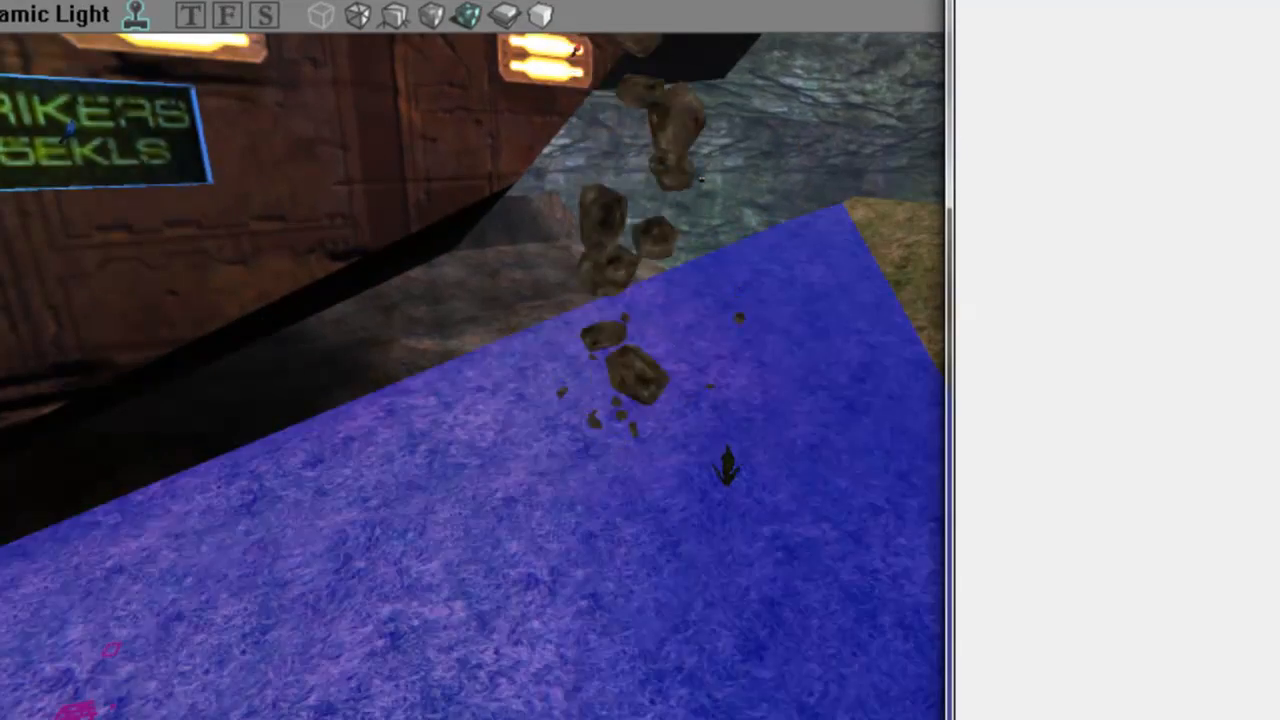
right_click_drag(597, 277, 597, 170)
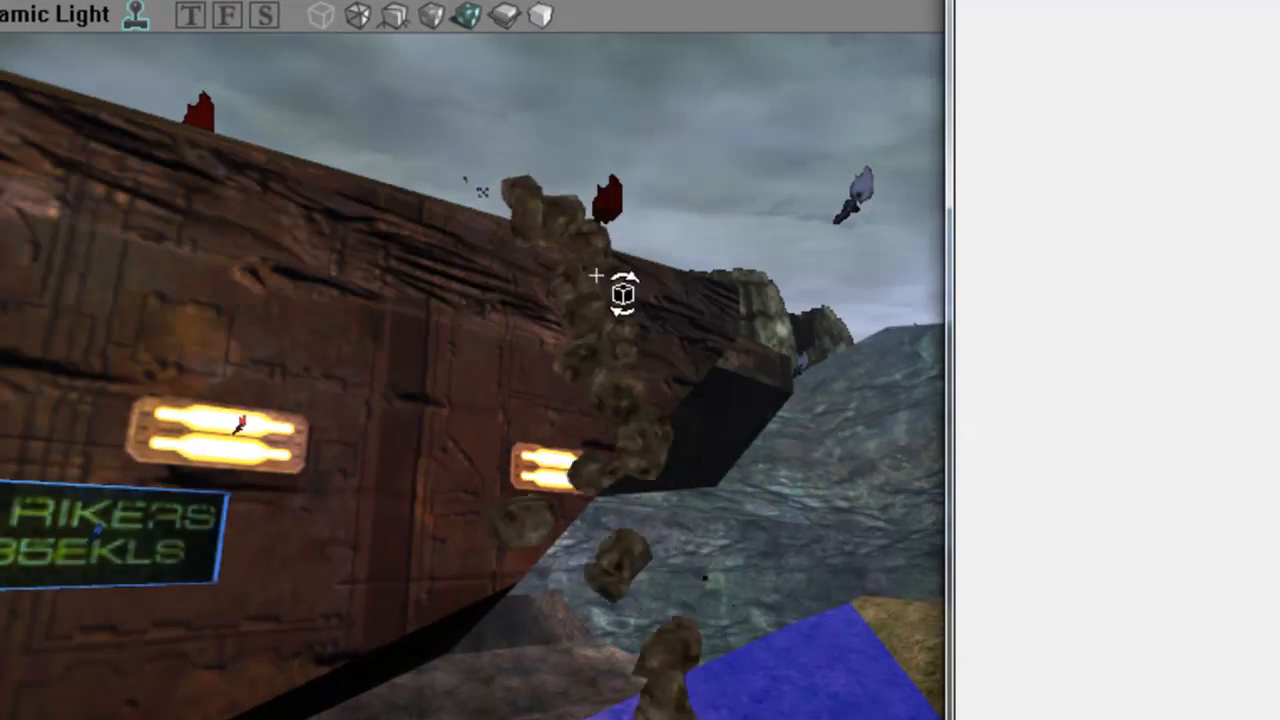
left_click(486, 190)
right_click_drag(486, 190, 486, 178)
left_click(490, 229)
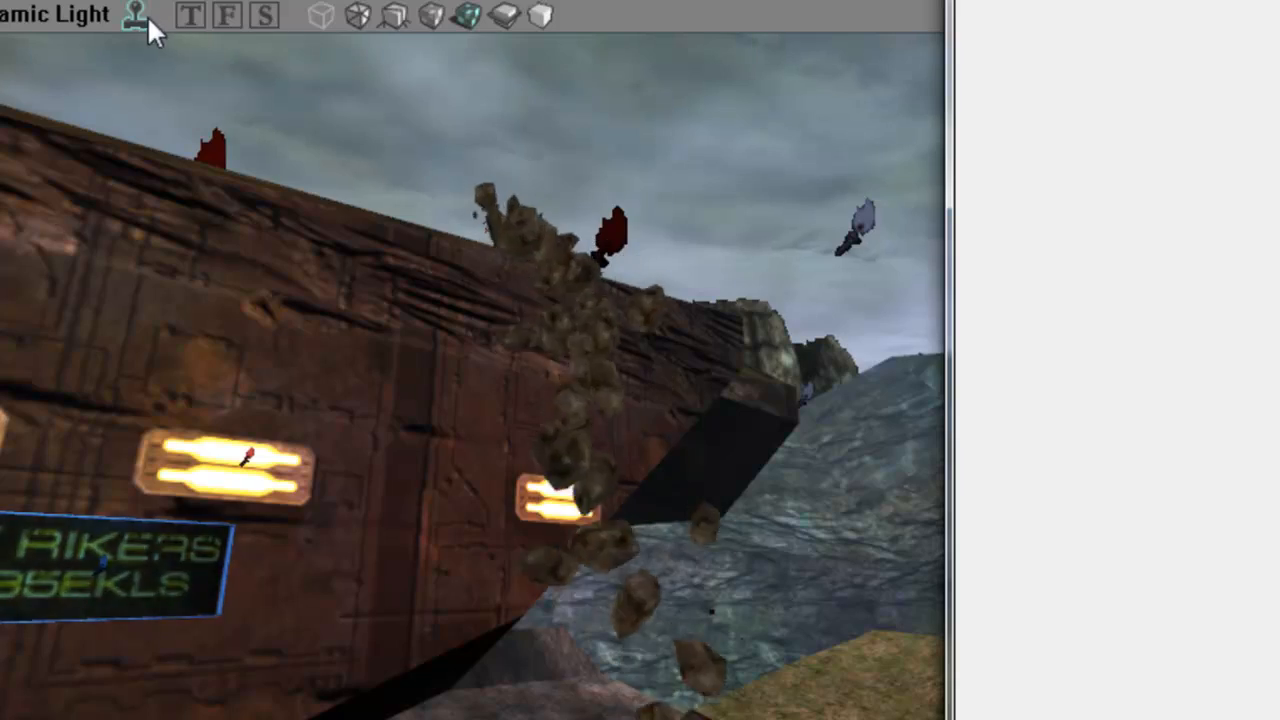
left_click(574, 338)
right_click_drag(574, 338, 584, 445)
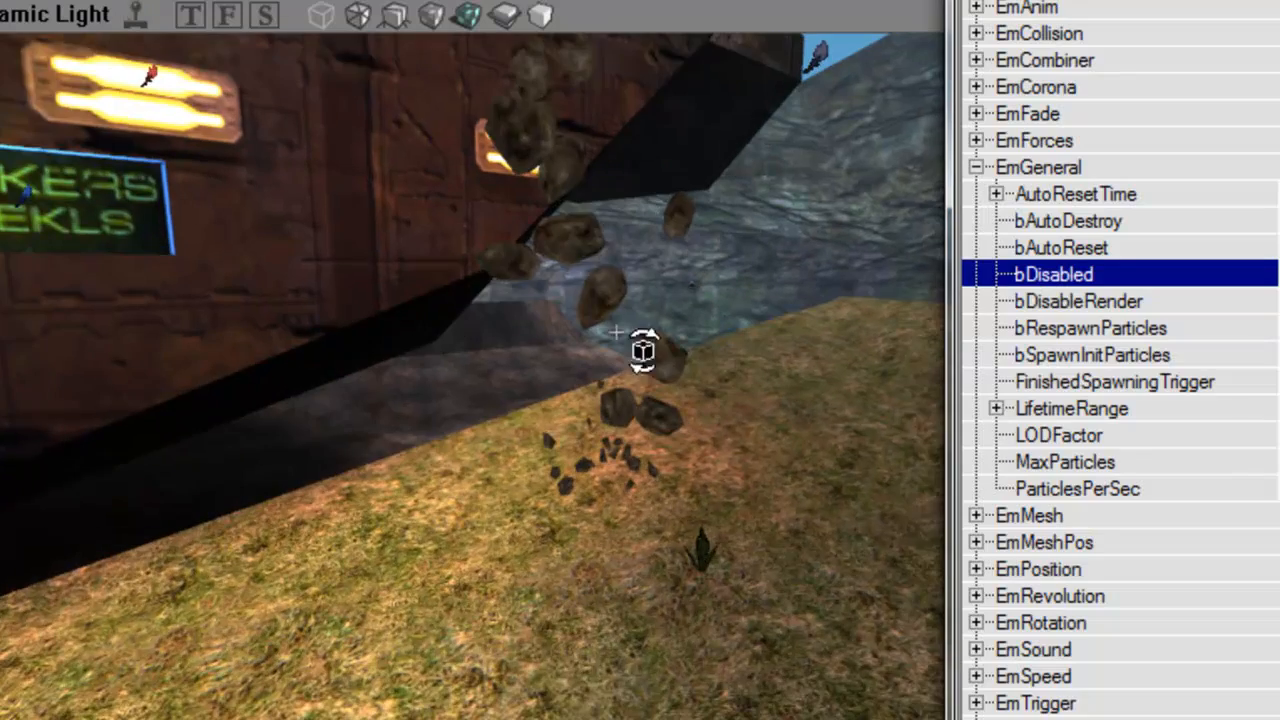
left_click_drag(616, 332, 618, 262)
right_click_drag(618, 262, 630, 400)
left_click(135, 14)
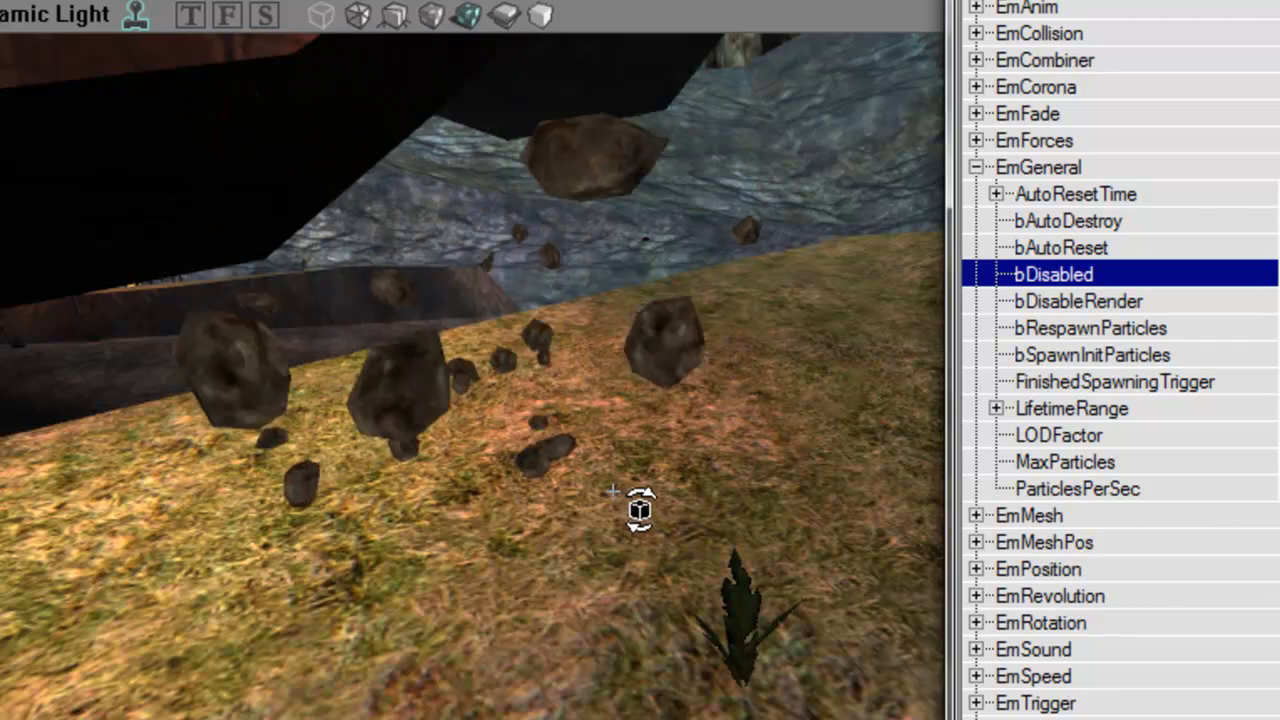
- Set the boulder emitter's CombinedParticleCount to Max 5 and Min 4 in EmCombiner
double_click(1053, 160)
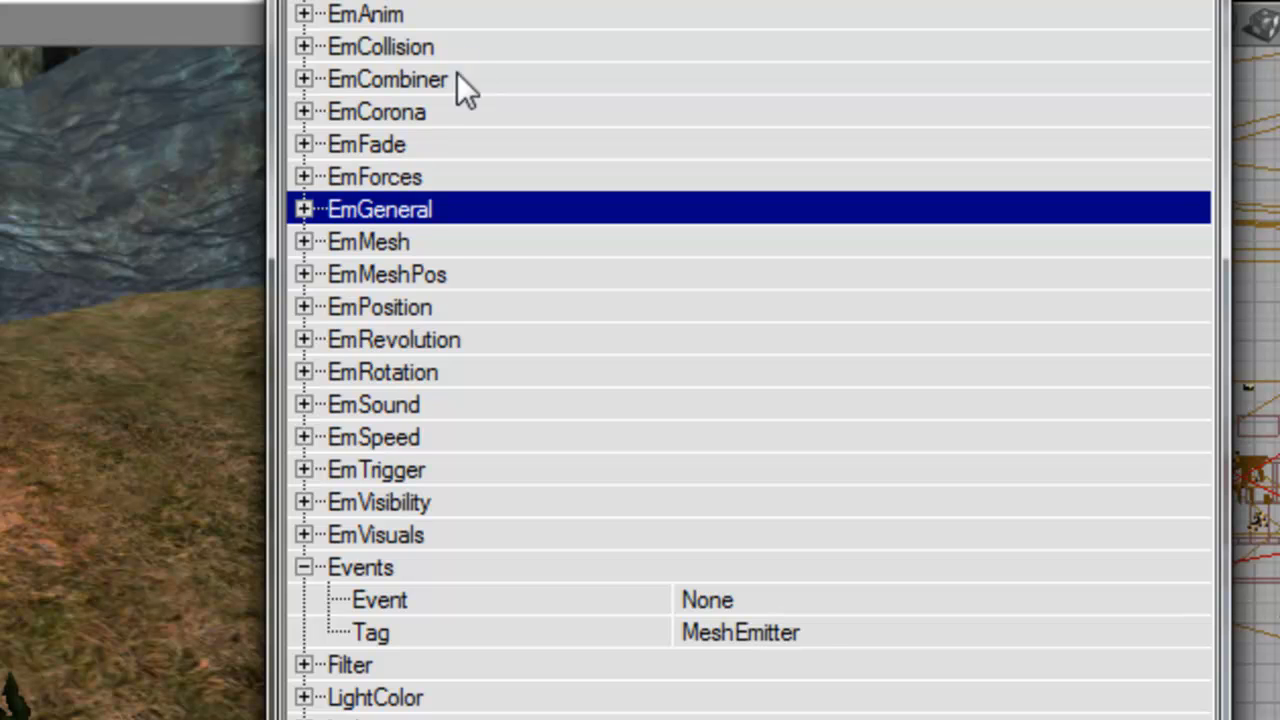
double_click(457, 76)
left_click(455, 141)
double_click(499, 118)
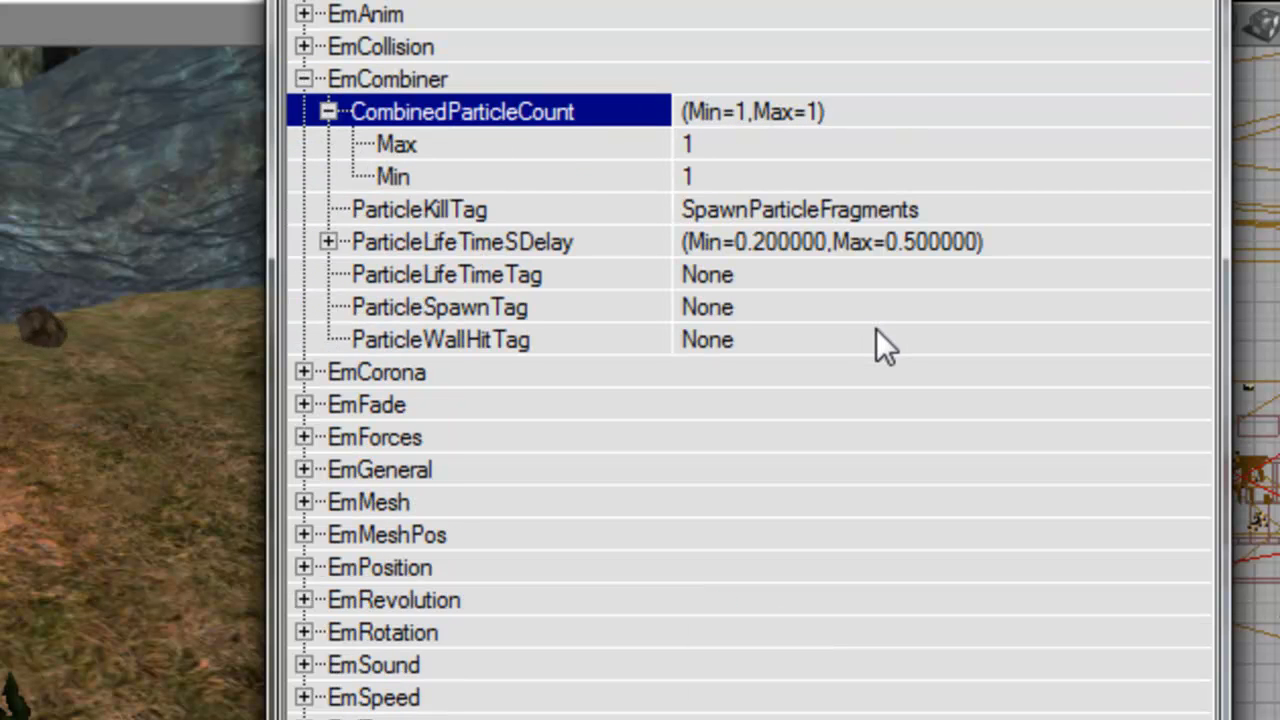
key("Down")
type("5")
key("Down")
type("4")
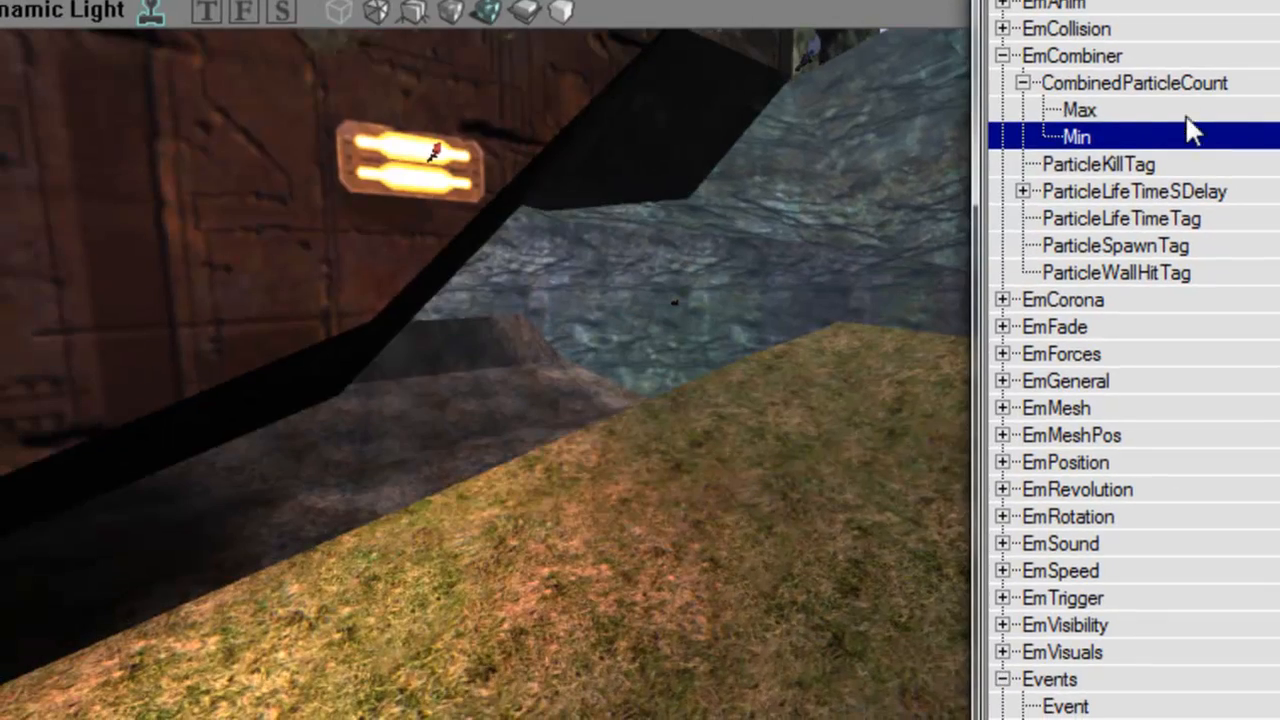
left_click_drag(708, 463, 686, 528)
- Collapse EmCombiner and set the boulder emitter's MaxParticles to 25 in EmGeneral
left_click(1134, 62)
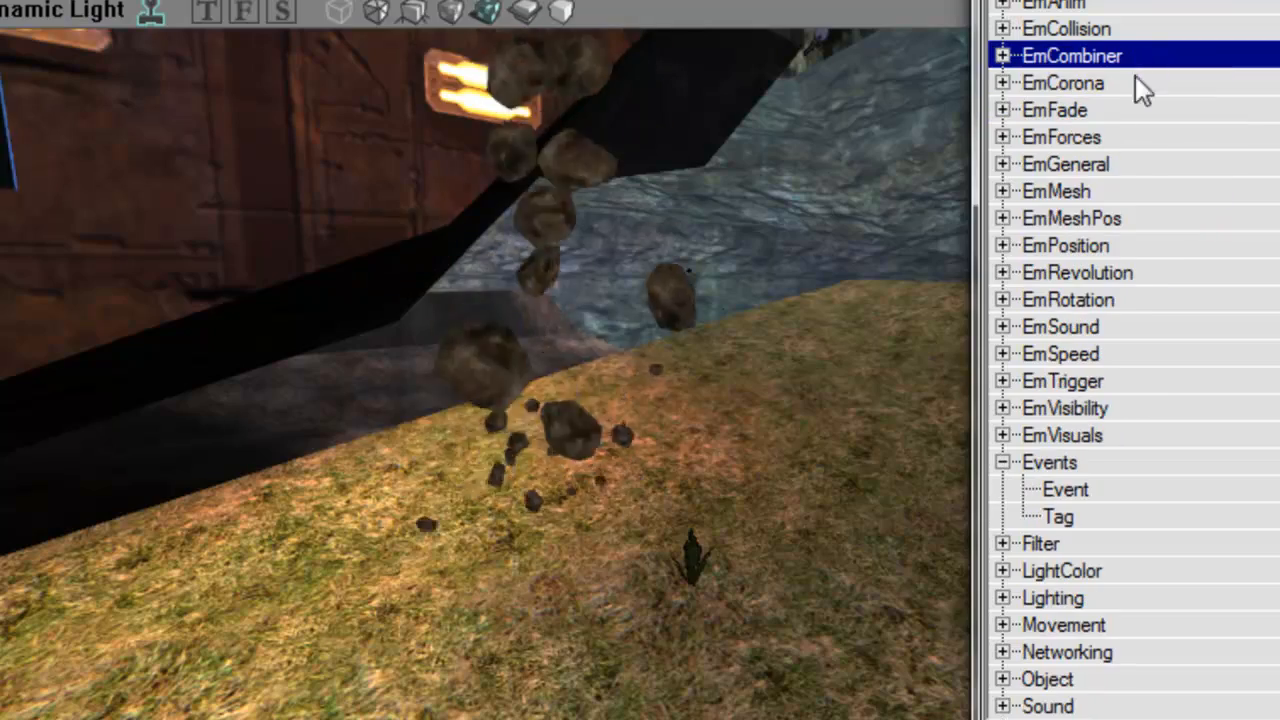
left_click(1125, 167)
left_click(1134, 188)
left_click(1205, 485)
type("25")
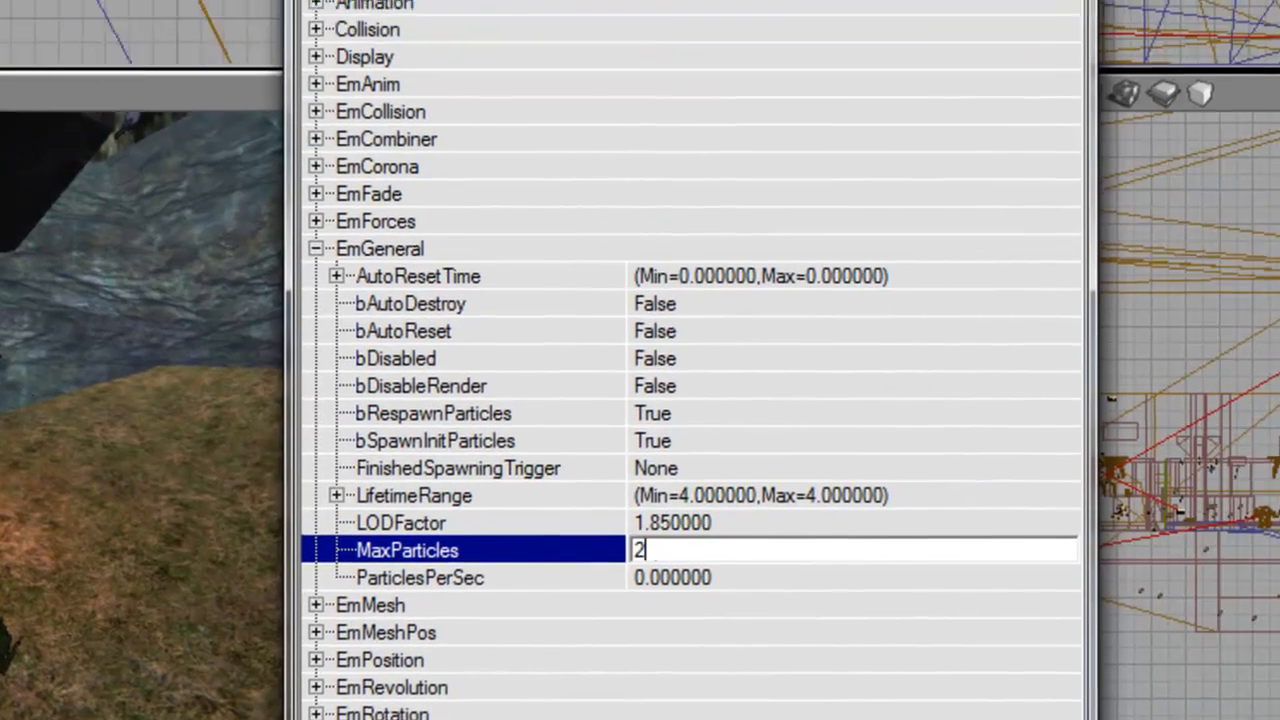
key("Return")
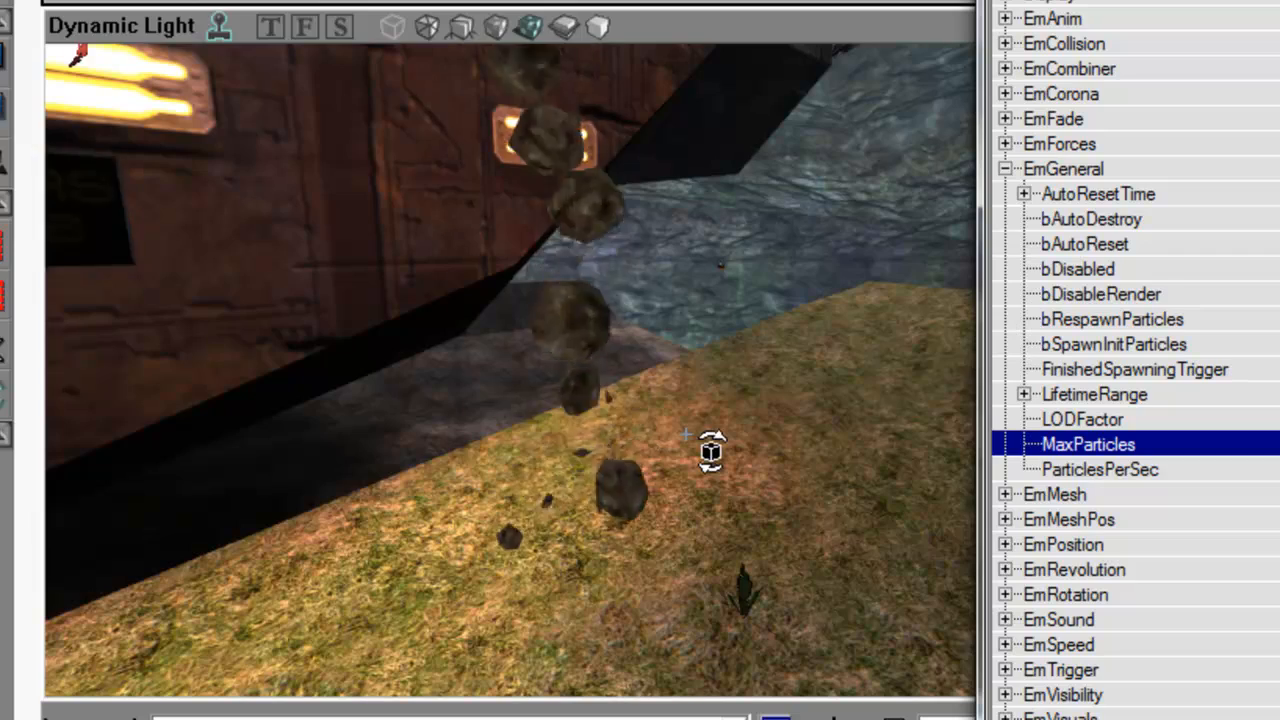
left_click_drag(686, 434, 762, 482)
- Collapse EmGeneral and Events for the fragment emitter and check its EmVisibility settings
double_click(1097, 170)
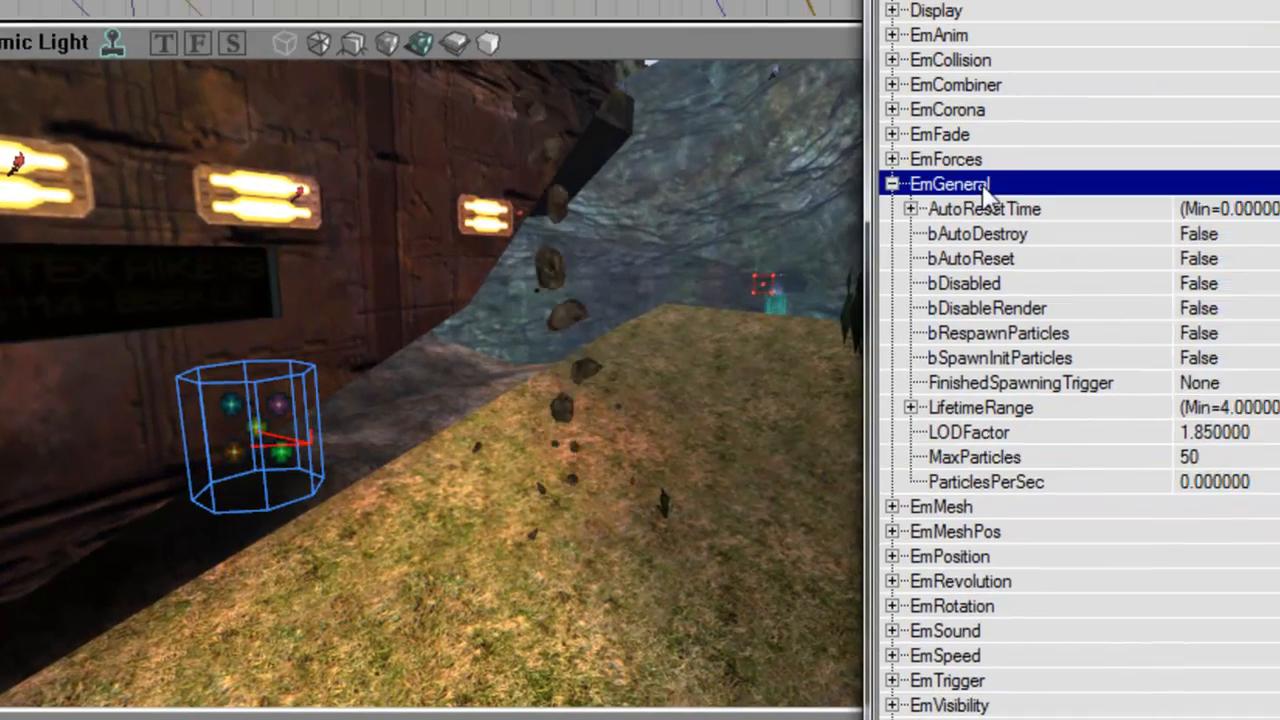
left_click(828, 478)
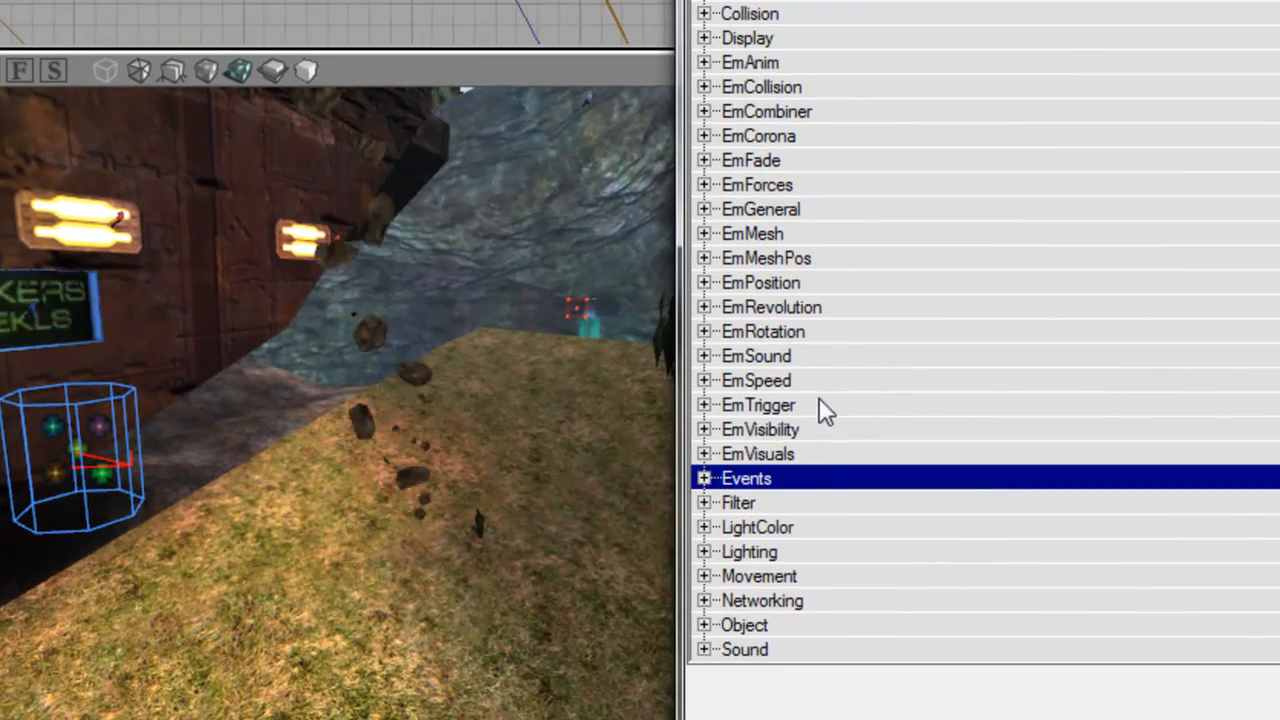
double_click(818, 440)
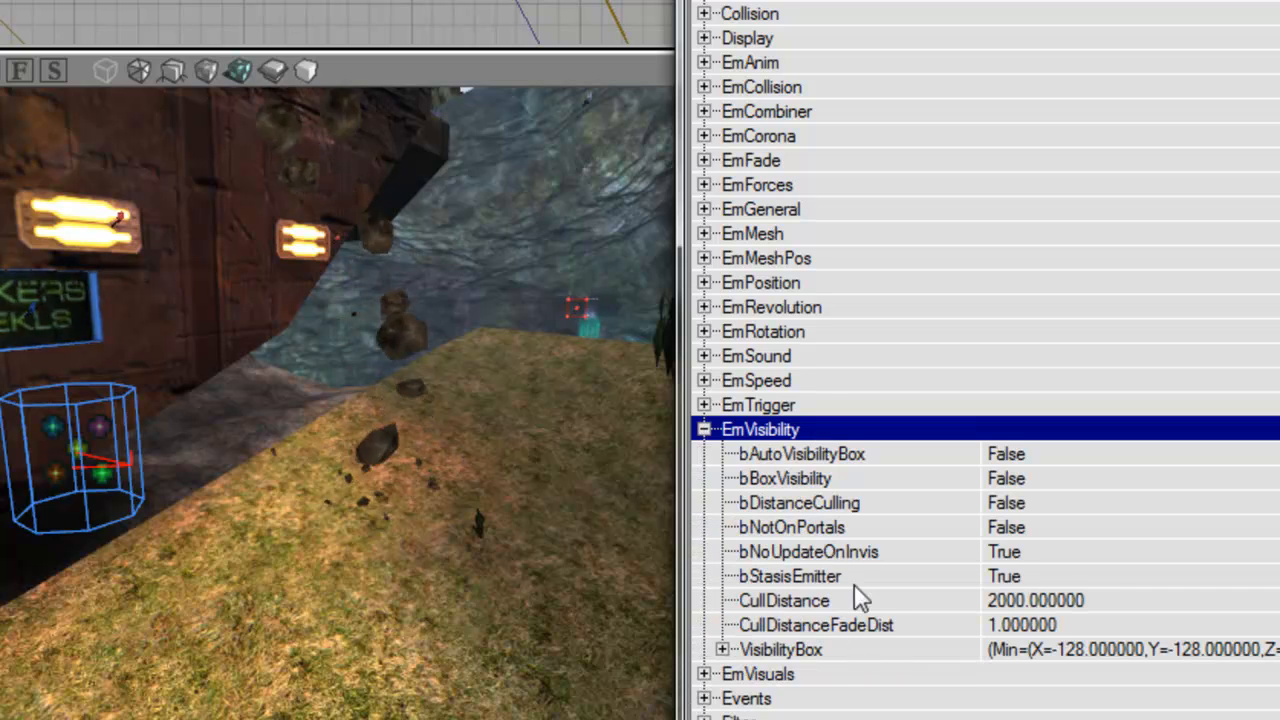
double_click(790, 431)
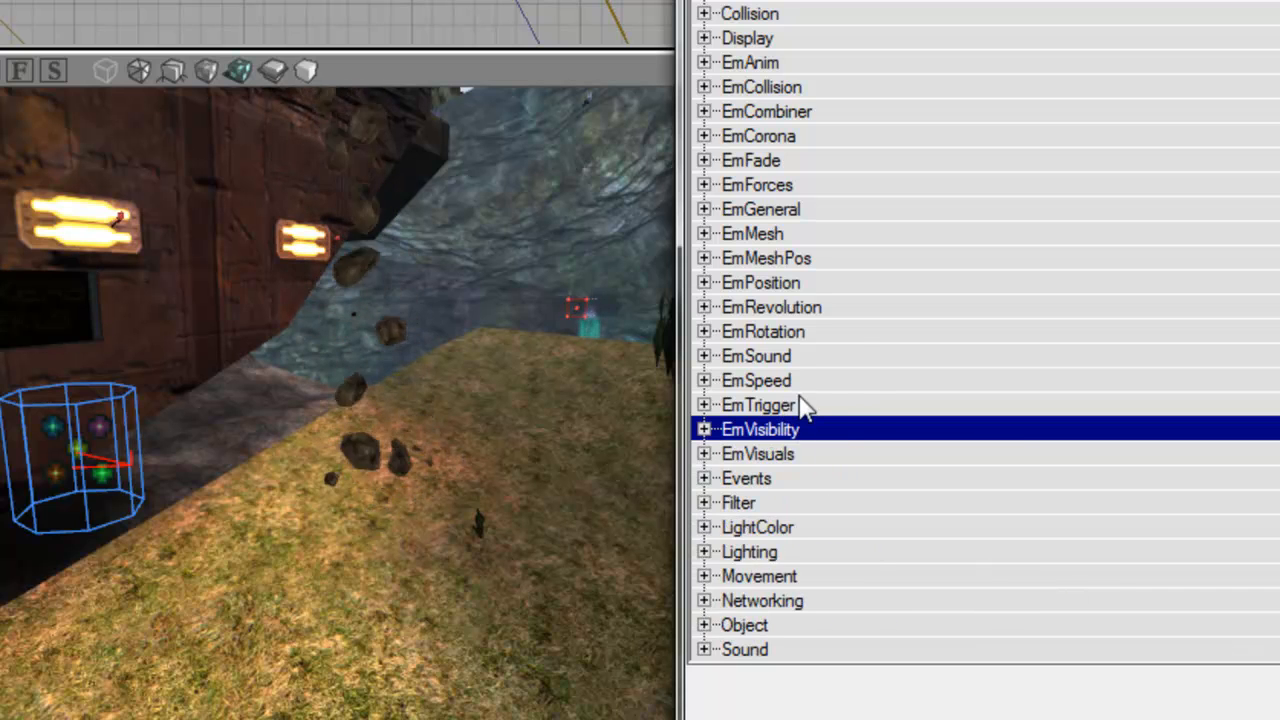
- Set the fragment emitter's StartingScale to Min 0.7 and Max 1 in EmVisuals
double_click(800, 456)
double_click(862, 673)
left_click(870, 698)
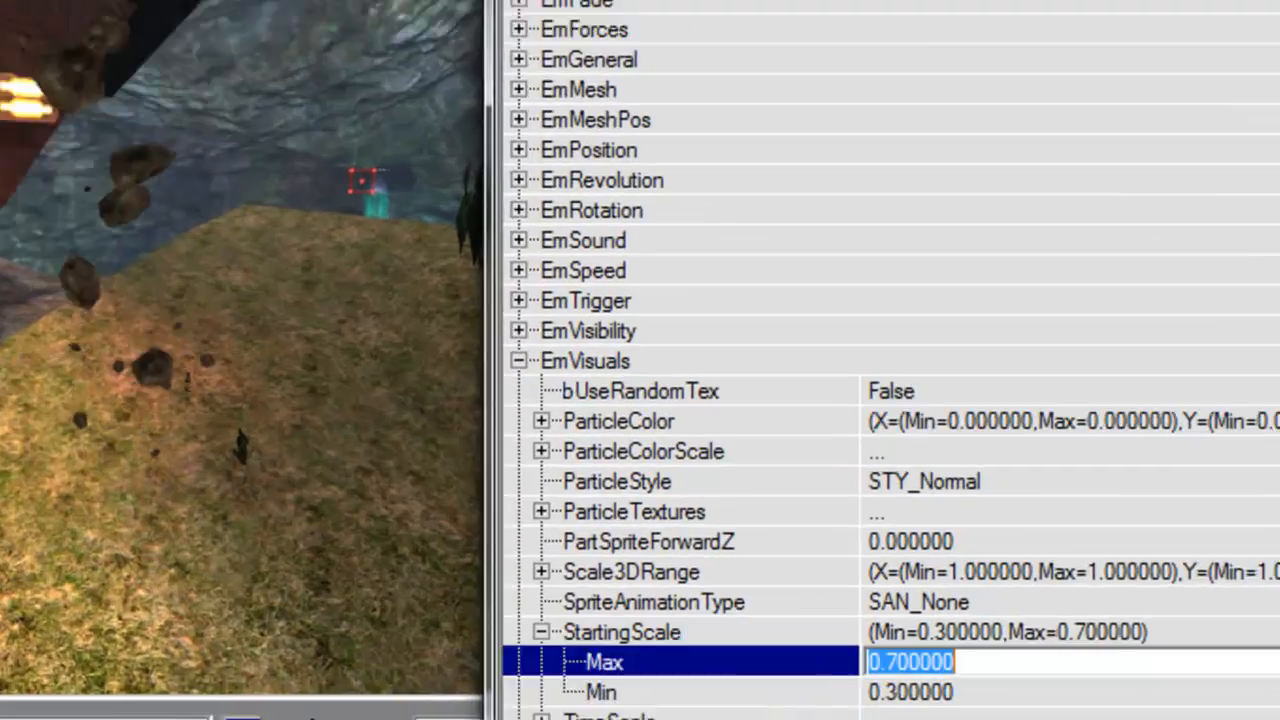
key("Down")
type("0.7")
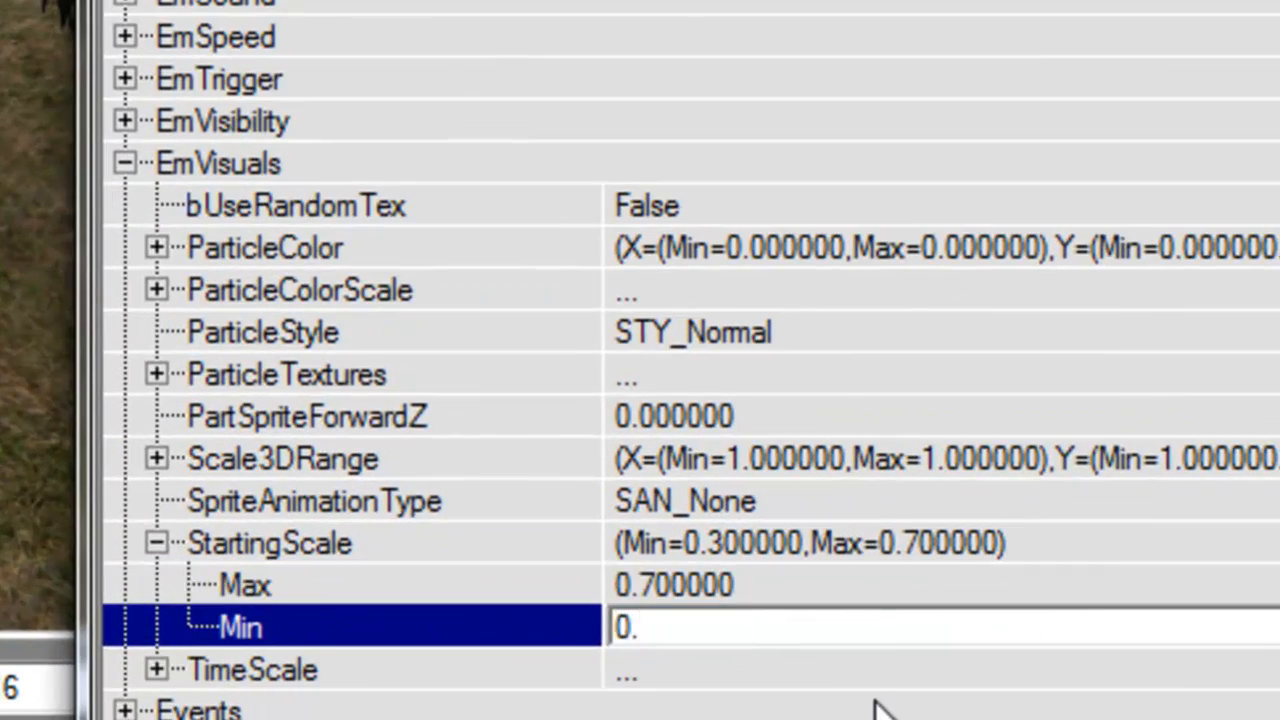
key("Up")
type("1")
key("Return")
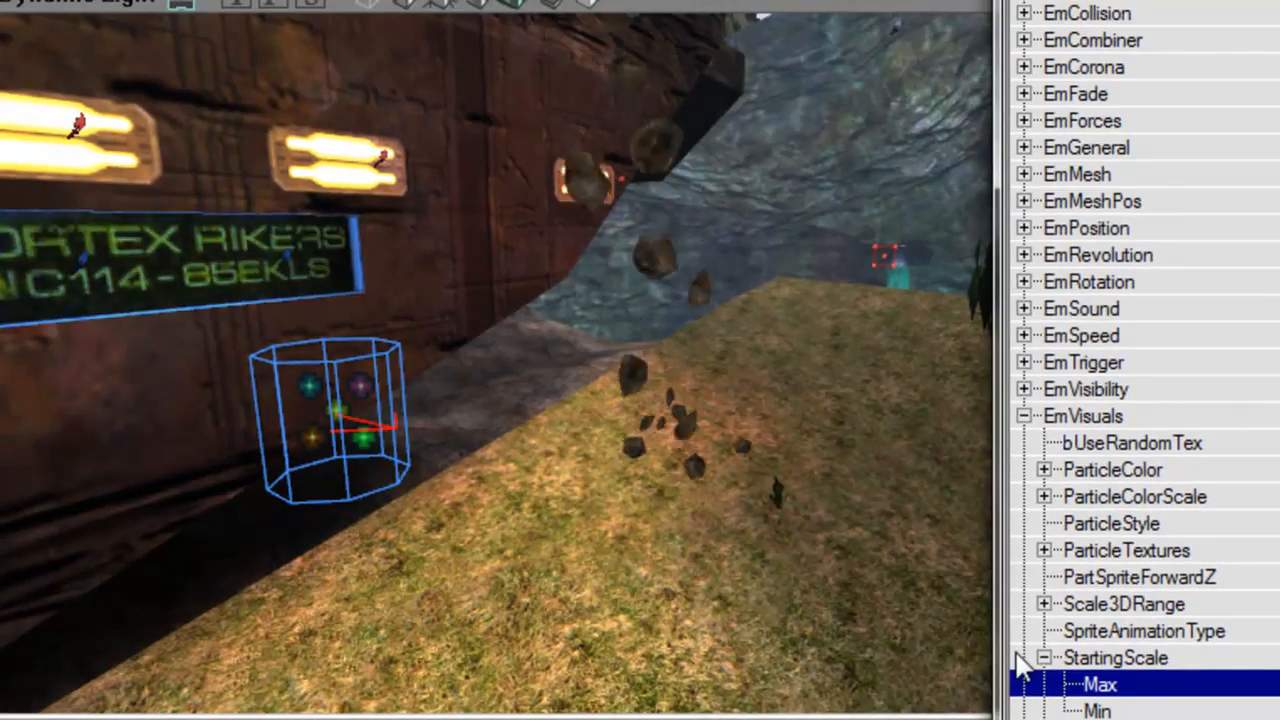
left_click_drag(692, 489, 705, 430)
right_click_drag(692, 489, 660, 450)
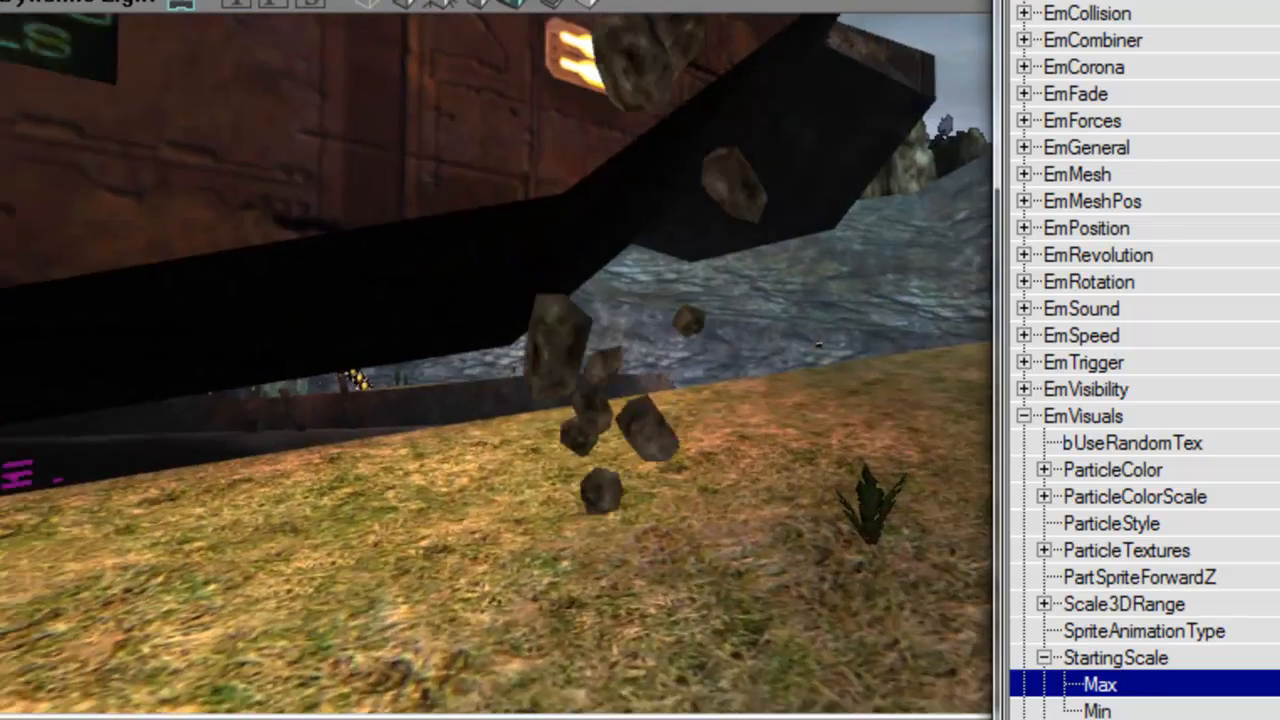
left_click_drag(692, 489, 696, 500)
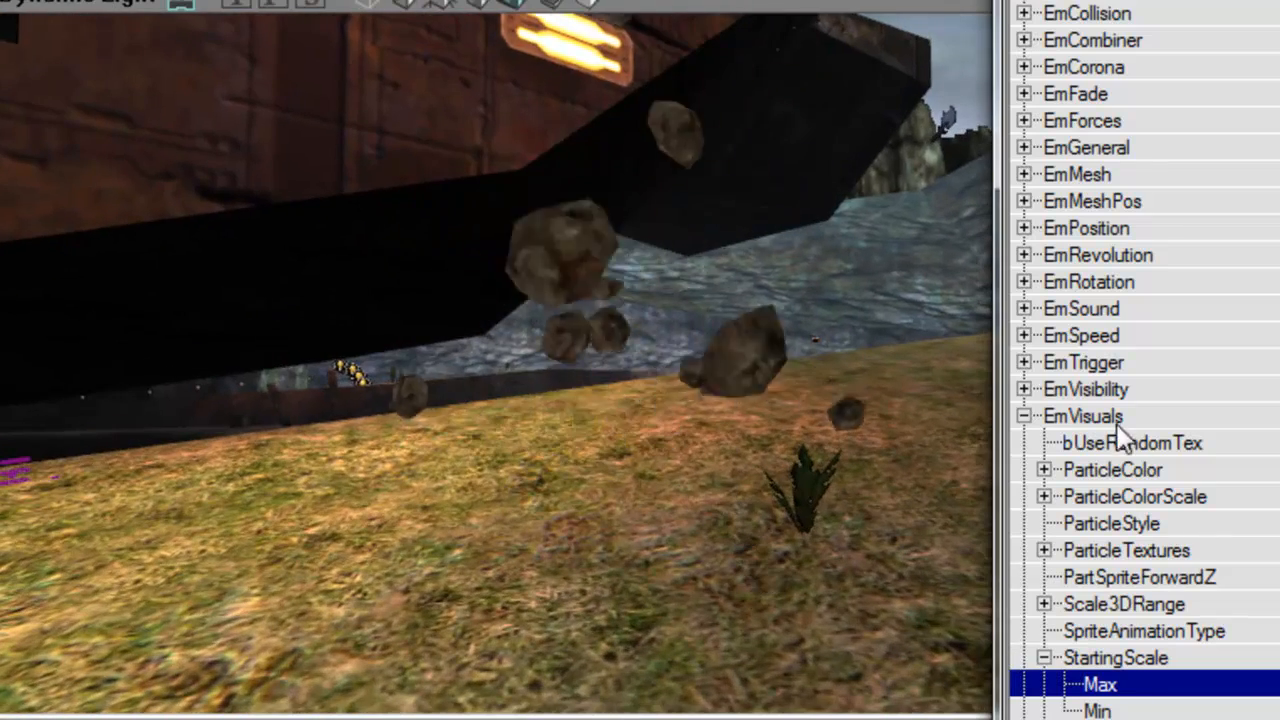
- Collapse EmVisuals and open the Max value of BoxVelocity X in the fragment emitter's EmSpeed for editing
double_click(1075, 418)
double_click(1081, 335)
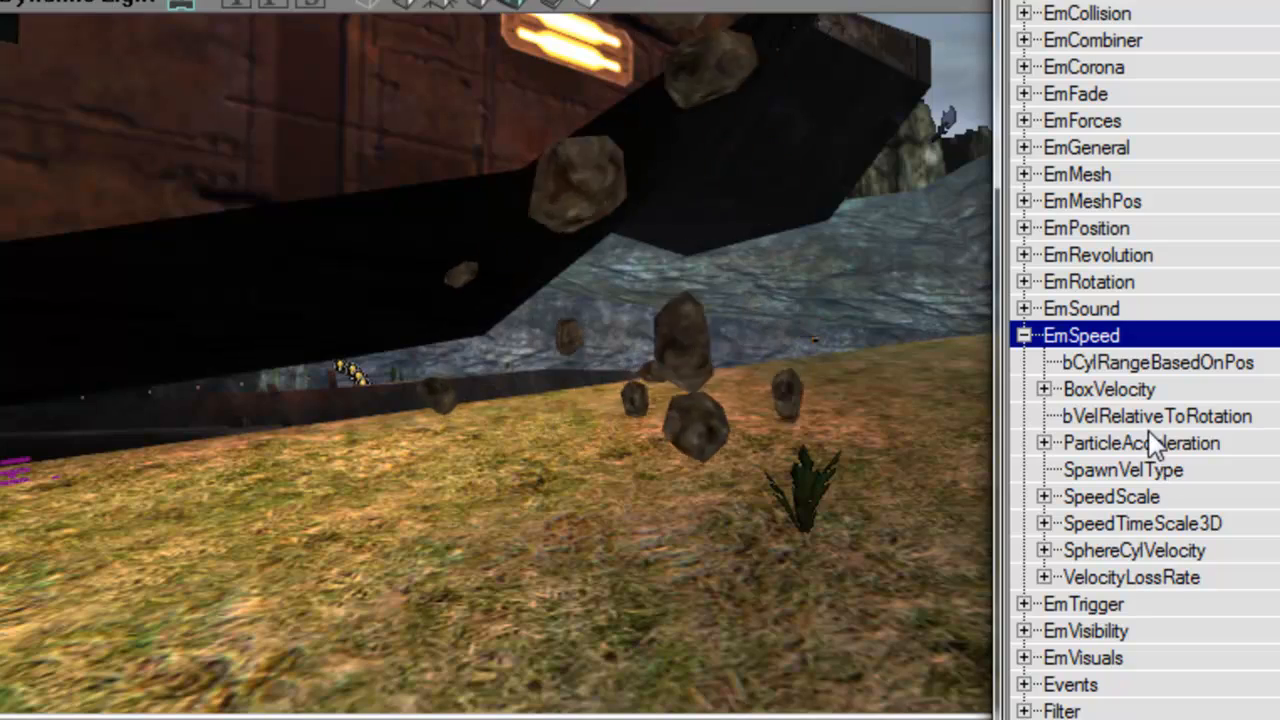
left_click(1140, 386)
key("Right")
key("Right")
key("Right")
key("Down")
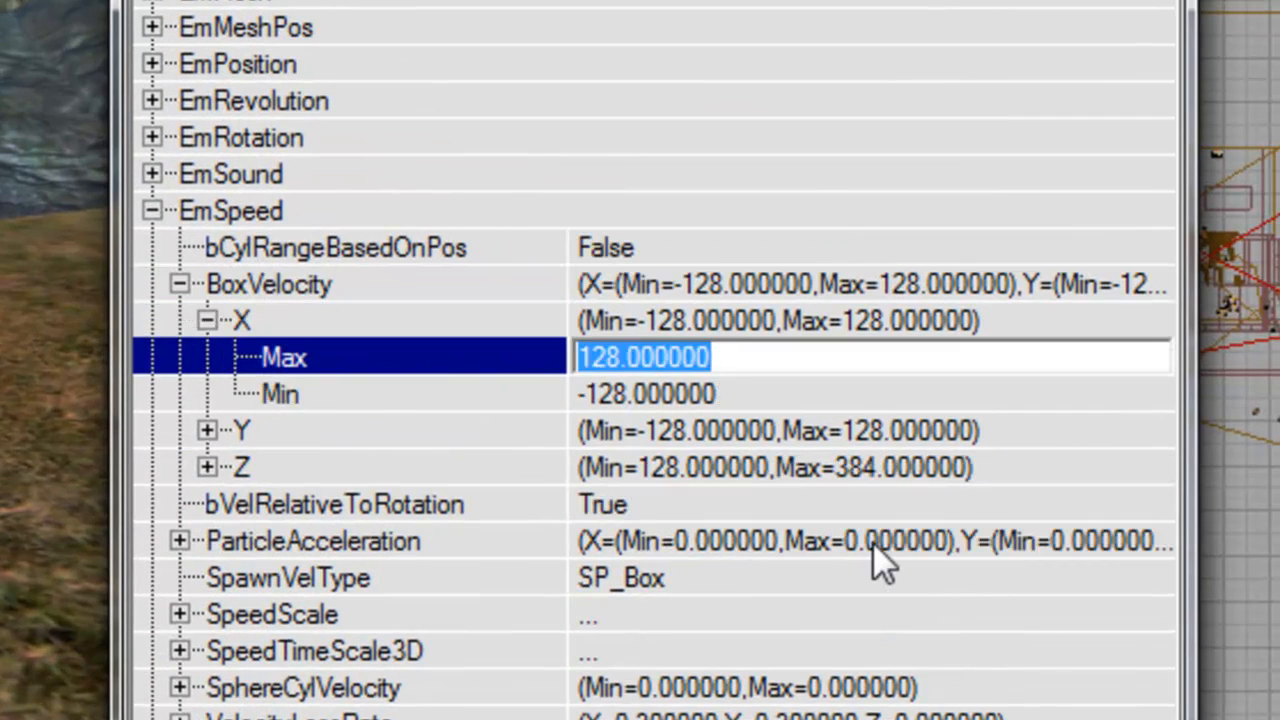
- Set BoxVelocity's X range in EmSpeed to a maximum of 256 and a minimum of -256
type("256")
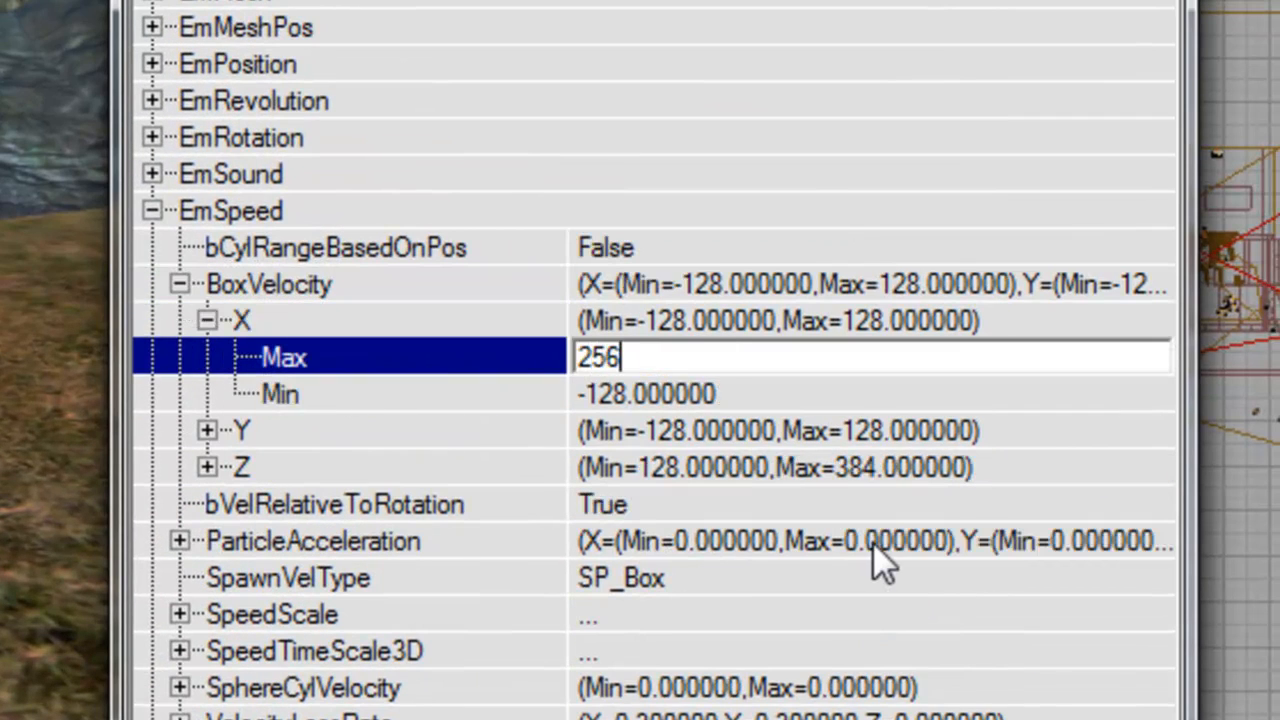
key("Down")
key("Up")
key("Up")
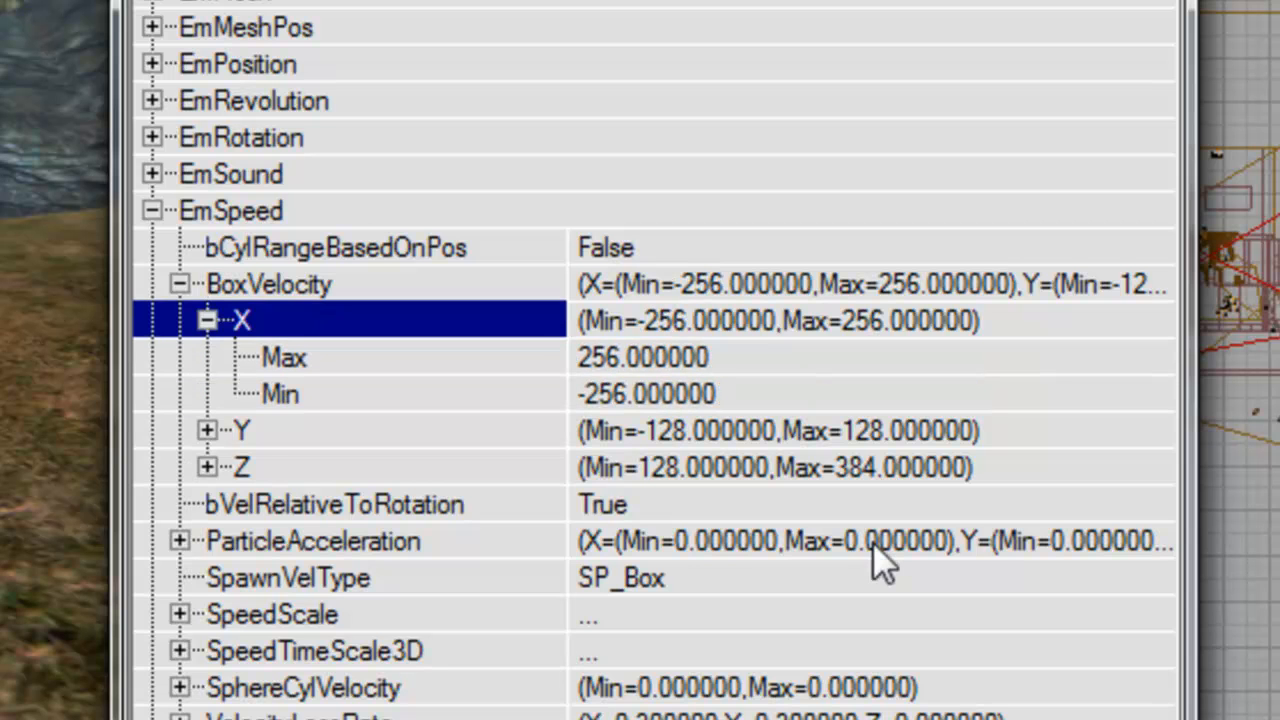
- Set BoxVelocity's Y range to a maximum of 256 and a minimum of -256, then collapse Y
key("Left")
key("Down")
key("Right")
key("Down")
type("256")
key("Down")
type("-256")
key("Up")
key("Up")
key("Left")
- Change the minimum of BoxVelocity's Z range, check the flying rocks in the 3D view, and collapse BoxVelocity
key("Down")
key("Down")
type("25")
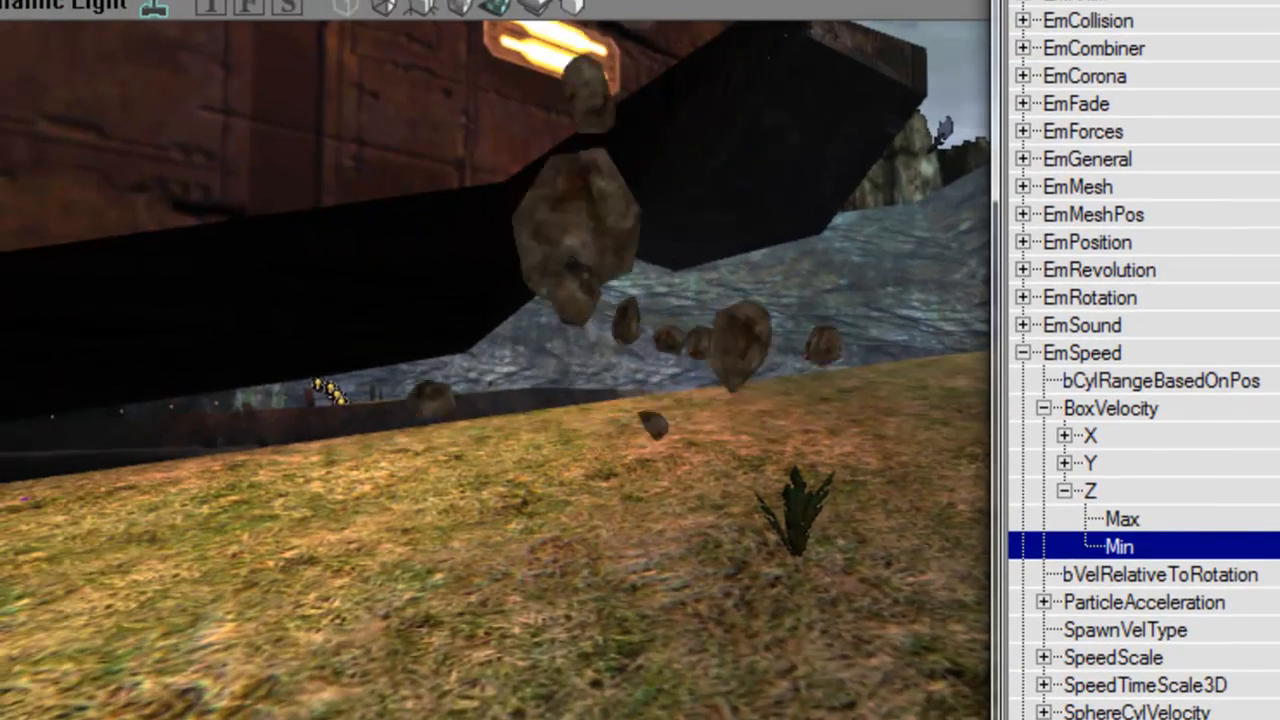
left_click_drag(500, 370, 580, 440)
right_click_drag(580, 440, 590, 300)
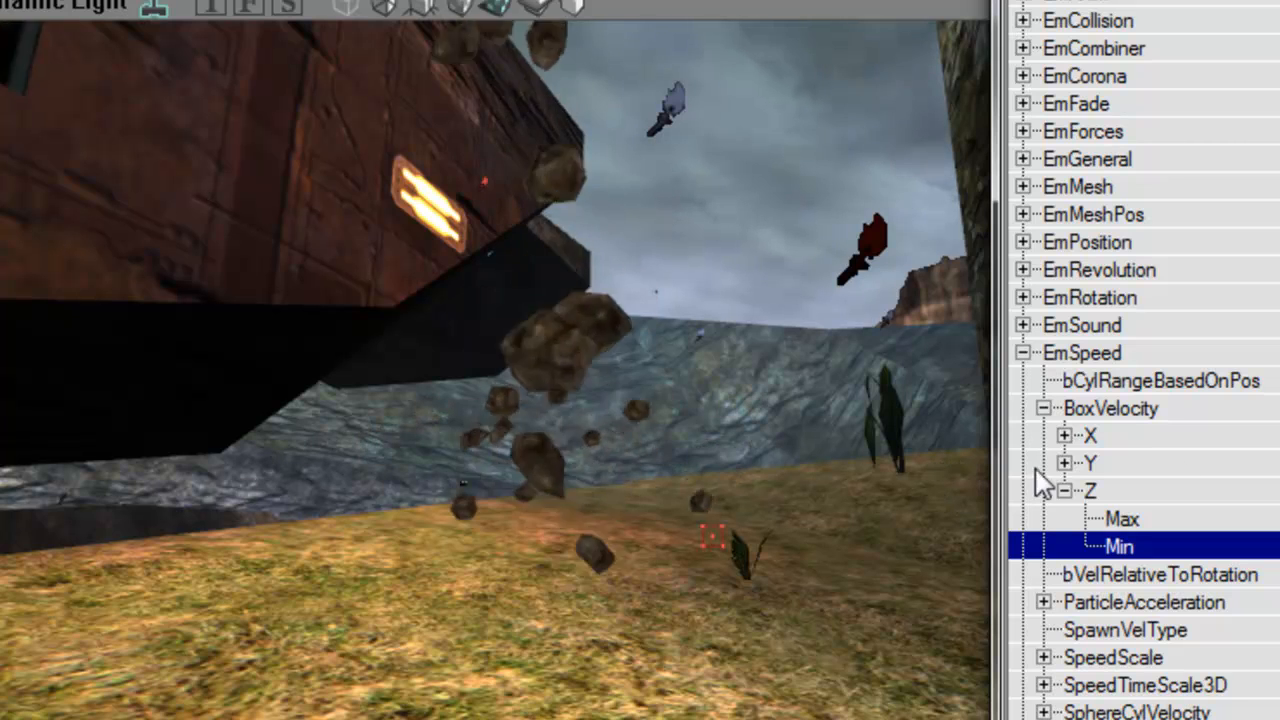
key("Left")
key("Left")
key("Left")
key("Left")
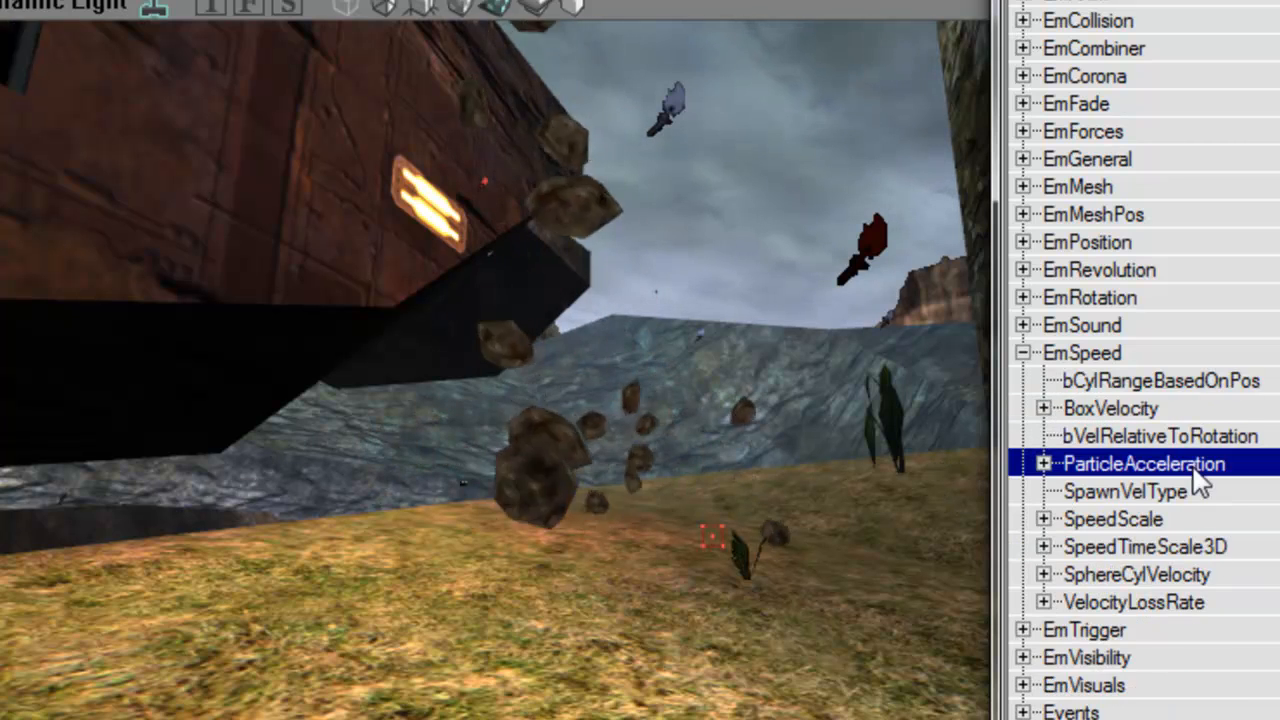
- Set both the maximum and minimum of ParticleAcceleration's Z range to -480
key("Right")
key("Down")
key("Down")
key("Down")
key("Right")
key("Down")
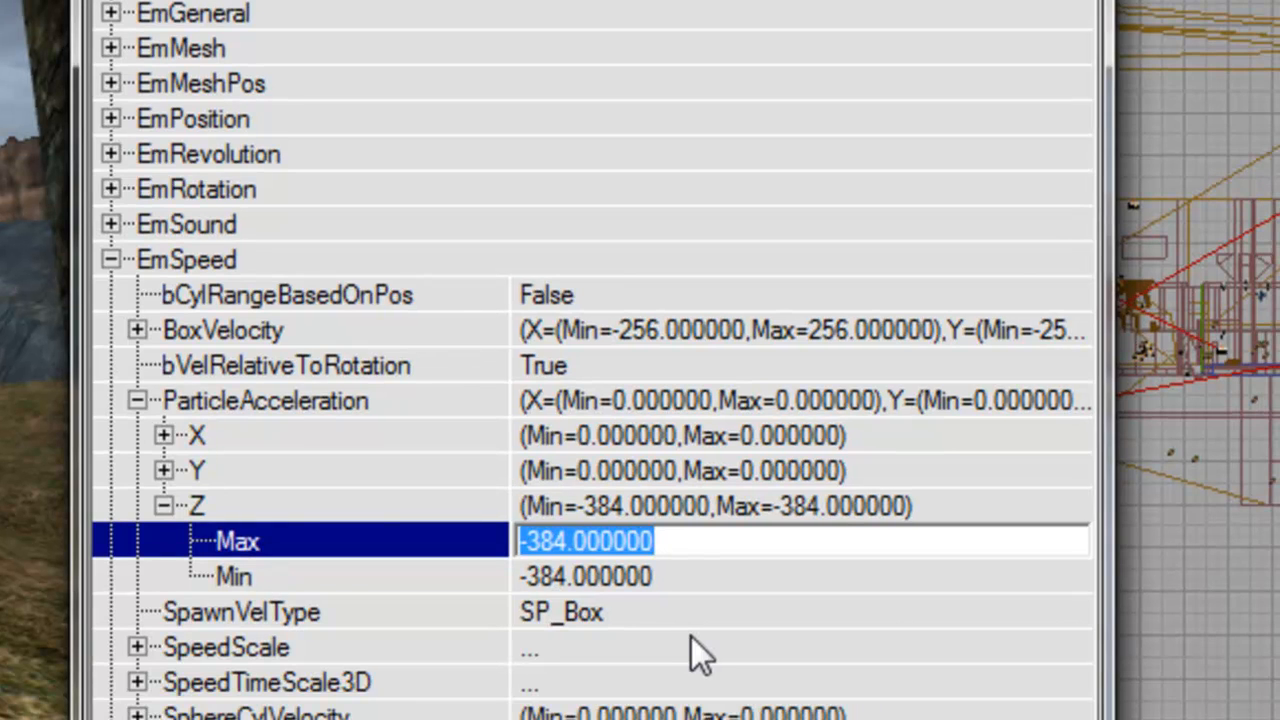
type("-348")
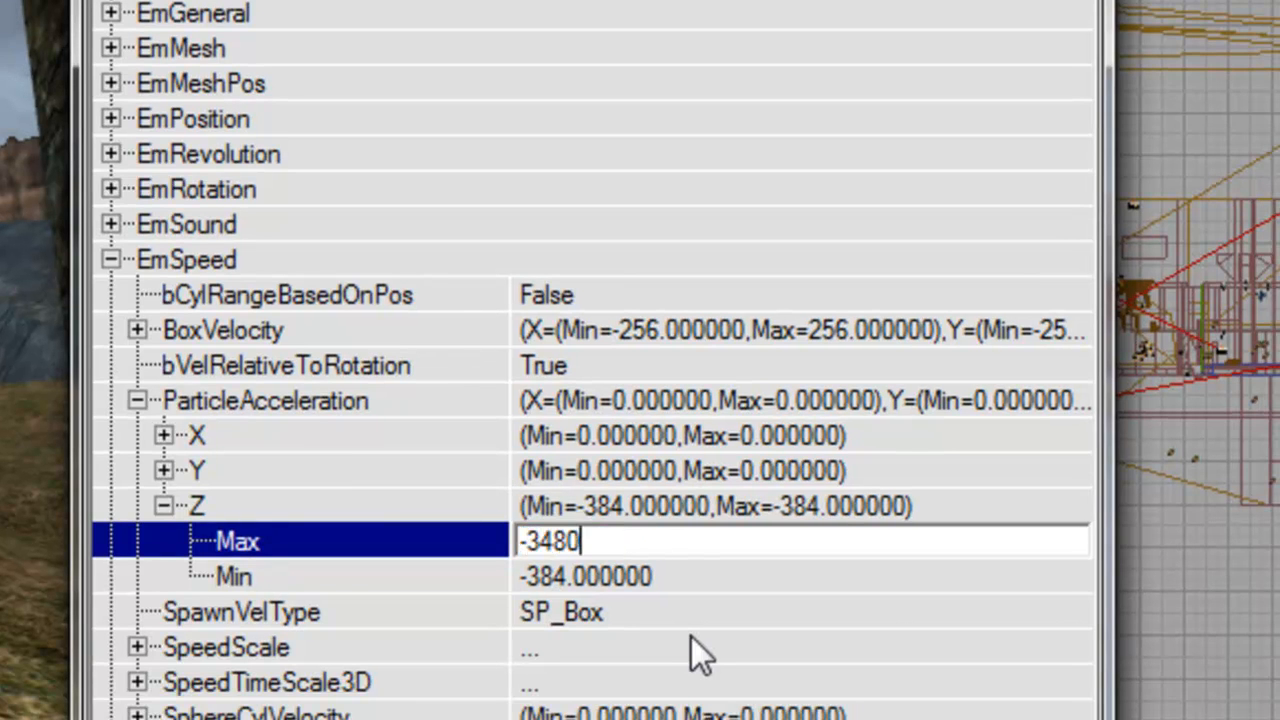
type("0")
key("Down")
type("-480")
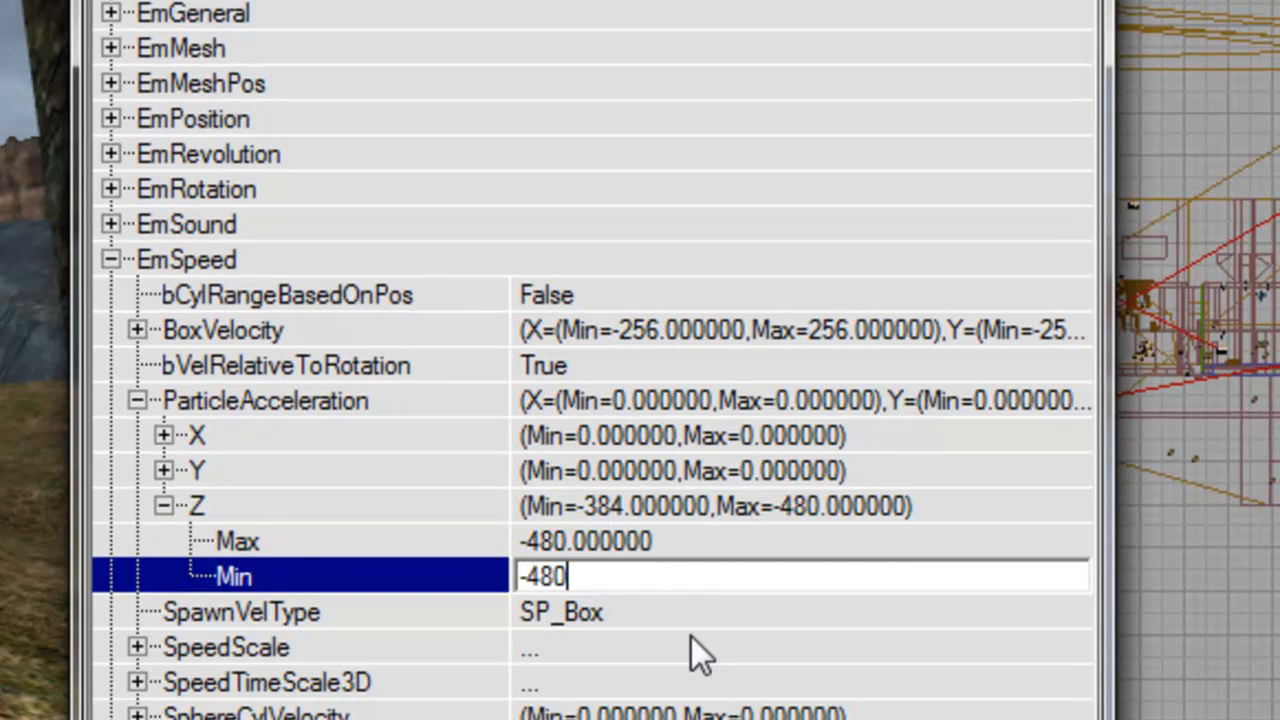
key("Return")
- Collapse the EmSpeed property group and save the map
left_click(600, 300)
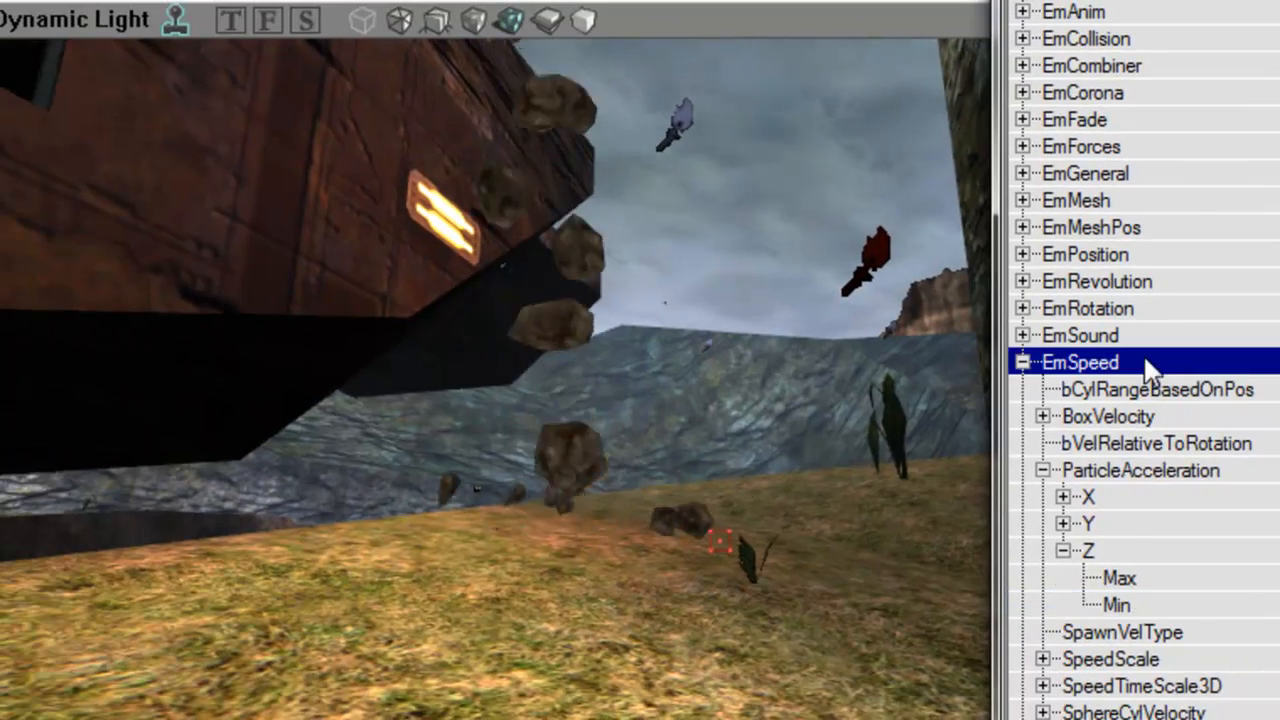
double_click(1150, 366)
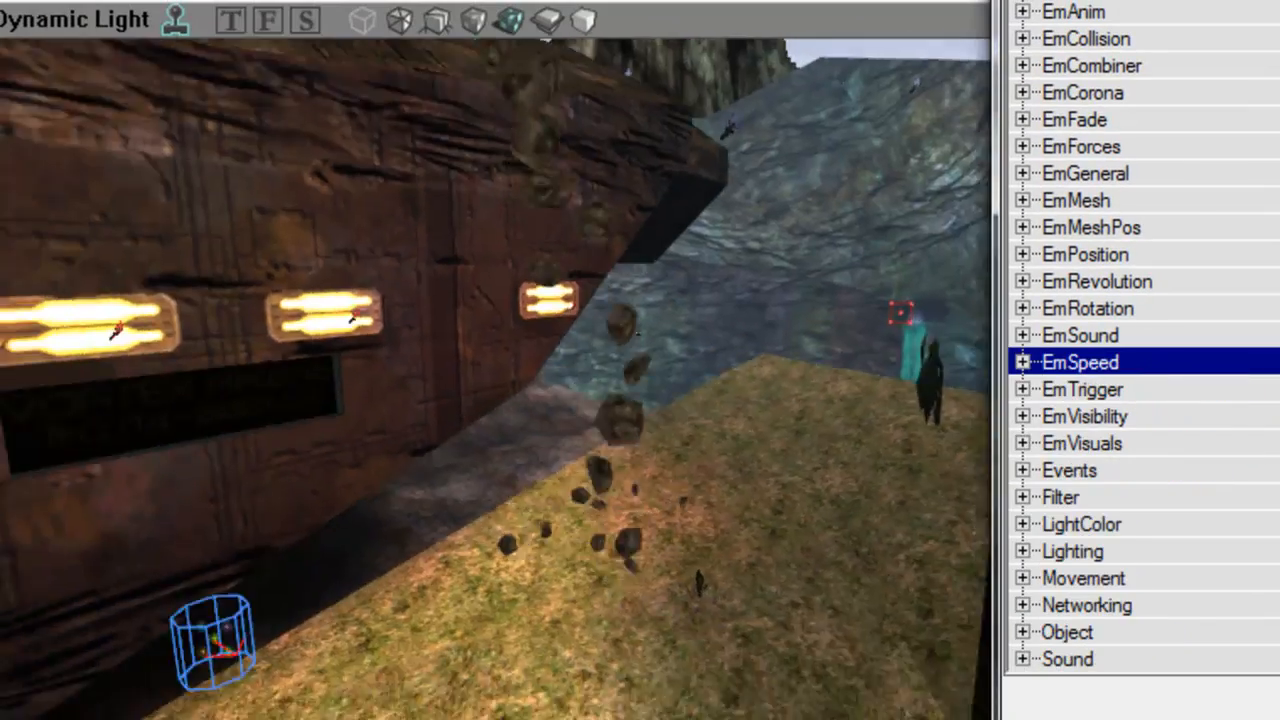
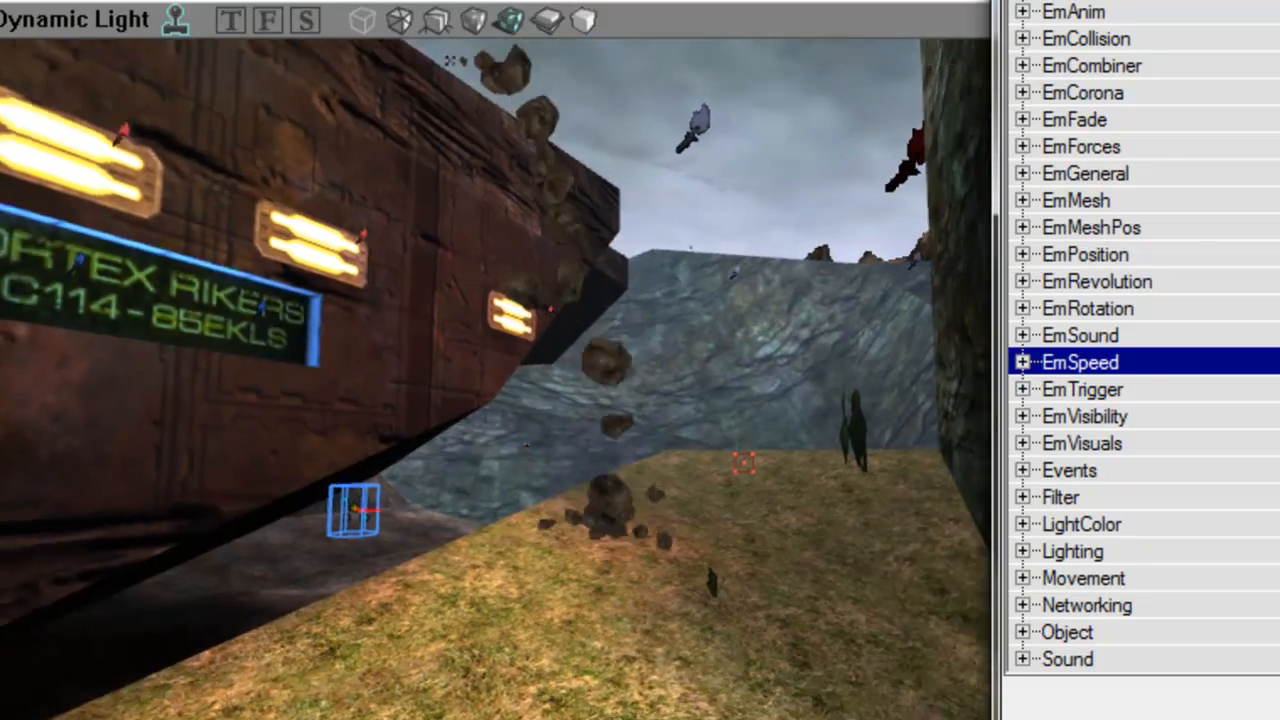
key("ctrl+s")
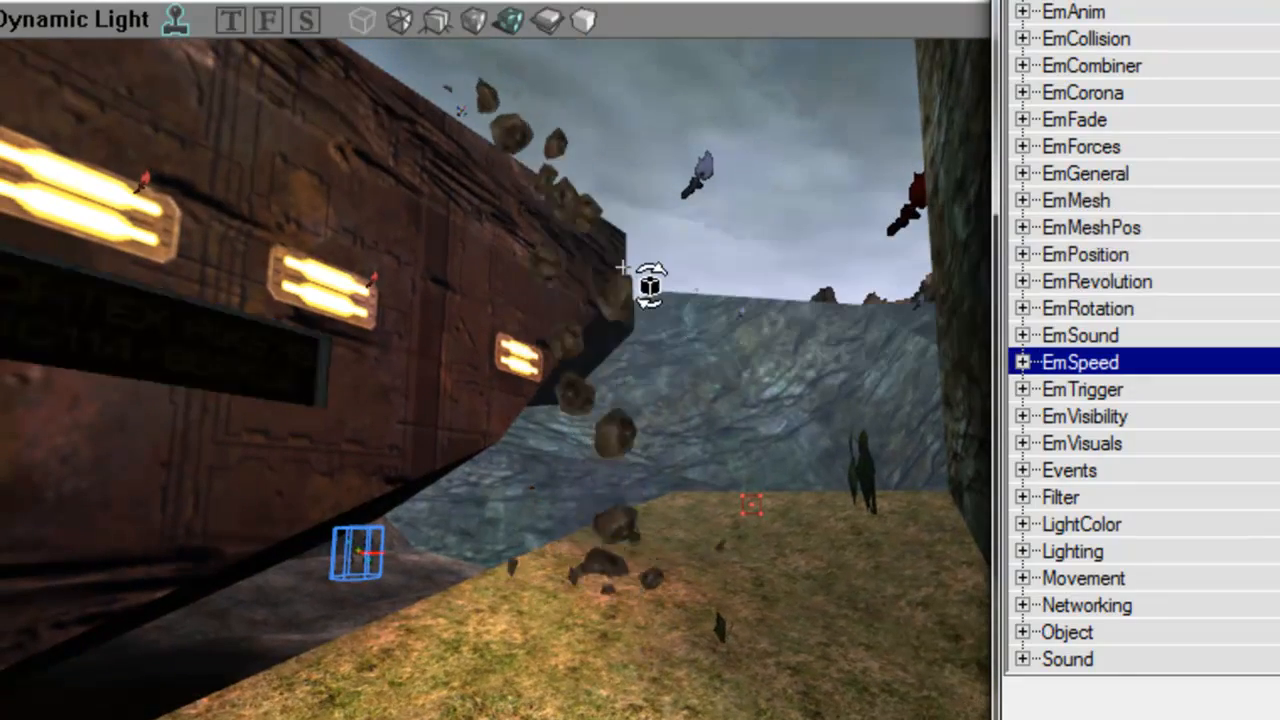
- Collapse XMeshEmitter in the actor class tree and select the Emitter class under XEmitter
left_click(1001, 8)
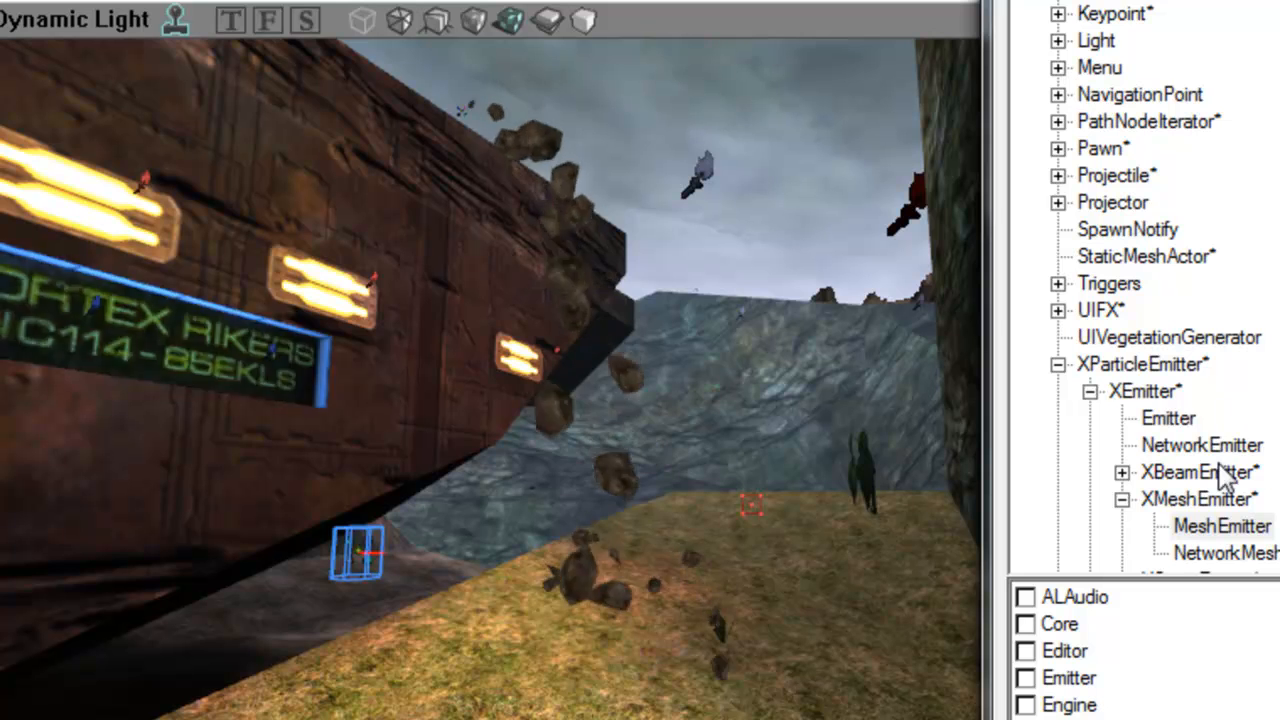
double_click(1197, 499)
left_click(1168, 419)
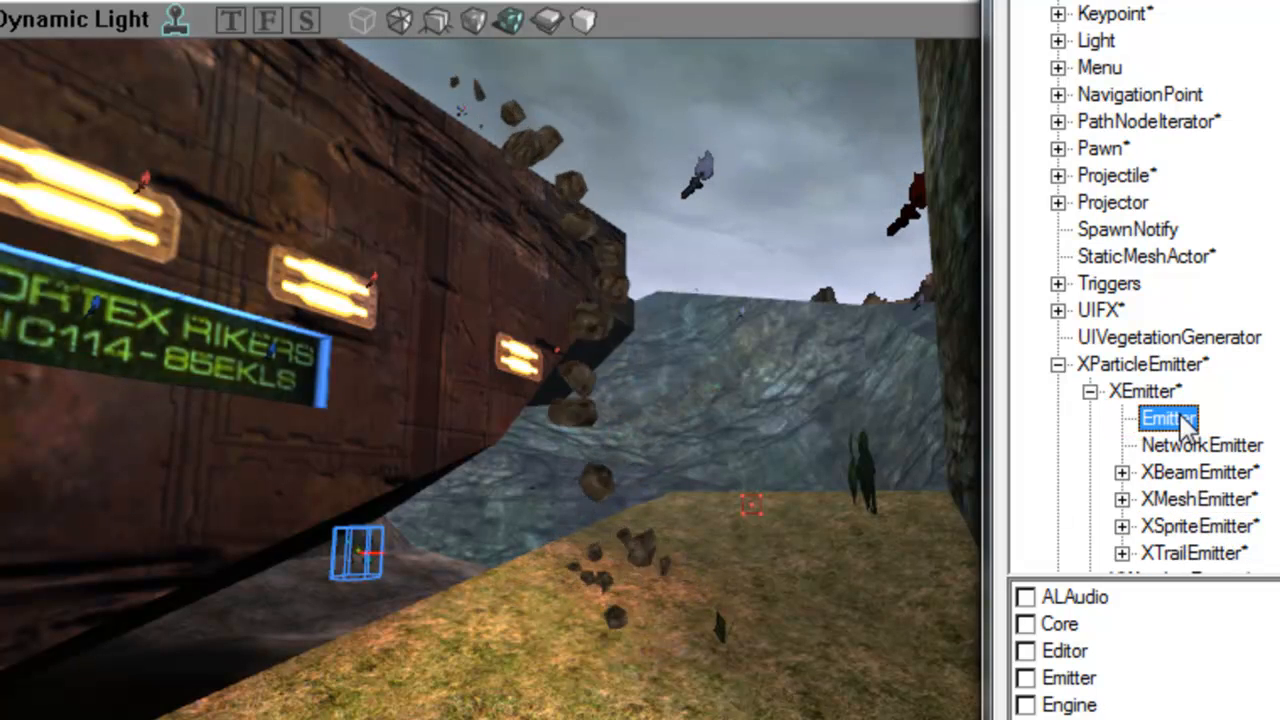
- Add an Emitter actor on the grass near the falling rocks and reposition it beside the ship's hull
right_click_drag(860, 420, 840, 480)
left_click_drag(840, 480, 860, 420)
left_click_drag(520, 645, 506, 677)
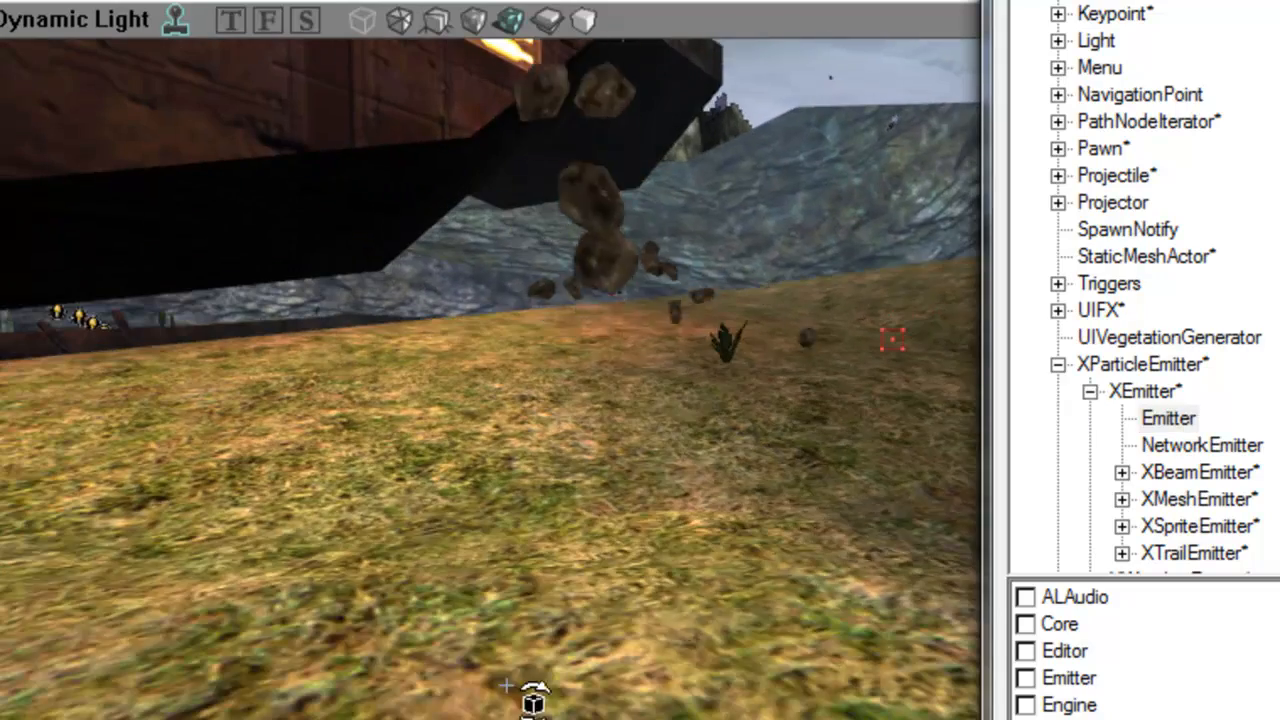
right_click(583, 605)
left_click(766, 1)
left_click(586, 548)
left_click_drag(586, 548, 586, 480, "ctrl+shift")
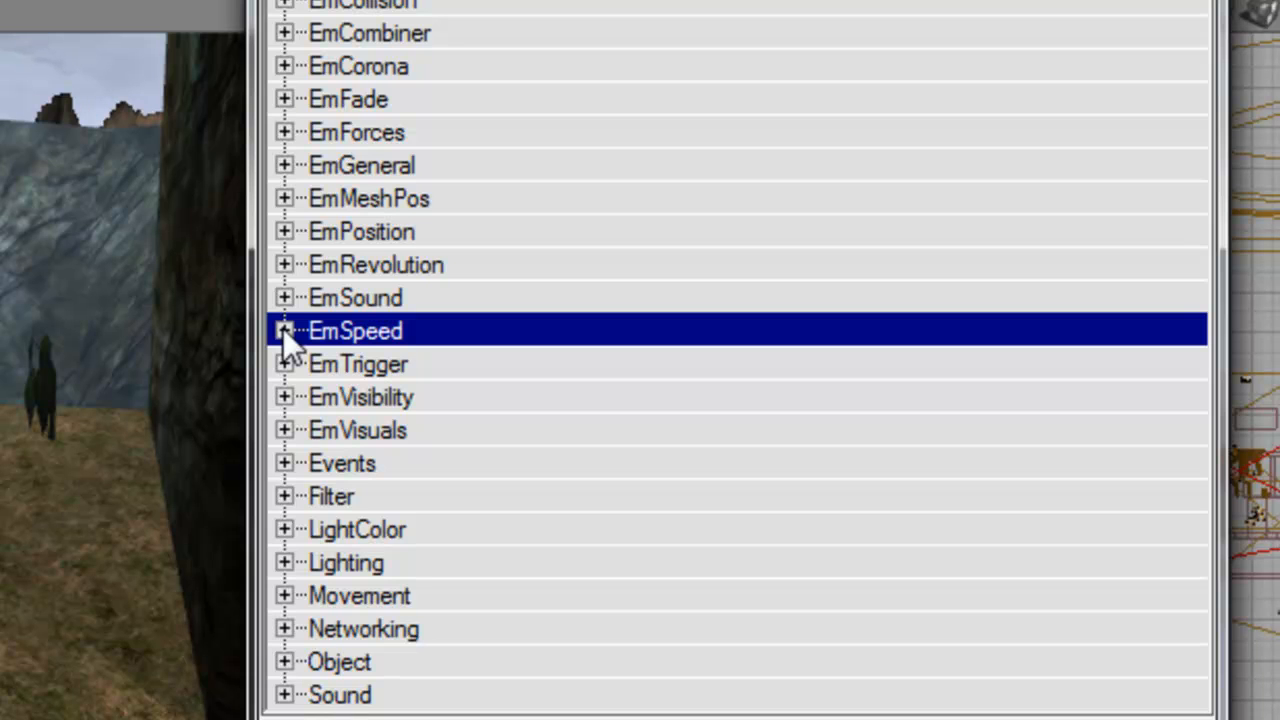
- Assign the smoke texture UnrealShare.Decalsmoke.us6_a11 to slot 0 of ParticleTextures in the new emitter's EmVisuals group
left_click_drag(577, 0, 556, 41)
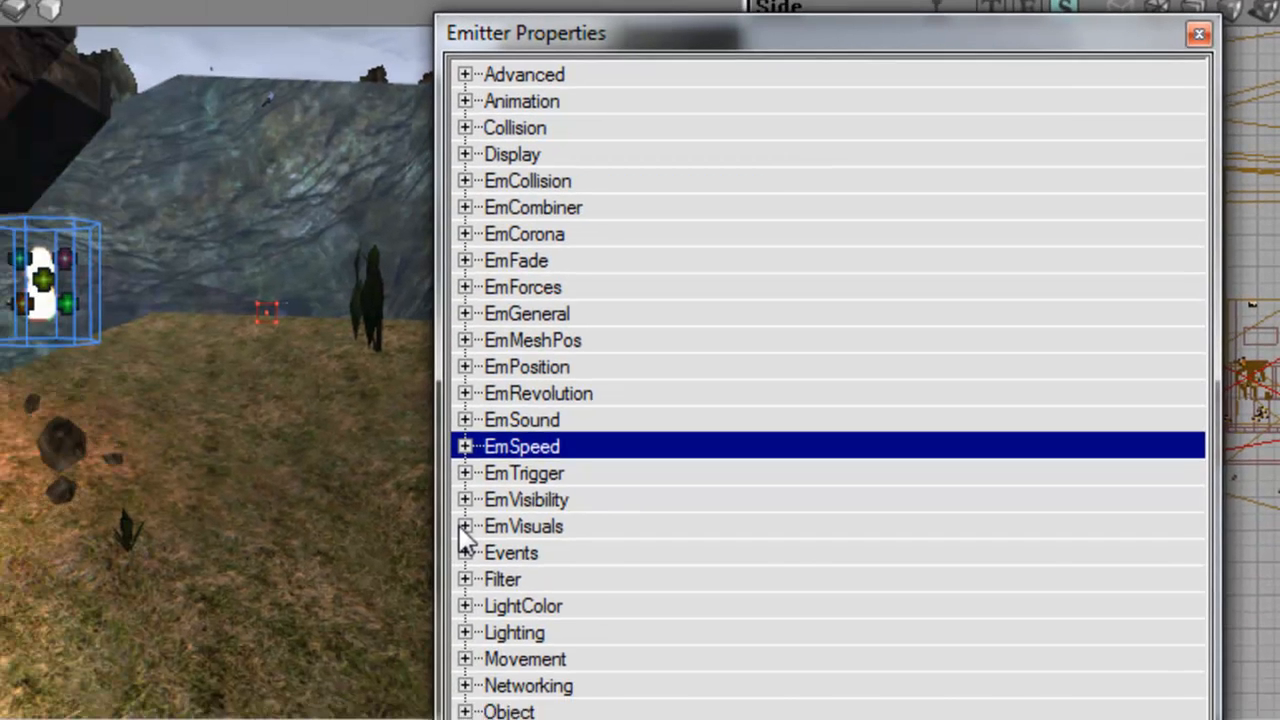
left_click(263, 656)
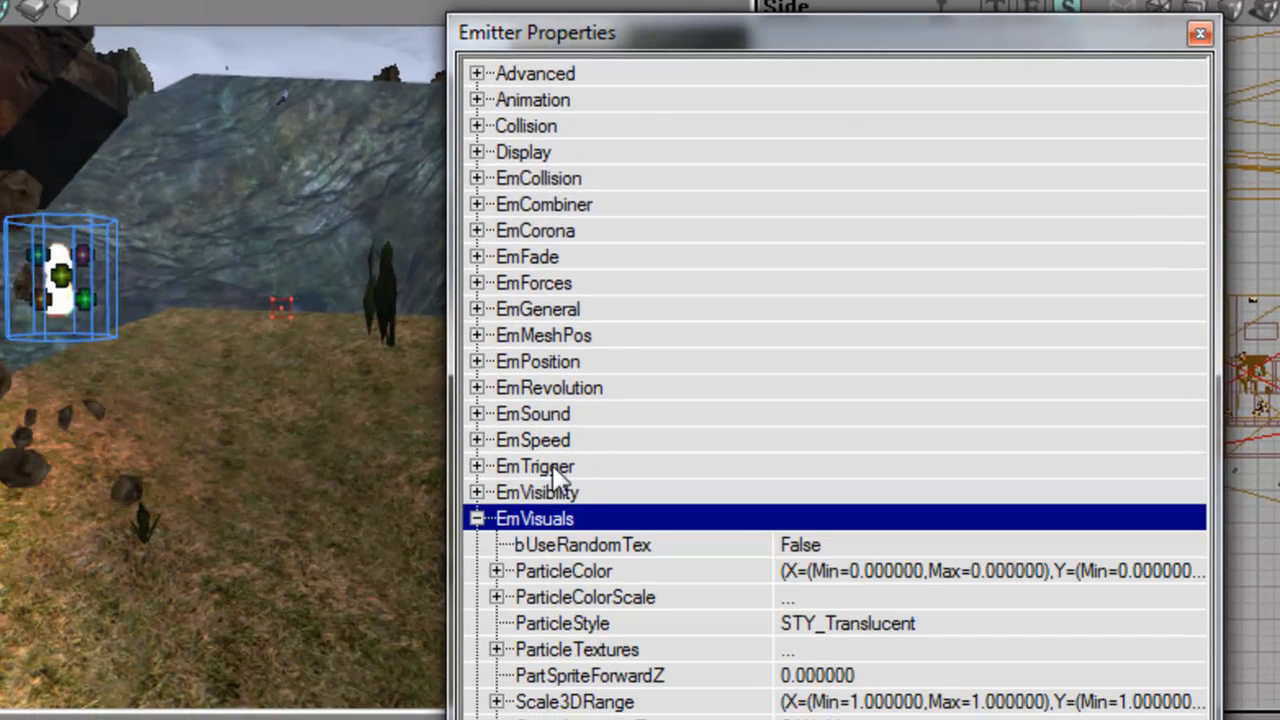
left_click_drag(803, 25, 931, 0)
left_click(623, 439)
left_click(1099, 470)
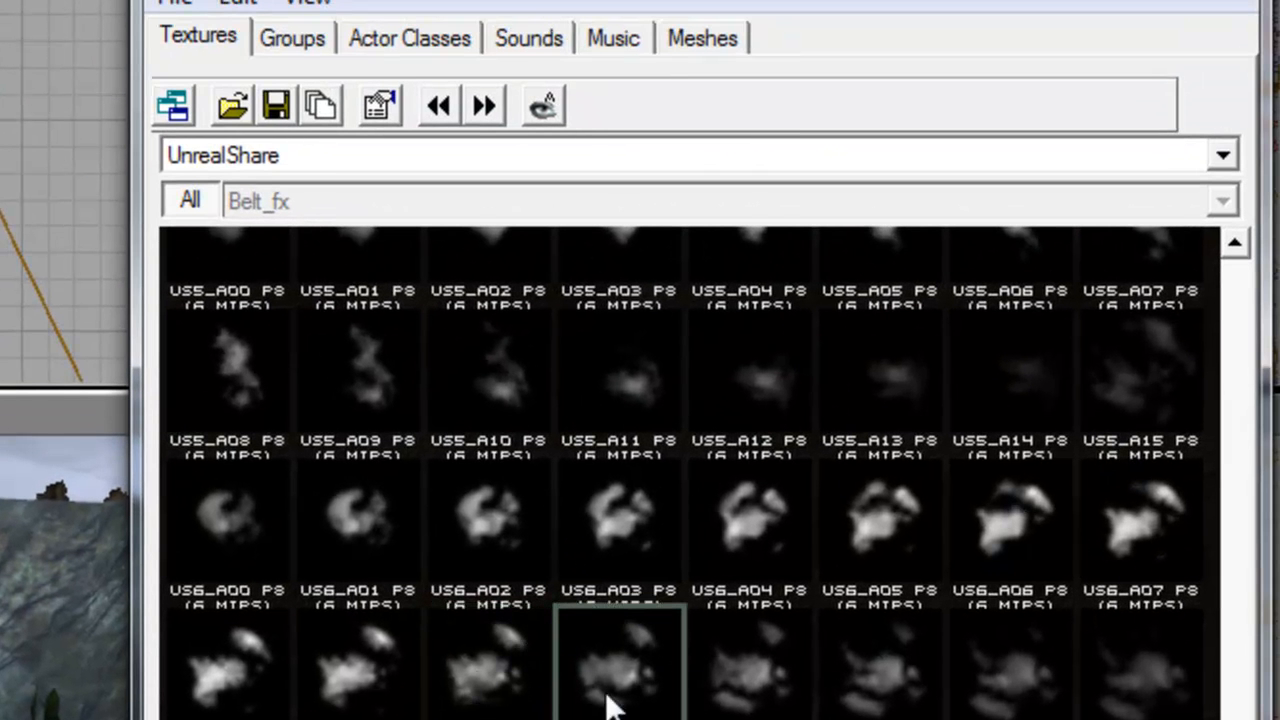
left_click(306, 148)
left_click(308, 155)
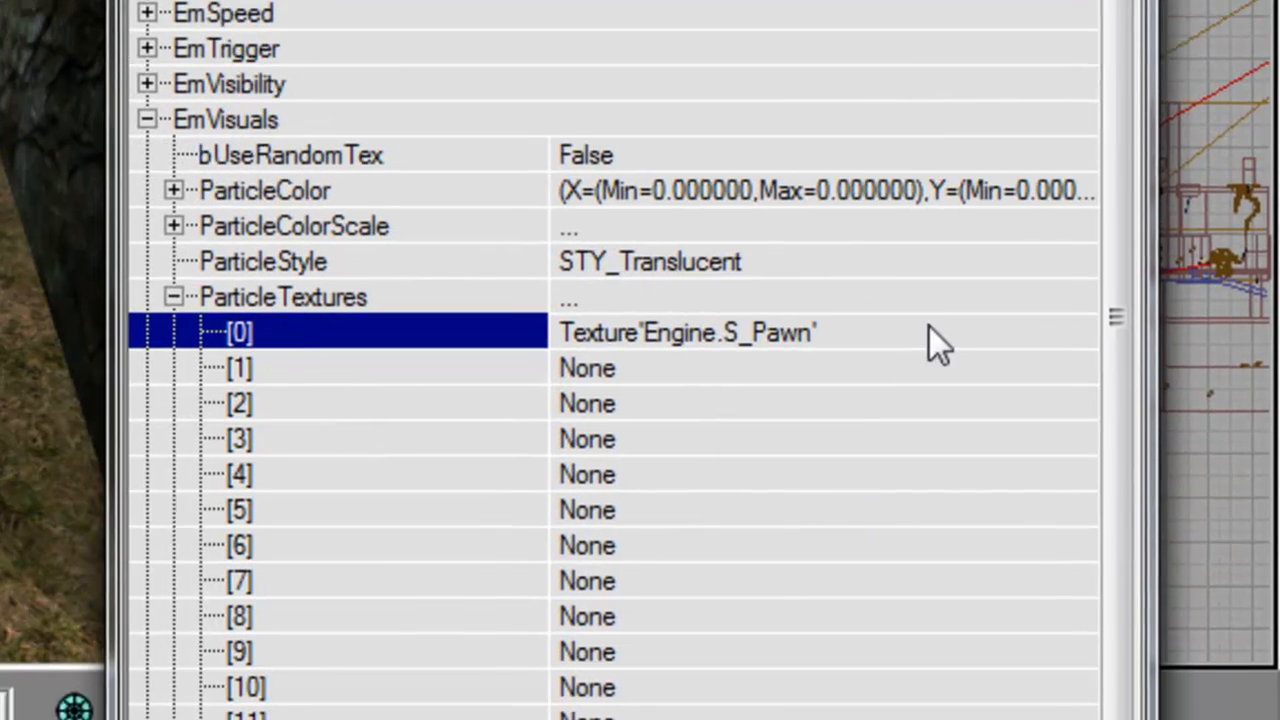
left_click(929, 326)
left_click(1034, 306)
- Copy slot 0's texture reference into ParticleTextures slot 1 and change it to UnrealShare.Decalsmoke.us7_a11
left_click(913, 308)
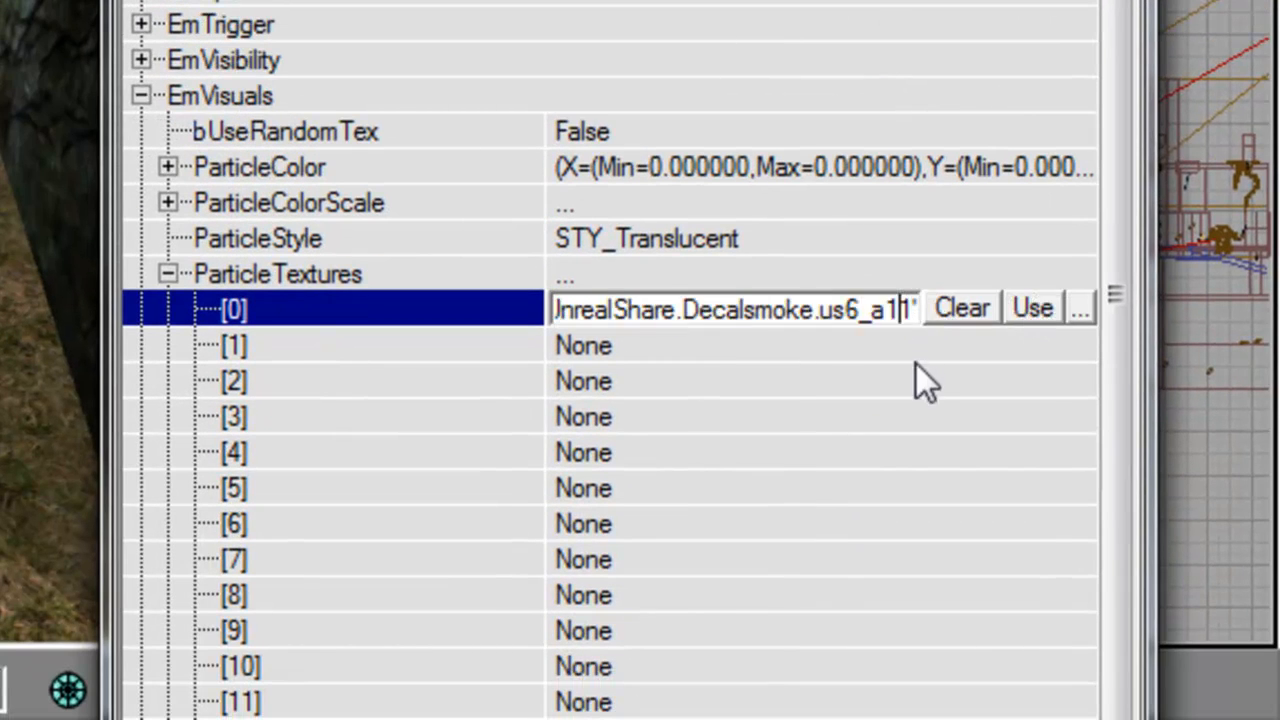
left_click(846, 314)
left_click(871, 314)
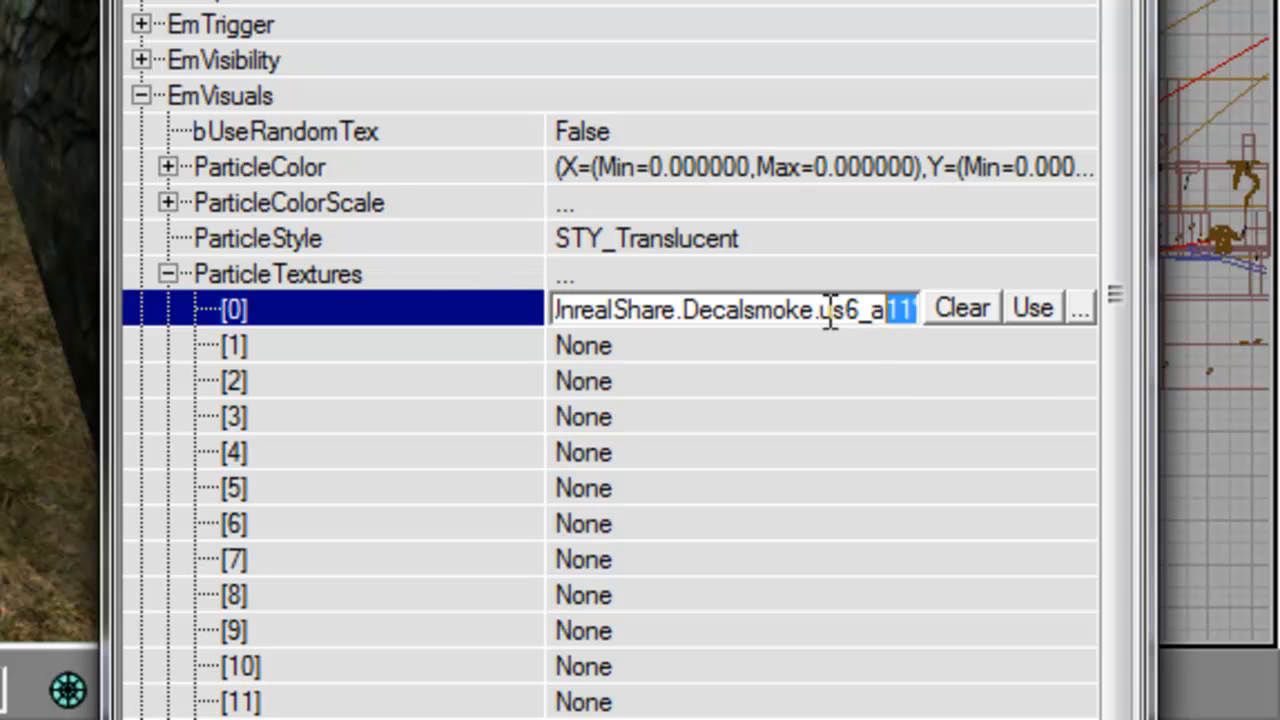
left_click(238, 345)
type("Texture'UnrealShare.Decalsmoke.us6_a11'")
key("Left")
key("Left")
key("Left")
key("Left")
key("Left")
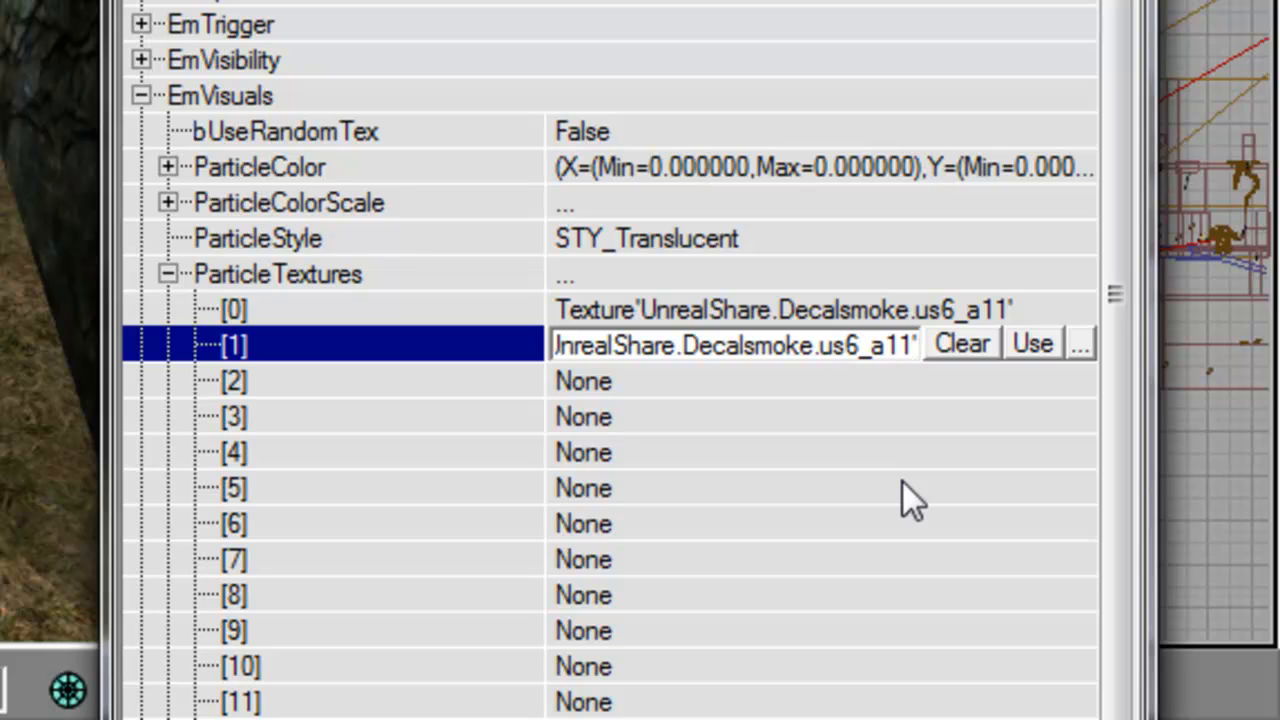
key("BackSpace")
type("7")
key("Return")
- Fill ParticleTextures slot 2 with the texture UnrealShare.Decalsmoke.us8_a11
key("Down")
type("Texture'UnrealShare.Decalsmoke.us6_a11'")
key("Left")
key("Left")
key("Left")
key("Left")
key("Left")
key("BackSpace")
type("8")
key("Return")
- Fill ParticleTextures slot 3 with the texture UnrealShare.Decalsmoke.us9_a11
key("Down")
type("Texture'UnrealShare.Decalsmoke.us6_a11'")
key("Left")
key("Left")
key("Left")
key("Left")
key("Left")
key("BackSpace")
type("9")
key("Return")
- Fill ParticleTextures slot 4 with the texture UnrealShare.Decalsmoke.us10_a11
key("Down")
type("Texture'UnrealShare.Decalsmoke.us6_a11'")
key("Left")
key("Left")
key("Left")
key("Left")
key("Left")
key("BackSpace")
type("10")
key("Return")
key("Down")
key("Up")
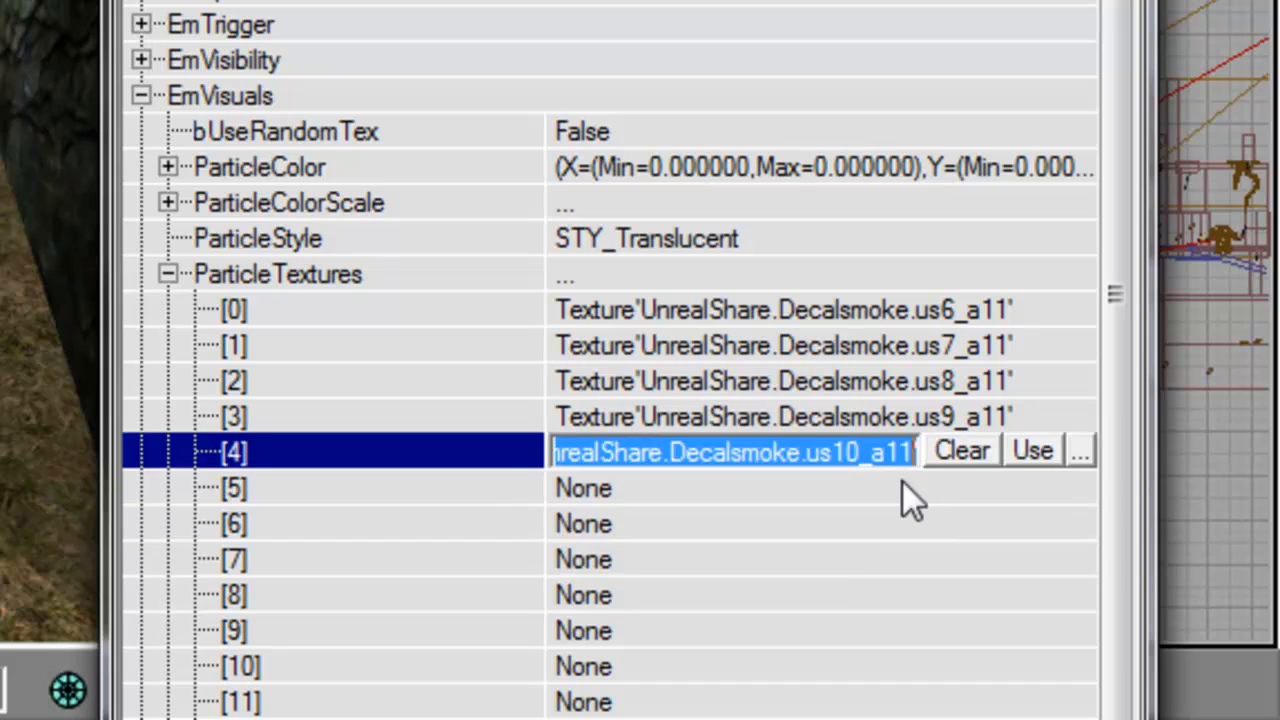
- Fill ParticleTextures slot 5 with the texture UnrealShare.Decalsmoke.us5_a11
key("Down")
type("Texture'UnrealShare.Decalsmoke.us6_a11'")
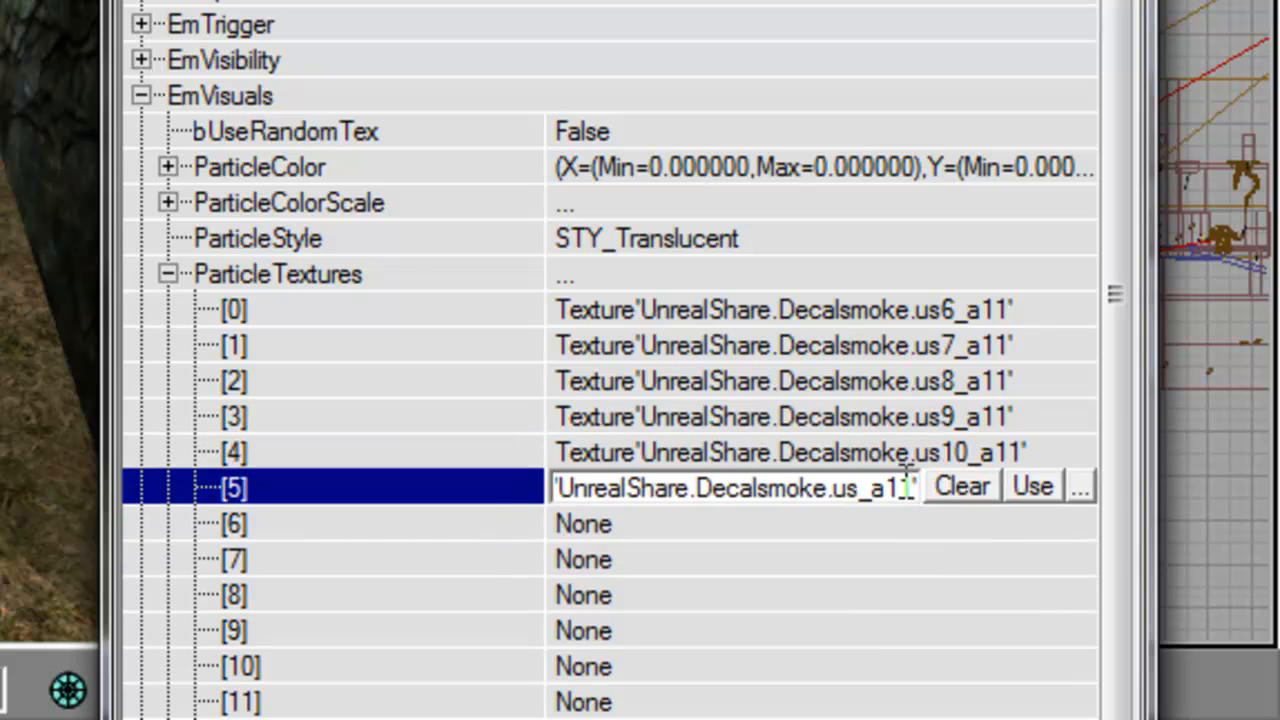
key("Return")
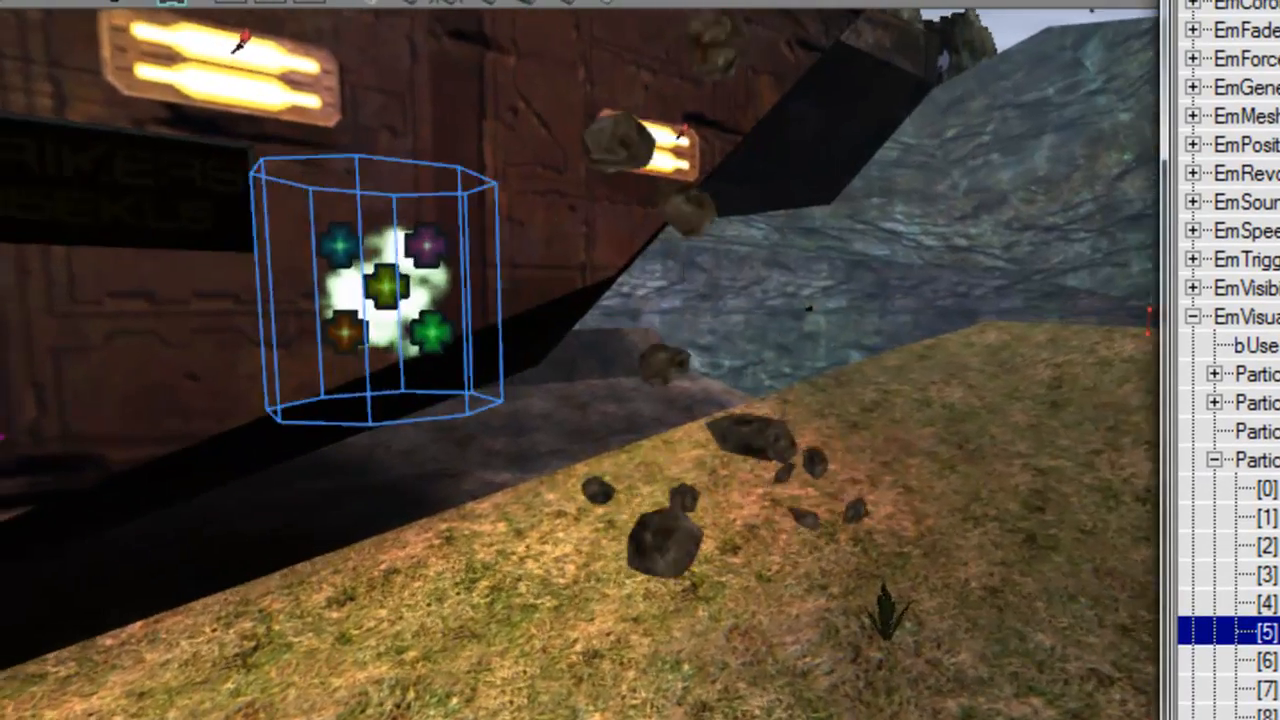
- Set bUseRandomTex to True for the smoke emitter and collapse the ParticleTextures list
left_click_drag(810, 500, 780, 460)
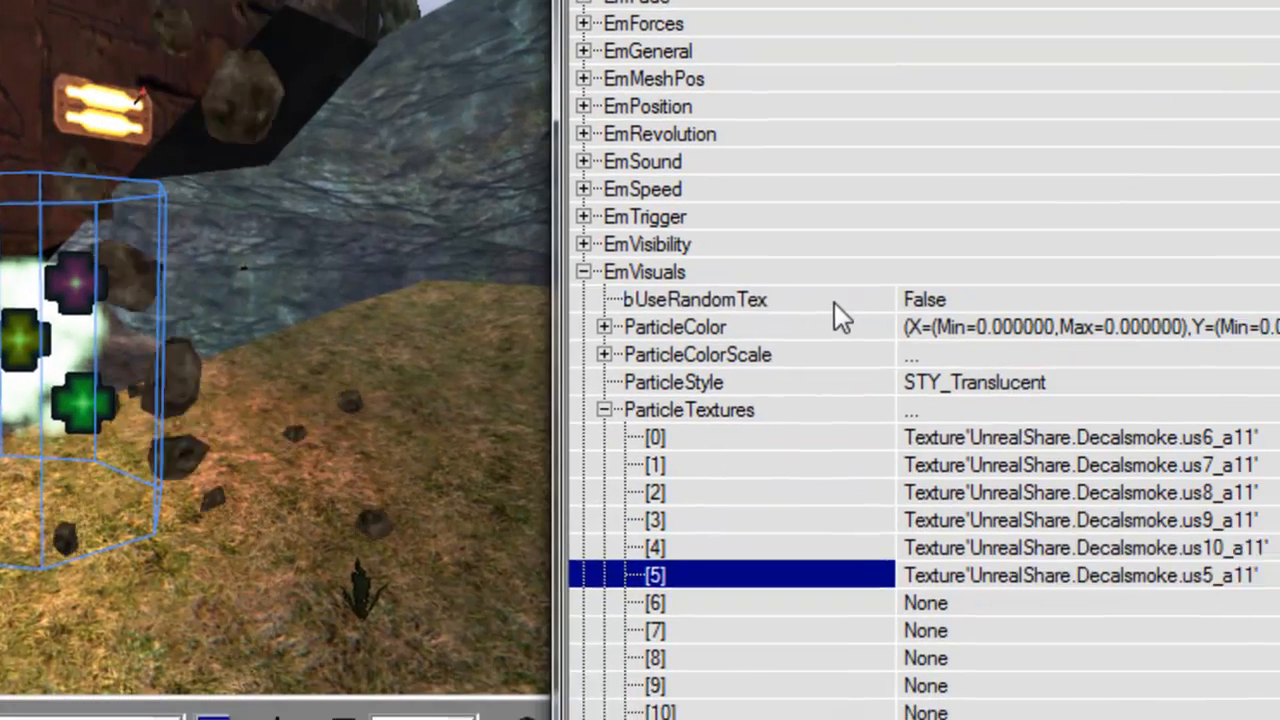
double_click(1256, 346)
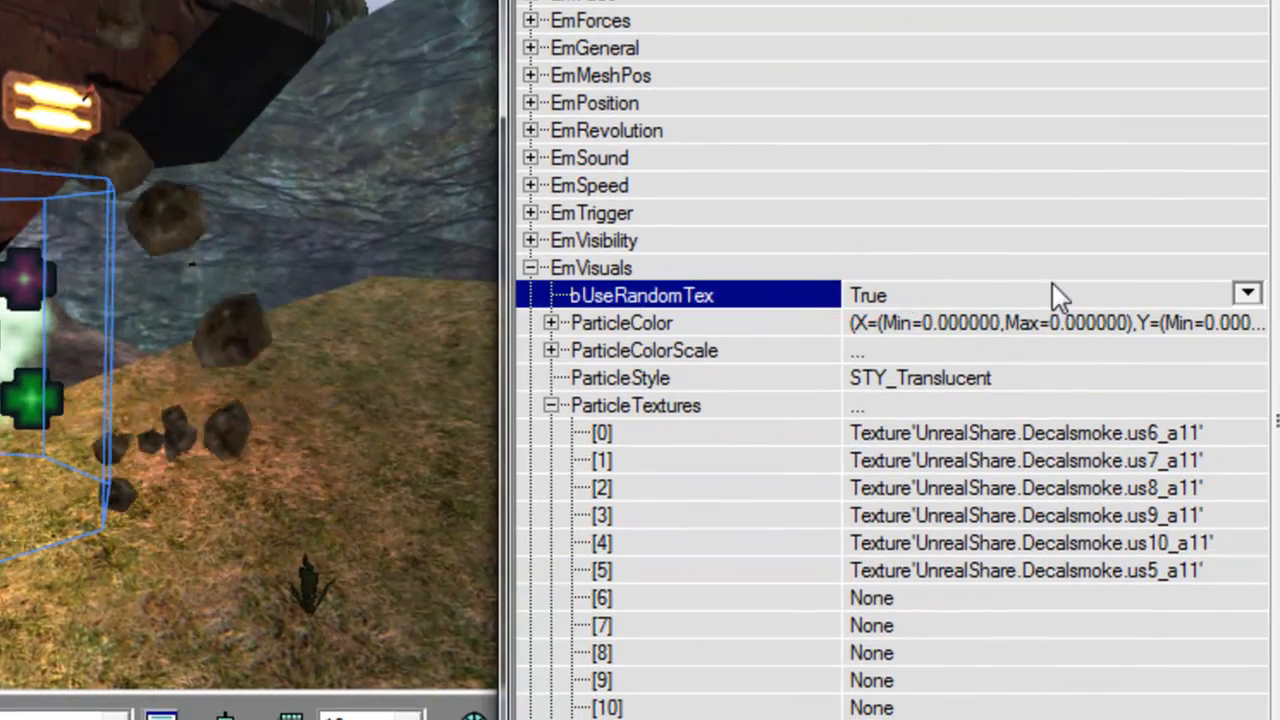
double_click(725, 403)
- Set both the maximum and minimum of the emitter's StartingScale to 2 and collapse it
double_click(1158, 534)
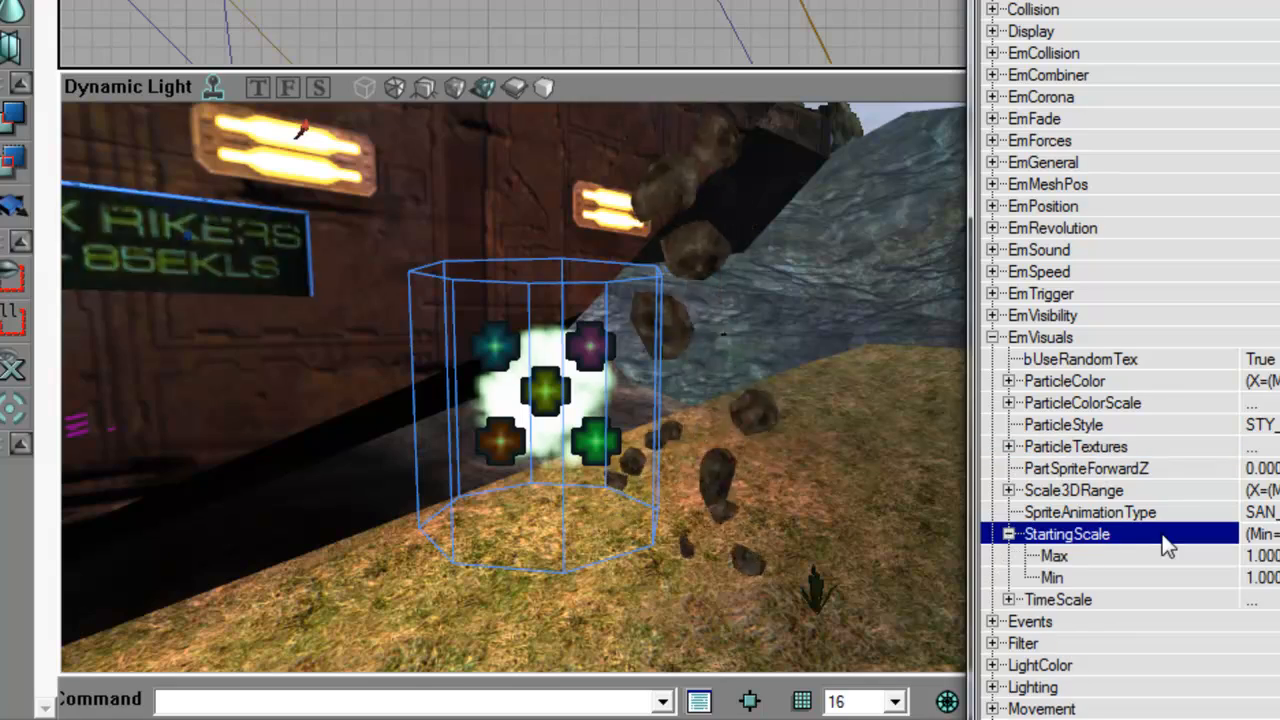
left_click(1262, 556)
type("2")
left_click(1262, 578)
type("2")
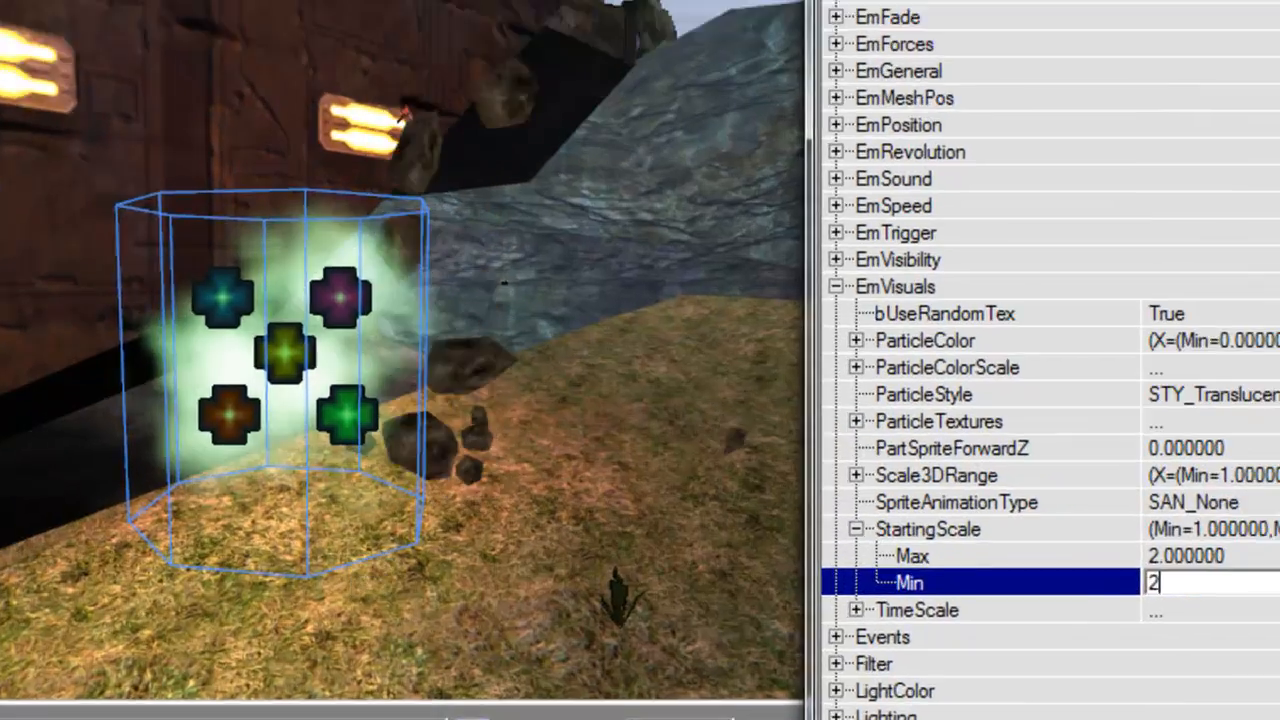
left_click(1262, 534)
key("Left")
- Set DrawScaling to 1 in TimeScale entry 0 and collapse that entry
key("Down")
key("Right")
key("Down")
key("Right")
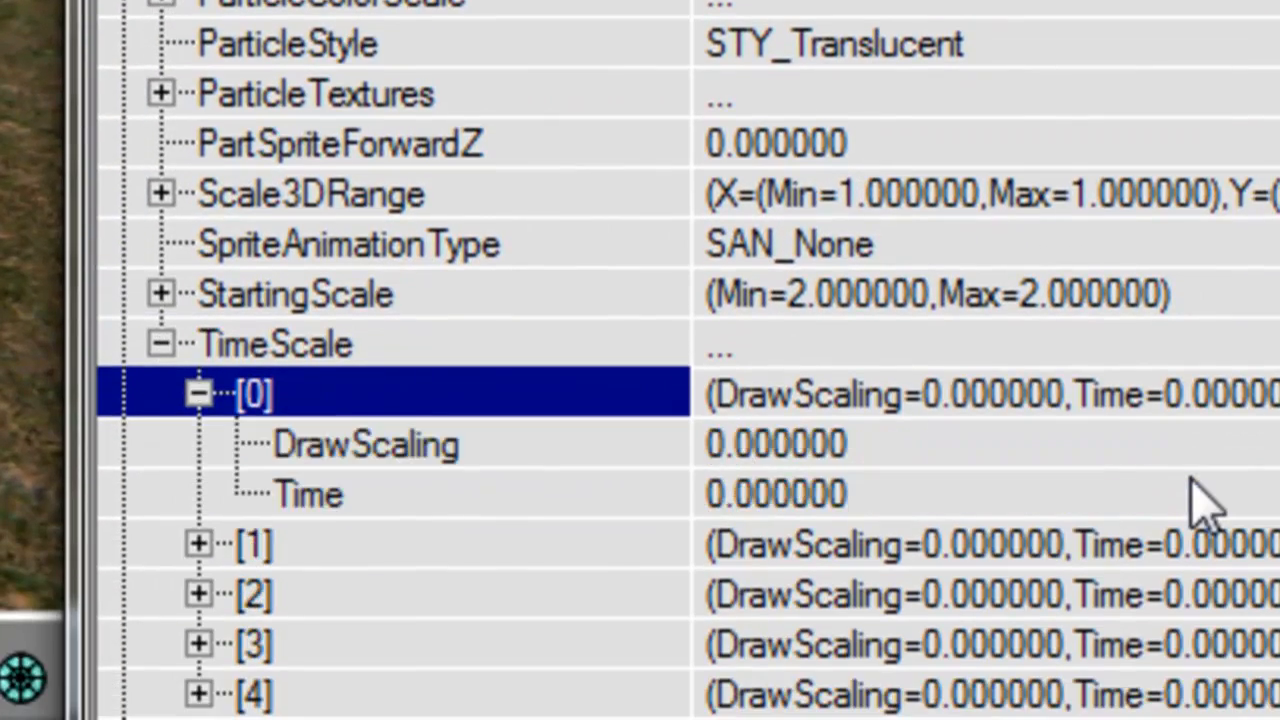
key("Down")
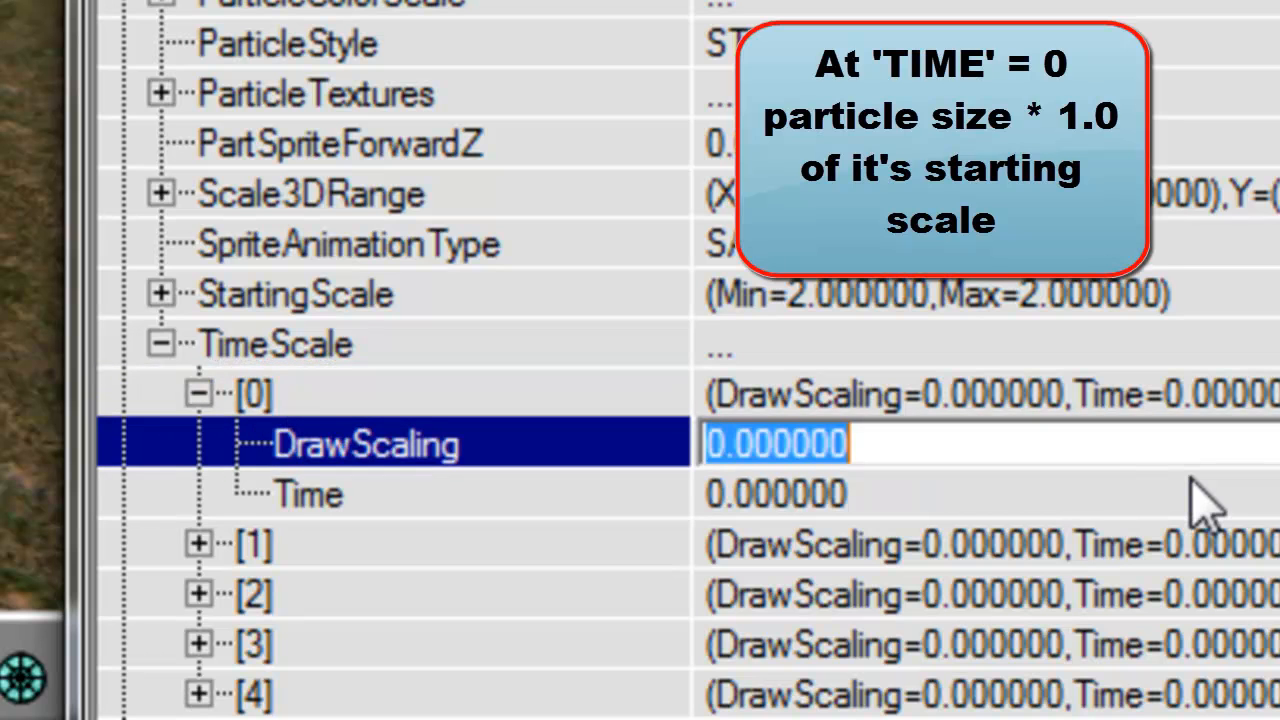
key("Left")
key("Left")
- Set DrawScaling to 1.5 and Time to 1 in TimeScale entry 1
key("Down")
key("Right")
key("Down")
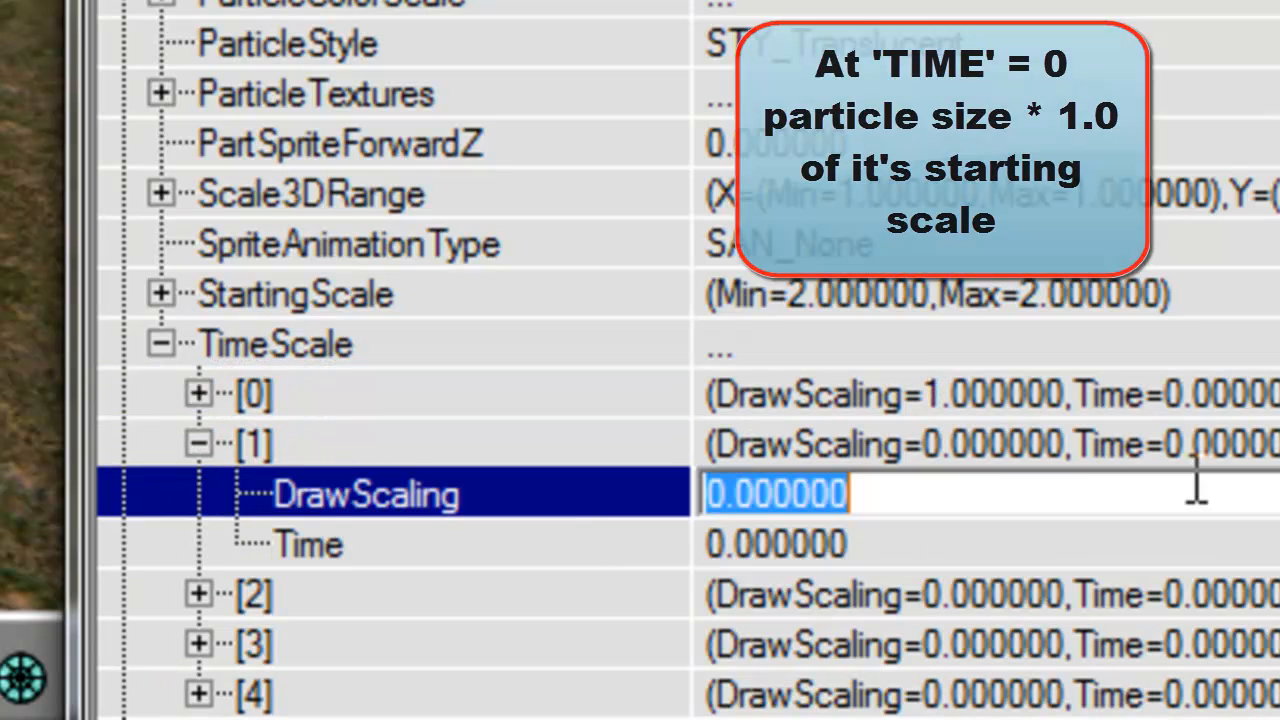
type("1.5")
key("Down")
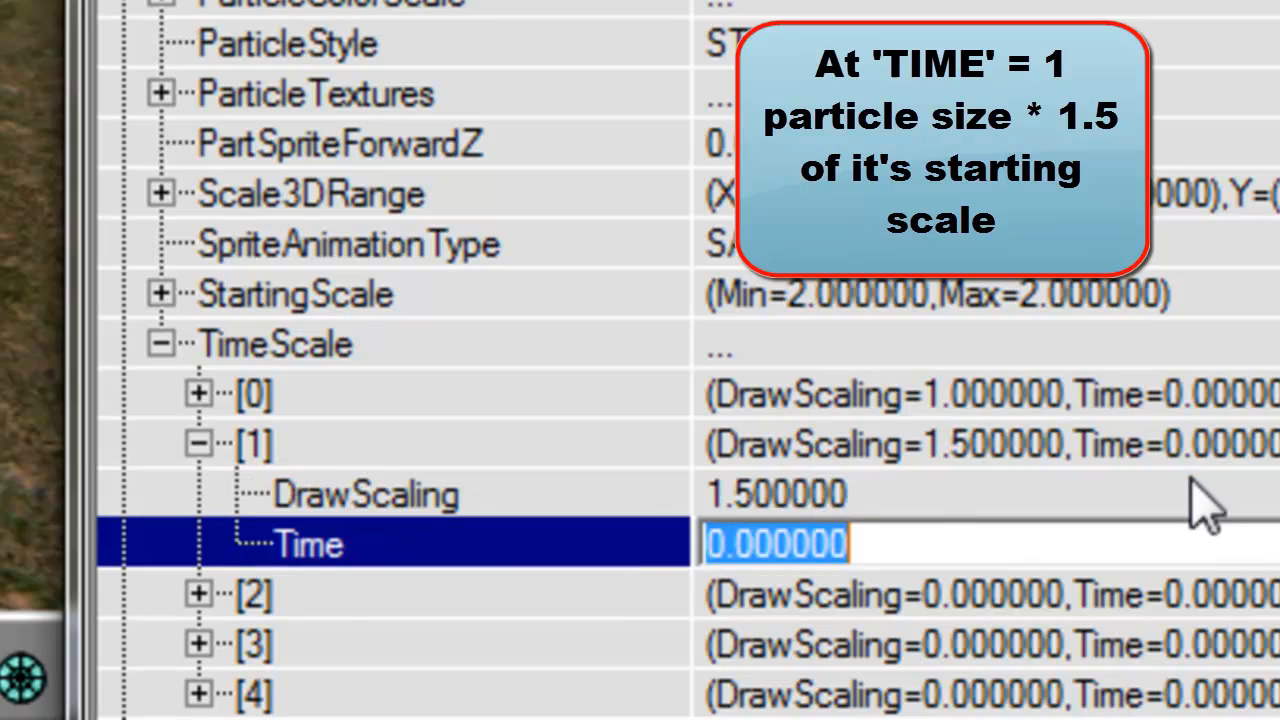
key("Up")
key("Up")
key("Up")
key("Up")
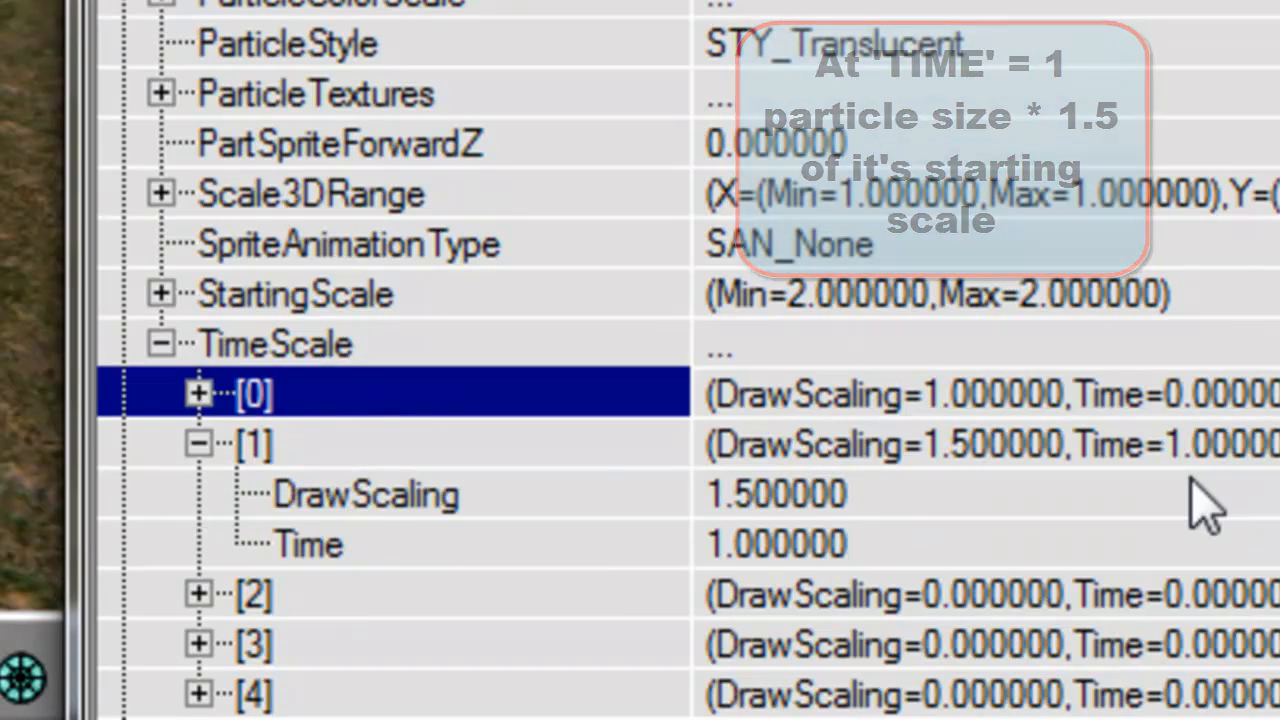
- Collapse the TimeScale list and the whole EmVisuals category of the smoke emitter
key("Left")
key("Up")
key("Up")
key("Up")
key("Up")
key("Up")
key("Up")
key("Up")
key("Up")
key("Up")
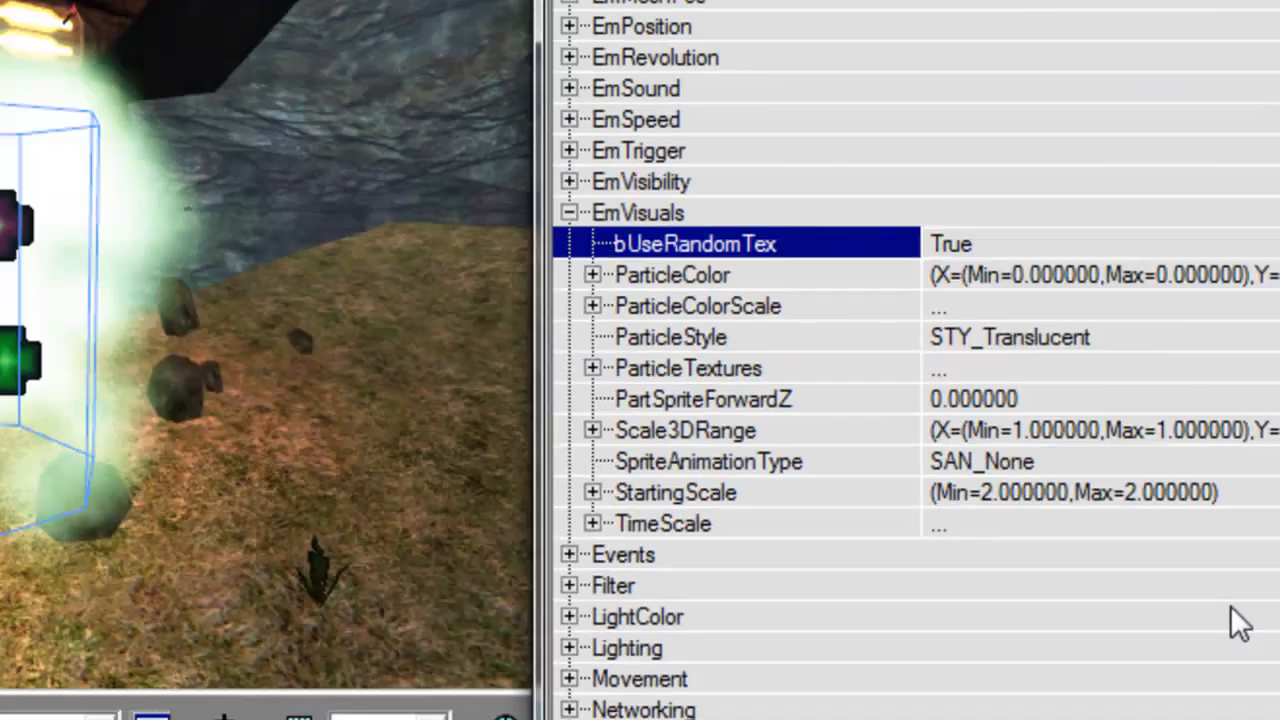
key("Up")
key("Left")
key("Up")
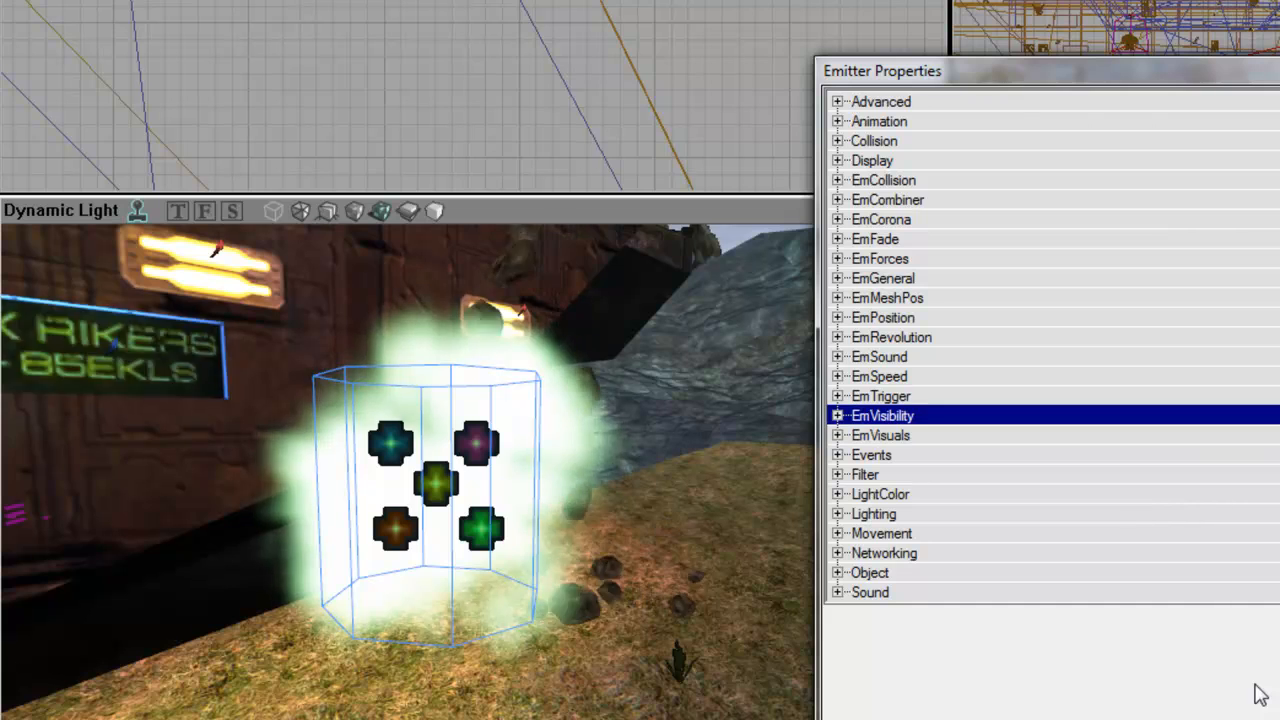
- Change the smoke emitter's FadeInTime under EmFade and collapse that category
key("Up")
key("Up")
key("Up")
key("Up")
key("Up")
key("Up")
key("Up")
key("Up")
key("Up")
key("Up")
key("Down")
key("Right")
key("Down")
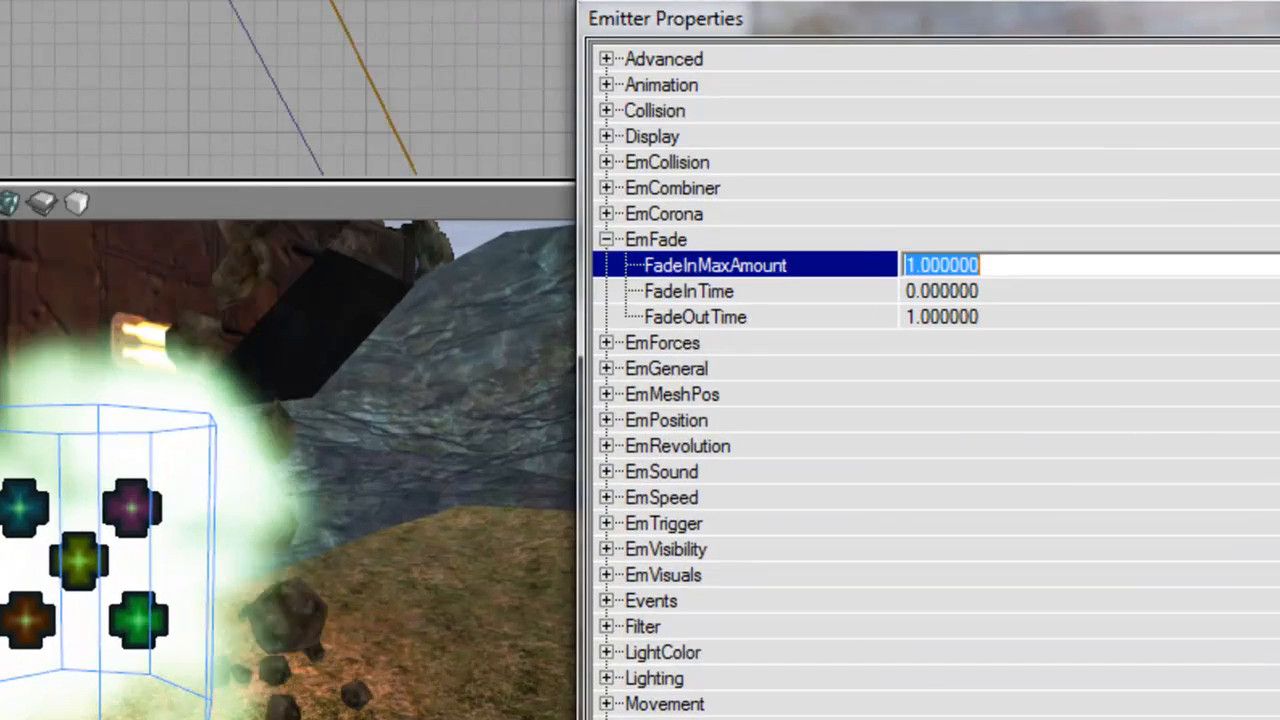
key("Down")
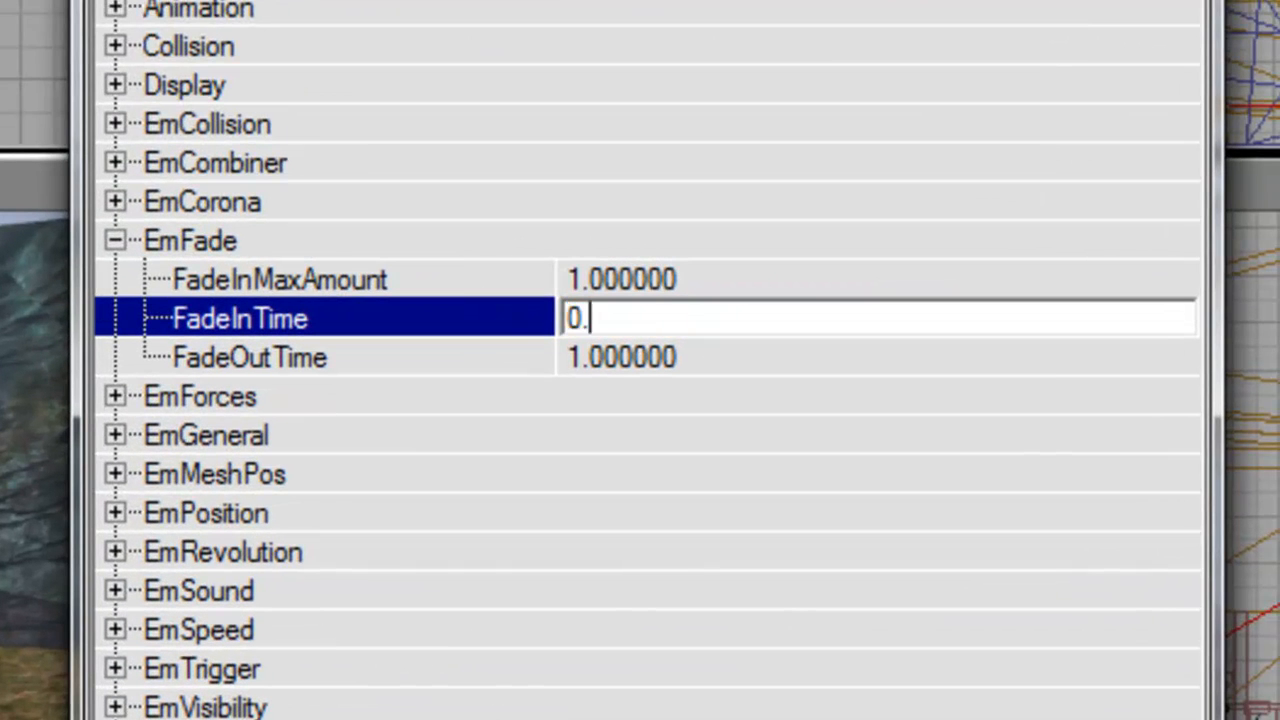
key("Down")
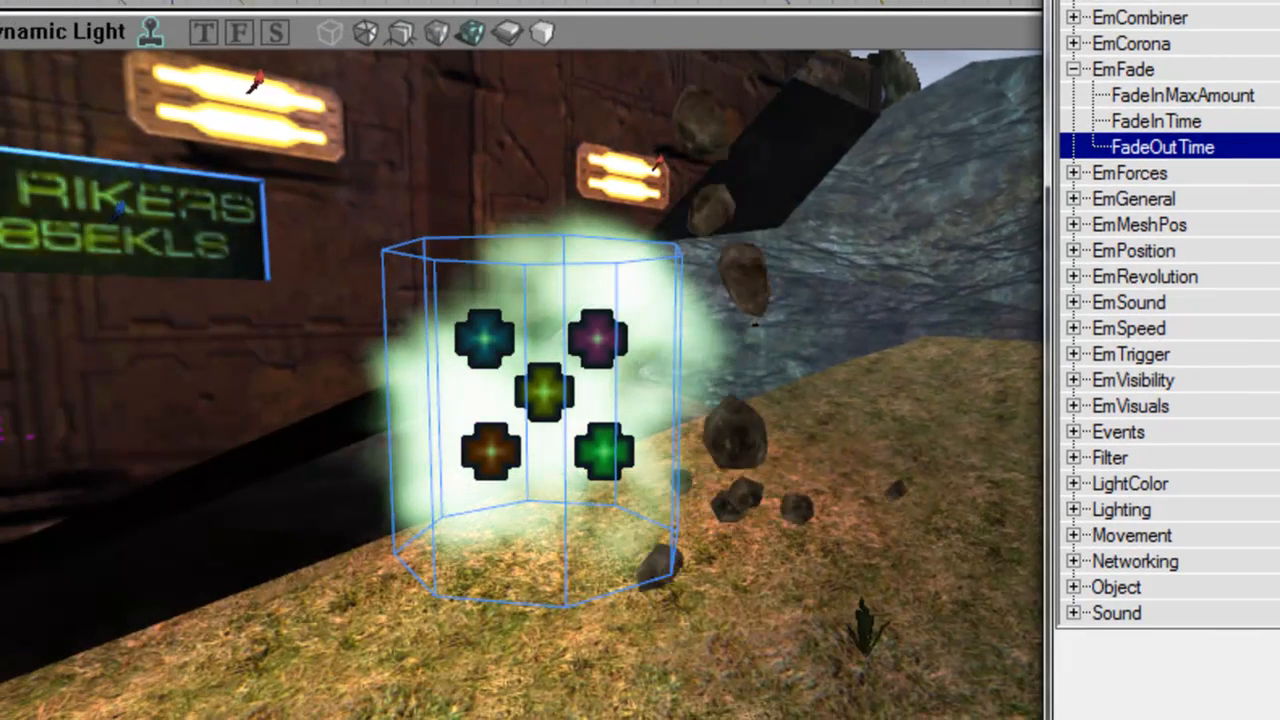
key("Up")
key("Up")
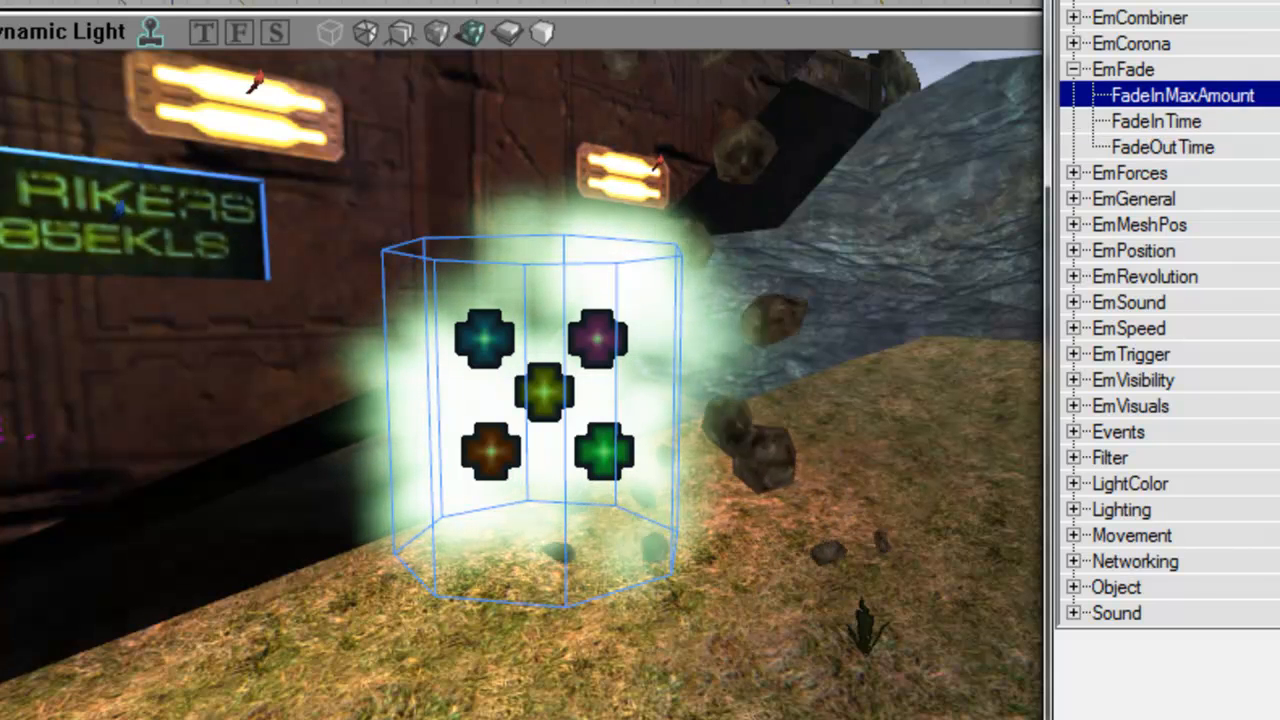
key("Left")
key("Left")
- Expand ParticleColor under EmVisuals together with its X, Y and Z ranges
key("Down")
key("Down")
key("Down")
key("Down")
key("Down")
key("Down")
key("Down")
key("Down")
key("Down")
key("Down")
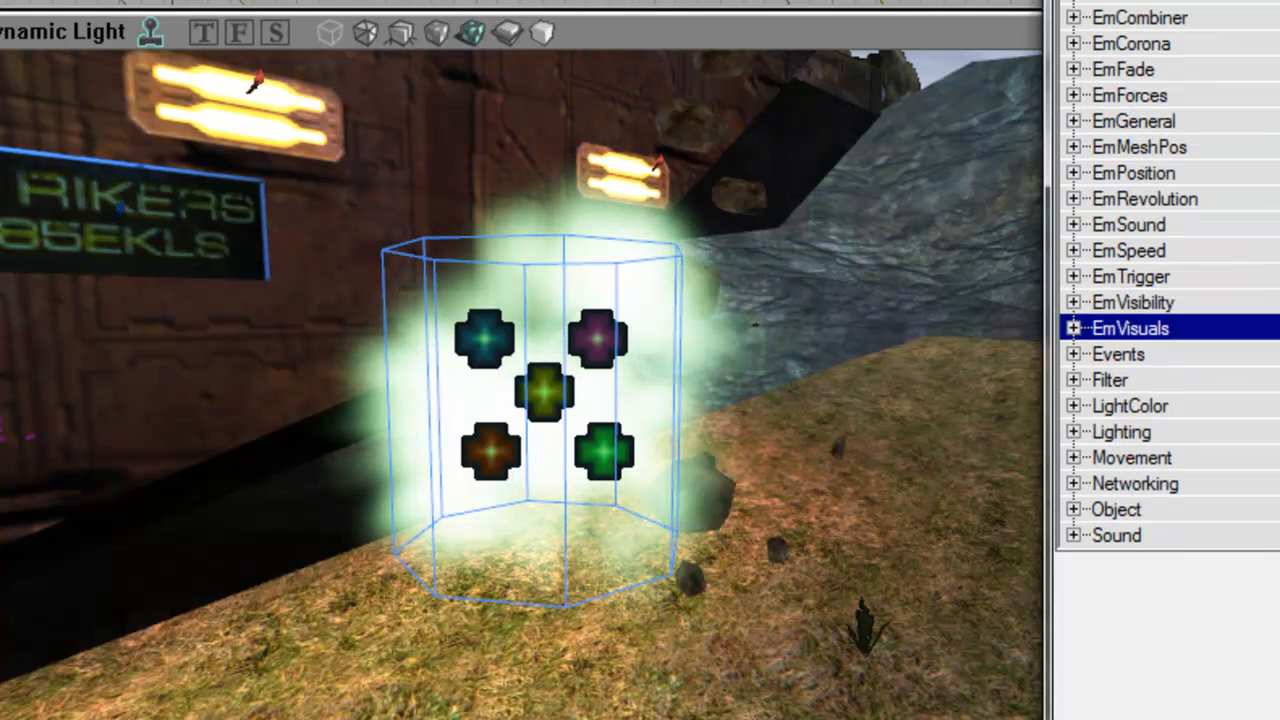
key("Right")
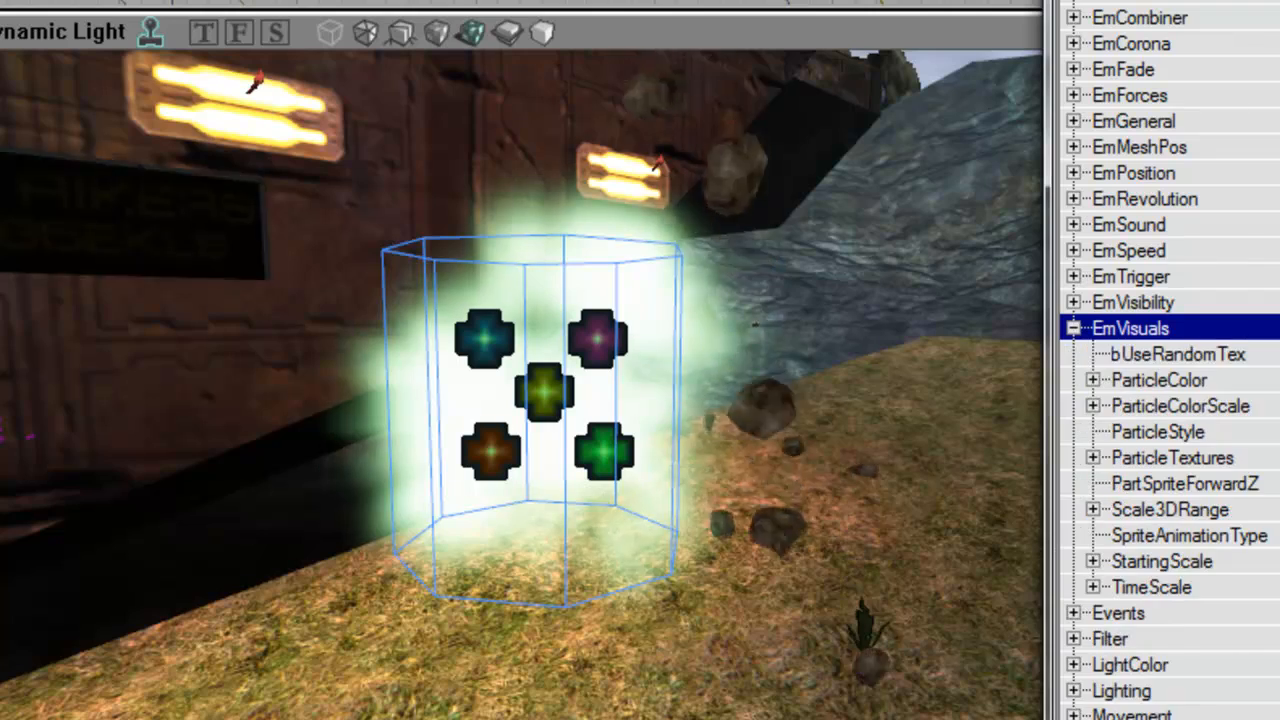
key("Down")
key("Down")
key("Right")
key("Down")
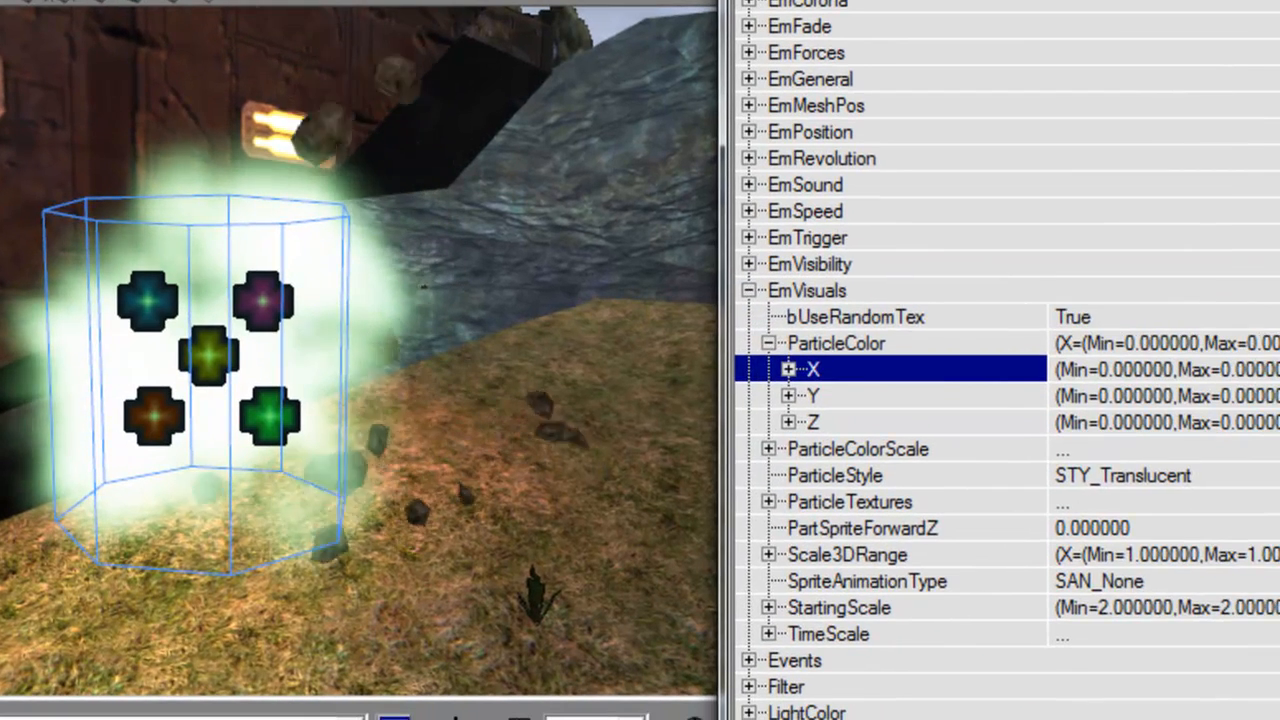
key("Right")
key("Down")
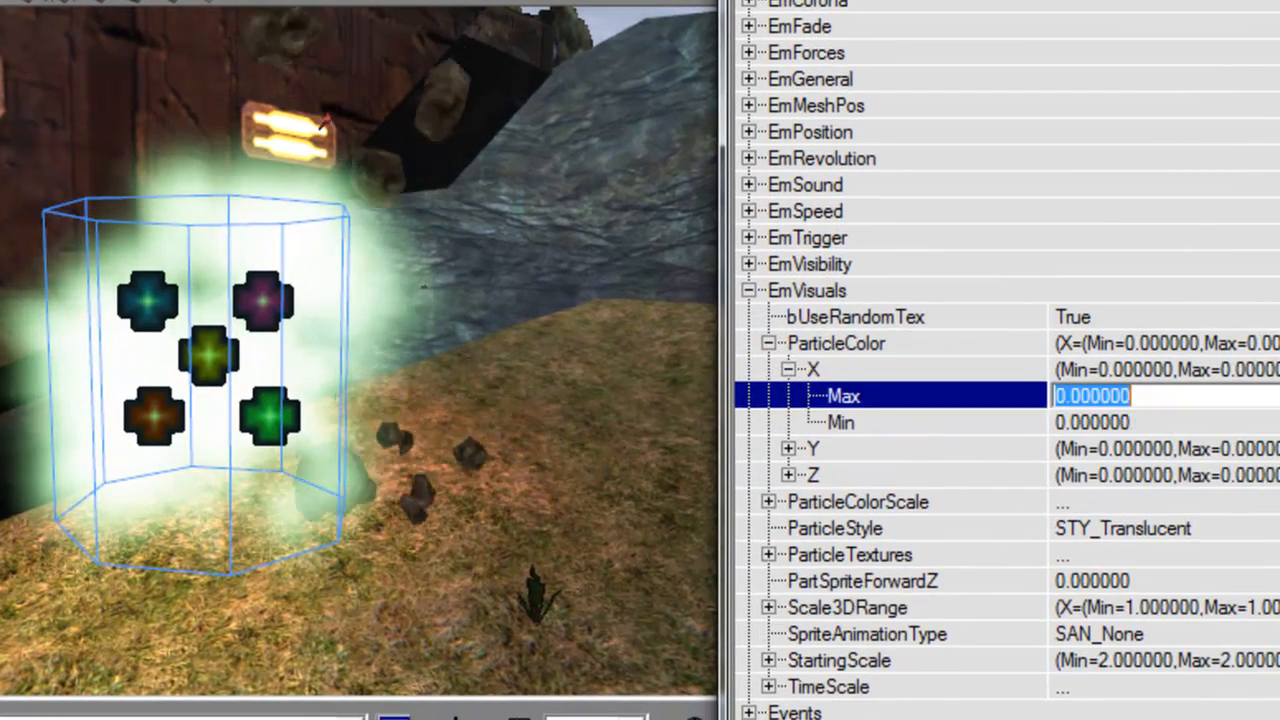
key("Down")
key("Down")
key("Right")
key("Down")
key("Down")
key("Down")
key("Right")
key("Down")
key("Up")
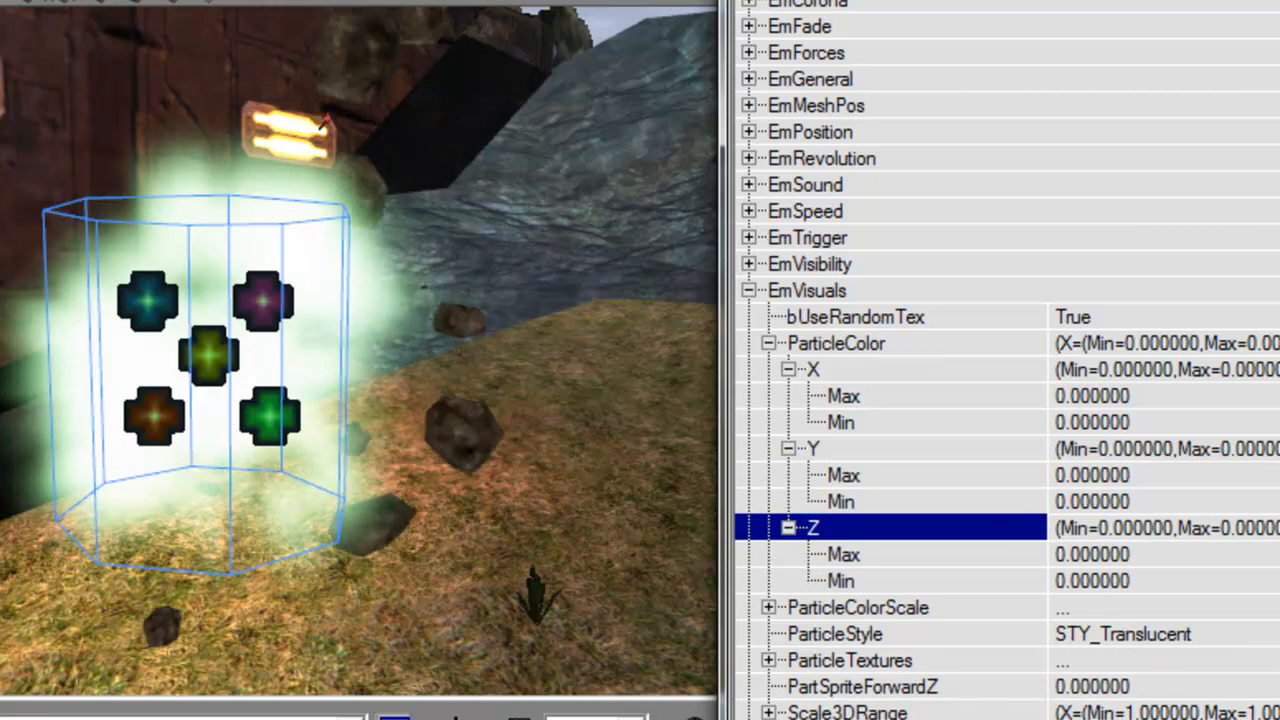
- Set both Max and Min of ParticleColor X to 1
key("Up")
key("Up")
key("Up")
key("Up")
key("Up")
type("1")
key("Down")
type("1")
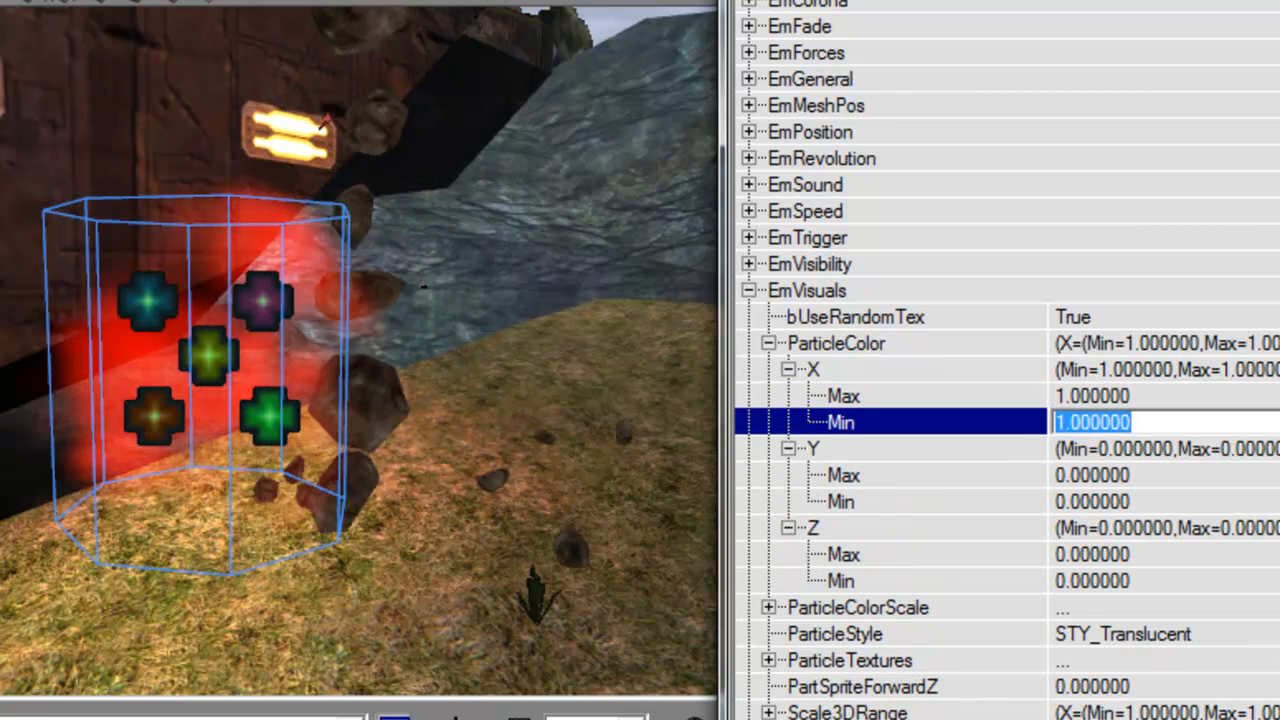
- Set both Min and Max of ParticleColor Y to 0.8
key("Down")
key("Down")
key("Down")
type("0.8")
key("Up")
type("0.8")
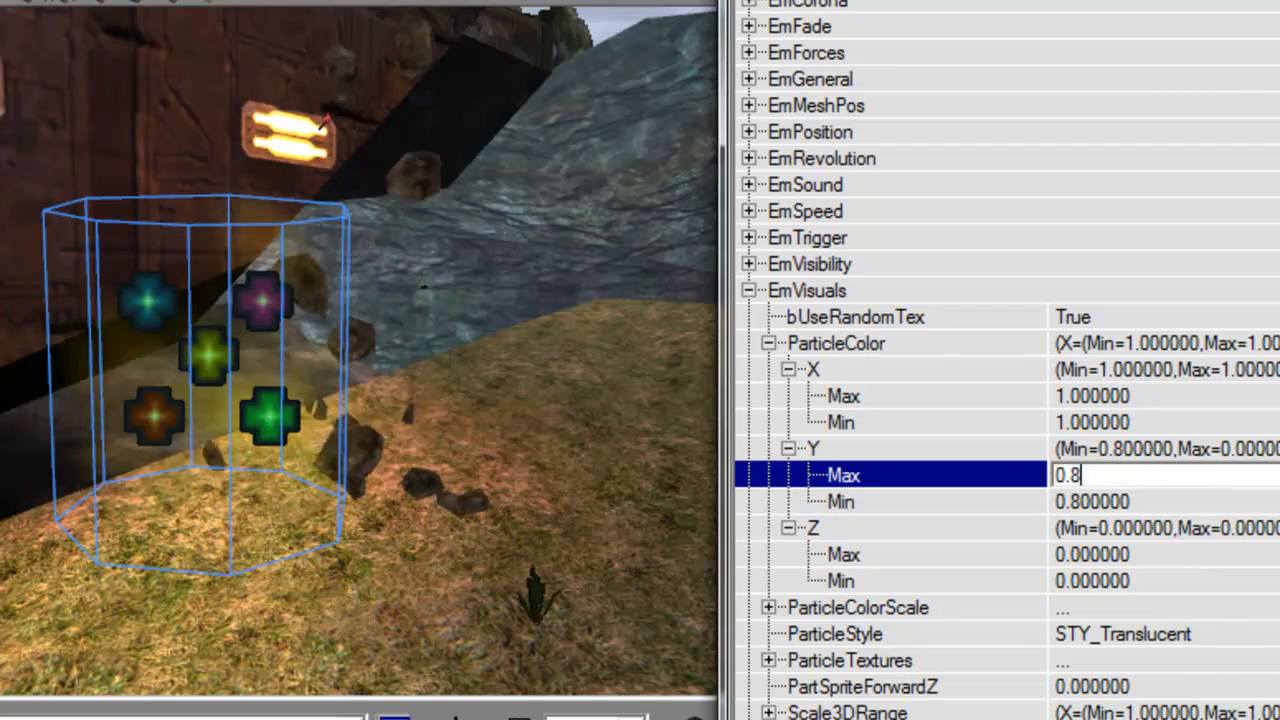
- Set both Max and Min of ParticleColor Z to 0.8 and deselect the emitter to preview the smoke color
key("Down")
key("Down")
key("Down")
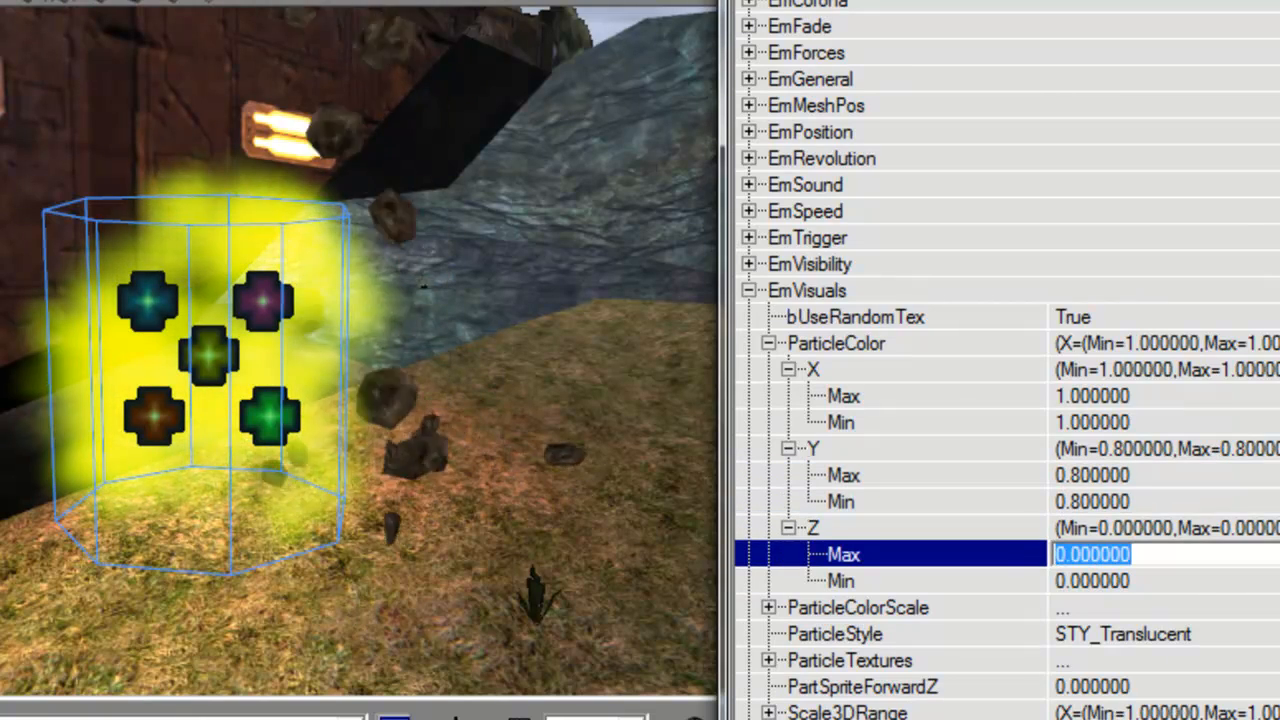
type("0.8")
key("Down")
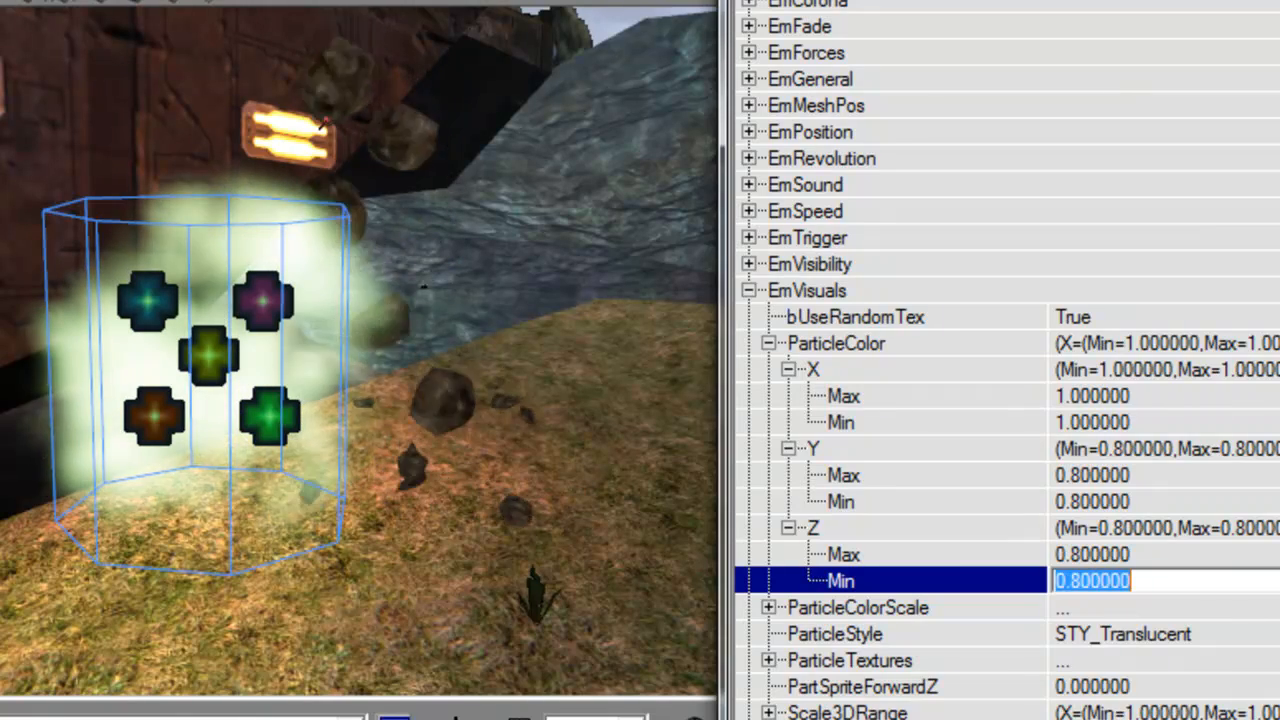
left_click(472, 338)
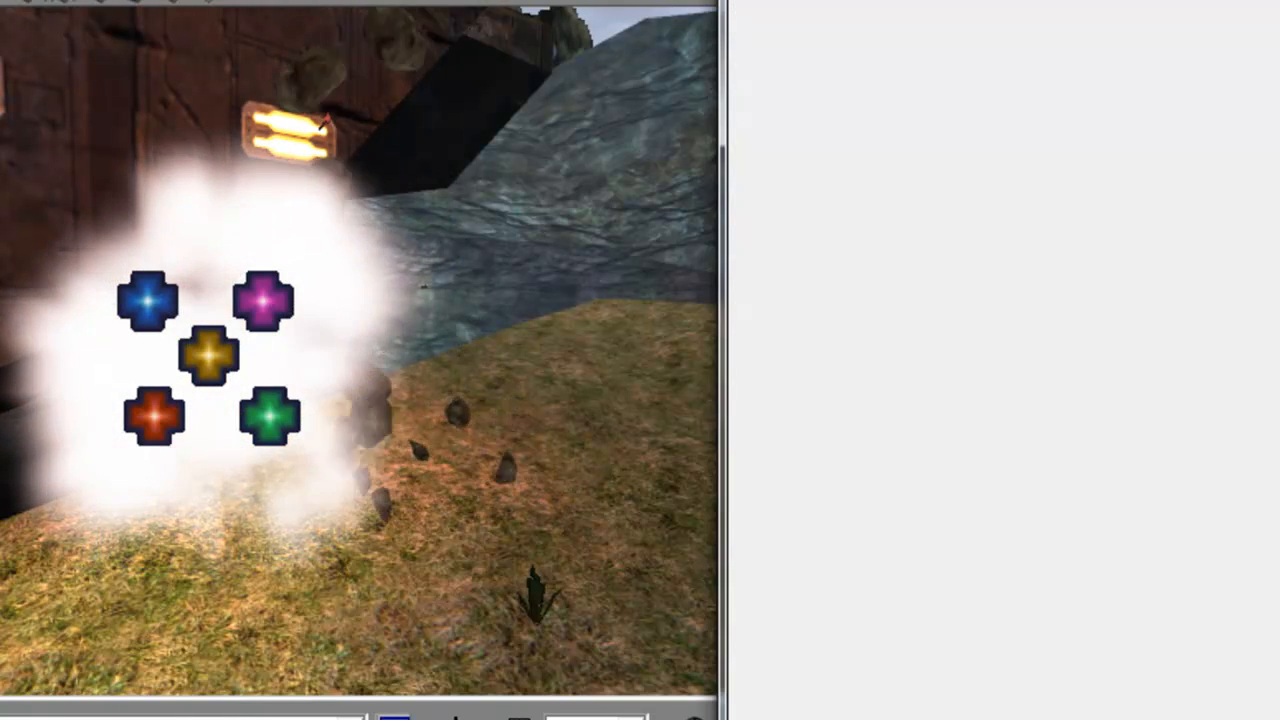
- Reselect the smoke emitter, set the Max and Min of ParticleColor Y and Z to 0.6, and preview the color
left_click(208, 356)
left_click(1135, 476)
type("0.6")
key("Down")
type("0.6")
key("Down")
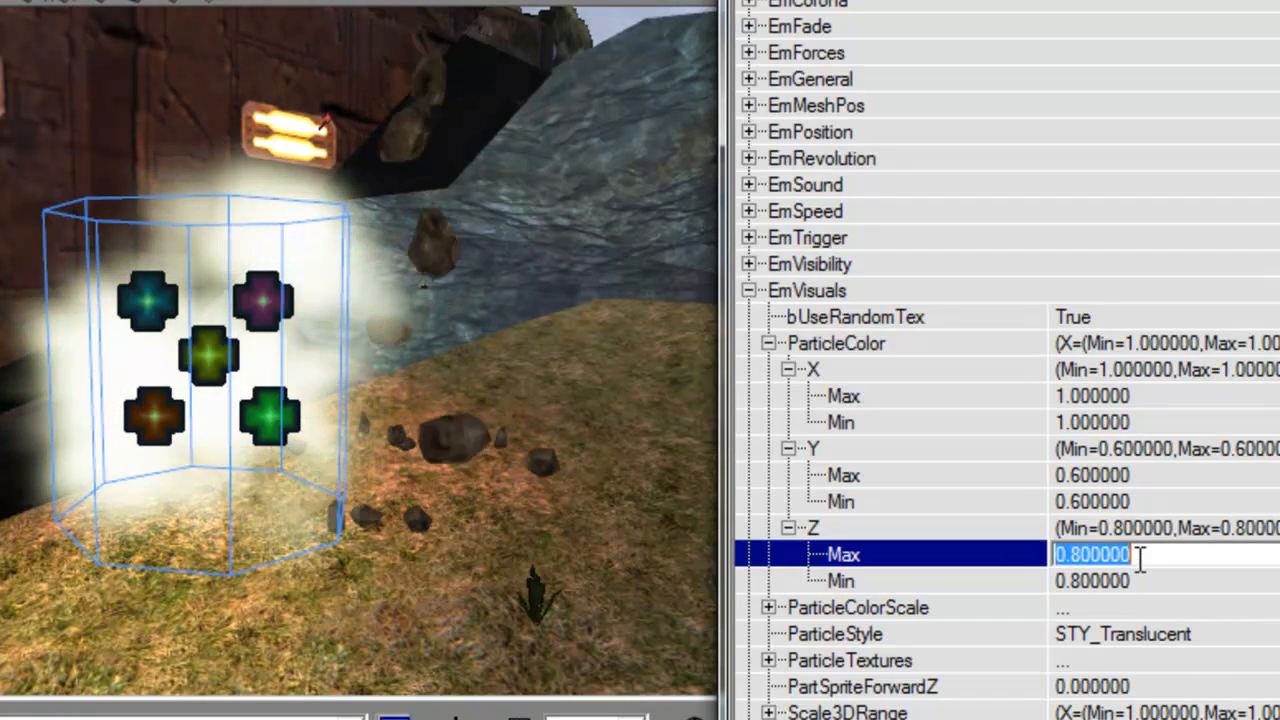
left_click(1143, 576)
left_click(450, 326)
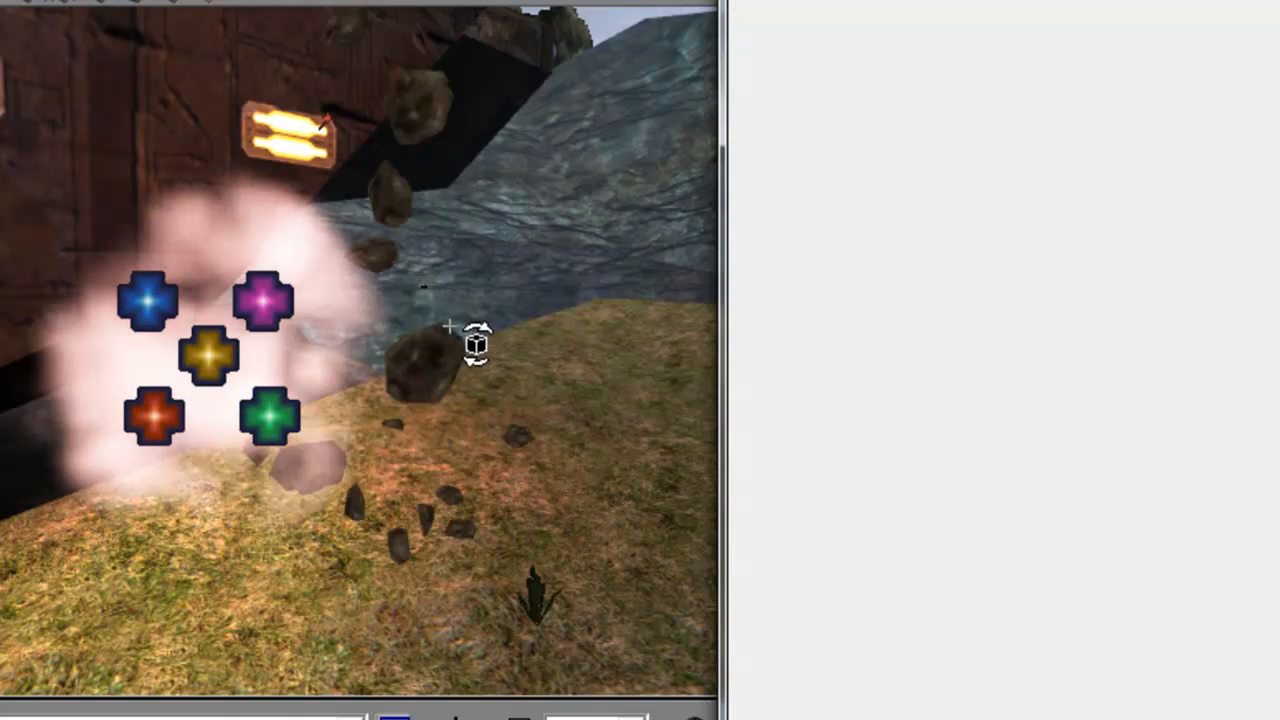
- Reselect the smoke emitter and set both Max and Min of ParticleColor Z to 0.5
left_click(258, 297)
left_click(1148, 547)
type("0.5")
left_click(1148, 577)
type("0.5")
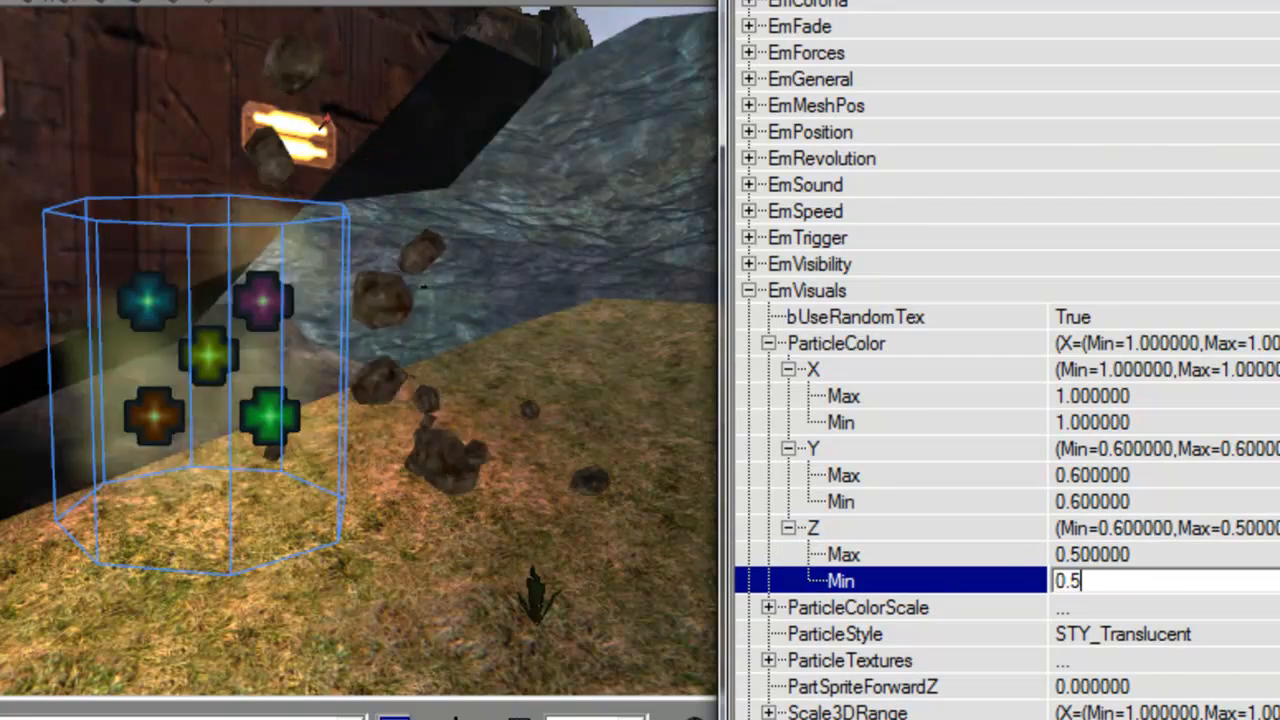
left_click_drag(458, 330, 458, 270)
left_click(458, 330)
- Move the smoke emitter away from the falling rocks to in front of the dark rock wall
left_click(292, 320)
left_click_drag(302, 333, 325, 375, "shift")
left_click(458, 330)
left_click_drag(458, 330, 534, 362)
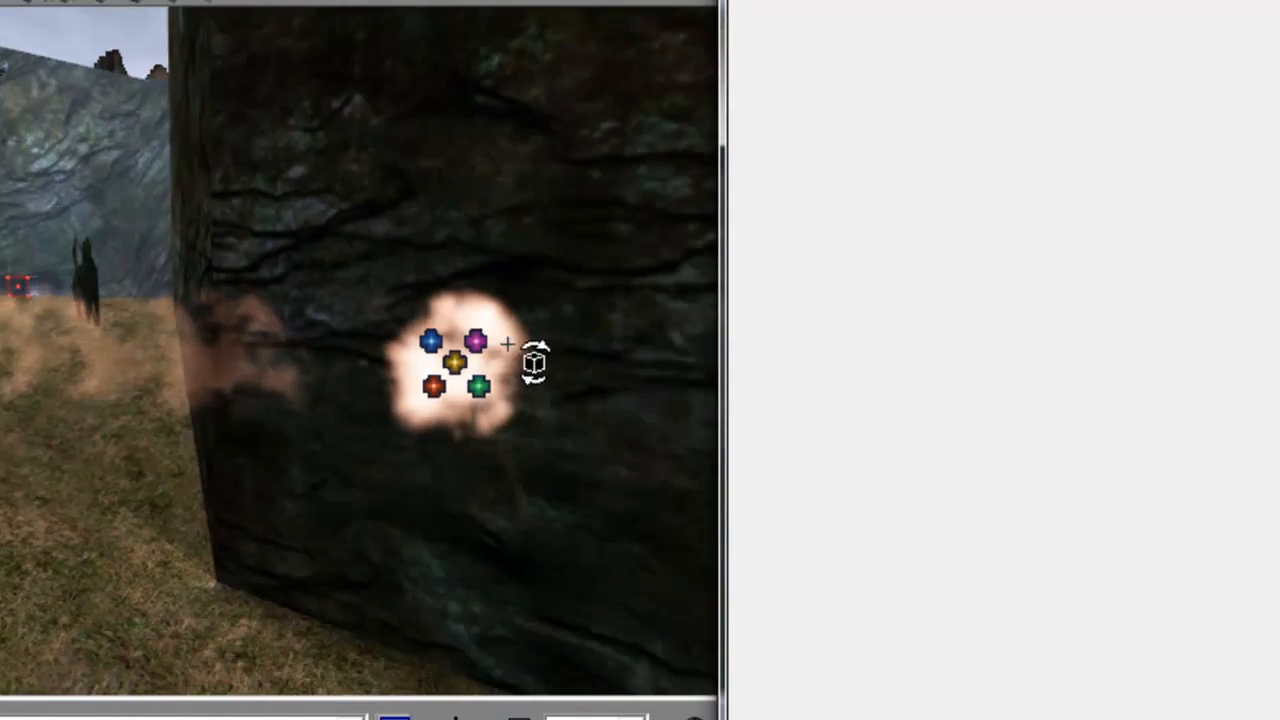
left_click(497, 358)
right_click_drag(497, 358, 446, 375)
- Set both Max and Min of the smoke emitter's ParticleColor Y to 0.7 and preview the color
left_click(1157, 474)
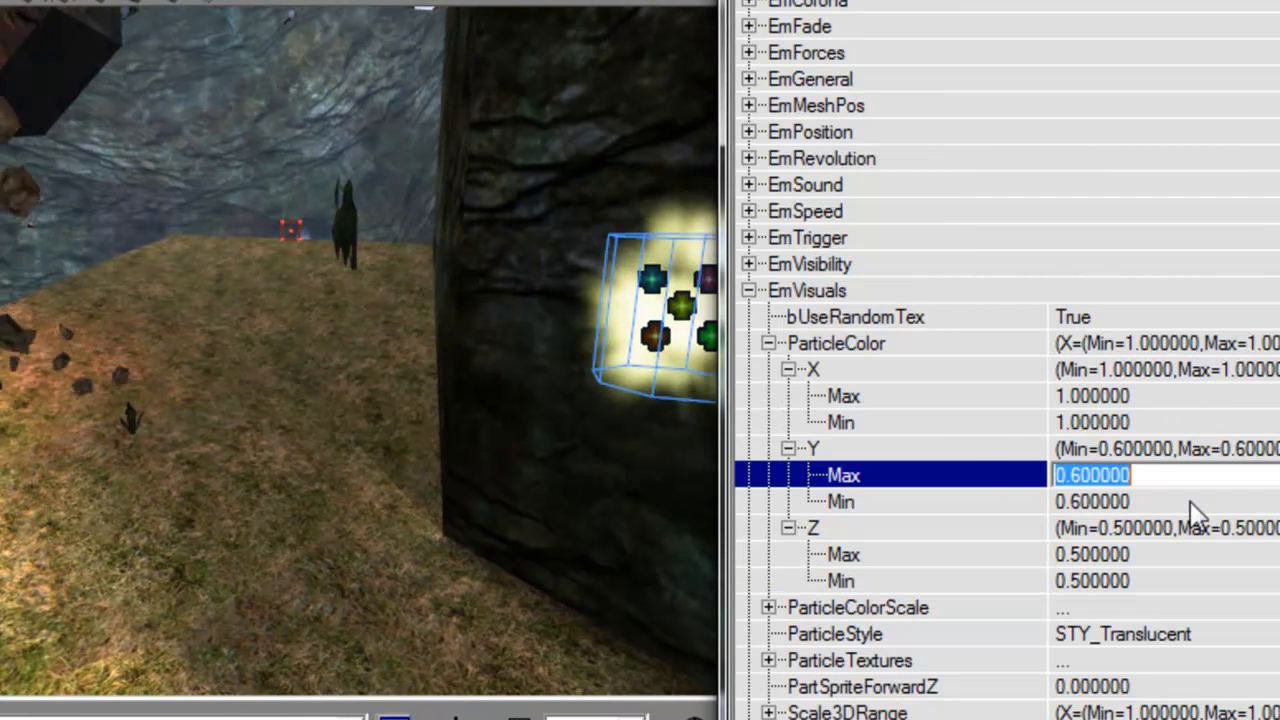
key("Down")
type("0.7")
left_click(486, 314)
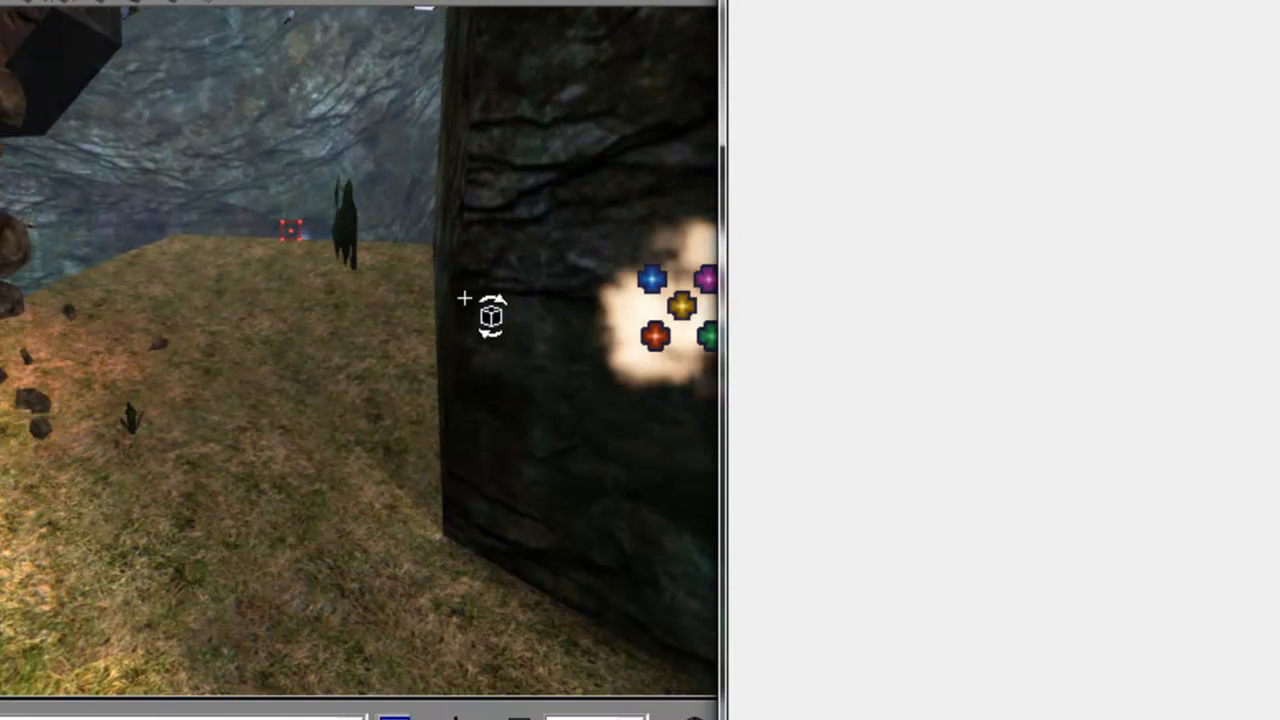
left_click_drag(486, 314, 467, 300)
- Copy the Tag from the rock mesh emitter's Events properties and paste it into the smoke emitter's Tag
left_click(118, 225)
mouse_move(118, 225)
left_mouse_down()
mouse_move(100, 290)
mouse_move(98, 225)
left_mouse_up()
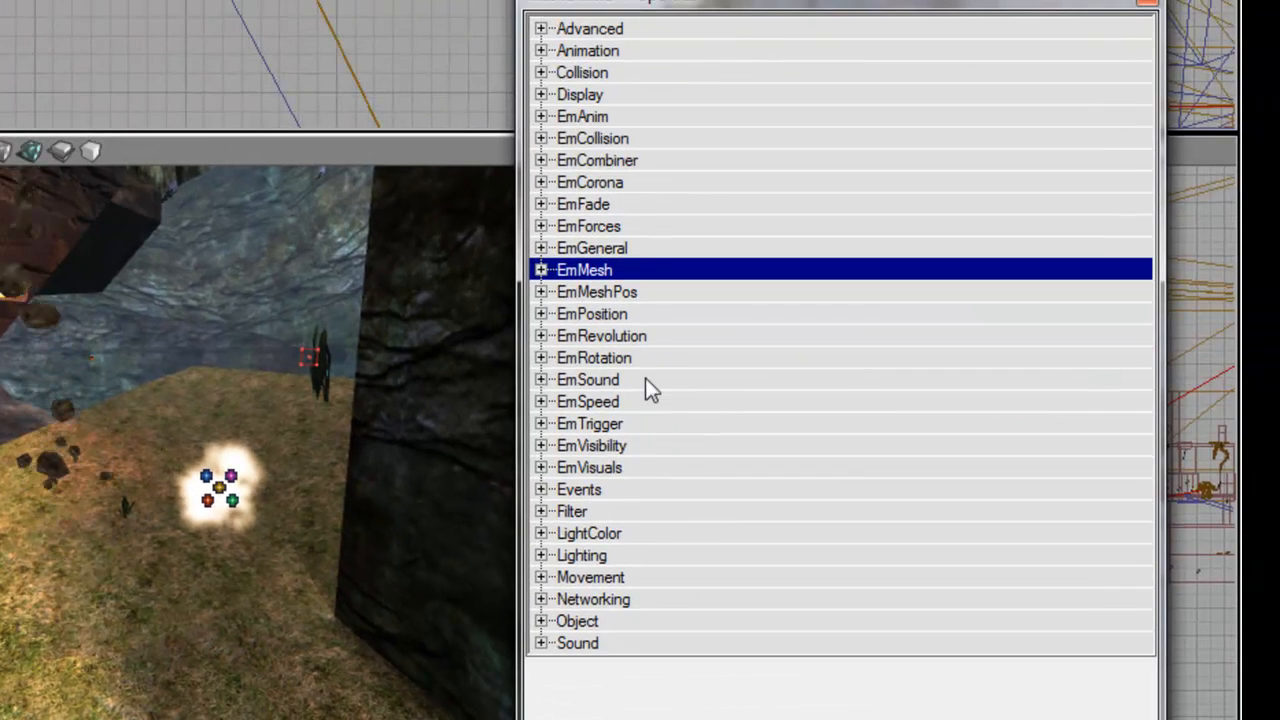
double_click(632, 489)
left_click(820, 534)
key("ctrl+c")
left_click(255, 497)
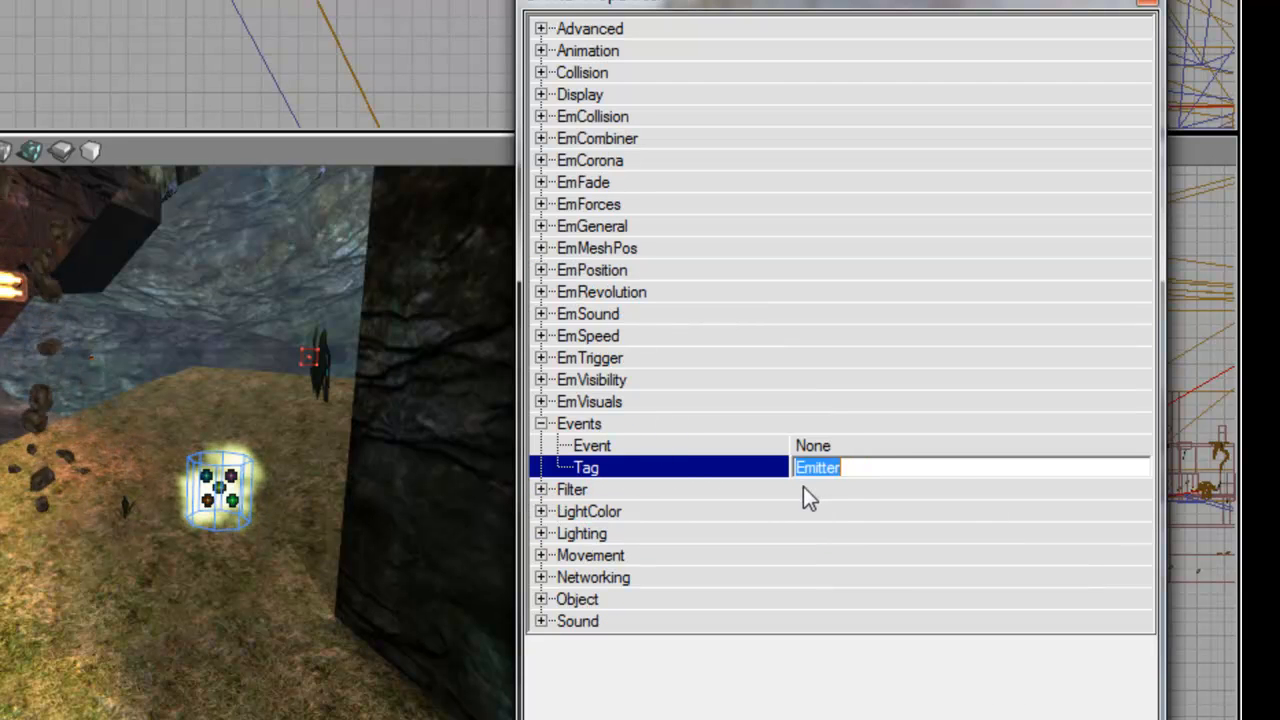
key("ctrl+v")
key("Return")
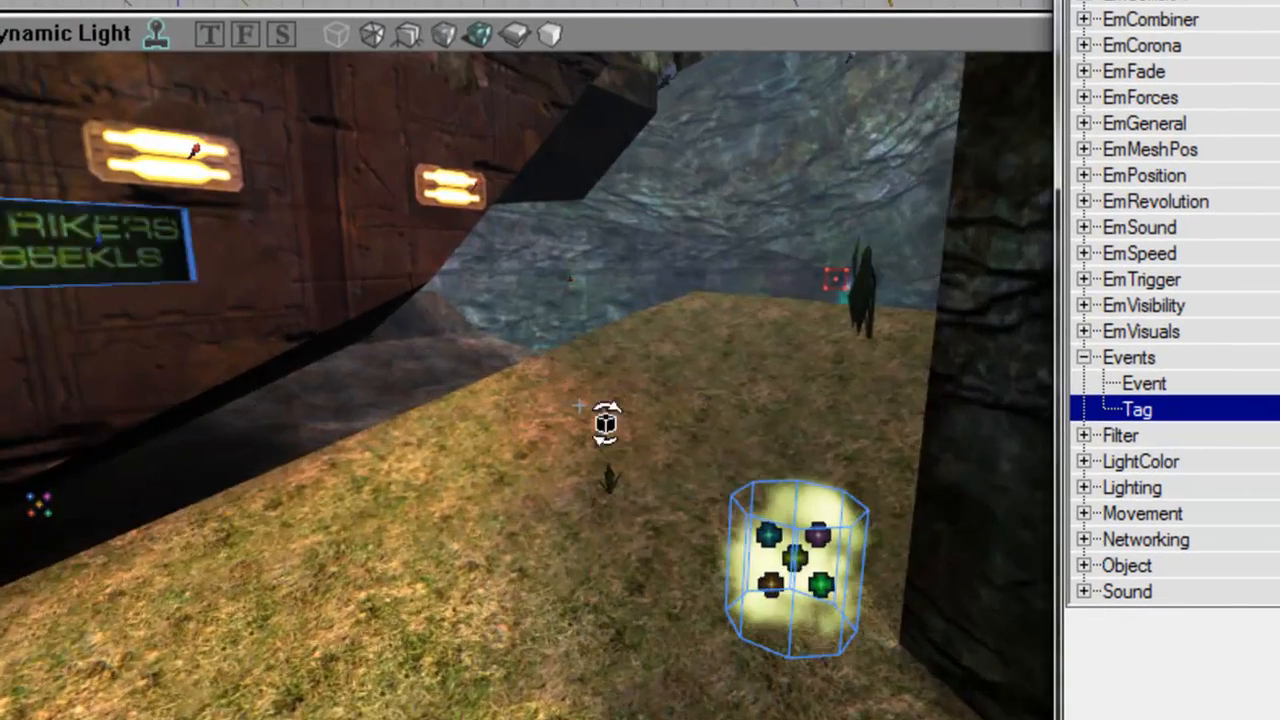
- Move the smoke emitter up off the grass beside the dark rock wall and collapse its Events category
right_click_drag(580, 406, 590, 358)
left_click_drag(590, 358, 845, 150)
left_click(820, 68)
left_click_drag(598, 215, 706, 246)
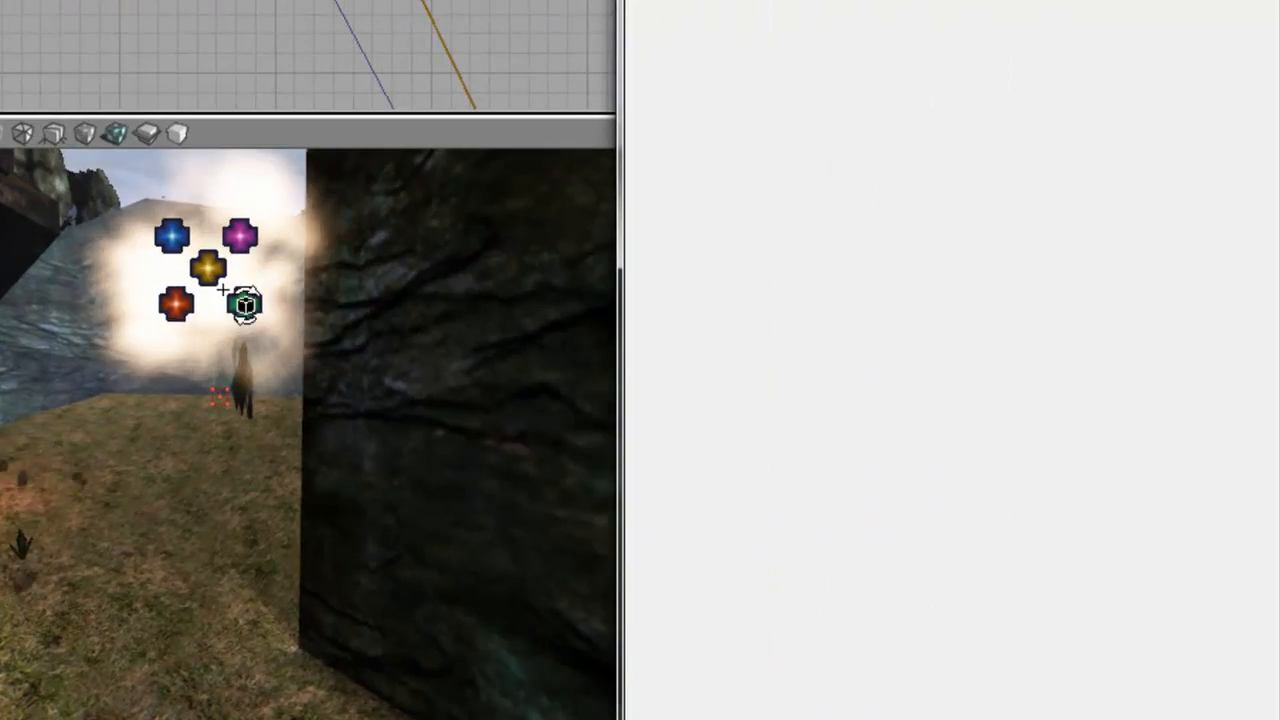
left_click(244, 305)
double_click(757, 416)
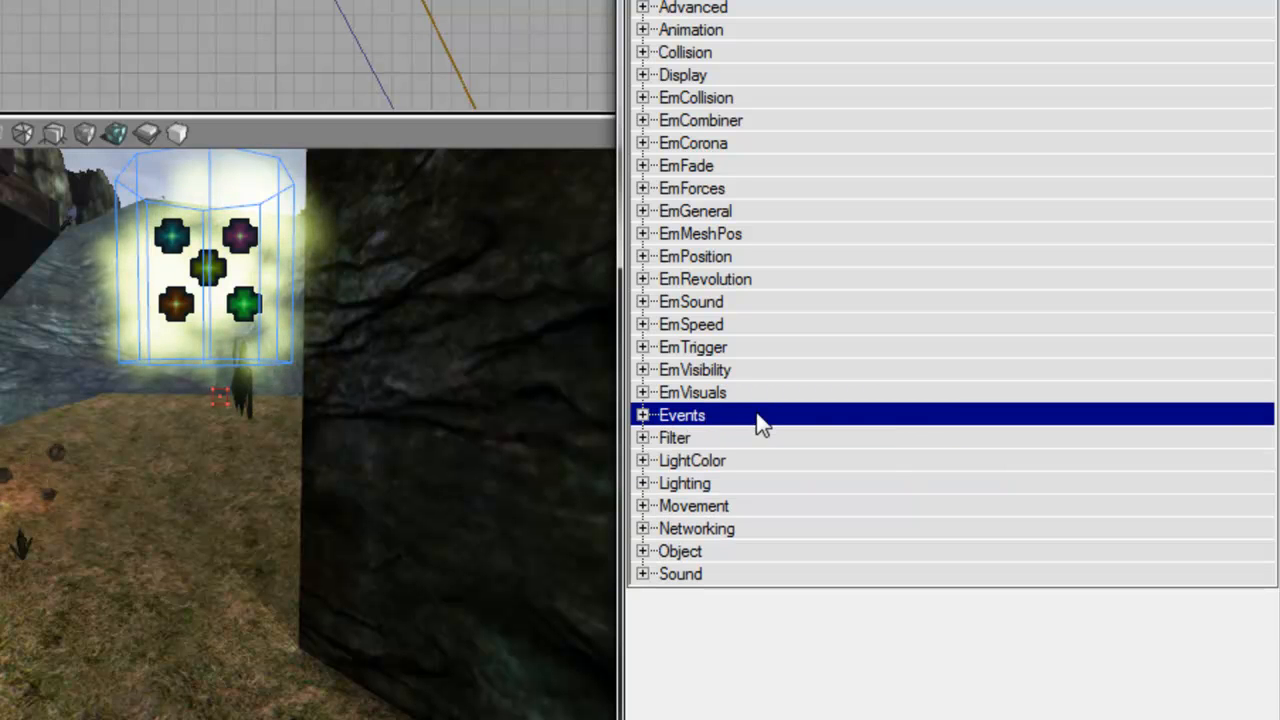
- Set the smoke emitter's StartingScale under EmVisuals to a minimum of 4 and a maximum of 5
double_click(743, 394)
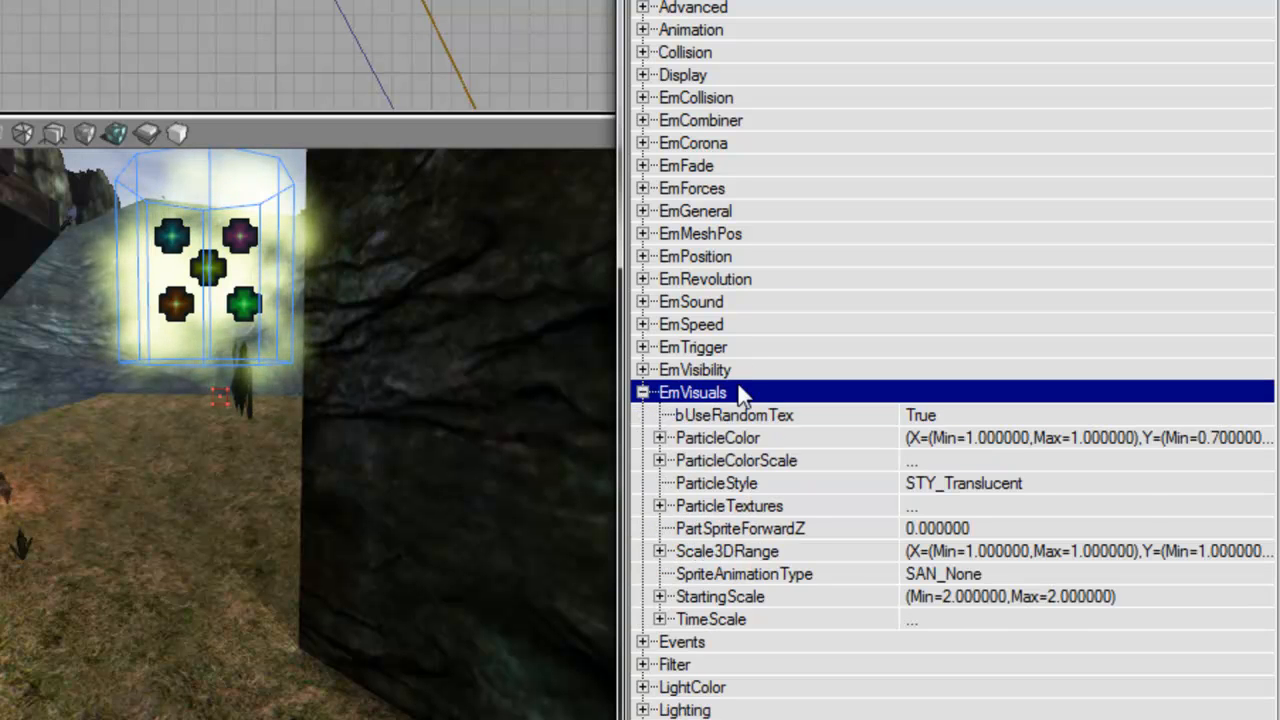
double_click(863, 597)
key("Down")
type("3")
key("Down")
type("3")
key("Return")
key("Up")
type("4")
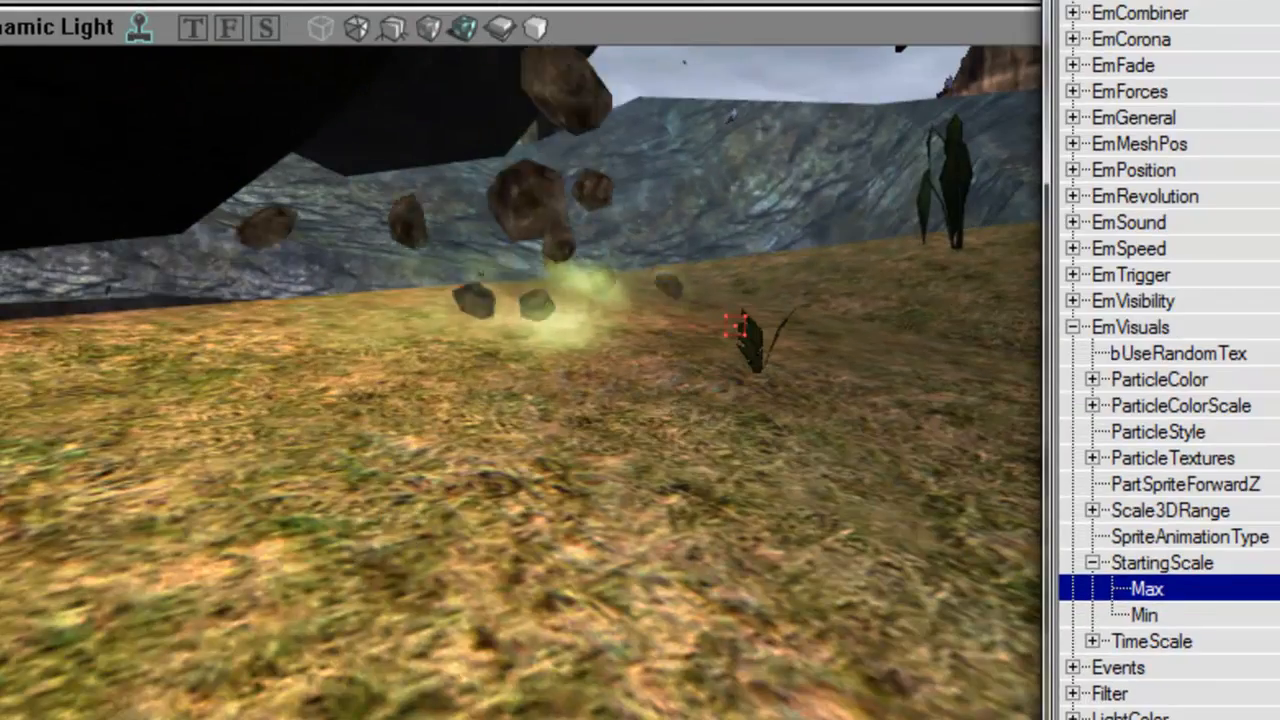
- Open the properties of the smoke emitter beside the dark rock wall and collapse its EmVisuals category
left_click(577, 409)
right_click_drag(577, 409, 555, 350)
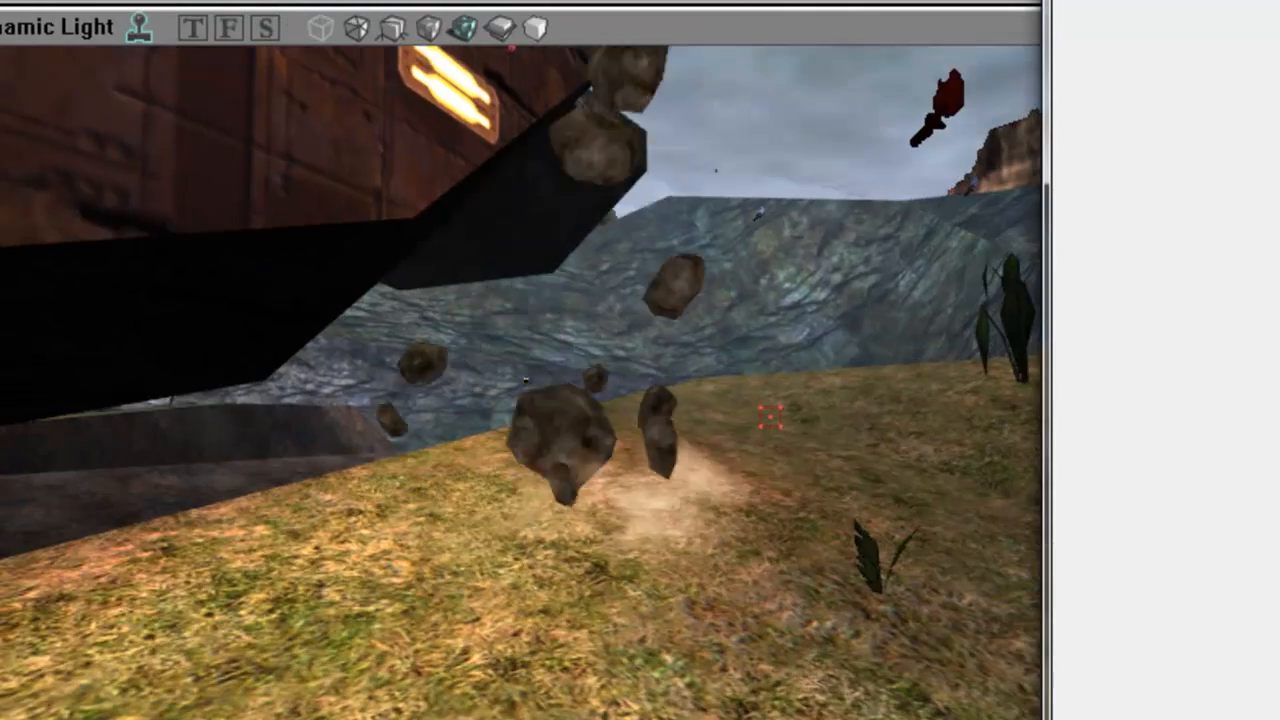
left_click_drag(555, 350, 595, 430)
left_click_drag(690, 374, 735, 366)
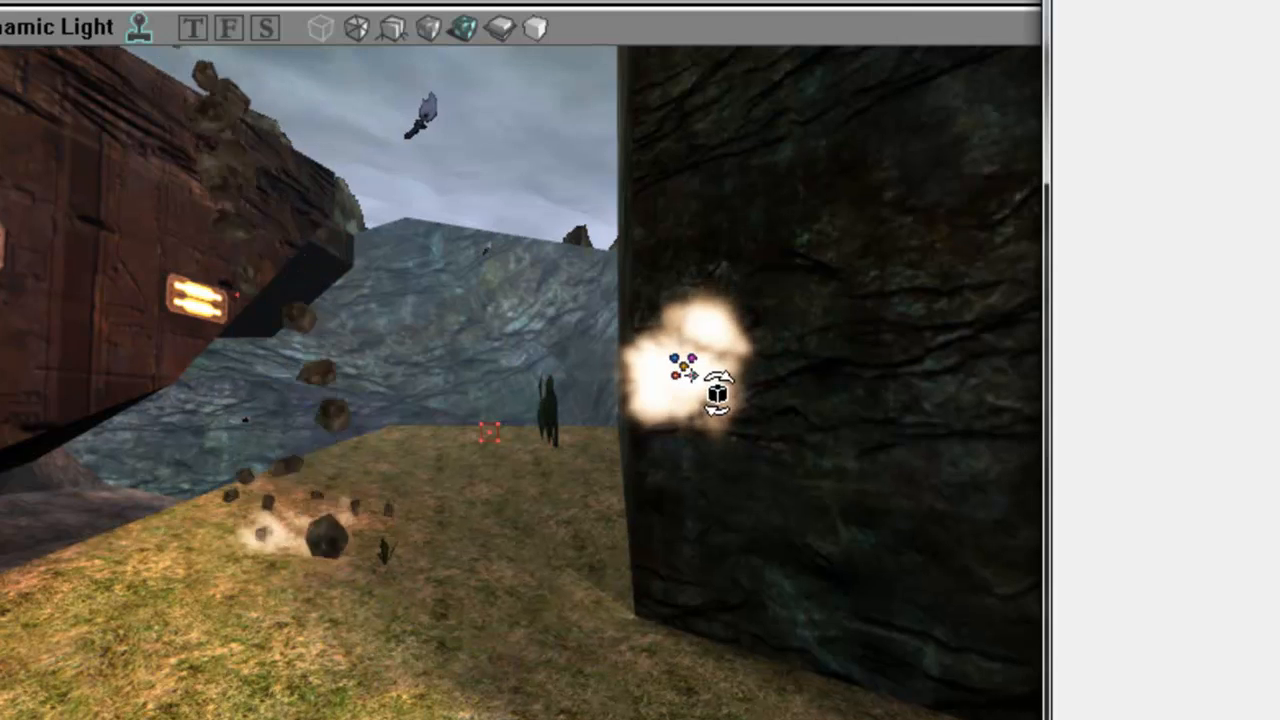
left_click(604, 449)
left_click_drag(604, 449, 1055, 242)
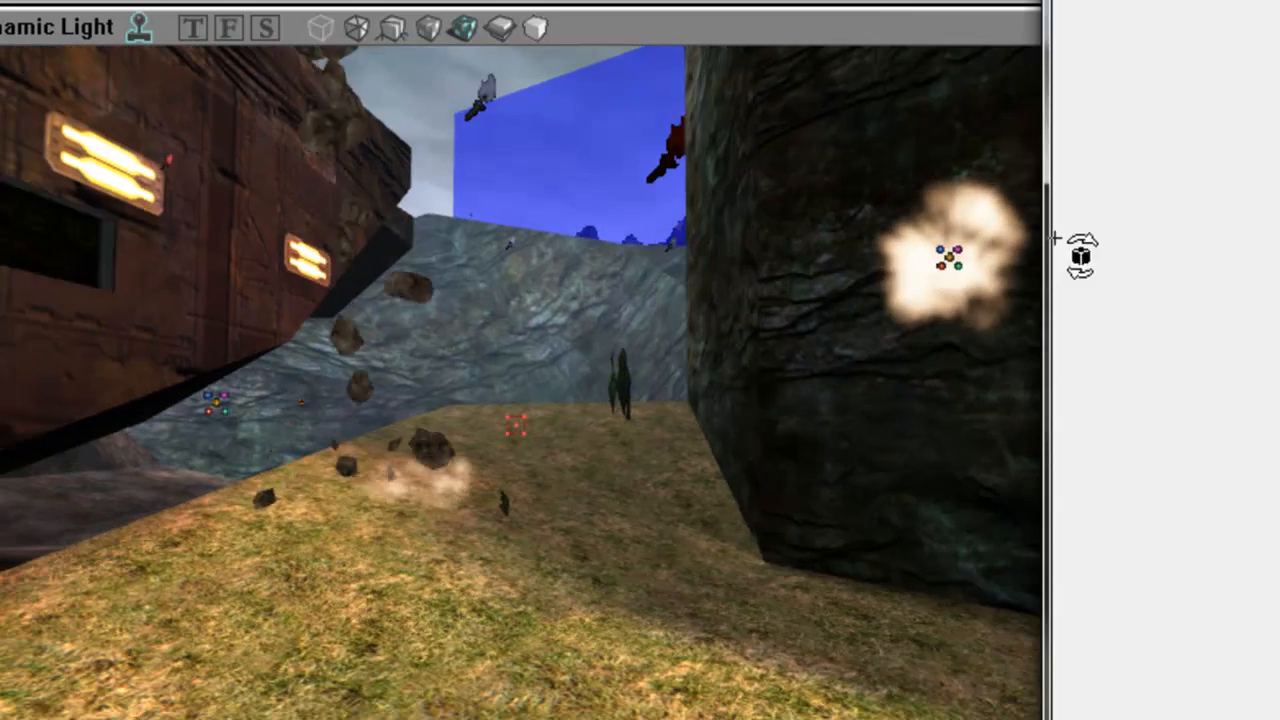
double_click(945, 265)
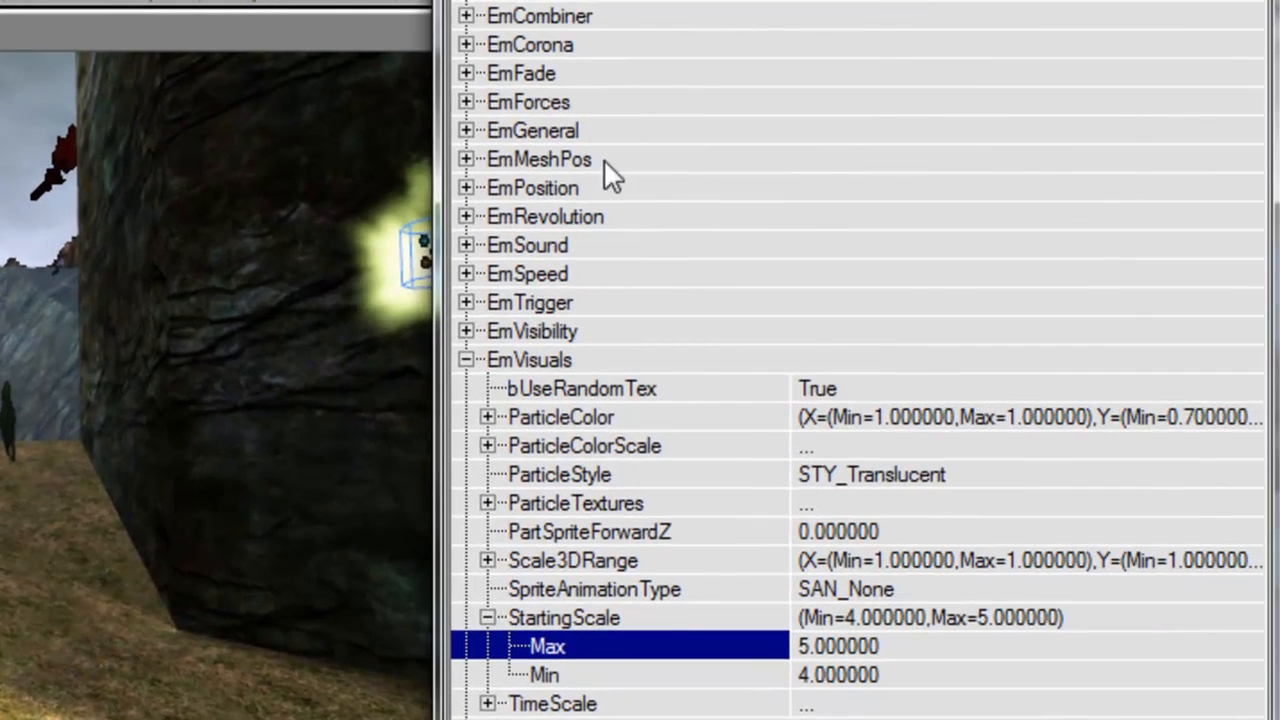
double_click(587, 358)
- Set the Z Max of the smoke emitter's ParticleAcceleration under EmSpeed to 32
double_click(572, 276)
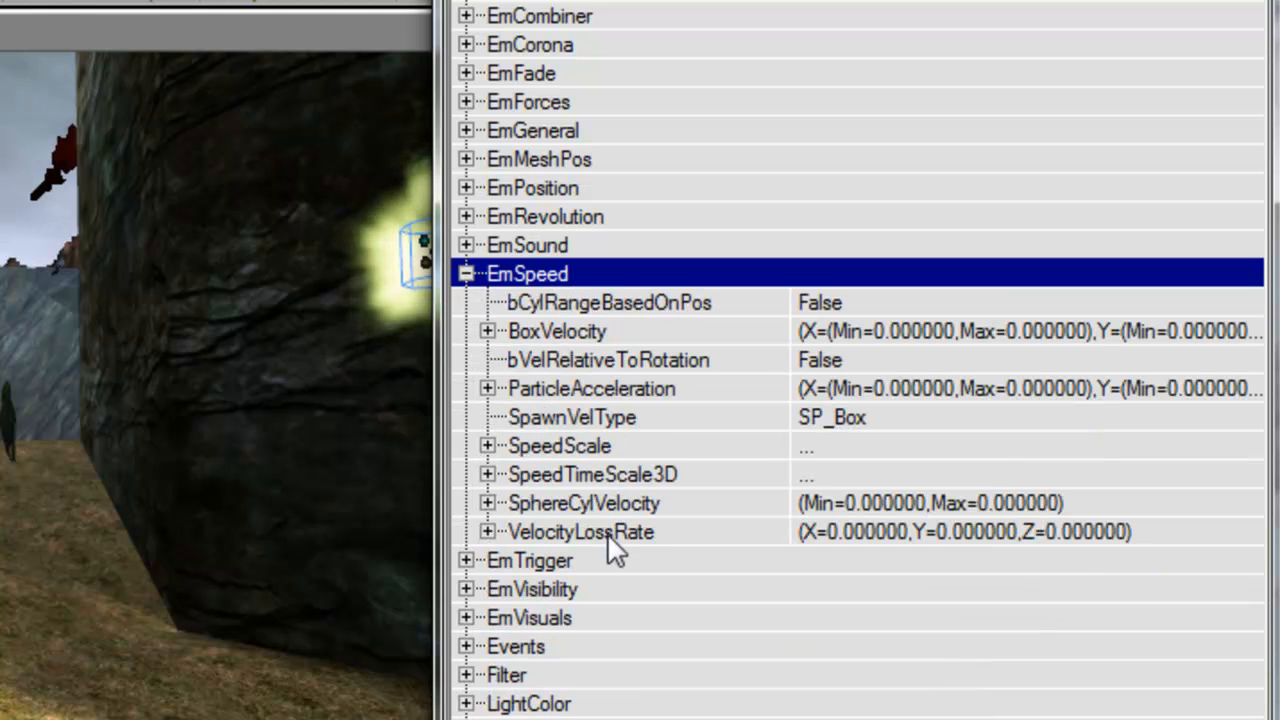
double_click(585, 392)
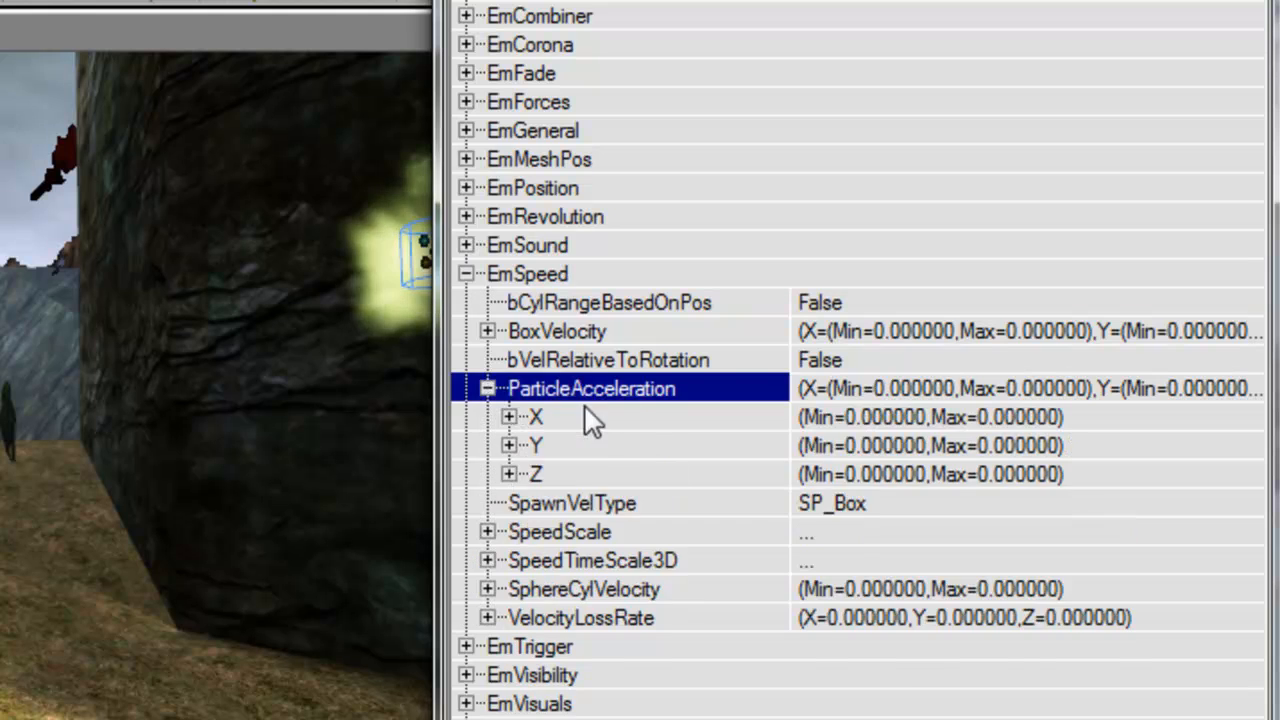
double_click(607, 476)
left_click(612, 503)
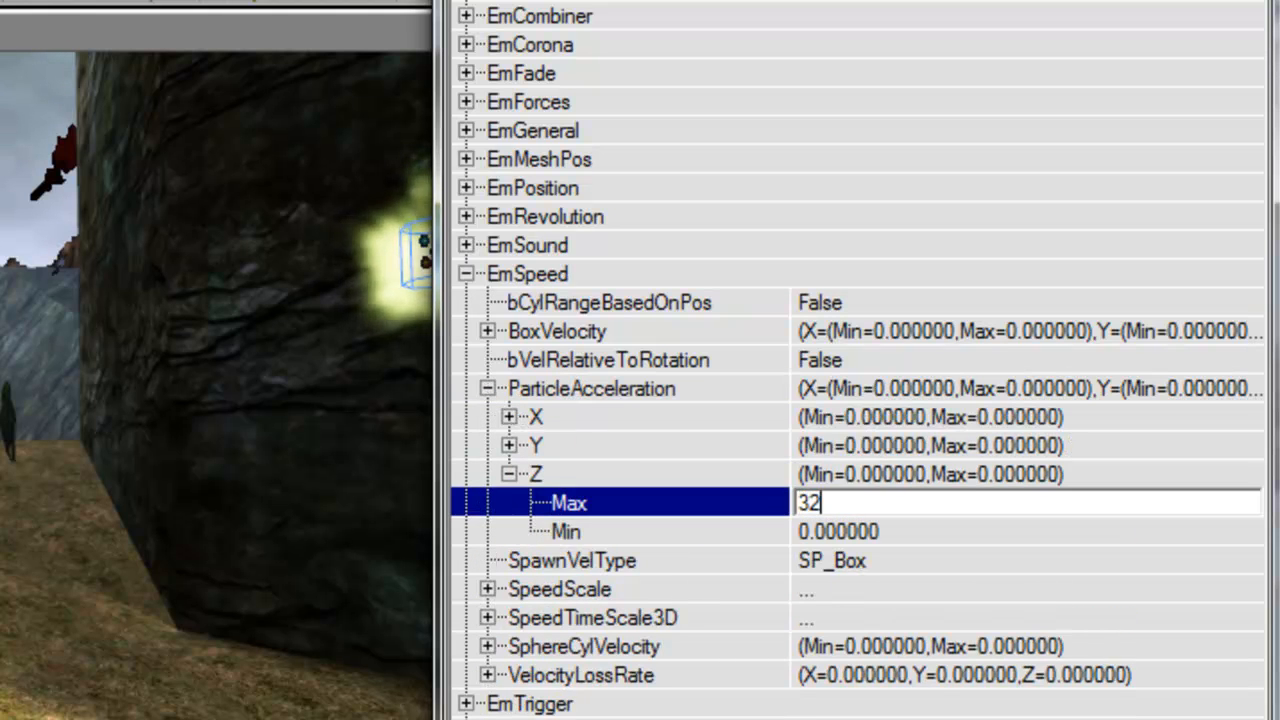
key("Down")
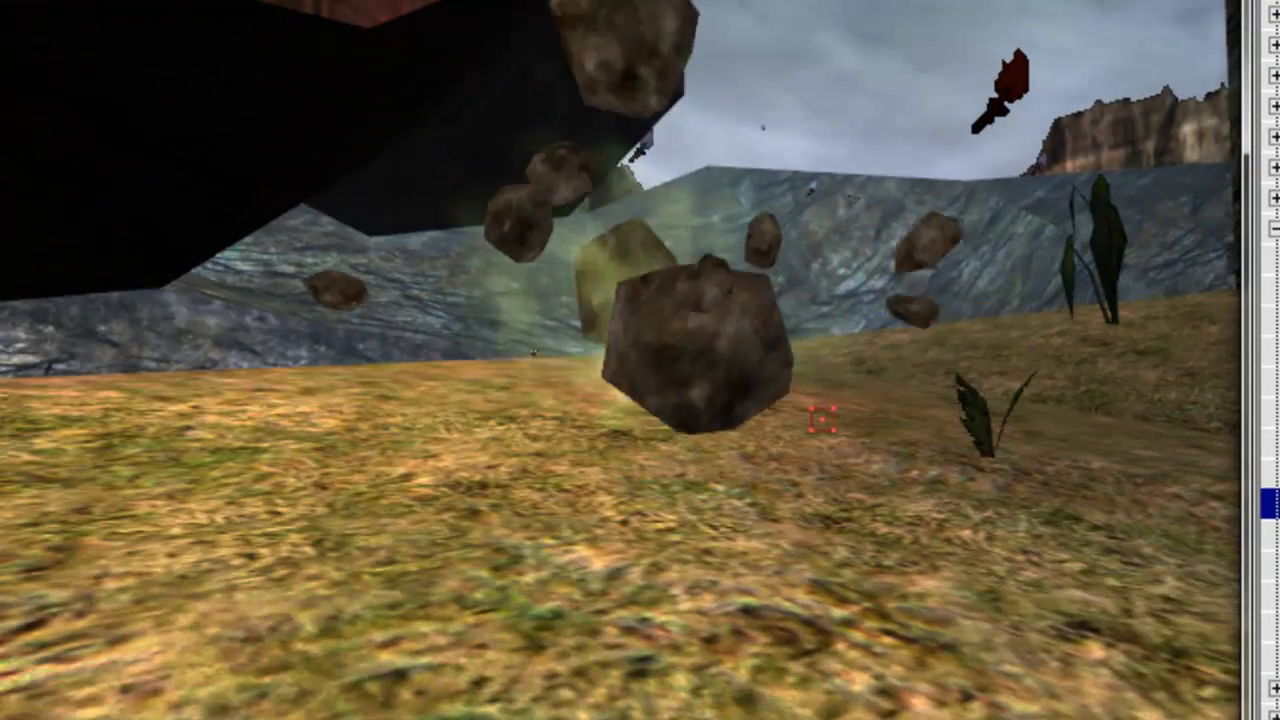
- Set DrawScaling of the smoke emitter's TimeScale entry [1] under EmVisuals to 2 and preview the growing puffs
left_click(1274, 229)
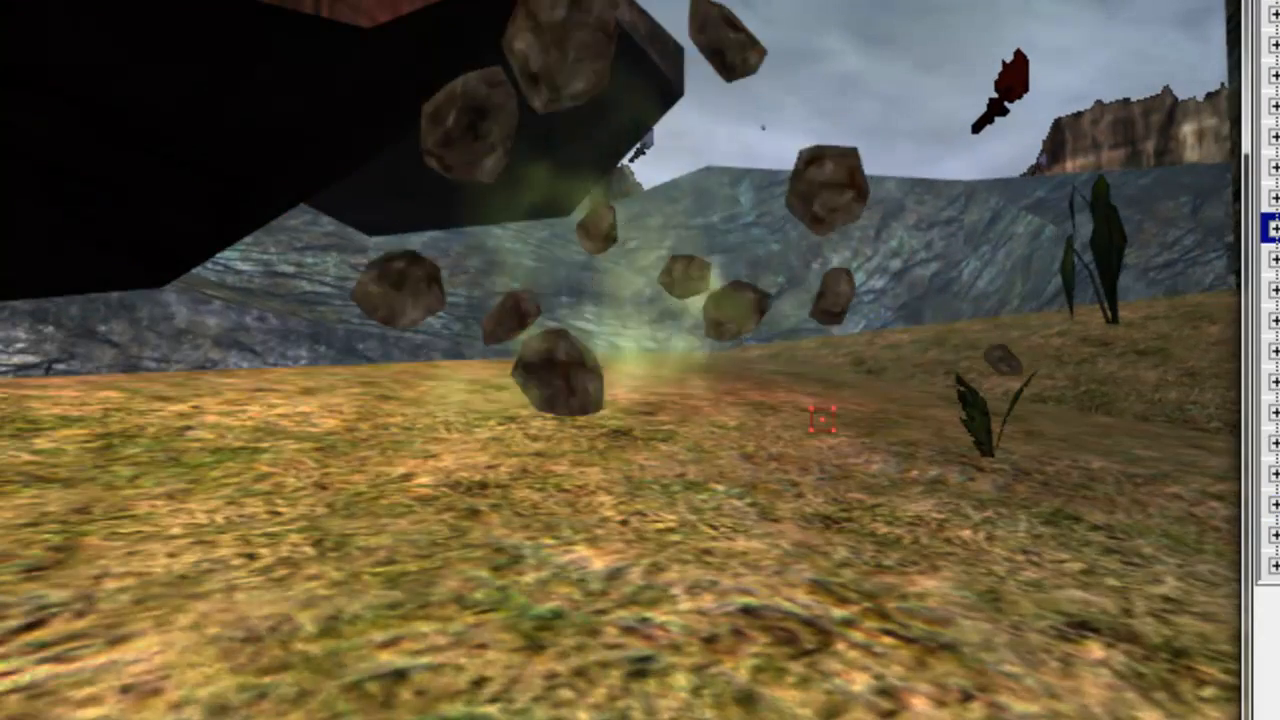
left_click(1274, 321)
left_click(1274, 627)
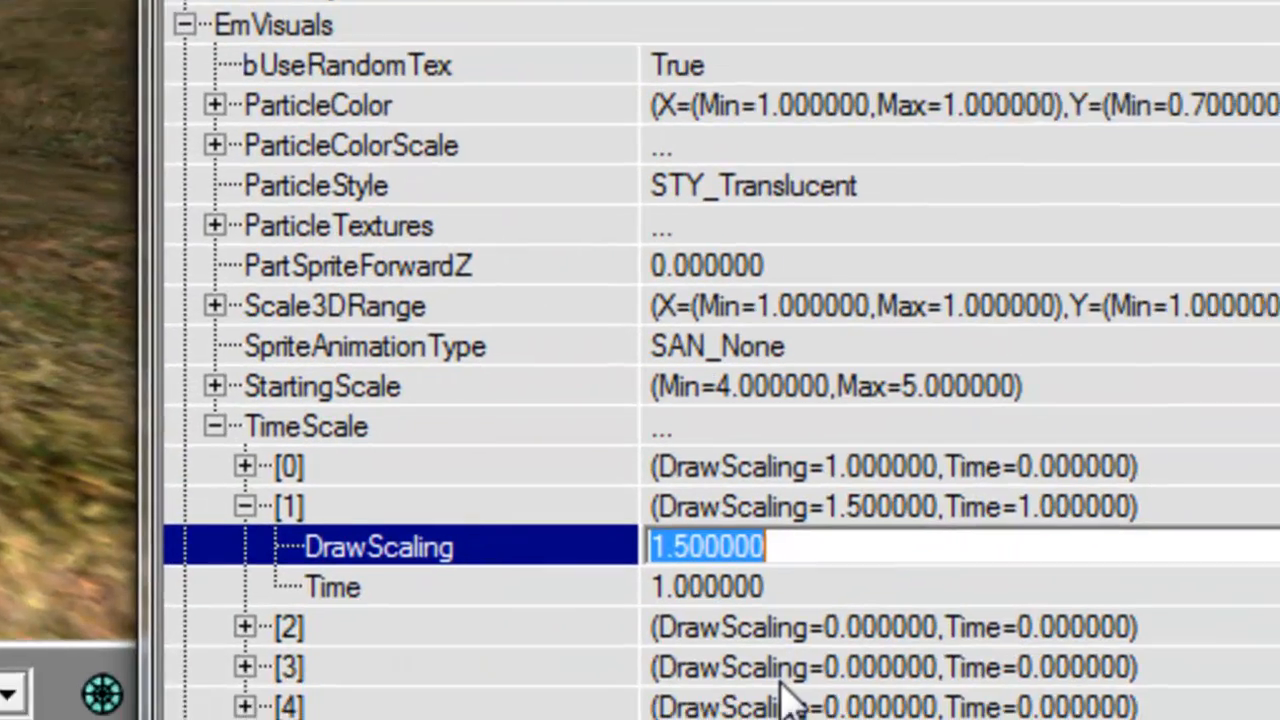
type("2")
key("Return")
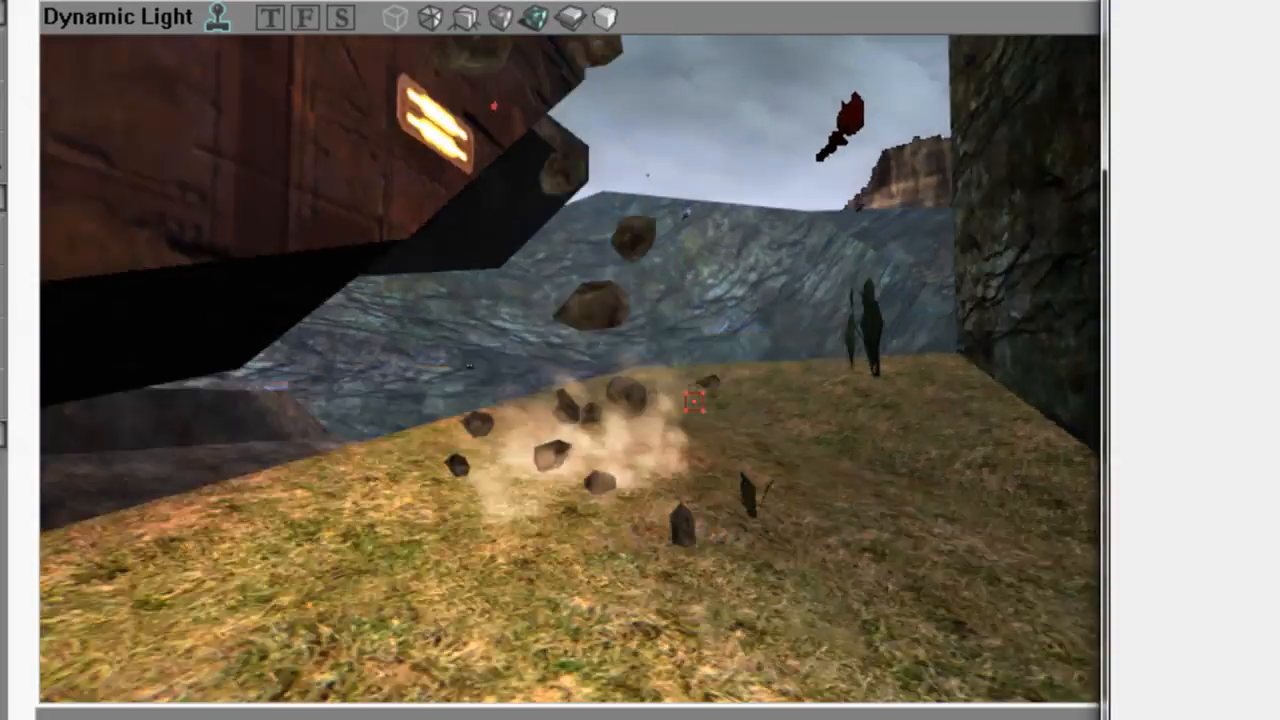
right_click_drag(570, 370, 574, 440)
left_click_drag(574, 440, 630, 450)
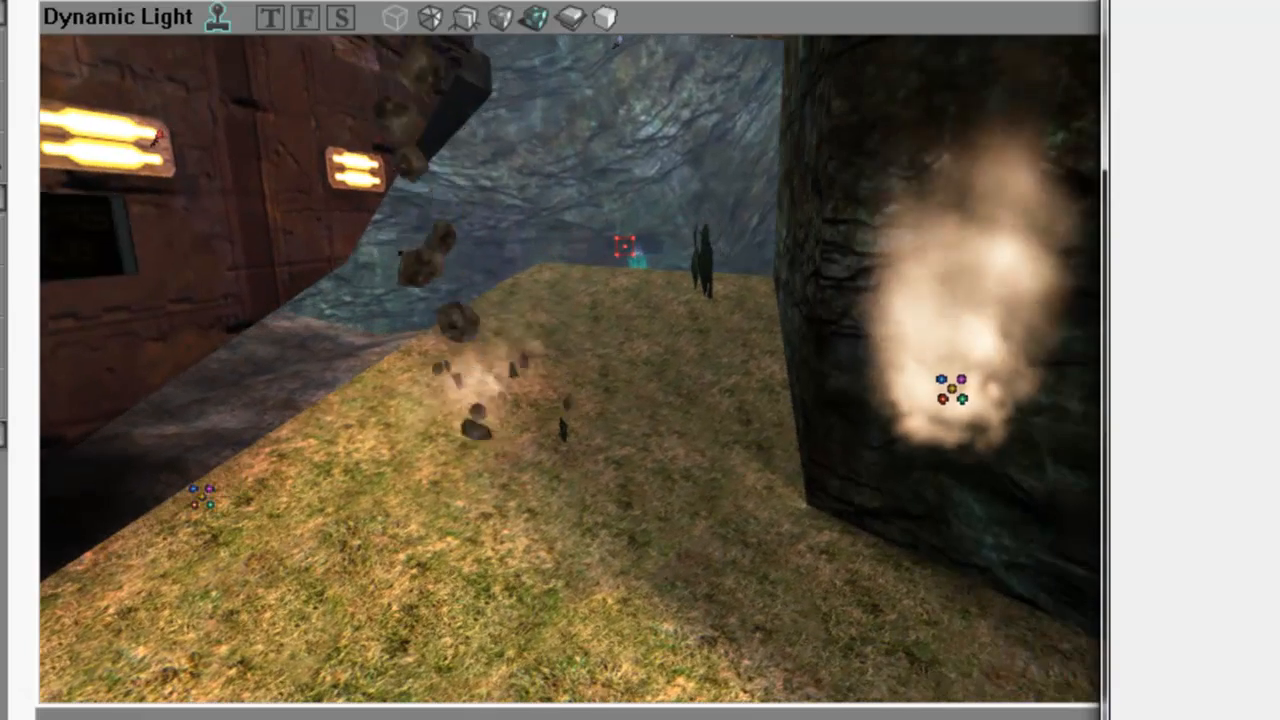
- Set bRespawnParticles to False under the smoke emitter's EmGeneral properties
left_click(988, 420)
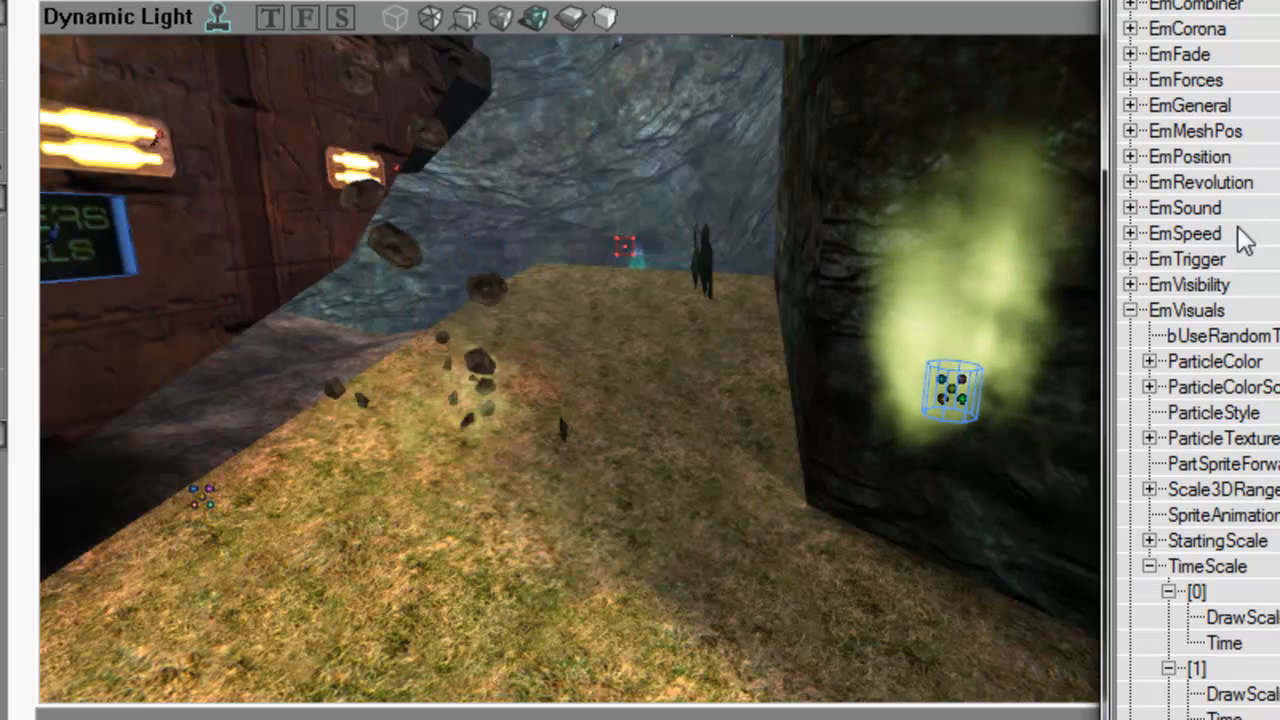
double_click(1186, 310)
double_click(1189, 105)
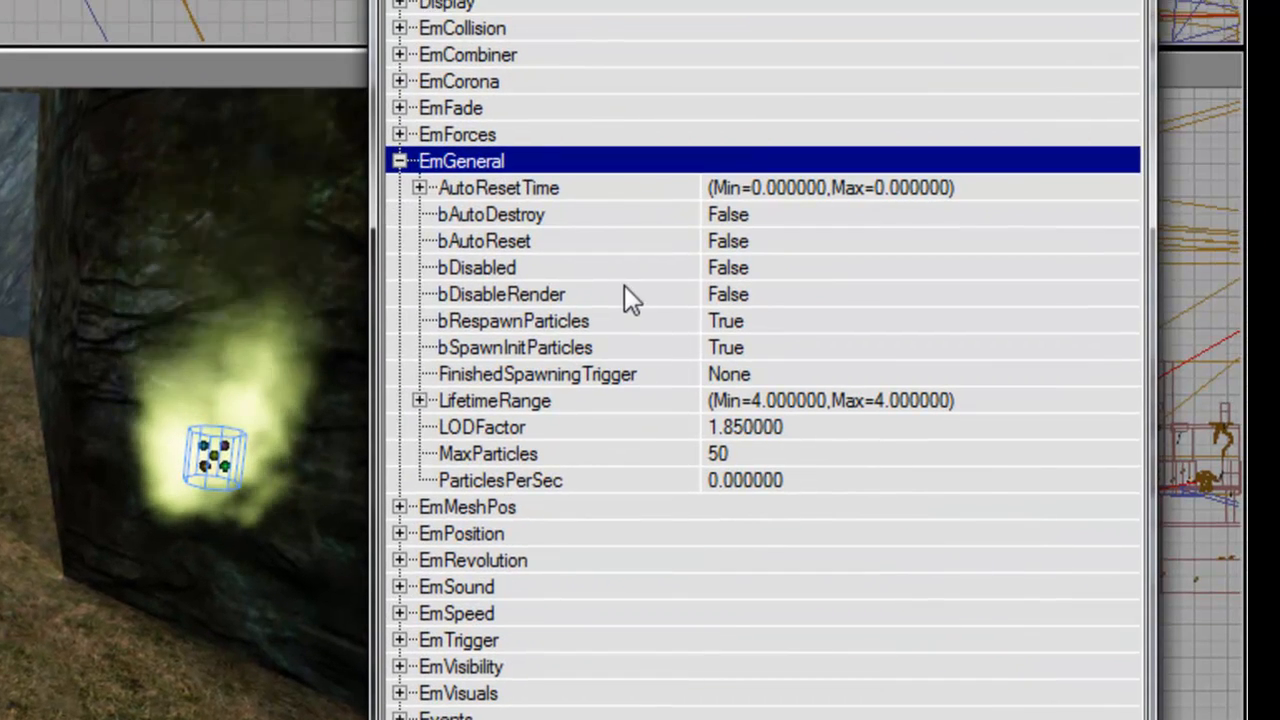
double_click(682, 314)
left_click(680, 341)
left_click(120, 289)
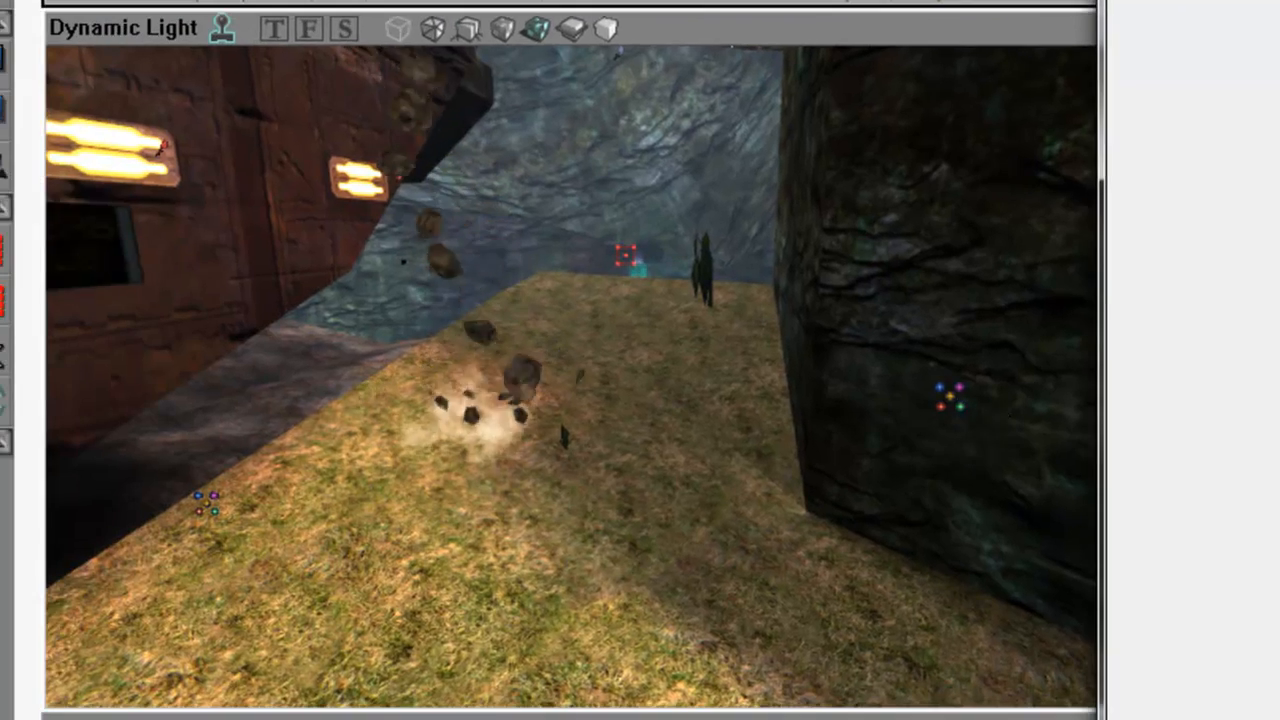
- Set the smoke emitter's StartingScale under EmVisuals to a minimum of 2 and a maximum of 3
left_click(950, 397)
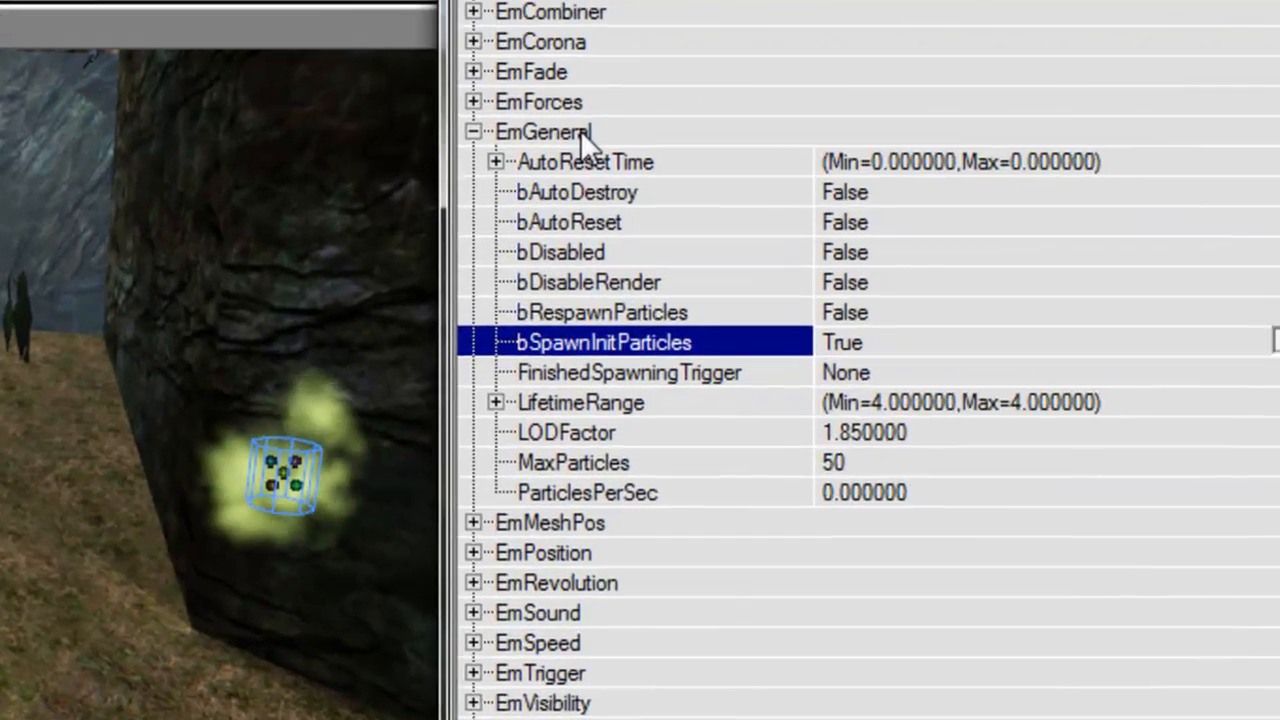
double_click(1218, 115)
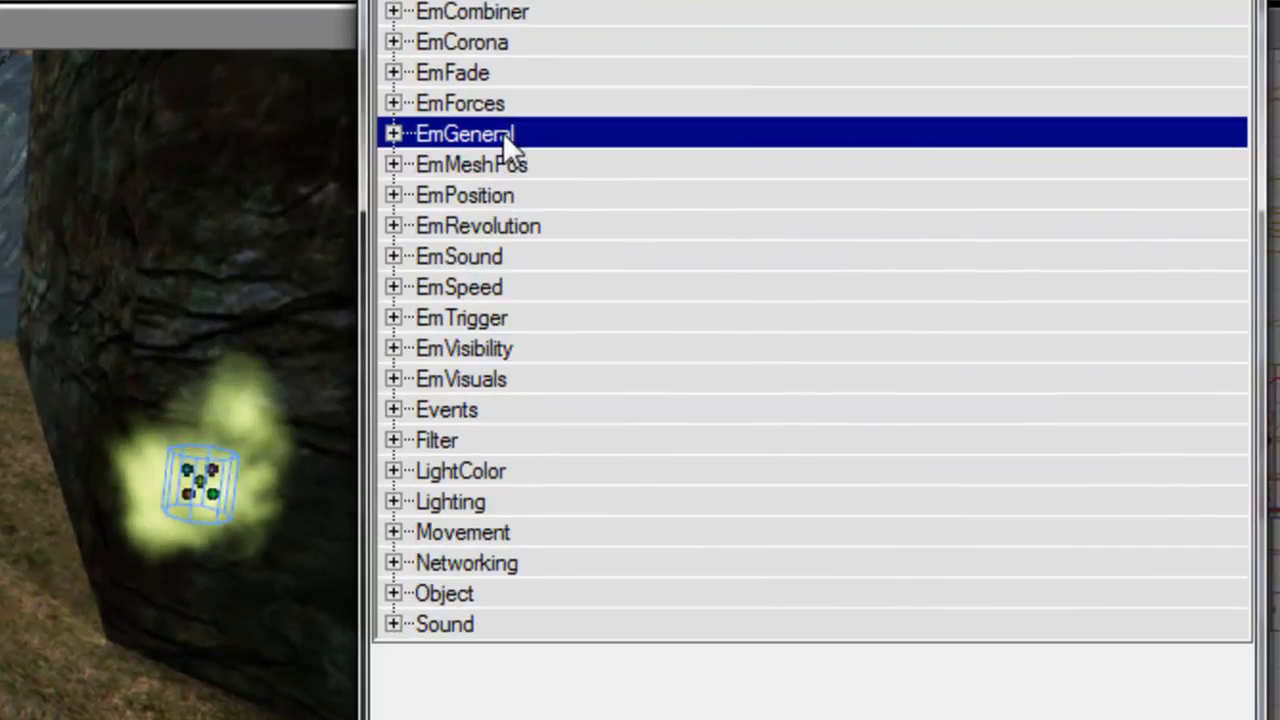
double_click(510, 378)
double_click(571, 652)
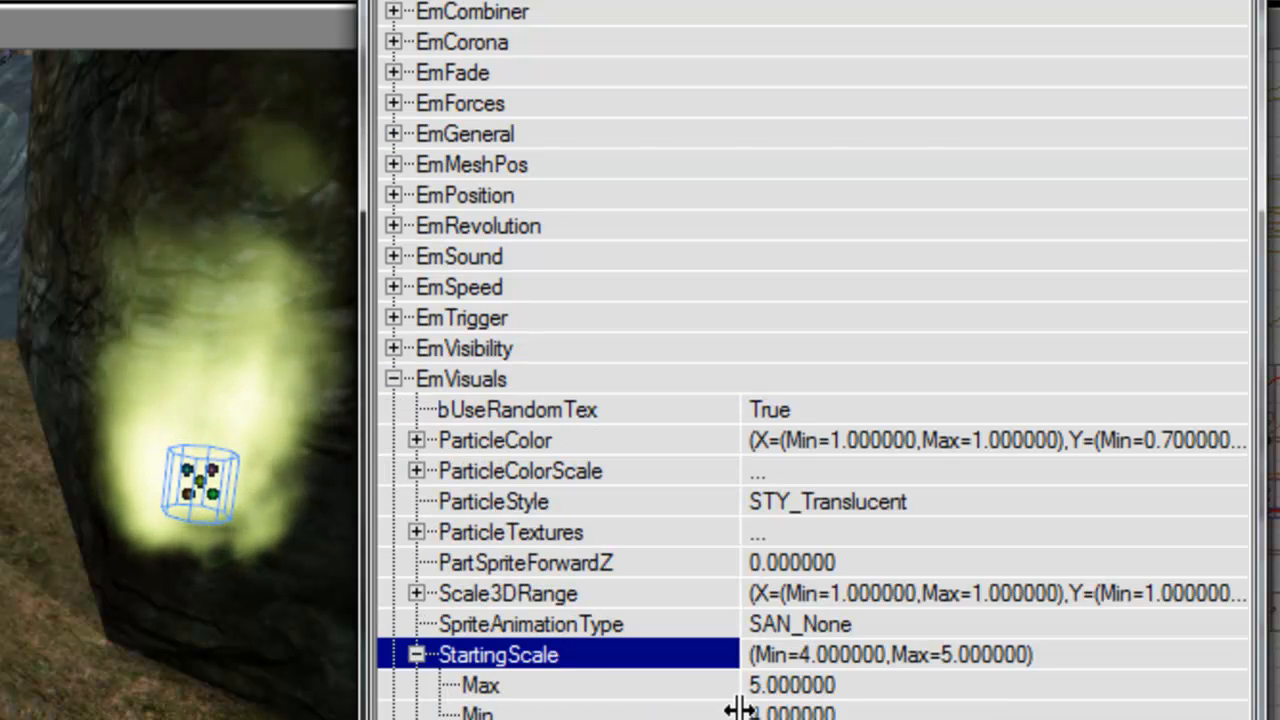
left_click(790, 685)
type("3")
key("Return")
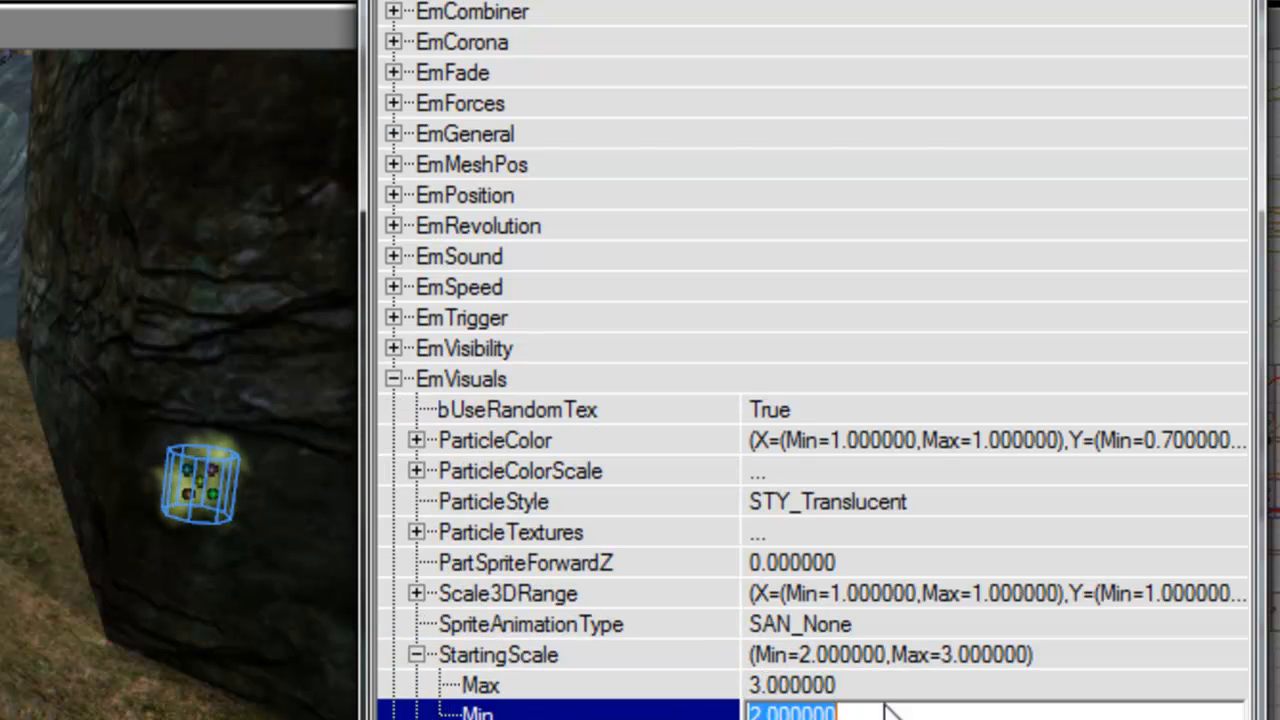
double_click(472, 380)
- Set both bSpawnInitParticles and bRespawnParticles of the smoke emitter to False and collapse EmGeneral
left_click(516, 110)
double_click(520, 130)
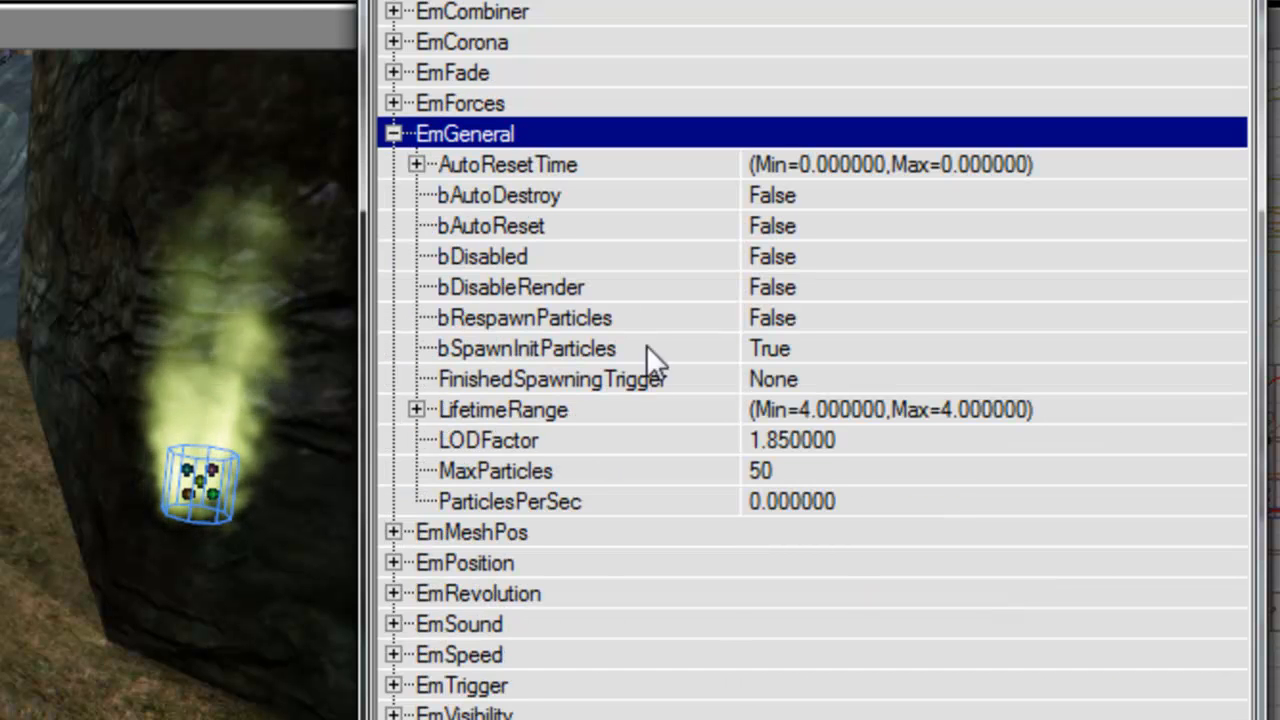
double_click(638, 315)
double_click(638, 317)
double_click(631, 347)
double_click(635, 330)
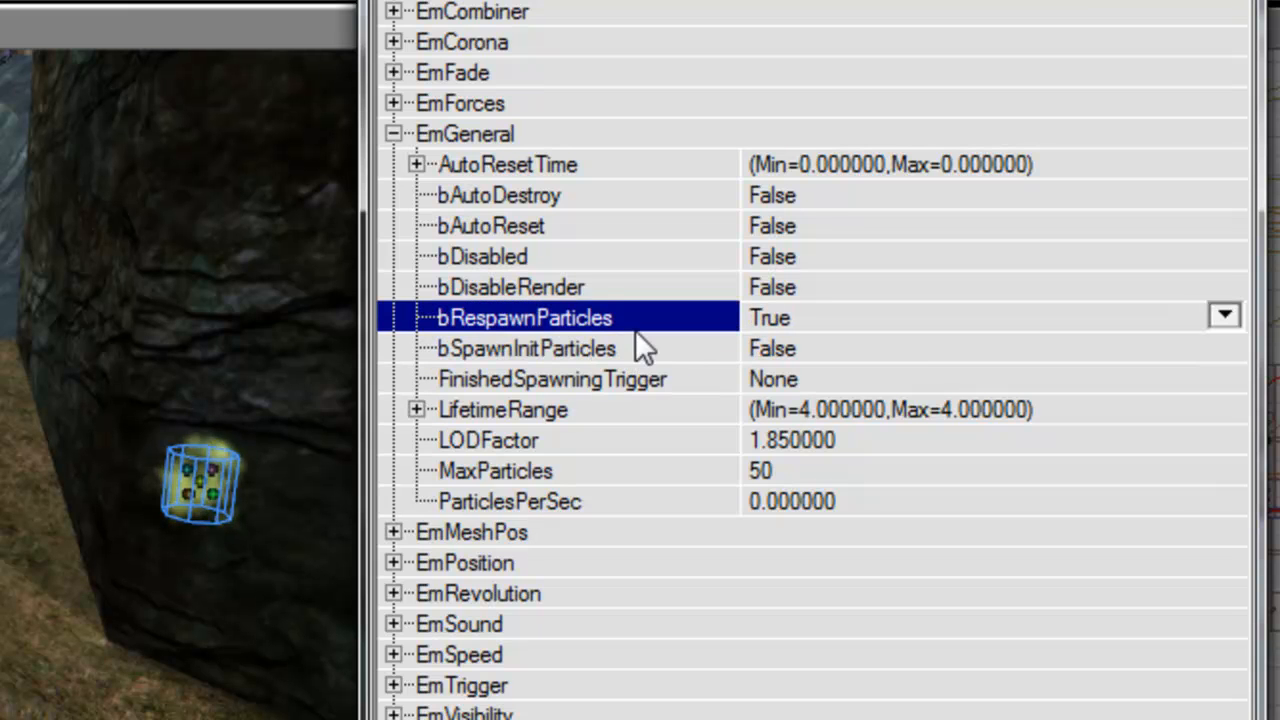
left_click(655, 348)
double_click(640, 315)
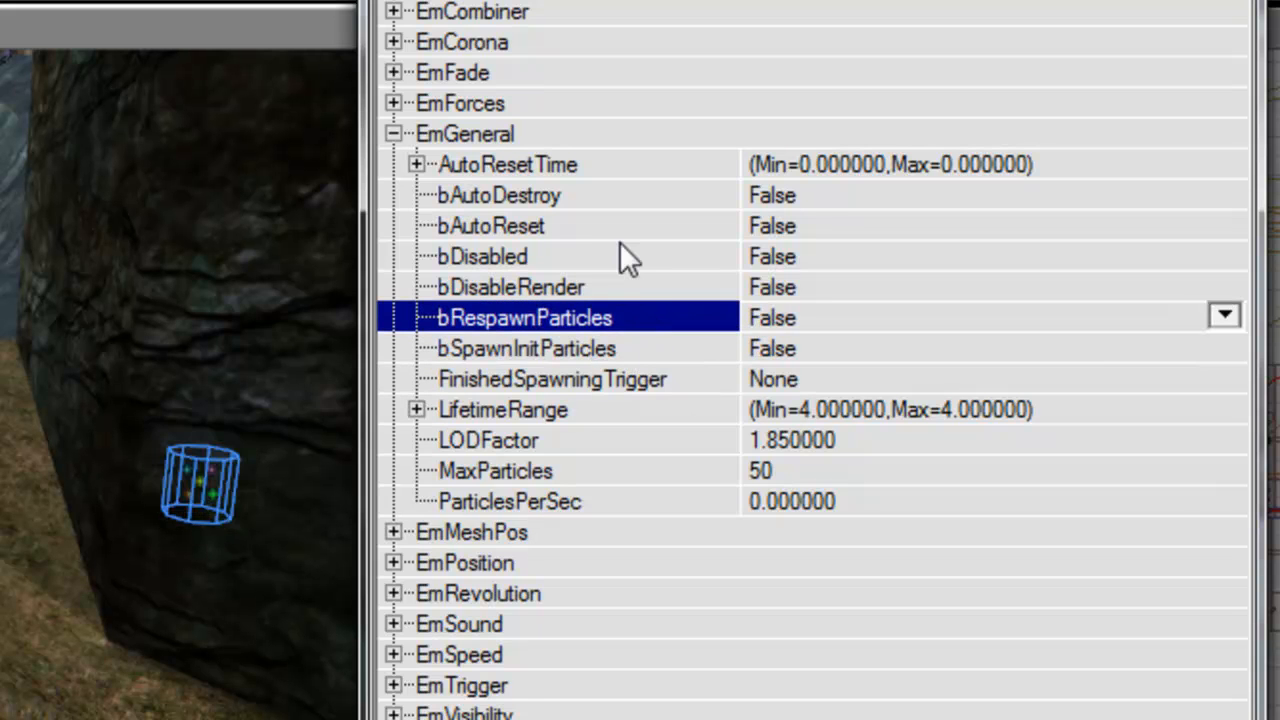
double_click(563, 134)
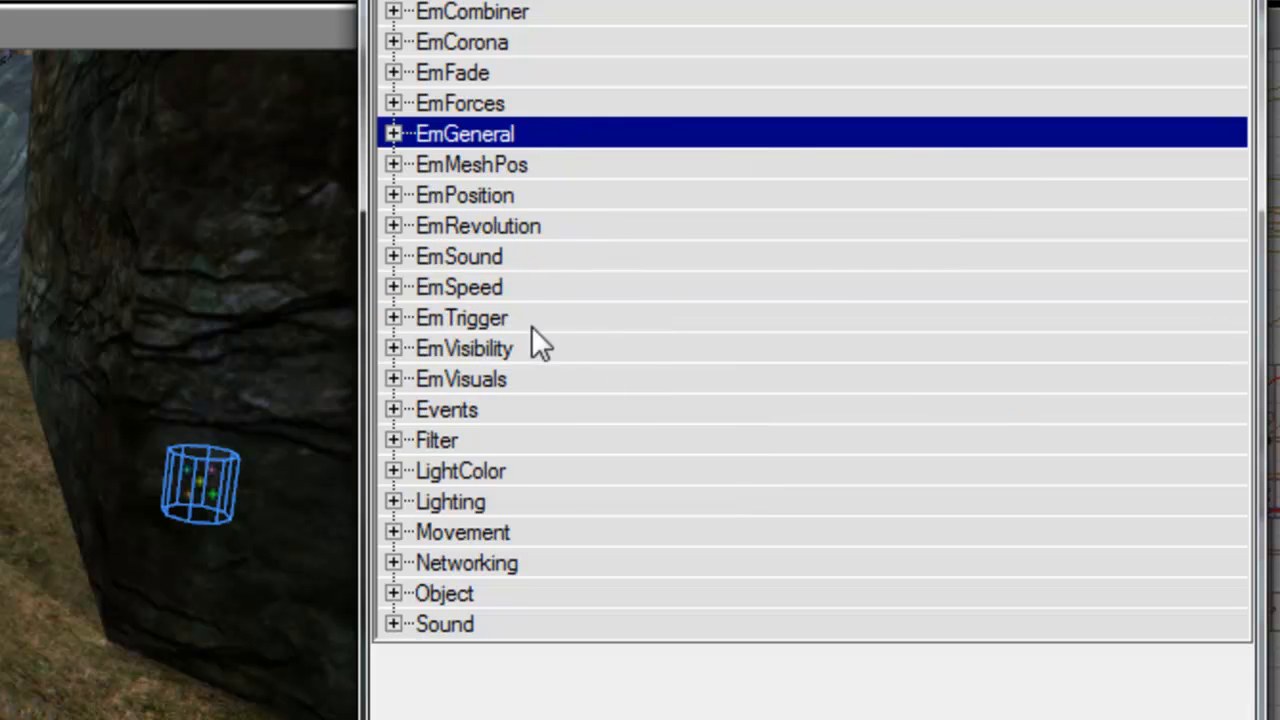
- Enter SpawnParticleFragments as the Tag in the emitter's Events properties
left_click(531, 322)
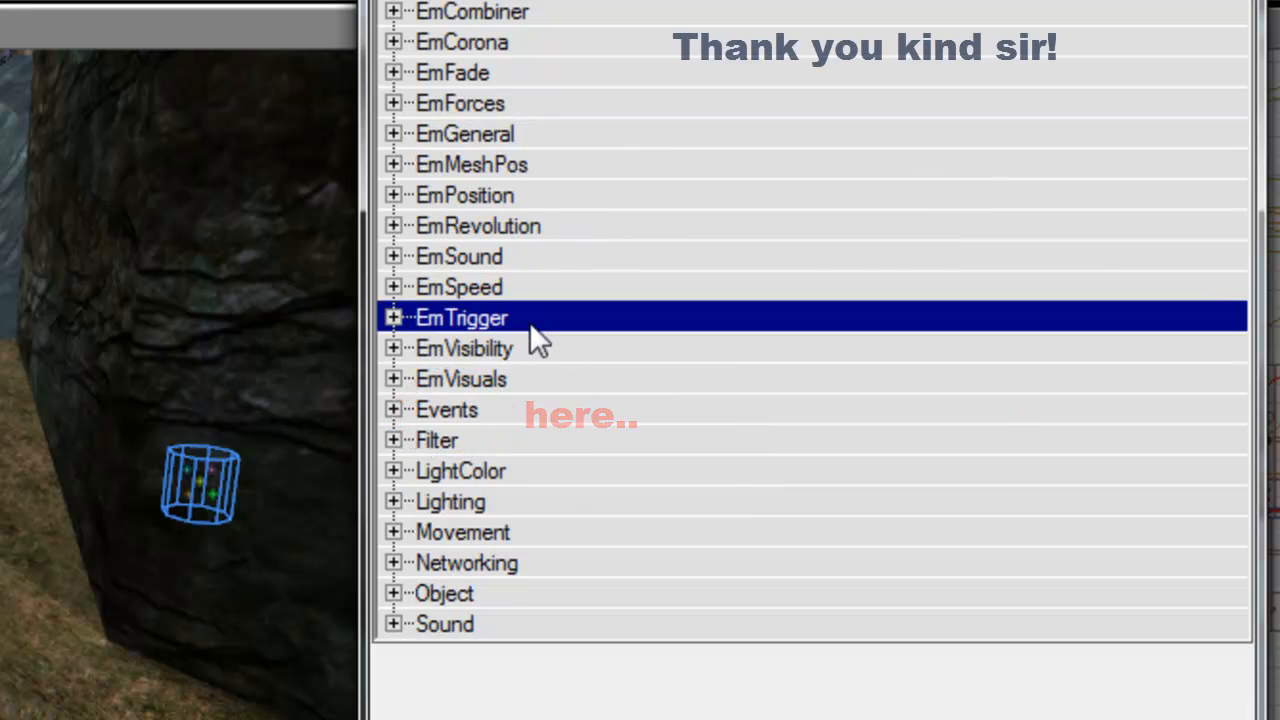
double_click(522, 412)
left_click(677, 468)
type("SpawnParticleFragments")
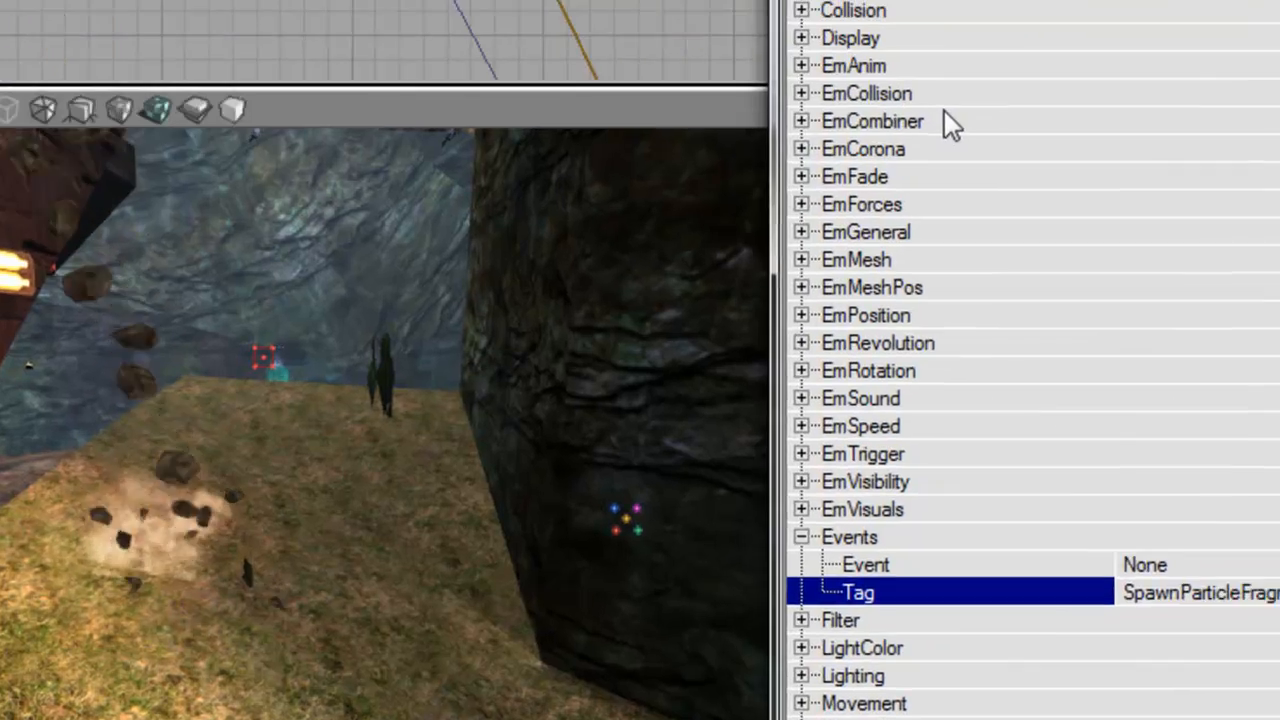
- Enter SpawnParticlePuffs in the rock fragment mesh emitter's EmCombiner properties and preview the smoke puffs around the debris
double_click(1075, 74)
left_click(466, 348)
type("SpawnParticlePuffs")
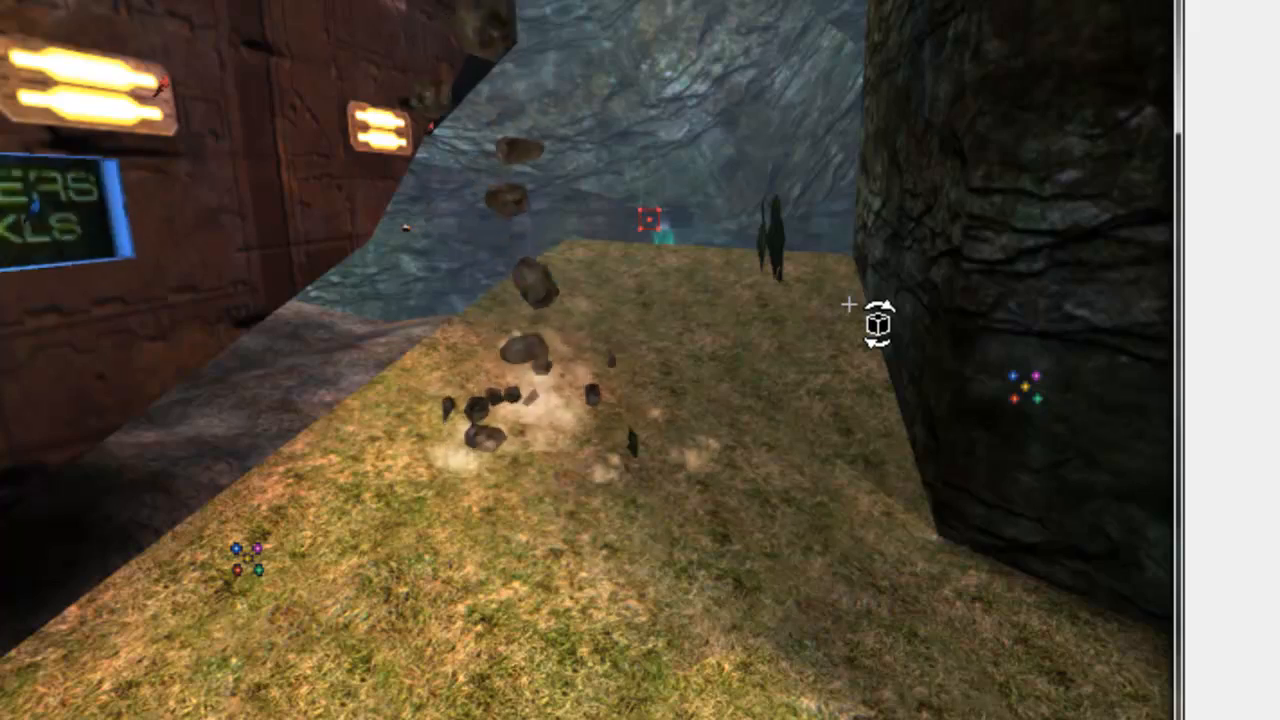
middle_click_drag(849, 304, 725, 375)
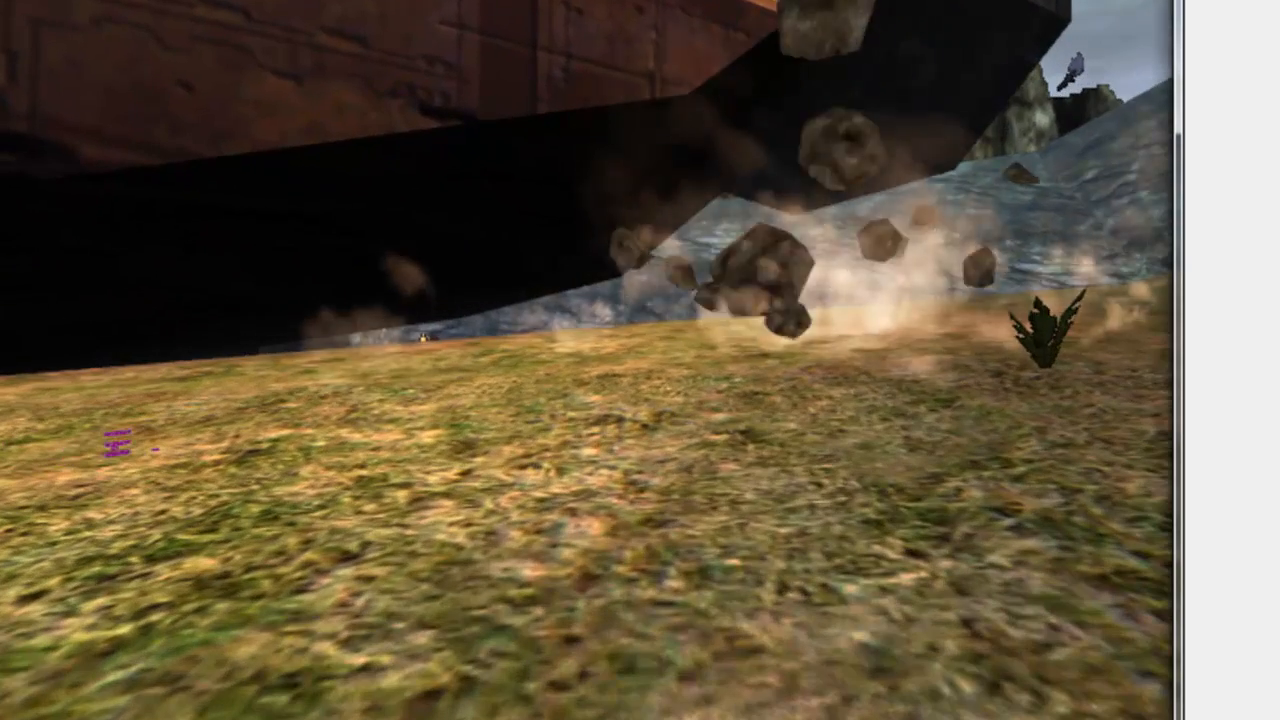
middle_click_drag(870, 370, 980, 358)
right_click_drag(920, 366, 920, 280)
right_click_drag(825, 285, 822, 330)
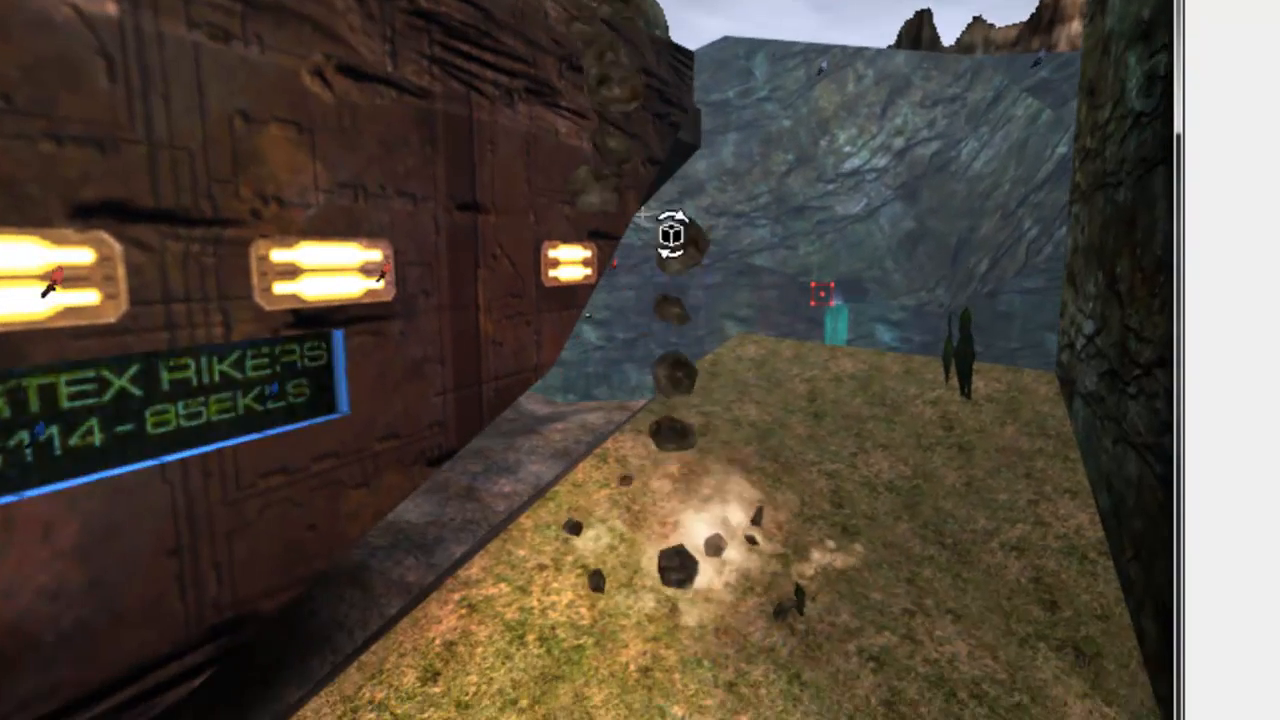
mouse_move(581, 296)
right_mouse_down()
mouse_move(585, 312)
mouse_move(587, 280)
right_mouse_up()
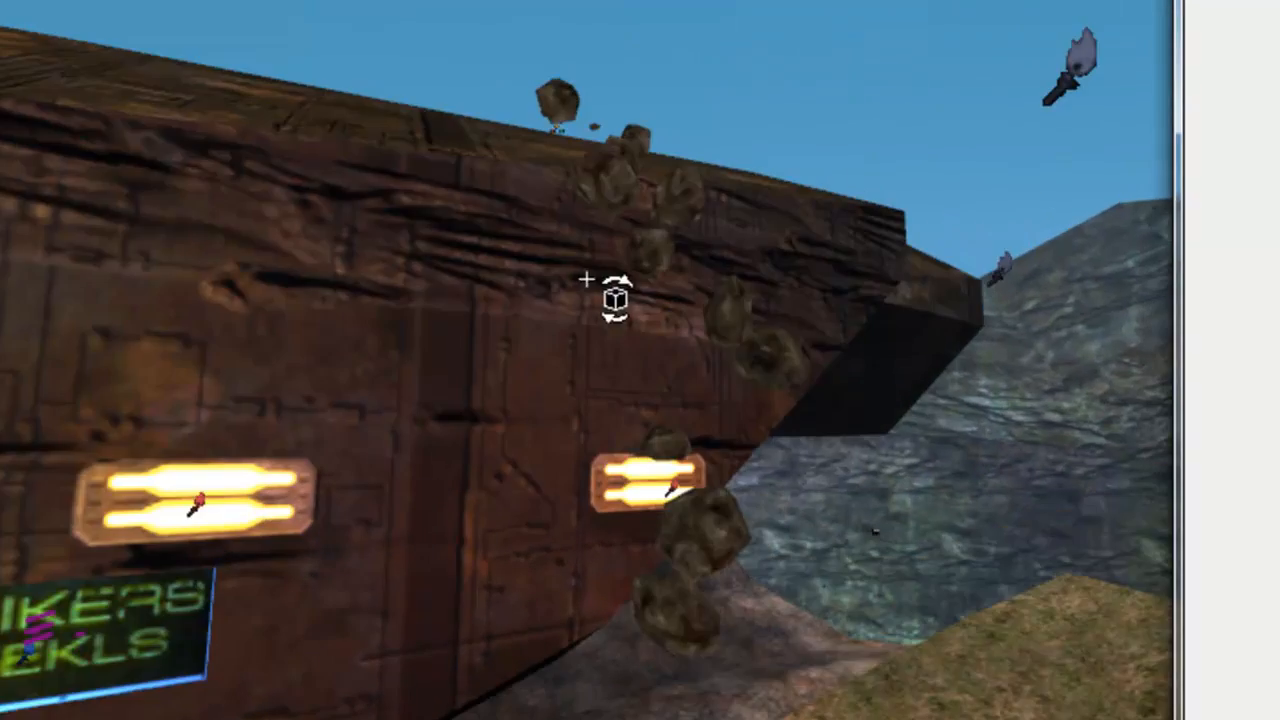
- Open the properties of the falling-rock mesh emitter above the ship and collapse its EmCombiner and Events categories
left_click(732, 300)
right_click_drag(732, 300, 745, 336)
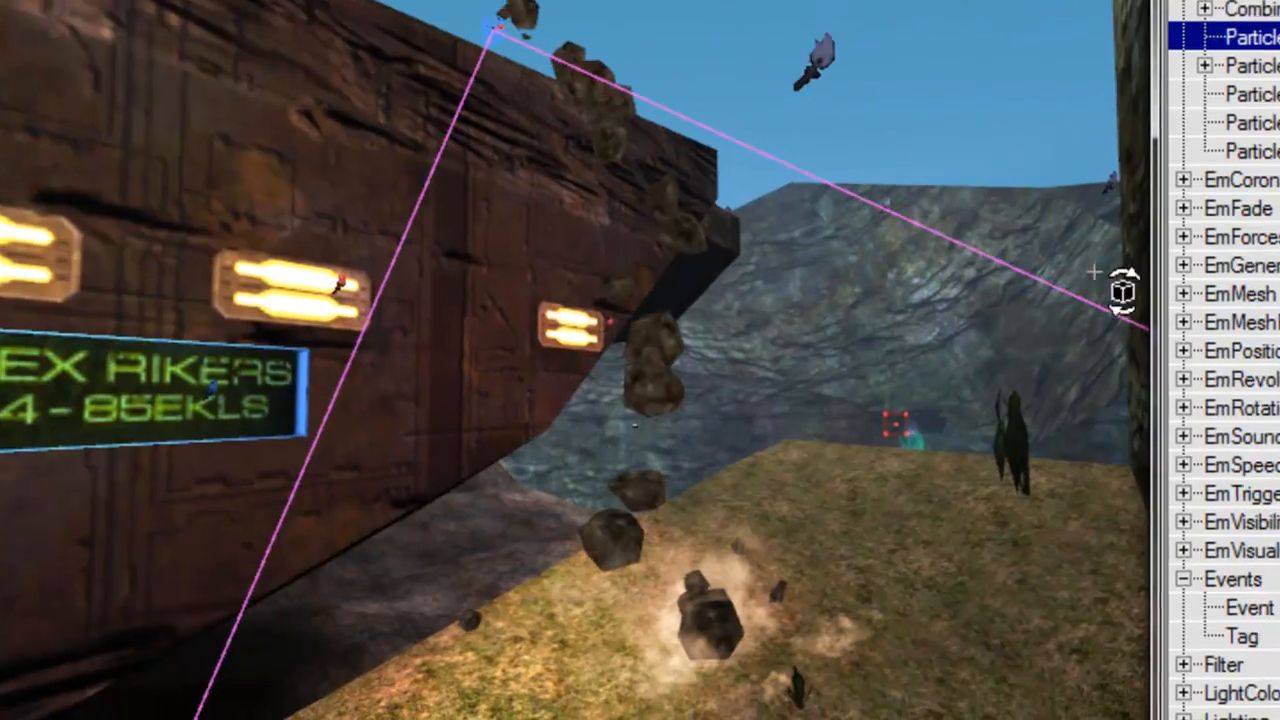
left_click(759, 83)
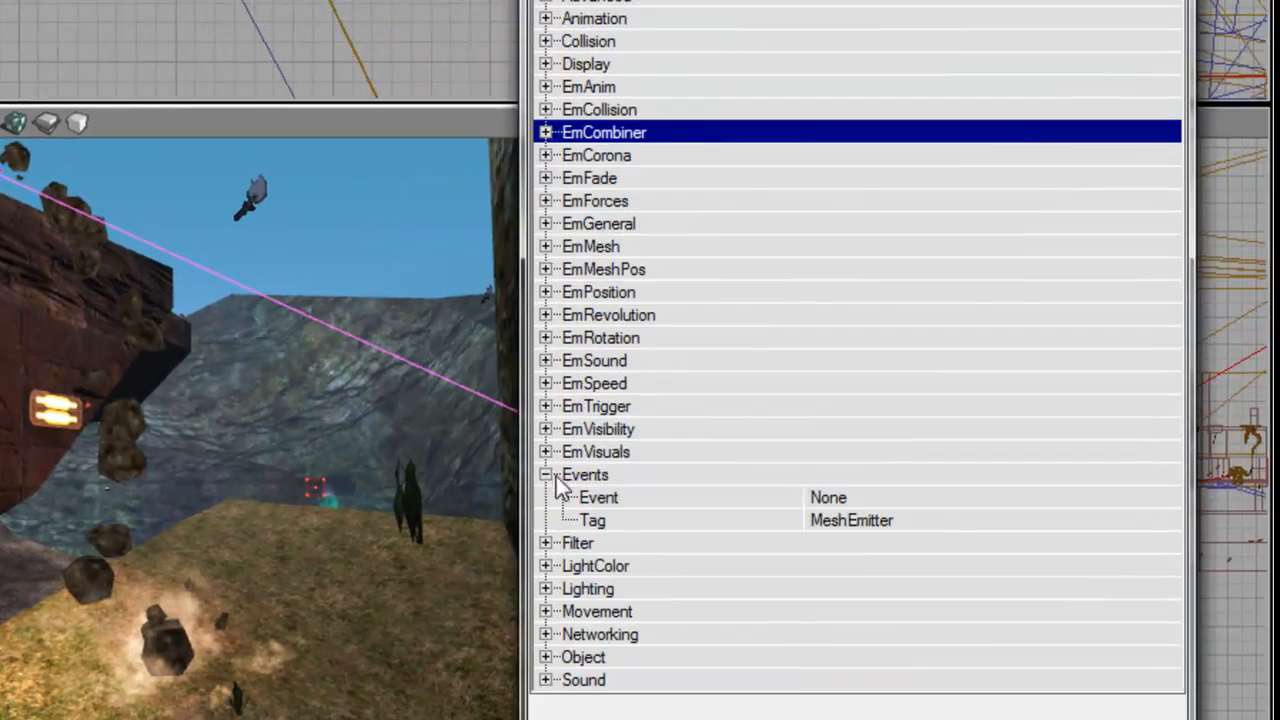
left_click(545, 476)
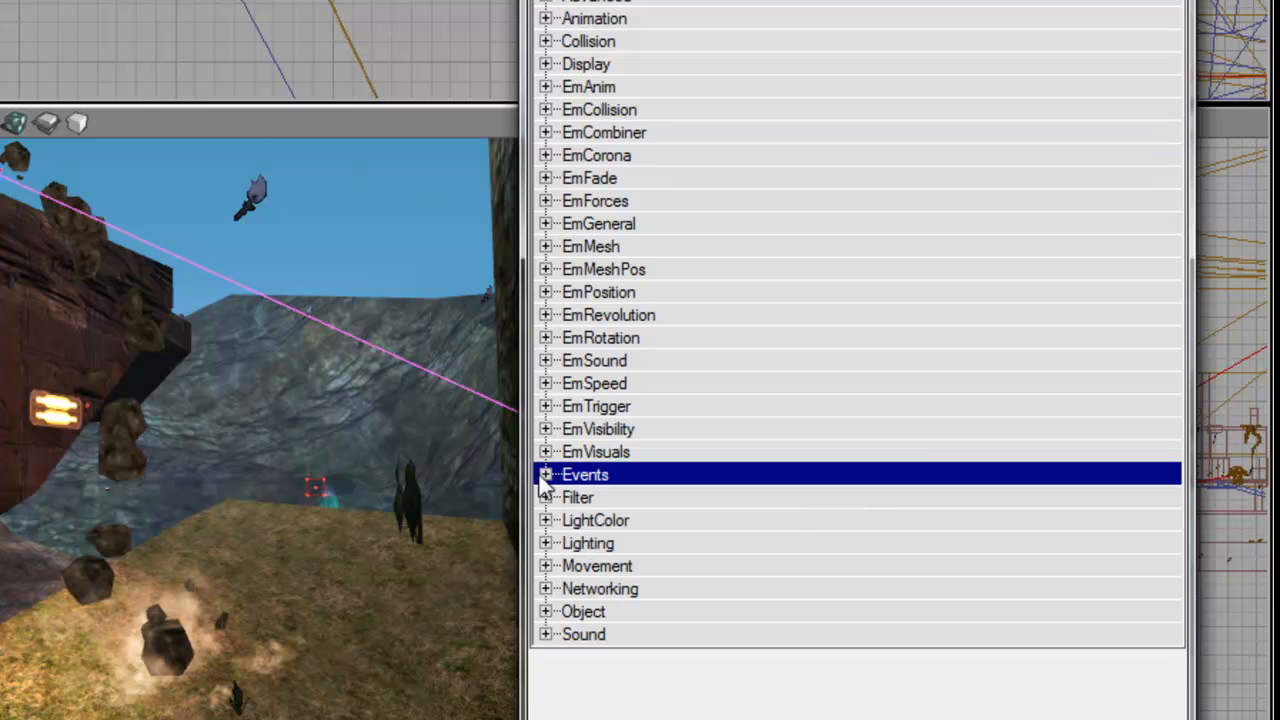
- Examine the SpawnSound and ImpactSound settings under the falling-rock emitter's EmSound properties
left_click(546, 361)
left_click(590, 455)
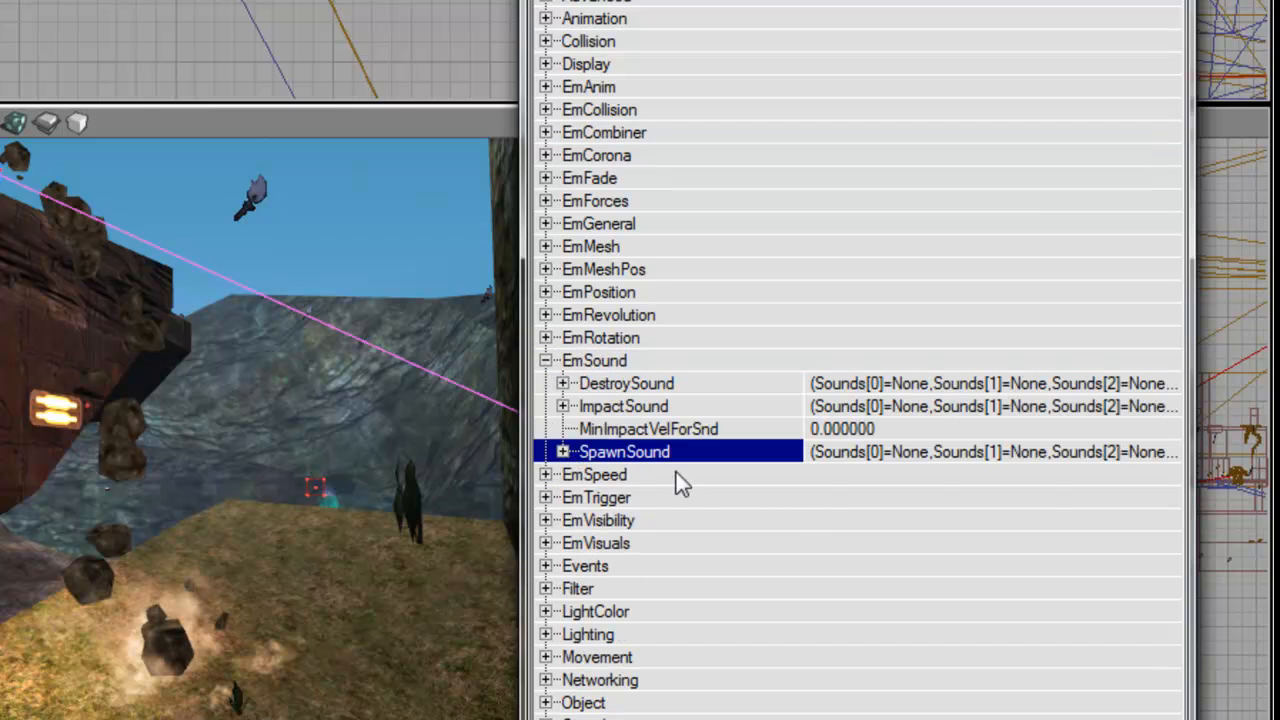
left_click(560, 451)
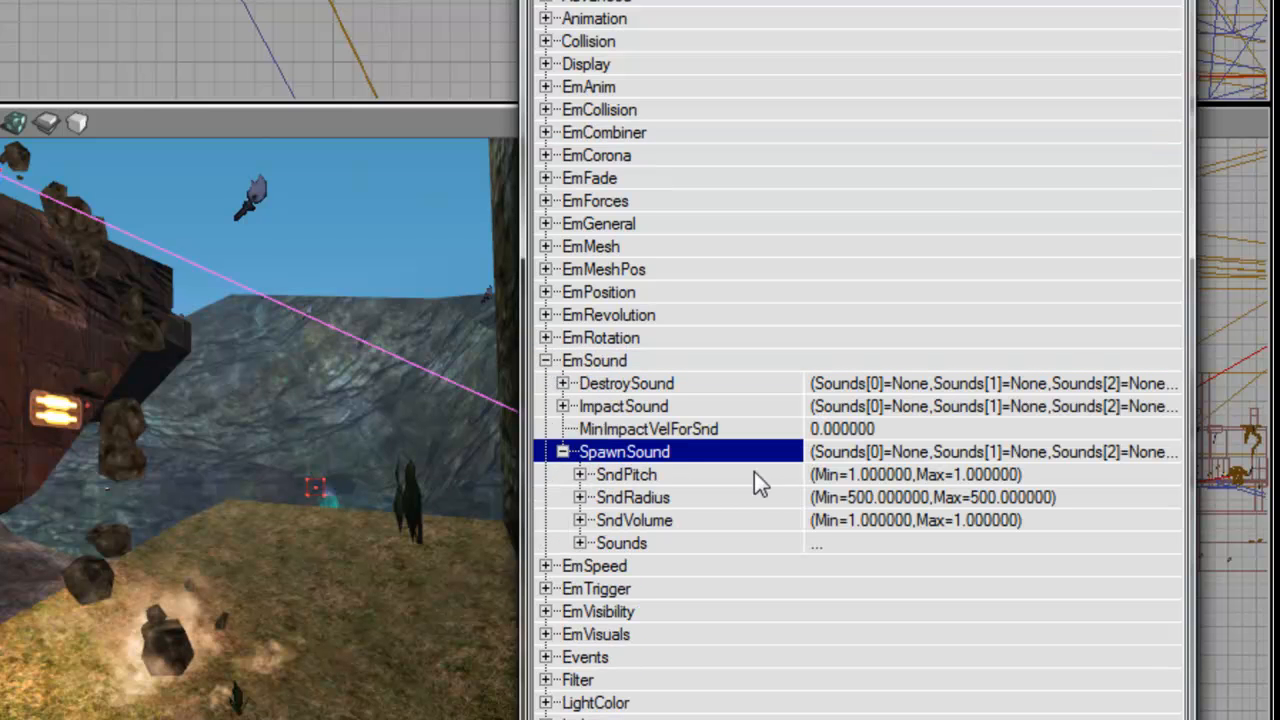
left_click(562, 452)
left_click(562, 406)
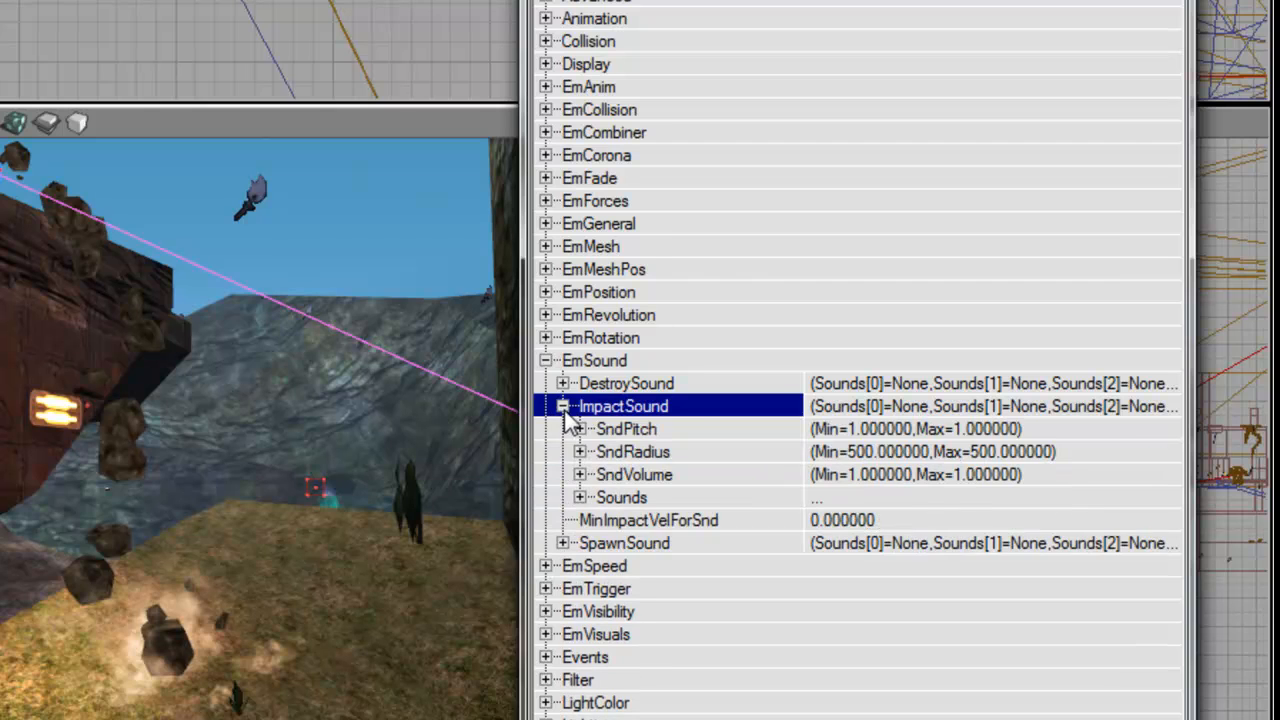
- Collapse ImpactSound in the falling-rock emitter's EmSound properties and expand DestroySound with its Sounds list
left_click(562, 406)
left_click(562, 383)
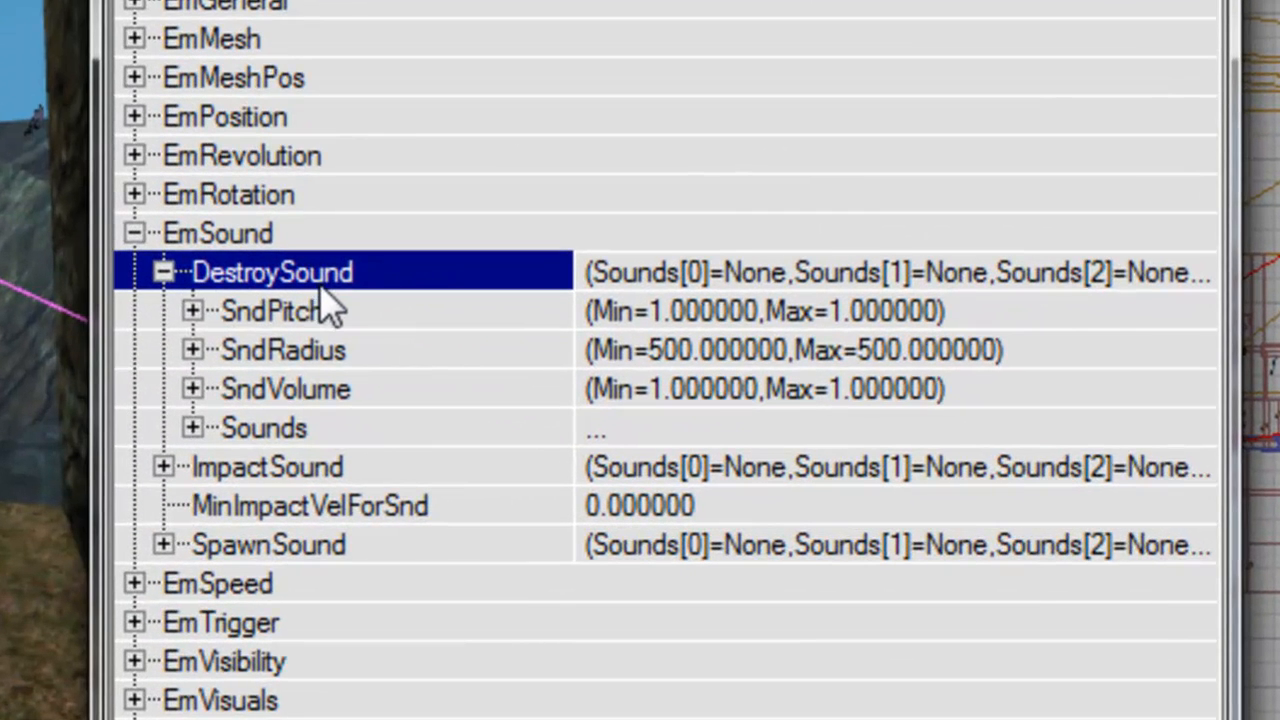
left_click(191, 427)
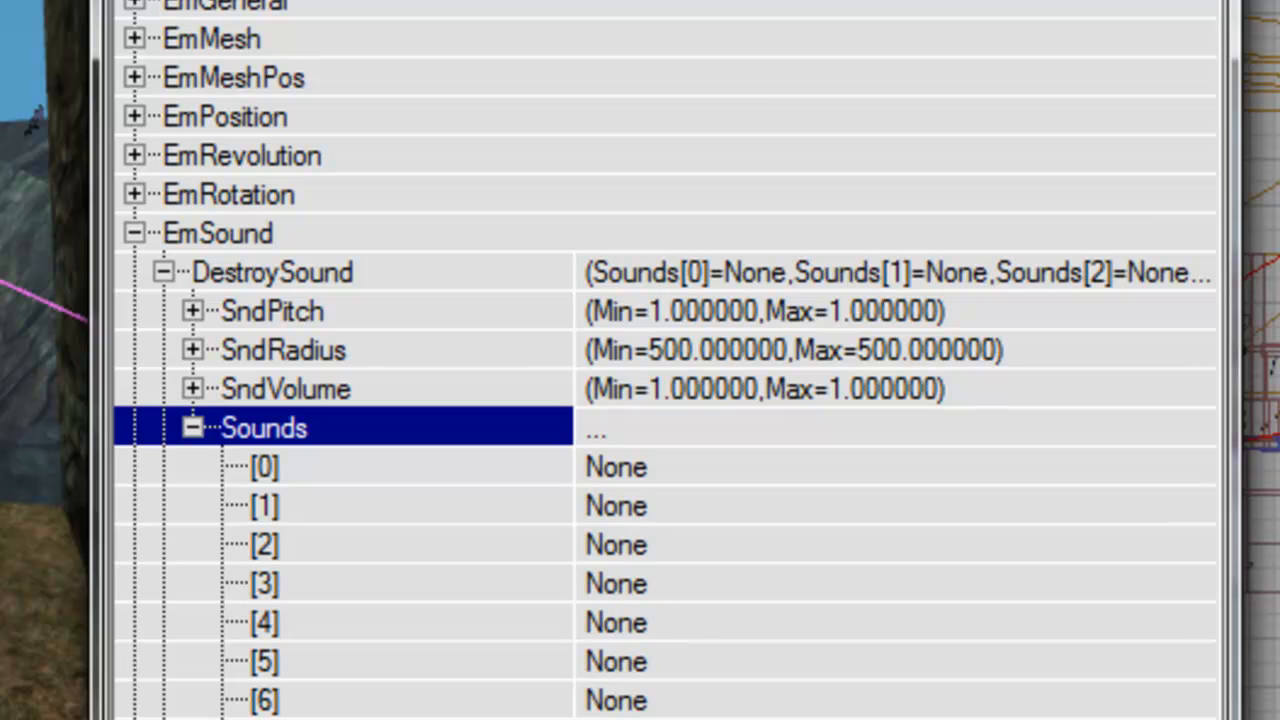
- Set the DestroySound SndVolume Max and Min to 1.5
left_click(462, 388)
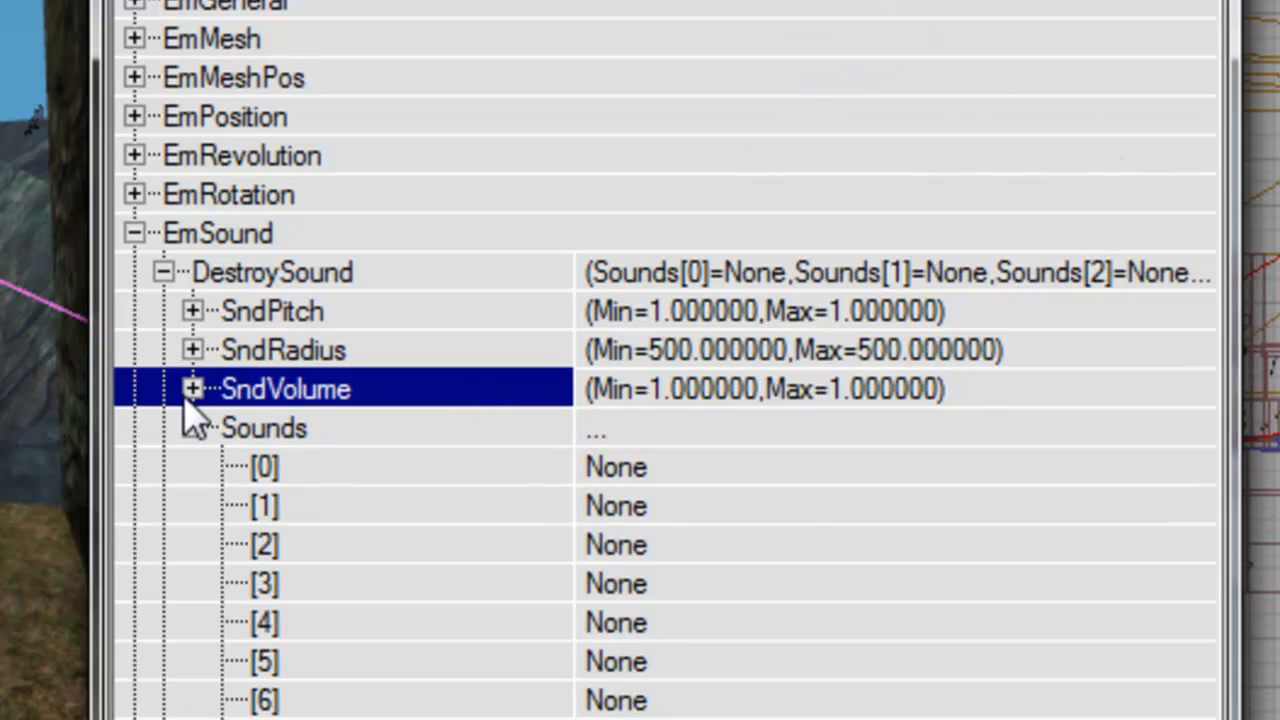
left_click(192, 389)
left_click(762, 436)
type("2")
left_click(800, 467)
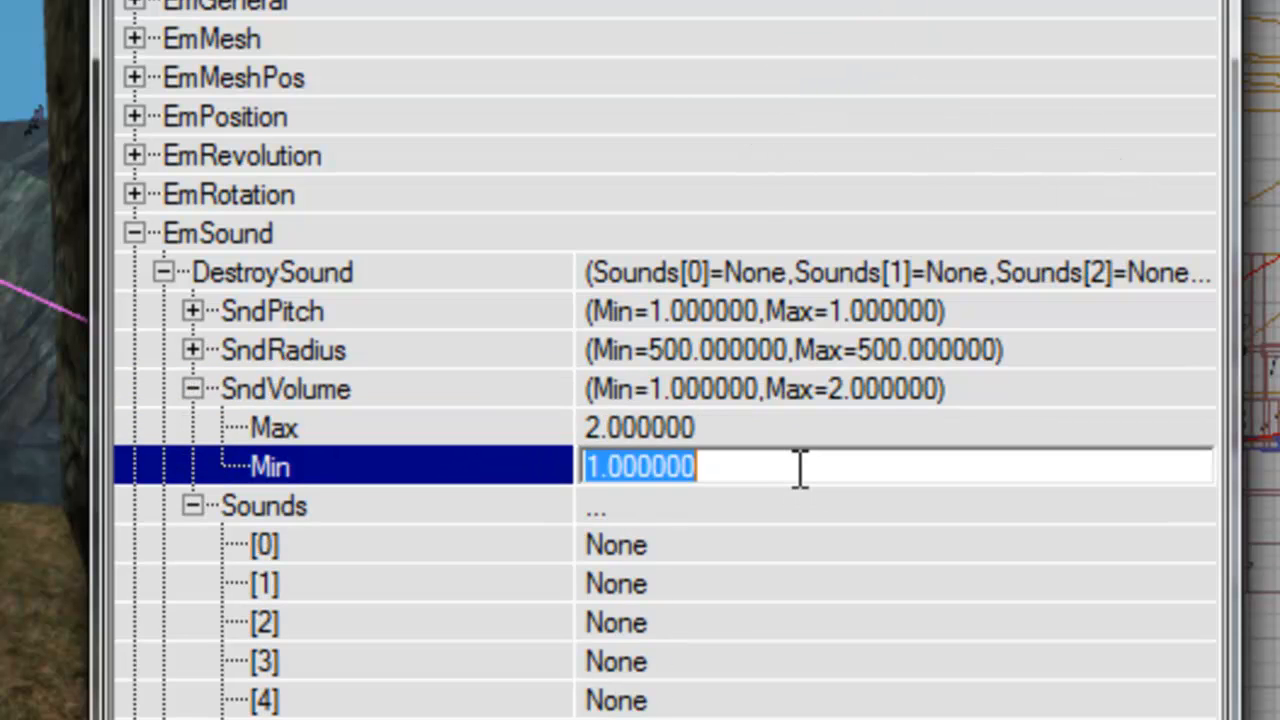
key("Up")
key("Up")
key("Down")
type("1.5")
key("Down")
type("1.5")
- Set the DestroySound SndRadius Max and Min to 2048 and collapse the volume and radius ranges
key("Up")
key("Up")
key("Up")
key("Right")
key("Down")
key("Down")
key("Down")
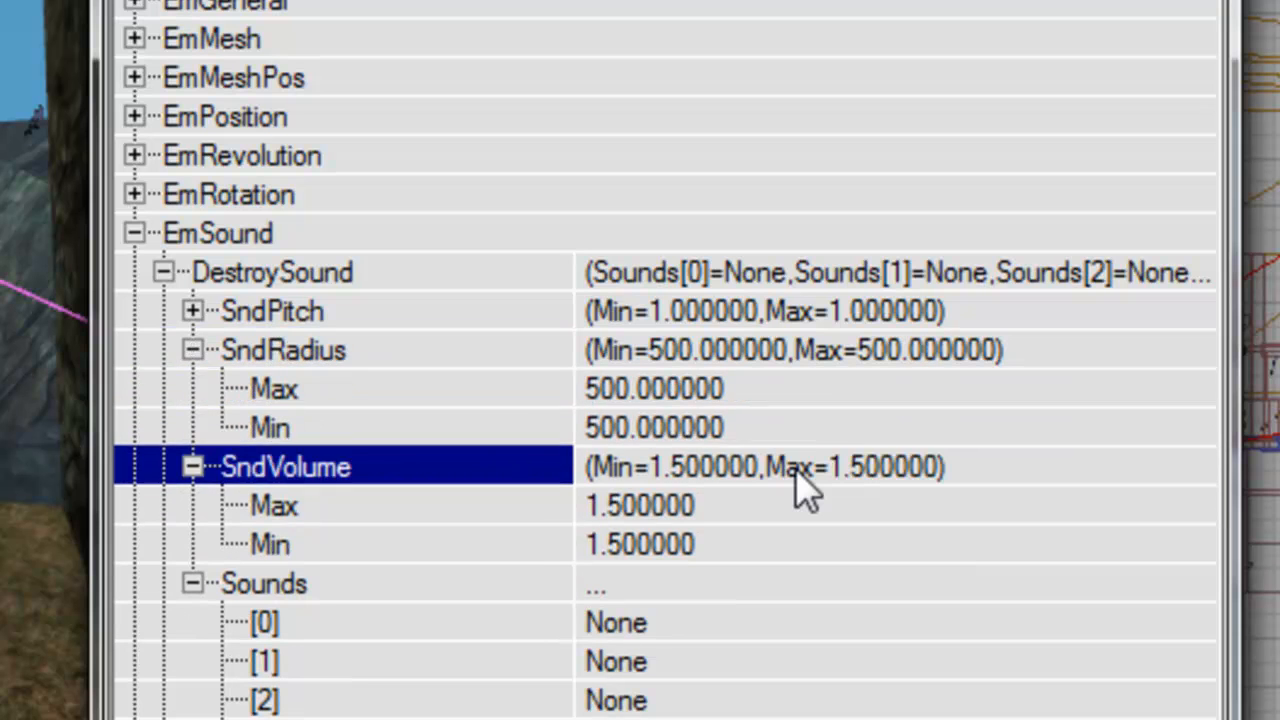
key("Left")
key("Up")
key("Up")
type("2048")
key("Down")
type("2048")
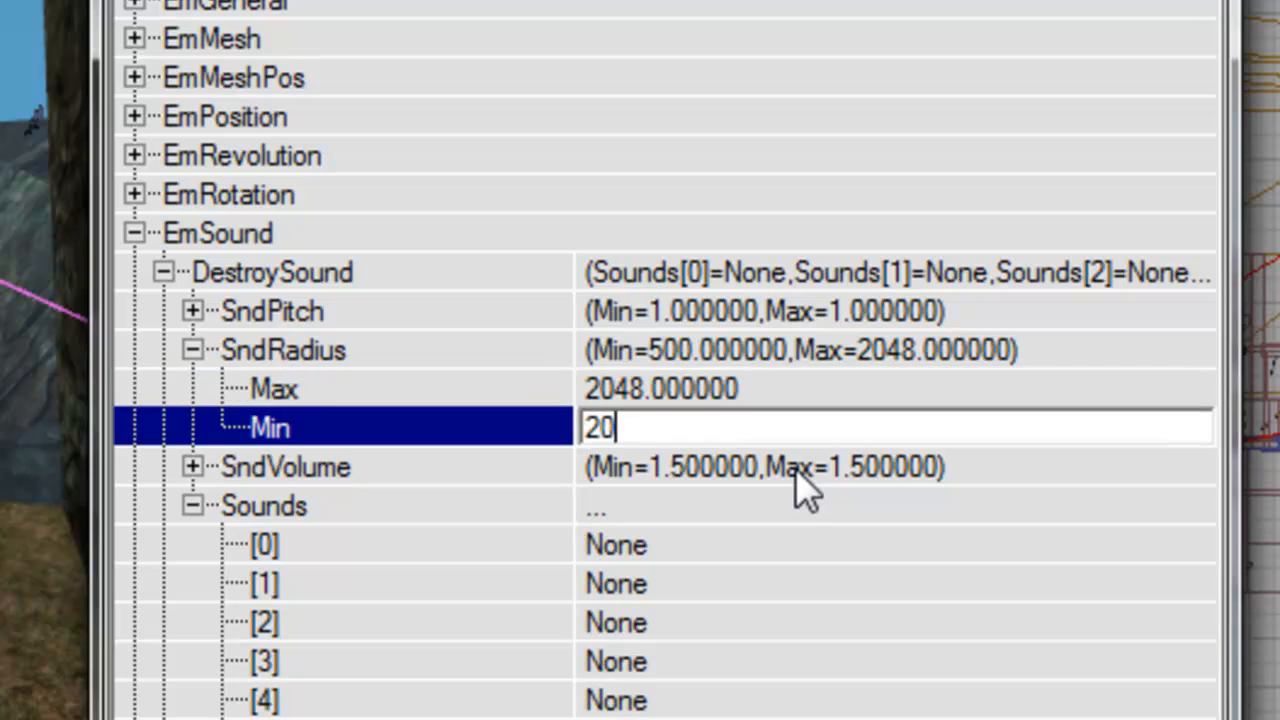
key("Return")
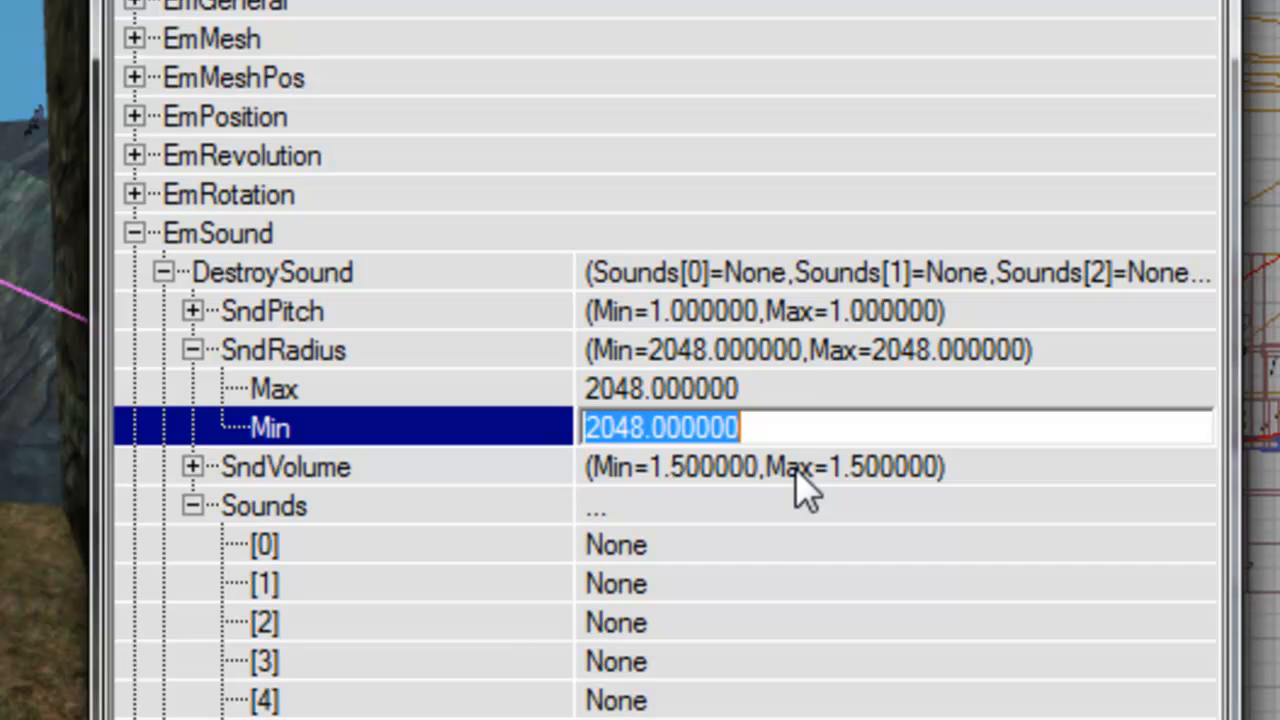
key("Up")
key("Up")
key("Left")
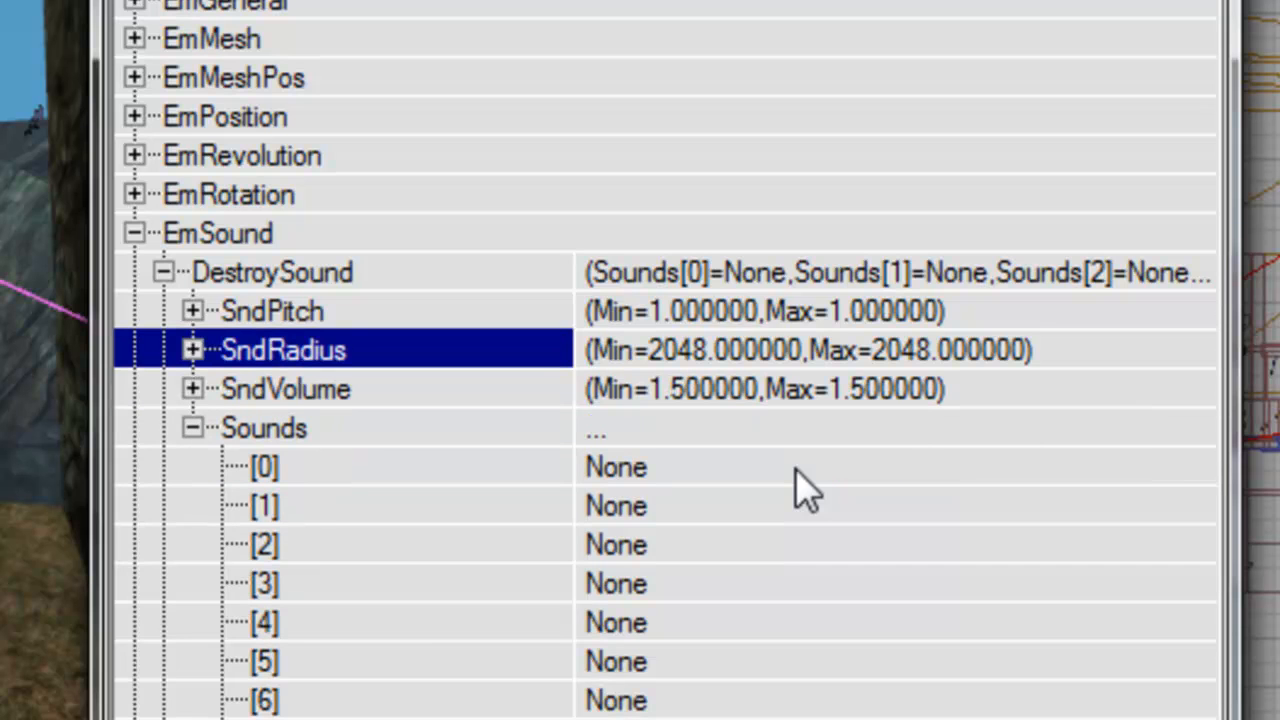
- Set the DestroySound SndPitch Min to 0.6 and collapse the pitch range
key("Up")
key("Right")
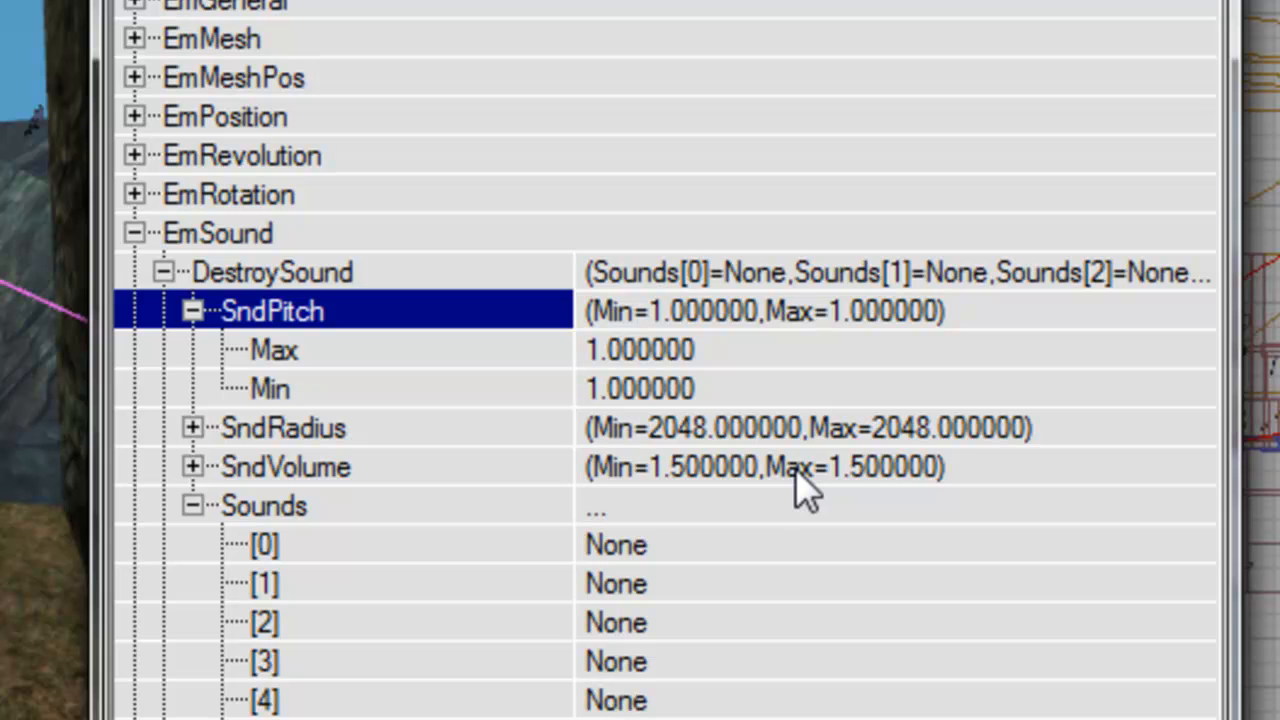
key("Down")
key("Tab")
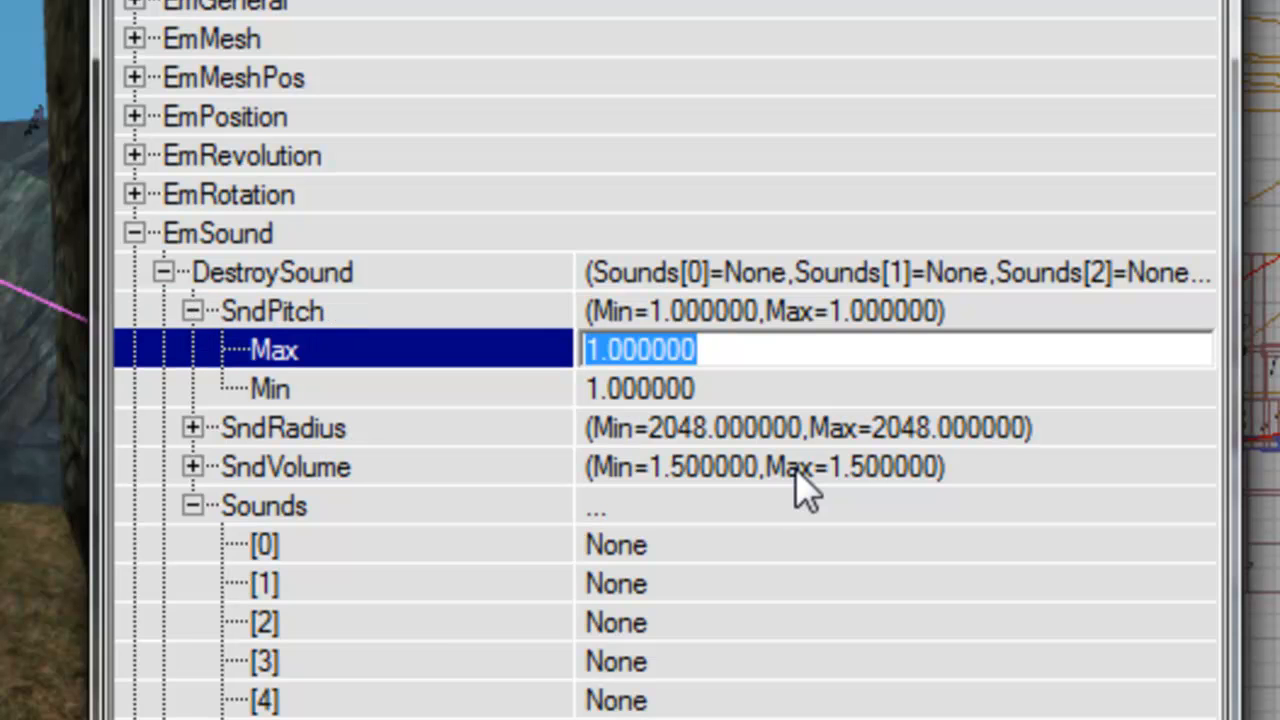
key("Down")
key("Tab")
type("1")
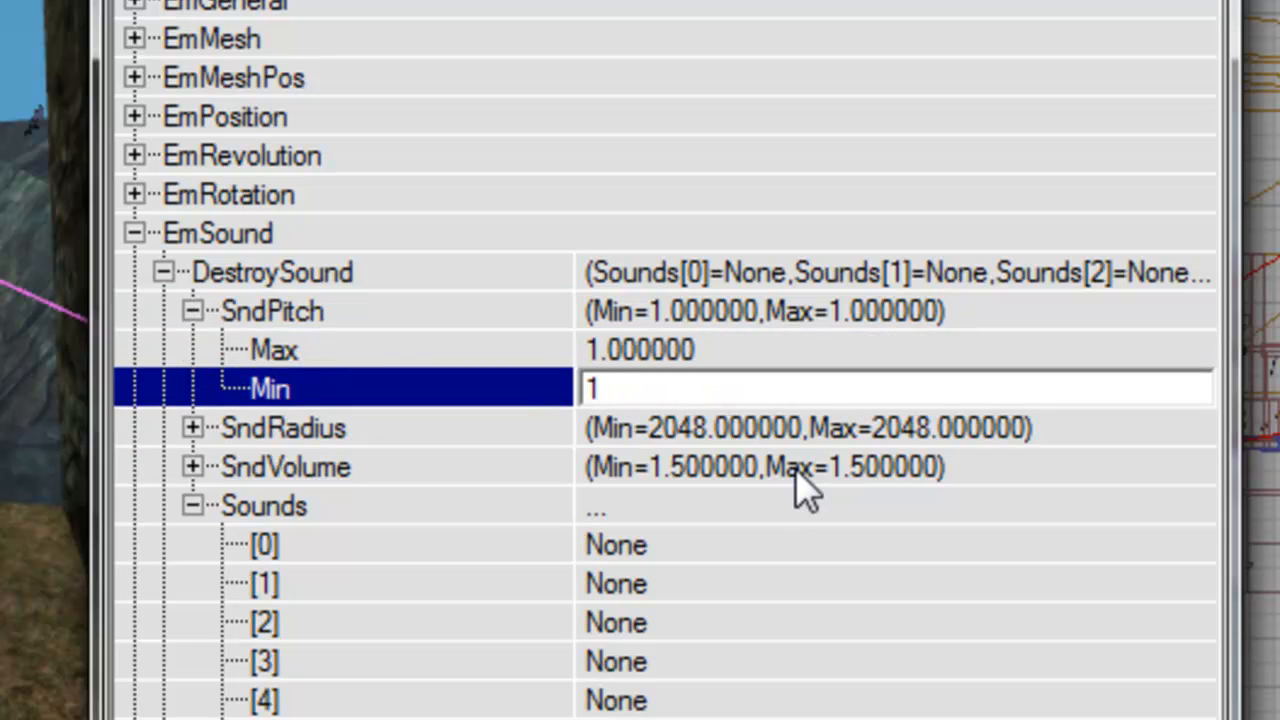
type("0.6")
key("Up")
key("Up")
key("Left")
- Open the sound browser from the first DestroySound slot and list the OneShot group of the AmbAncient package
key("Down")
key("Down")
key("Down")
key("Down")
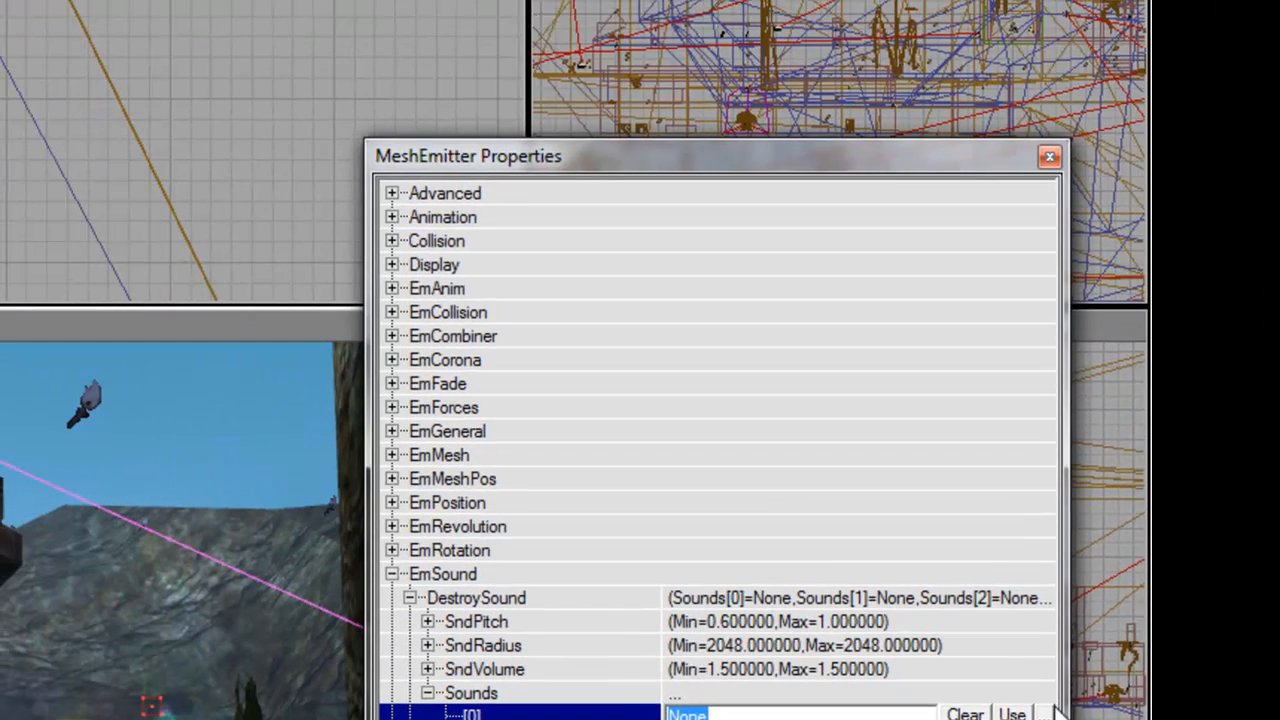
left_click(1102, 622)
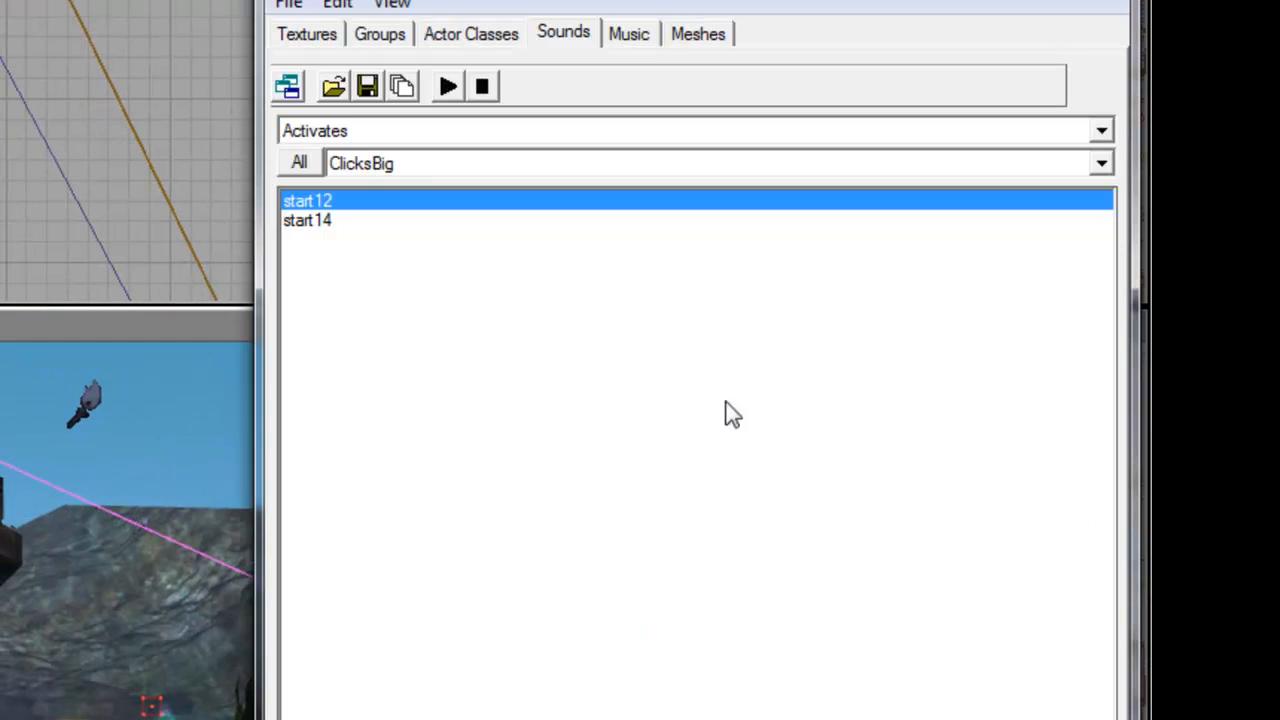
left_click(376, 132)
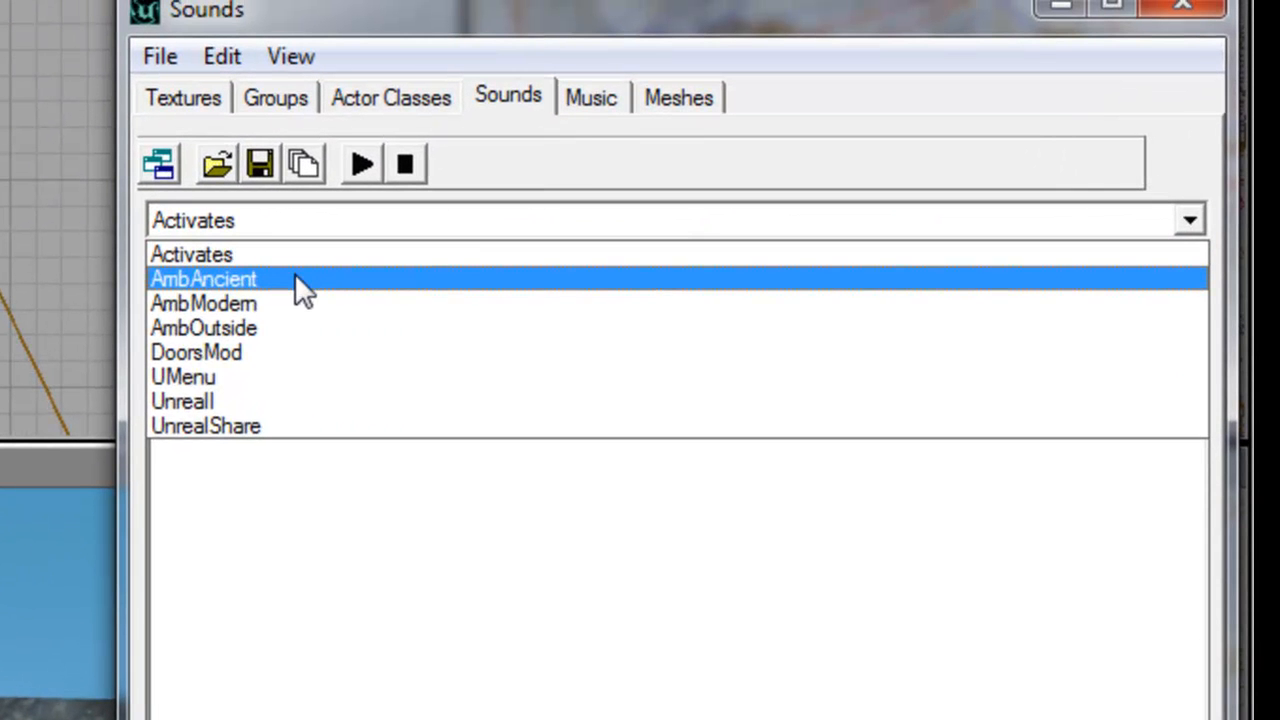
left_click(294, 279)
left_click(288, 262)
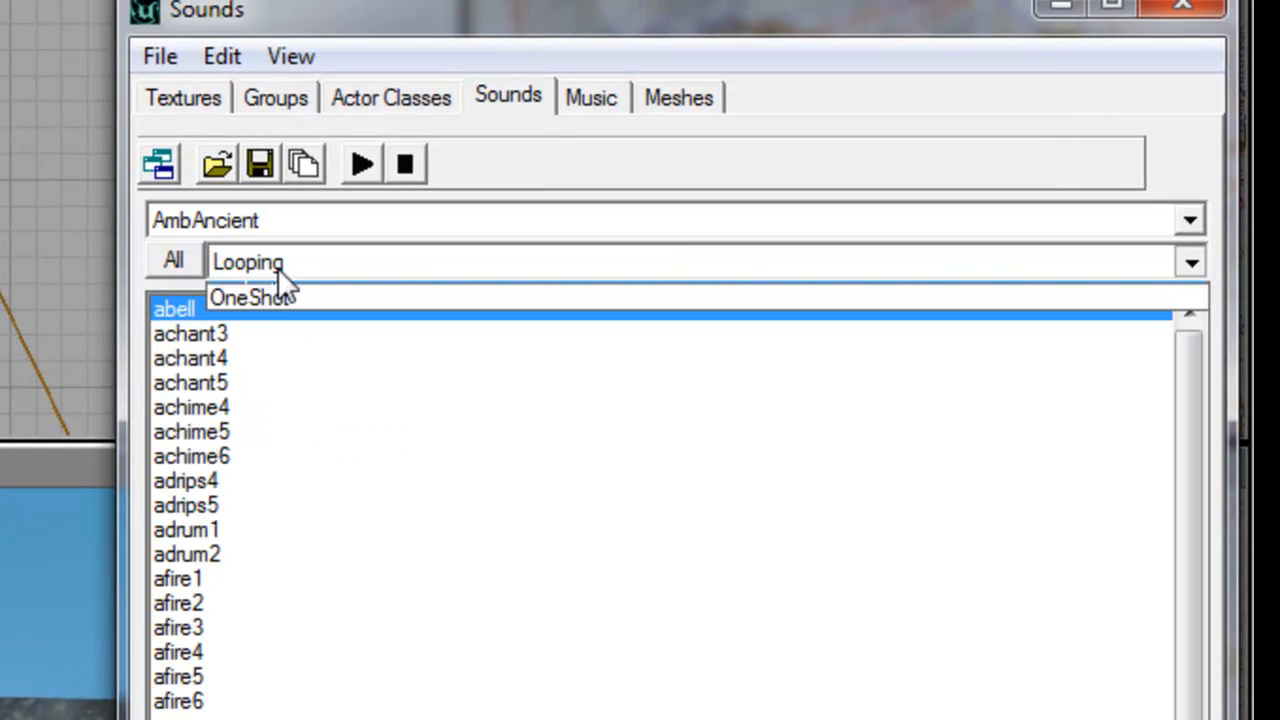
left_click(289, 321)
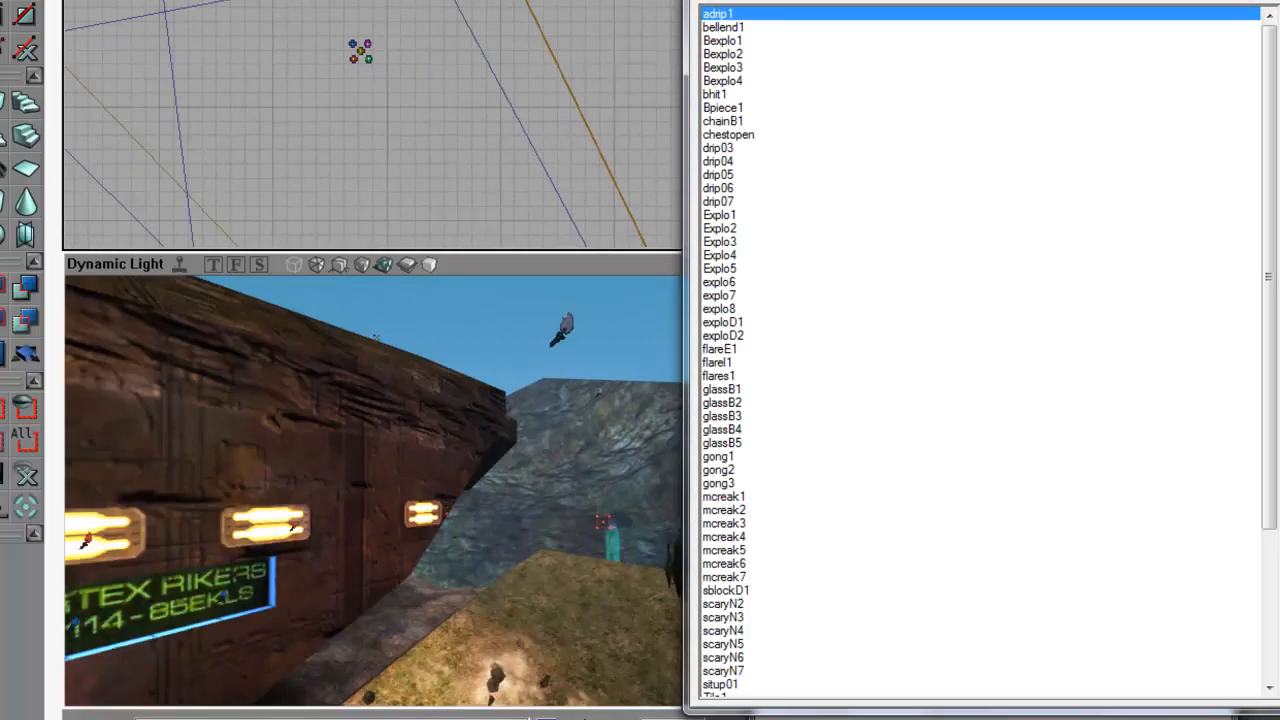
- Arrange the sound browser and the emitter's properties window side by side so the sound list and DestroySound slots are both accessible
left_click_drag(342, 500, 342, 500)
left_click(383, 429)
left_click_drag(860, 2, 279, 2)
left_click_drag(906, 148, 936, 2)
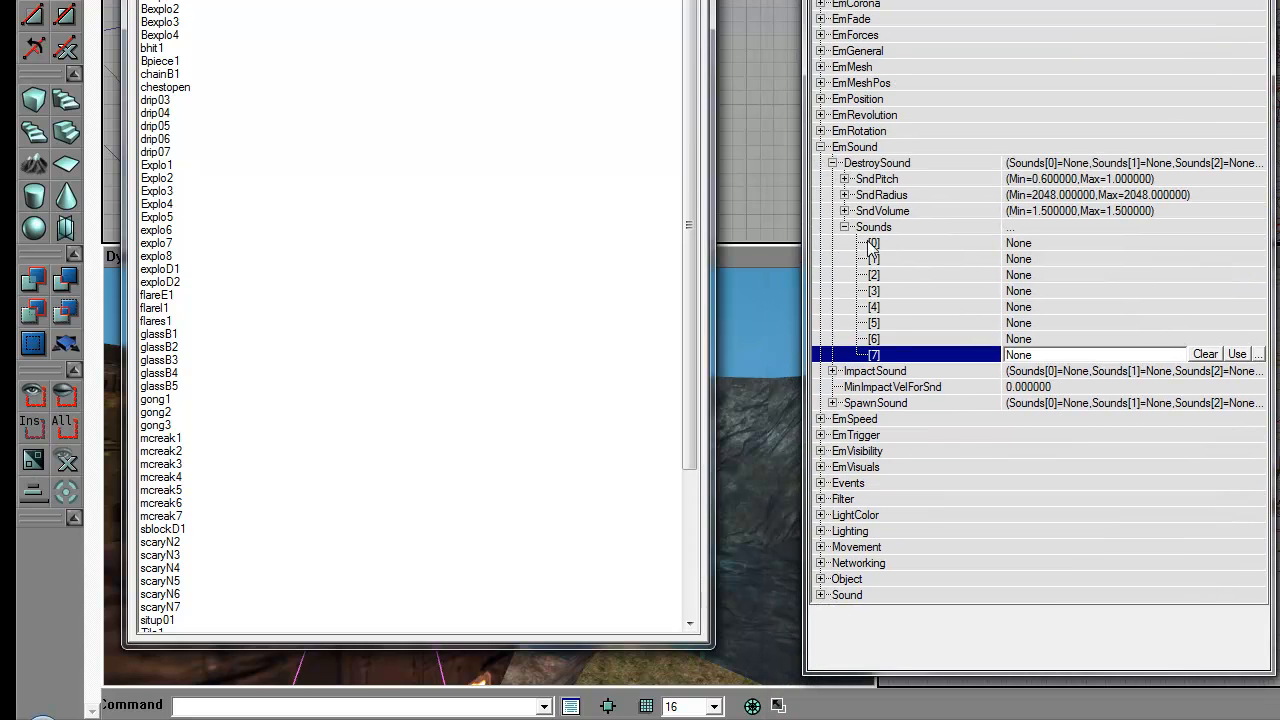
- Assign the AmbAncient OneShot sounds Explo2, Explo3, Explo4 and Explo5 to DestroySound slots 0 to 3
left_click(196, 182)
left_click(1234, 247)
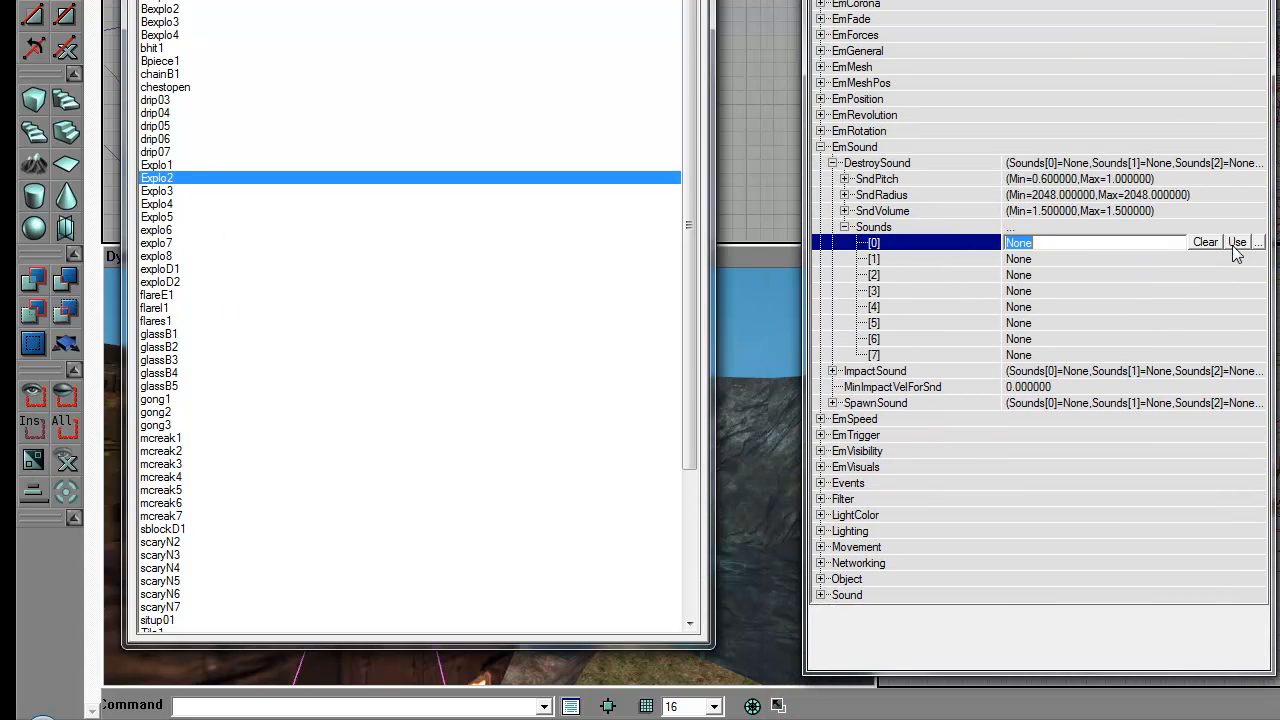
left_click(205, 192)
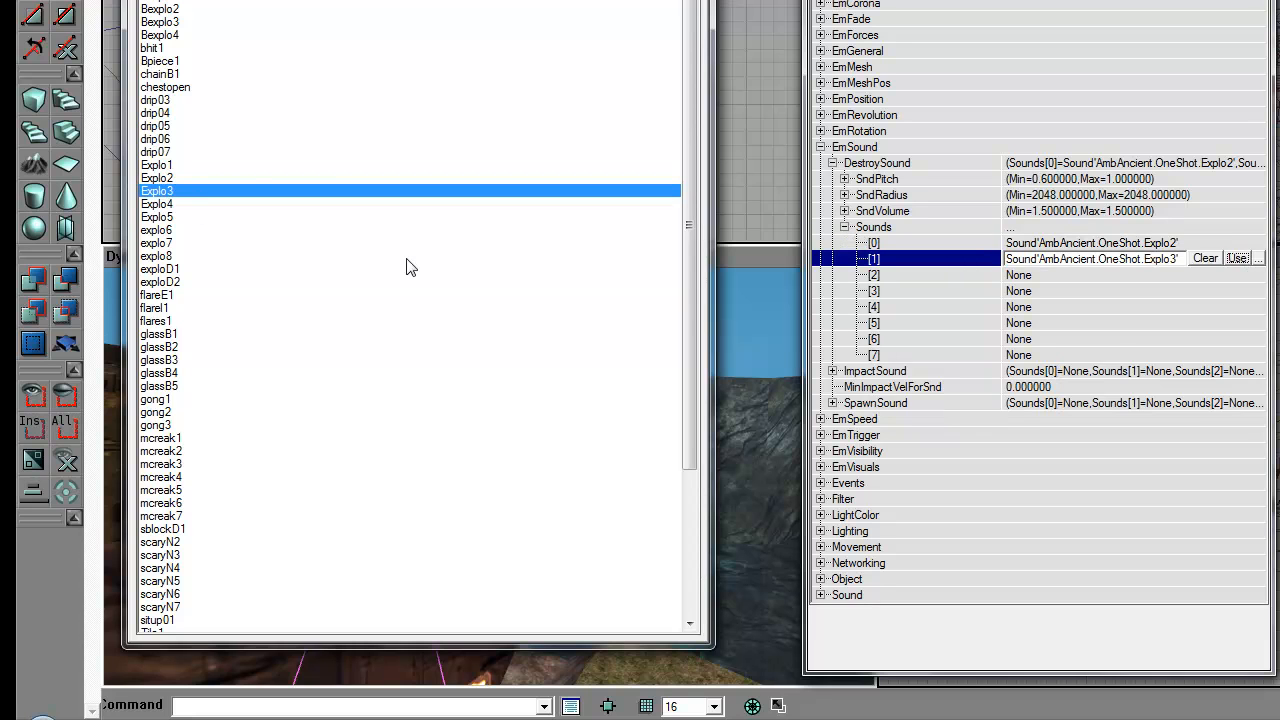
left_click(196, 205)
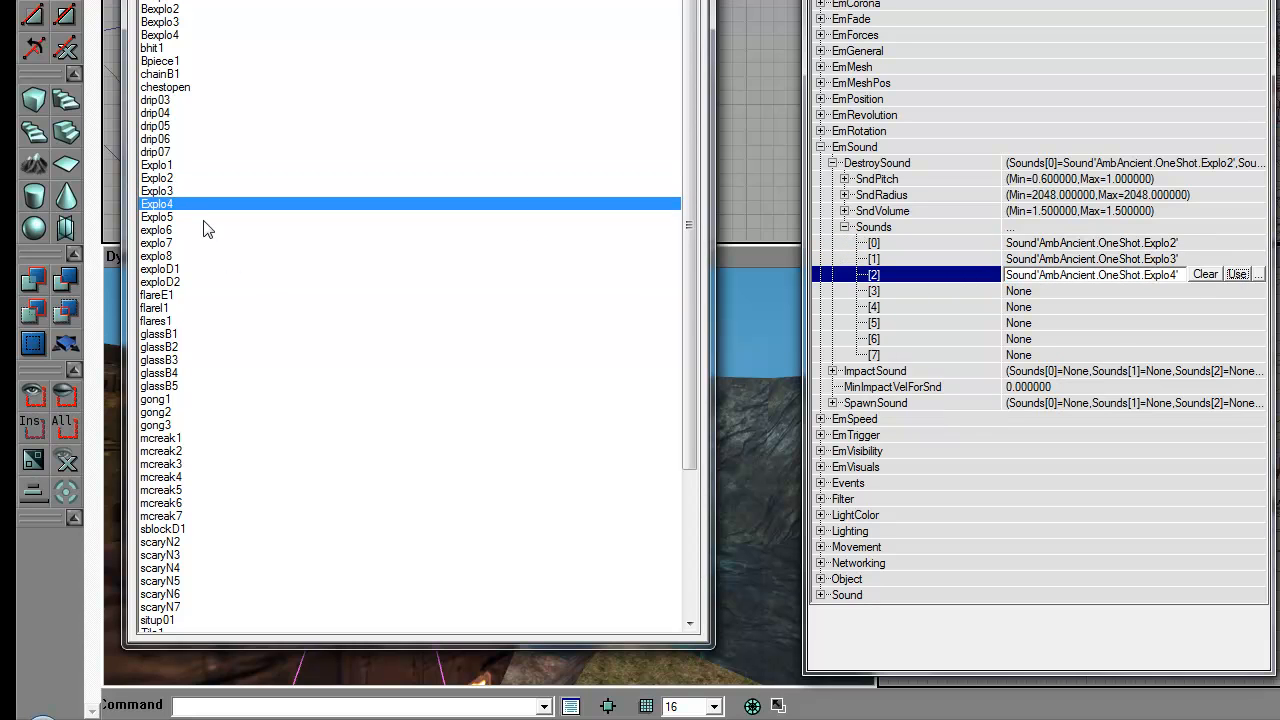
left_click(203, 218)
left_click(1245, 291)
- Go through the remaining explosion sounds, assign exploD1 and exploD2 to DestroySound slots 4 and 5, and close the sound browser
left_click(198, 231)
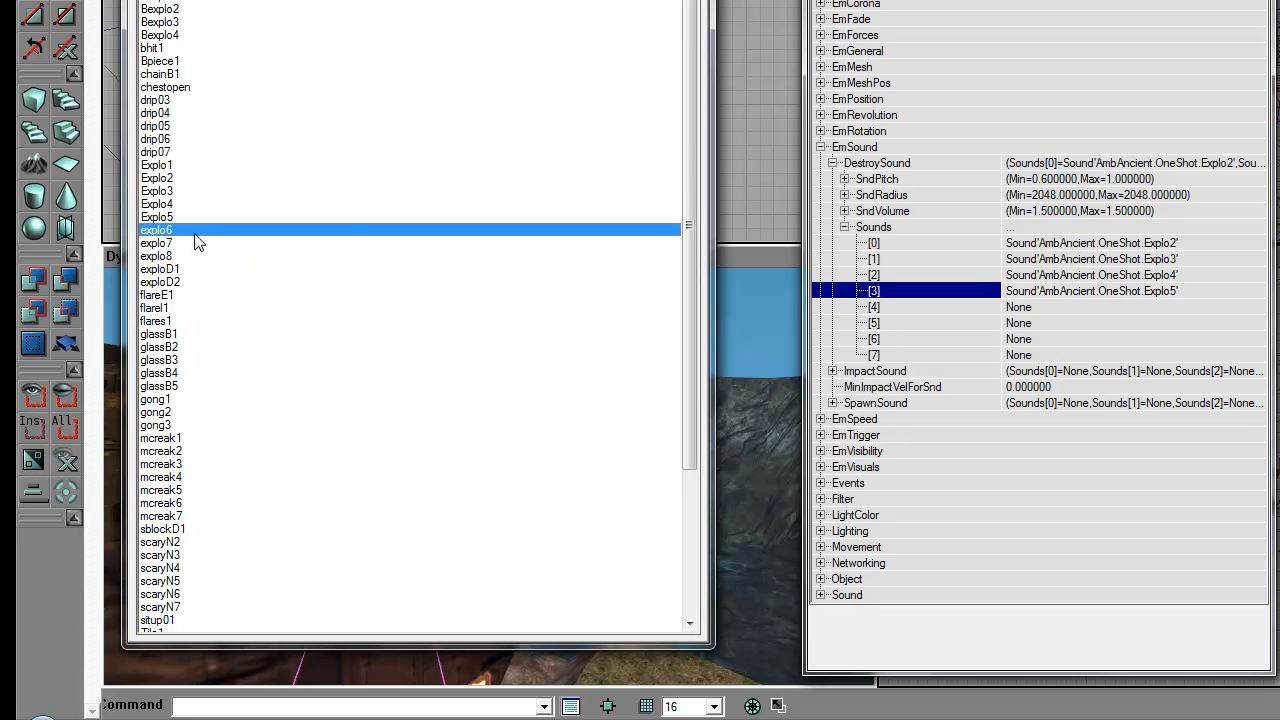
left_click(203, 244)
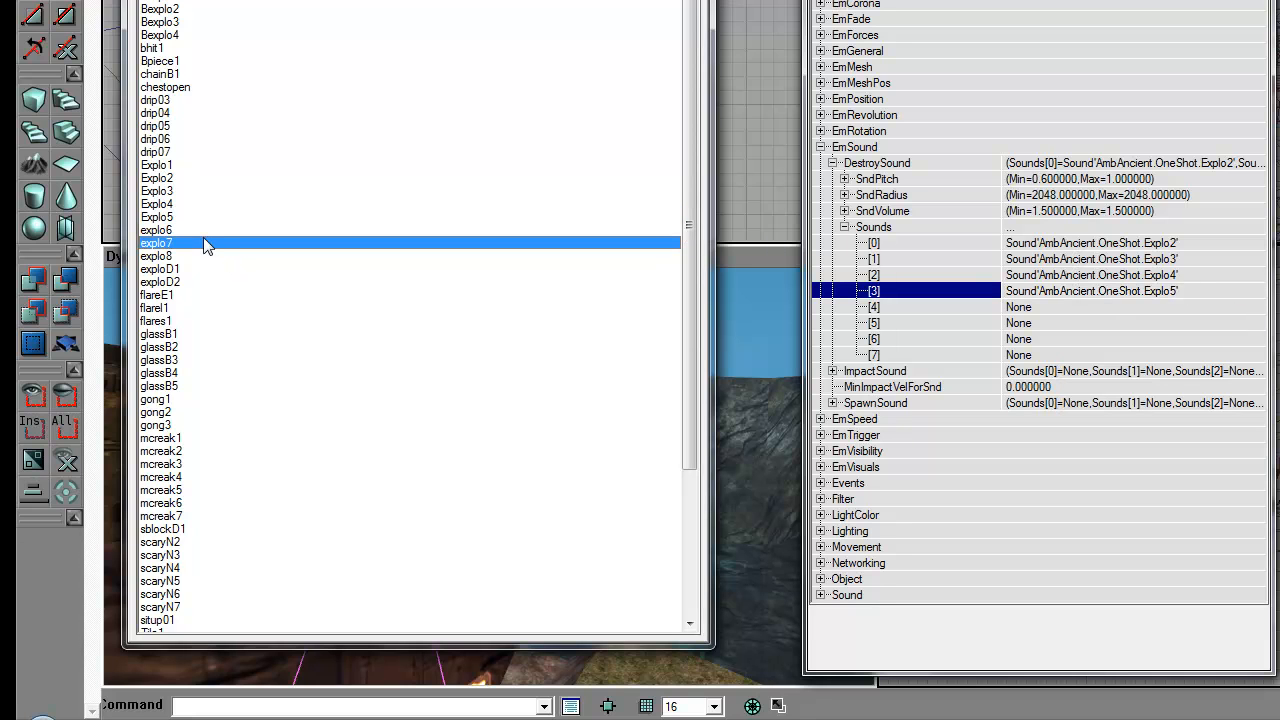
left_click(208, 258)
left_click(203, 272)
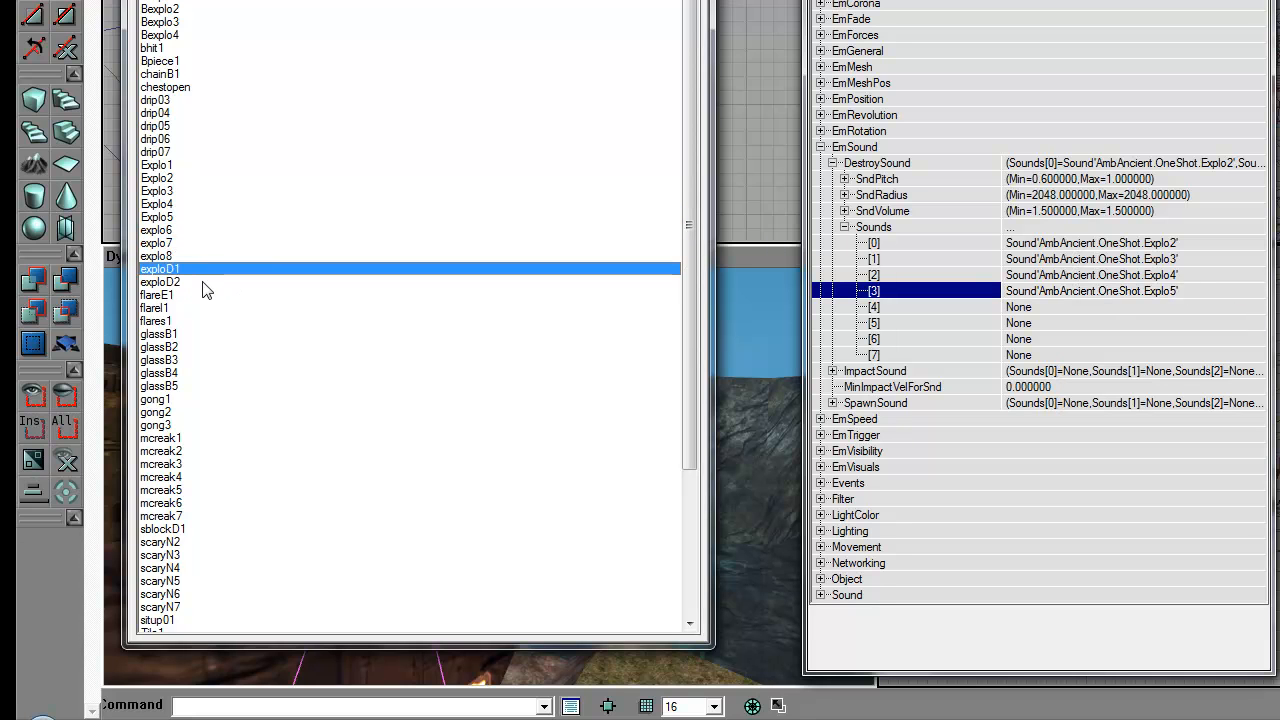
left_click(177, 284)
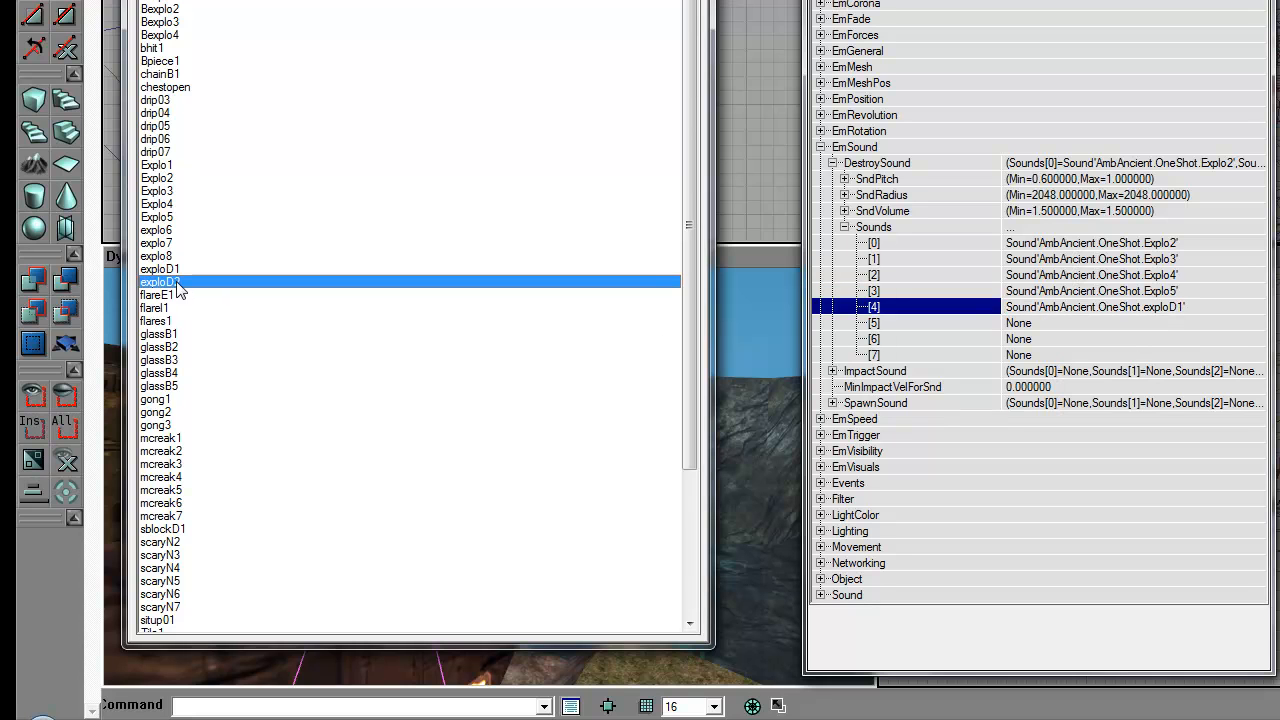
left_click(1238, 325)
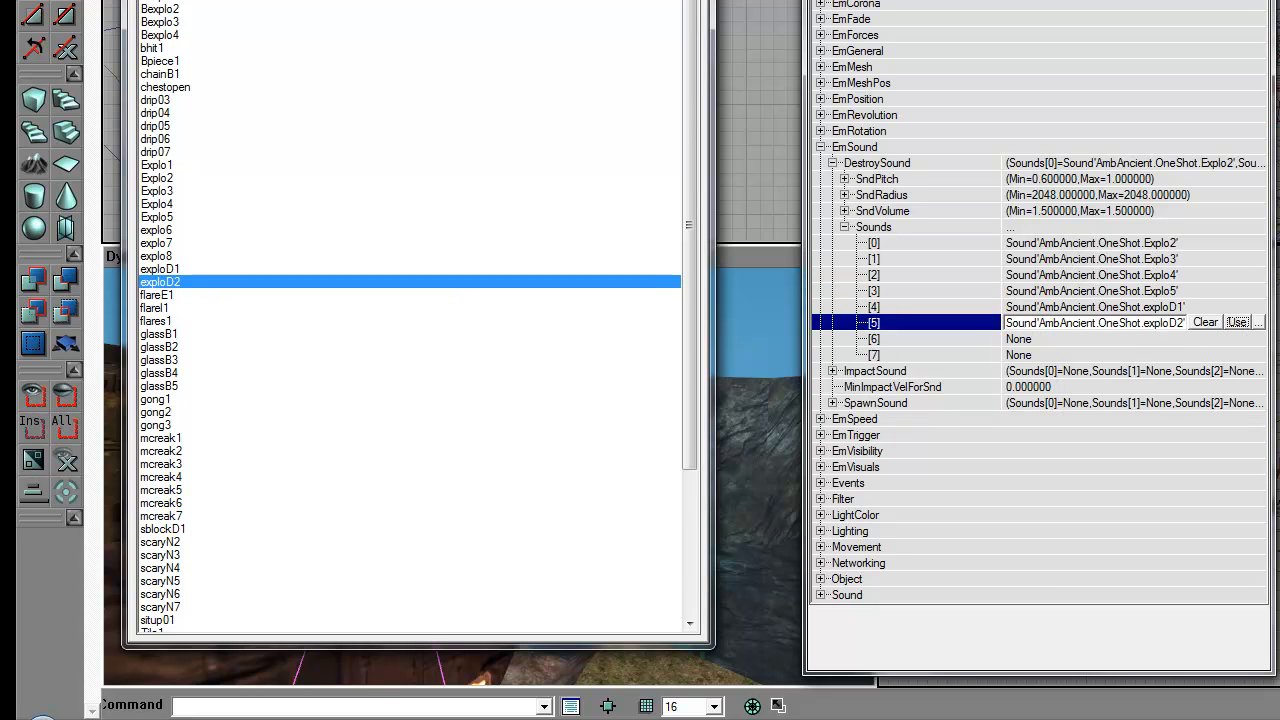
left_click(690, 1)
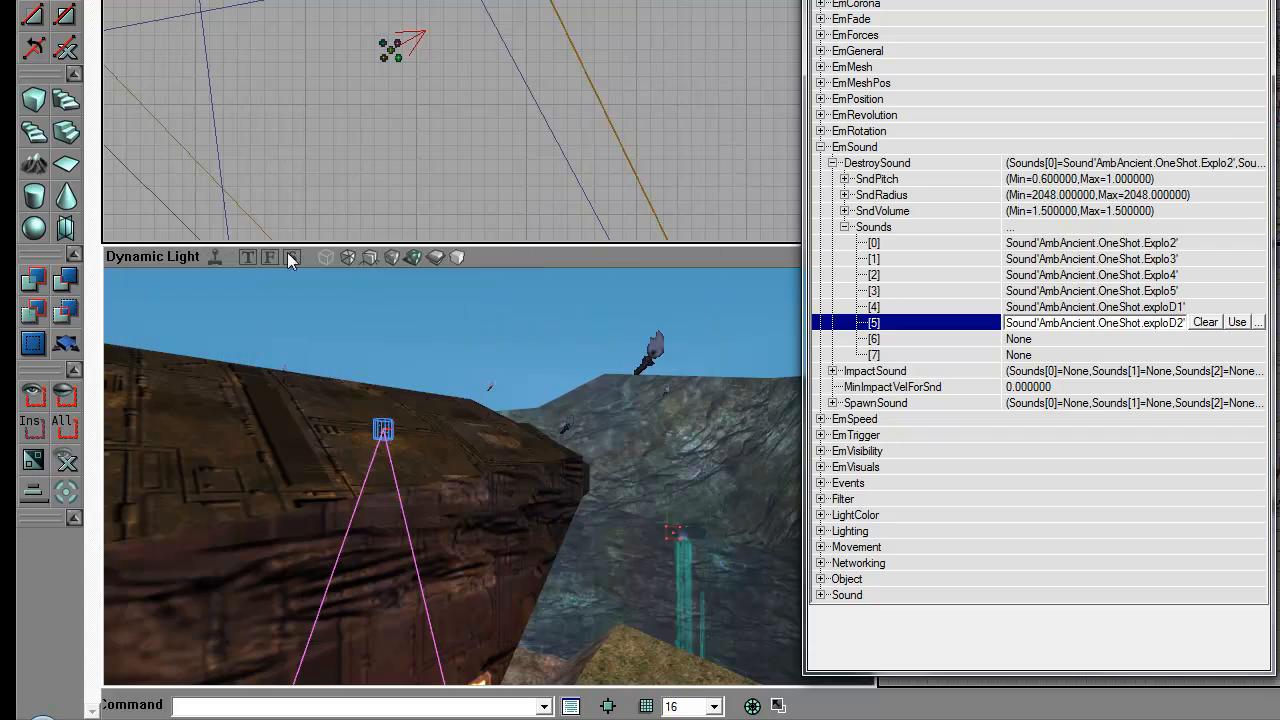
- Turn on the realtime preview in the Dynamic Light viewport and view the rocks breaking apart on the grass
left_click(211, 257)
left_click_drag(515, 482, 470, 555)
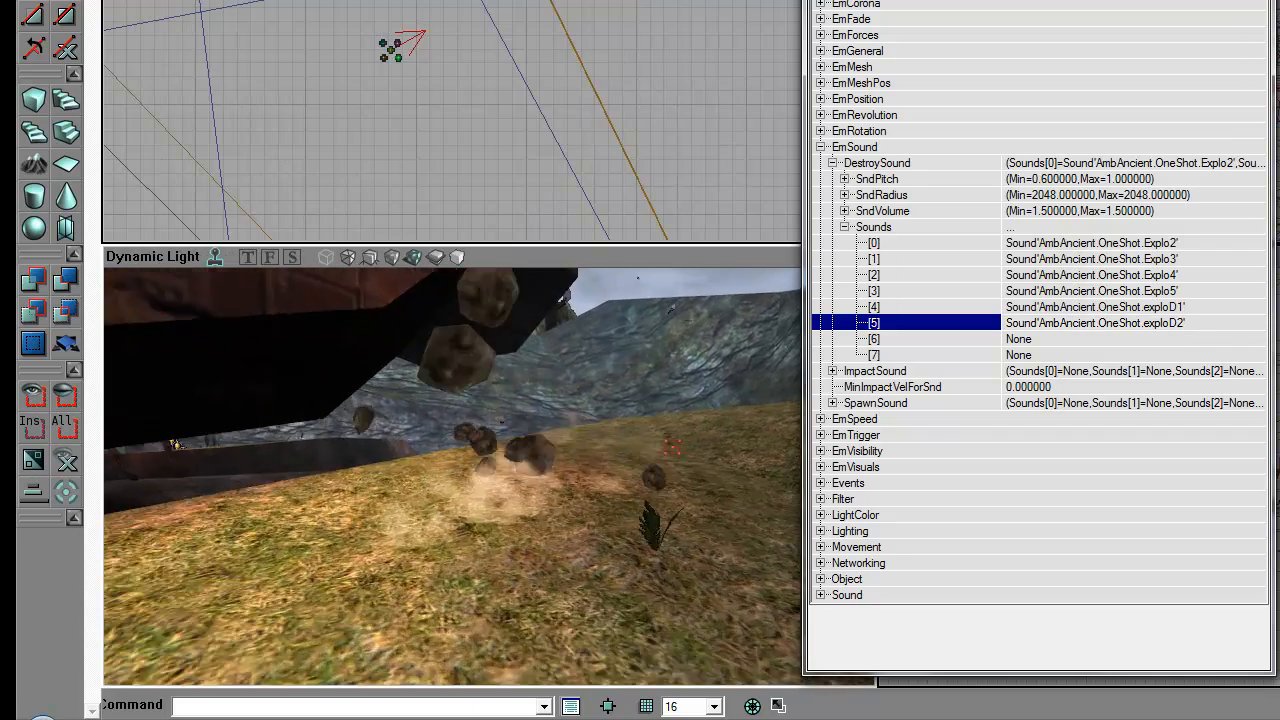
right_click_drag(470, 555, 465, 510)
- Collapse the DestroySound Sounds list and review the SndPitch, SndRadius and SndVolume ranges
left_click(903, 227)
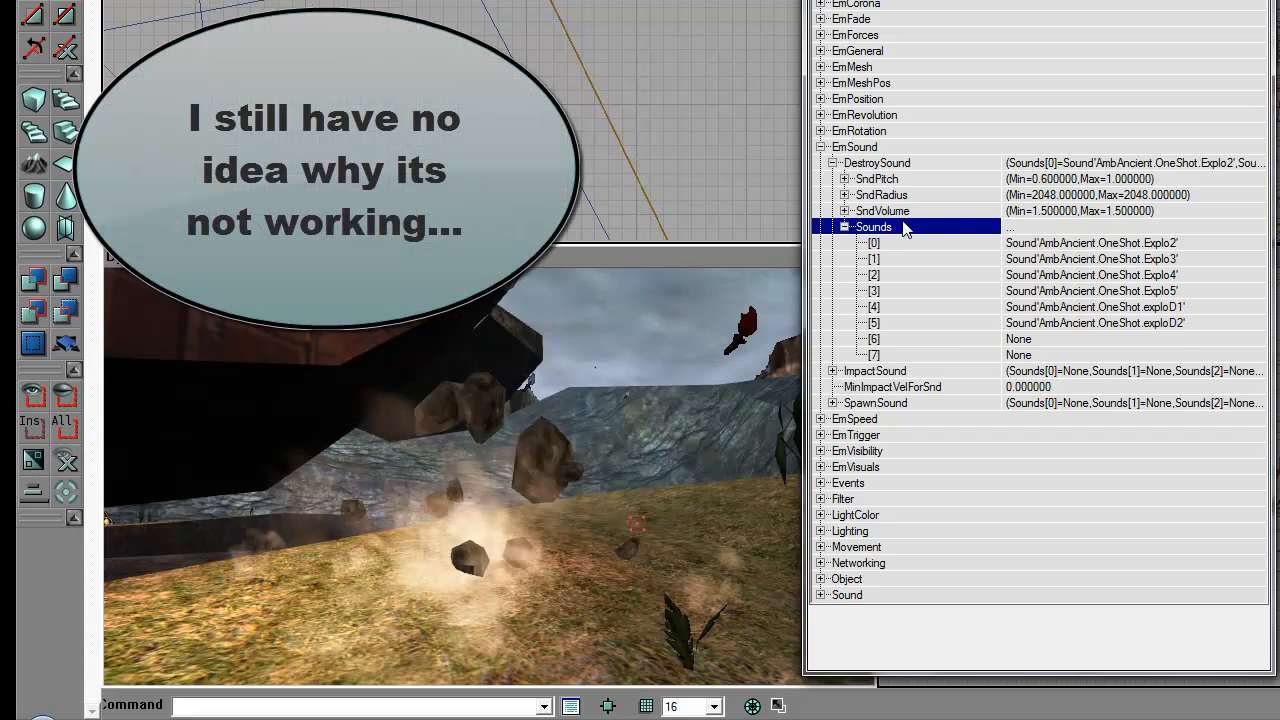
double_click(903, 227)
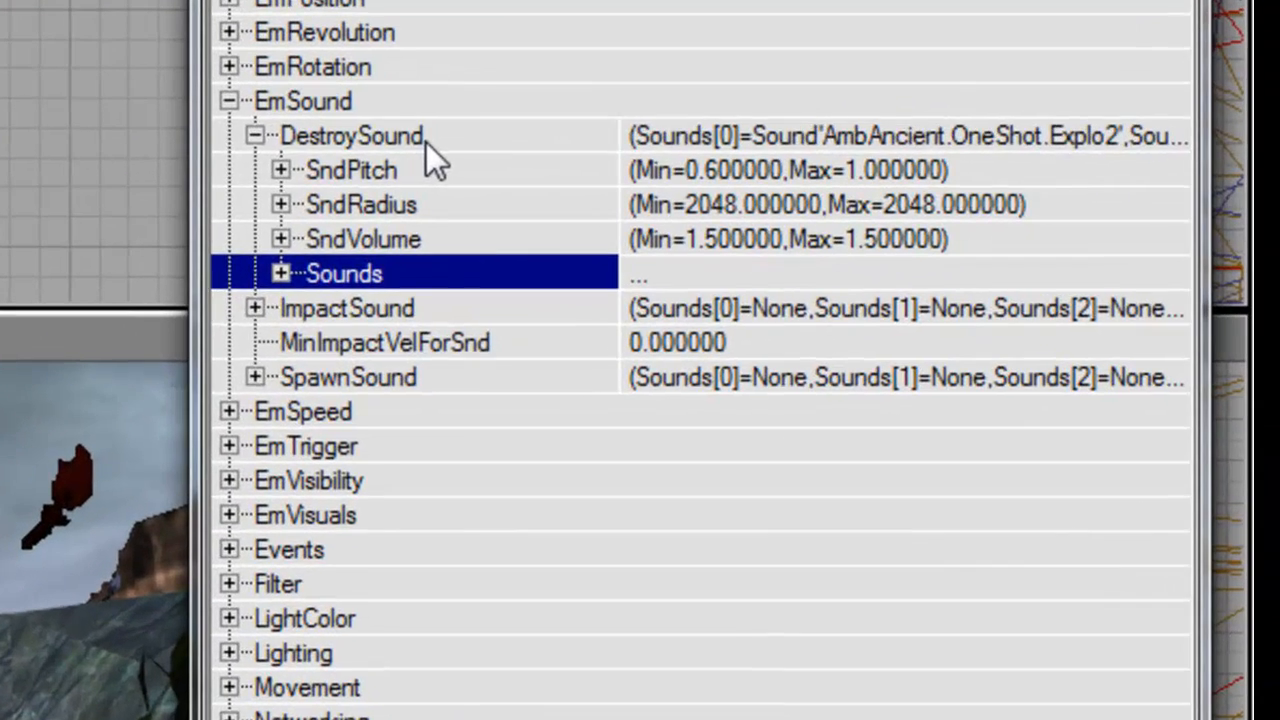
double_click(910, 164)
double_click(910, 164)
double_click(425, 172)
double_click(441, 285)
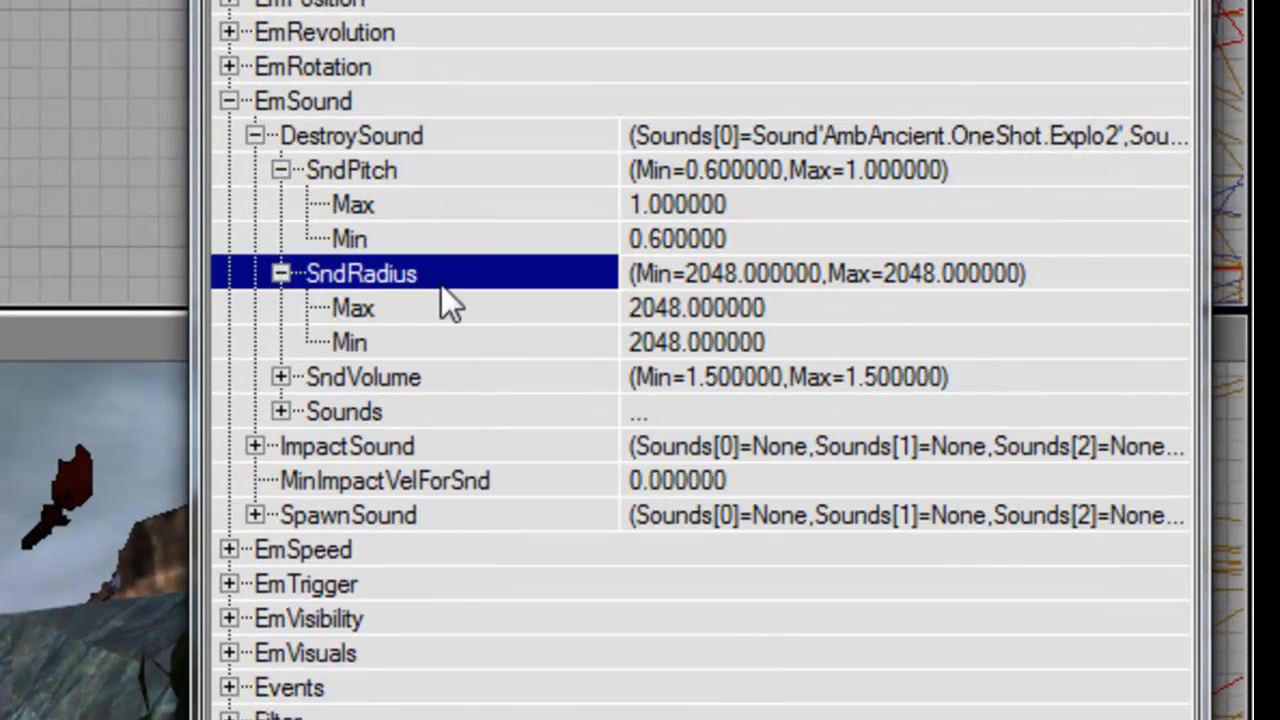
double_click(443, 377)
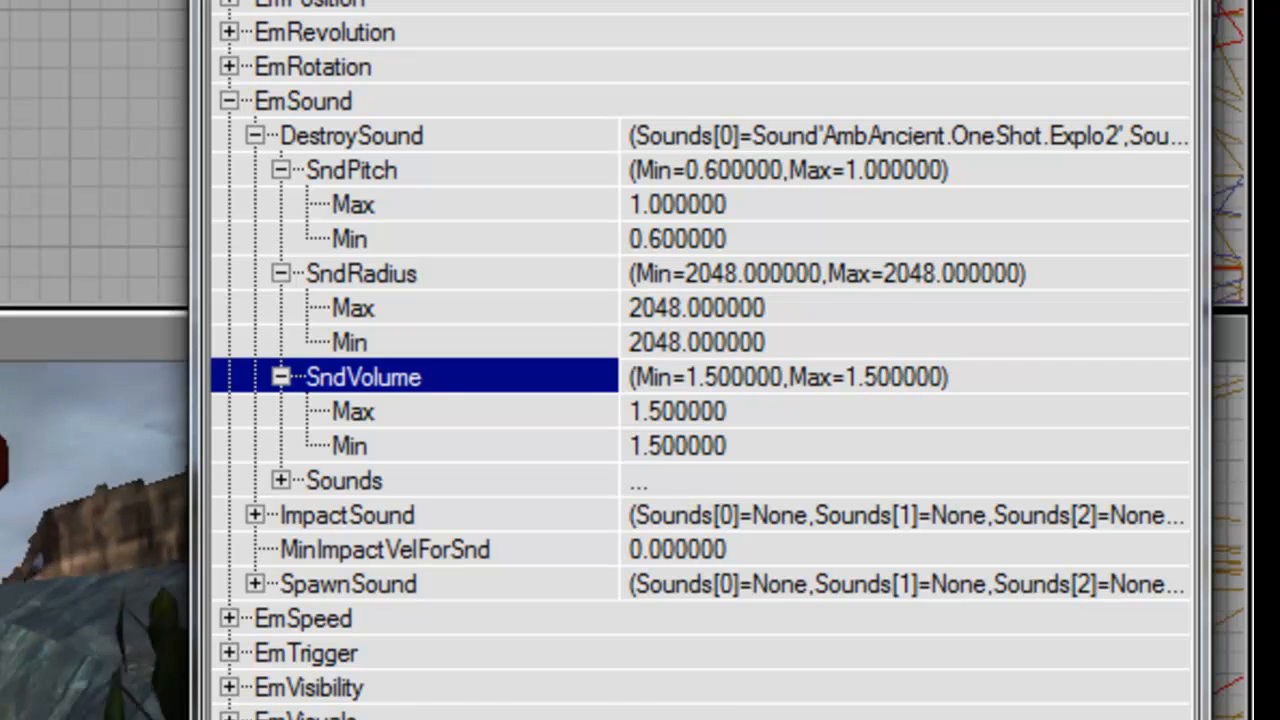
- Try exploD2 as the sound in ImpactSound slot 0, then clear the slot
double_click(512, 520)
double_click(470, 652)
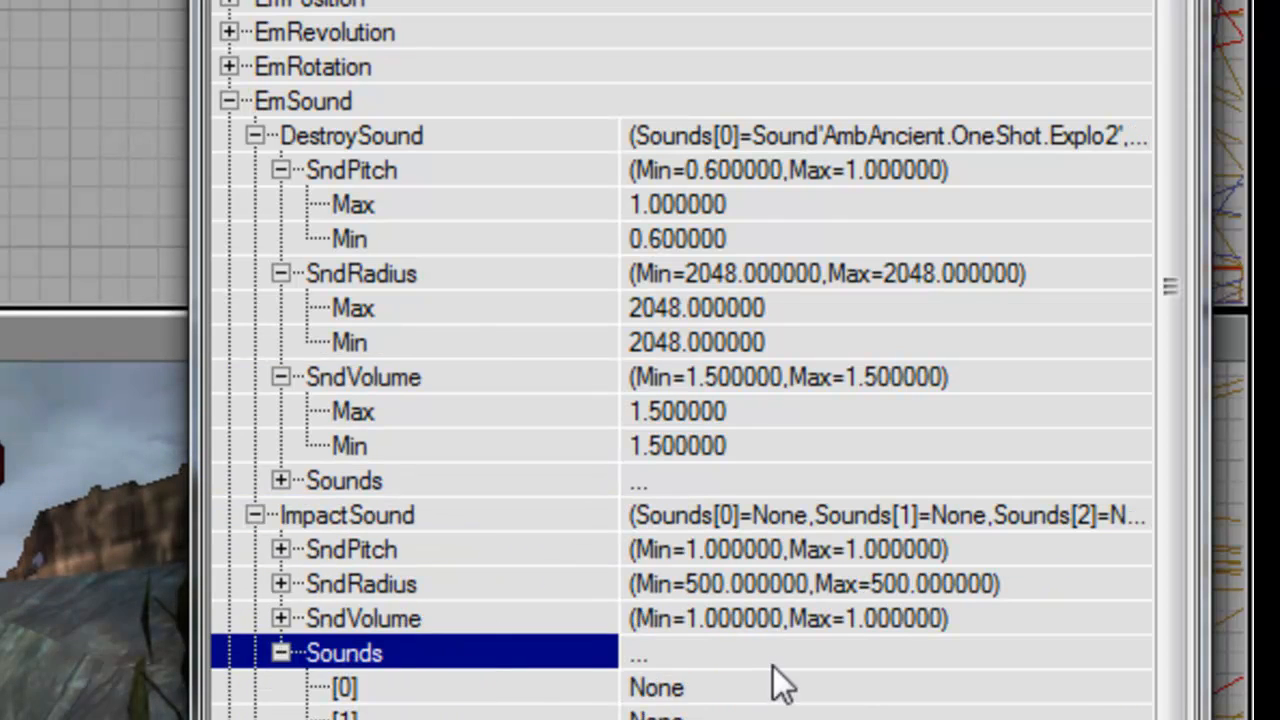
left_click(777, 686)
left_click(1092, 687)
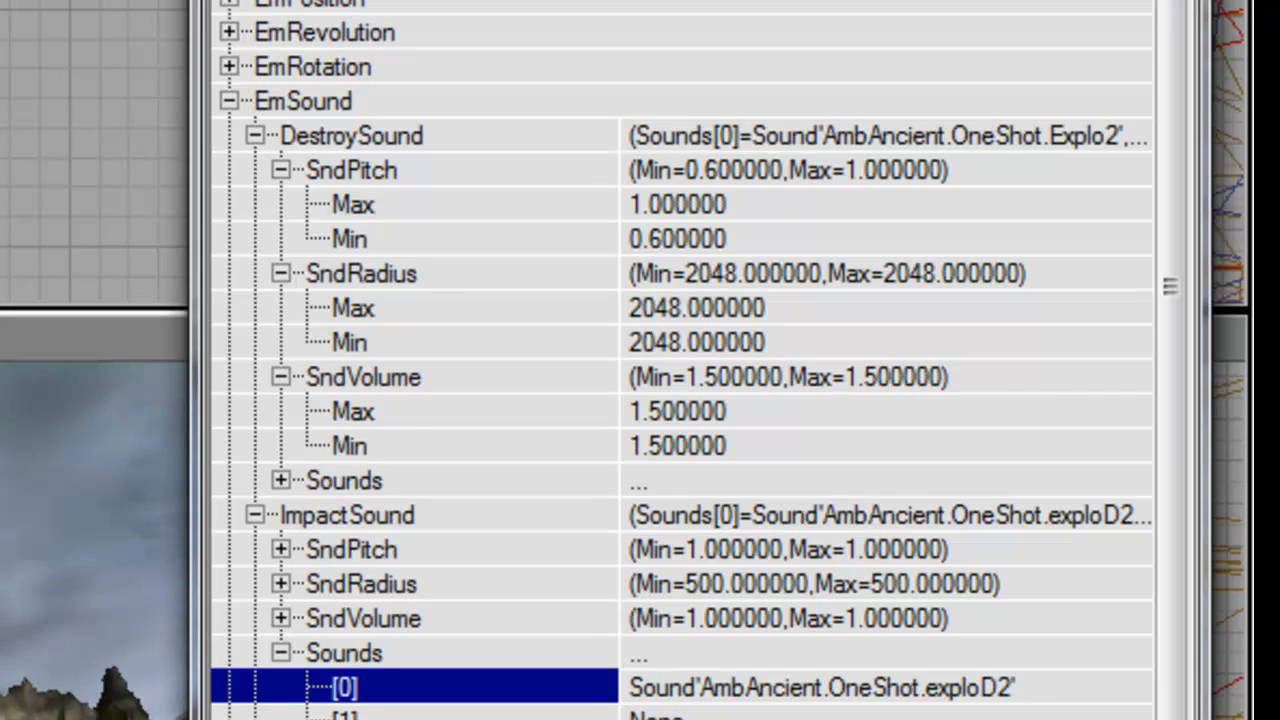
left_click(993, 697)
left_click(1022, 687)
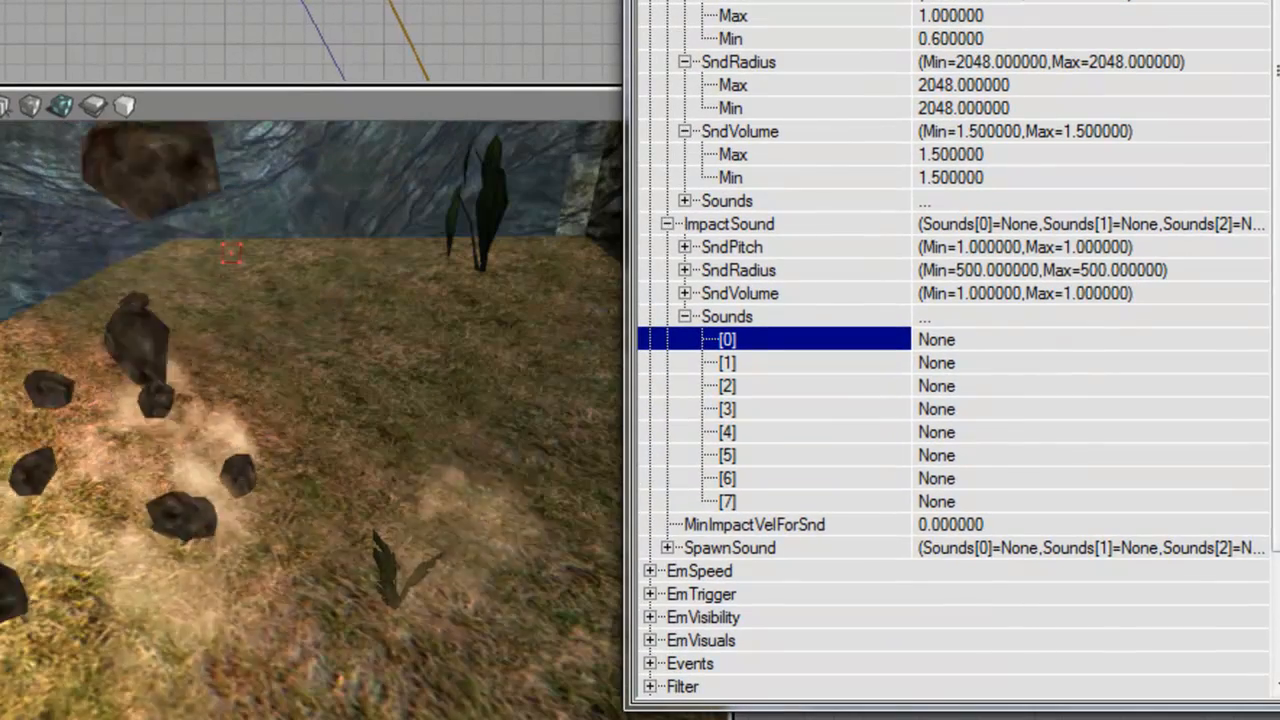
- Copy Explo2, Explo3 and Explo4 from the DestroySound Sounds list into ImpactSound slots 0, 1 and 2
left_click(749, 205)
left_click(823, 227)
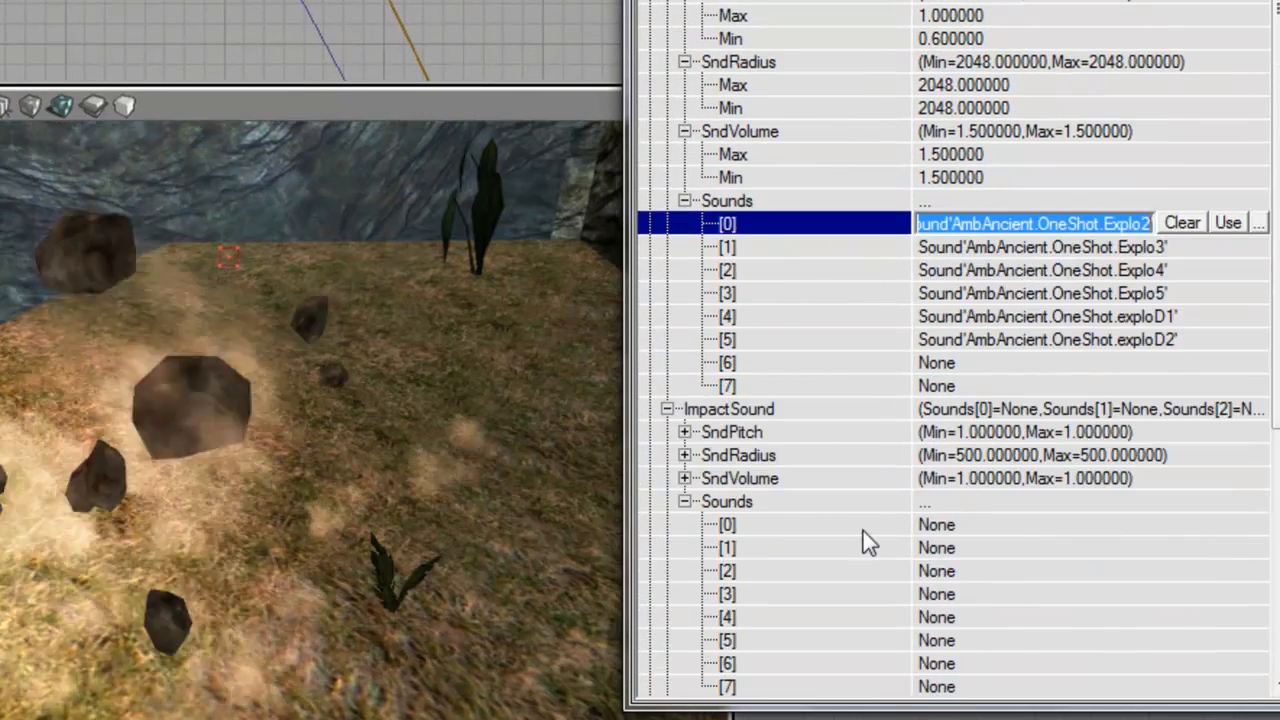
left_click(862, 530)
type("Sound'AmbAncient.OneShot.Explo2'")
left_click(877, 248)
key("ctrl+c")
left_click(871, 548)
key("ctrl+v")
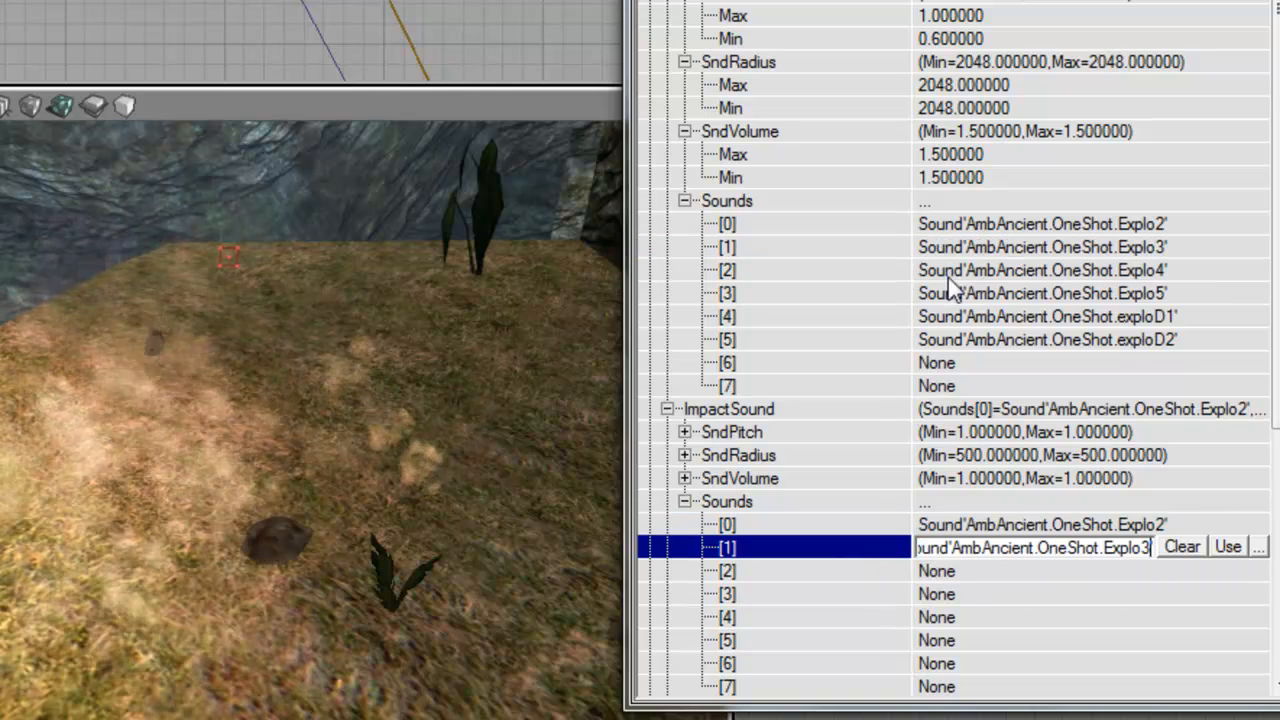
left_click(900, 271)
key("ctrl+c")
left_click(883, 571)
key("ctrl+v")
- Copy Explo5, exploD1 and exploD2 from the DestroySound Sounds list into ImpactSound slots 3, 4 and 5
left_click(899, 292)
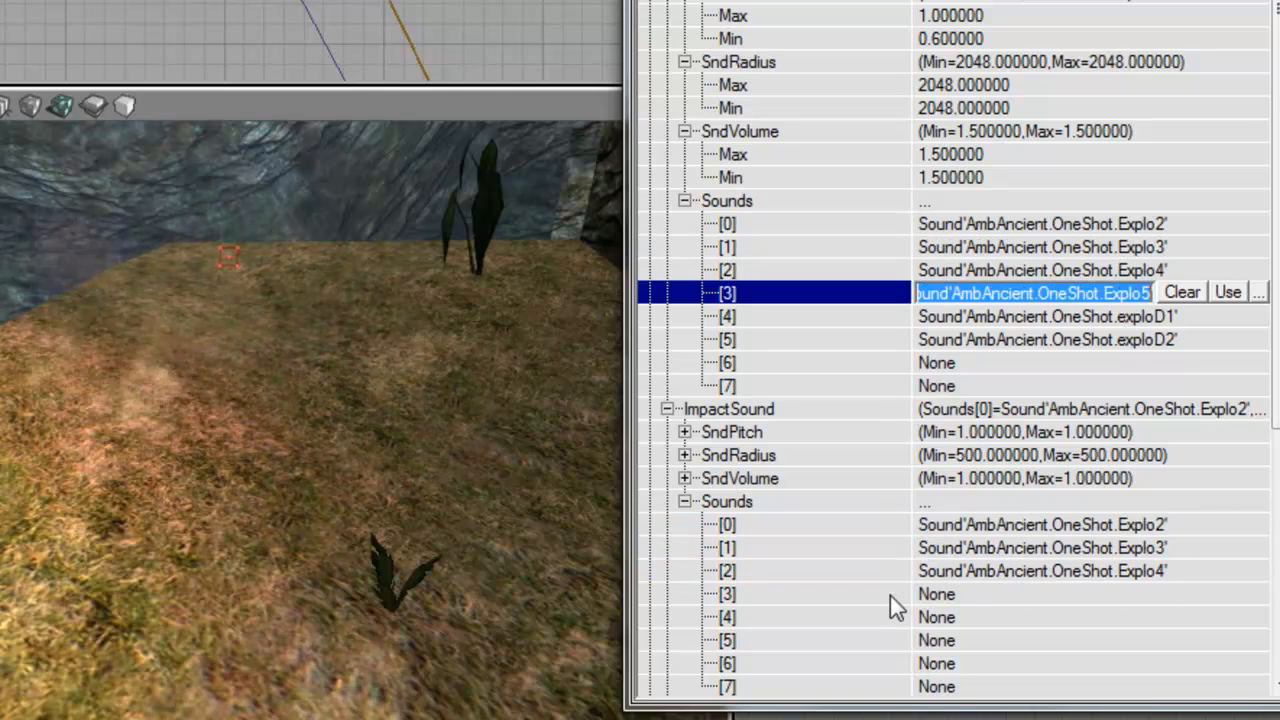
key("ctrl+c")
left_click(890, 595)
key("ctrl+v")
left_click(885, 617)
key("ctrl+v")
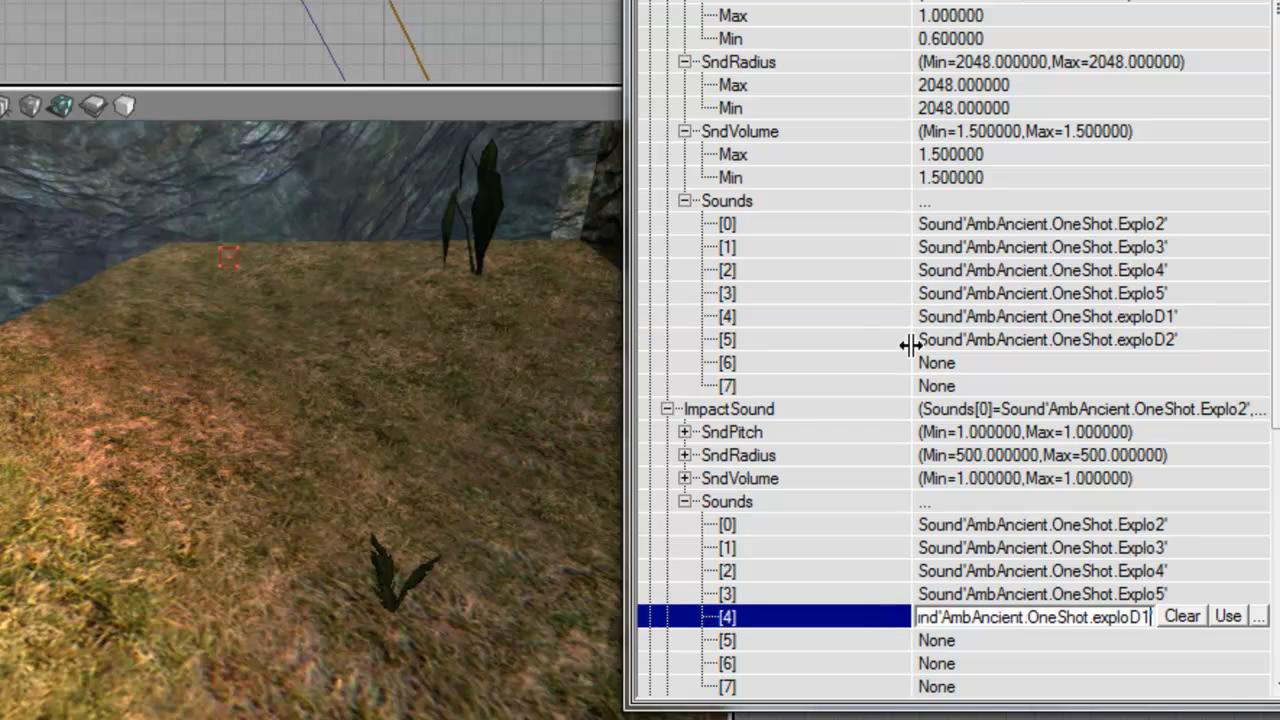
left_click(857, 339)
key("ctrl+c")
left_click(895, 640)
key("ctrl+v")
- Clear the explosion sounds from DestroySound slots 0 to 5
left_click(988, 223)
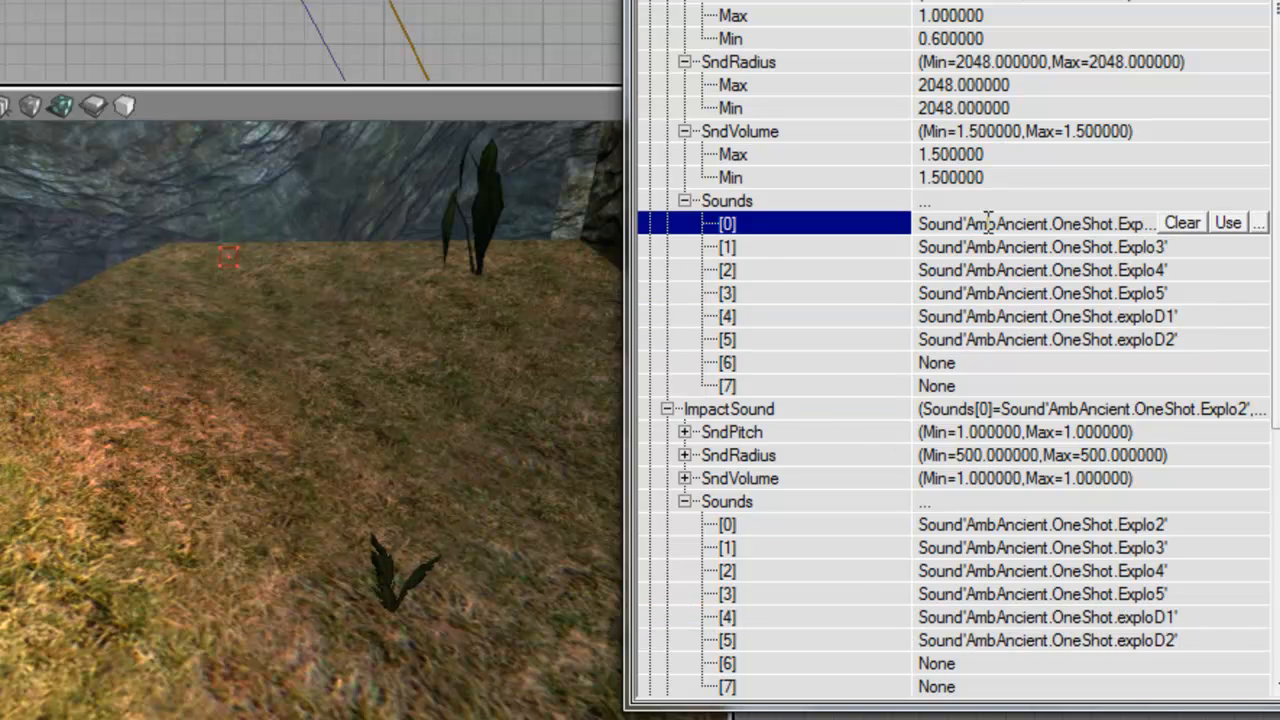
key("Delete")
key("Down")
key("Delete")
key("Down")
key("Delete")
key("Down")
key("Delete")
key("Down")
key("Delete")
key("Down")
key("Delete")
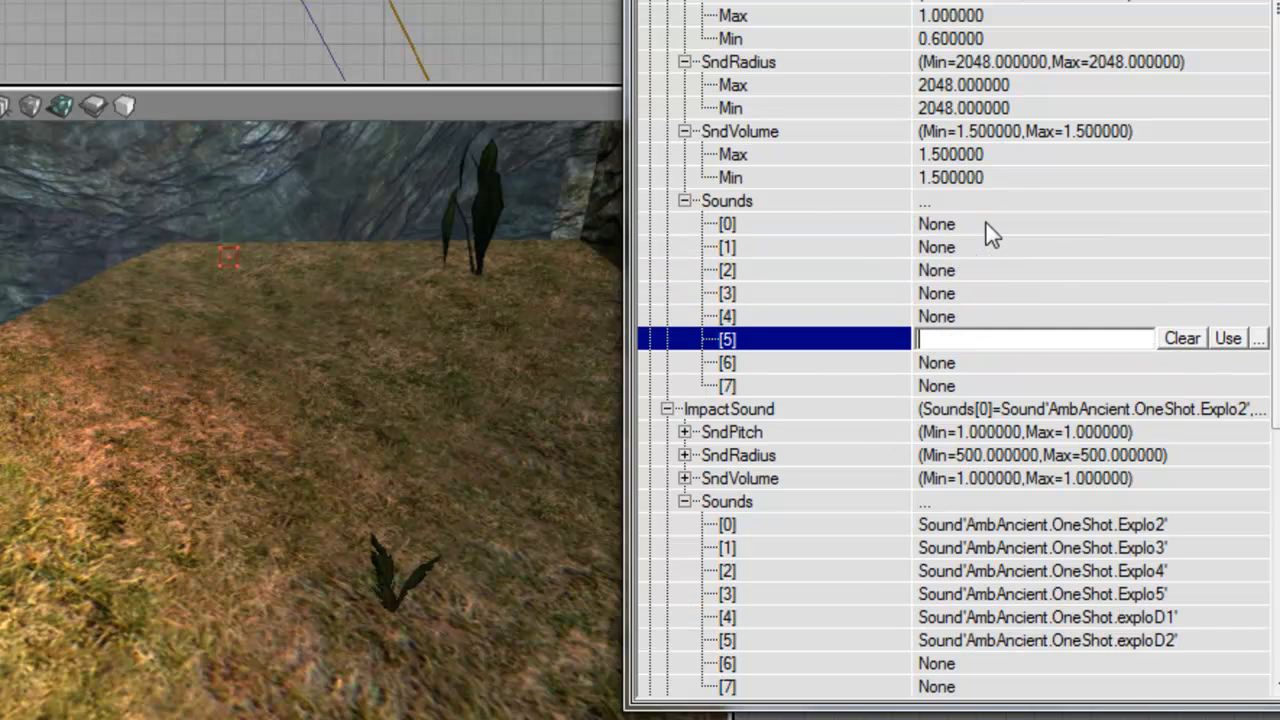
- Collapse the Sounds, SndVolume and SndRadius groups and the SndPitch range under DestroySound
key("Up")
key("Left")
key("Left")
key("Up")
key("Left")
key("Left")
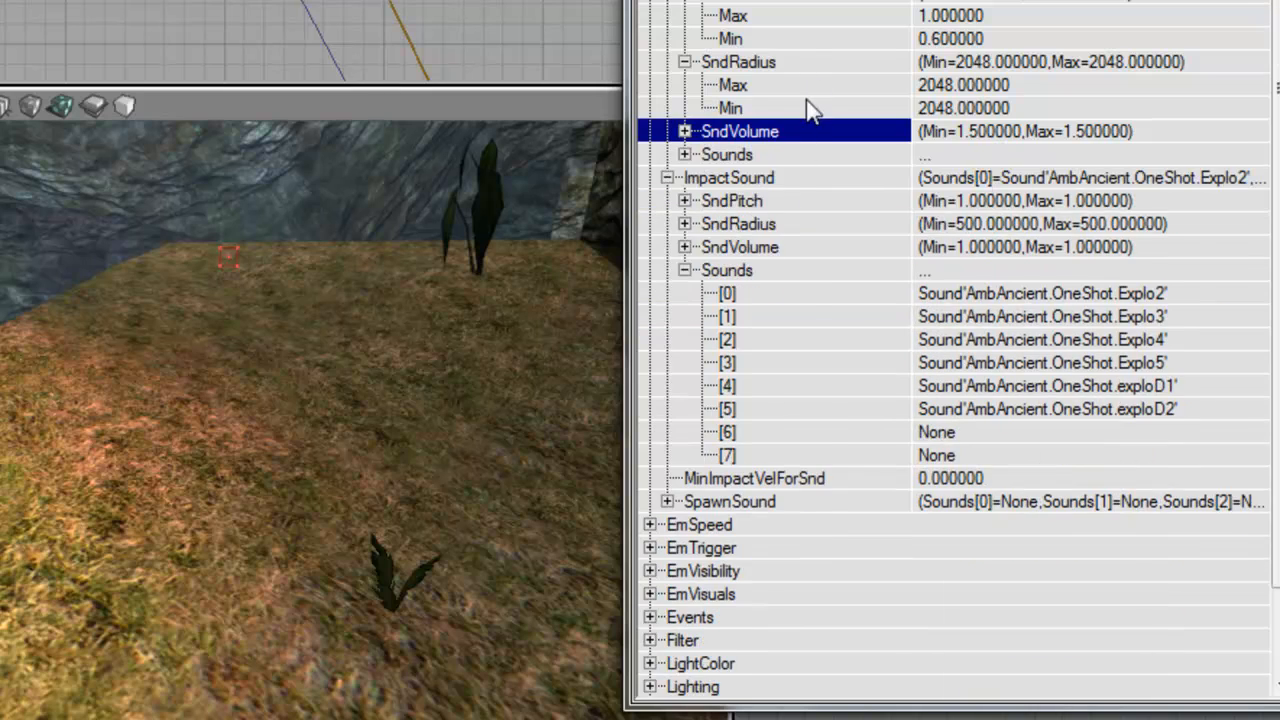
key("Up")
key("Left")
key("Left")
key("Up")
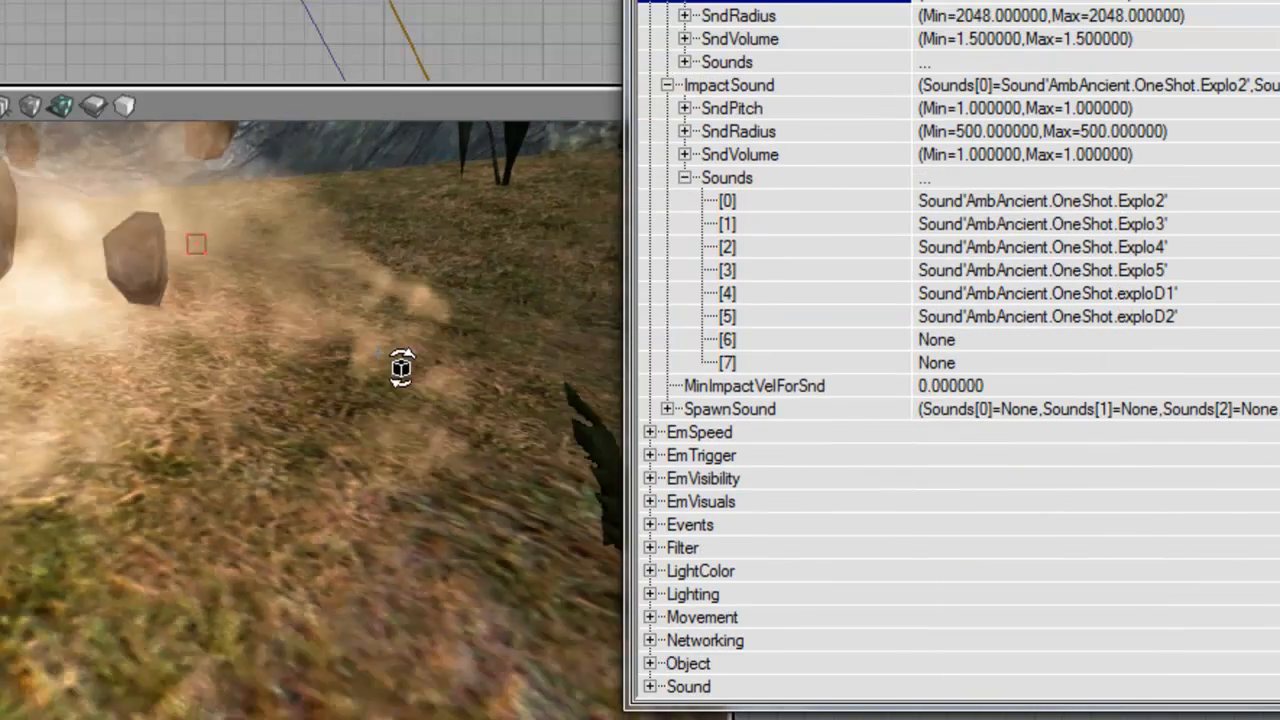
- Set the Min and Max of the ImpactSound SndVolume range to 1.5
left_click(790, 133)
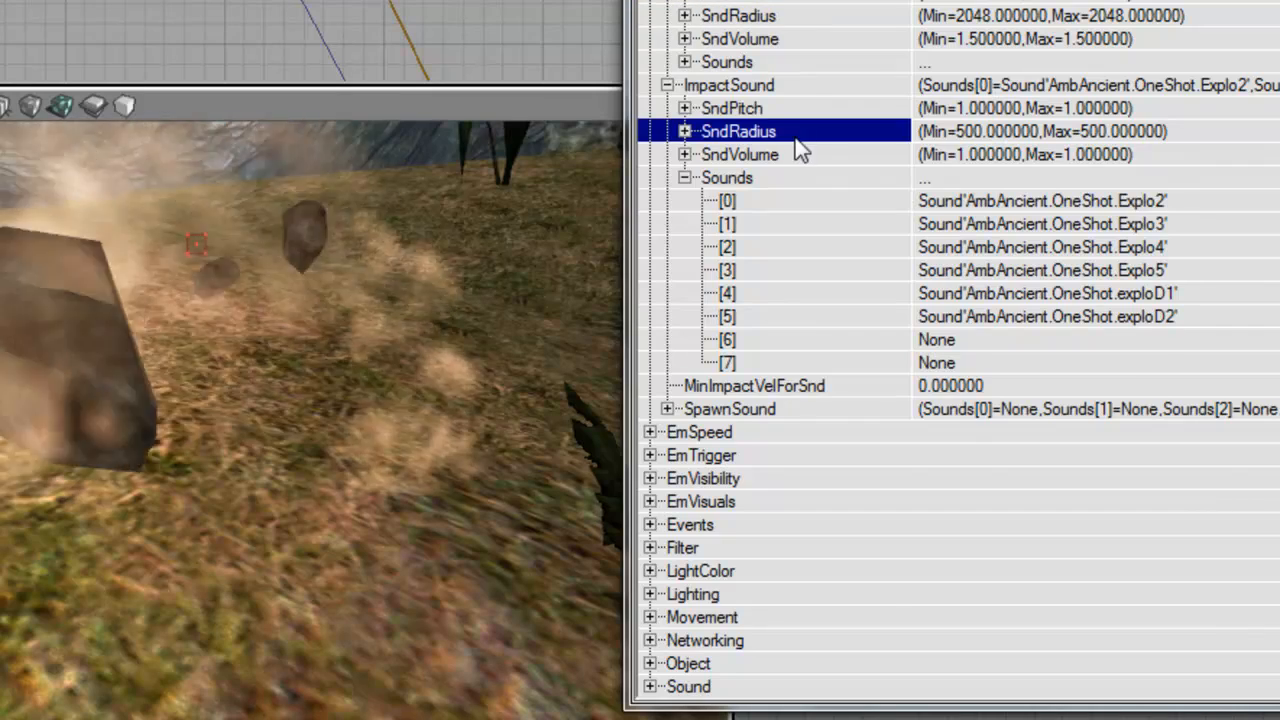
key("Down")
key("Right")
key("Down")
type("1.5")
key("Return")
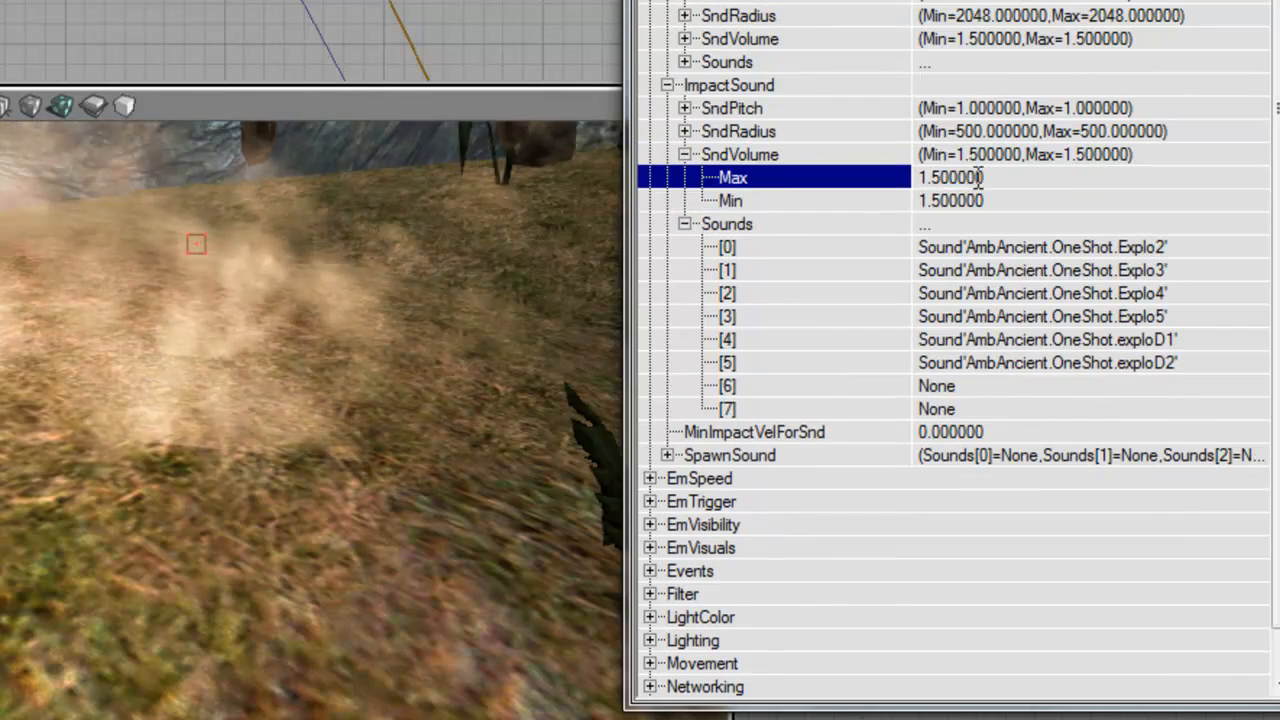
- Set the Min and Max of the ImpactSound SndRadius range to 2048
key("Left")
key("Left")
key("Up")
key("Right")
key("Down")
type("2048")
key("Return")
key("Down")
type("2048")
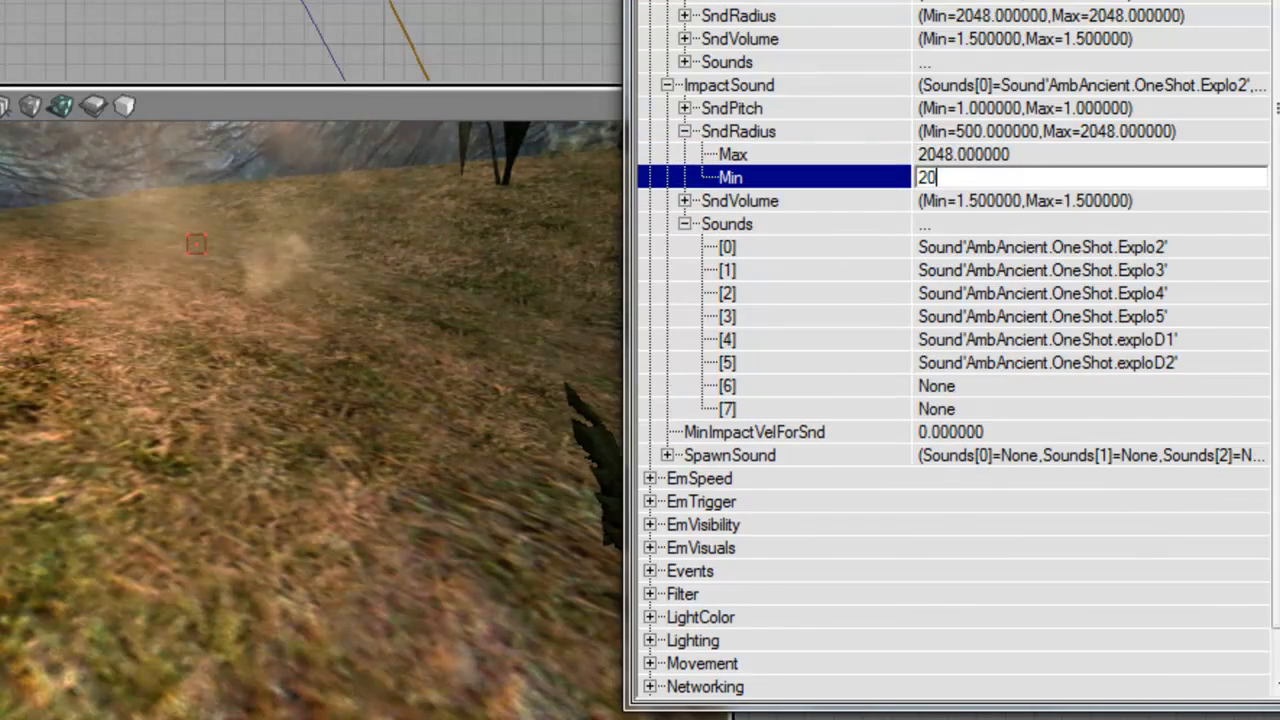
key("Return")
- Set the Min of the ImpactSound SndPitch range to 0.6
key("Up")
key("Left")
key("Left")
key("Up")
key("Right")
key("Down")
key("Down")
- View the falling rocks in the Dynamic Light viewport, deselect the emitter and save the map
right_click_drag(345, 385, 355, 462)
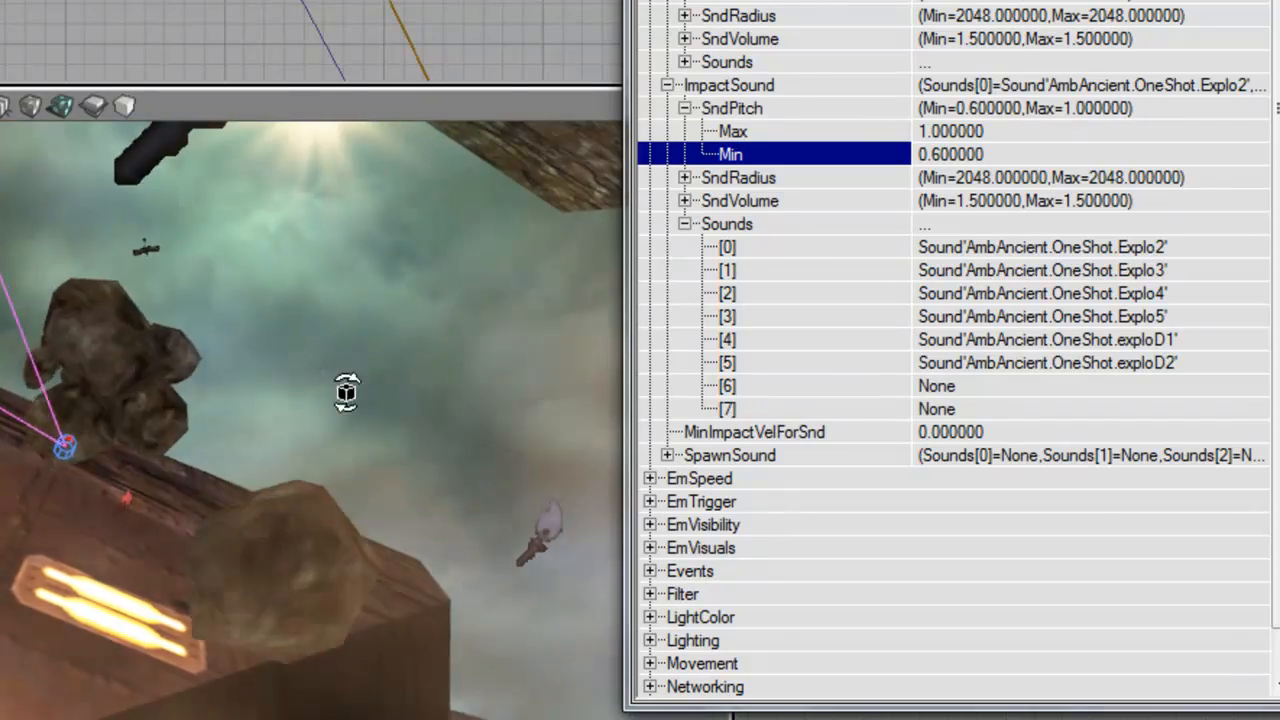
left_click(1088, 432)
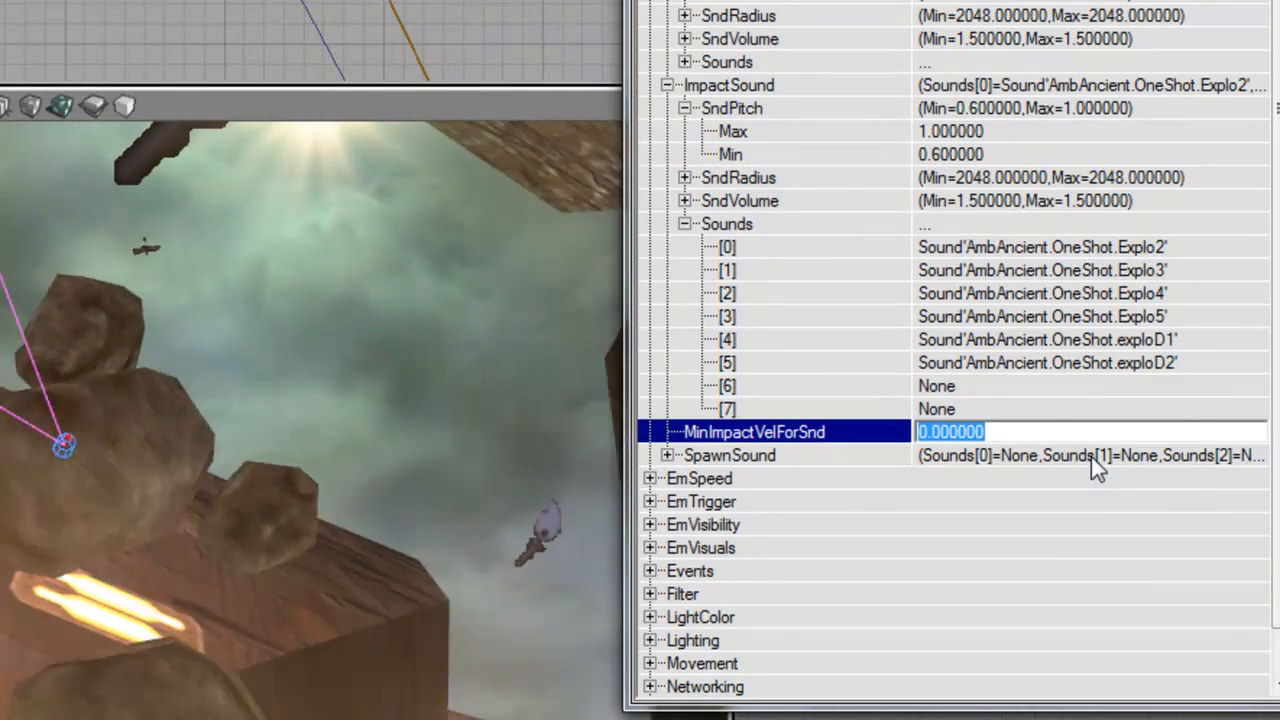
right_click_drag(362, 440, 430, 480)
left_click(266, 16)
right_click_drag(240, 180, 200, 185)
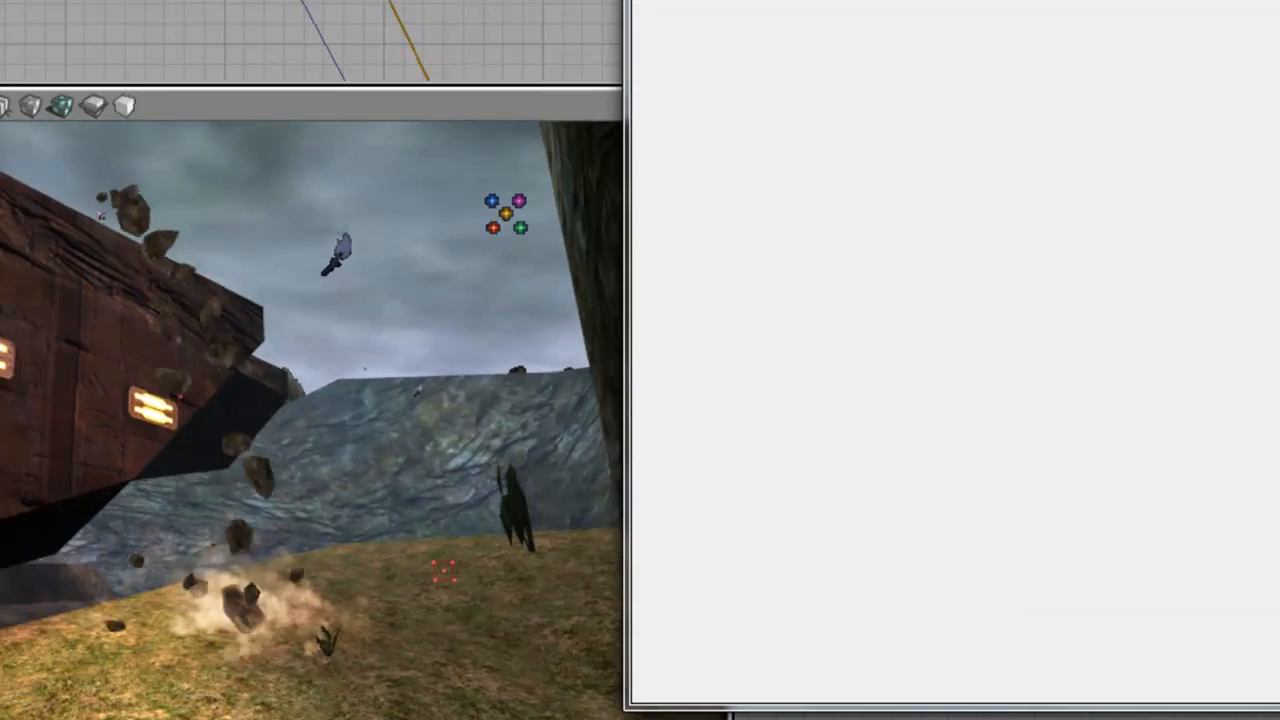
key("ctrl+s")
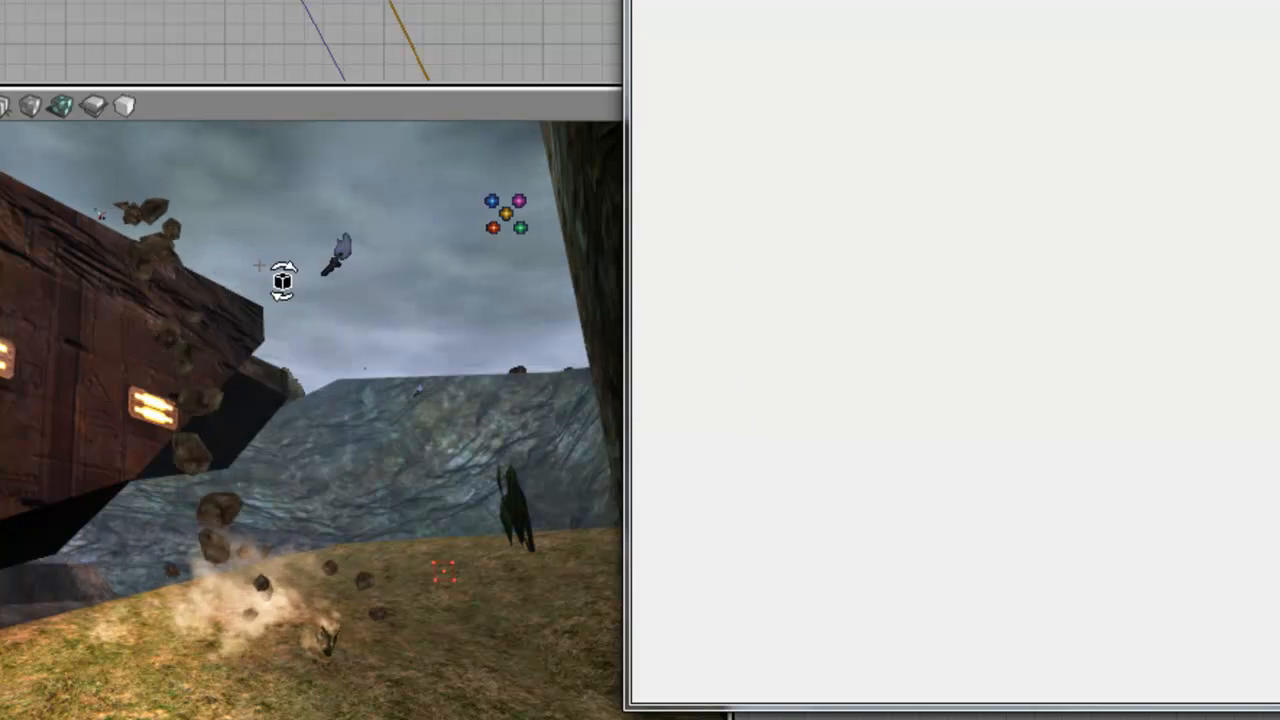
right_click_drag(68, 152, 57, 317)
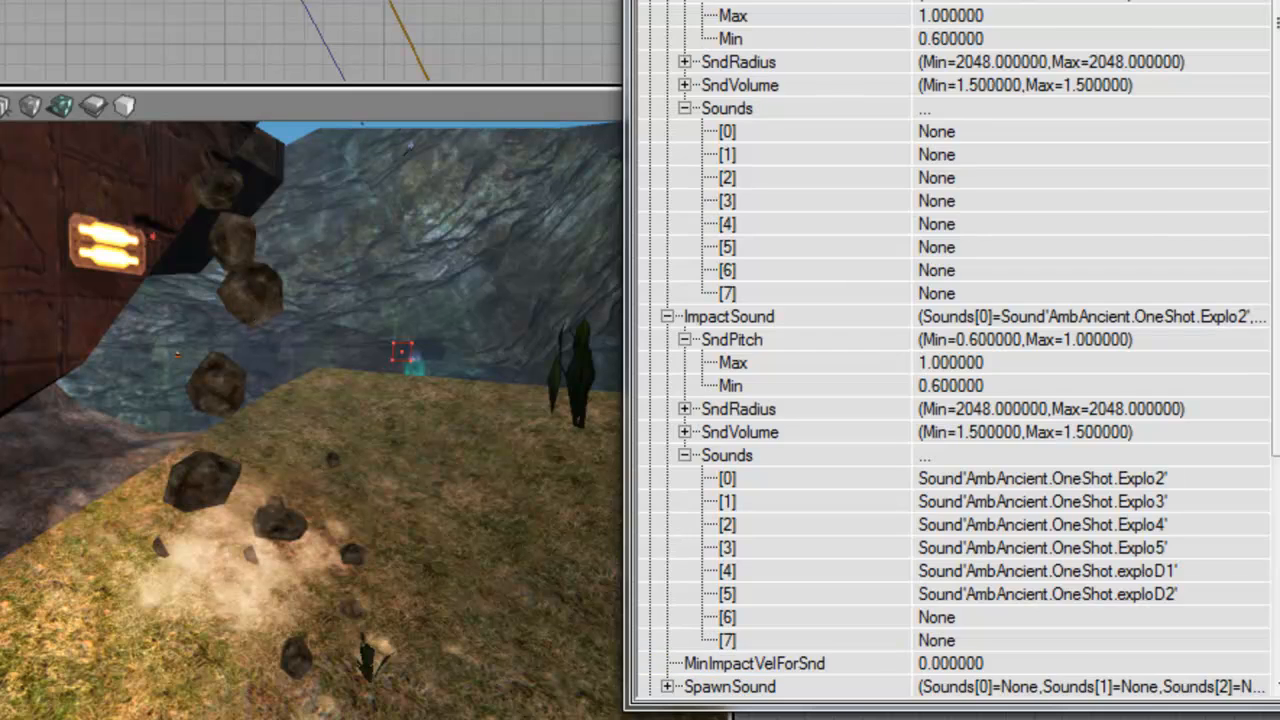
- Review the TriggerAction options in the rock emitter's EmTrigger properties and keep ETR_ToggleDisabled
left_click(775, 0)
left_click_drag(782, 0, 773, 9)
left_click(742, 481)
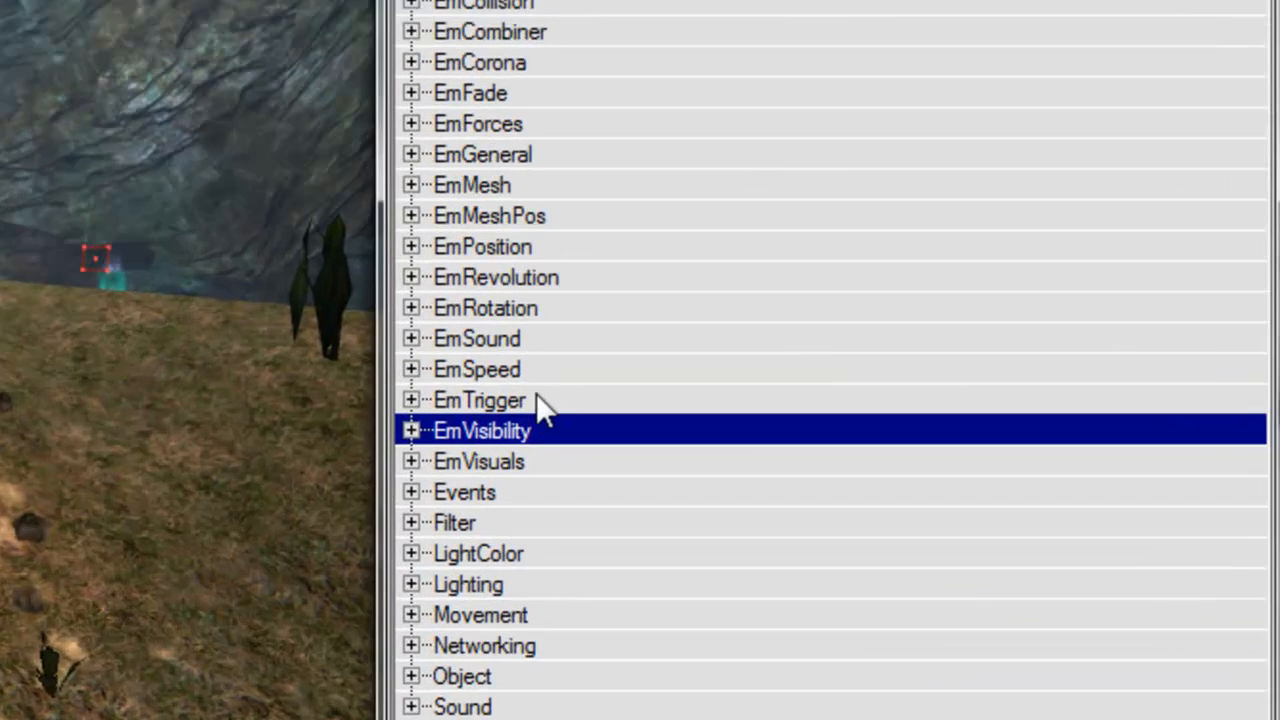
double_click(536, 398)
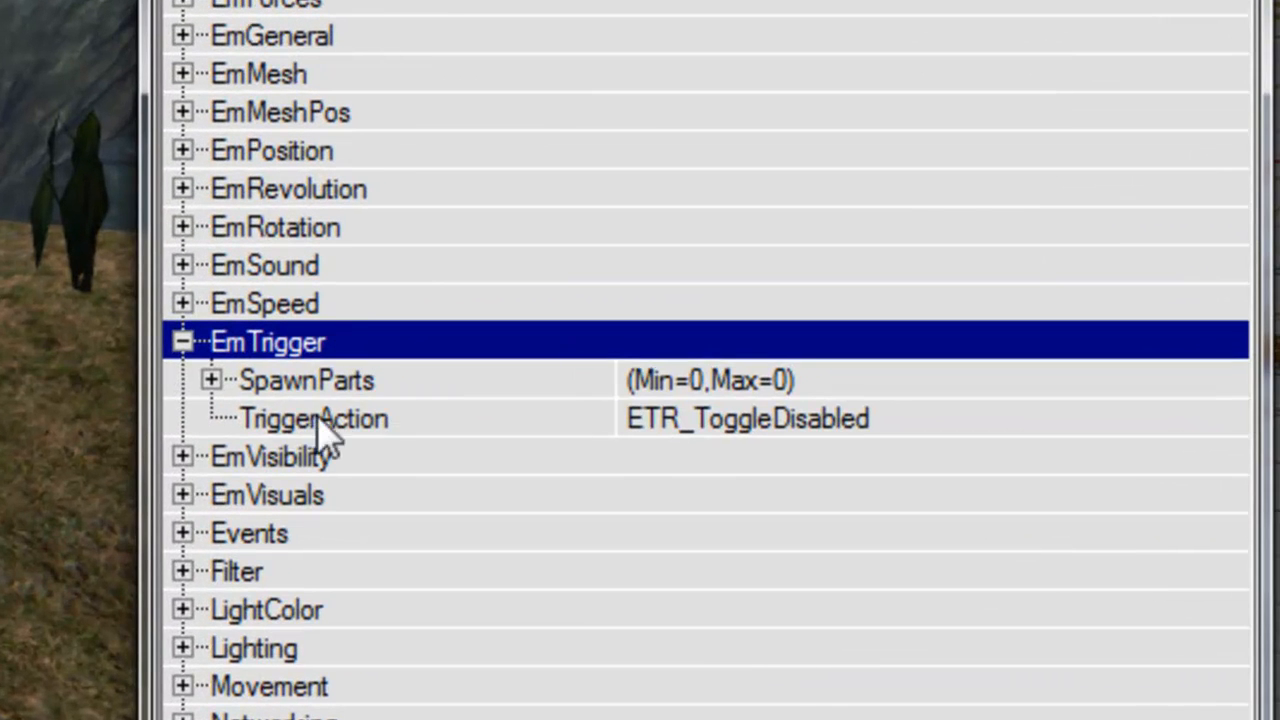
left_click(1039, 461)
left_click(1220, 418)
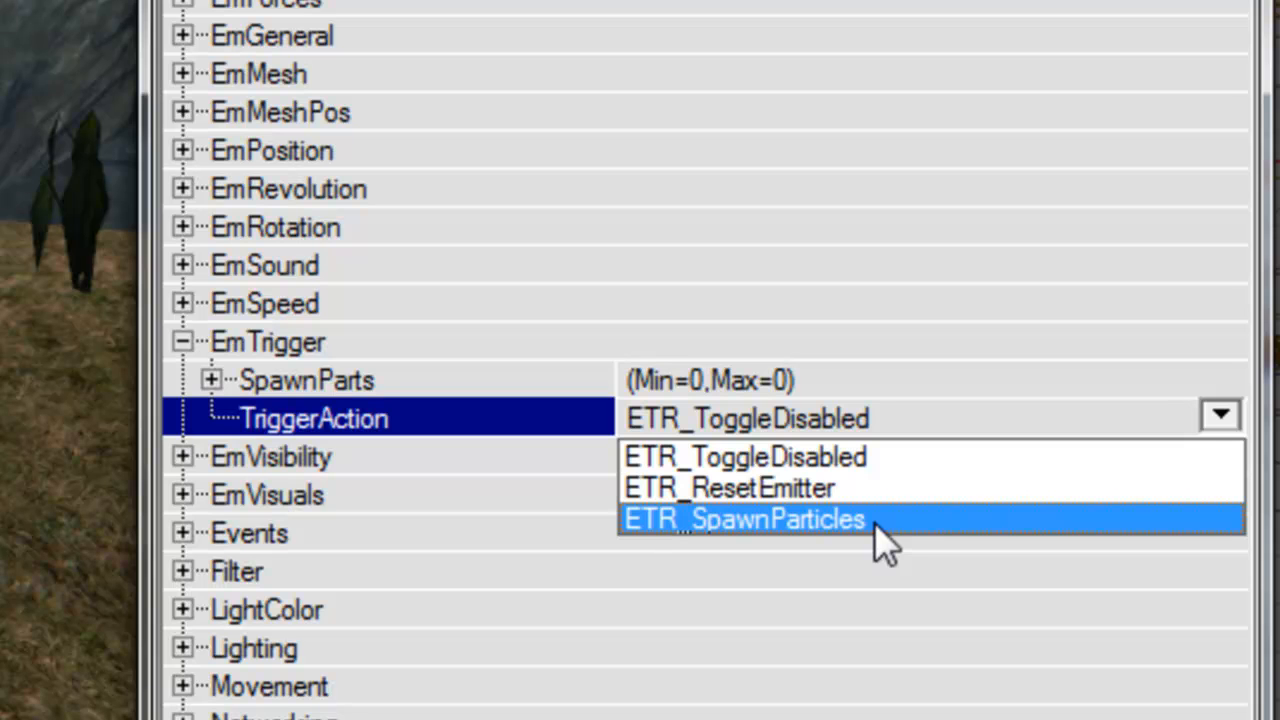
left_click(903, 458)
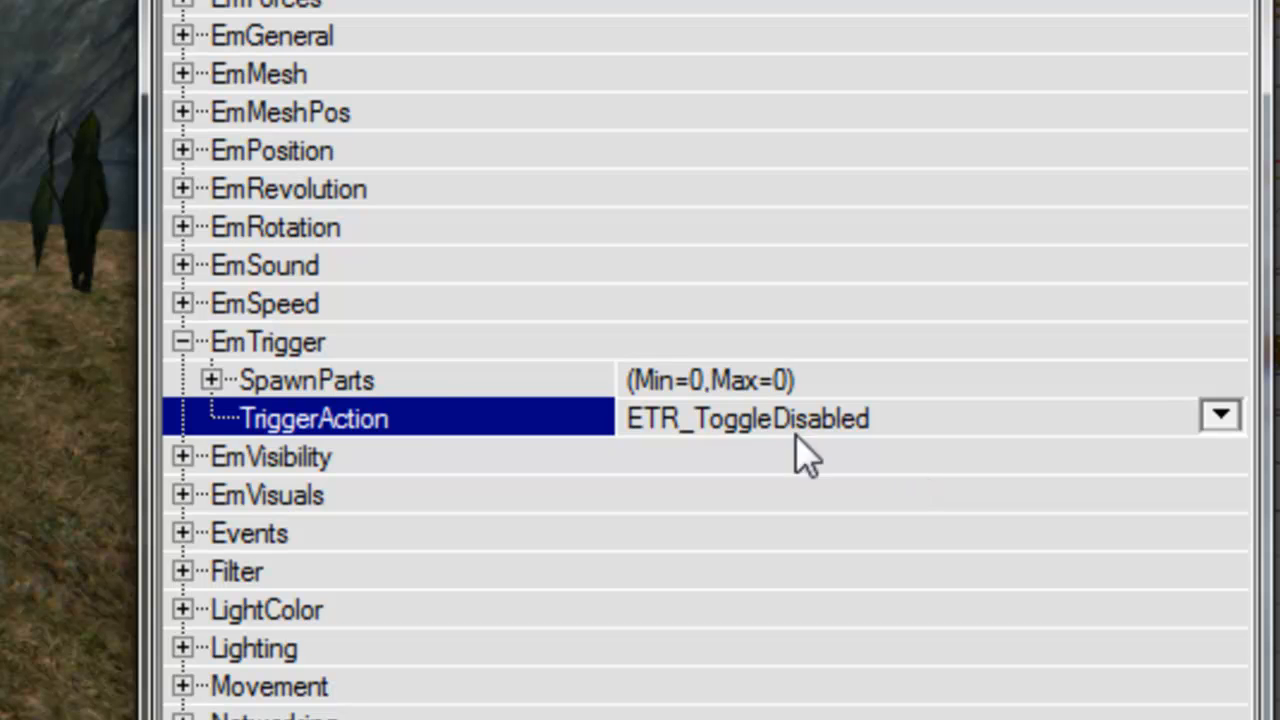
- Set bDisabled to True in the rock emitter's EmGeneral properties
left_click(421, 356)
double_click(421, 352)
double_click(345, 40)
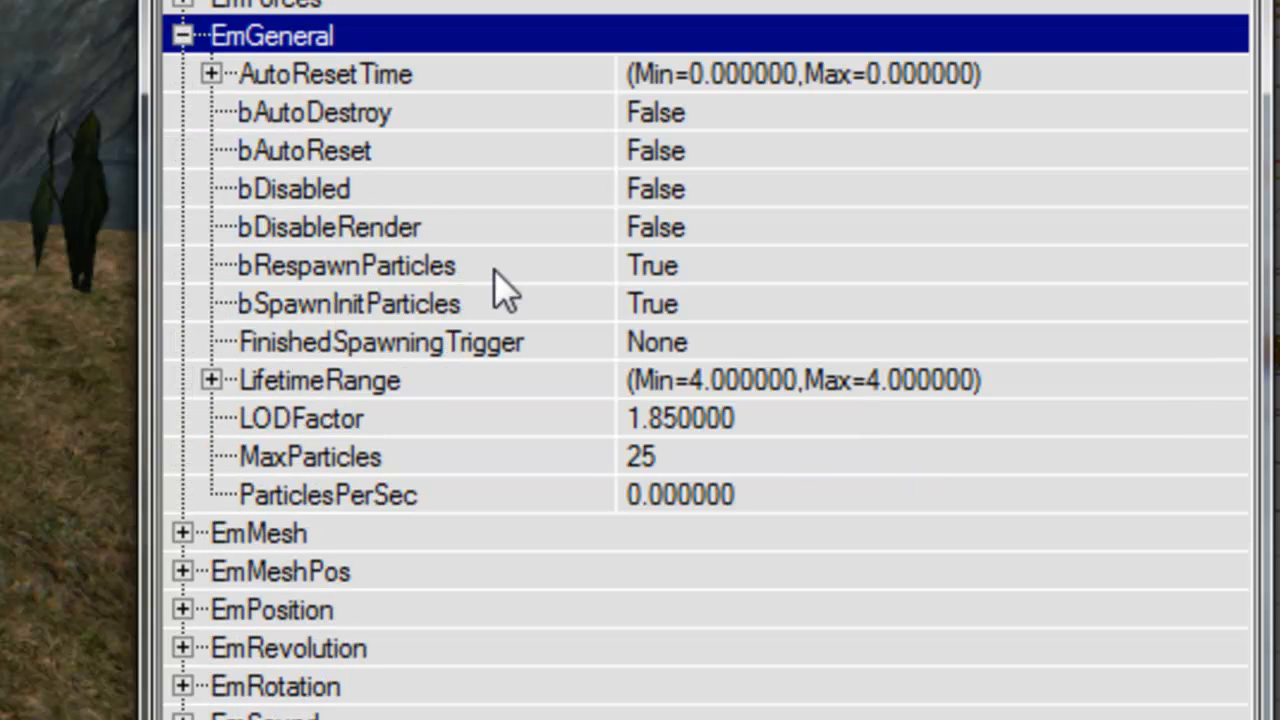
double_click(452, 184)
- Choose the Trigger class under Triggers in the actor class tree and place a trigger on the grass
left_click_drag(68, 360, 68, 480)
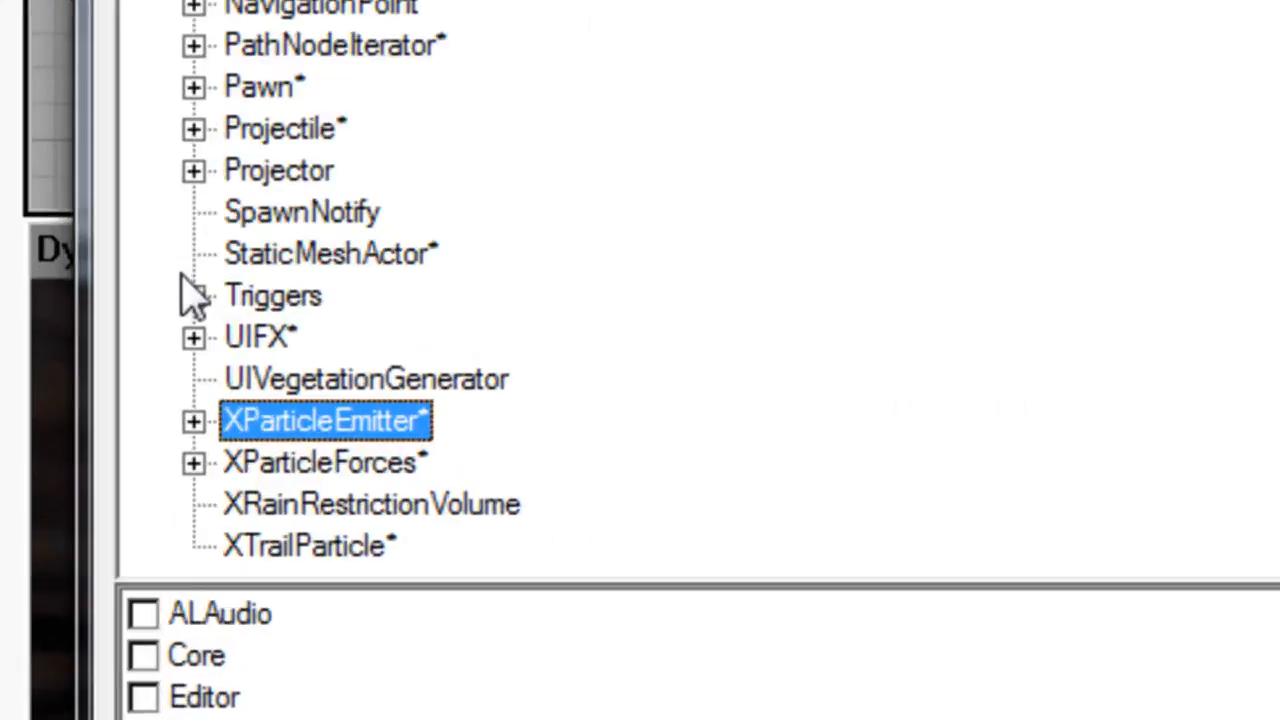
left_click(193, 296)
left_click(330, 503)
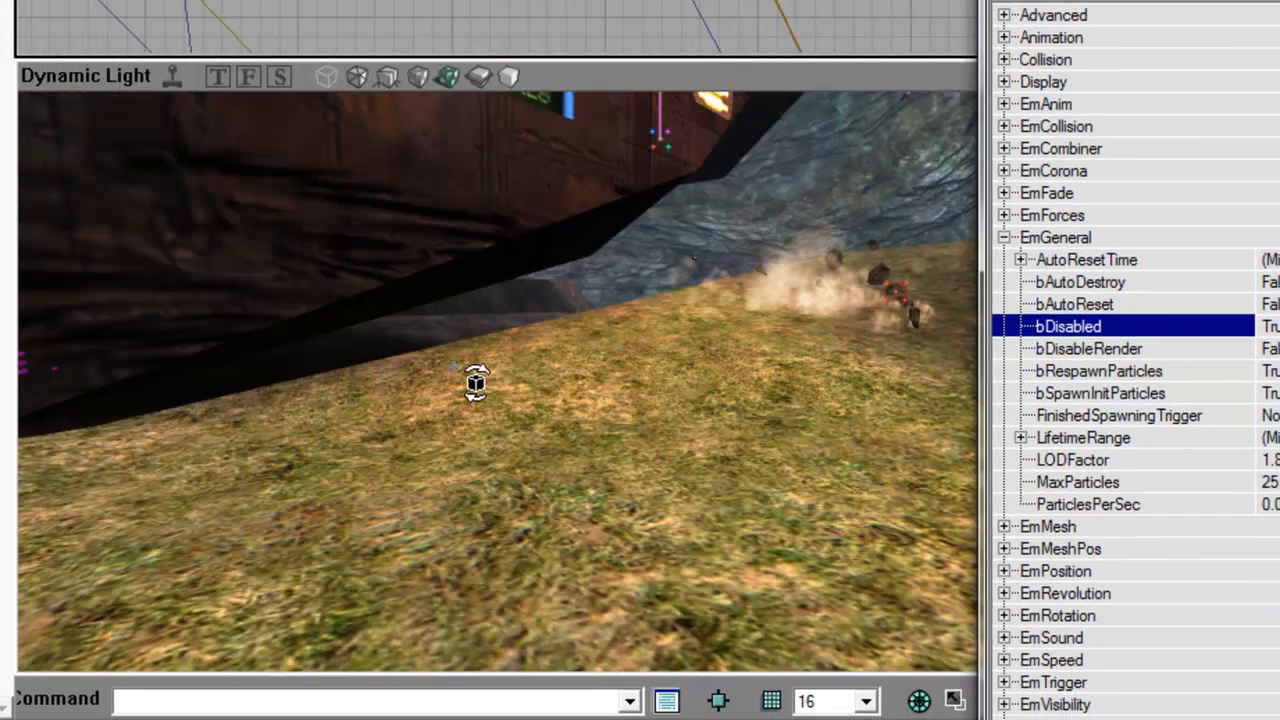
left_click(440, 423)
right_click(440, 423)
left_click(520, 3)
left_click(462, 409)
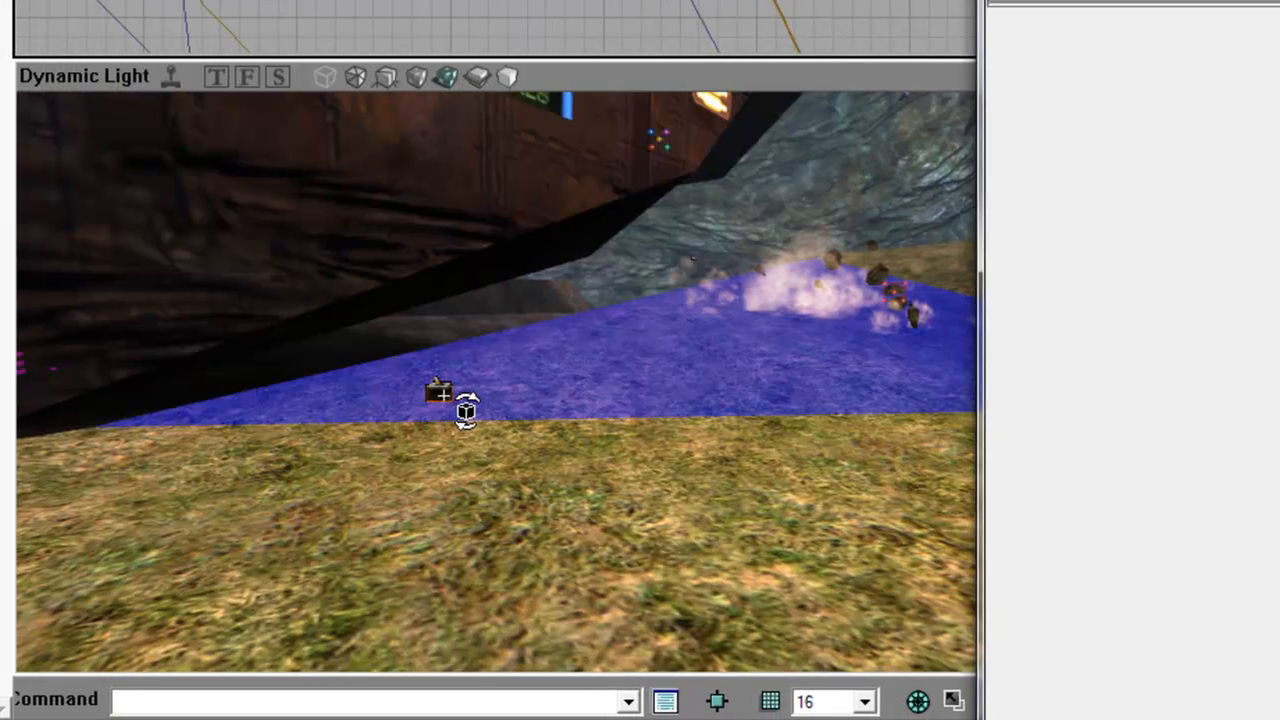
- Set the new trigger's CollisionRadius to 512 in its Collision properties
left_click(441, 390)
left_click(1059, 61)
left_click(844, 416)
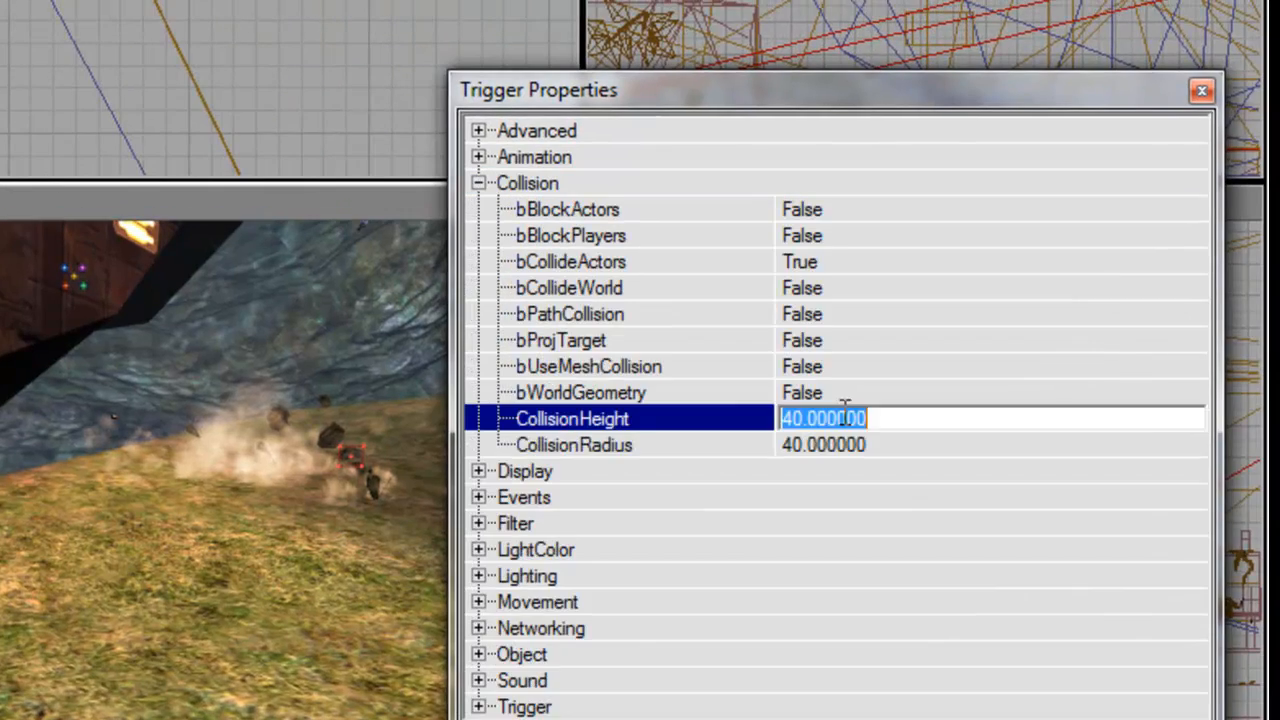
left_click(844, 445)
type("256")
key("Return")
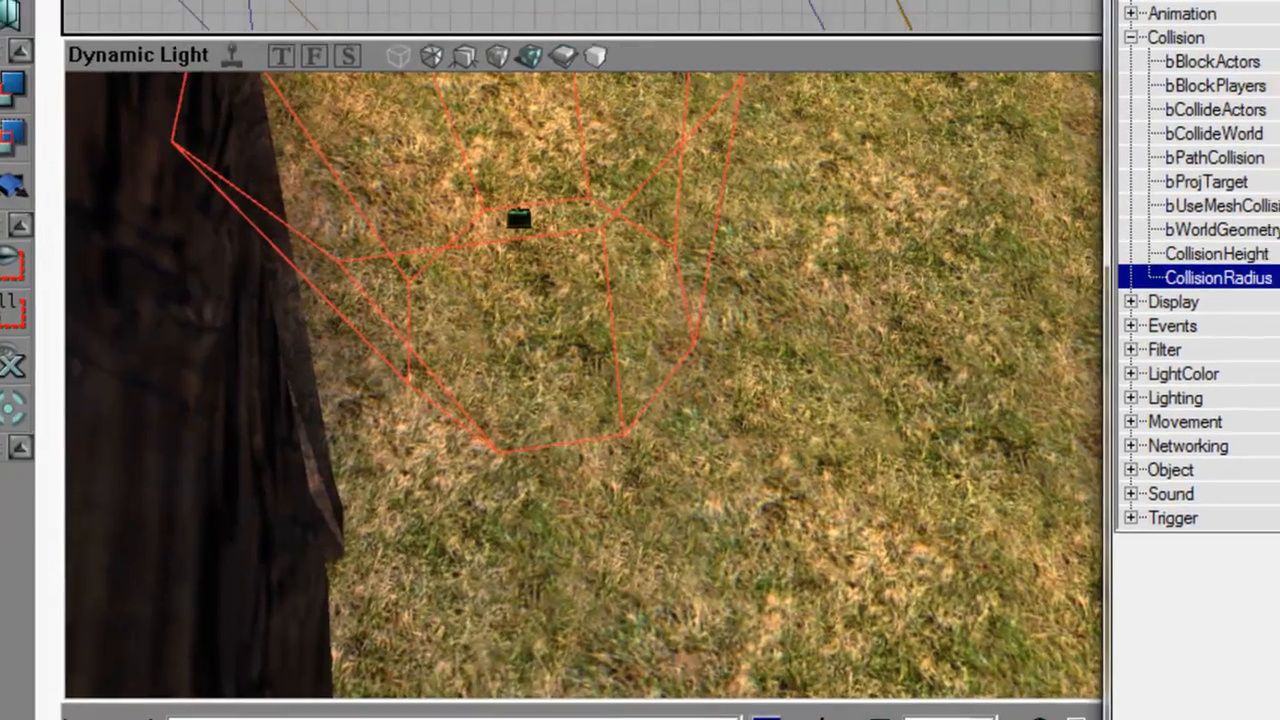
type("512")
key("Return")
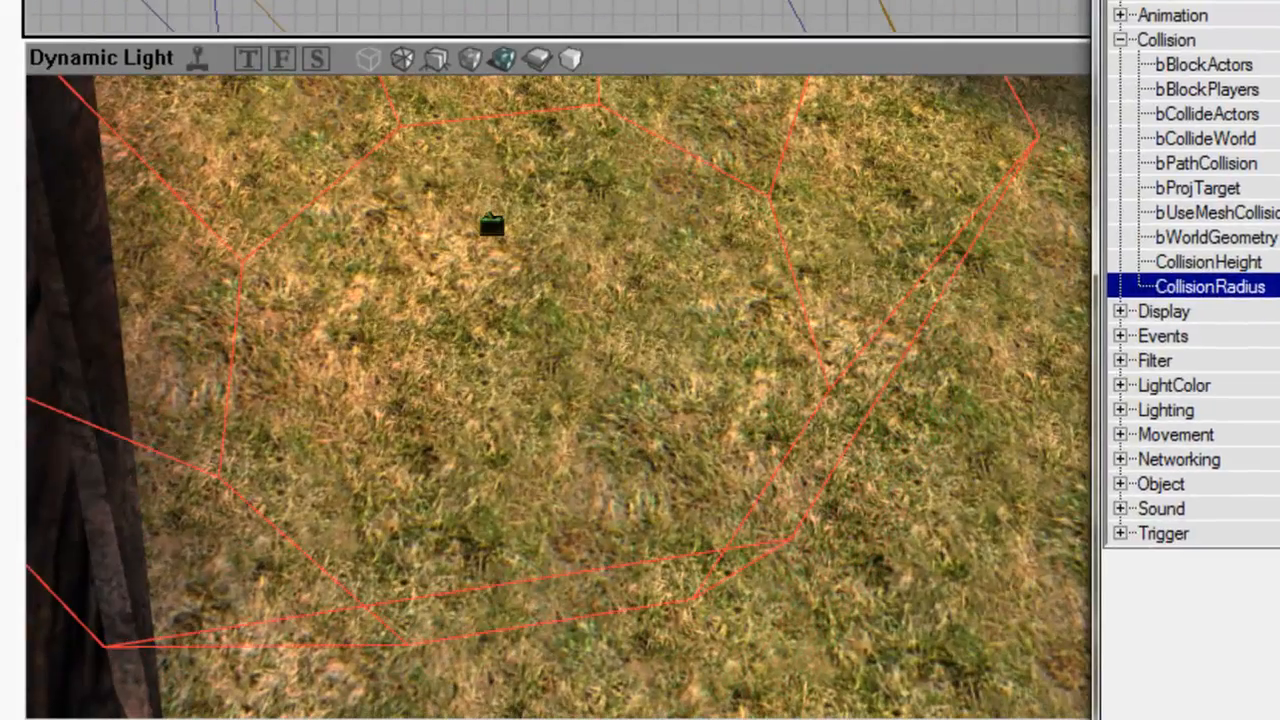
- Set the trigger's Event name to RockSpawn
double_click(1250, 46)
double_click(1212, 92)
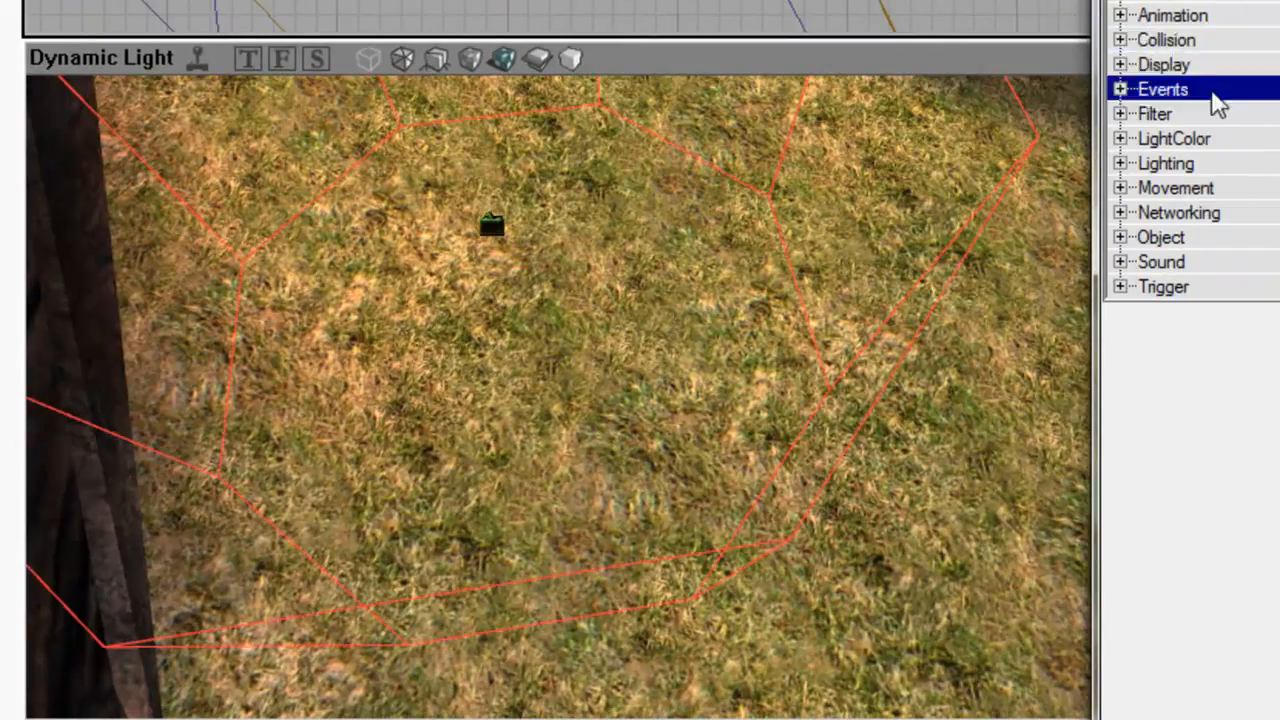
left_click(732, 310)
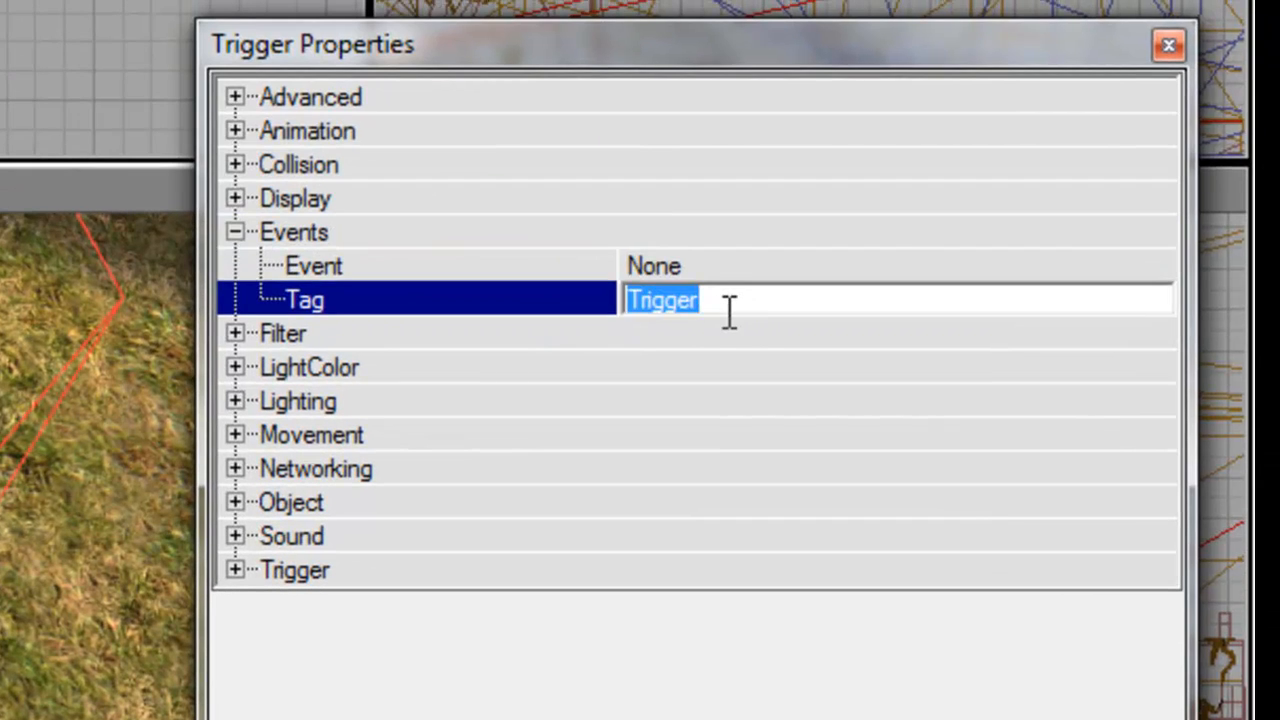
key("Up")
type("Rock")
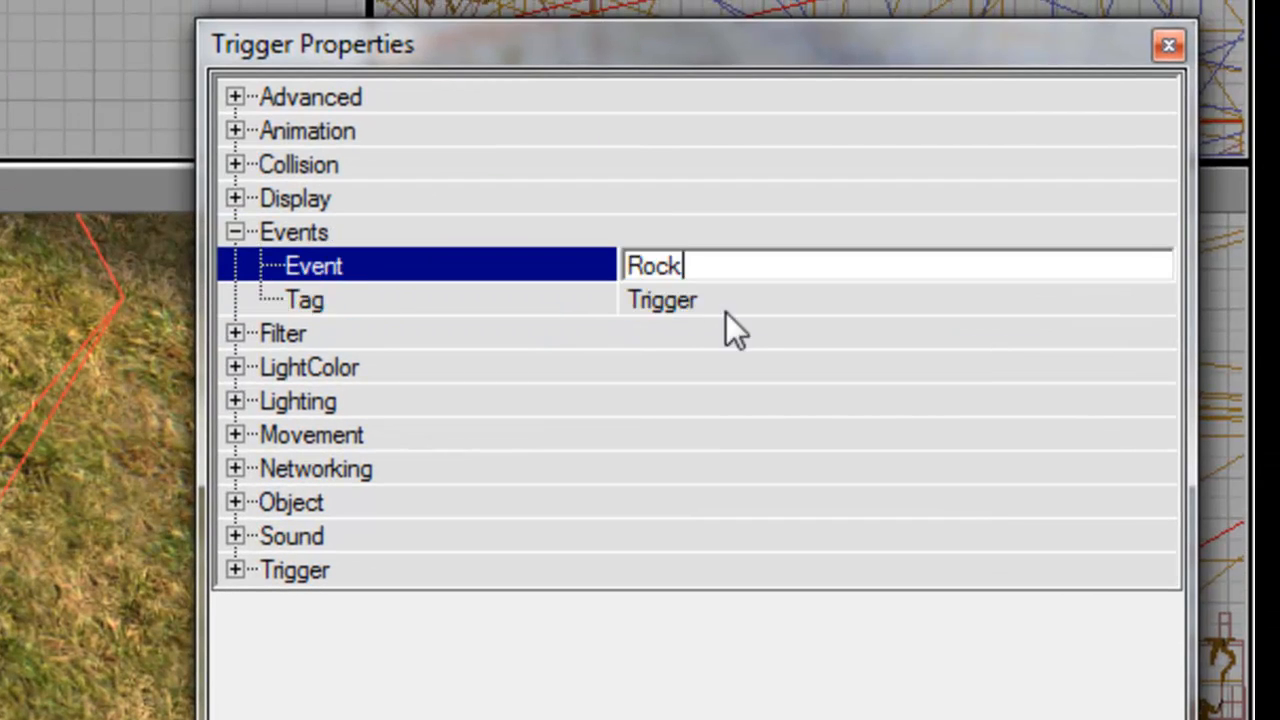
key("Return")
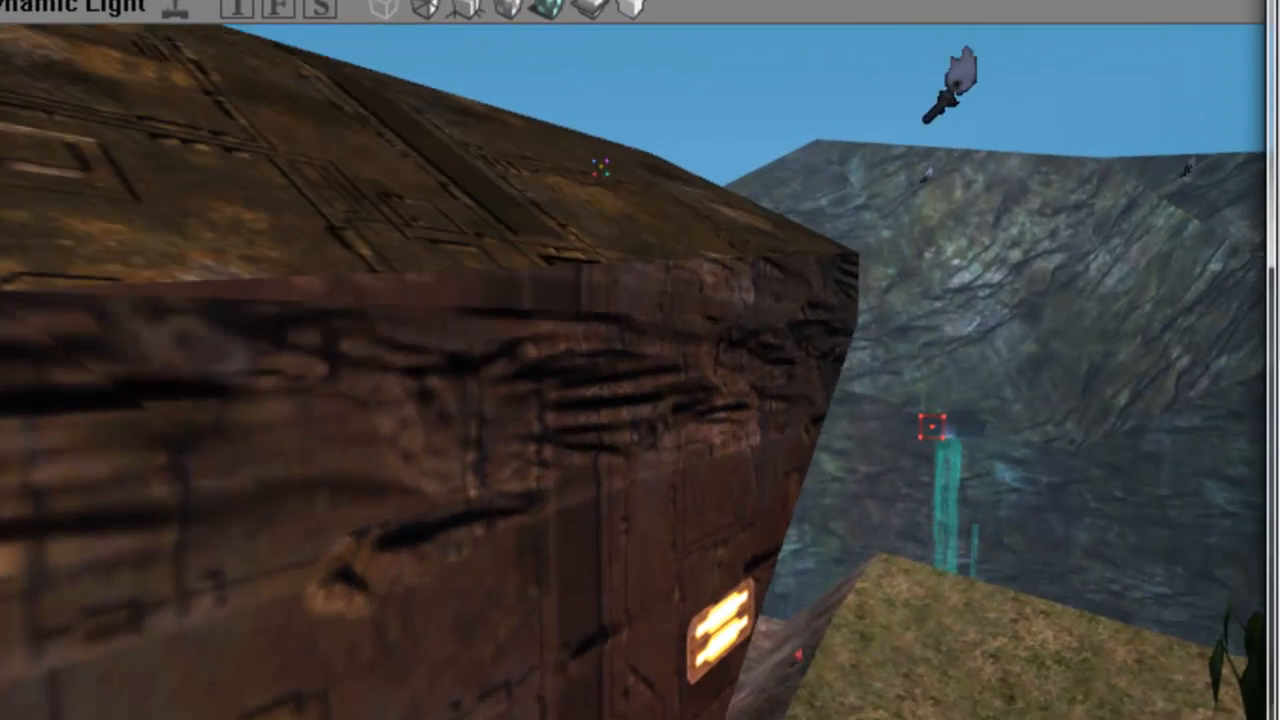
- Set the Tag of the mesh emitter above the structure to RockSpawn
left_click_drag(601, 198, 601, 186)
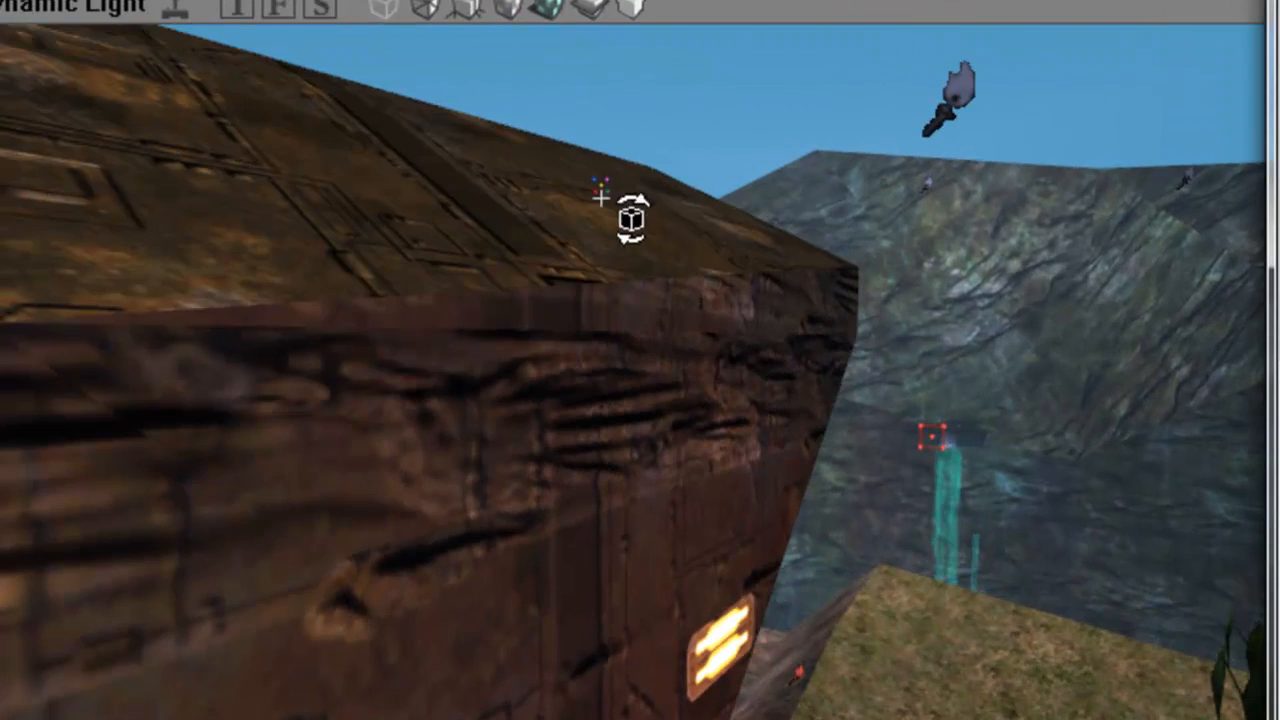
left_click(609, 197)
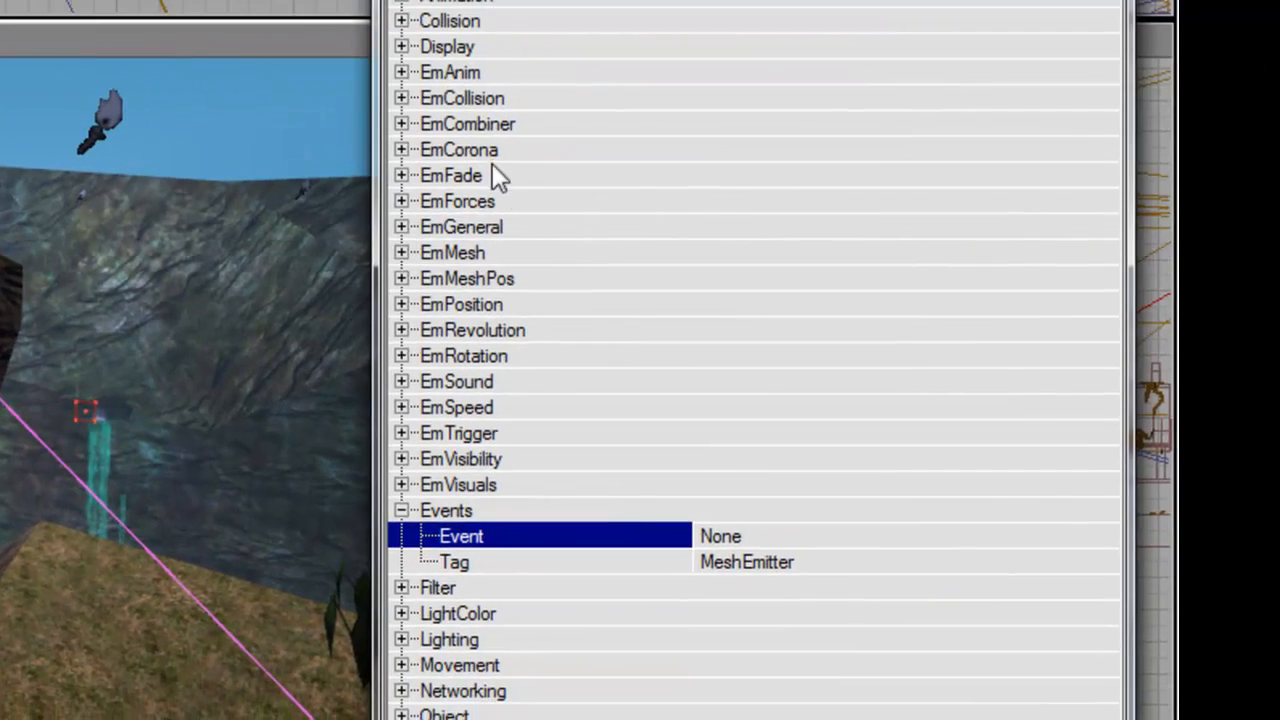
left_click(530, 228)
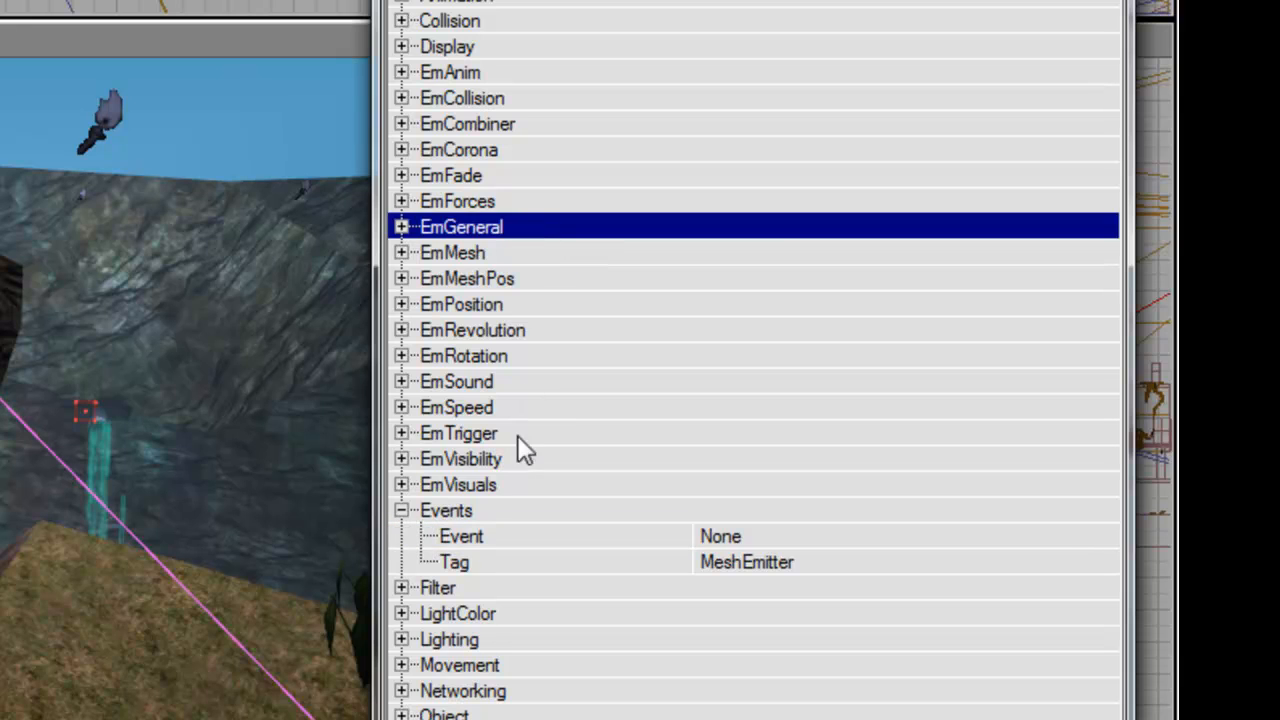
left_click(535, 563)
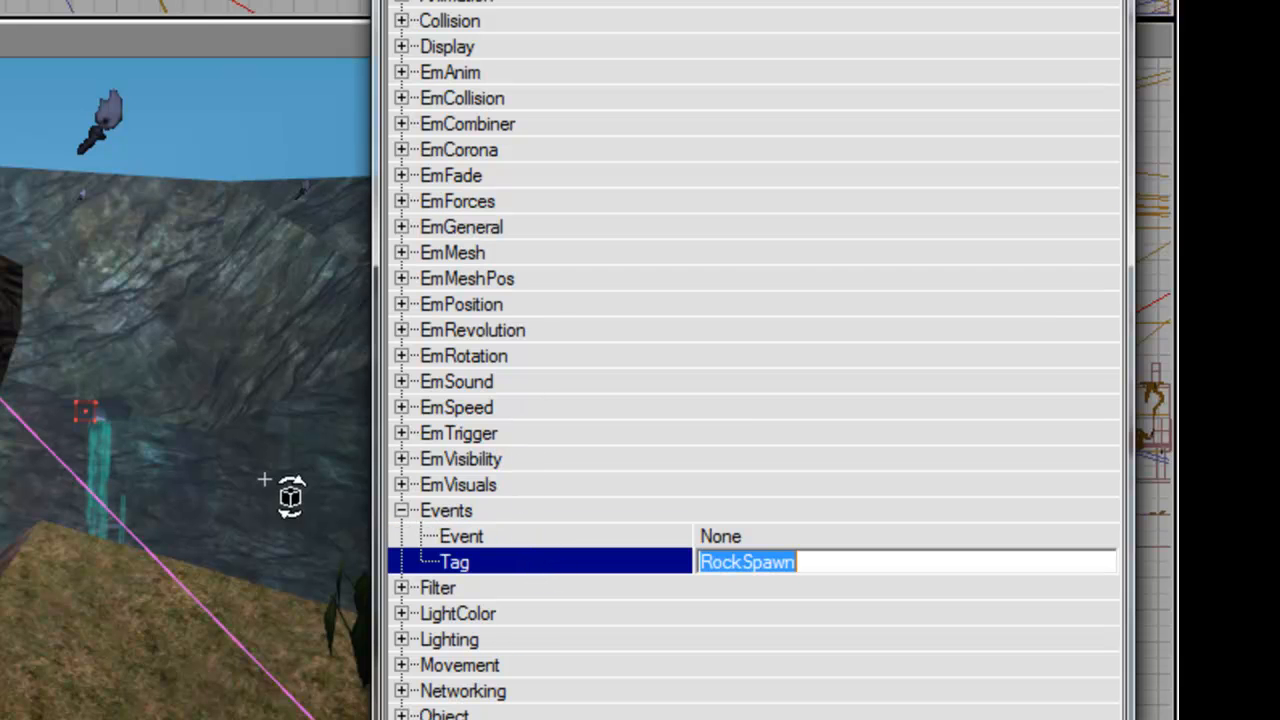
- Set bRespawnParticles and bDisabled to False in the mesh emitter's EmGeneral properties
double_click(528, 228)
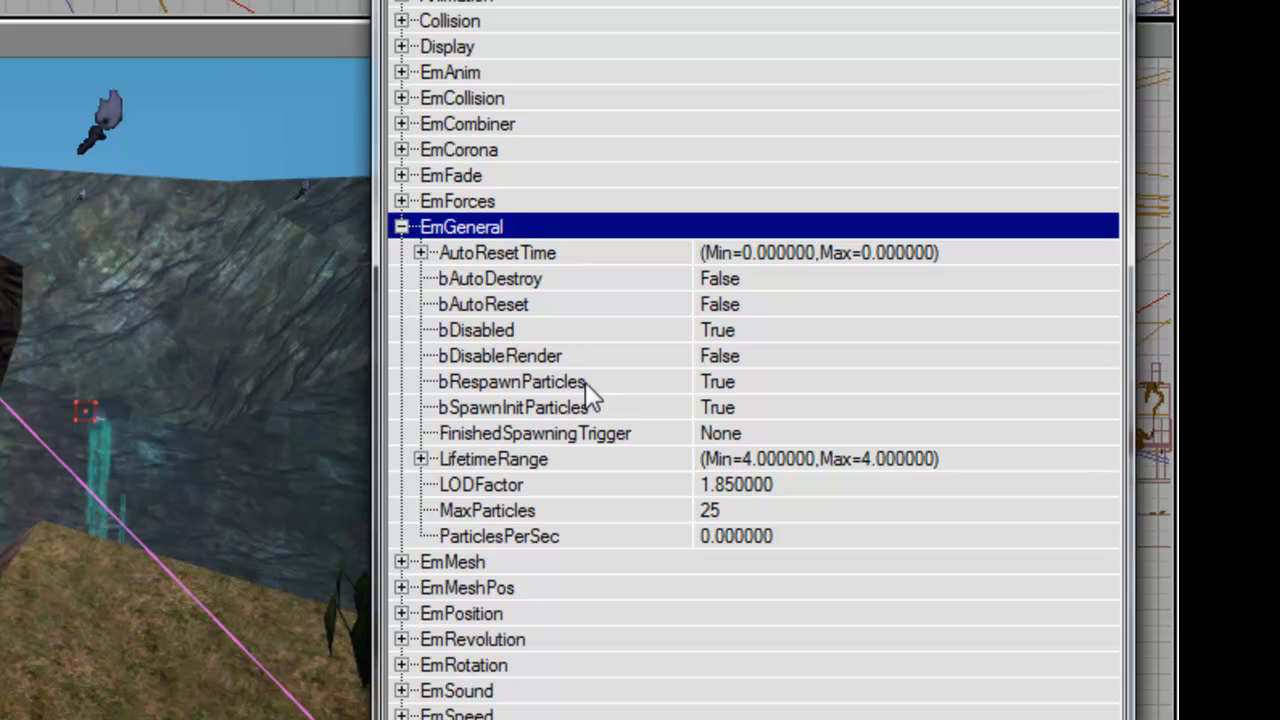
double_click(585, 382)
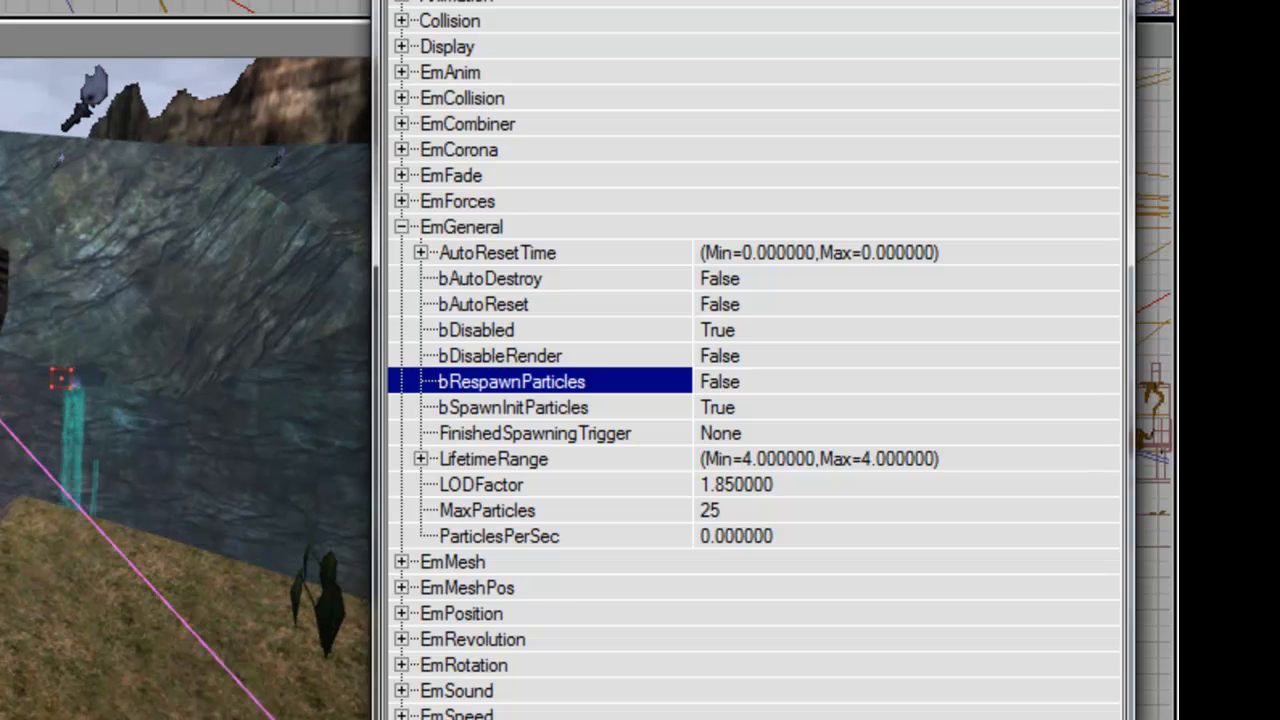
left_click(483, 333)
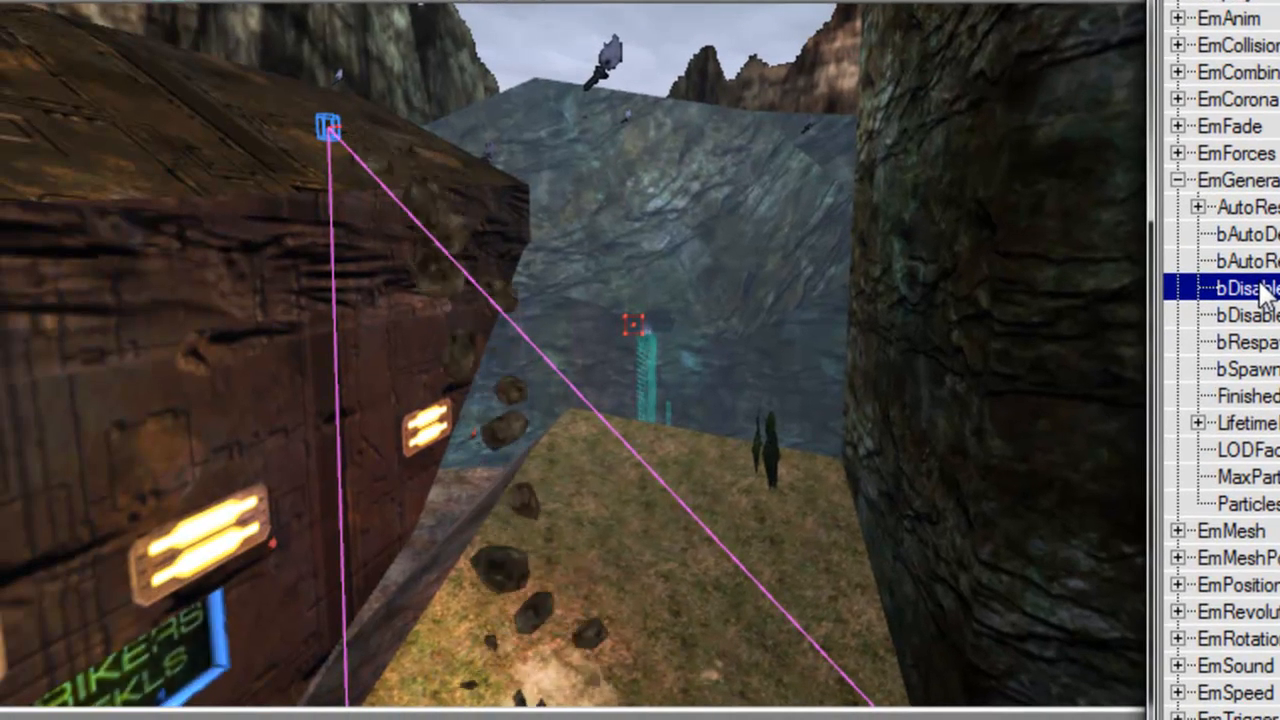
- Set the mesh emitter's ParticlesPerSec to 100 in its EmGeneral properties
right_click_drag(648, 293, 592, 308)
left_click(1240, 531)
left_click(886, 520)
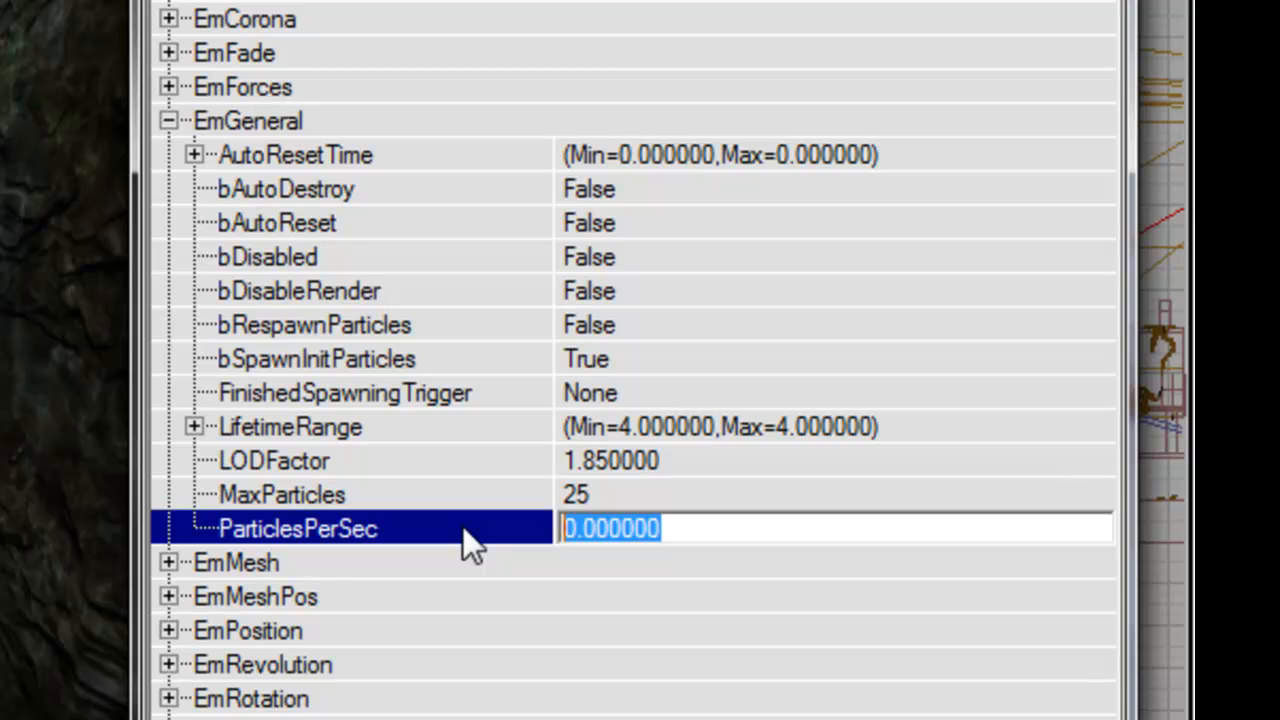
type("100")
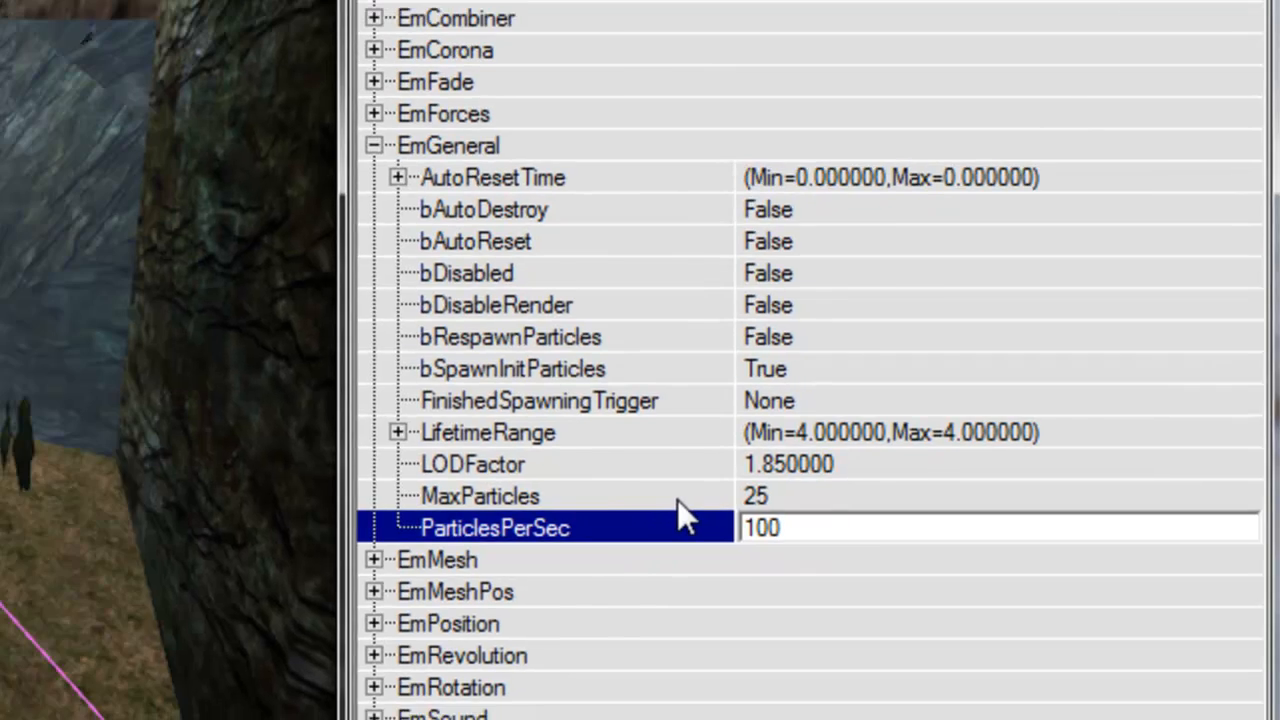
left_click(492, 497)
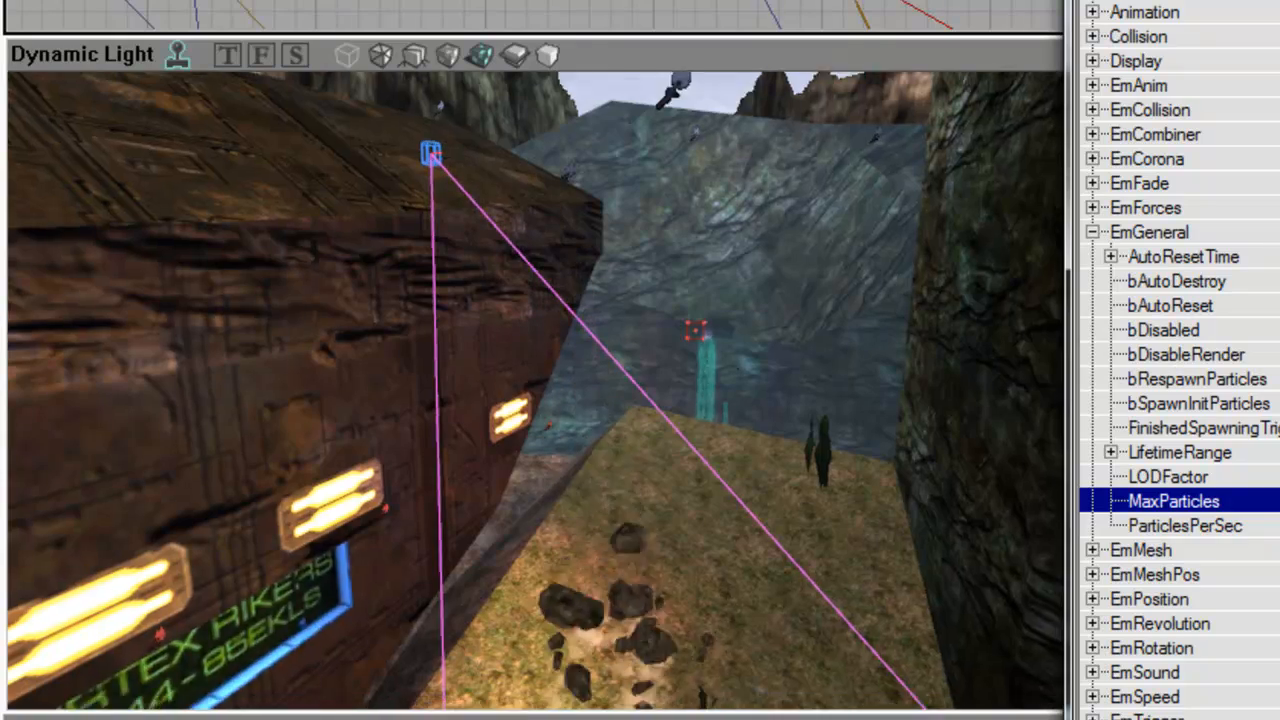
- Save and play-test the map, walk toward the structure to check the rock emitter, and quit the game
mouse_move(778, 443)
right_mouse_down()
mouse_move(778, 510)
mouse_move(778, 370)
mouse_move(760, 457)
right_mouse_up()
key("ctrl+s")
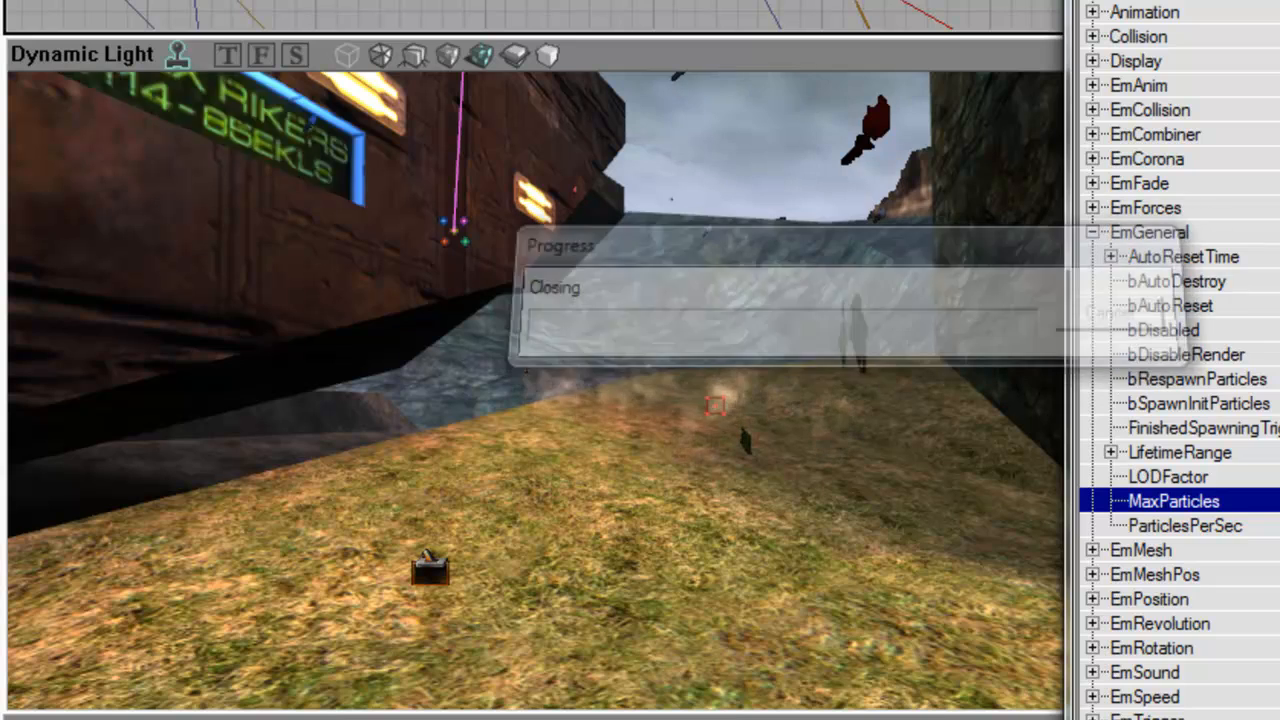
key("p")
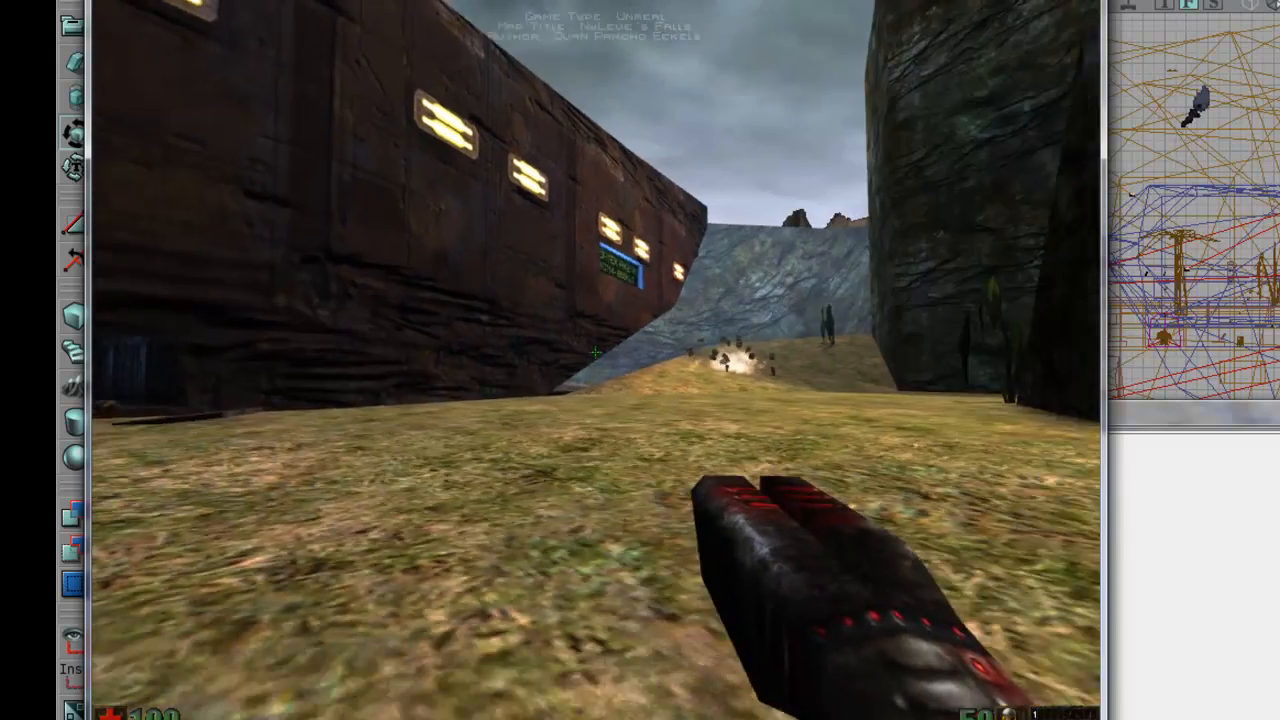
key("w")
key("w")
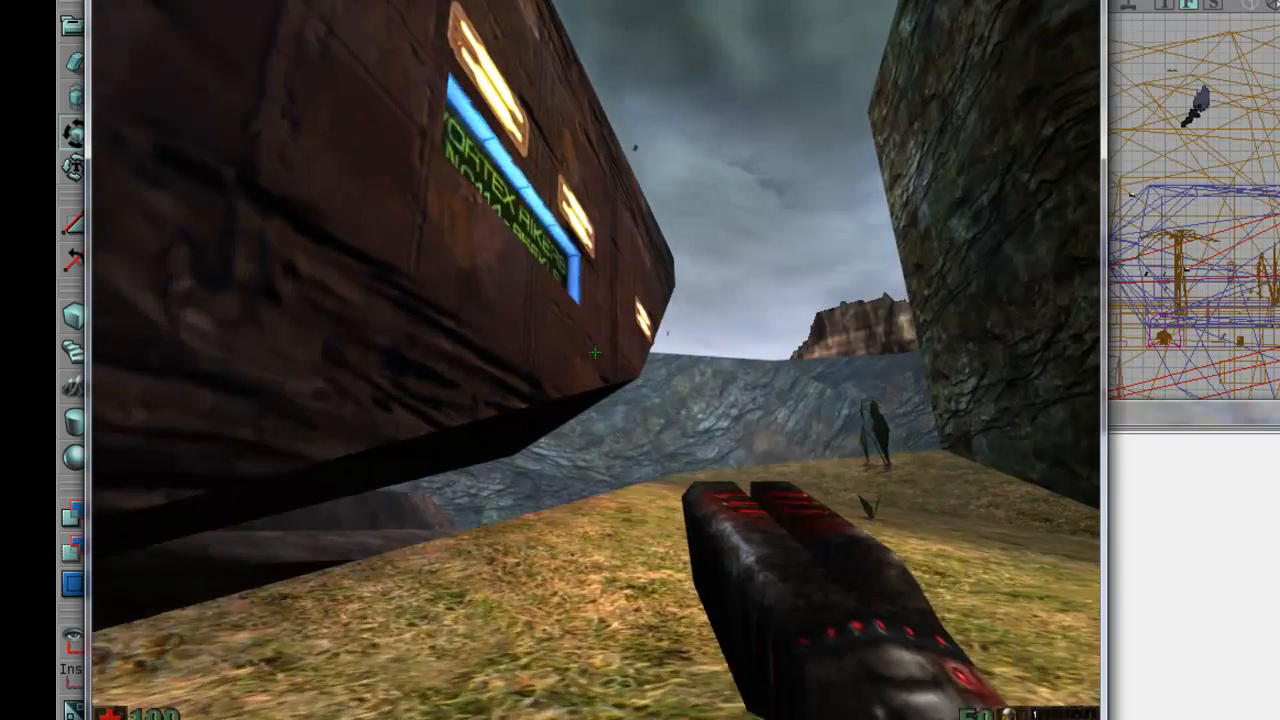
key("grave")
type("quit")
key("Return")
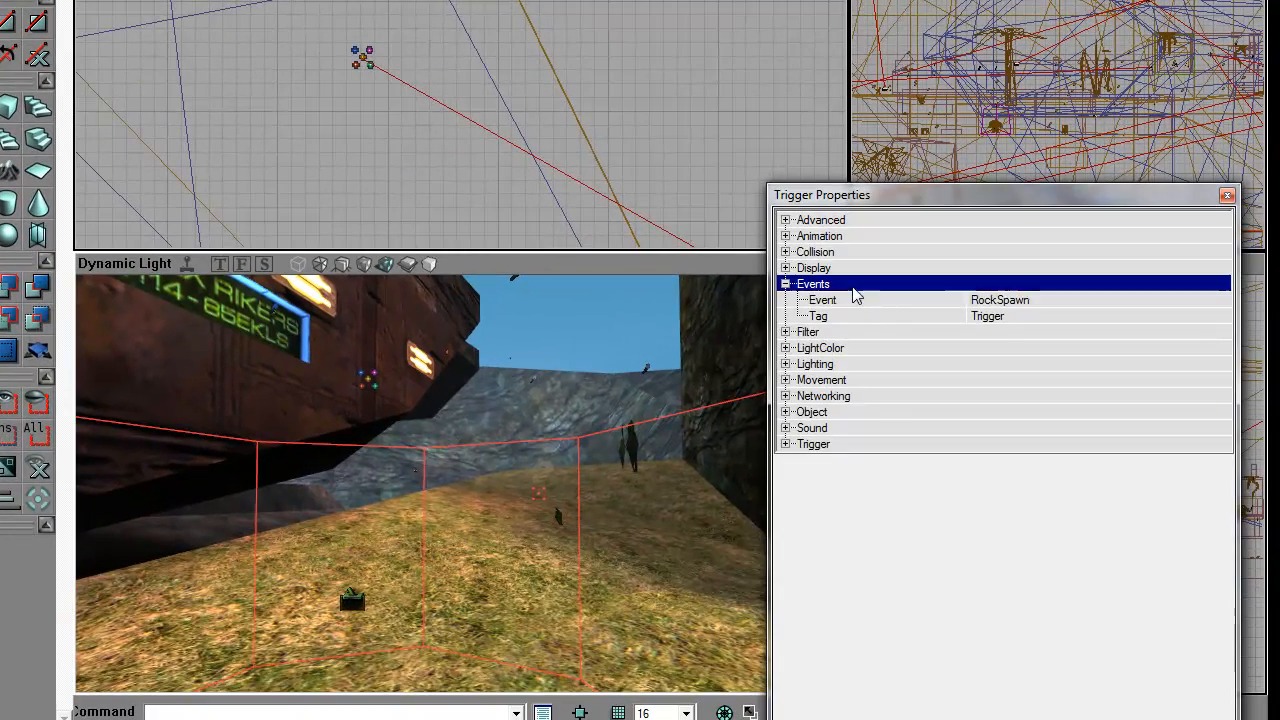
left_click(853, 288)
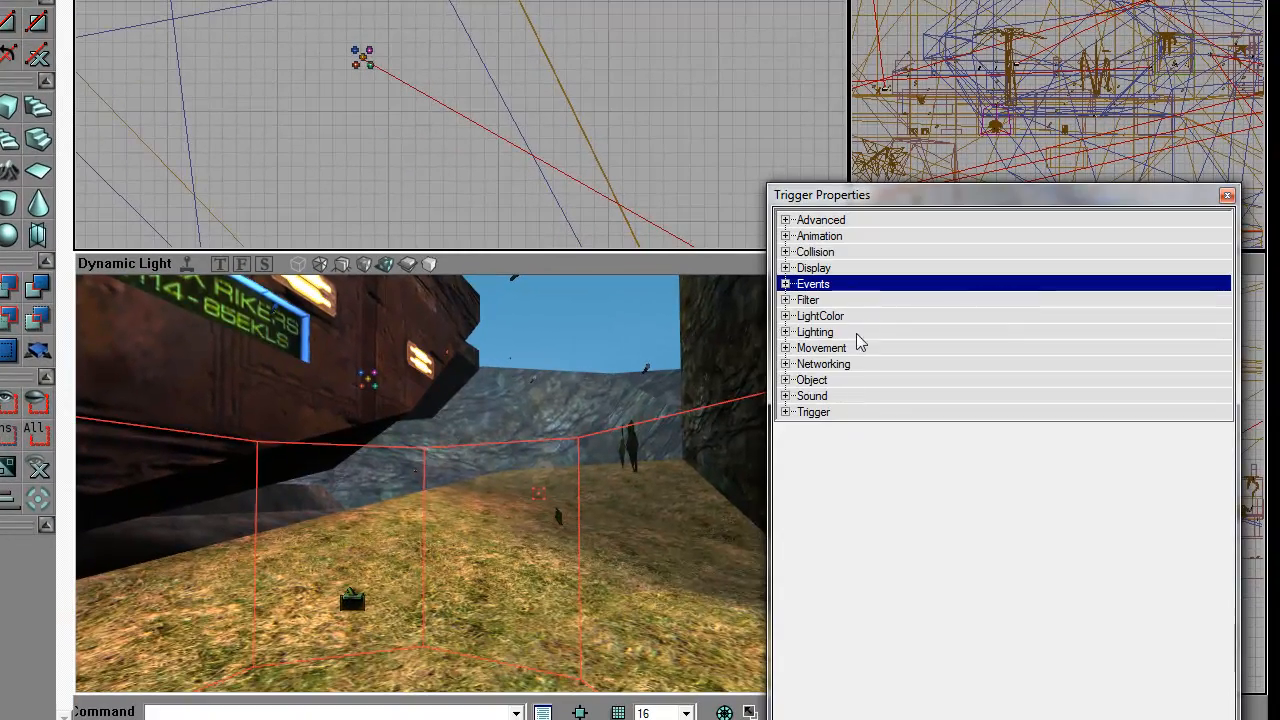
left_click(858, 347)
double_click(843, 274)
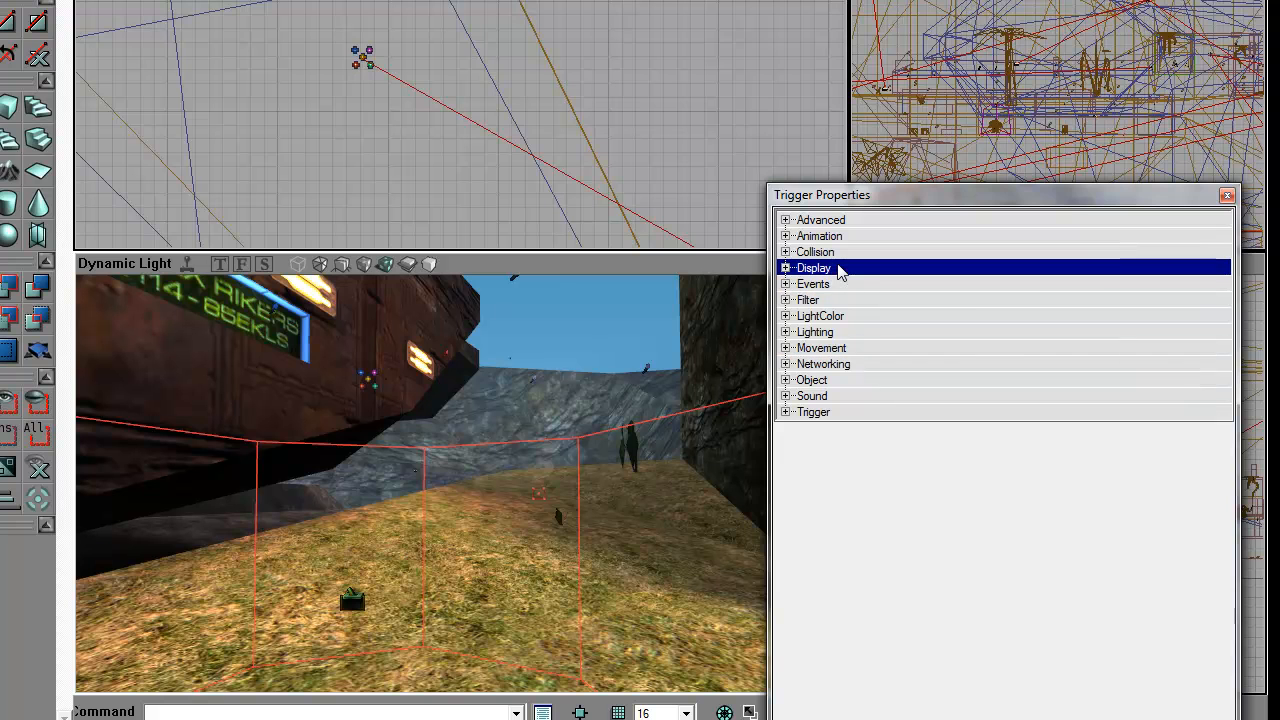
double_click(843, 273)
- Set bDisabled to True in the EmGeneral properties of the mesh emitter above the structure
left_click_drag(620, 450, 620, 350)
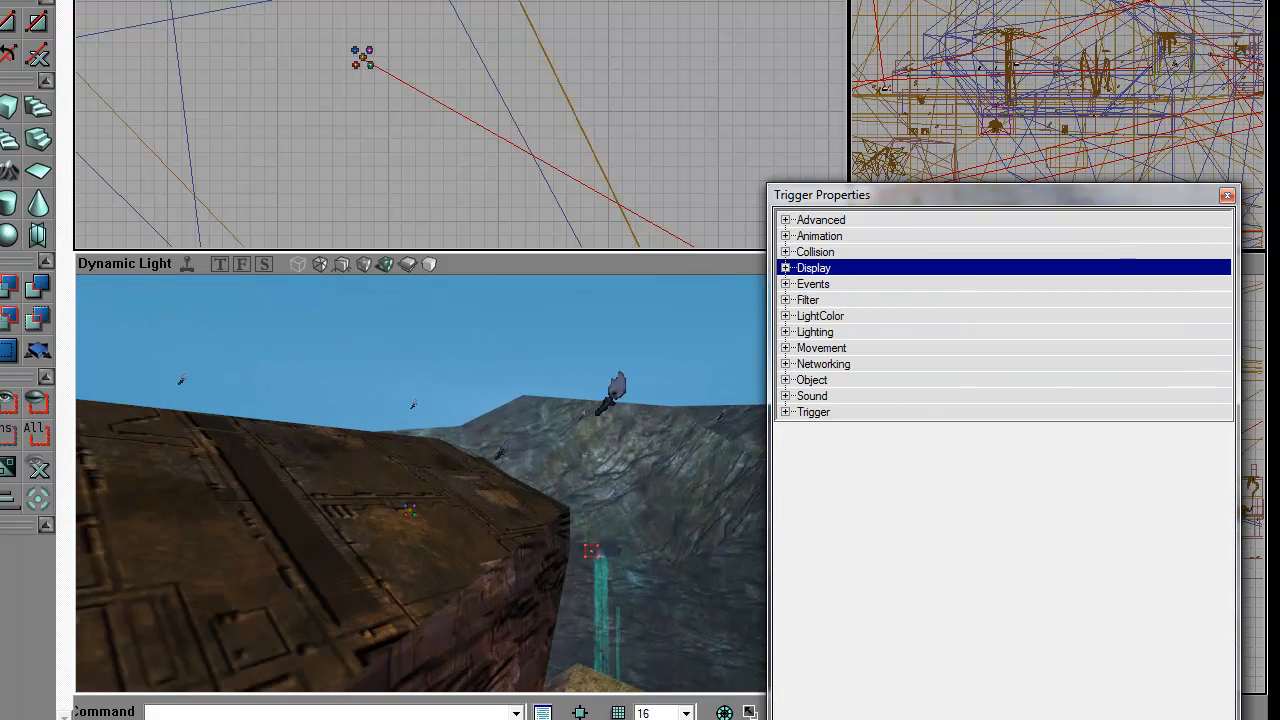
left_click(395, 514)
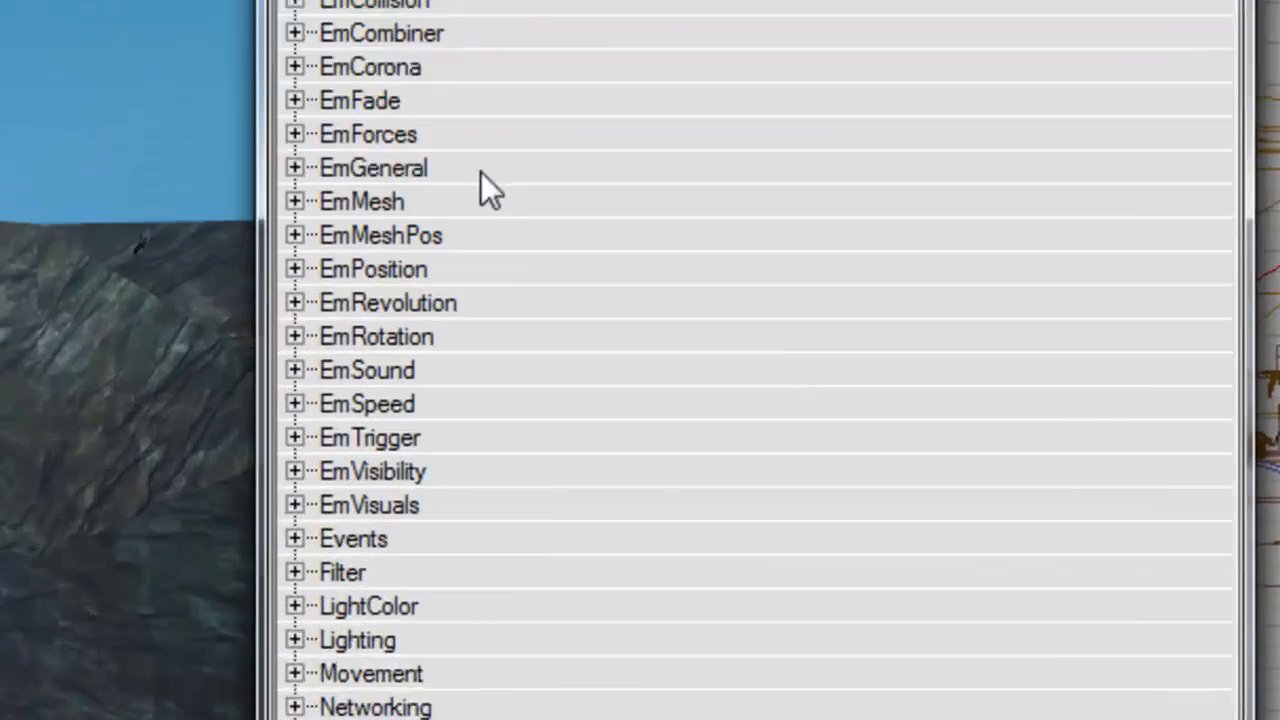
double_click(826, 379)
double_click(324, 236)
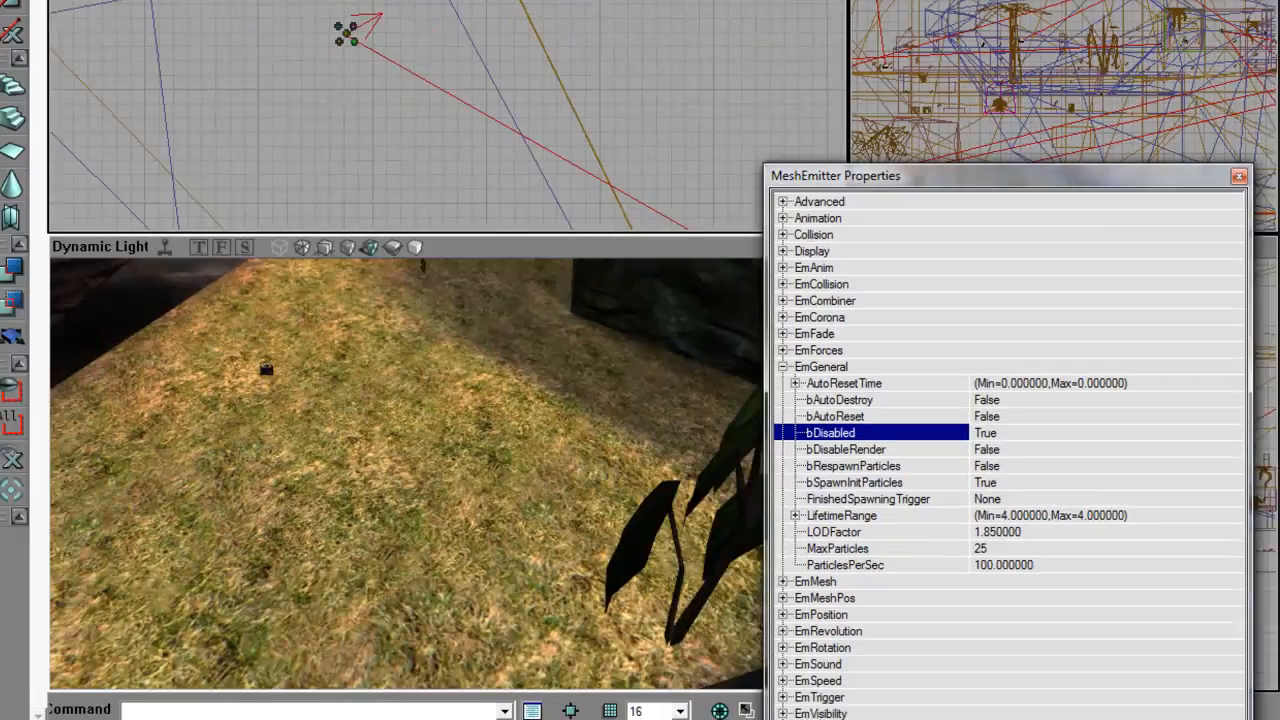
- Launch the map in play mode and walk across the grass beside the structure into the trigger area
left_click_drag(432, 476, 432, 420)
right_click_drag(432, 420, 460, 370)
left_click_drag(432, 476, 540, 440)
key("ctrl+p")
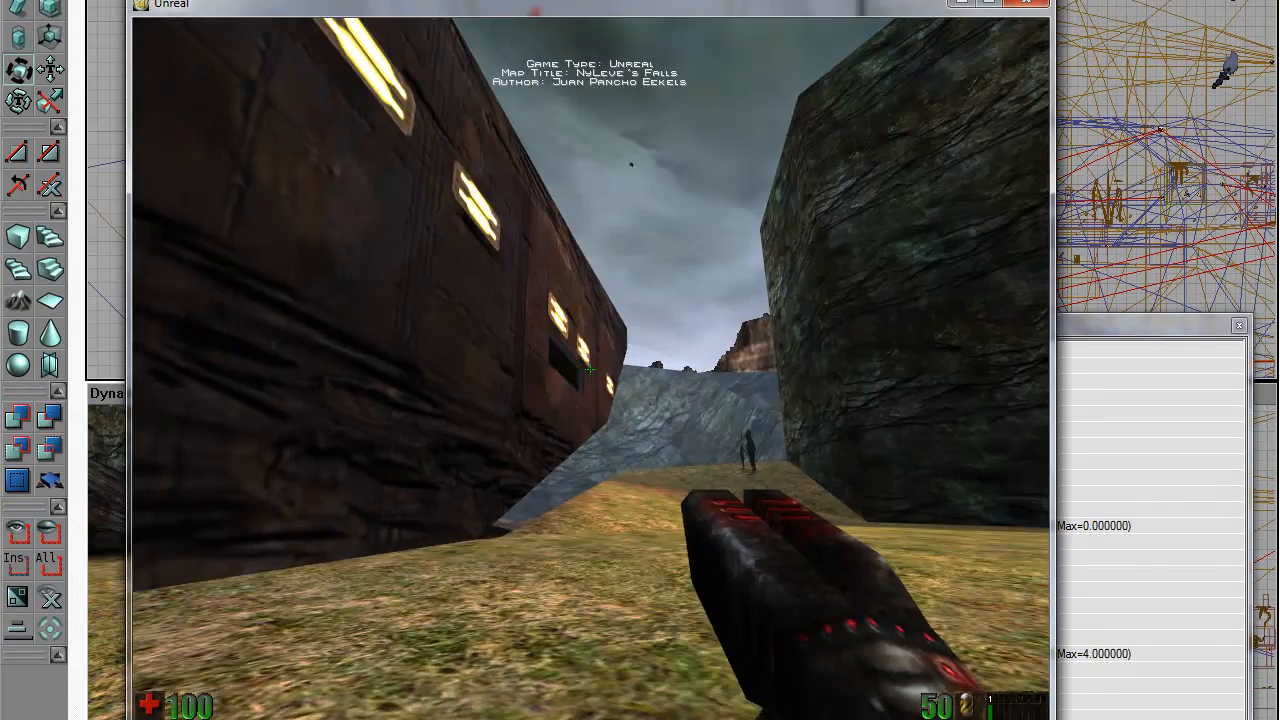
key("d")
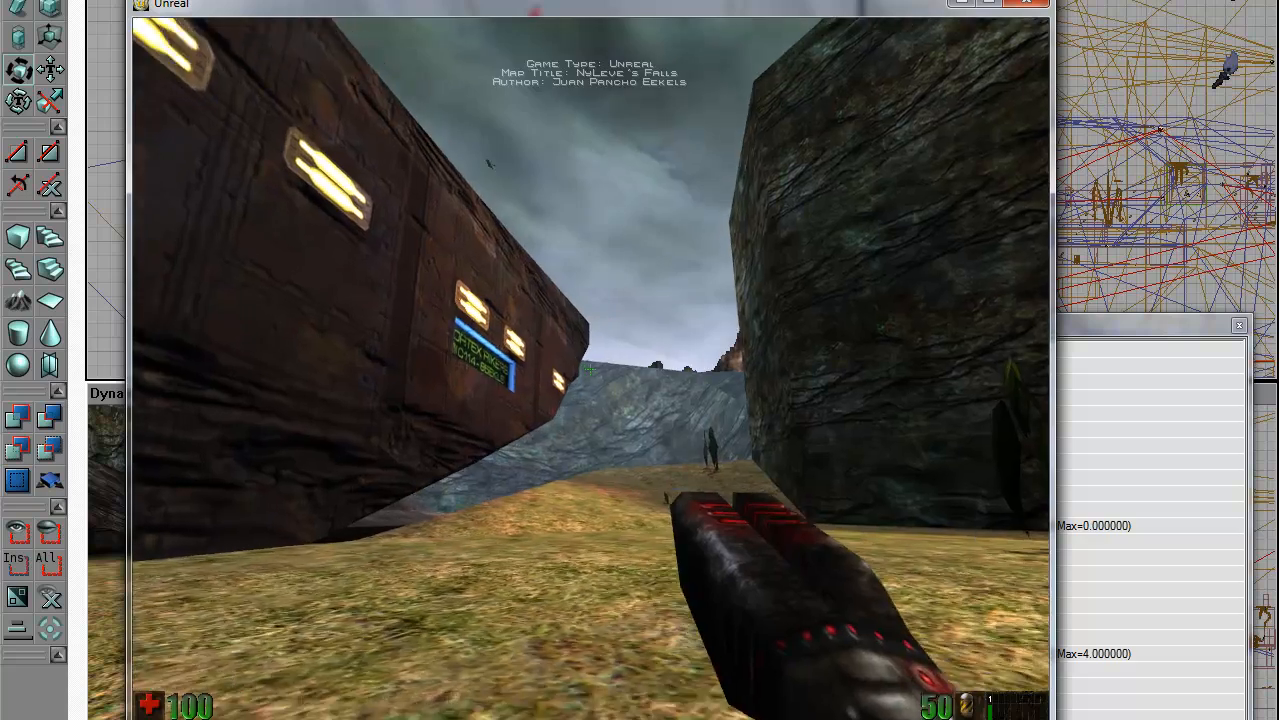
key("w")
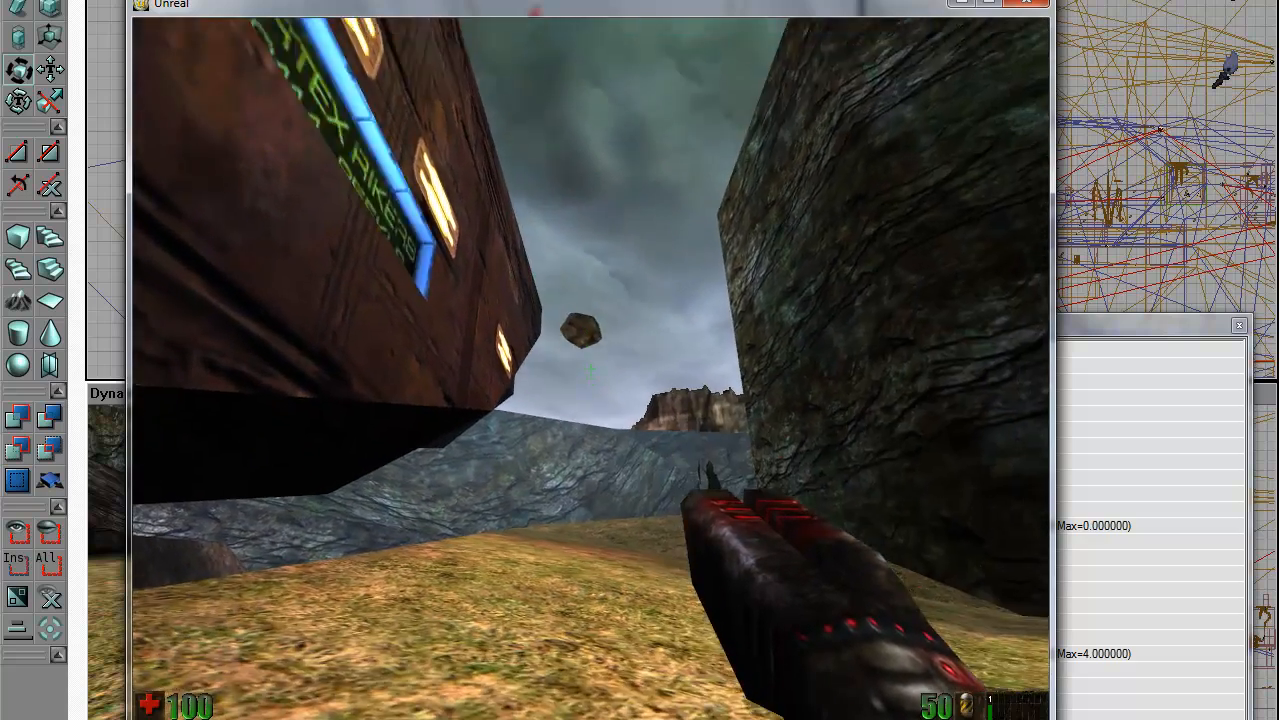
- Restart the level with the reconnect console command, walk into the trigger area to watch the rockfall, and exit the game
key("grave")
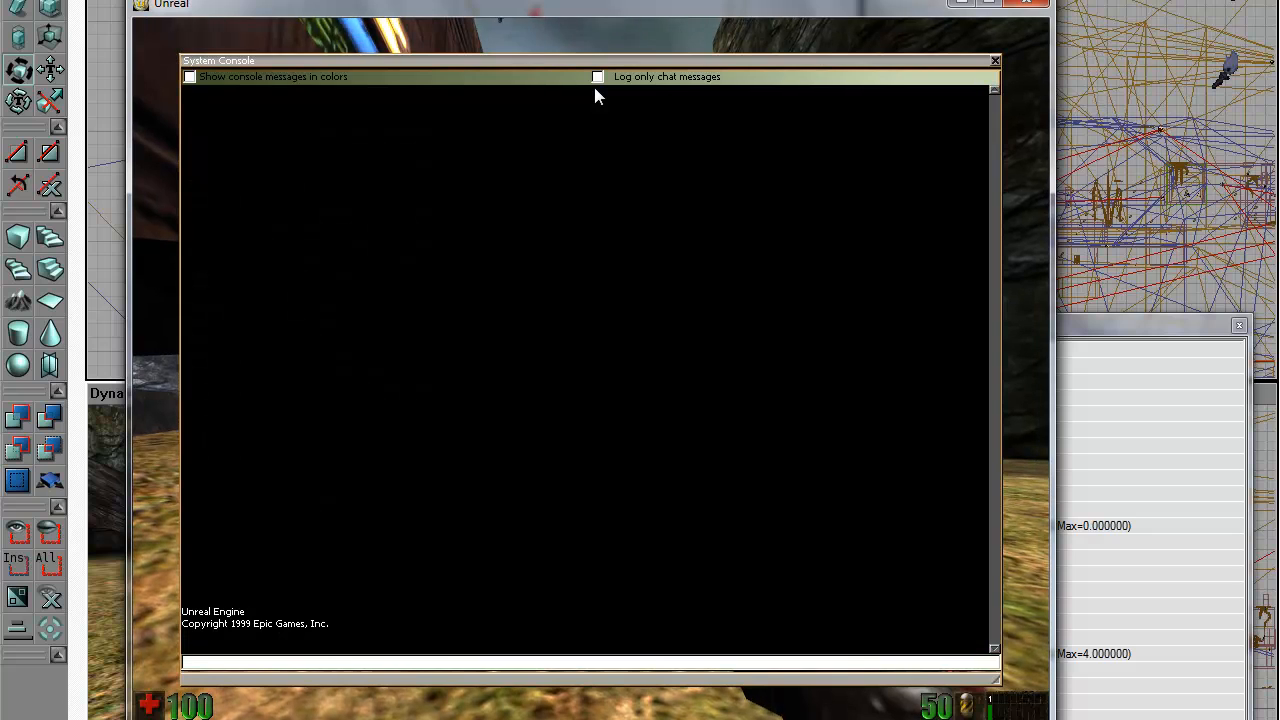
type("reconnect")
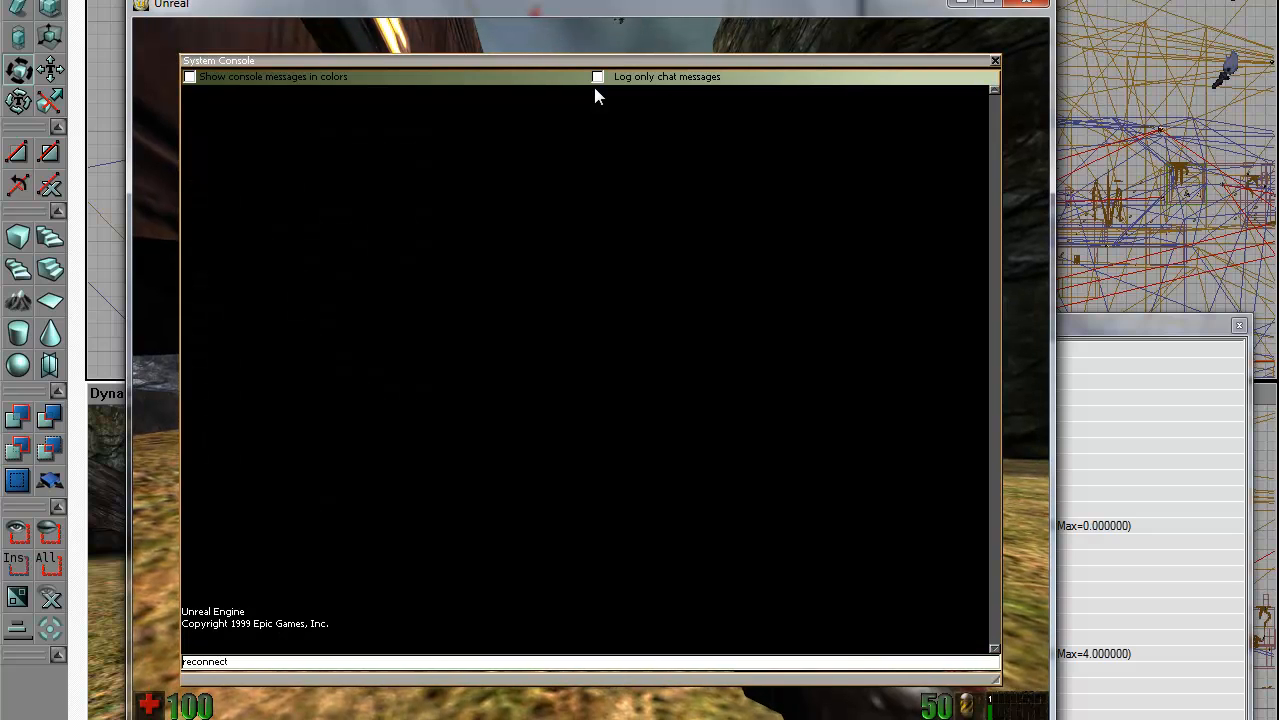
key("Return")
key("w")
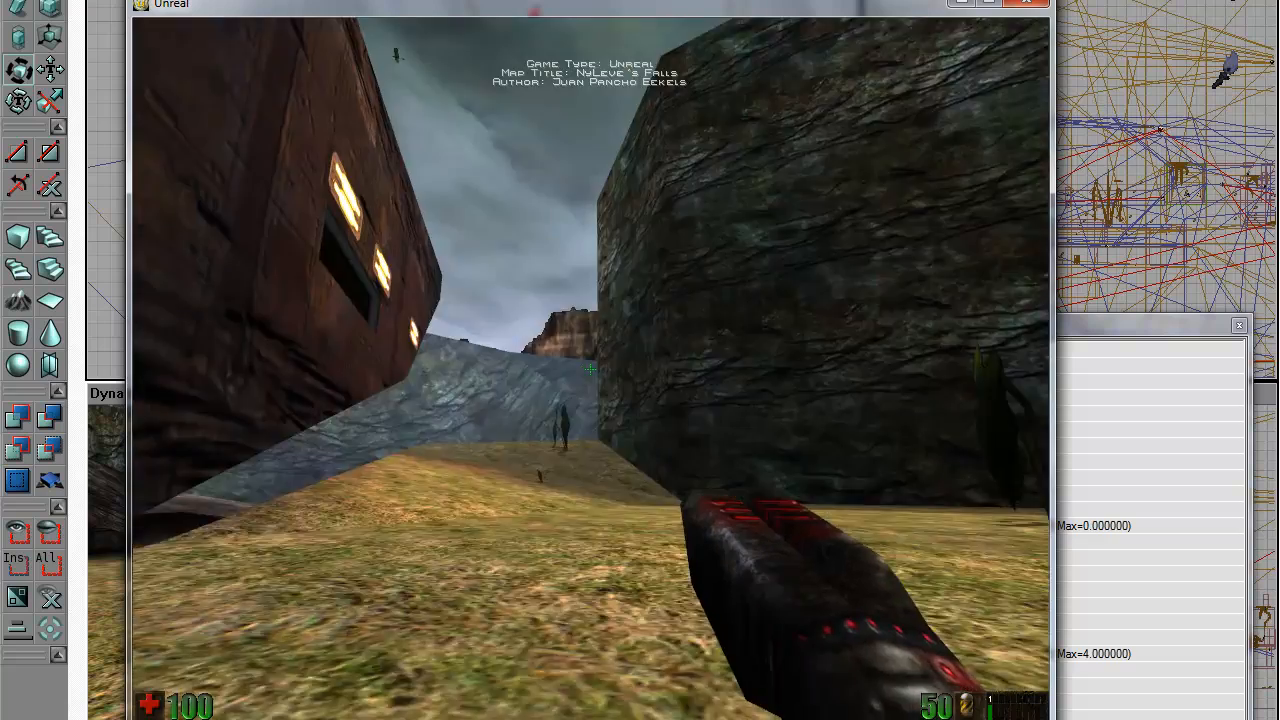
key("w")
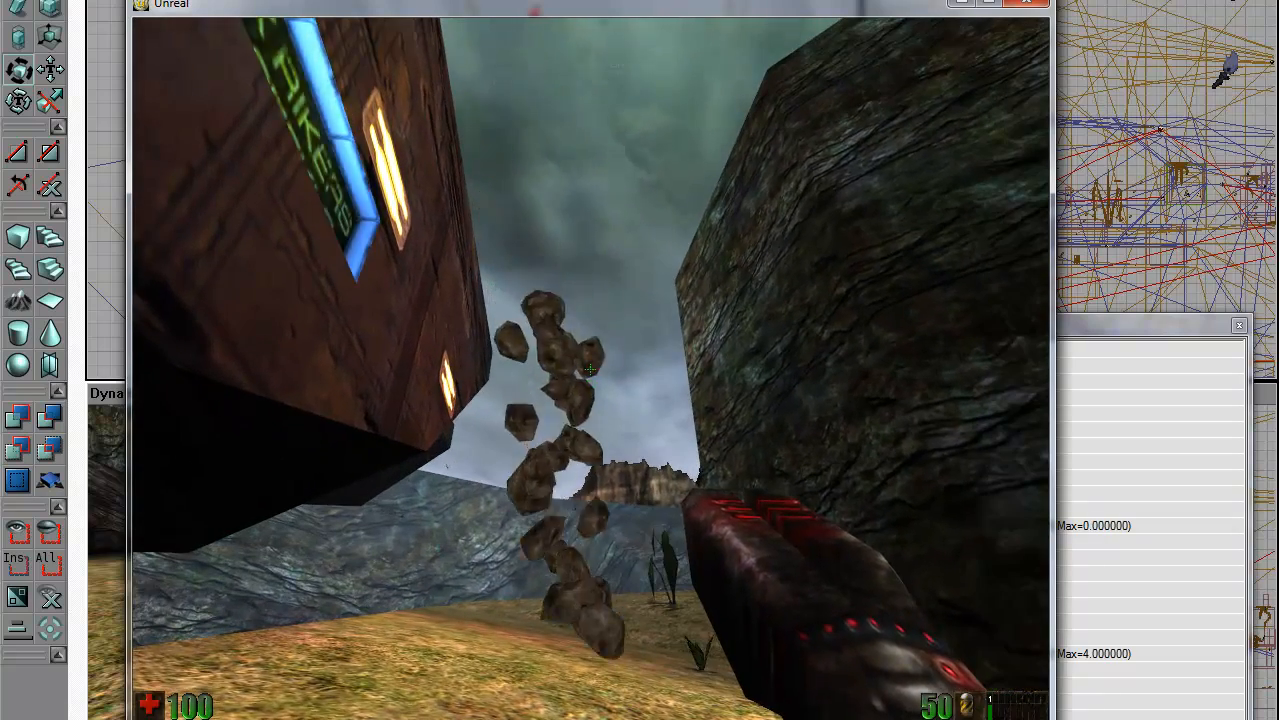
key("w")
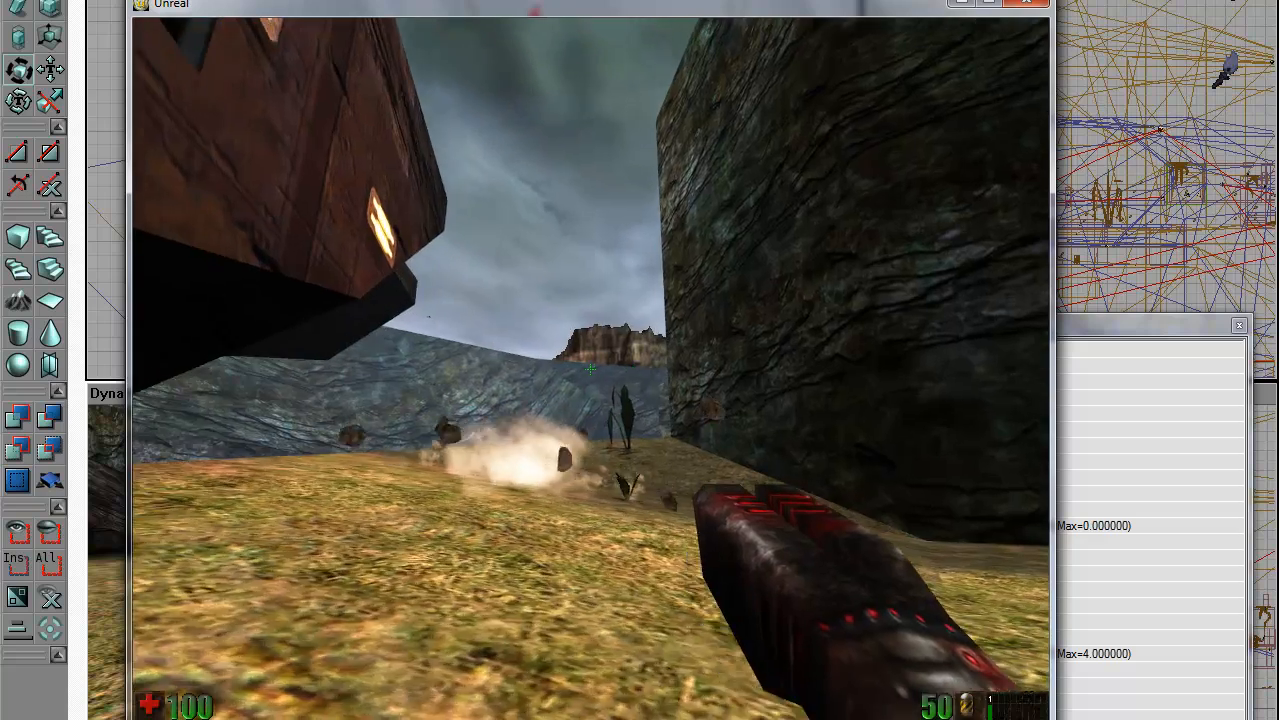
key("a")
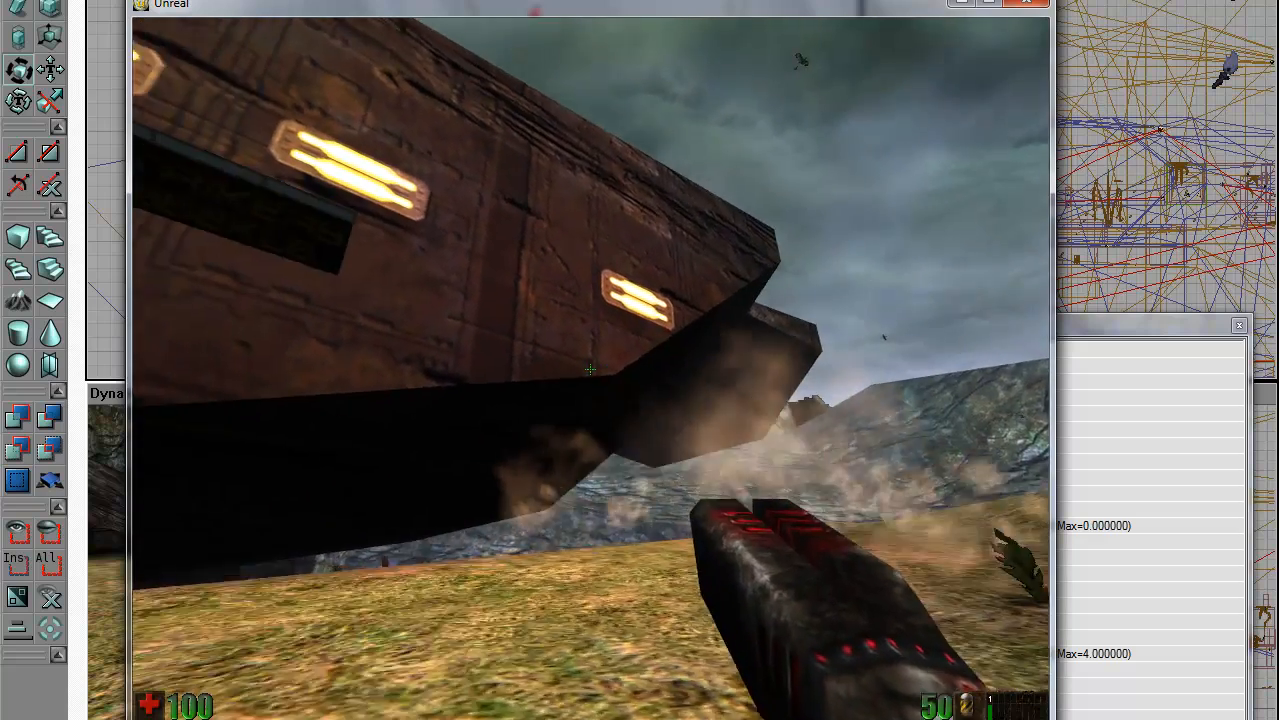
key("d")
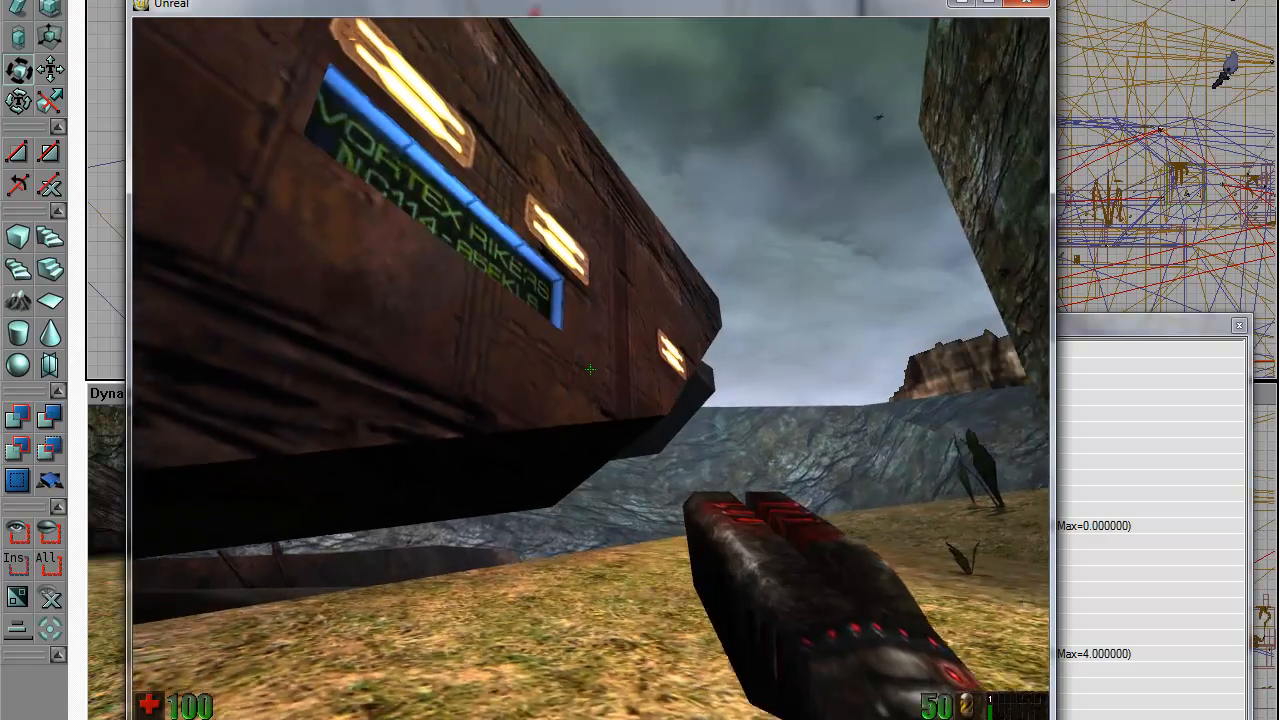
key("w")
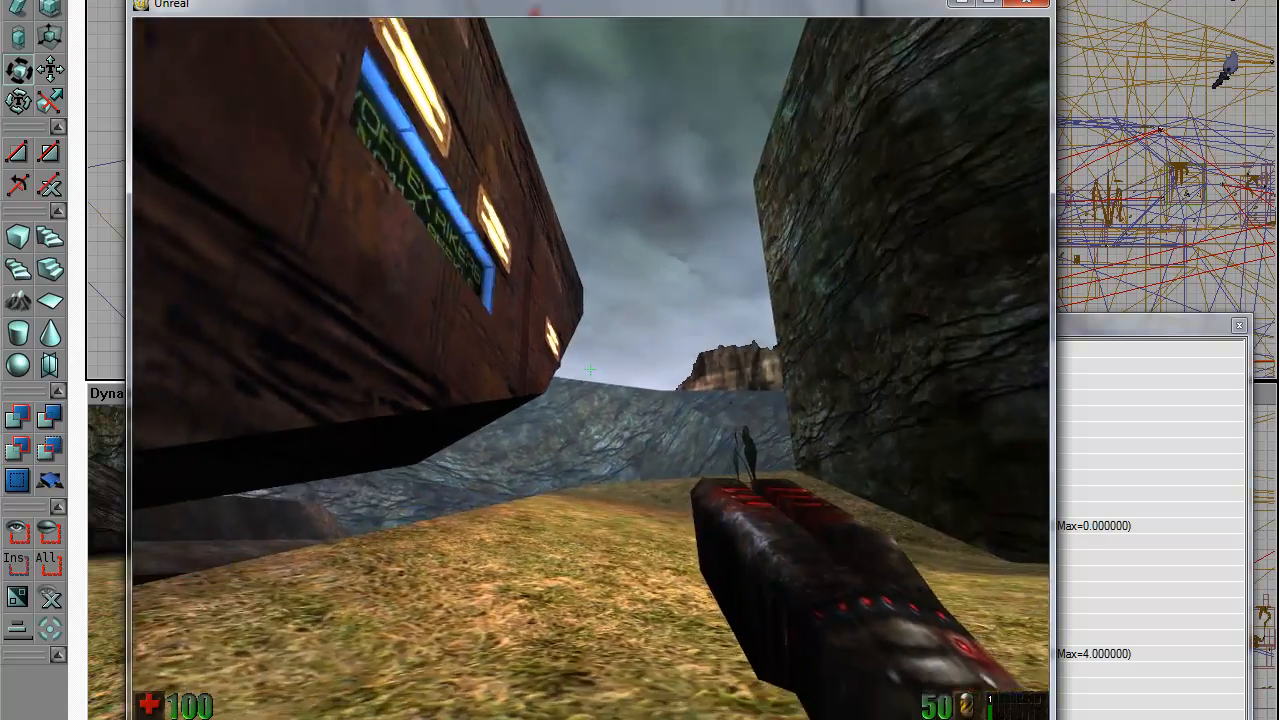
key("grave")
type("exit")
key("Return")
- Set bRespawnParticles to True in the mesh emitter's EmGeneral properties
left_click_drag(434, 425, 528, 540)
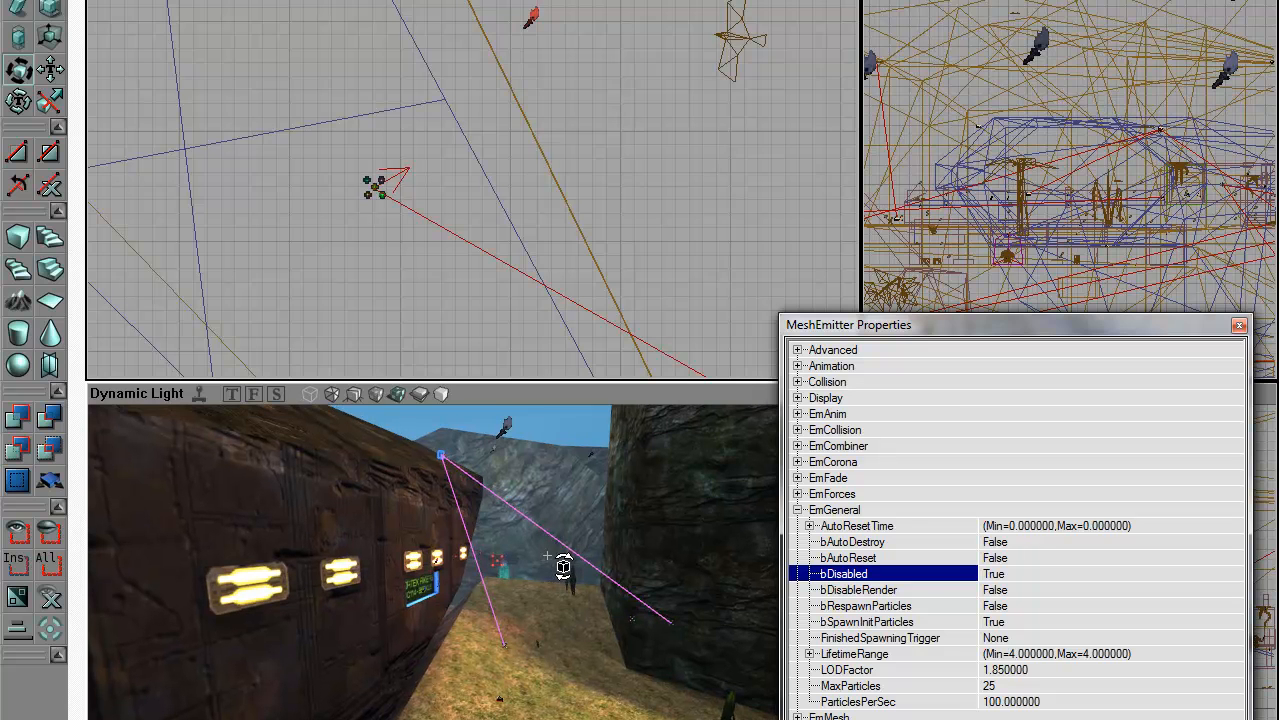
left_click_drag(620, 570, 626, 602)
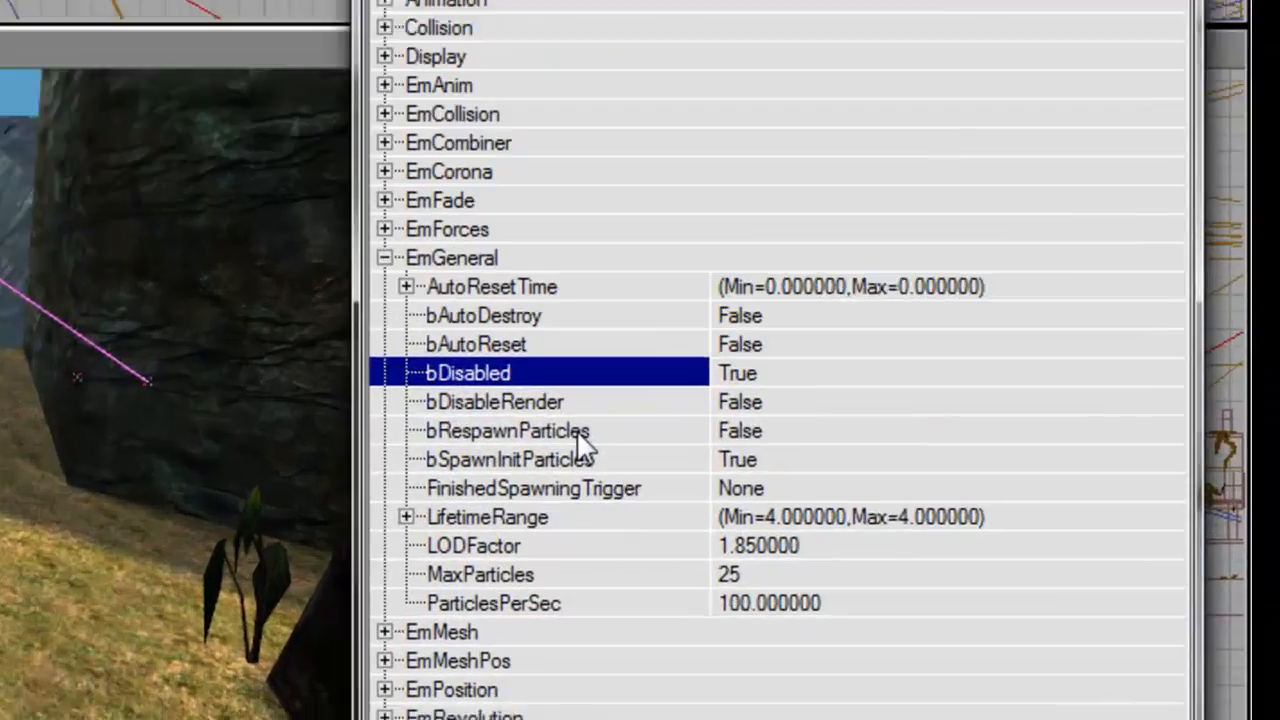
left_click(895, 607)
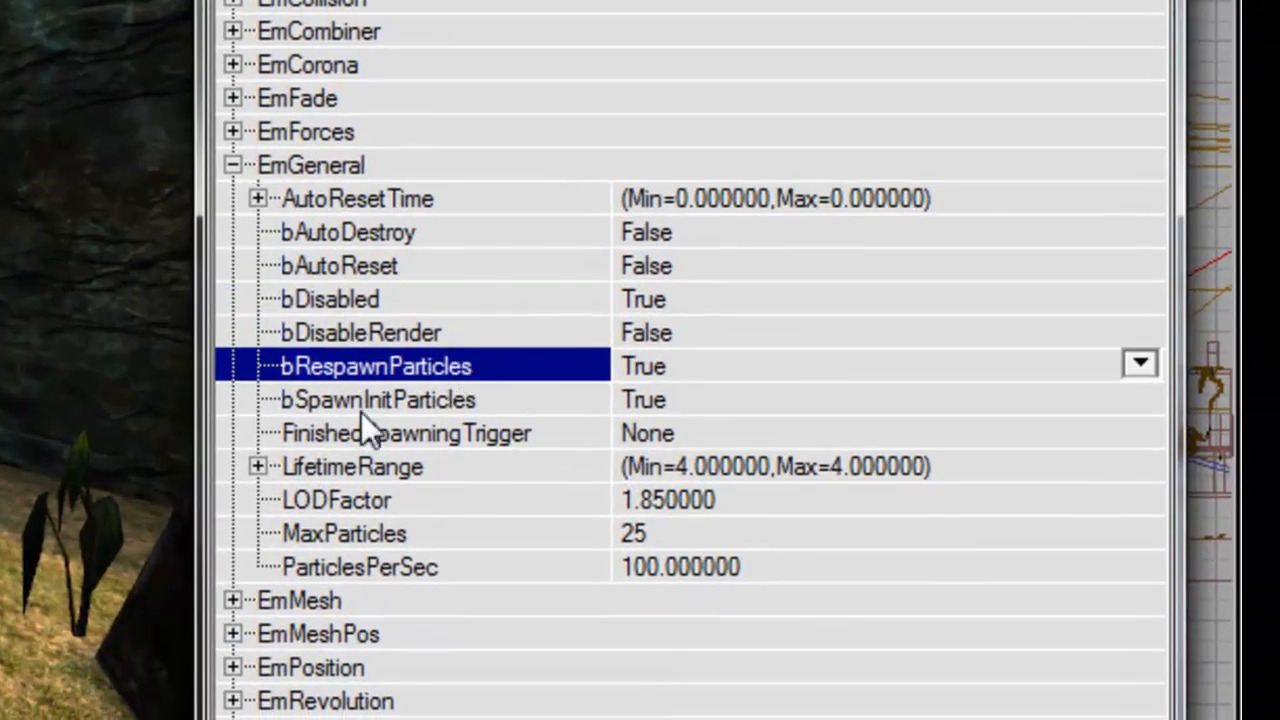
- Choose the Dispatcher class under Triggers in the actor class tree and place a dispatcher on the grass beside the trigger
mouse_move(565, 685)
left_mouse_down()
mouse_move(585, 680)
mouse_move(565, 685)
left_mouse_up()
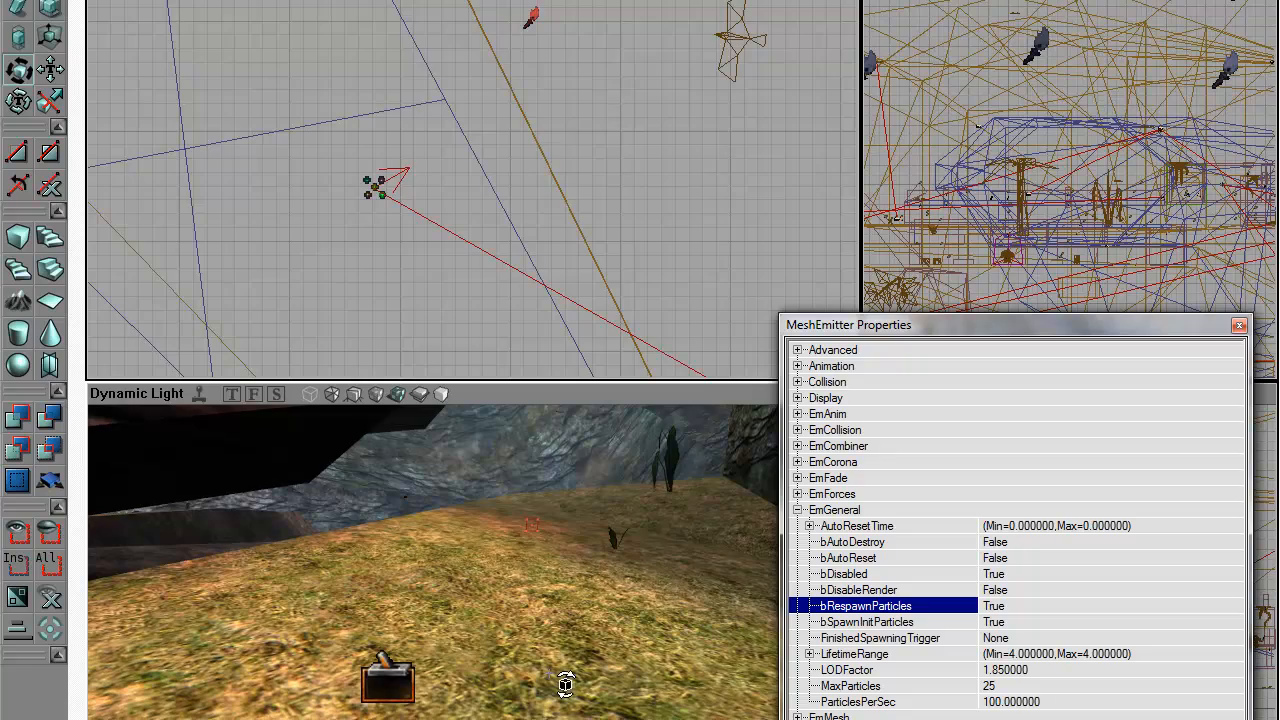
left_click(302, 34)
left_click(230, 394)
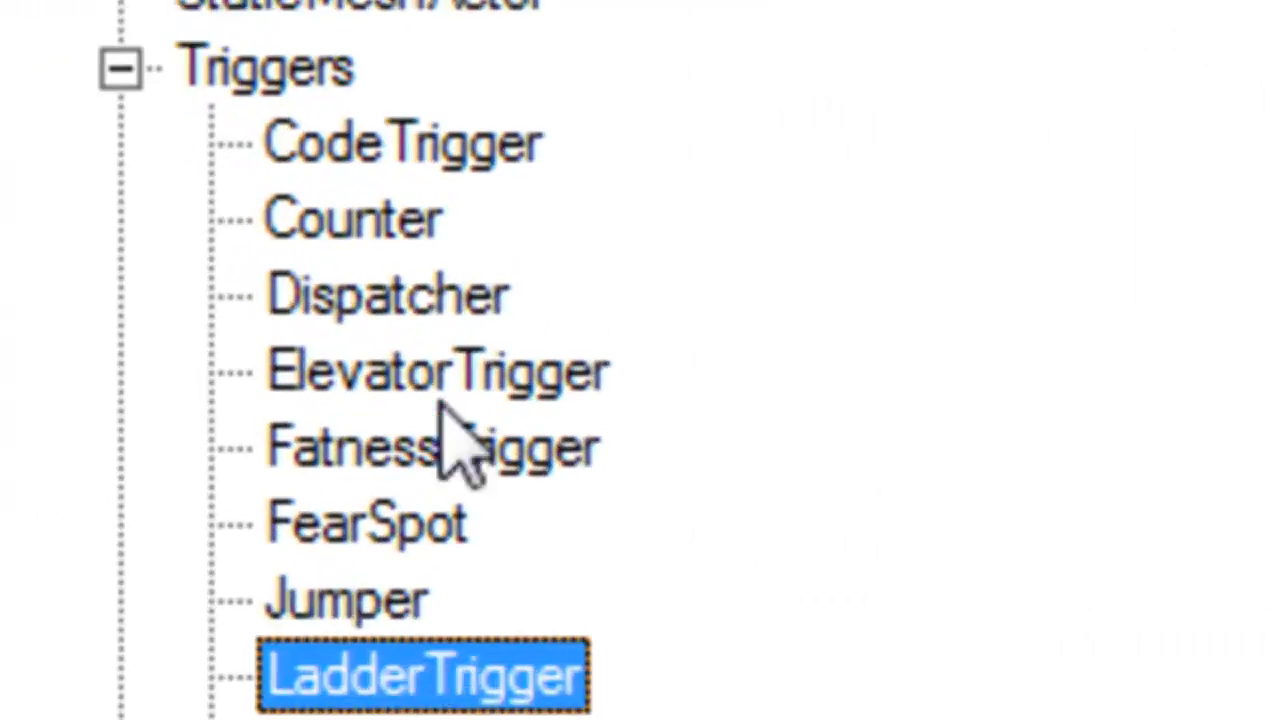
left_click(460, 262)
left_click(690, 6)
left_click(454, 592)
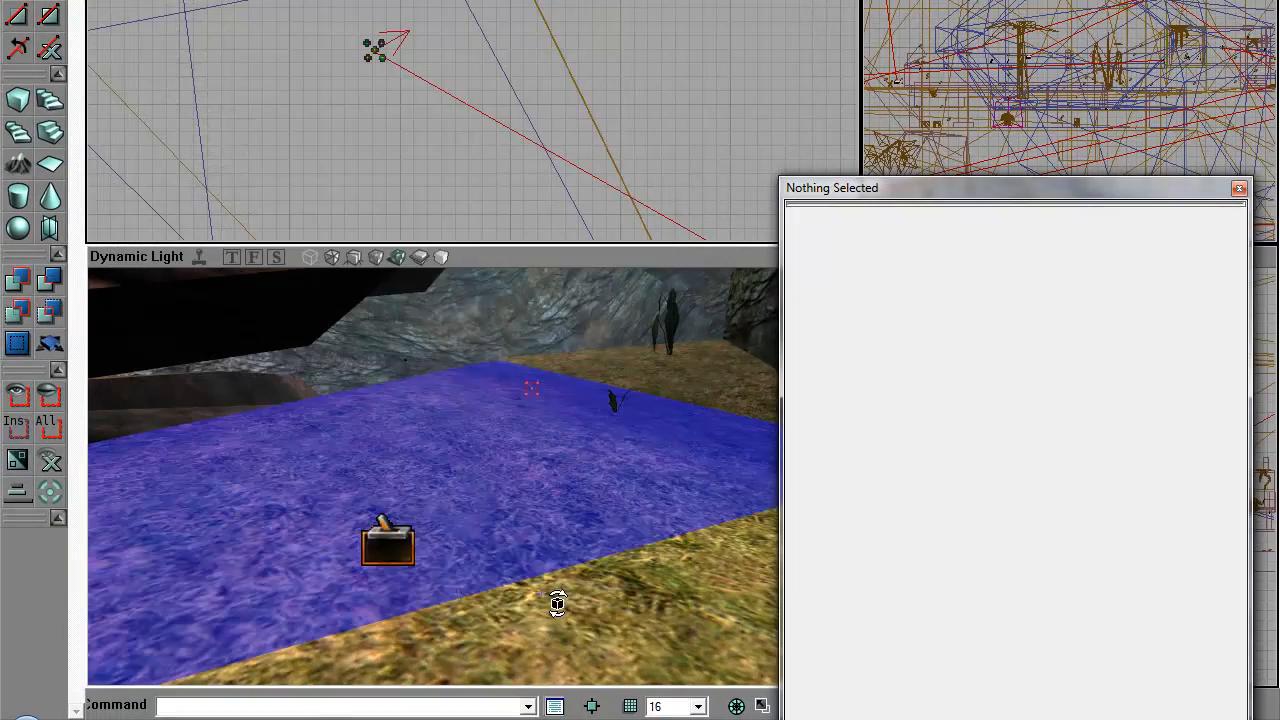
right_click(542, 590)
left_click(650, 216)
- Check the Event name on the trigger and the Tag name on the dispatcher in their Events properties
left_click(373, 546)
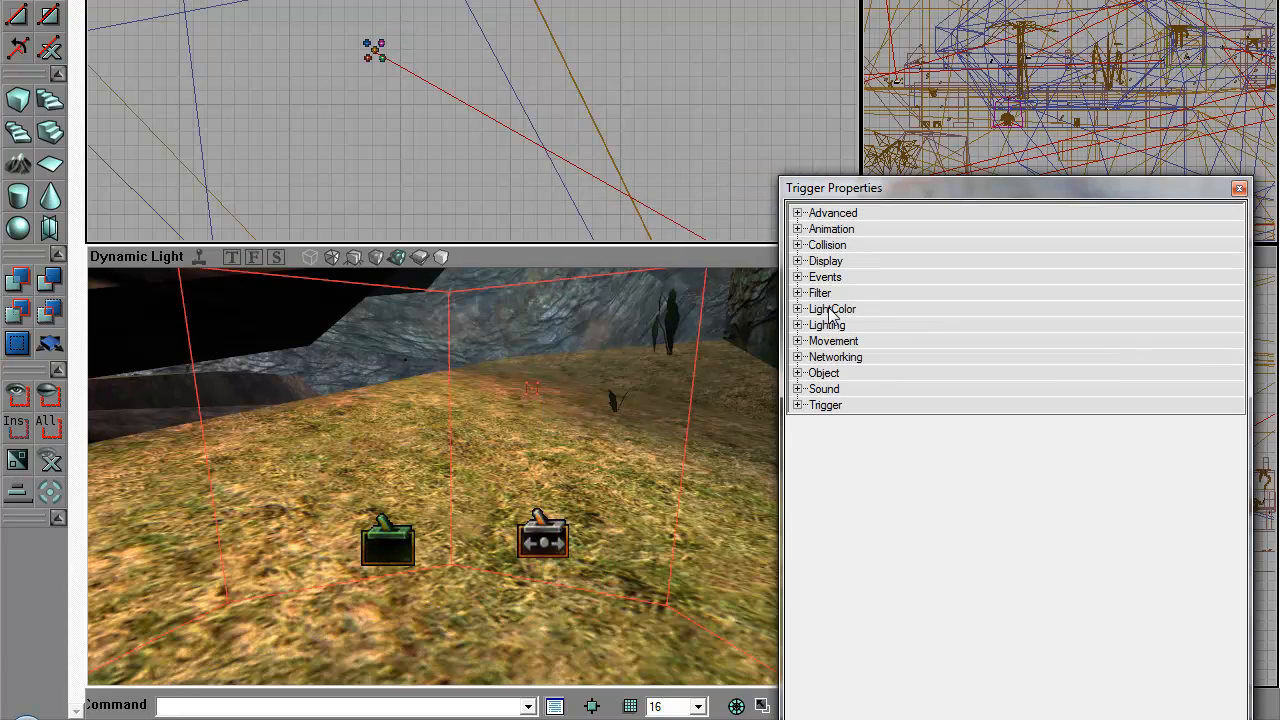
left_click(855, 277)
left_click(1068, 290)
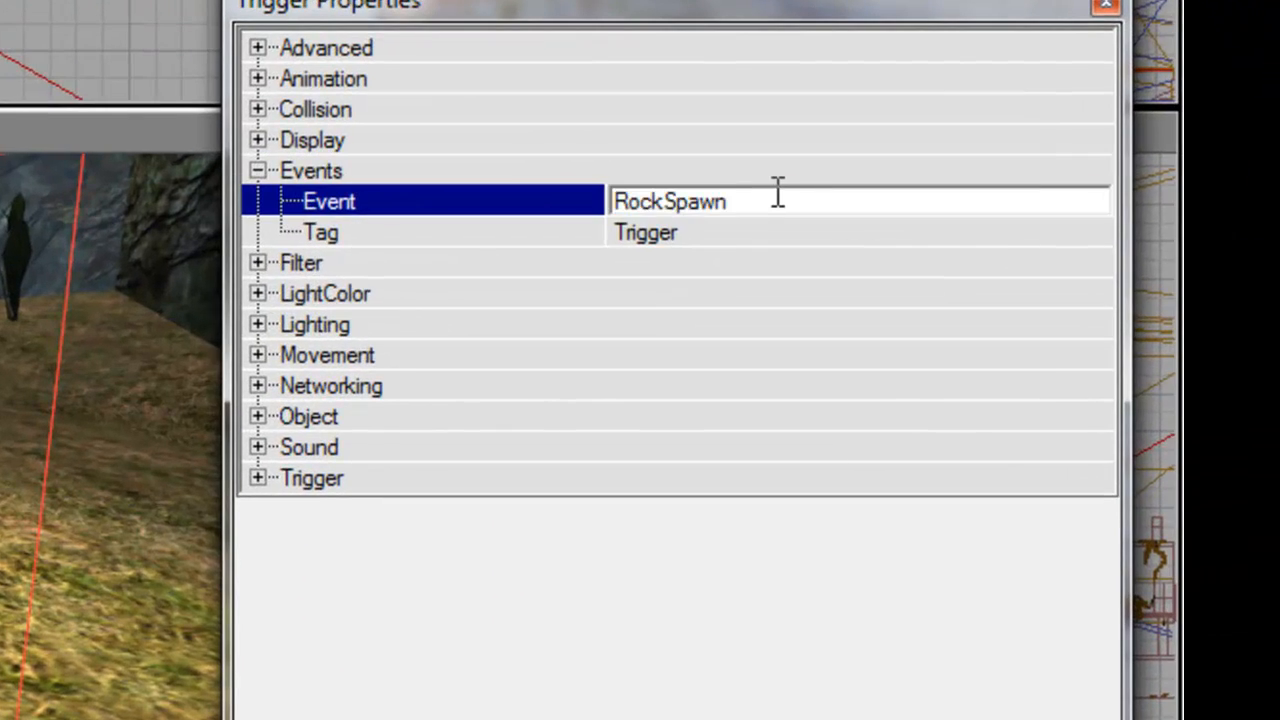
left_click(2, 716)
left_click(480, 264)
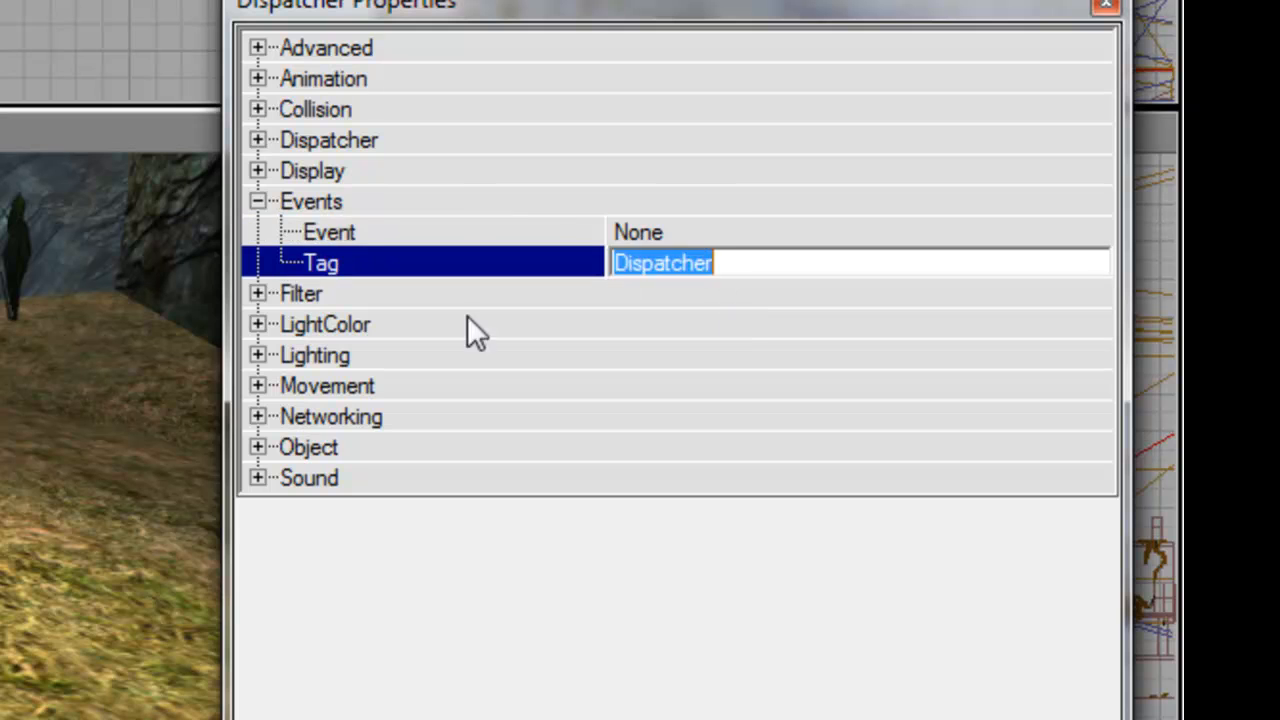
left_click(363, 201)
- Expand the dispatcher's OutDelays and OutEvents lists and set OutDelays [1] to 0.25
left_click(355, 140)
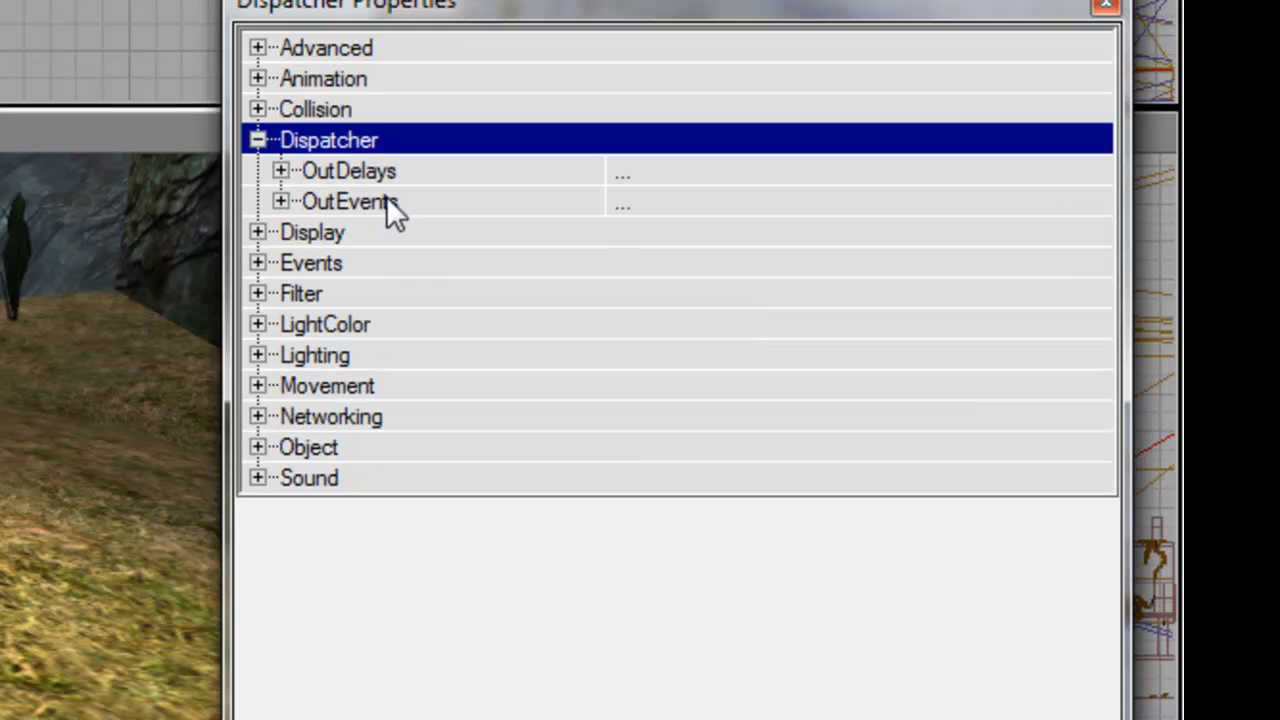
left_click(386, 200)
left_click(386, 173)
left_click(663, 206)
key("Down")
type("0")
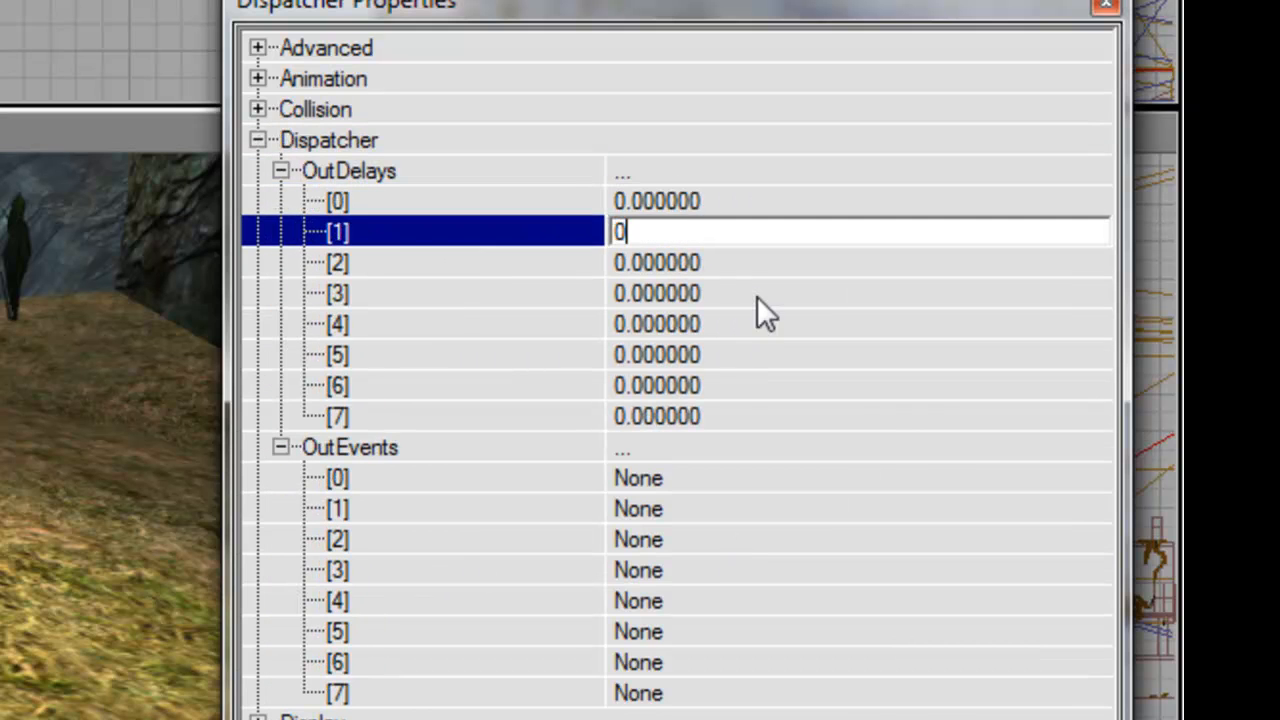
type(".25")
key("Return")
- Set the dispatcher's OutEvents [0] and [1] to RockSpawn
left_click(716, 480)
type("RockSpawn")
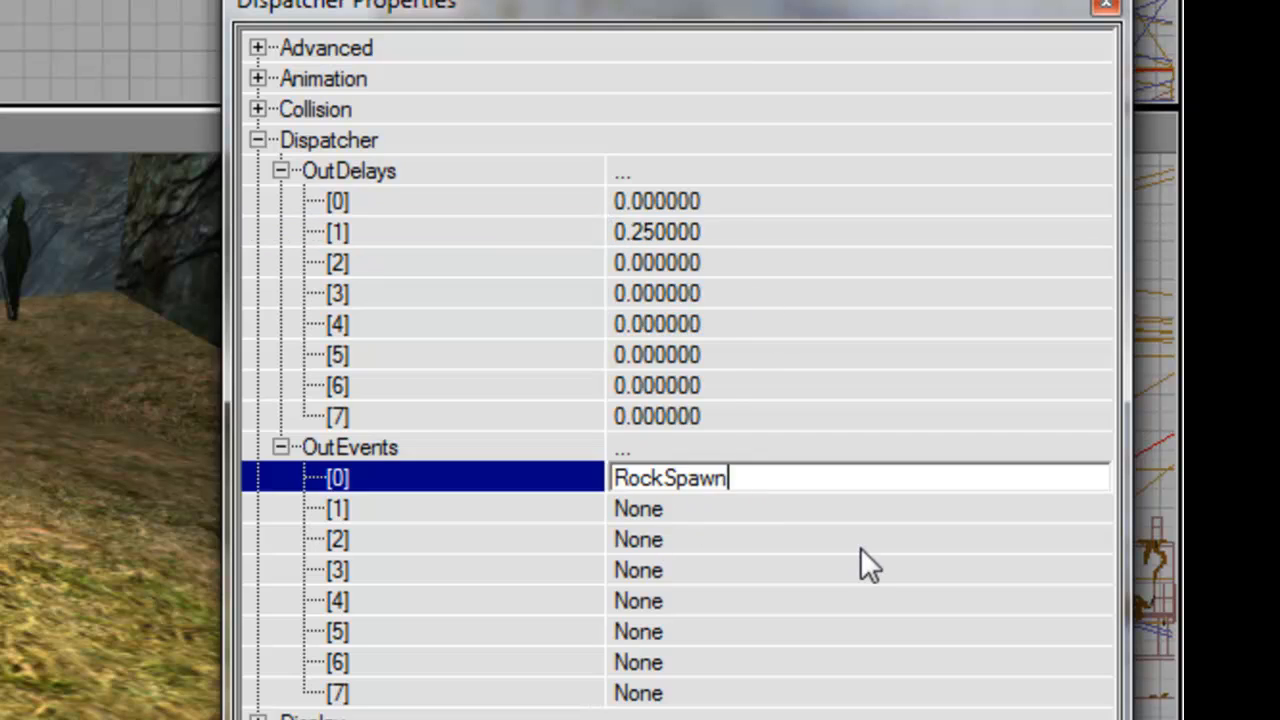
key("Down")
type("RockSpawnD")
key("BackSpace")
key("Return")
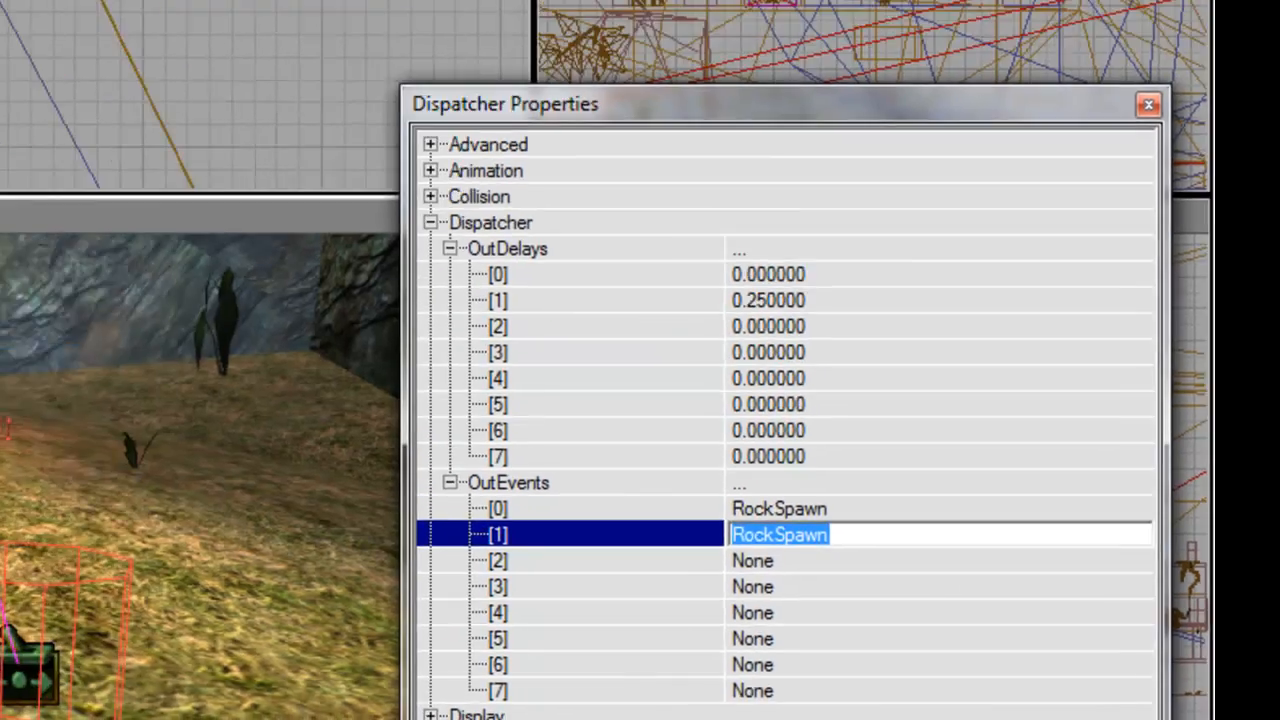
- Play-test the map by walking into the trigger area to watch the rockfall, and exit with the quit console command
left_click(12, 1)
left_click(45, 1)
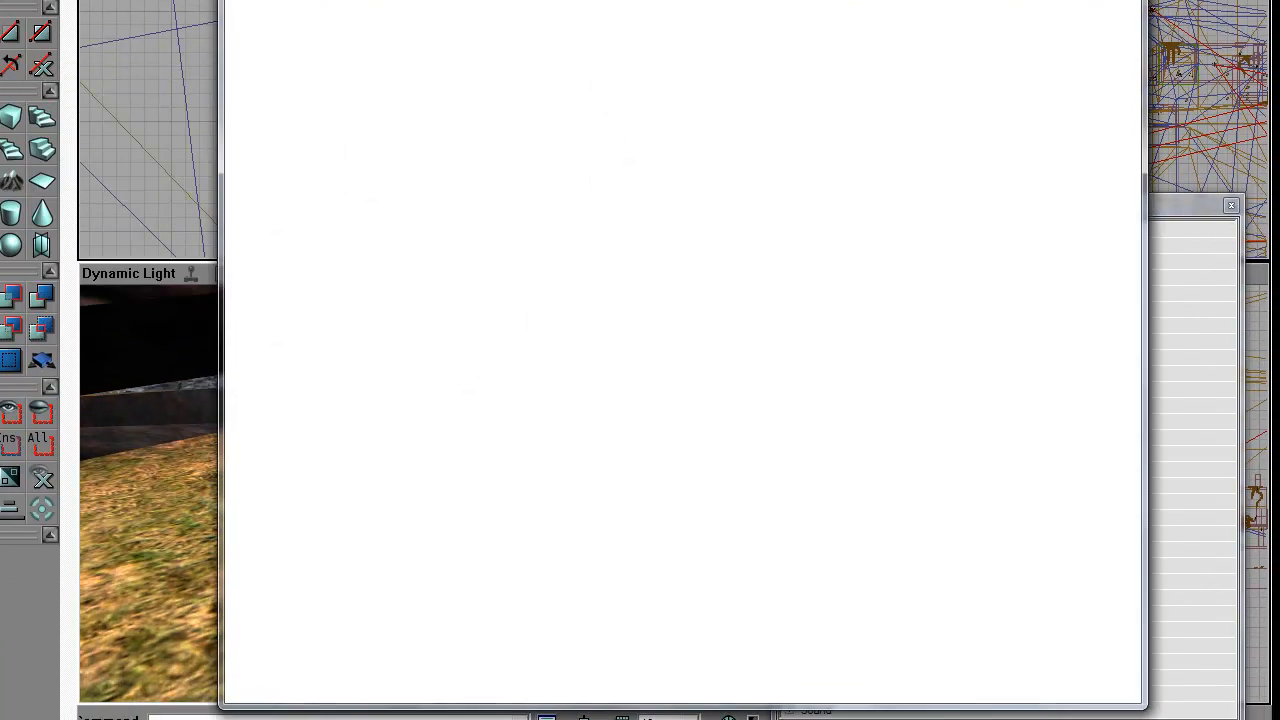
key("w")
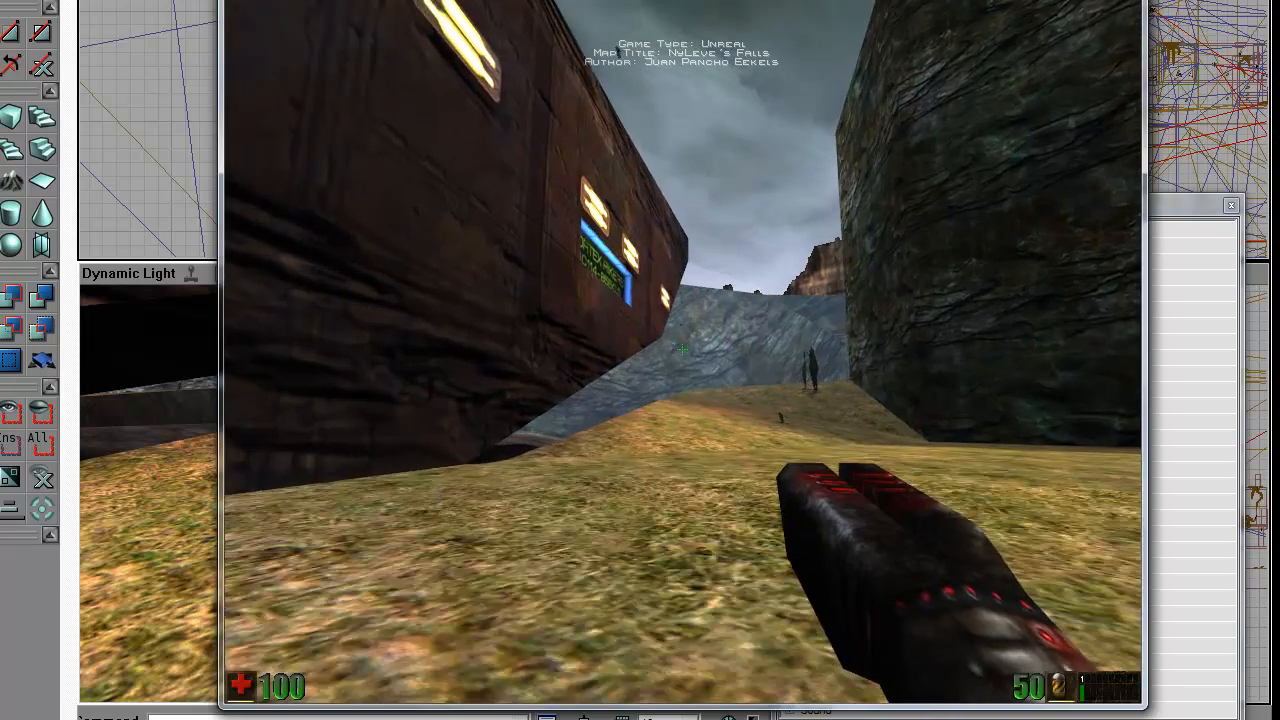
key("w")
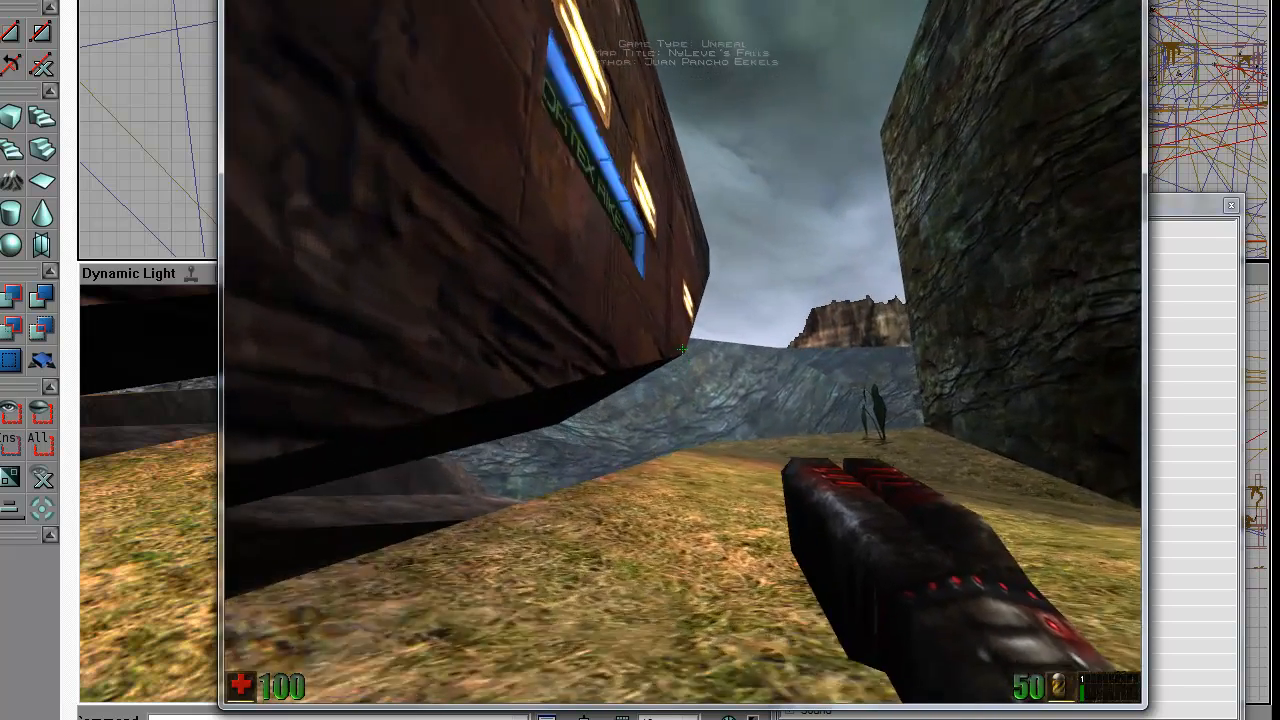
key("d")
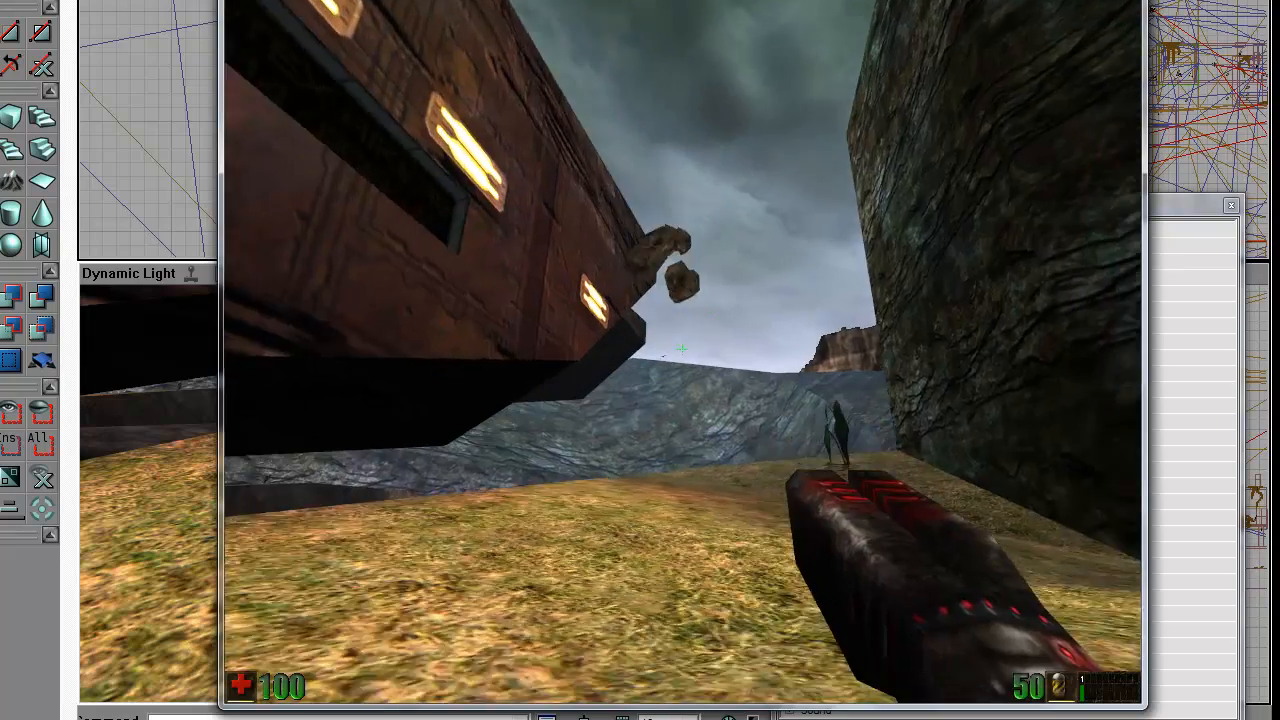
key("w")
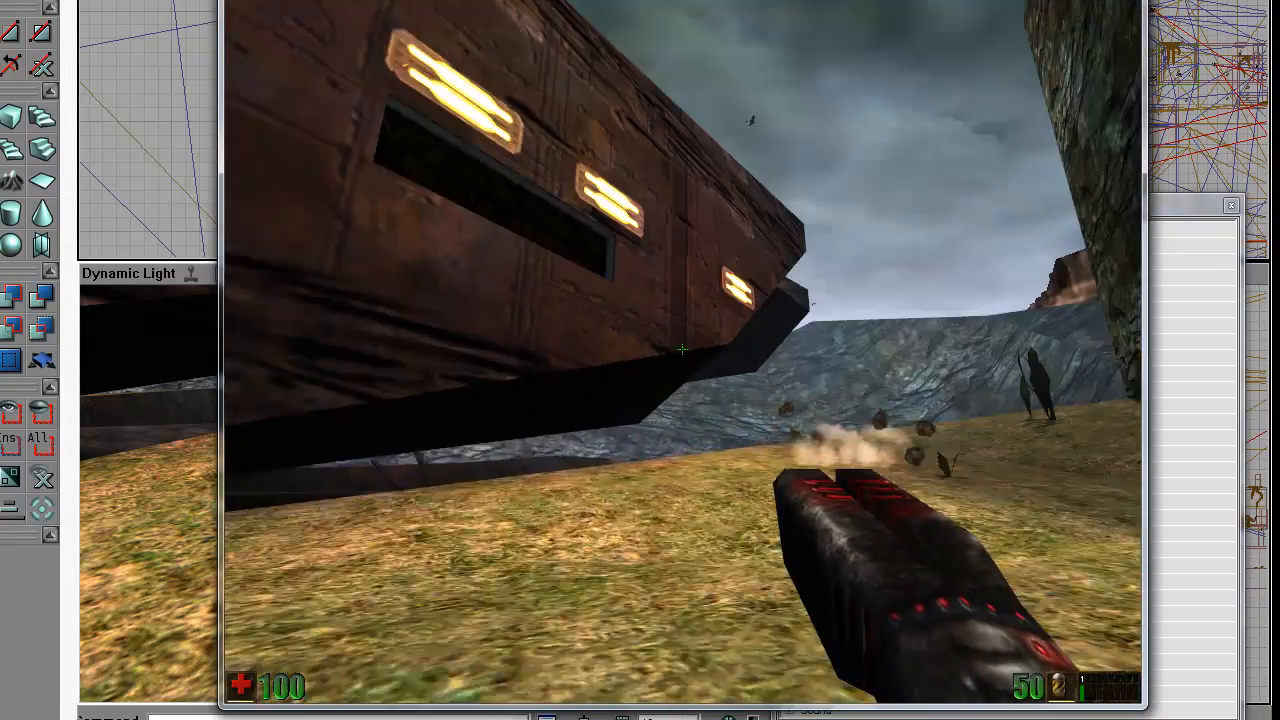
key("grave")
type("exit")
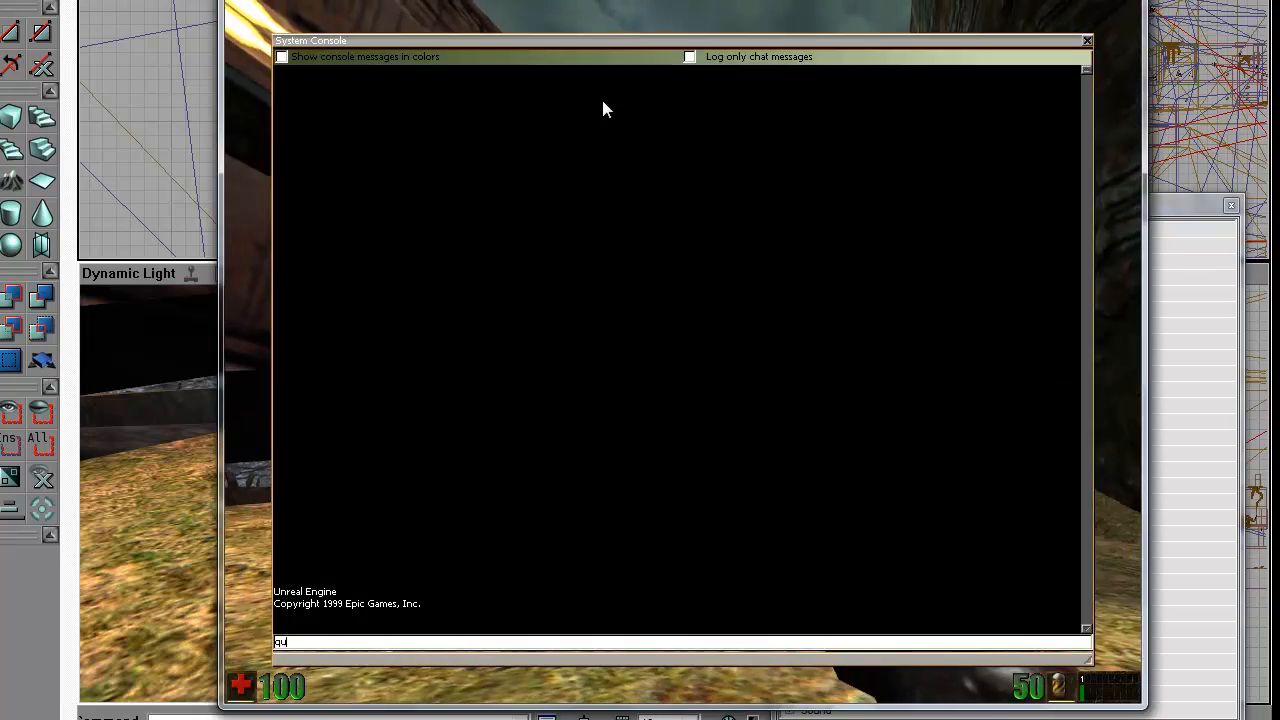
key("Return")
- Select the mesh emitter above the ship and set ParticlesPerSec to 0 in its EmGeneral properties
right_click_drag(457, 505, 455, 537)
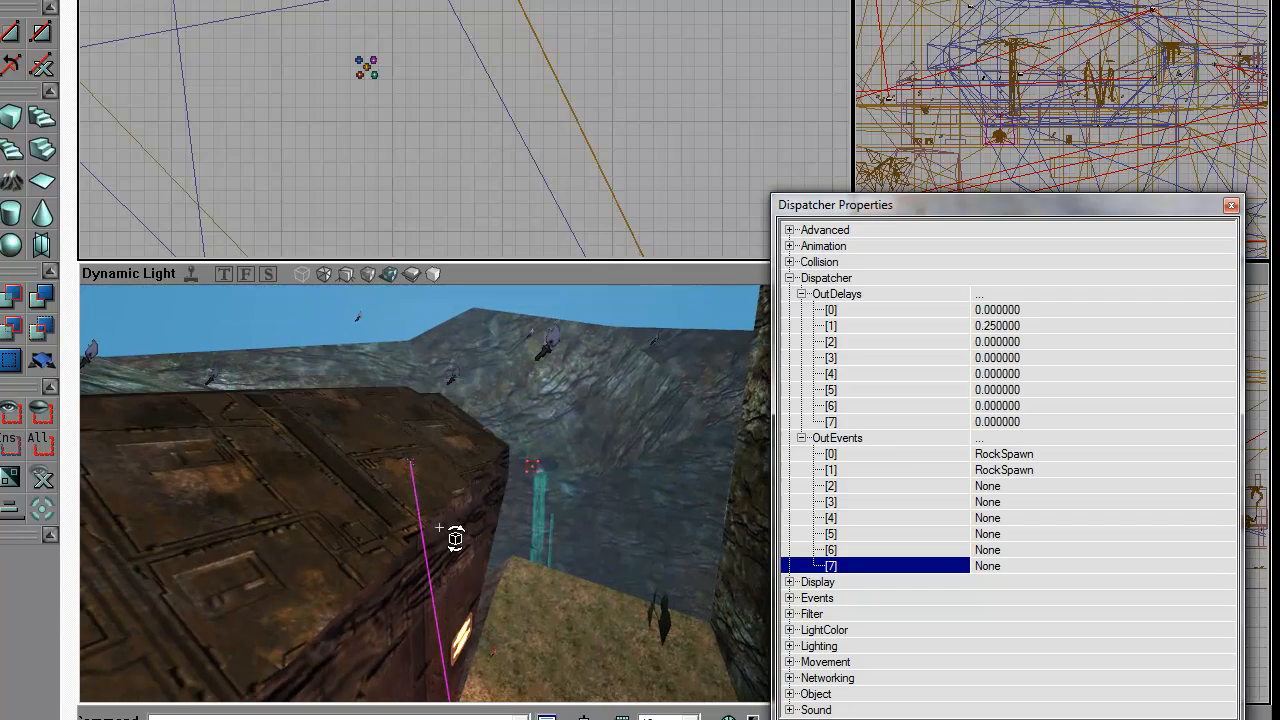
left_click(410, 460)
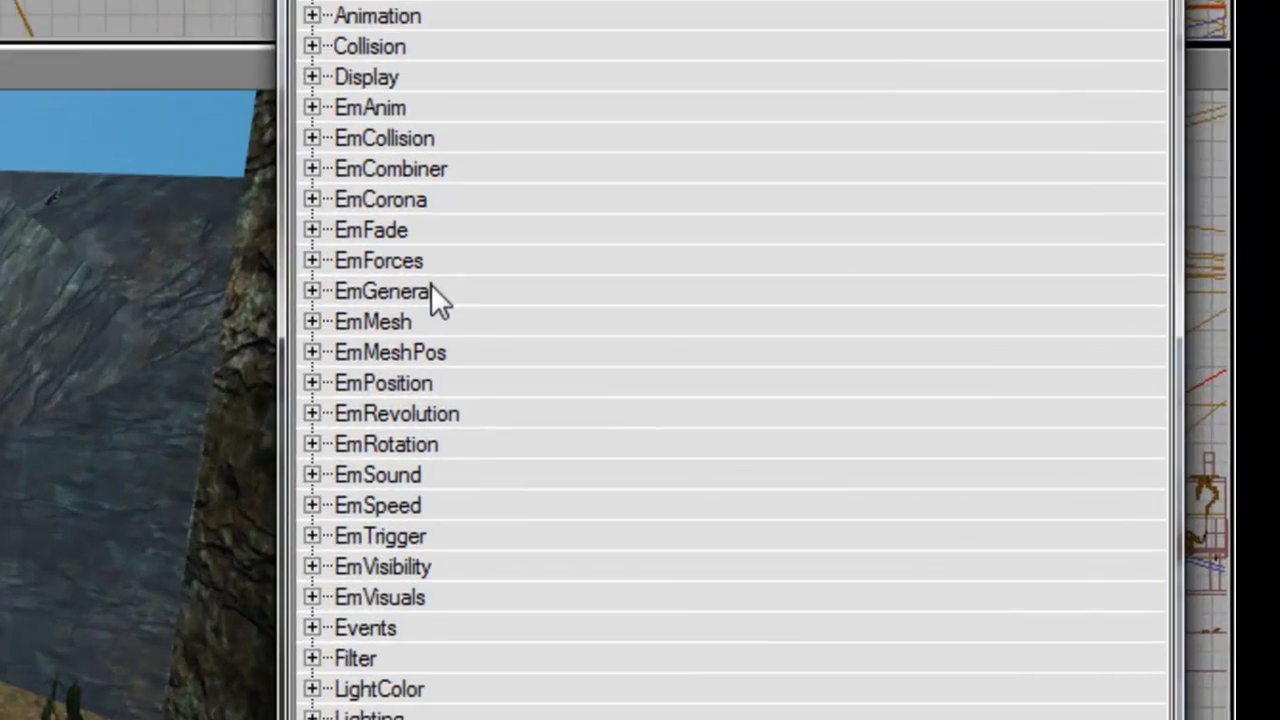
double_click(850, 387)
left_click(742, 658)
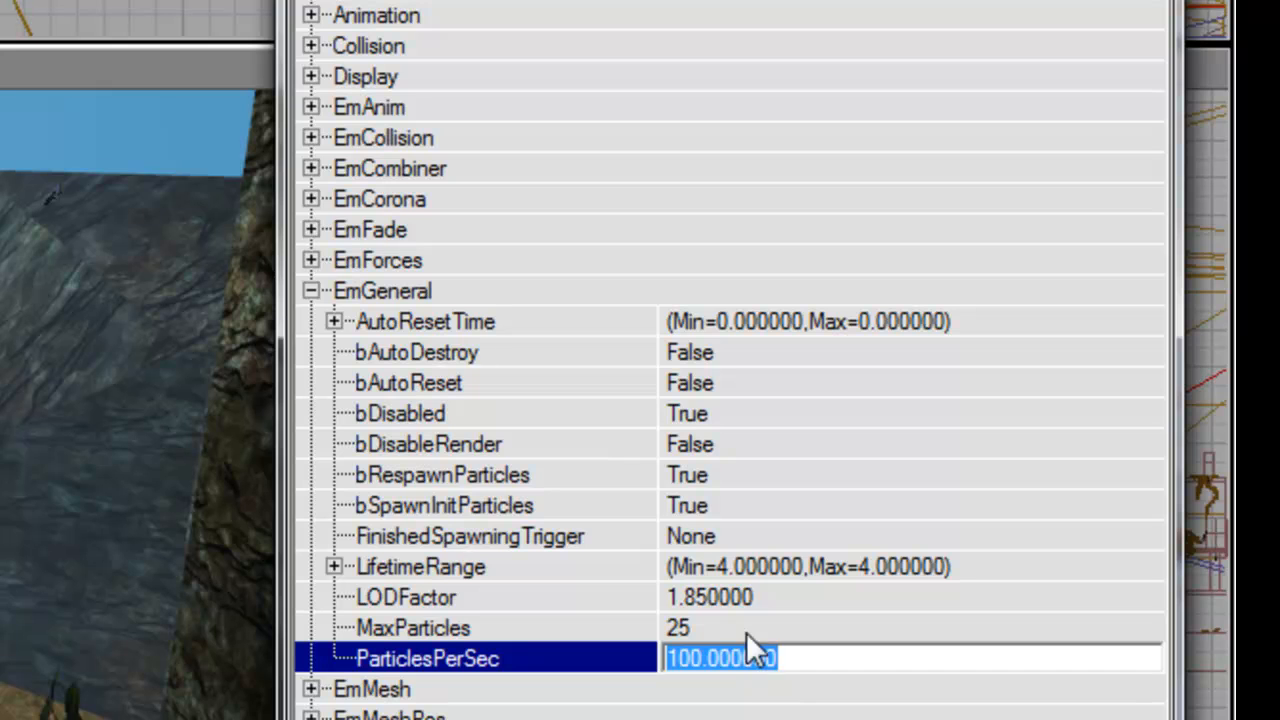
- Reselect the dispatcher on the grass and set its OutDelays [1] to 0.5
right_click_drag(228, 625, 218, 706)
left_click(60, 400)
double_click(430, 88)
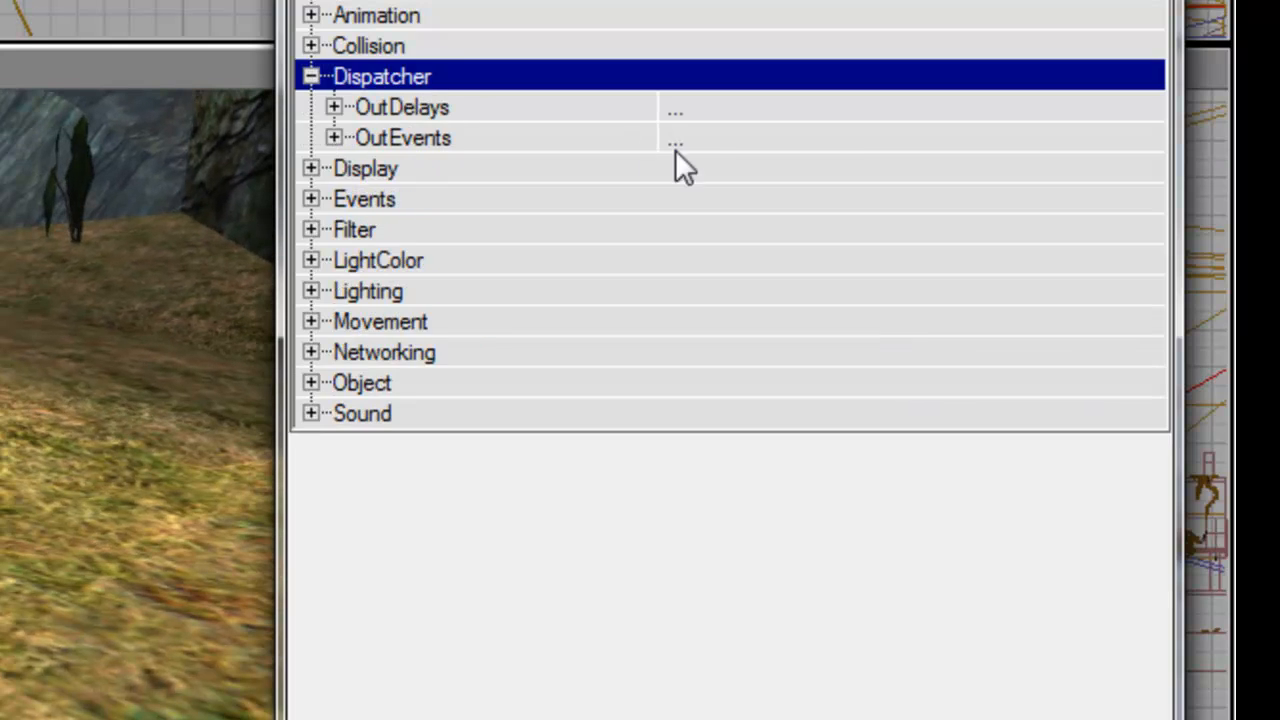
double_click(560, 137)
double_click(575, 108)
left_click(840, 137)
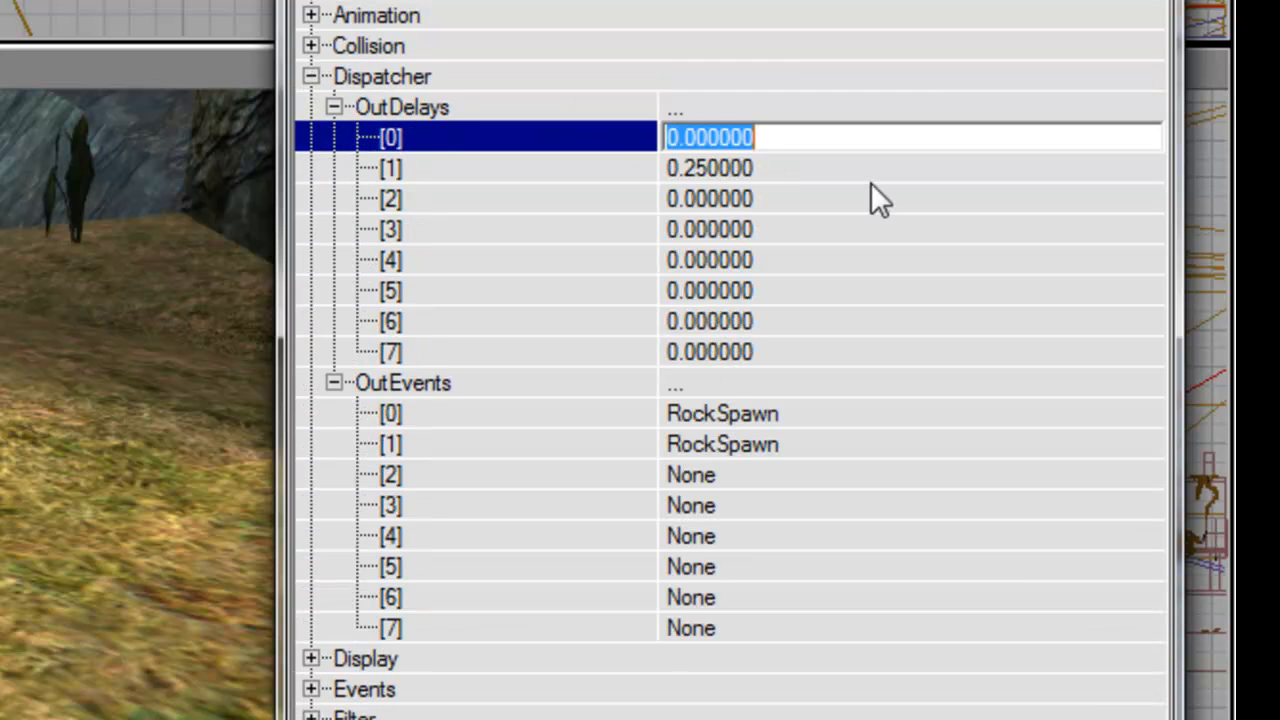
key("Down")
type("0.5")
key("Return")
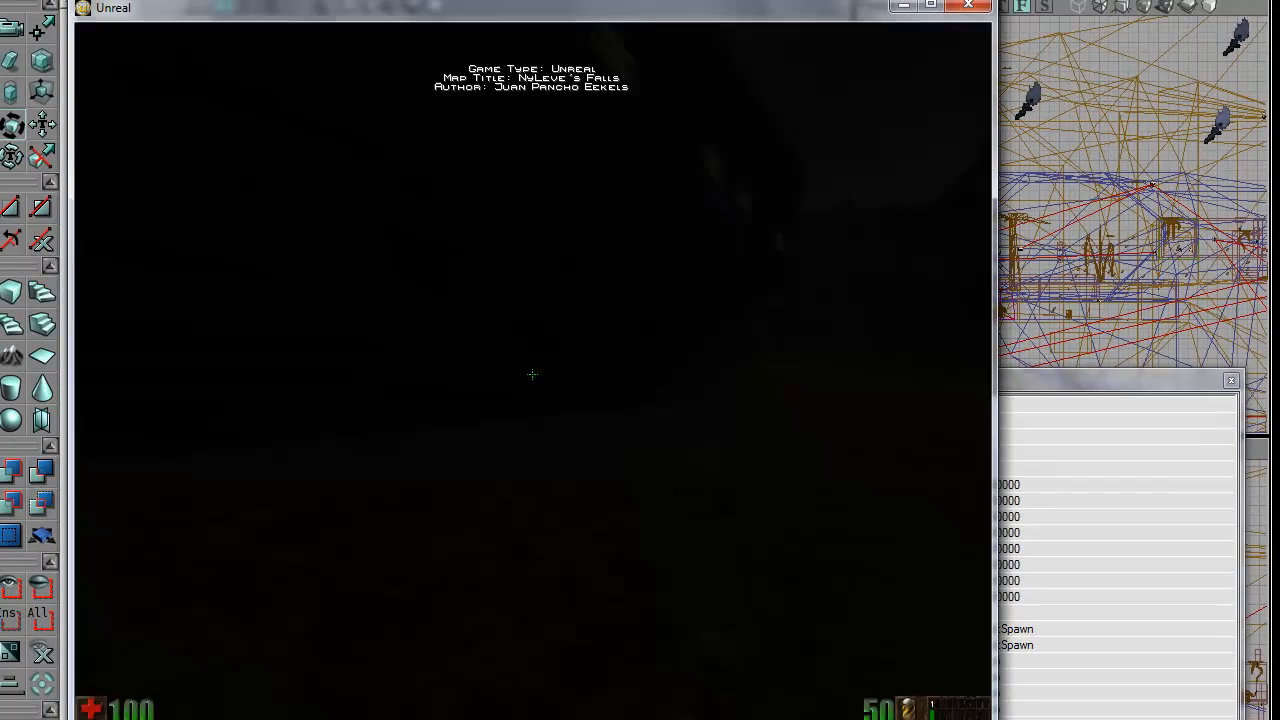
- Run the map again, walk into the trigger area to check the rockfall timing, and quit the game
key("w")
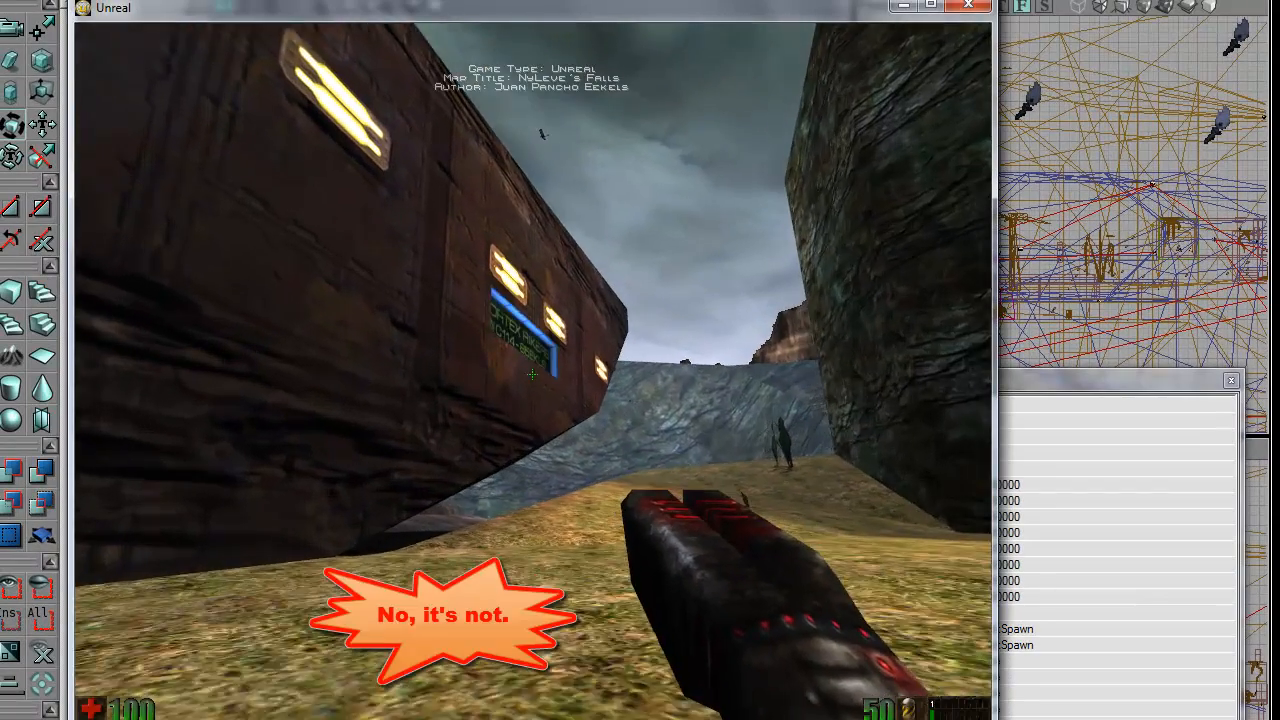
key("w")
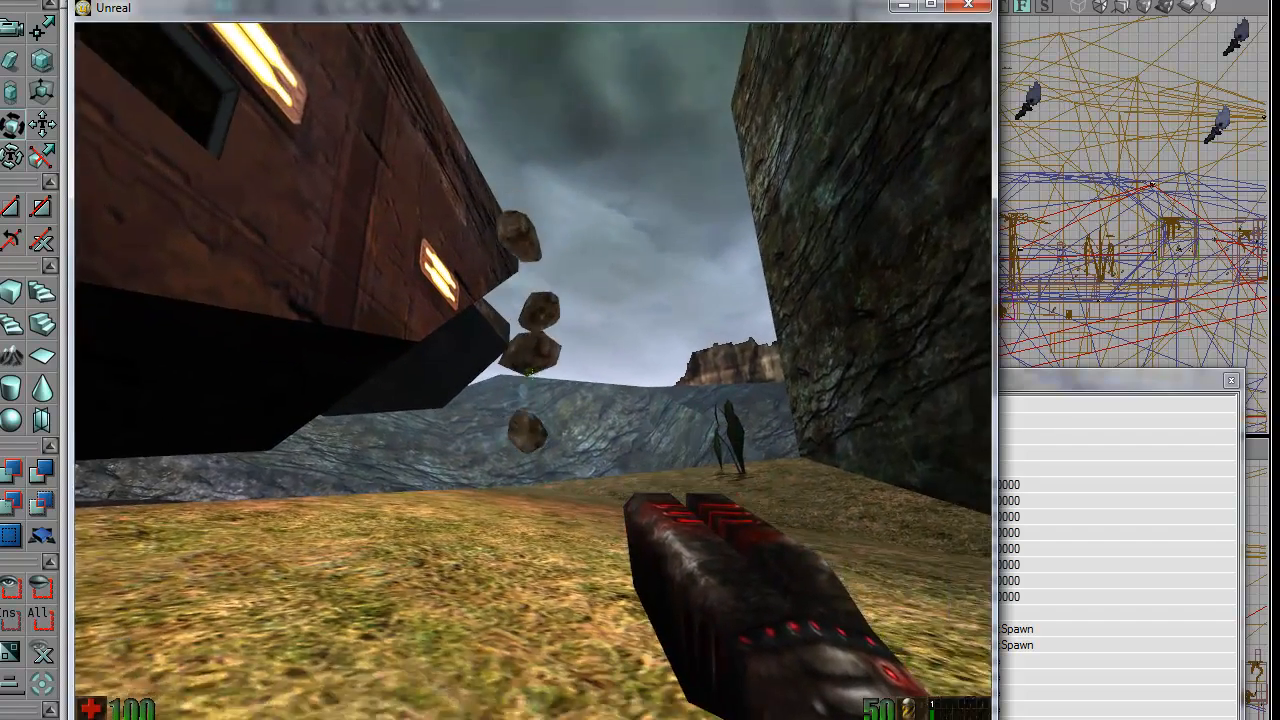
key("grave")
type("exit")
key("Return")
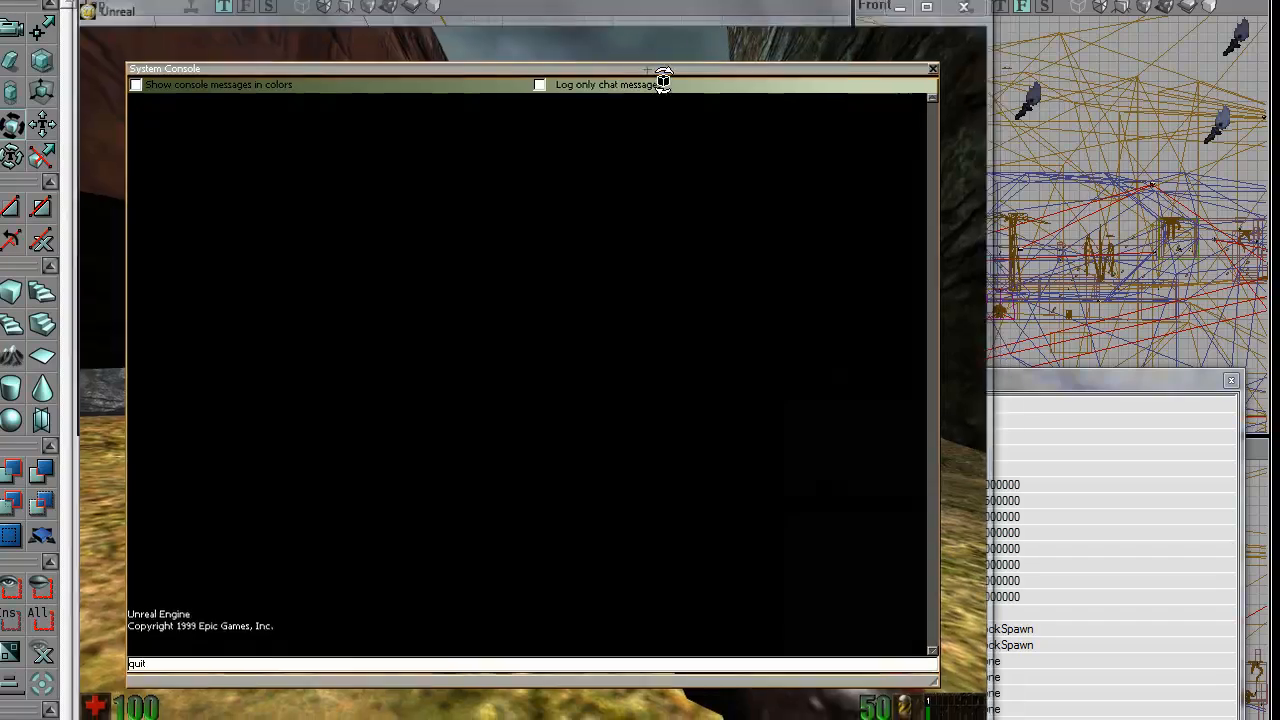
- Set the dispatcher's OutDelays [1] to 1
left_click(1049, 501)
type("1")
key("Return")
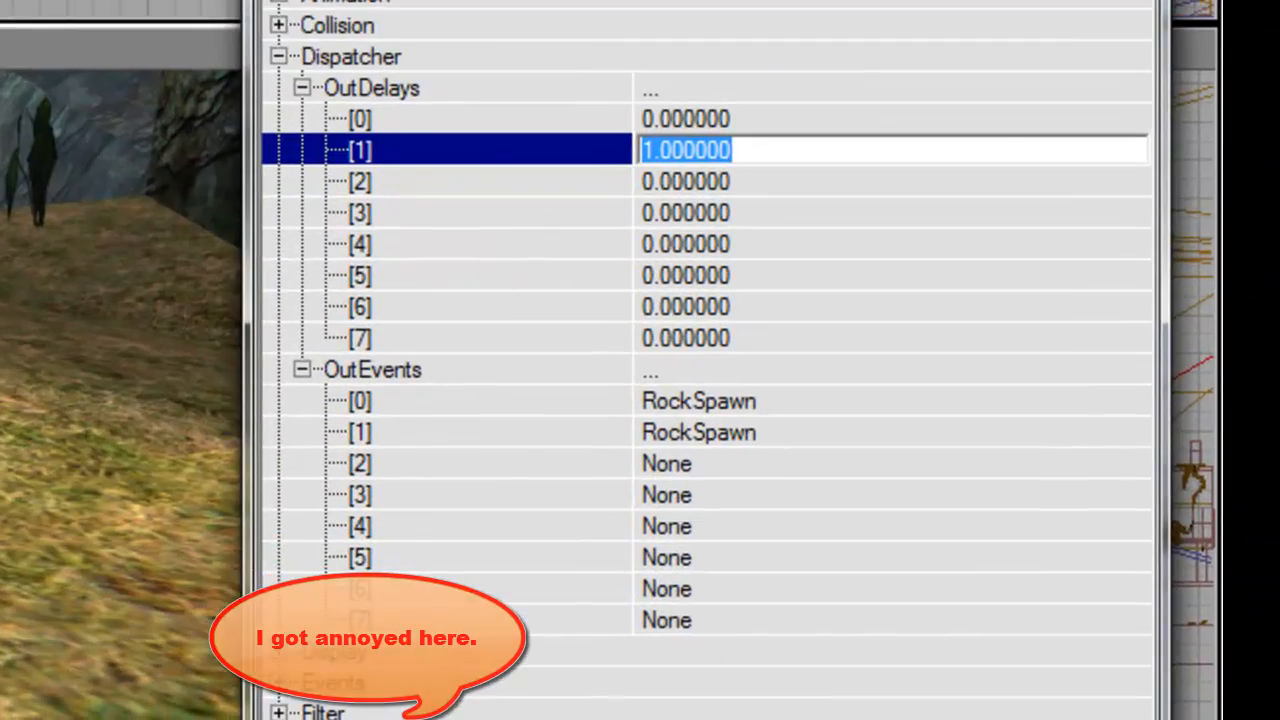
- Select the mesh emitter on the ship's roof and set MaxParticles to 50 in its EmGeneral properties
left_click_drag(622, 350, 622, 290)
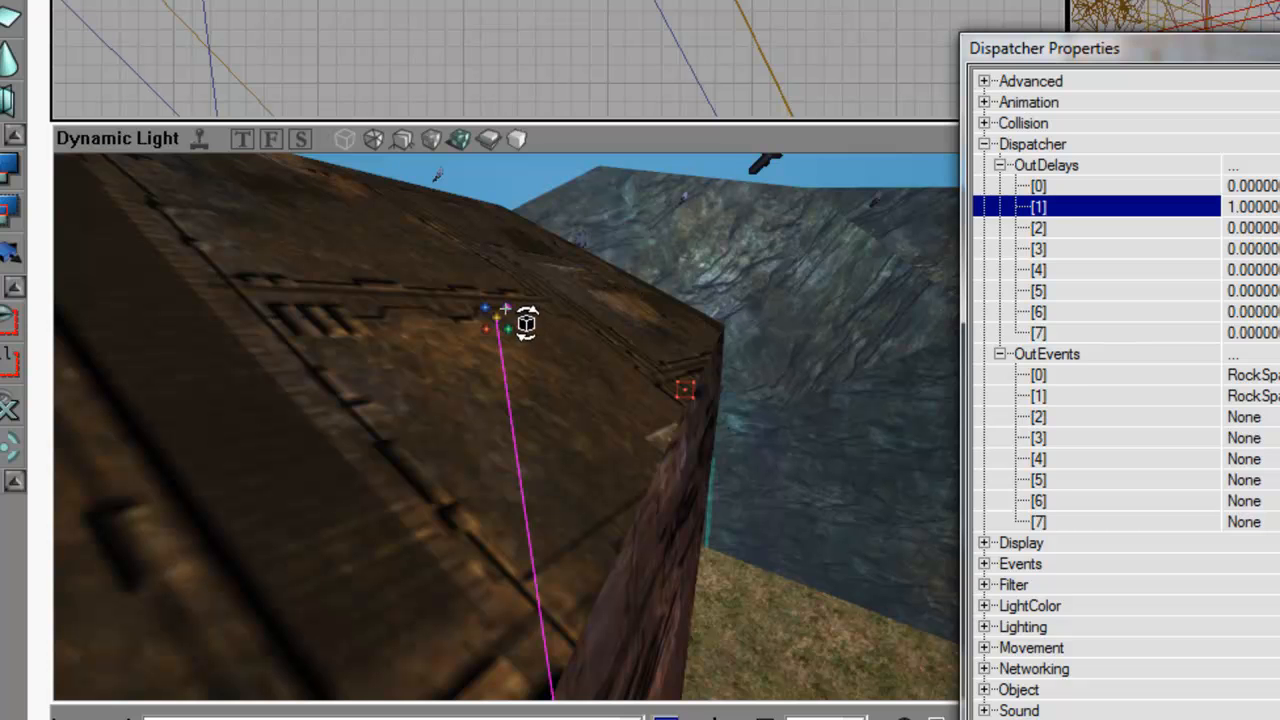
left_click(506, 312)
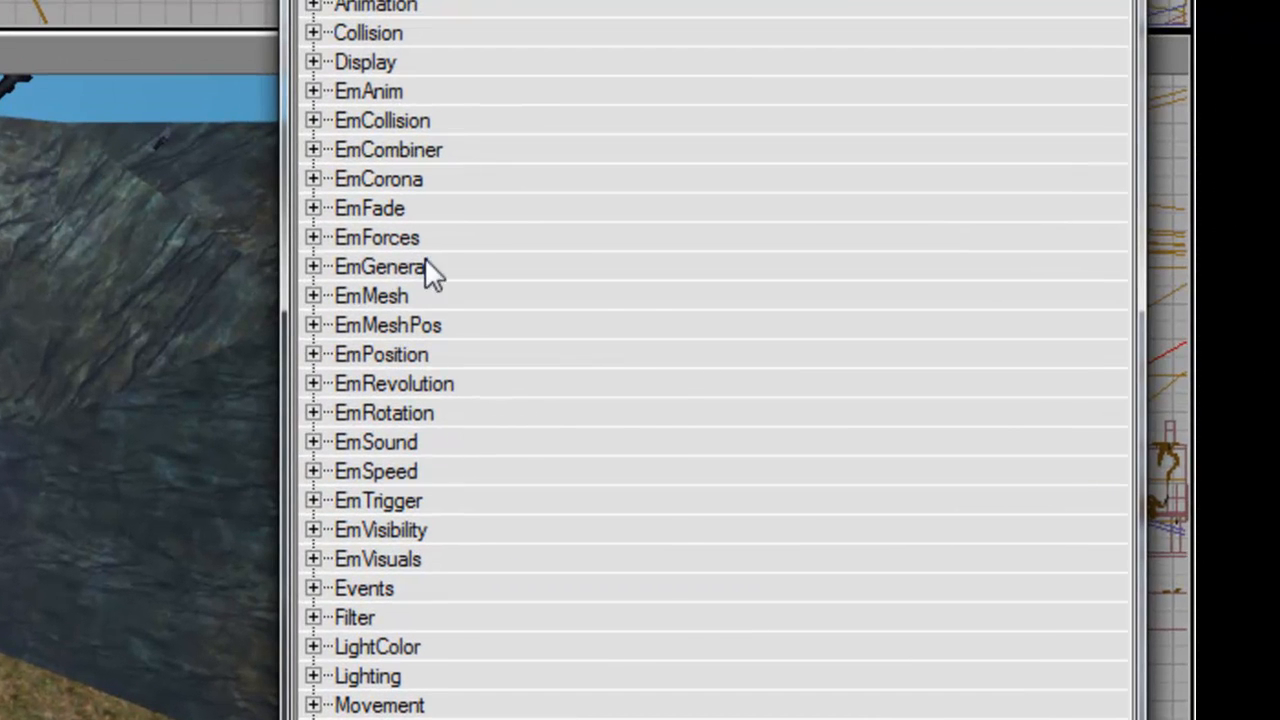
double_click(428, 268)
left_click(715, 588)
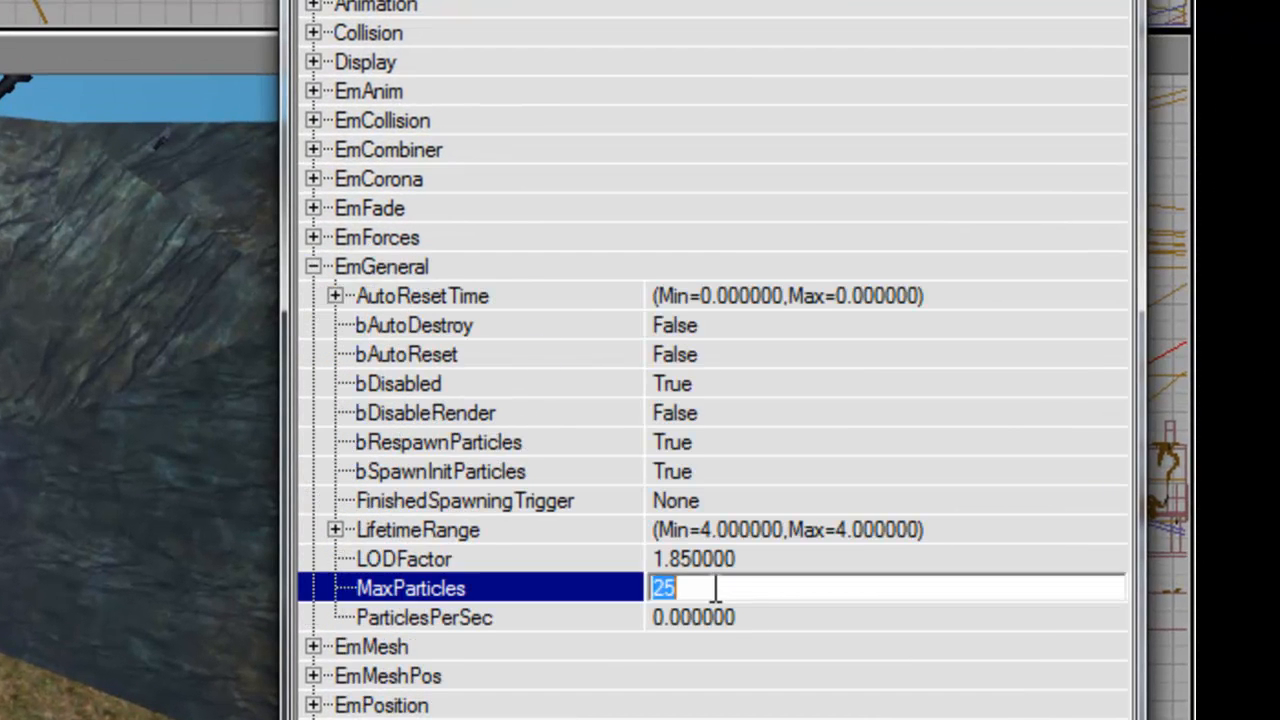
left_click(710, 383)
left_click(719, 412)
left_click(704, 442)
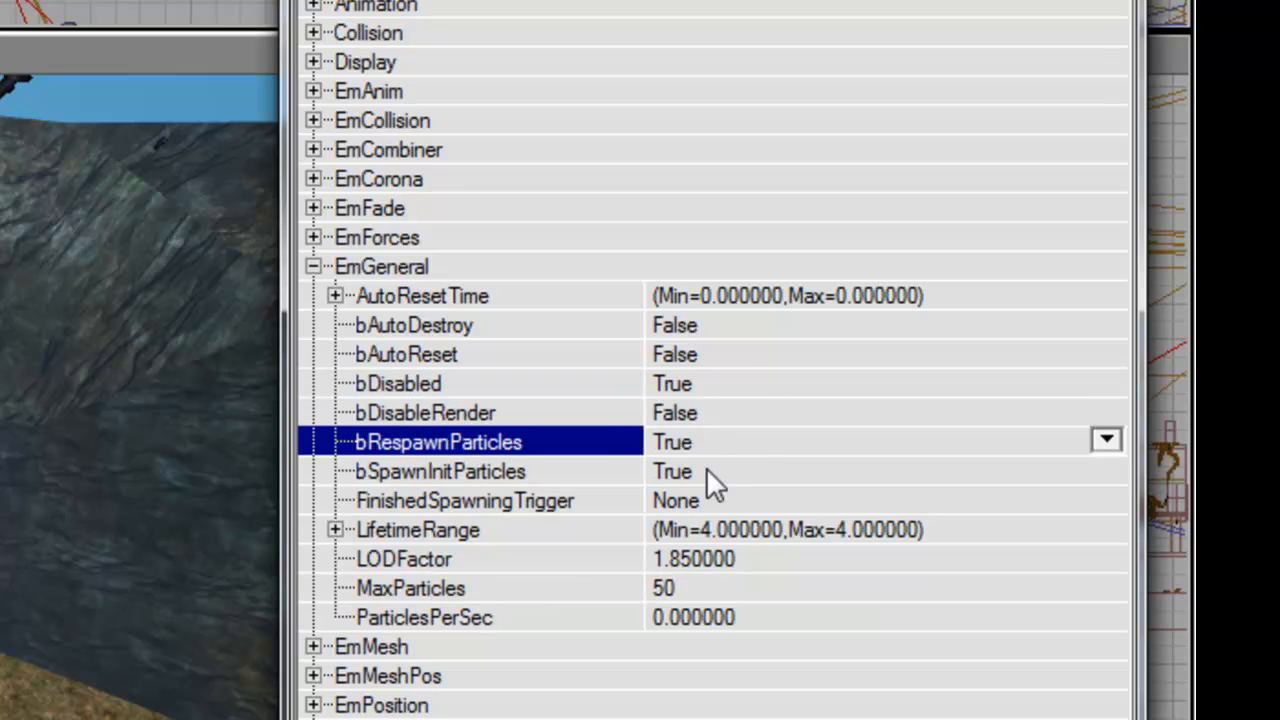
left_click(706, 469)
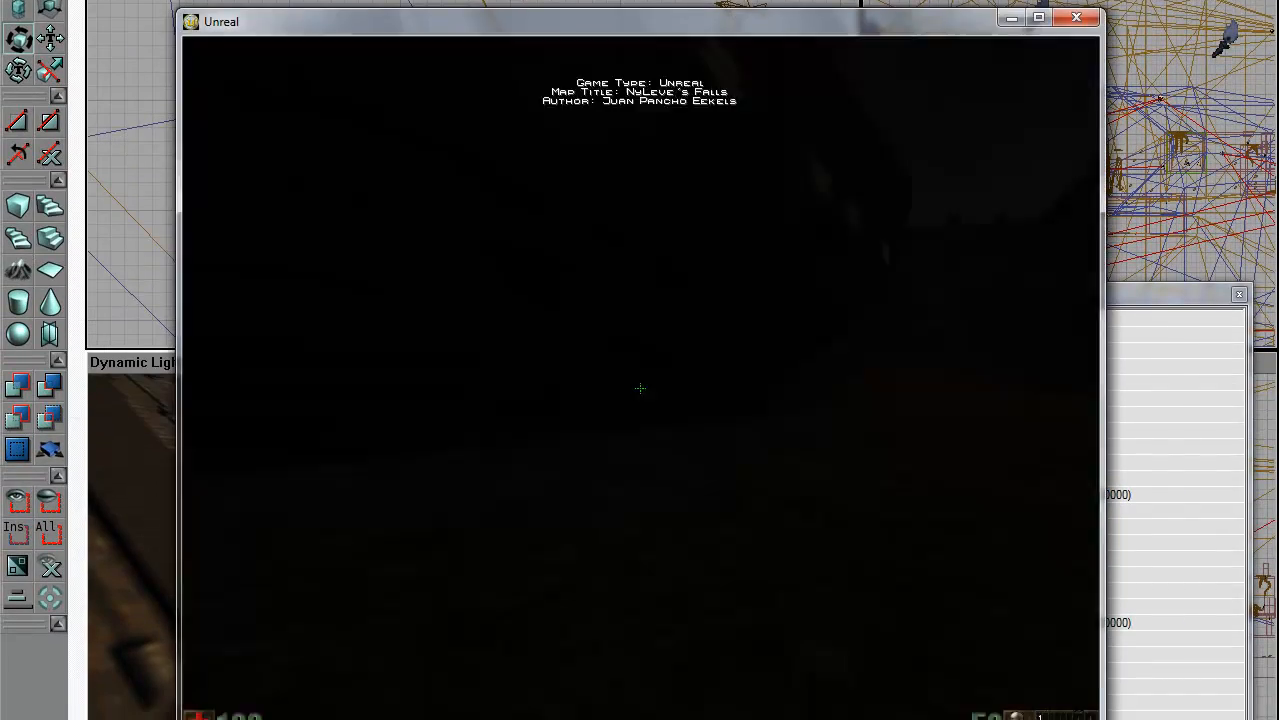
- Launch the map and walk alongside the ship into the trigger area to watch the larger rockfall
key("w")
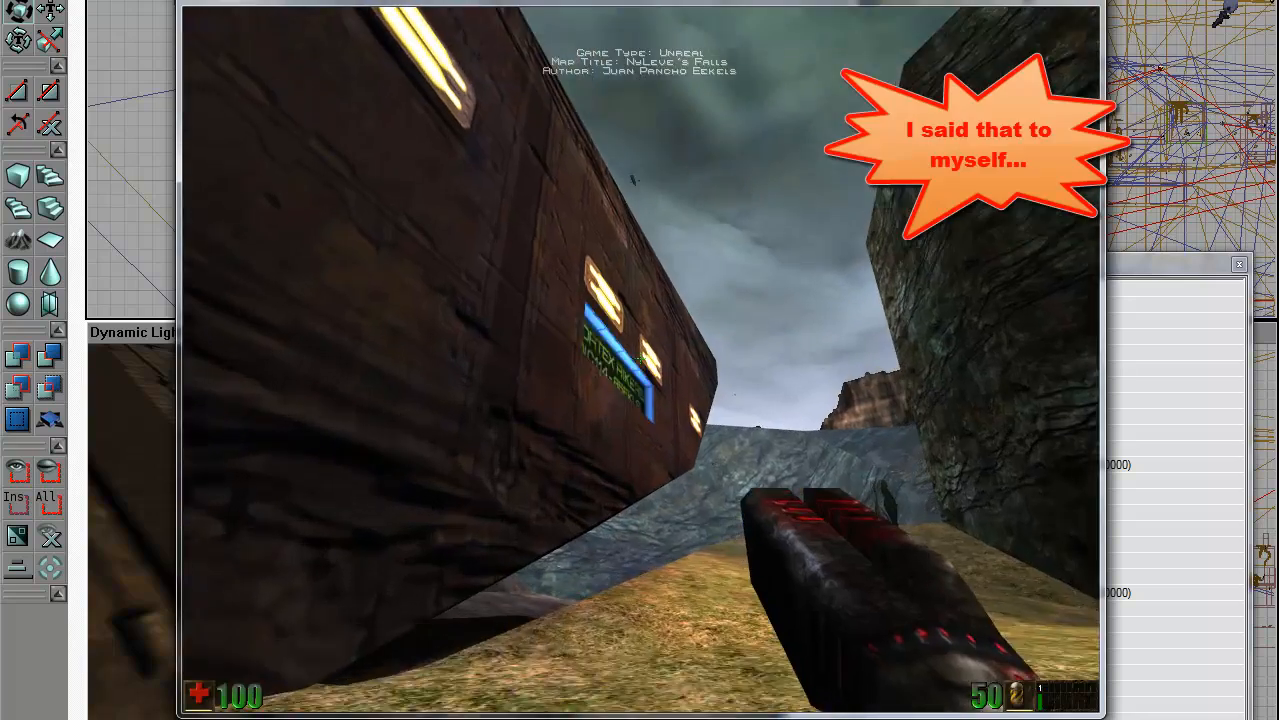
key("w")
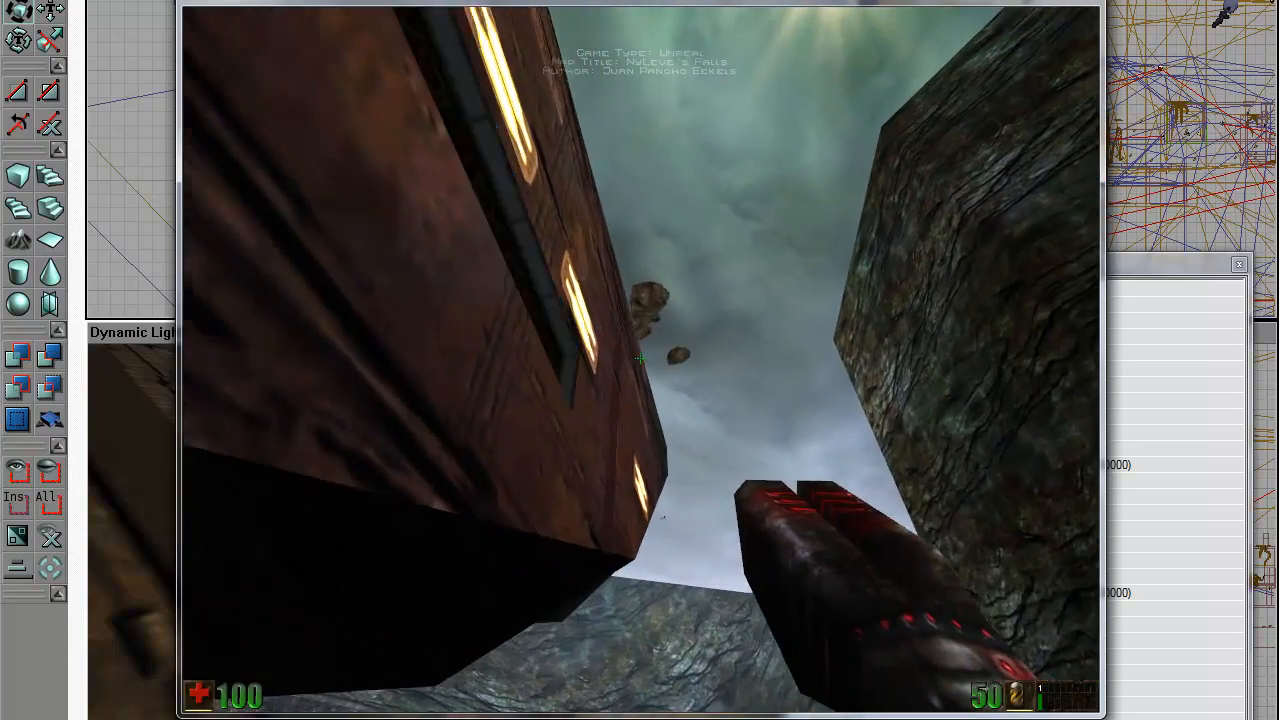
key("w")
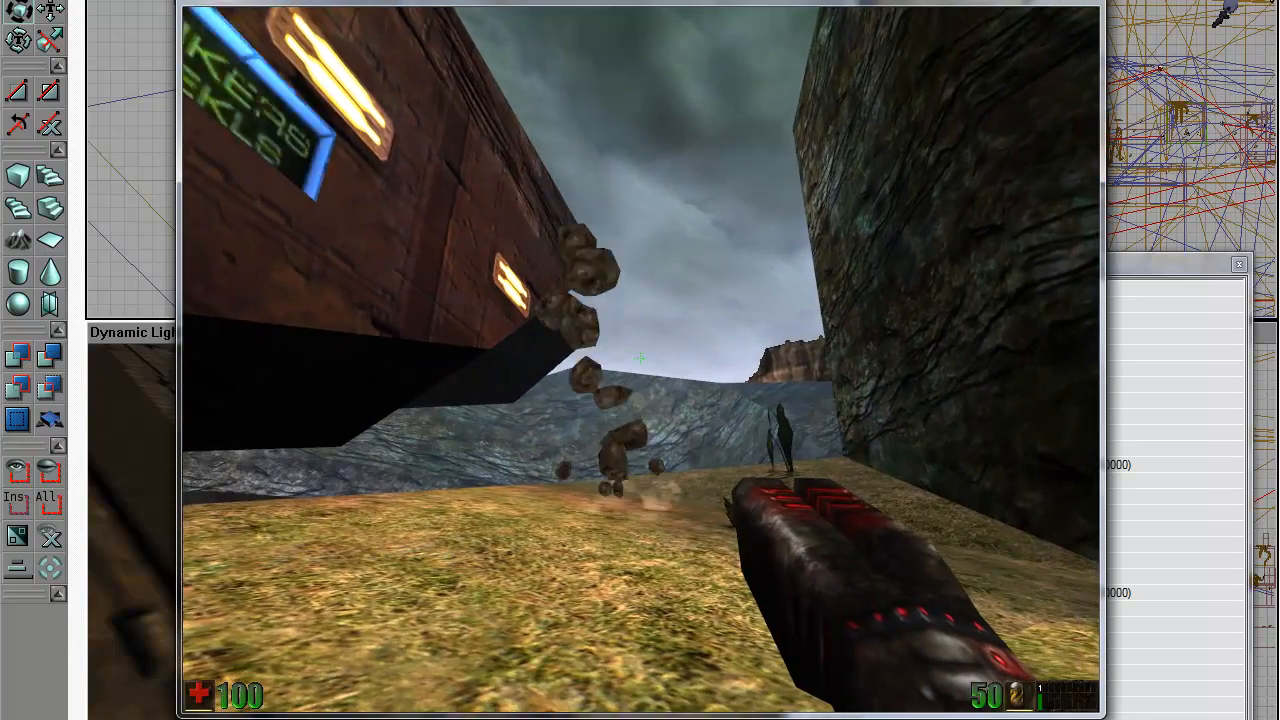
- Back out of the trigger area and walk in again to test whether the rockfall repeats
key("s")
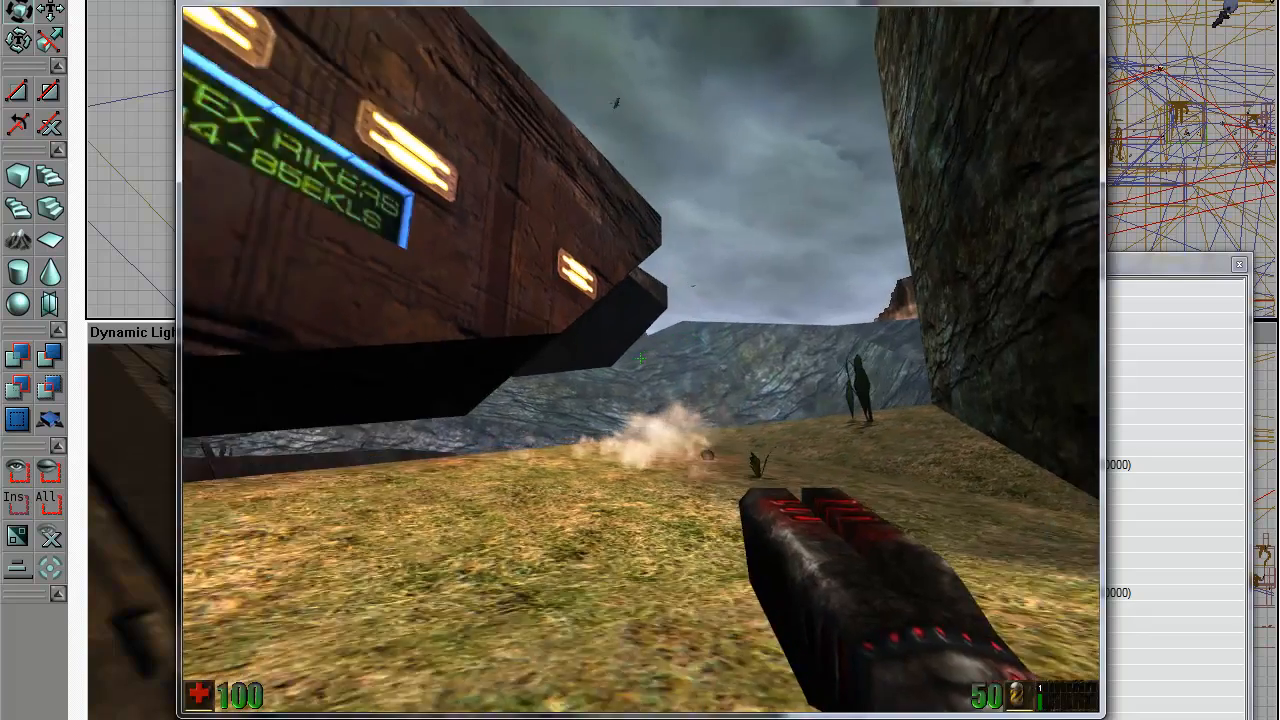
key("a")
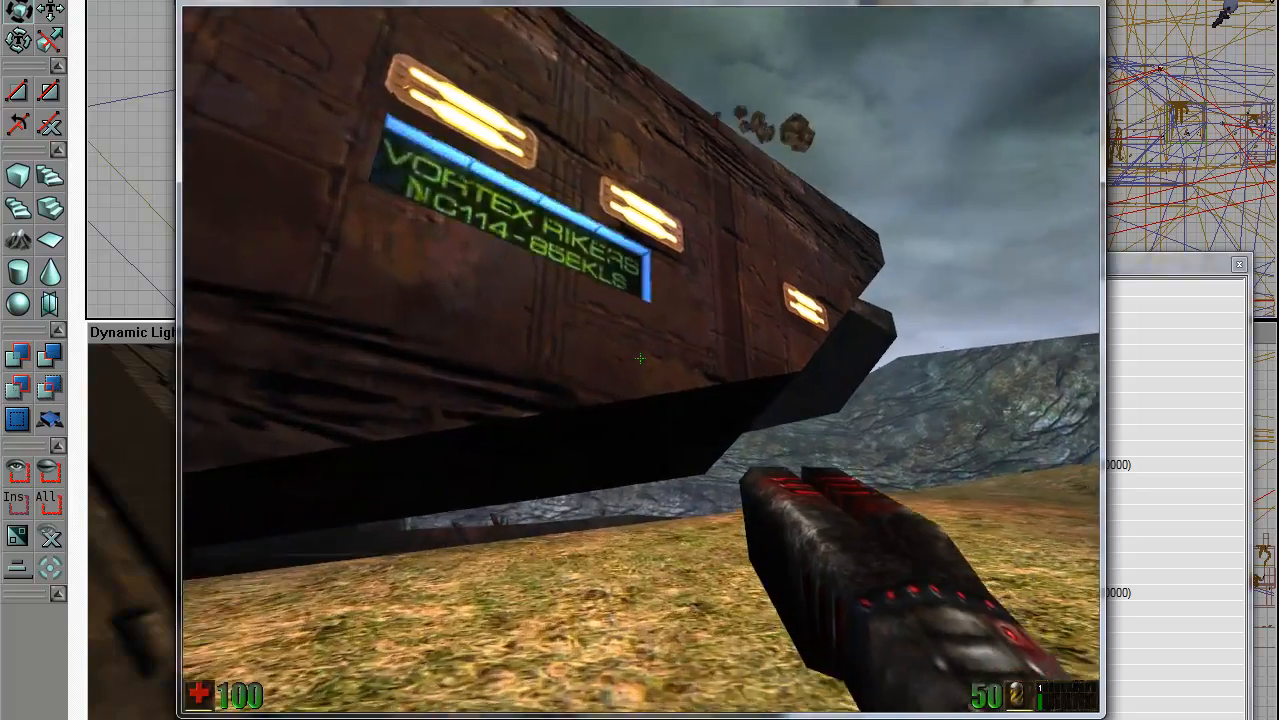
key("w")
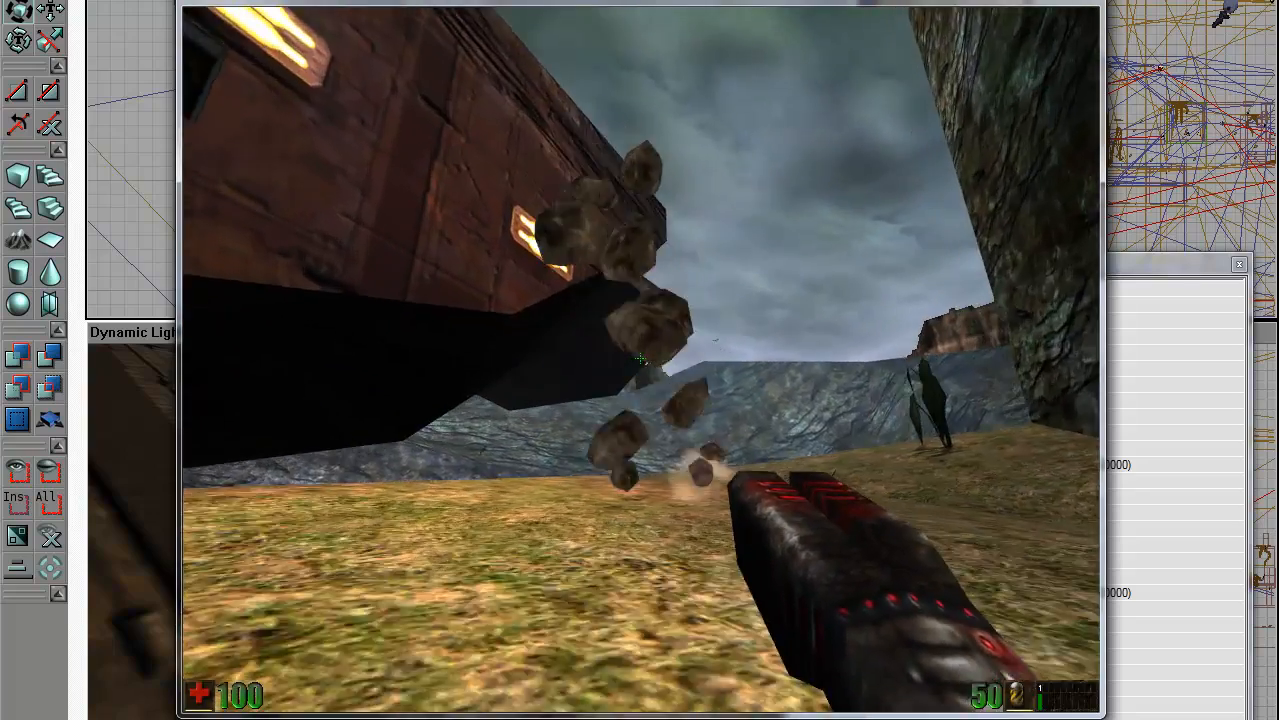
key("d")
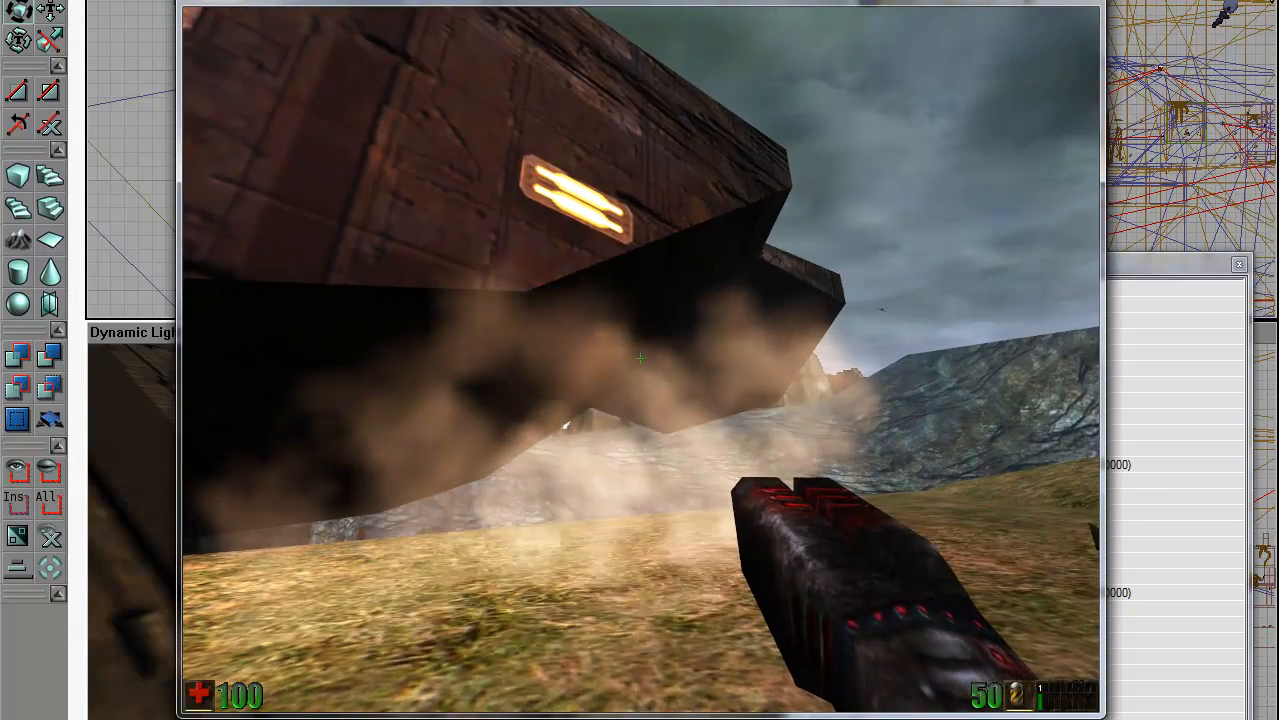
key("s")
key("d")
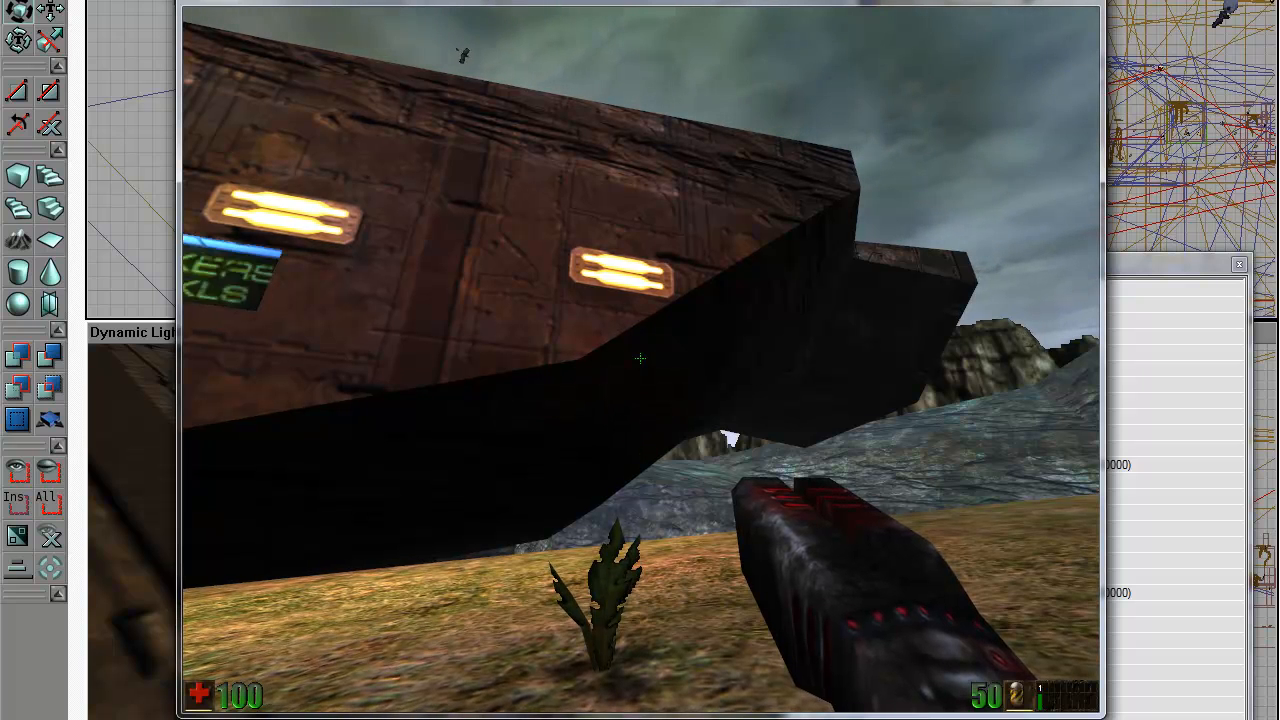
key("a")
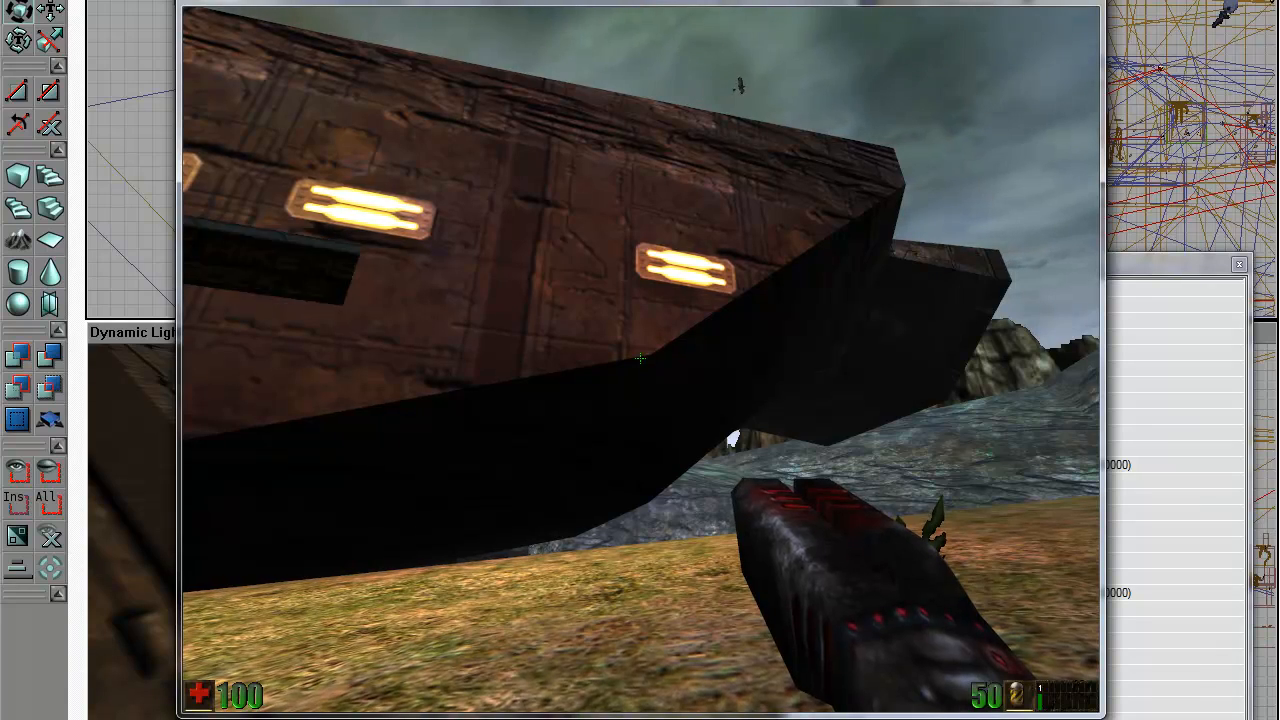
- End the play test with the quit console command and return to the emitters around the ship in the editor
key("grave")
type("exit")
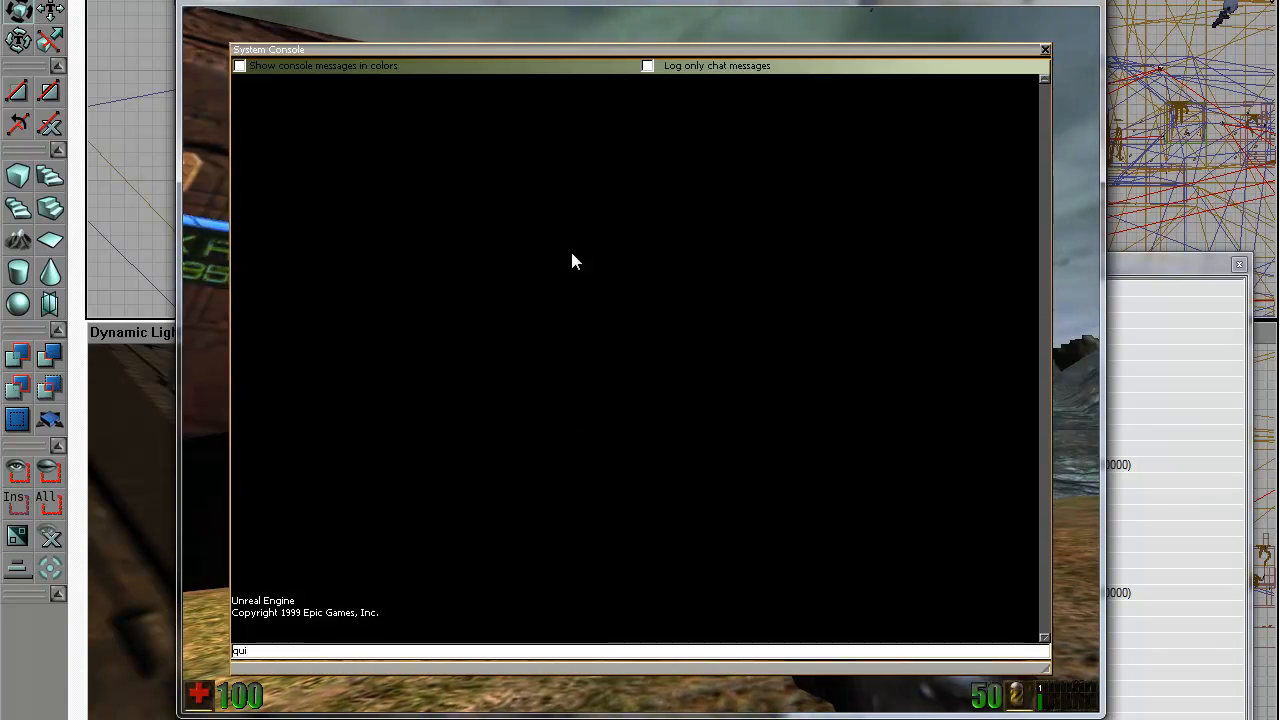
key("Return")
left_click_drag(493, 538, 489, 617)
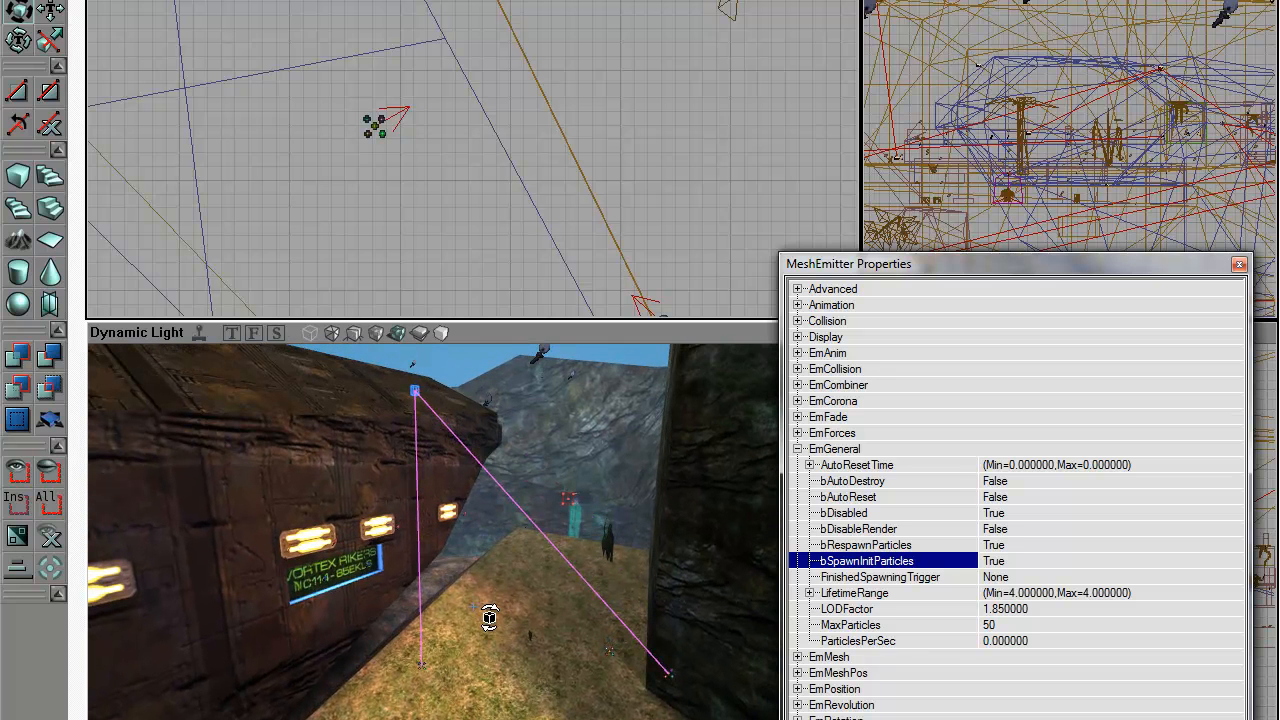